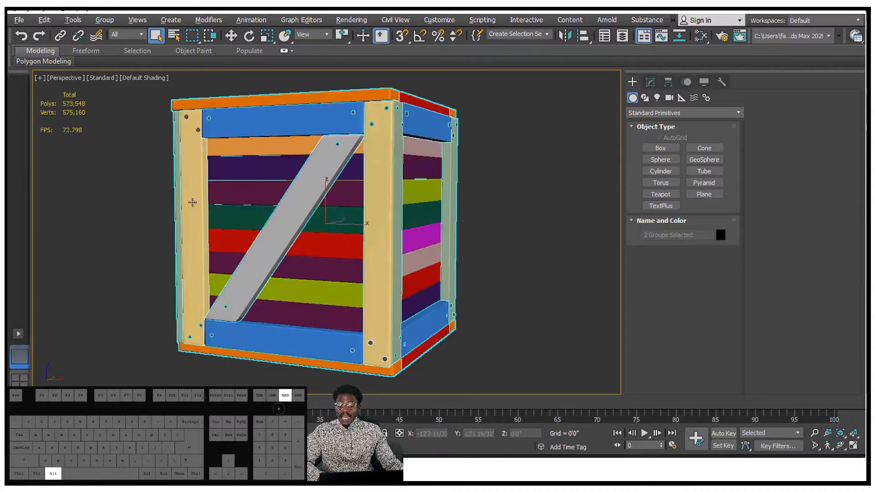
Step: Open the wood group and select the pink plank second from the crate's upper edge as an element of the editable poly
{"action": "middle_click_drag", "start_coordinate": [209, 201], "coordinate": [217, 199], "text": "alt"}
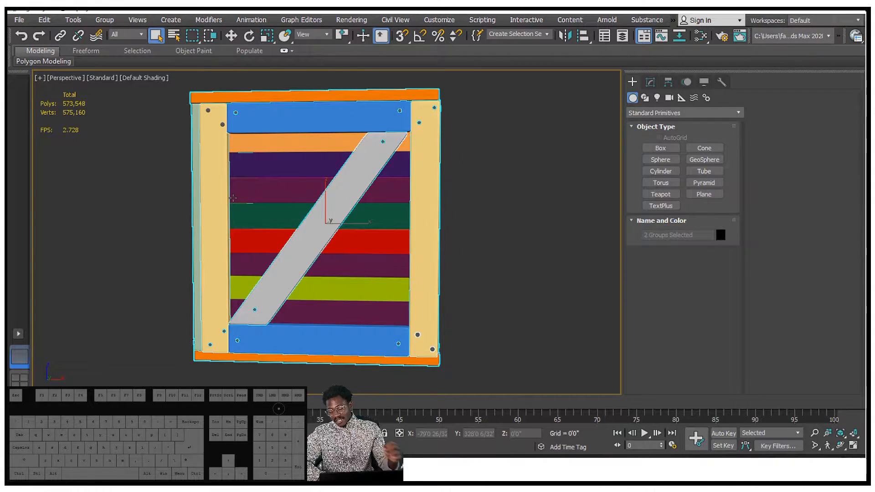
{"action": "middle_click_drag", "start_coordinate": [233, 198], "coordinate": [381, 147], "text": "alt"}
{"action": "middle_click_drag", "start_coordinate": [391, 197], "coordinate": [218, 187], "text": "alt"}
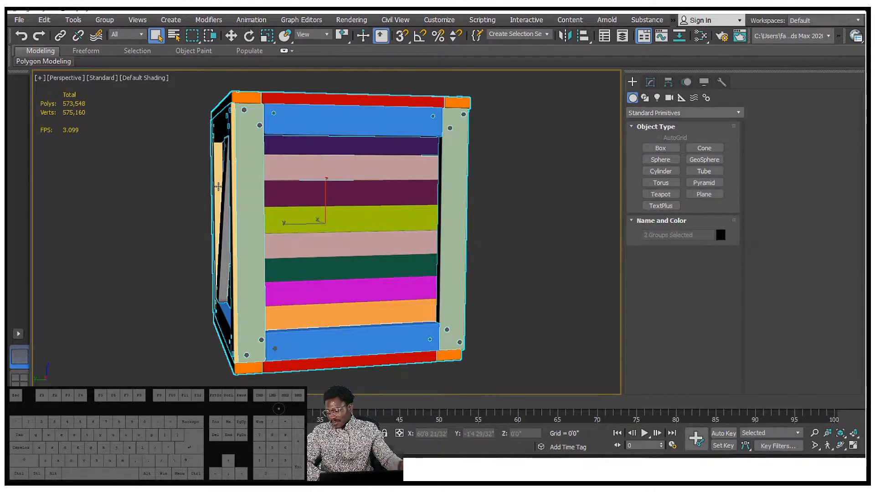
{"action": "left_click", "coordinate": [373, 183]}
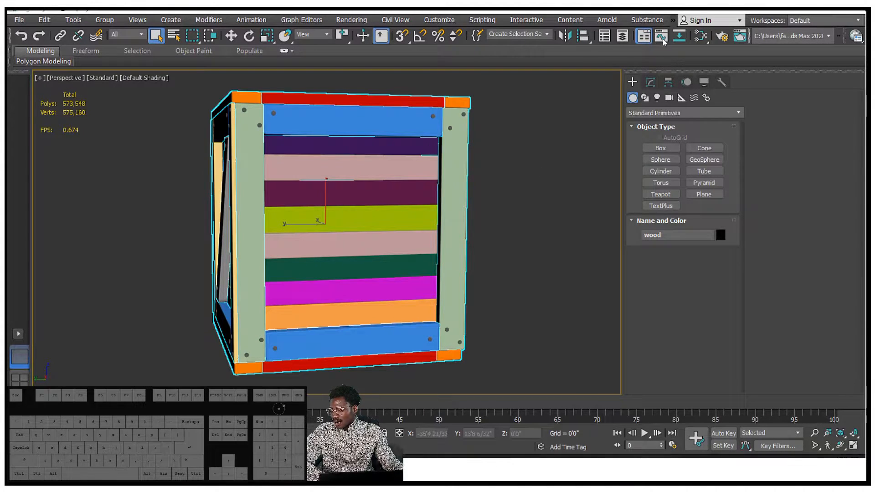
{"action": "left_click", "coordinate": [650, 82]}
{"action": "left_click", "coordinate": [104, 19]}
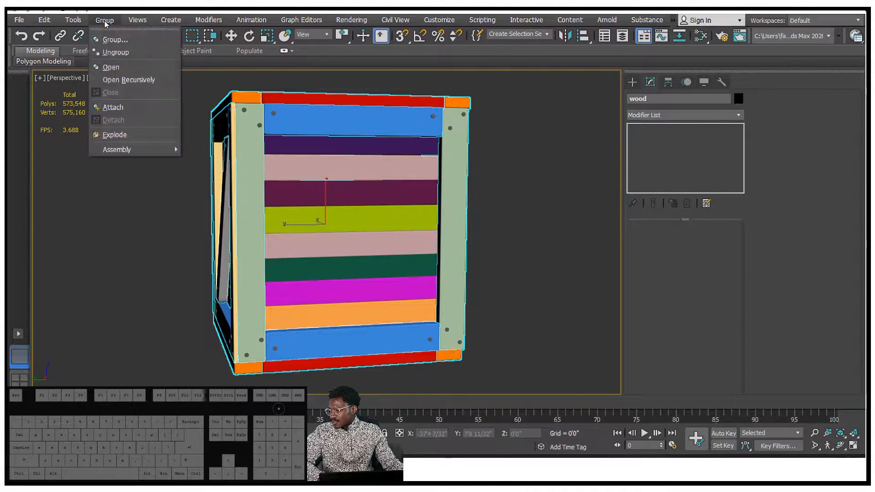
{"action": "left_click", "coordinate": [107, 64]}
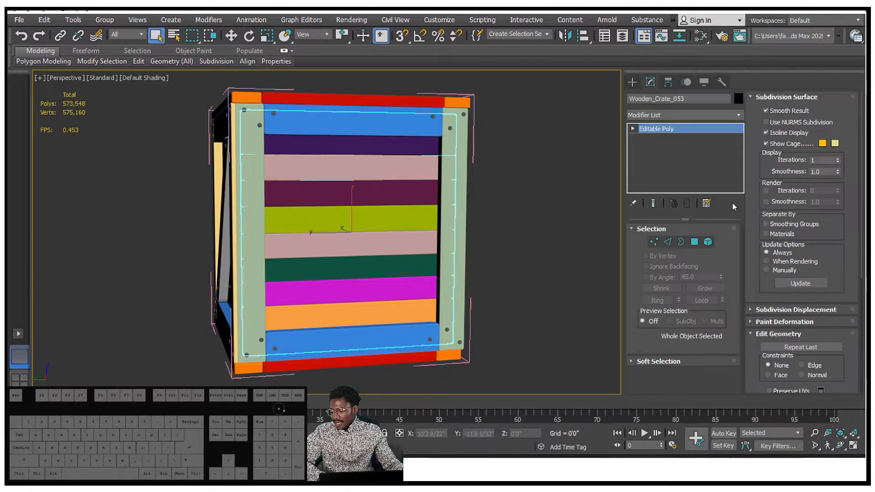
{"action": "left_click", "coordinate": [336, 181]}
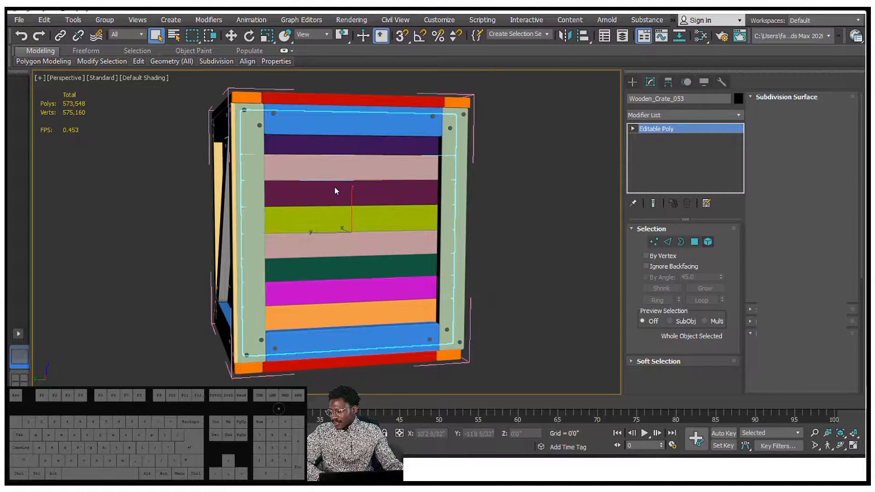
{"action": "left_click", "coordinate": [343, 165]}
Step: Examine the colored Standard materials assigned to the crate in the Slate Material Editor and close the editor
{"action": "key", "text": "m"}
{"action": "left_click_drag", "start_coordinate": [866, 85], "coordinate": [526, 84]}
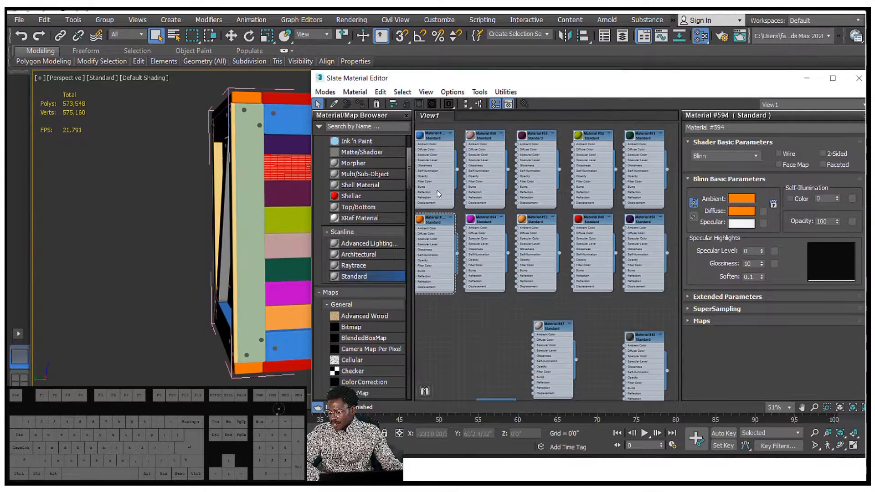
{"action": "left_click", "coordinate": [446, 160]}
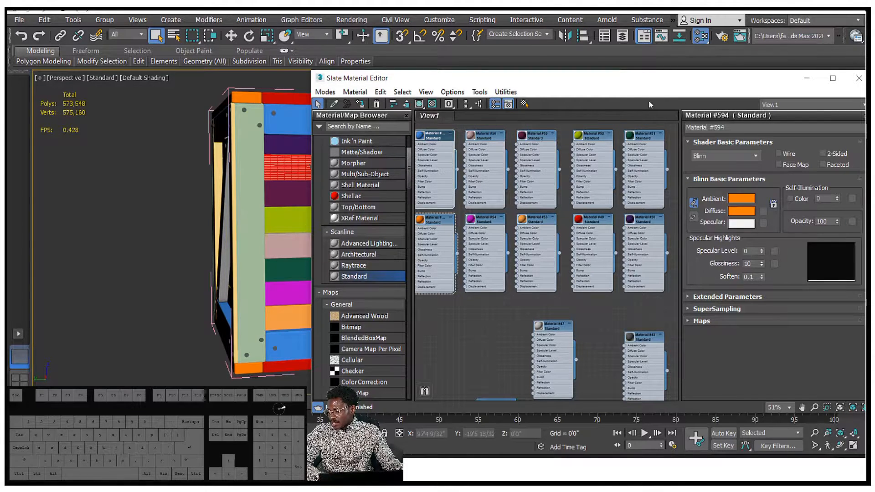
{"action": "key", "text": "ctrl+z"}
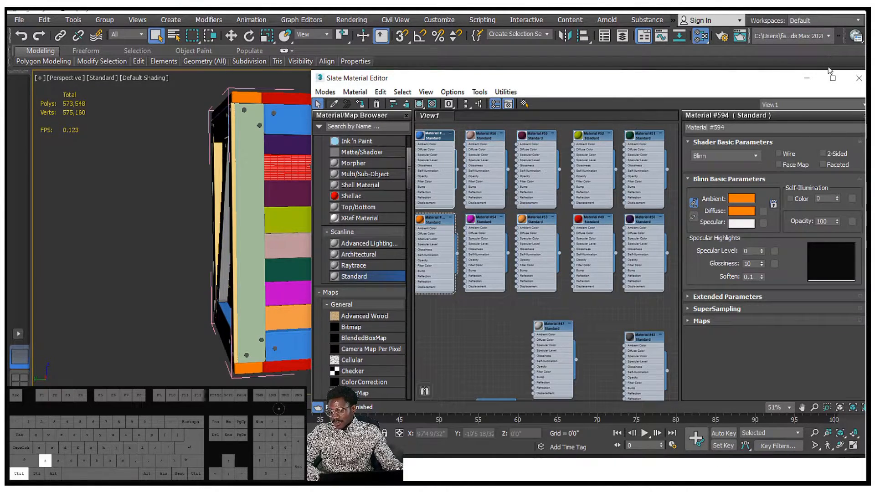
{"action": "left_click", "coordinate": [814, 84]}
Step: Leave element editing and select all of the crate's parts
{"action": "middle_click_drag", "start_coordinate": [395, 169], "coordinate": [342, 170], "text": "alt"}
{"action": "left_click", "coordinate": [501, 153]}
{"action": "left_click", "coordinate": [632, 84]}
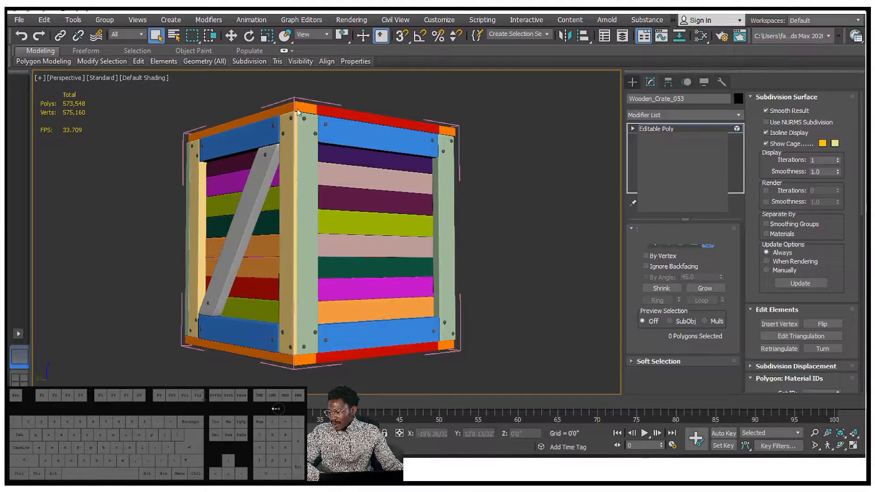
{"action": "left_click_drag", "start_coordinate": [165, 103], "coordinate": [462, 325]}
{"action": "left_click_drag", "start_coordinate": [549, 388], "coordinate": [42, 84]}
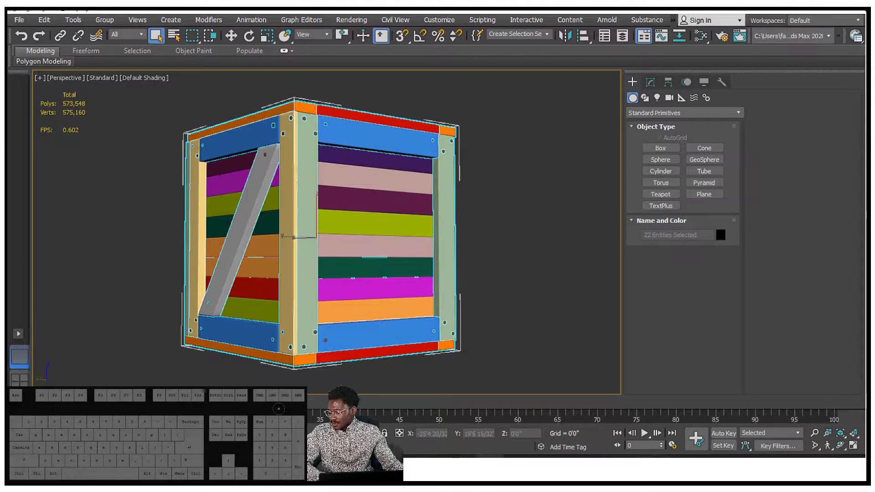
Step: Switch to the crate project in Substance Painter and open the mesh map baking settings for Material _34
{"action": "mouse_move", "coordinate": [462, 466]}
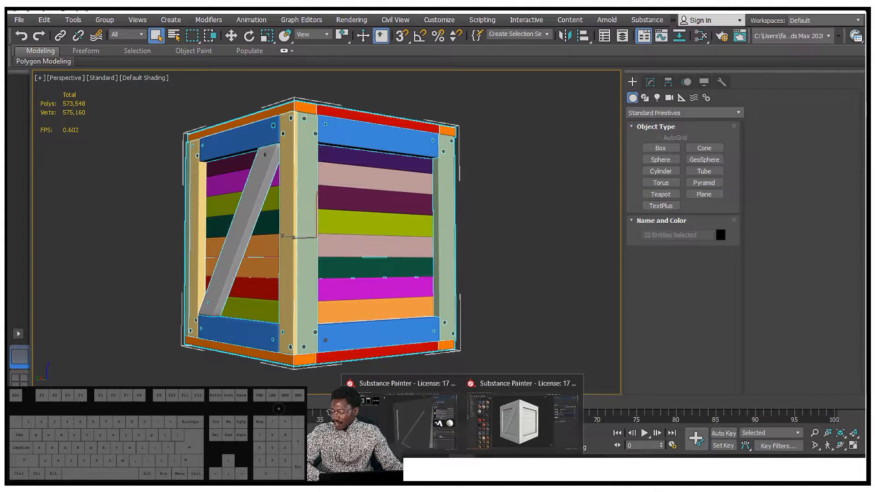
{"action": "left_click", "coordinate": [504, 419]}
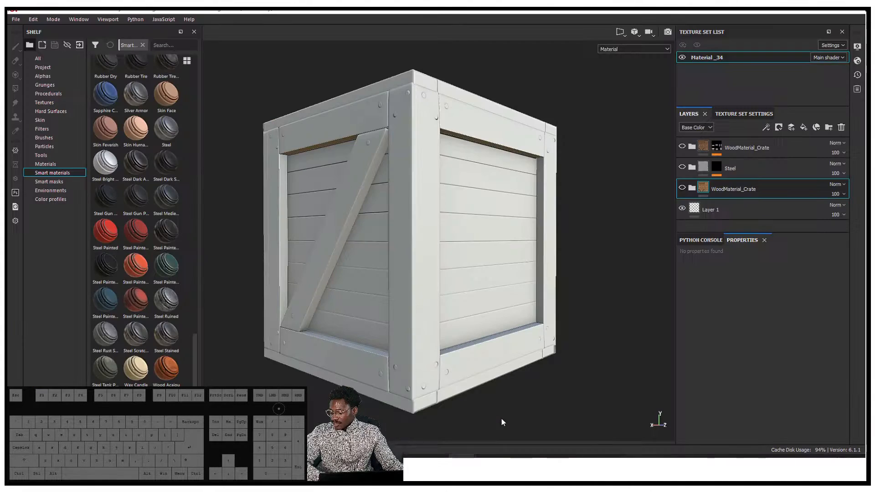
{"action": "left_click", "coordinate": [748, 114]}
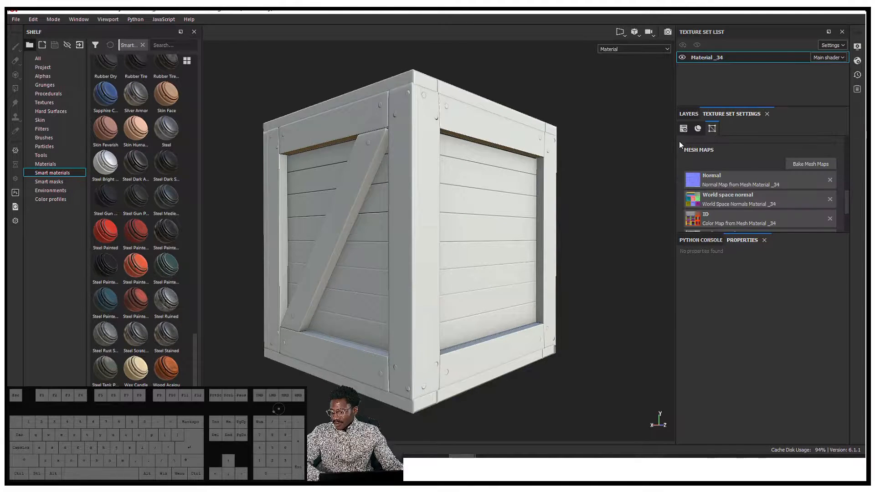
{"action": "left_click", "coordinate": [805, 164]}
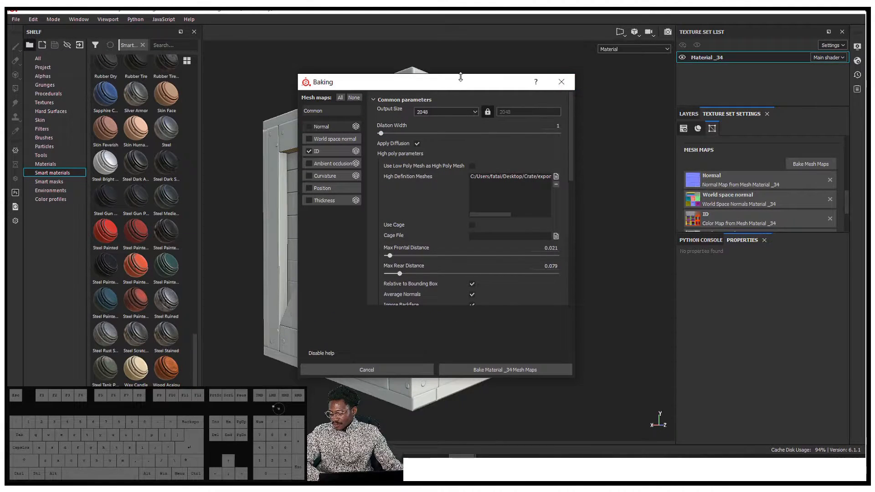
{"action": "left_click_drag", "start_coordinate": [442, 83], "coordinate": [672, 97]}
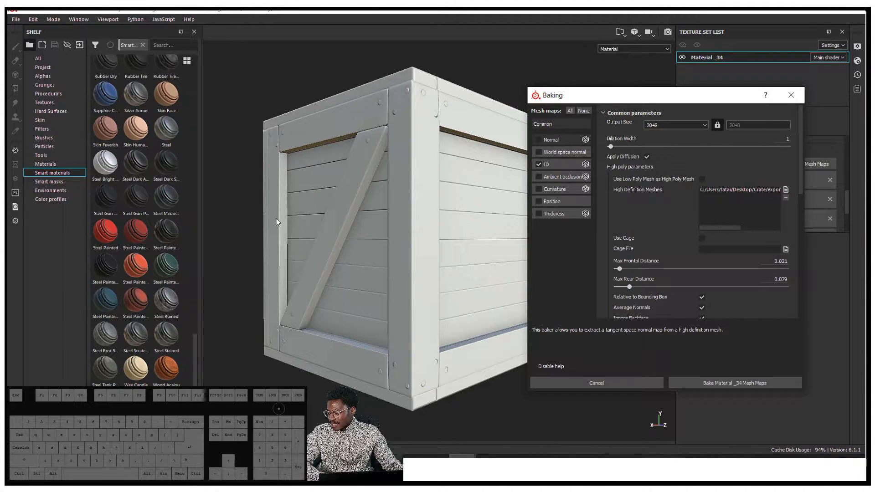
{"action": "left_click_drag", "start_coordinate": [622, 90], "coordinate": [477, 75]}
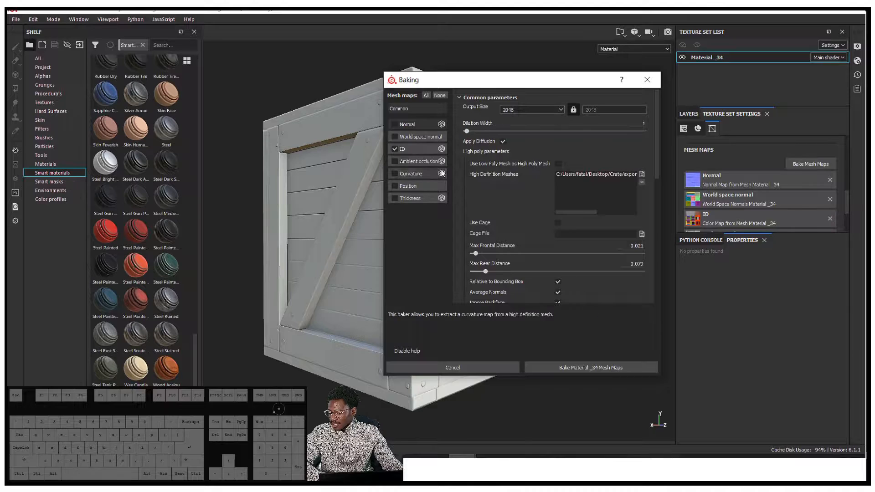
Step: Set the ID baker's color source to Material Color
{"action": "left_click", "coordinate": [414, 149]}
{"action": "left_click", "coordinate": [545, 111]}
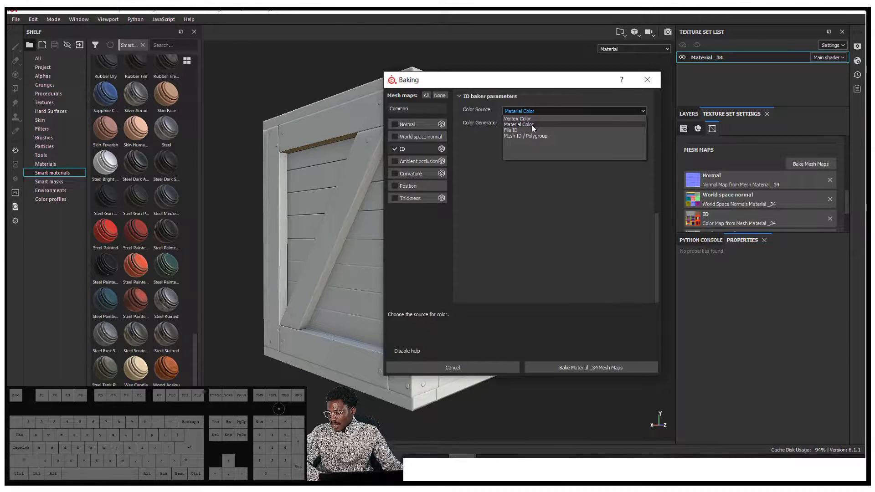
{"action": "left_click", "coordinate": [529, 113]}
{"action": "left_click", "coordinate": [529, 114]}
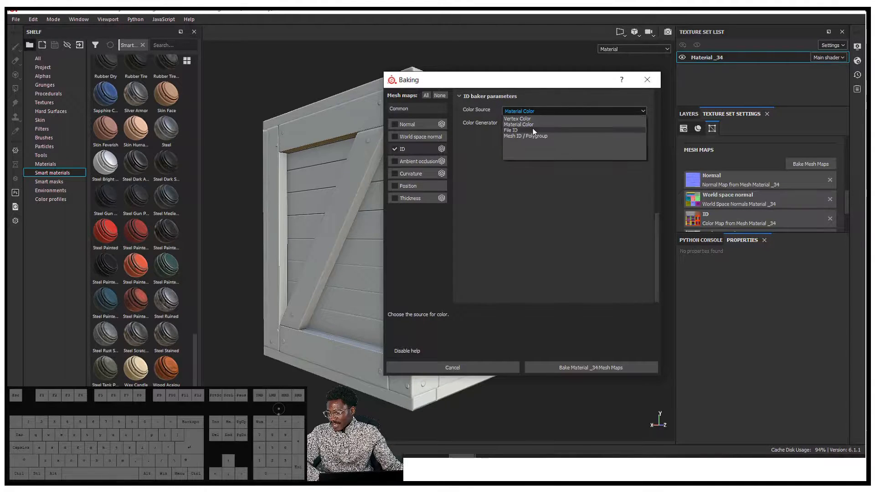
{"action": "left_click", "coordinate": [505, 125]}
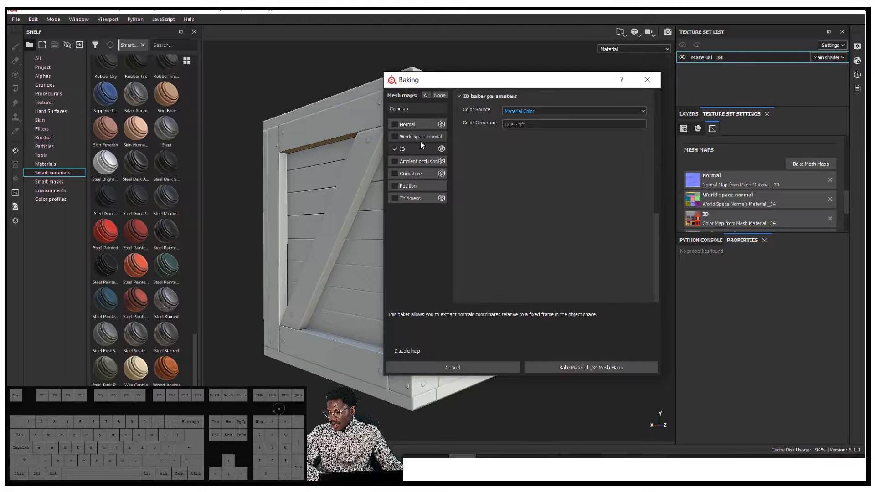
Step: Check the common and ID baker parameters and bake the ID mesh map for Material _34
{"action": "scroll", "coordinate": [589, 254], "scroll_direction": "up", "scroll_amount": 2}
{"action": "scroll", "coordinate": [611, 182], "scroll_direction": "up", "scroll_amount": 6}
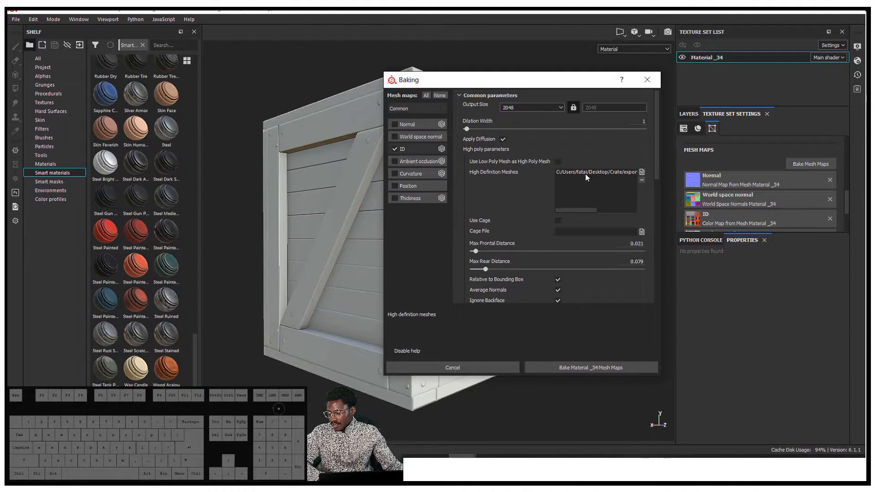
{"action": "left_click", "coordinate": [418, 149]}
{"action": "left_click", "coordinate": [553, 111]}
{"action": "left_click", "coordinate": [603, 326]}
{"action": "left_click", "coordinate": [592, 369]}
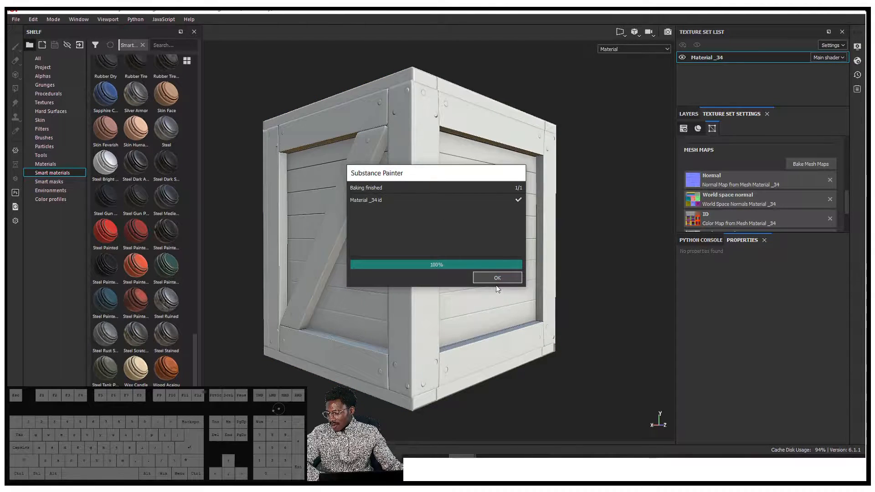
{"action": "left_click", "coordinate": [497, 278]}
Step: Display the ID mesh map on the crate and inspect its sides
{"action": "middle_click_drag", "start_coordinate": [483, 282], "coordinate": [435, 285], "text": "alt"}
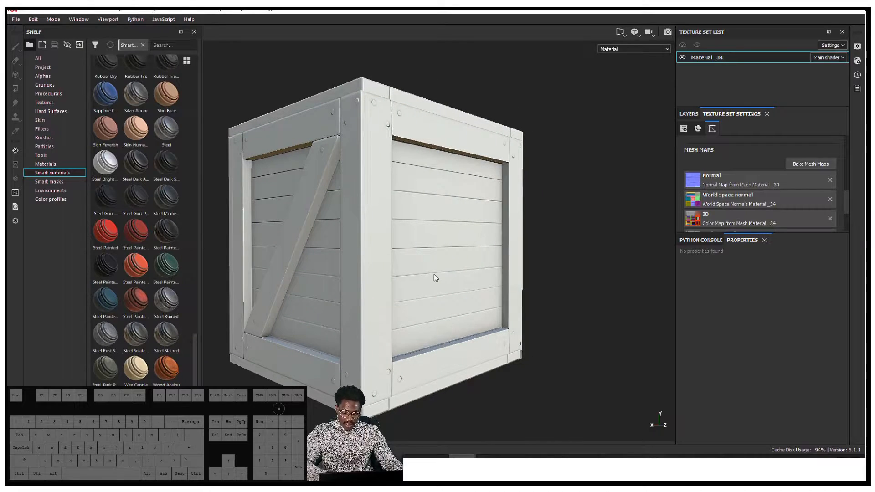
{"action": "key", "text": "m"}
{"action": "key", "text": "b"}
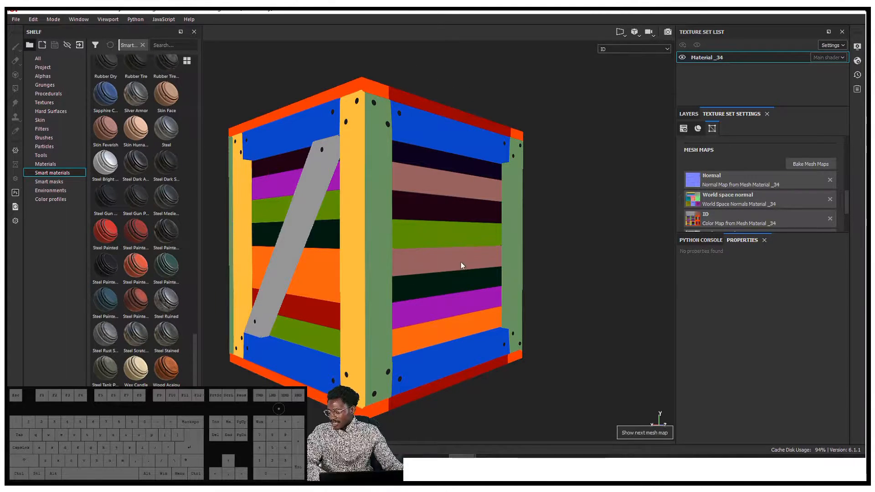
{"action": "left_click_drag", "start_coordinate": [430, 284], "coordinate": [404, 289], "text": "alt"}
{"action": "middle_click_drag", "start_coordinate": [404, 289], "coordinate": [476, 260], "text": "alt"}
{"action": "left_click_drag", "start_coordinate": [475, 261], "coordinate": [491, 229], "text": "alt"}
Step: Delete the Steel folder and both WoodMaterial_Crate folders from the layer stack, keeping Layer 1
{"action": "left_click", "coordinate": [688, 114]}
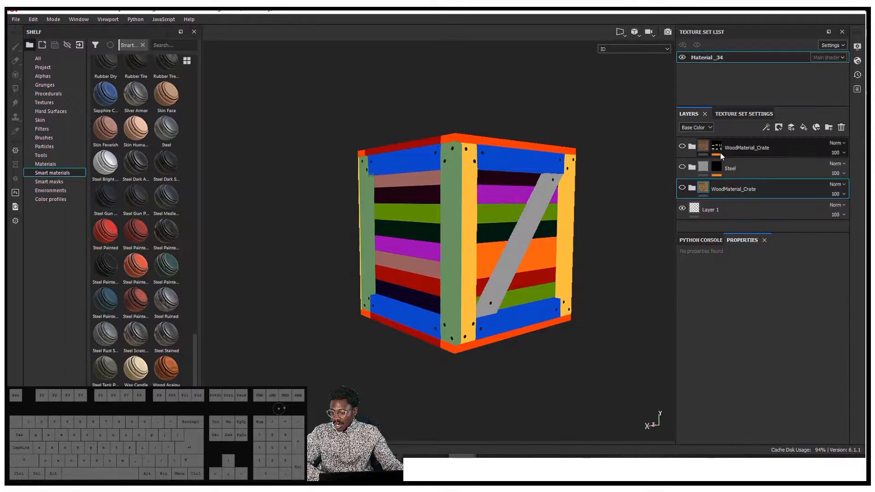
{"action": "left_click", "coordinate": [739, 147], "text": "shift"}
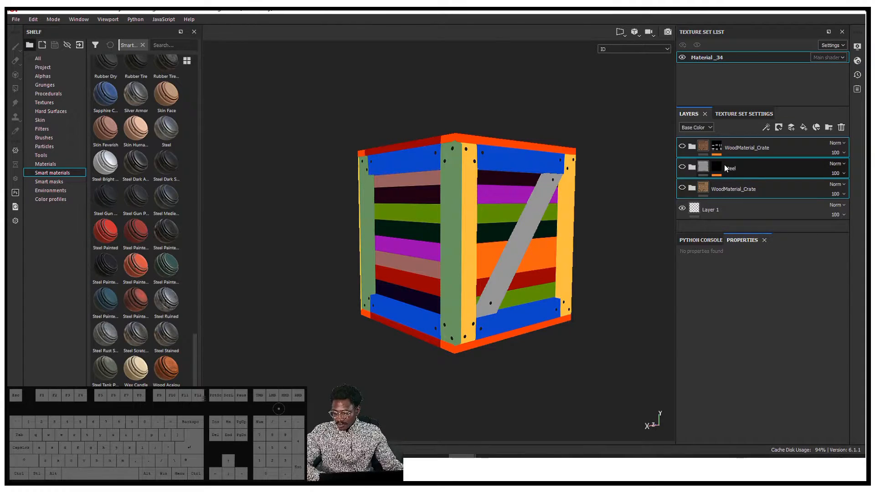
{"action": "key", "text": "Delete"}
Step: Examine the ID colors around the crate and return the viewport to the Material display
{"action": "middle_click_drag", "start_coordinate": [449, 228], "coordinate": [424, 204], "text": "alt"}
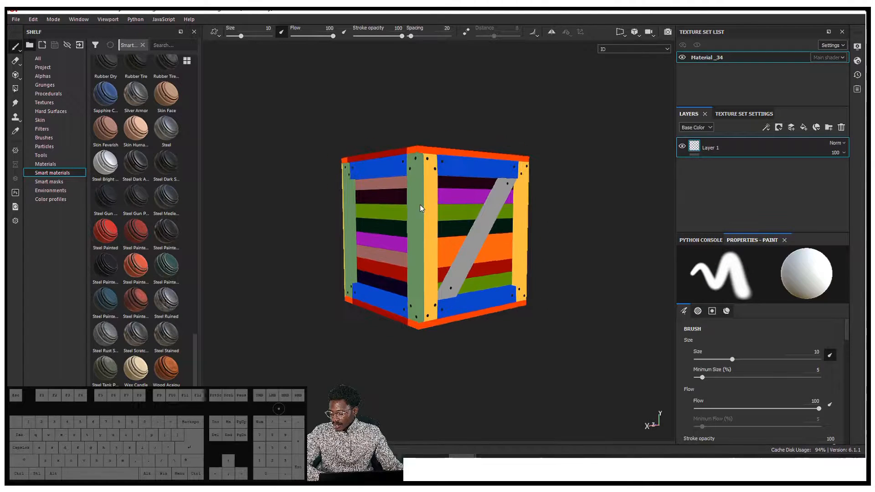
{"action": "scroll", "coordinate": [447, 212], "scroll_direction": "up", "scroll_amount": 2}
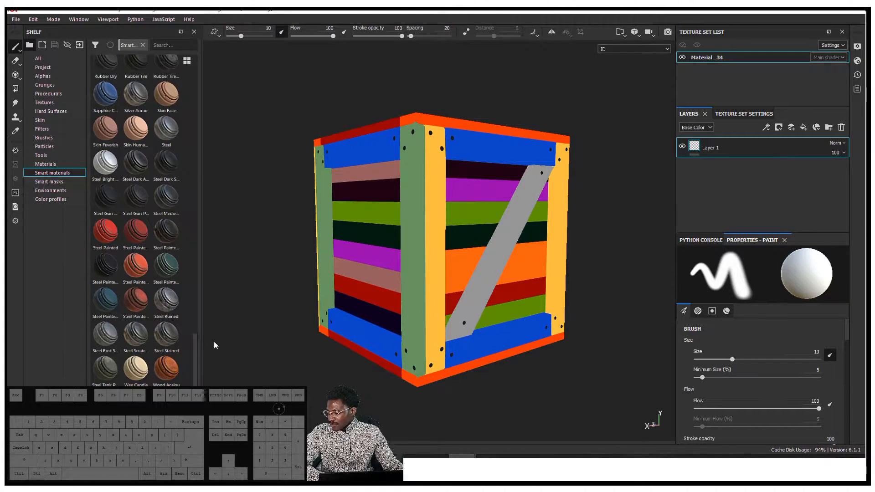
{"action": "left_click_drag", "start_coordinate": [493, 197], "coordinate": [560, 174], "text": "alt"}
{"action": "left_click_drag", "start_coordinate": [495, 260], "coordinate": [486, 273], "text": "alt"}
{"action": "middle_click_drag", "start_coordinate": [467, 232], "coordinate": [448, 219], "text": "alt"}
{"action": "key", "text": "alt"}
{"action": "key", "text": "m"}
{"action": "left_click_drag", "start_coordinate": [396, 181], "coordinate": [387, 163], "text": "alt"}
{"action": "middle_click_drag", "start_coordinate": [407, 168], "coordinate": [403, 152], "text": "alt"}
{"action": "scroll", "coordinate": [391, 180], "scroll_direction": "up", "scroll_amount": 2}
{"action": "scroll", "coordinate": [391, 183], "scroll_direction": "down", "scroll_amount": 1, "text": "alt"}
{"action": "mouse_move", "coordinate": [392, 185]}
{"action": "left_mouse_down", "text": "alt"}
{"action": "mouse_move", "coordinate": [404, 197]}
{"action": "mouse_move", "coordinate": [406, 187]}
{"action": "left_mouse_up", "text": "alt"}
Step: Add a fill layer above Layer 1
{"action": "right_click", "coordinate": [740, 159]}
{"action": "left_click", "coordinate": [689, 169]}
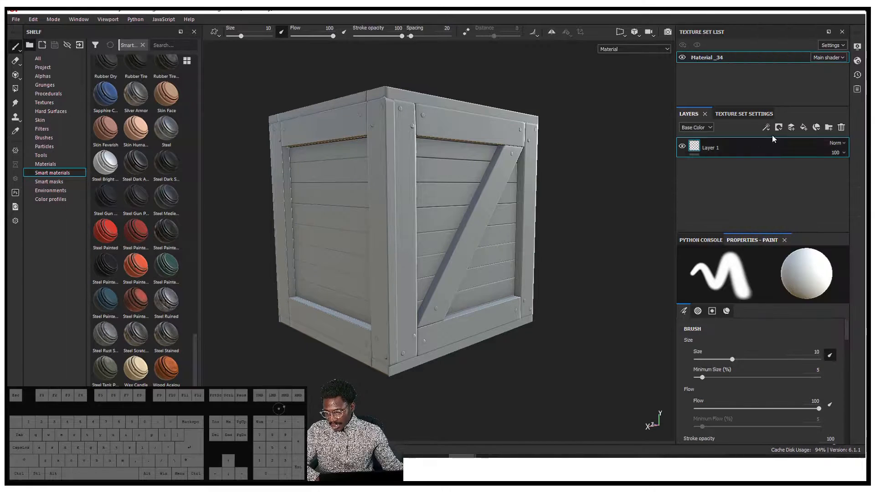
{"action": "left_click", "coordinate": [803, 128]}
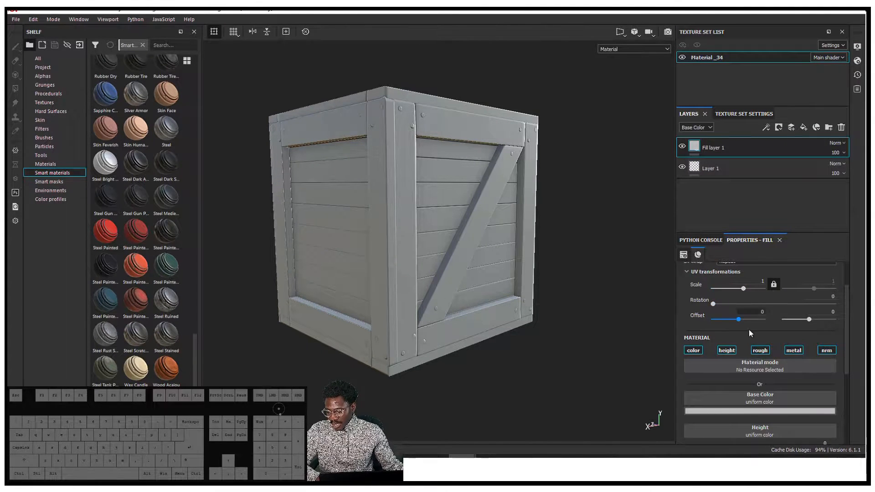
{"action": "middle_click_drag", "start_coordinate": [500, 275], "coordinate": [503, 300]}
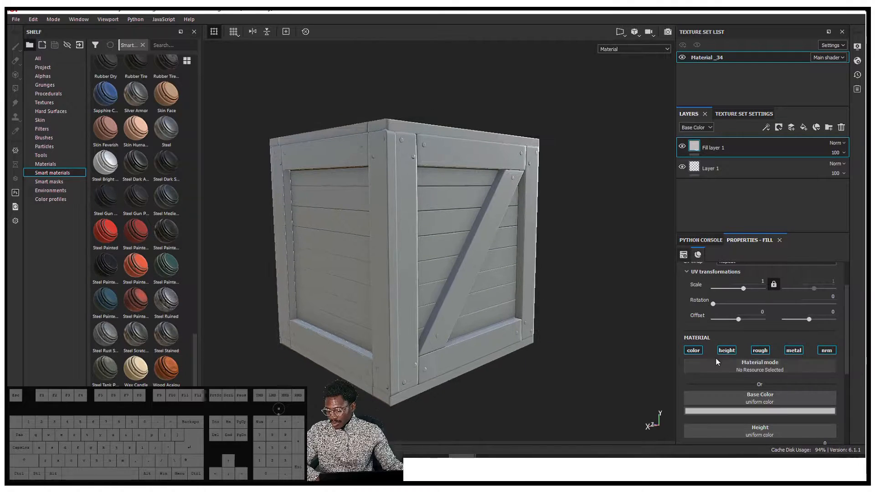
{"action": "scroll", "coordinate": [794, 411], "scroll_direction": "down", "scroll_amount": 1}
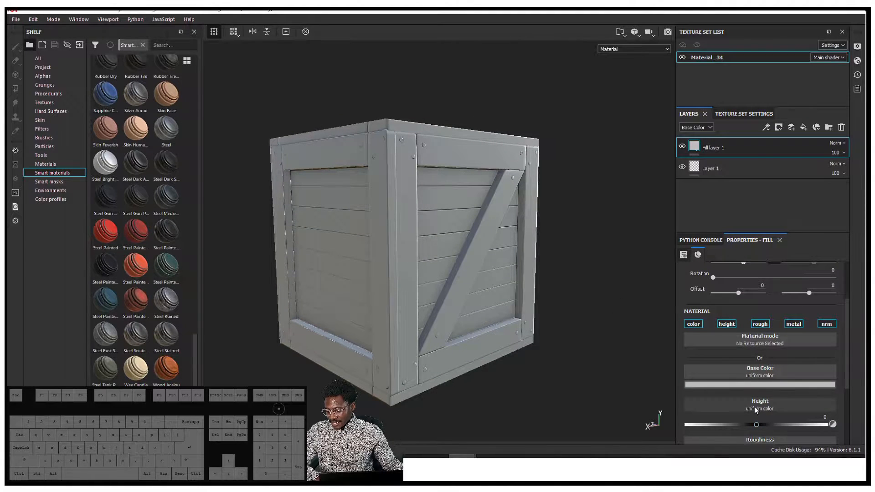
Step: Search the height resources for wood and assign the Wood 01 texture to the fill layer's height channel
{"action": "left_click", "coordinate": [754, 409]}
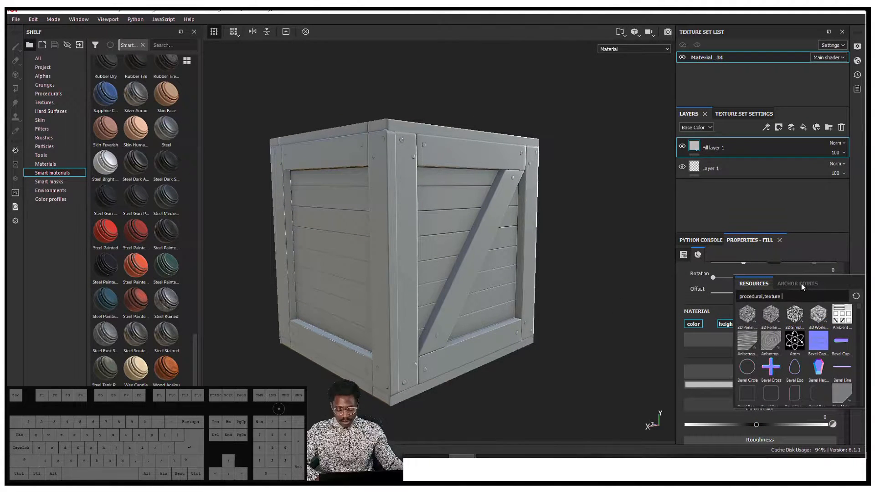
{"action": "type", "text": "wood"}
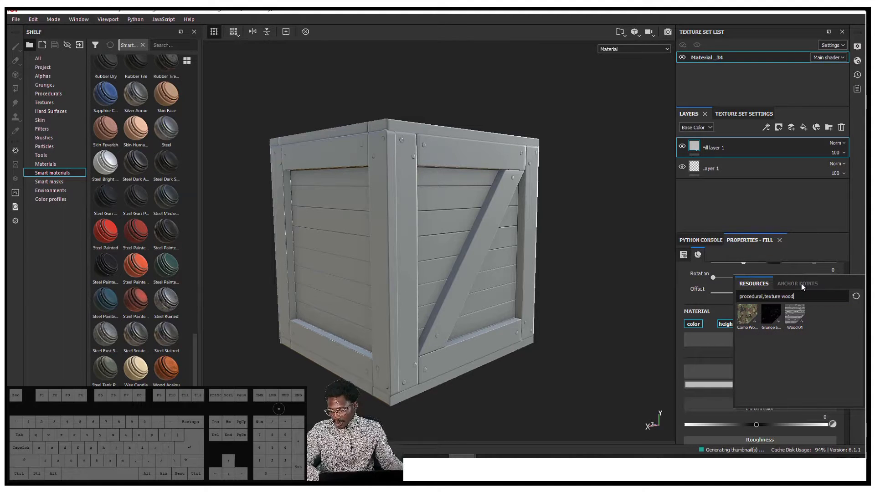
{"action": "left_click", "coordinate": [790, 321]}
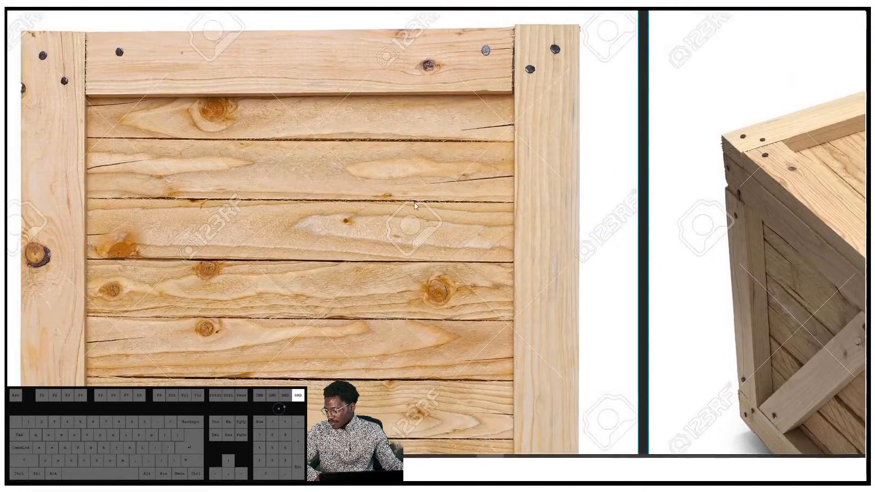
Step: Examine the wood grain, knots, cracks and nails in the crate reference photos and return to the textured crate model
{"action": "right_click_drag", "start_coordinate": [414, 203], "coordinate": [419, 188]}
{"action": "scroll", "coordinate": [416, 195], "scroll_direction": "down", "scroll_amount": 8}
{"action": "middle_click_drag", "start_coordinate": [462, 177], "coordinate": [374, 244]}
{"action": "scroll", "coordinate": [367, 214], "scroll_direction": "up", "scroll_amount": 5}
{"action": "scroll", "coordinate": [368, 216], "scroll_direction": "up", "scroll_amount": 2}
{"action": "middle_click_drag", "start_coordinate": [363, 202], "coordinate": [525, 86]}
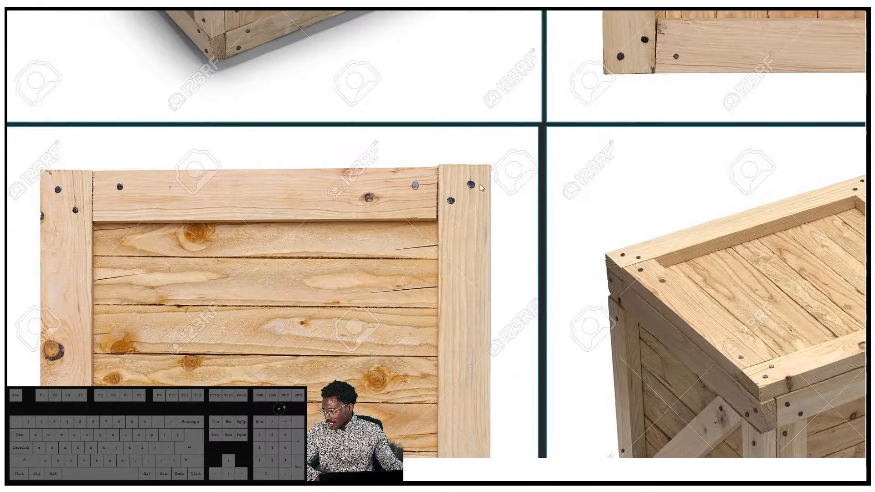
{"action": "scroll", "coordinate": [449, 206], "scroll_direction": "up", "scroll_amount": 4}
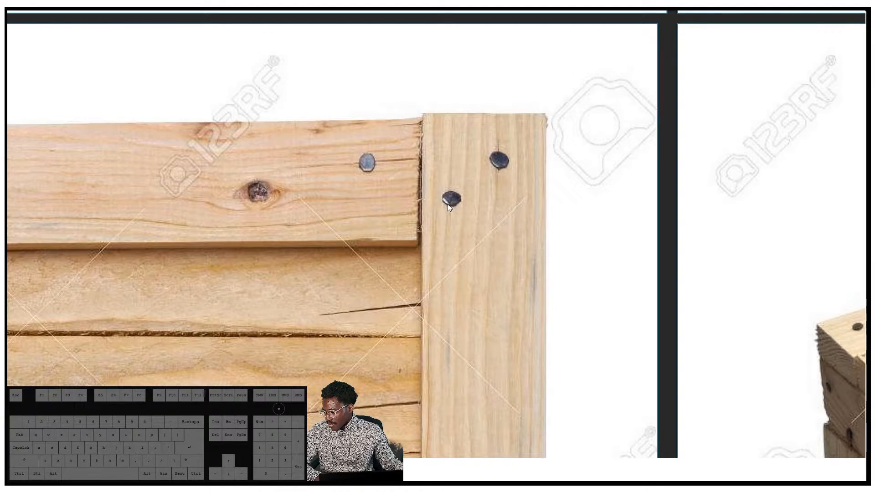
{"action": "scroll", "coordinate": [433, 210], "scroll_direction": "down", "scroll_amount": 4}
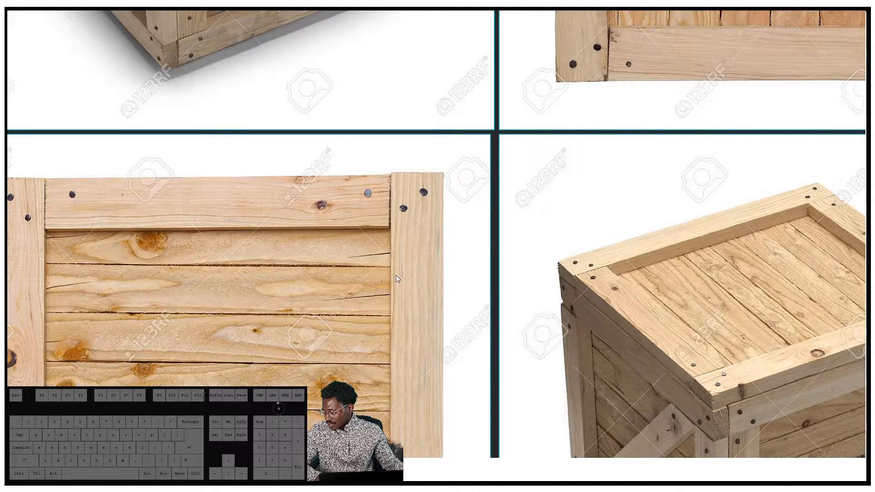
{"action": "scroll", "coordinate": [403, 322], "scroll_direction": "down", "scroll_amount": 1}
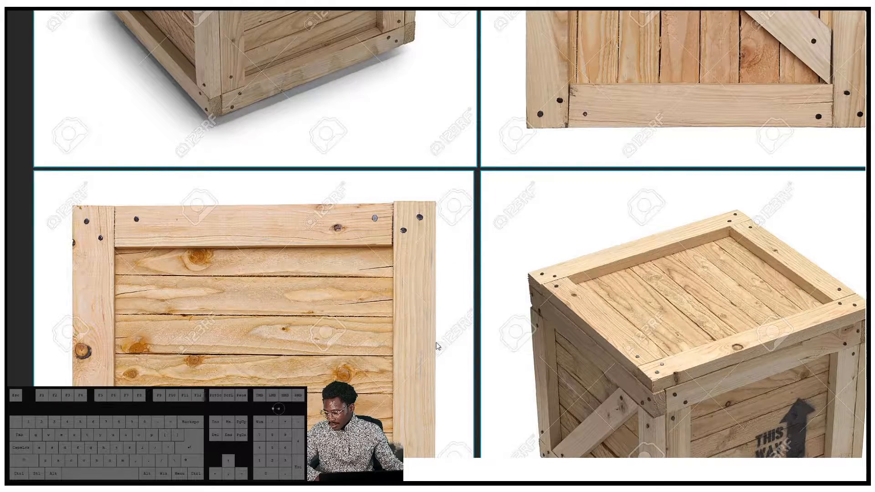
{"action": "middle_click_drag", "start_coordinate": [447, 348], "coordinate": [302, 210]}
{"action": "right_click_drag", "start_coordinate": [302, 208], "coordinate": [869, 231]}
Step: Rename the fill layer above Layer 1 as wood
{"action": "mouse_move", "coordinate": [404, 301]}
{"action": "left_mouse_down", "text": "alt"}
{"action": "mouse_move", "coordinate": [399, 226]}
{"action": "mouse_move", "coordinate": [356, 194]}
{"action": "mouse_move", "coordinate": [527, 177]}
{"action": "left_mouse_up", "text": "alt"}
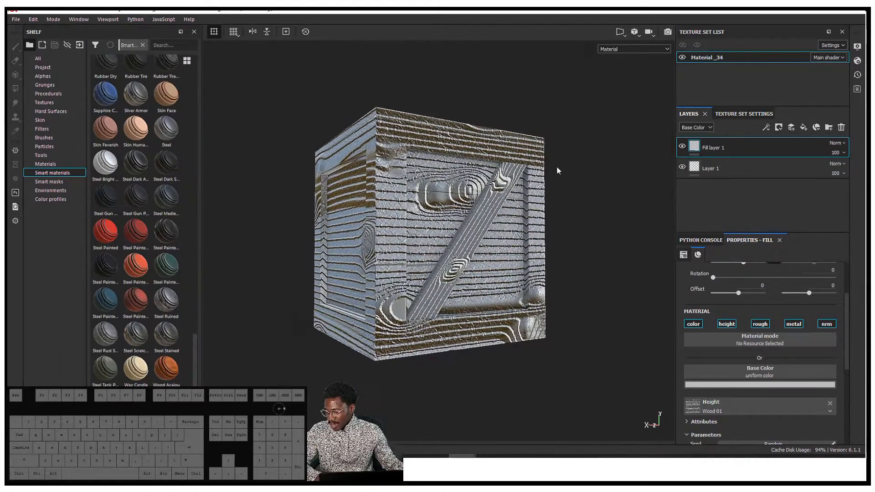
{"action": "left_click_drag", "start_coordinate": [480, 195], "coordinate": [557, 178], "text": "alt"}
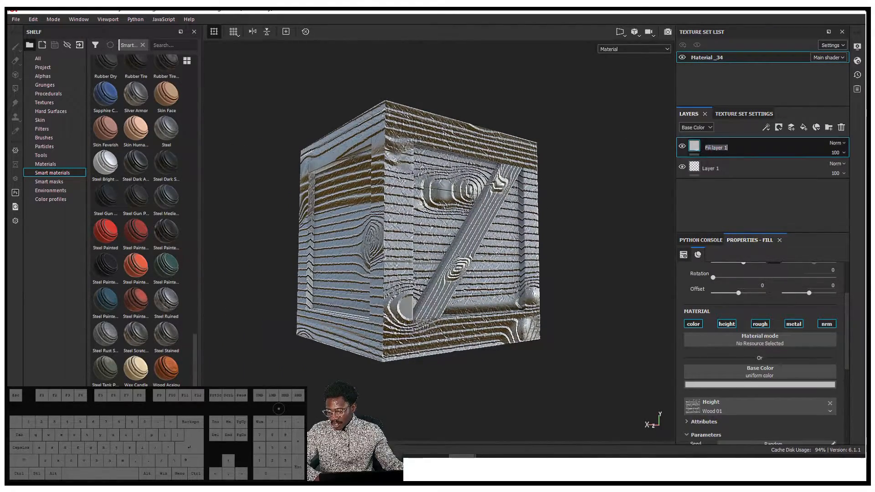
{"action": "type", "text": "wood"}
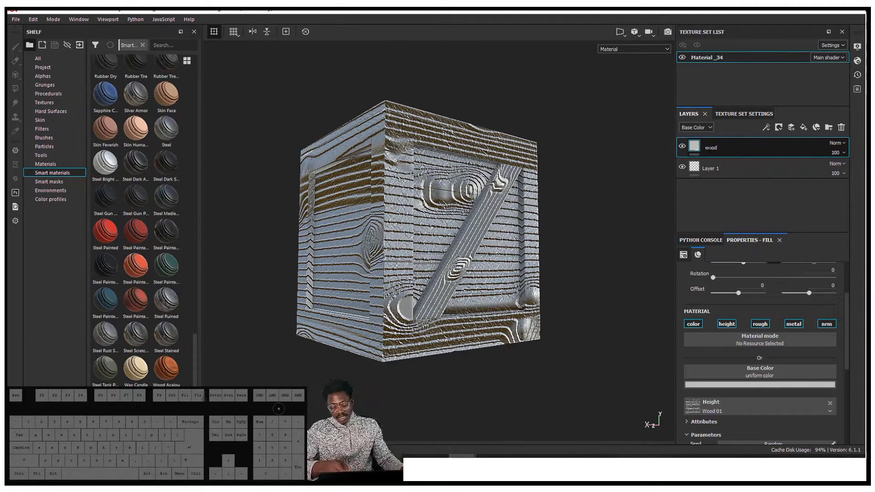
Step: Disable the color and metal channels of the wood layer, keeping height, rough and nrm enabled
{"action": "left_click_drag", "start_coordinate": [478, 206], "coordinate": [431, 208], "text": "alt"}
{"action": "left_click_drag", "start_coordinate": [524, 187], "coordinate": [502, 185], "text": "alt"}
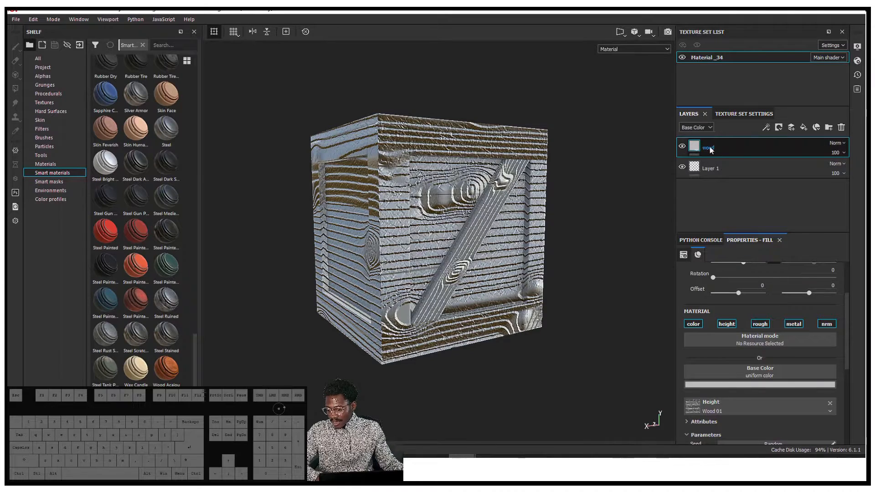
{"action": "scroll", "coordinate": [762, 351], "scroll_direction": "down", "scroll_amount": 2}
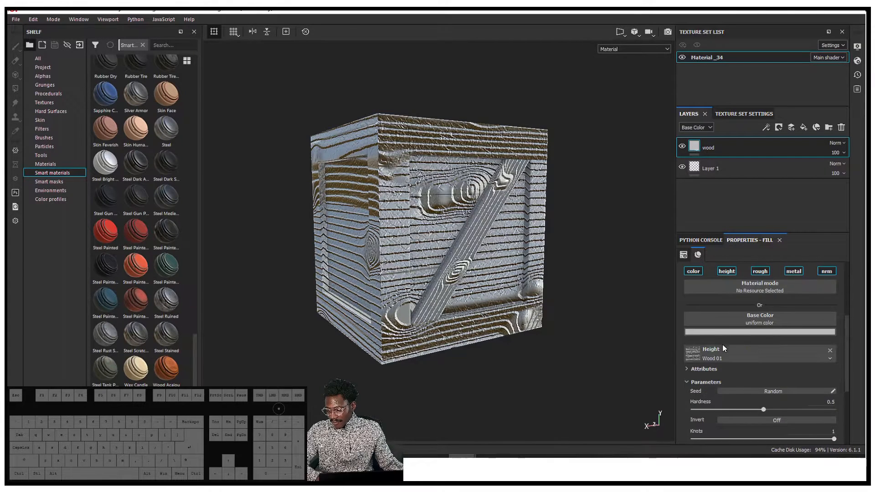
{"action": "left_click", "coordinate": [700, 273]}
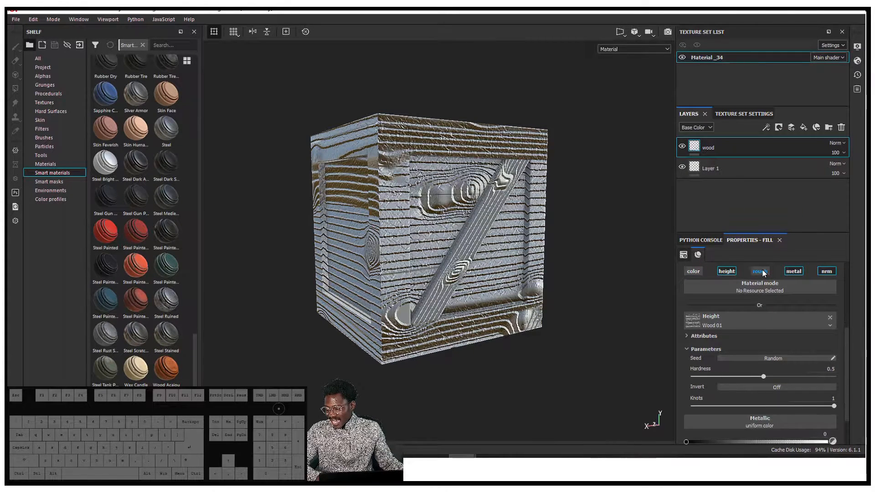
{"action": "left_click", "coordinate": [755, 272]}
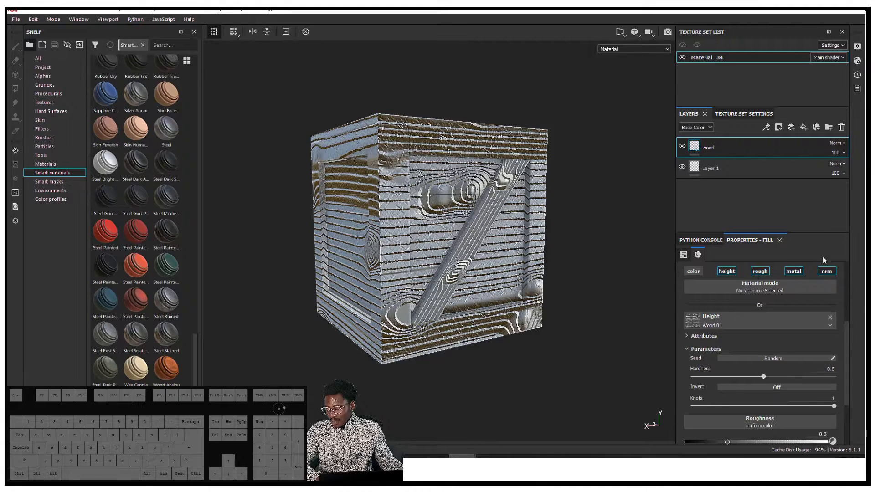
{"action": "left_click", "coordinate": [794, 272]}
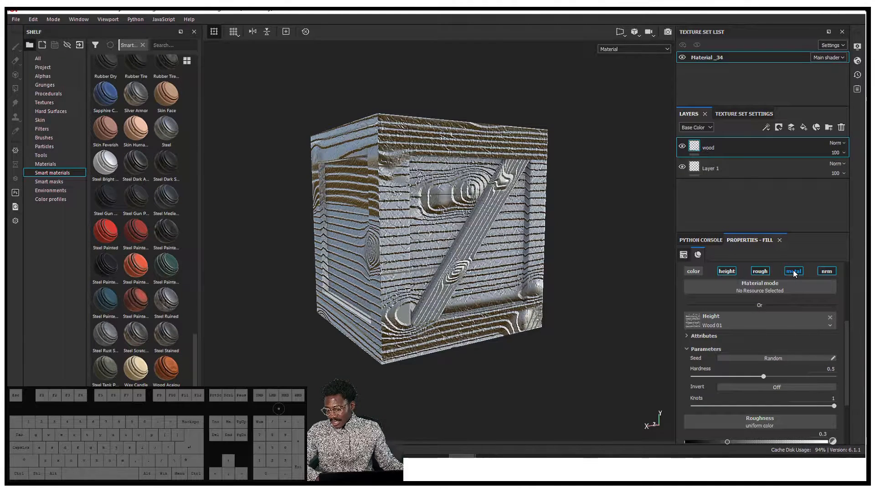
{"action": "scroll", "coordinate": [788, 292], "scroll_direction": "up", "scroll_amount": 3}
{"action": "scroll", "coordinate": [792, 315], "scroll_direction": "down", "scroll_amount": 3}
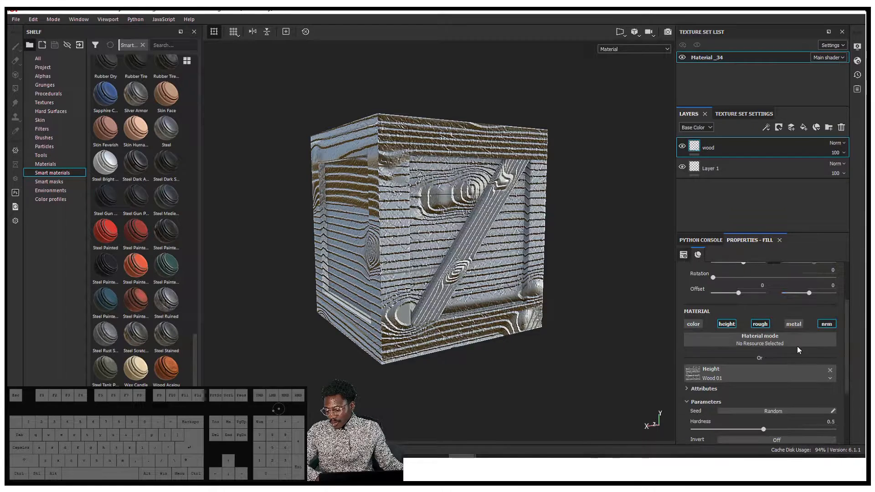
{"action": "scroll", "coordinate": [744, 356], "scroll_direction": "up", "scroll_amount": 1}
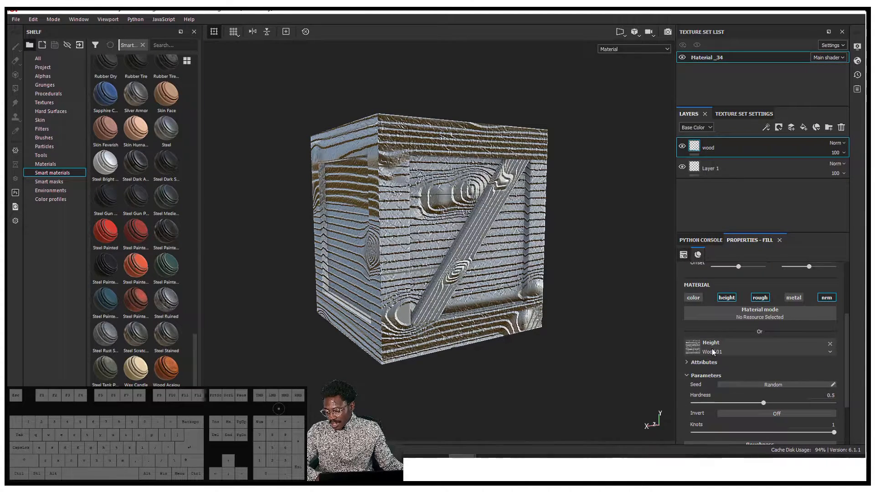
Step: Set the wood layer's uniform roughness to 1
{"action": "left_click", "coordinate": [700, 351]}
{"action": "left_click", "coordinate": [733, 365]}
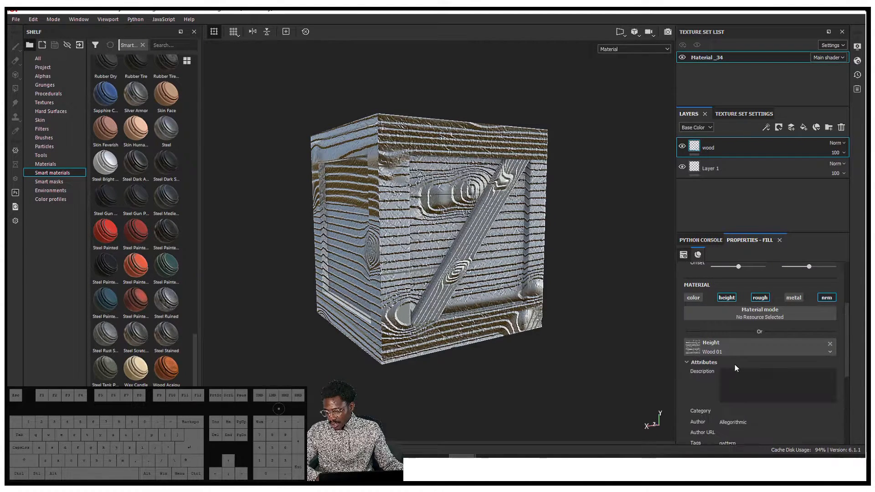
{"action": "scroll", "coordinate": [735, 365], "scroll_direction": "down", "scroll_amount": 3}
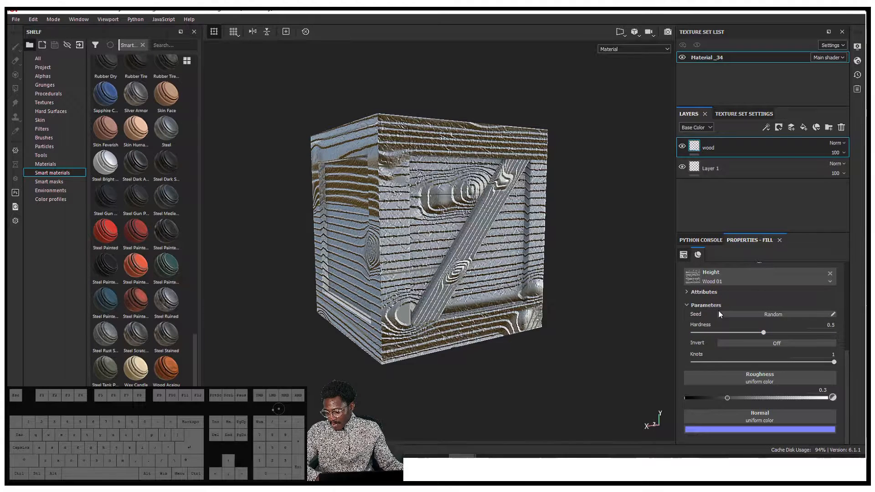
{"action": "scroll", "coordinate": [786, 351], "scroll_direction": "up", "scroll_amount": 1}
{"action": "scroll", "coordinate": [767, 371], "scroll_direction": "down", "scroll_amount": 1}
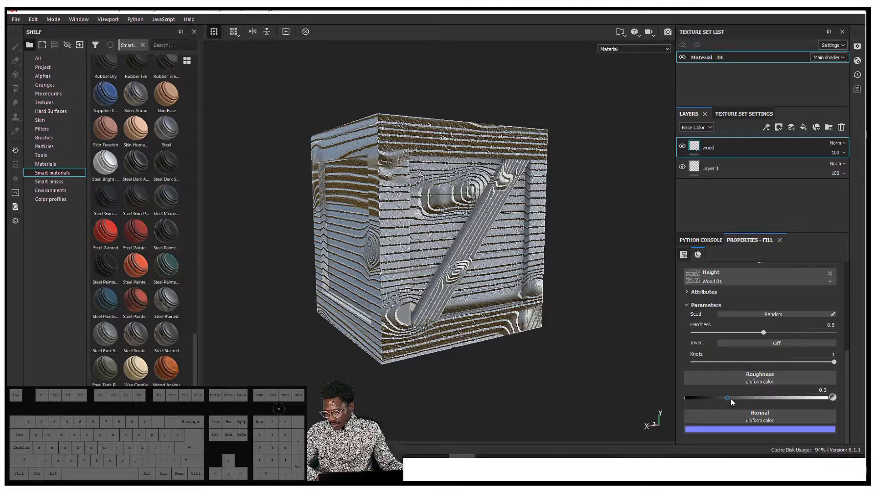
{"action": "left_click_drag", "start_coordinate": [727, 399], "coordinate": [837, 393]}
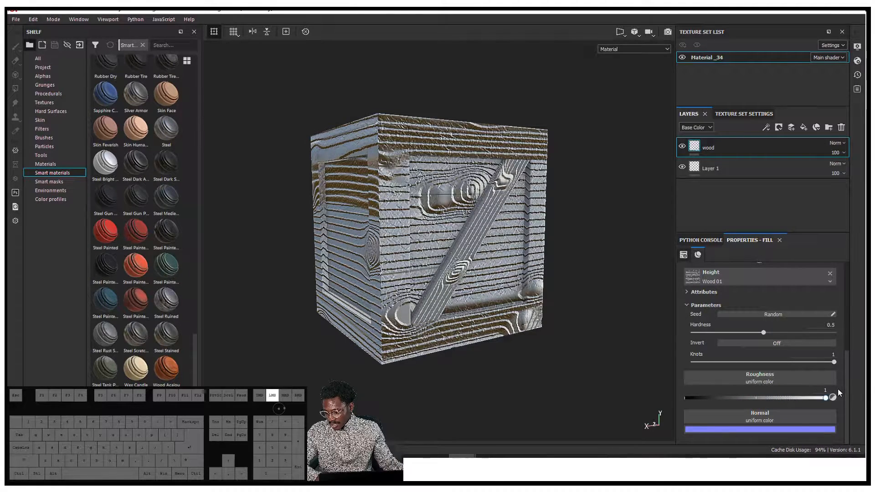
{"action": "left_click_drag", "start_coordinate": [638, 328], "coordinate": [570, 310], "text": "alt"}
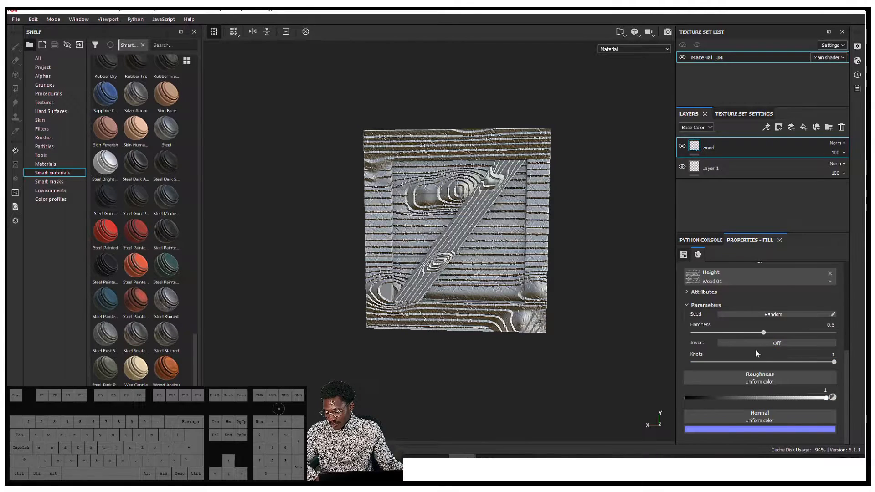
Step: Set the wood layer's UV scale to 4.01 for a finer grain pattern on the crate
{"action": "scroll", "coordinate": [762, 340], "scroll_direction": "up", "scroll_amount": 2}
{"action": "scroll", "coordinate": [760, 354], "scroll_direction": "up", "scroll_amount": 4}
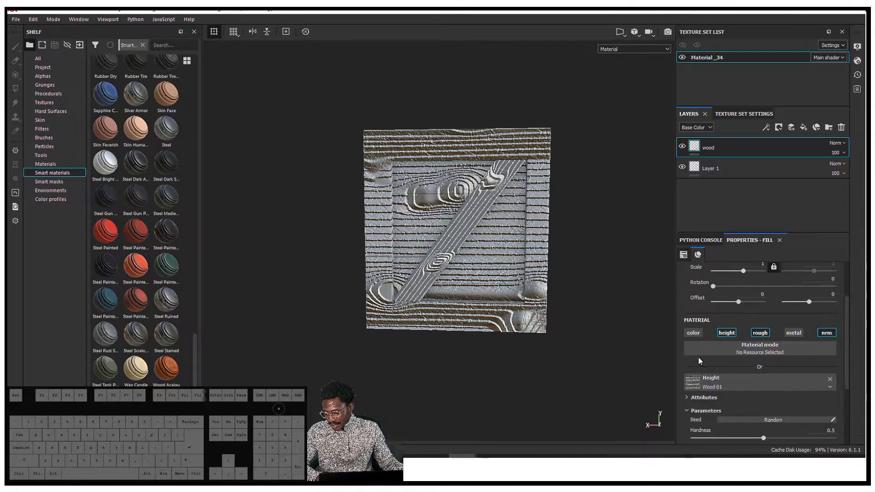
{"action": "left_click_drag", "start_coordinate": [745, 336], "coordinate": [747, 340]}
{"action": "left_click_drag", "start_coordinate": [456, 266], "coordinate": [483, 269], "text": "alt"}
{"action": "scroll", "coordinate": [483, 269], "scroll_direction": "up", "scroll_amount": 10}
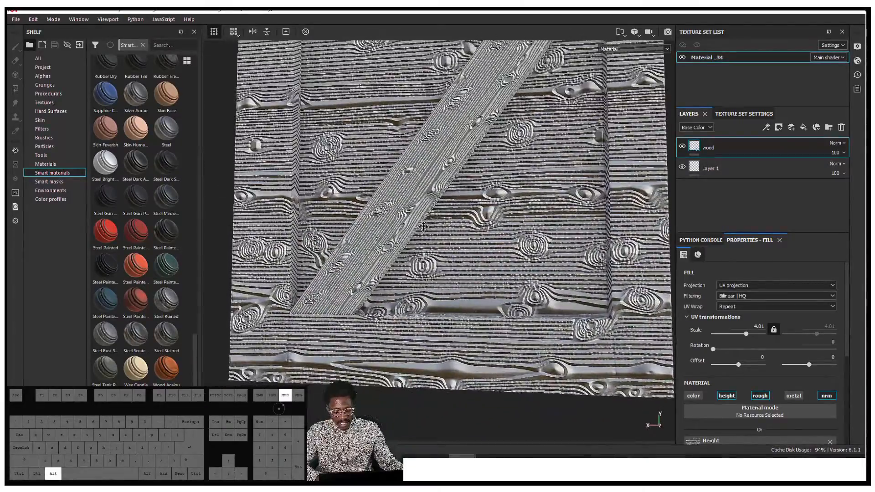
{"action": "mouse_move", "coordinate": [423, 226]}
{"action": "left_mouse_down", "text": "alt"}
{"action": "mouse_move", "coordinate": [438, 246]}
{"action": "mouse_move", "coordinate": [419, 232]}
{"action": "left_mouse_up", "text": "alt"}
Step: Switch the layer stack to the Height channel and lower the wood layer's height opacity to 2
{"action": "scroll", "coordinate": [783, 360], "scroll_direction": "down", "scroll_amount": 5}
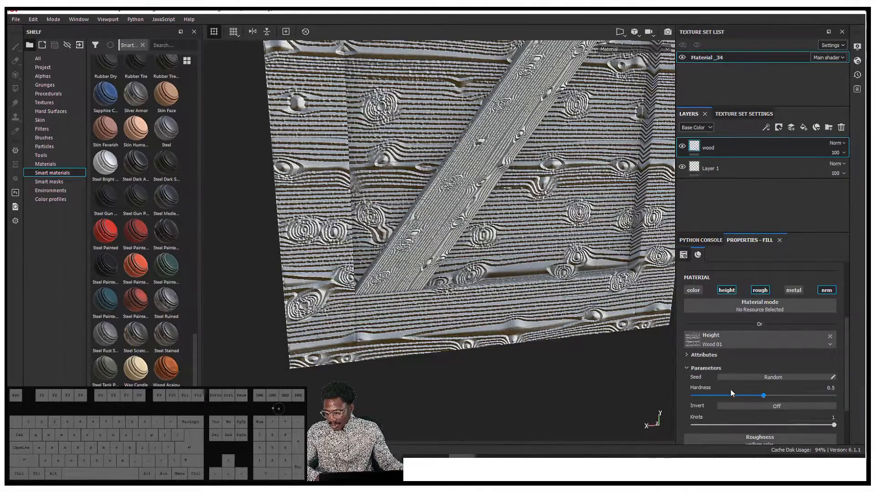
{"action": "scroll", "coordinate": [739, 379], "scroll_direction": "down", "scroll_amount": 2}
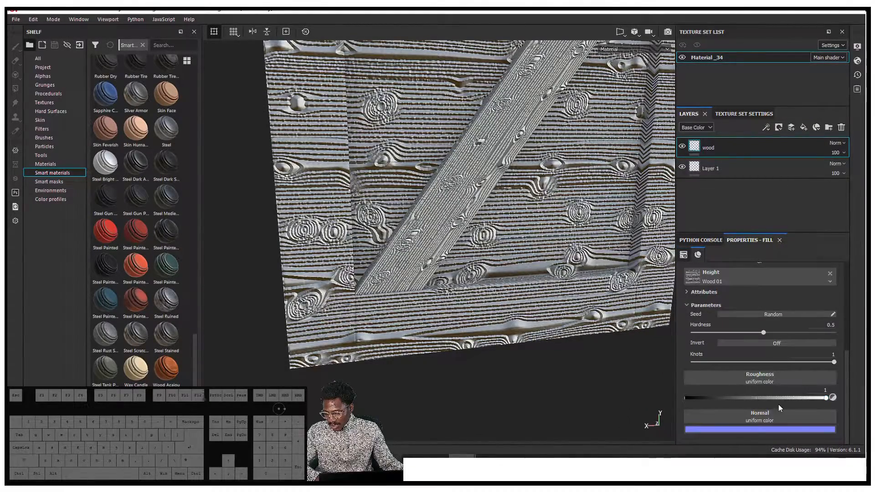
{"action": "scroll", "coordinate": [736, 401], "scroll_direction": "up", "scroll_amount": 6}
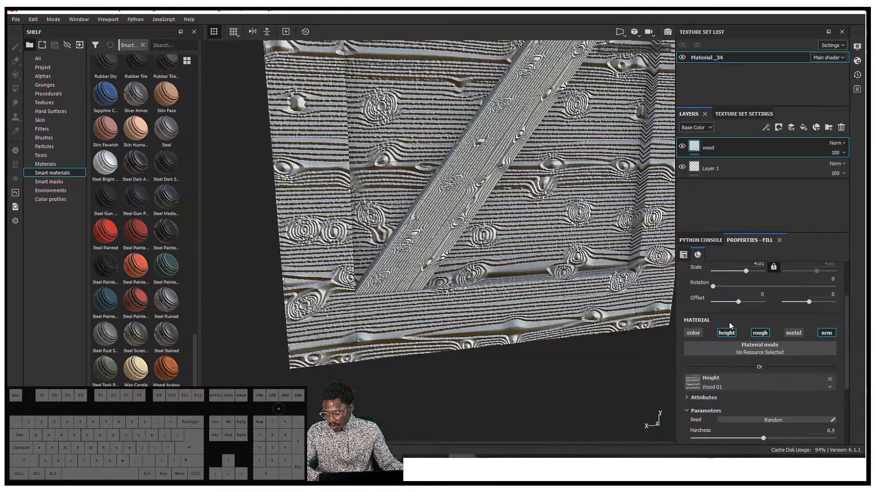
{"action": "left_click", "coordinate": [707, 128]}
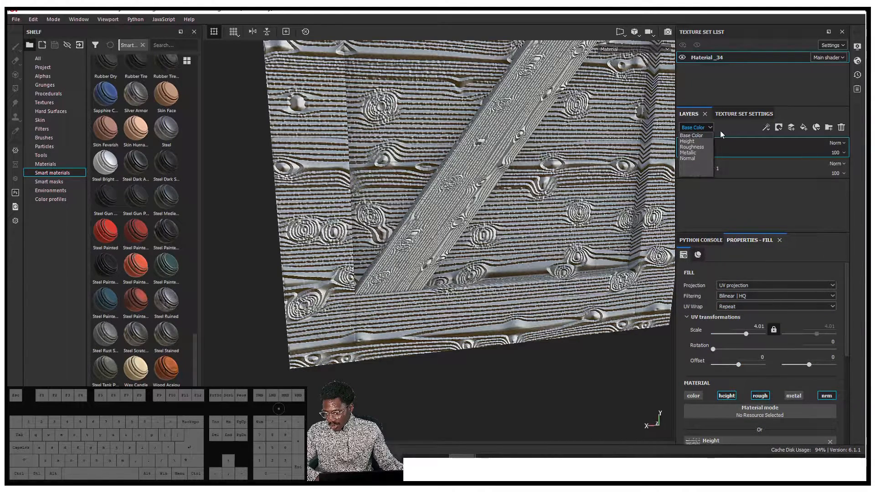
{"action": "left_click", "coordinate": [696, 142]}
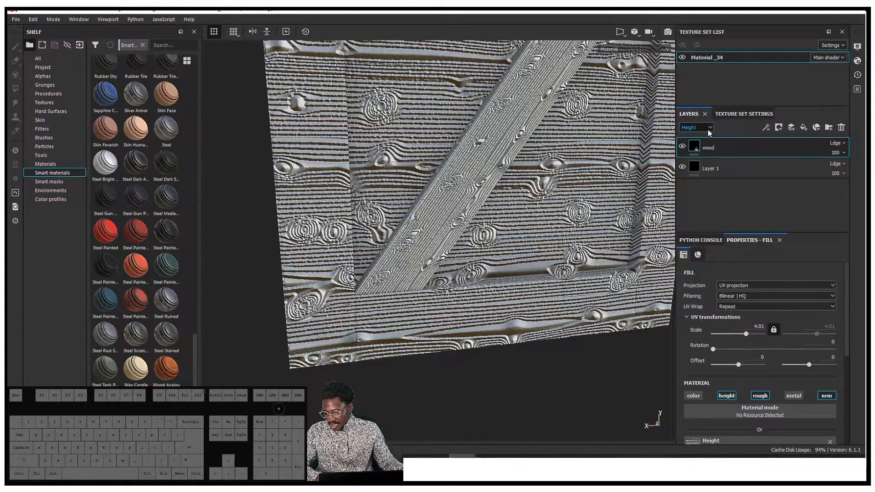
{"action": "left_click", "coordinate": [707, 128]}
{"action": "left_click", "coordinate": [698, 143]}
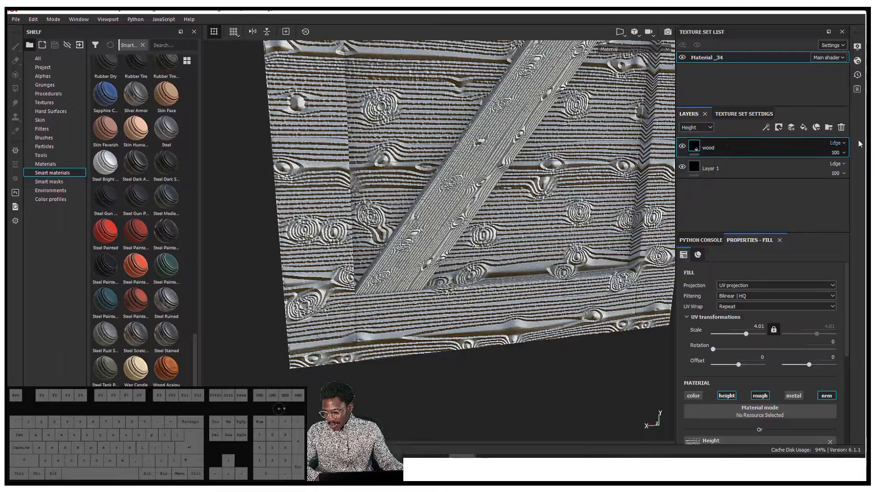
{"action": "left_click", "coordinate": [838, 156]}
{"action": "left_click_drag", "start_coordinate": [852, 167], "coordinate": [824, 174]}
{"action": "left_click_drag", "start_coordinate": [446, 206], "coordinate": [392, 207], "text": "alt"}
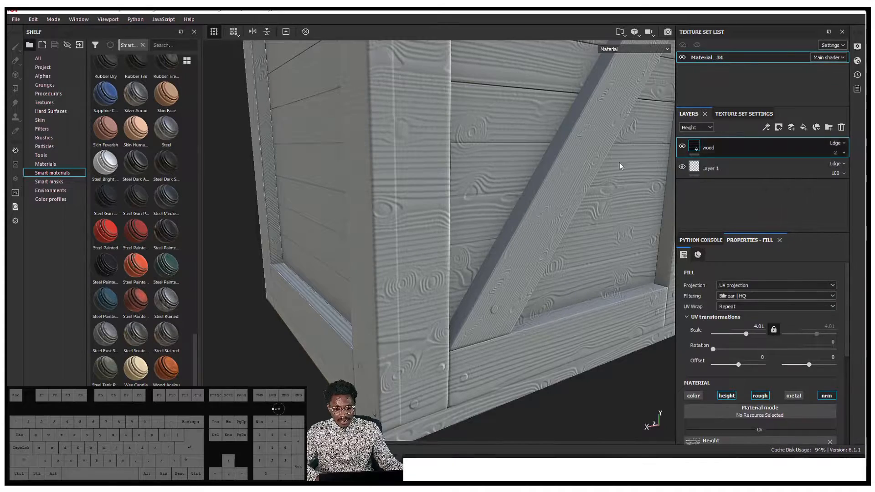
Step: Examine the softened wood grain relief across the crate's planks, frame, diagonal braces and side faces
{"action": "mouse_move", "coordinate": [291, 194]}
{"action": "left_mouse_down", "text": "alt"}
{"action": "mouse_move", "coordinate": [284, 181]}
{"action": "mouse_move", "coordinate": [277, 188]}
{"action": "left_mouse_up", "text": "alt"}
{"action": "left_click_drag", "start_coordinate": [393, 187], "coordinate": [395, 181], "text": "alt"}
{"action": "middle_click_drag", "start_coordinate": [395, 181], "coordinate": [395, 206], "text": "alt"}
{"action": "scroll", "coordinate": [397, 207], "scroll_direction": "down", "scroll_amount": 2}
{"action": "scroll", "coordinate": [396, 210], "scroll_direction": "up", "scroll_amount": 4}
{"action": "left_click_drag", "start_coordinate": [396, 210], "coordinate": [426, 170], "text": "alt"}
{"action": "scroll", "coordinate": [360, 167], "scroll_direction": "down", "scroll_amount": 5, "text": "alt"}
{"action": "middle_click_drag", "start_coordinate": [426, 171], "coordinate": [373, 196], "text": "alt"}
{"action": "scroll", "coordinate": [399, 191], "scroll_direction": "down", "scroll_amount": 3}
{"action": "scroll", "coordinate": [403, 190], "scroll_direction": "up", "scroll_amount": 8}
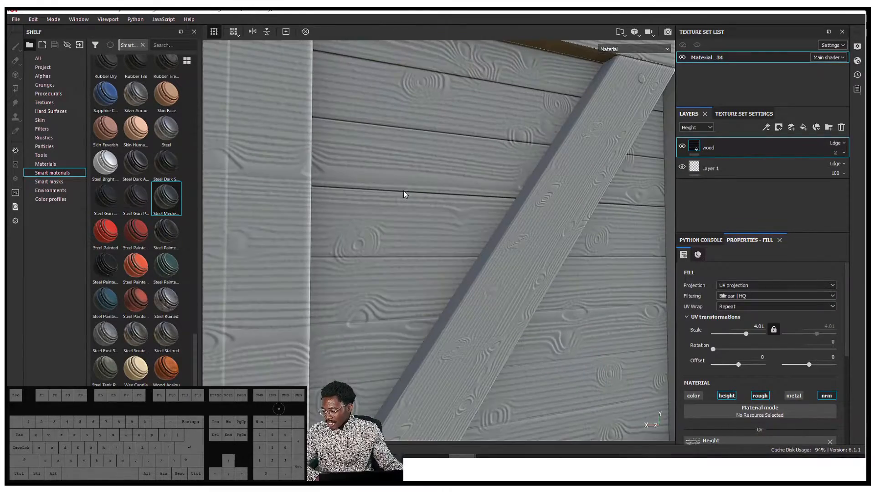
{"action": "left_click_drag", "start_coordinate": [357, 265], "coordinate": [412, 283], "text": "alt"}
{"action": "middle_click_drag", "start_coordinate": [413, 283], "coordinate": [397, 155], "text": "alt"}
{"action": "scroll", "coordinate": [397, 155], "scroll_direction": "down", "scroll_amount": 3}
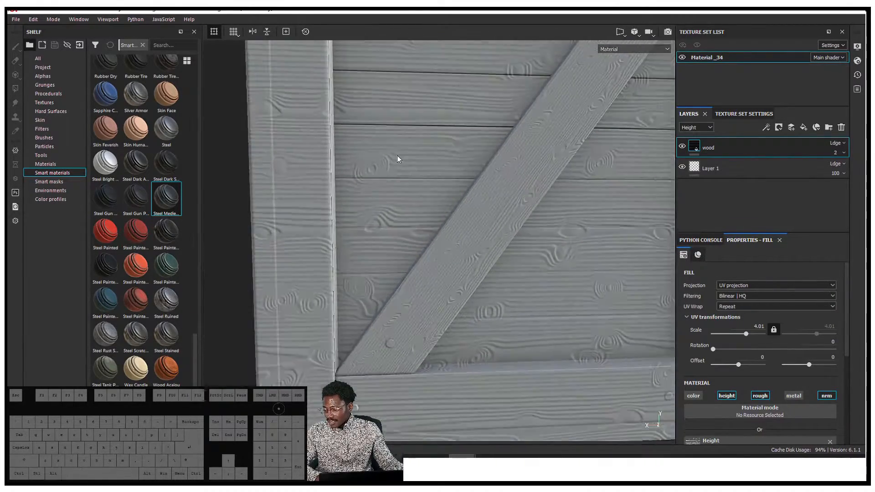
{"action": "scroll", "coordinate": [456, 111], "scroll_direction": "down", "scroll_amount": 5}
{"action": "left_click_drag", "start_coordinate": [480, 105], "coordinate": [539, 158], "text": "alt"}
{"action": "middle_click_drag", "start_coordinate": [540, 158], "coordinate": [488, 166], "text": "alt"}
{"action": "scroll", "coordinate": [488, 173], "scroll_direction": "up", "scroll_amount": 4}
{"action": "right_click_drag", "start_coordinate": [538, 178], "coordinate": [420, 203], "text": "shift"}
{"action": "left_click_drag", "start_coordinate": [420, 203], "coordinate": [474, 181], "text": "alt"}
{"action": "right_click_drag", "start_coordinate": [474, 181], "coordinate": [496, 182], "text": "shift"}
{"action": "mouse_move", "coordinate": [496, 182]}
{"action": "left_mouse_down", "text": "alt"}
{"action": "mouse_move", "coordinate": [462, 183]}
{"action": "mouse_move", "coordinate": [518, 166]}
{"action": "mouse_move", "coordinate": [463, 170]}
{"action": "mouse_move", "coordinate": [492, 181]}
{"action": "mouse_move", "coordinate": [452, 196]}
{"action": "mouse_move", "coordinate": [463, 196]}
{"action": "left_mouse_up", "text": "alt"}
{"action": "middle_click_drag", "start_coordinate": [627, 209], "coordinate": [551, 206], "text": "alt"}
{"action": "left_click_drag", "start_coordinate": [551, 206], "coordinate": [474, 190], "text": "alt"}
{"action": "middle_click_drag", "start_coordinate": [475, 190], "coordinate": [344, 187], "text": "alt"}
{"action": "scroll", "coordinate": [549, 185], "scroll_direction": "up", "scroll_amount": 4}
{"action": "mouse_move", "coordinate": [552, 178]}
{"action": "left_mouse_down", "text": "alt"}
{"action": "mouse_move", "coordinate": [524, 178]}
{"action": "mouse_move", "coordinate": [557, 179]}
{"action": "left_mouse_up", "text": "alt"}
Step: Review the mesh map baking settings for Material _34 and close them without baking
{"action": "left_click", "coordinate": [744, 114]}
{"action": "left_click", "coordinate": [811, 163]}
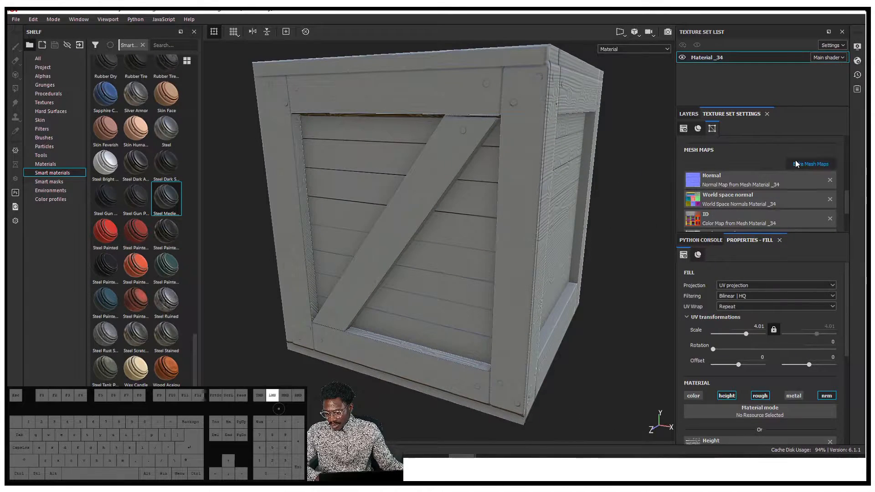
{"action": "scroll", "coordinate": [503, 253], "scroll_direction": "down", "scroll_amount": 3}
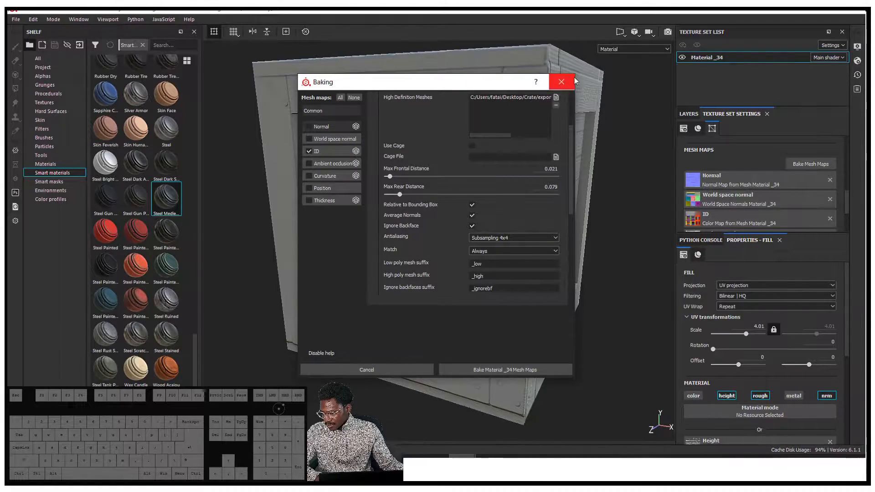
{"action": "left_click", "coordinate": [561, 82]}
Step: Inspect the wood grain up close on the crate's front planks and diagonal brace
{"action": "left_click_drag", "start_coordinate": [580, 205], "coordinate": [616, 165], "text": "alt"}
{"action": "right_click_drag", "start_coordinate": [617, 165], "coordinate": [442, 168], "text": "shift"}
{"action": "left_click_drag", "start_coordinate": [442, 169], "coordinate": [457, 169], "text": "alt"}
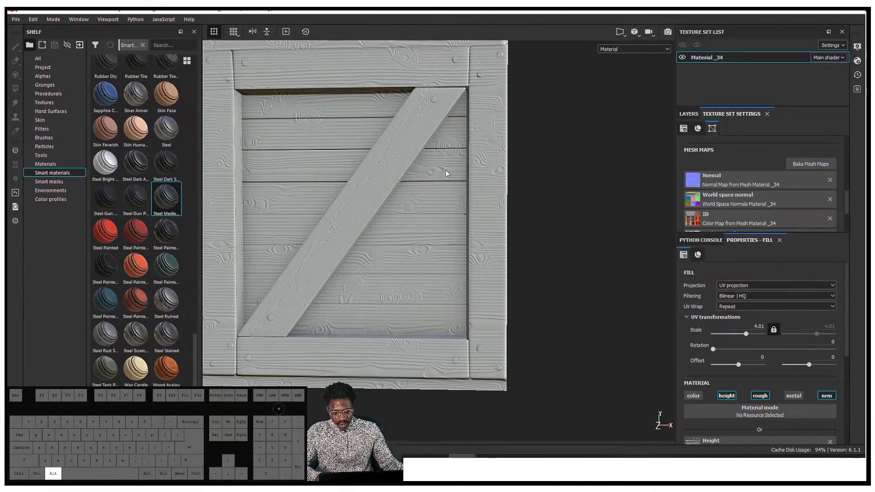
{"action": "middle_click_drag", "start_coordinate": [457, 169], "coordinate": [513, 165], "text": "alt"}
{"action": "right_click_drag", "start_coordinate": [514, 165], "coordinate": [443, 206], "text": "alt"}
{"action": "scroll", "coordinate": [393, 234], "scroll_direction": "up", "scroll_amount": 5}
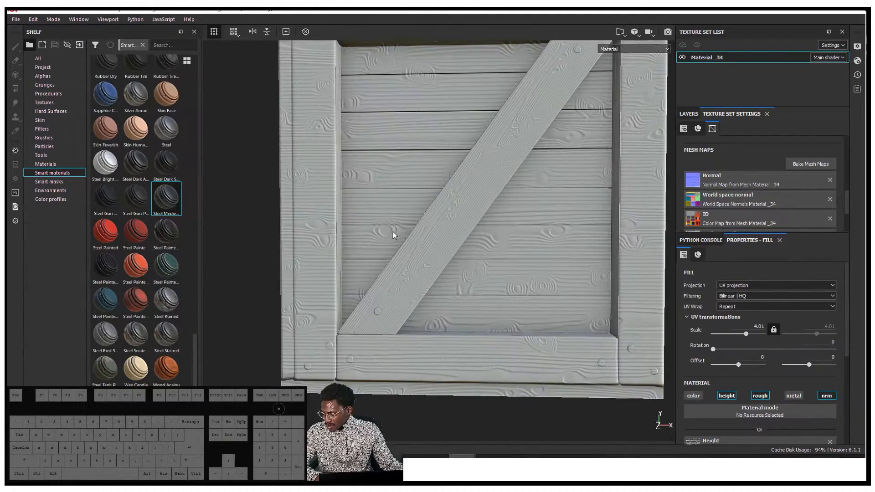
{"action": "scroll", "coordinate": [397, 234], "scroll_direction": "up", "scroll_amount": 2}
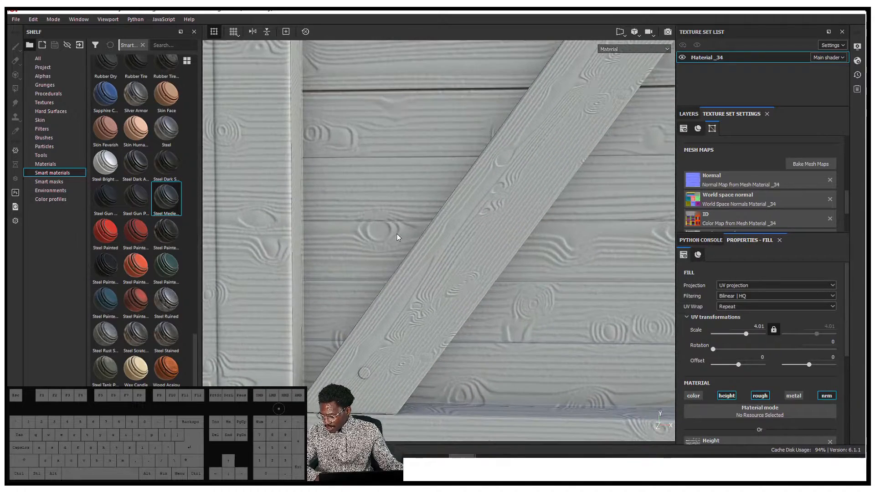
Step: Return to the layer stack and duplicate the wood layer
{"action": "left_click", "coordinate": [689, 115]}
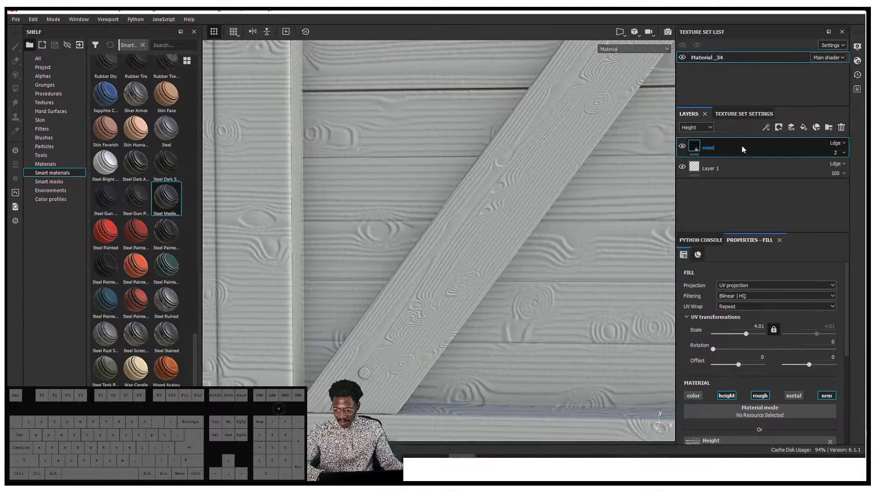
{"action": "key", "text": "ctrl"}
{"action": "key", "text": "ctrl+d"}
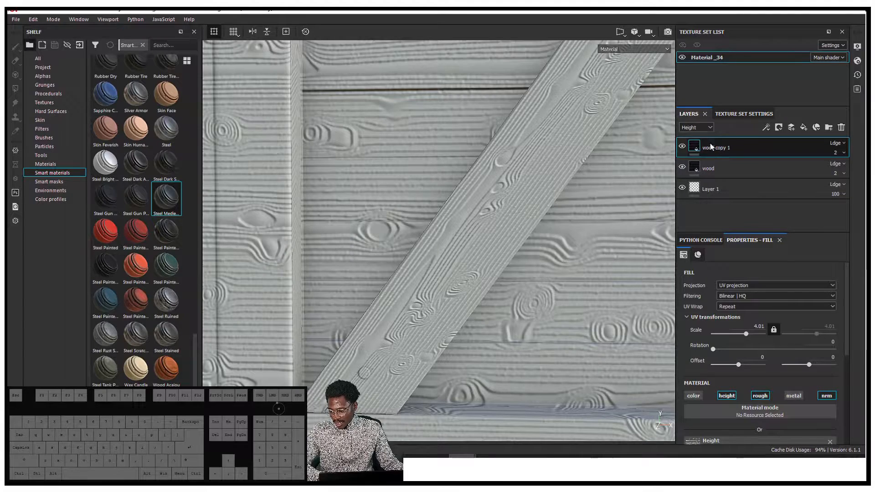
Step: Search the textures for grunge and replace the copied wood layer's height texture with Grunge Scratches Dirty
{"action": "scroll", "coordinate": [751, 357], "scroll_direction": "down", "scroll_amount": 1}
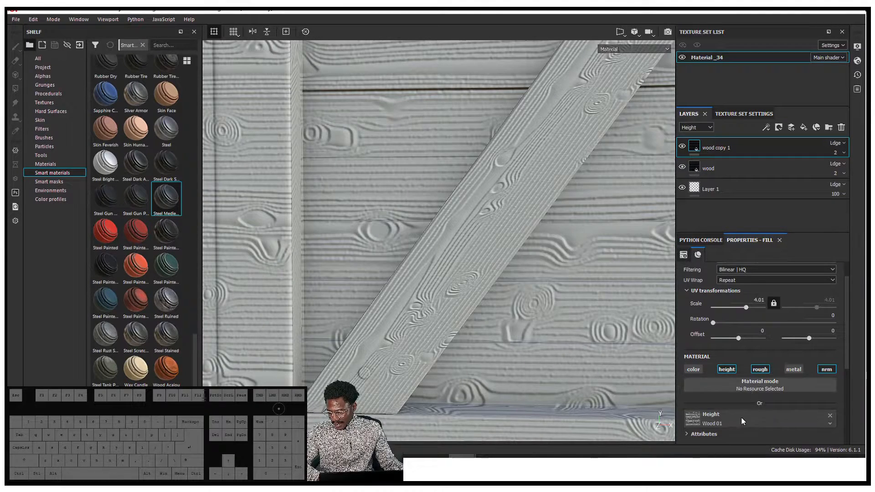
{"action": "scroll", "coordinate": [741, 417], "scroll_direction": "down", "scroll_amount": 4}
{"action": "left_click", "coordinate": [726, 311]}
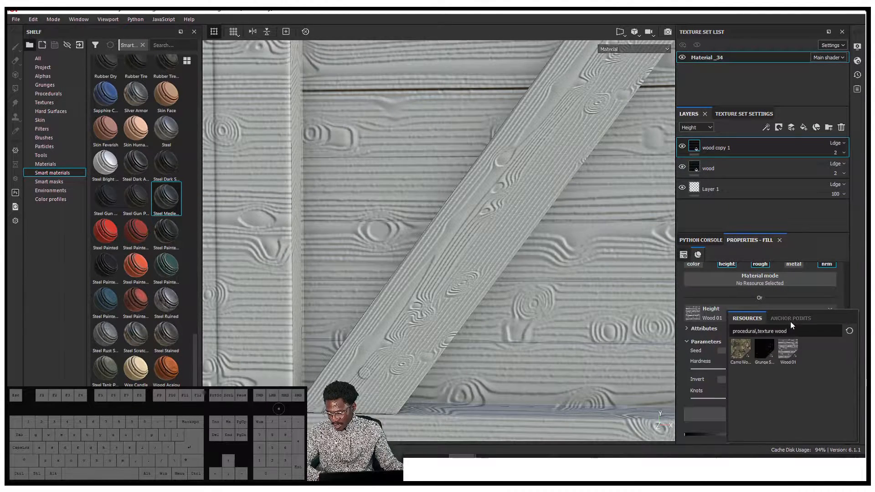
{"action": "key", "text": "BackSpace"}
{"action": "key", "text": "BackSpace"}
{"action": "key", "text": "BackSpace"}
{"action": "key", "text": "BackSpace"}
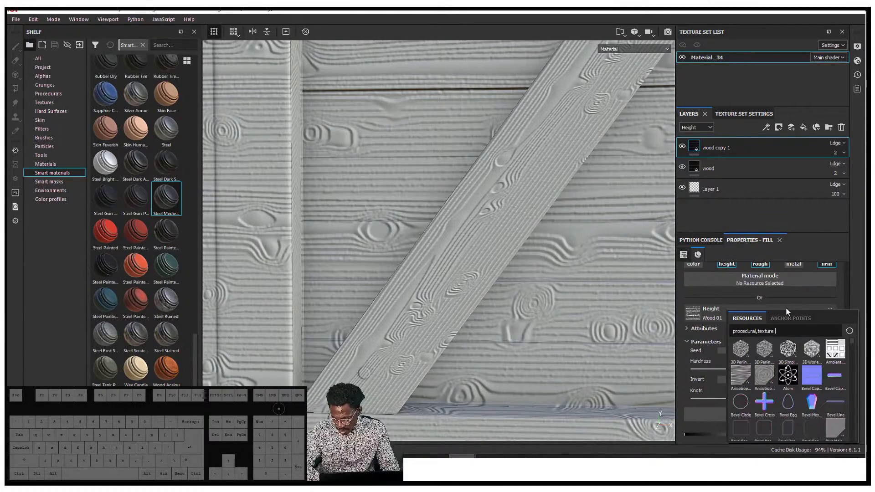
{"action": "scroll", "coordinate": [827, 406], "scroll_direction": "down", "scroll_amount": 5}
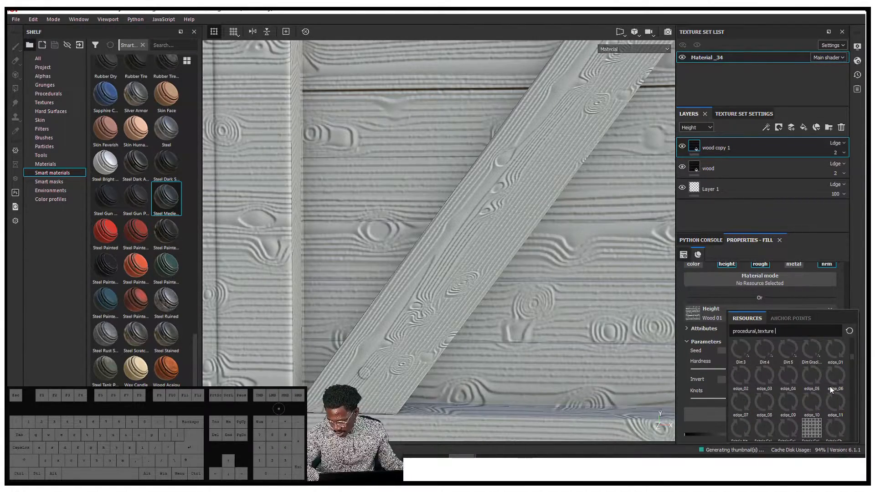
{"action": "type", "text": "grunge"}
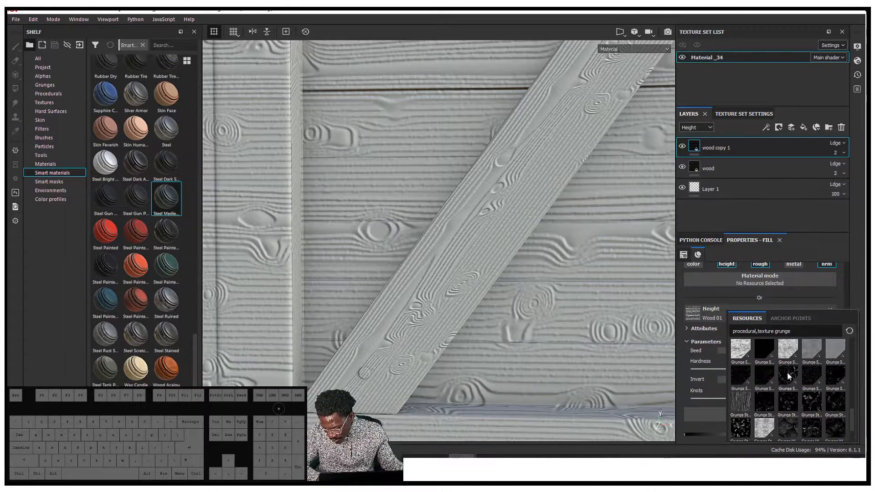
{"action": "mouse_move", "coordinate": [790, 377]}
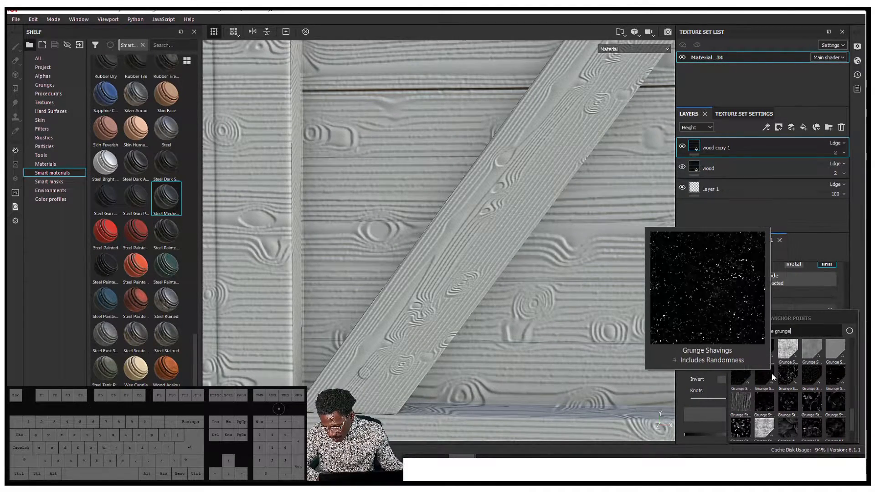
{"action": "mouse_move", "coordinate": [787, 355]}
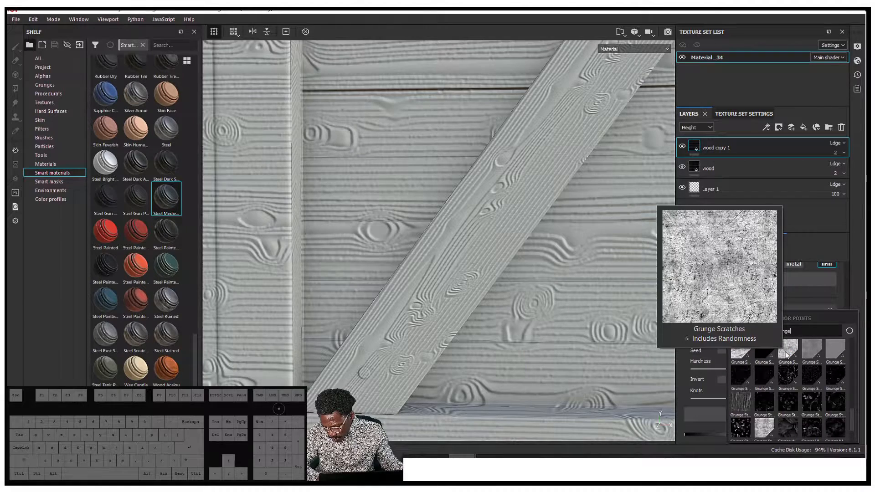
{"action": "left_click", "coordinate": [809, 355]}
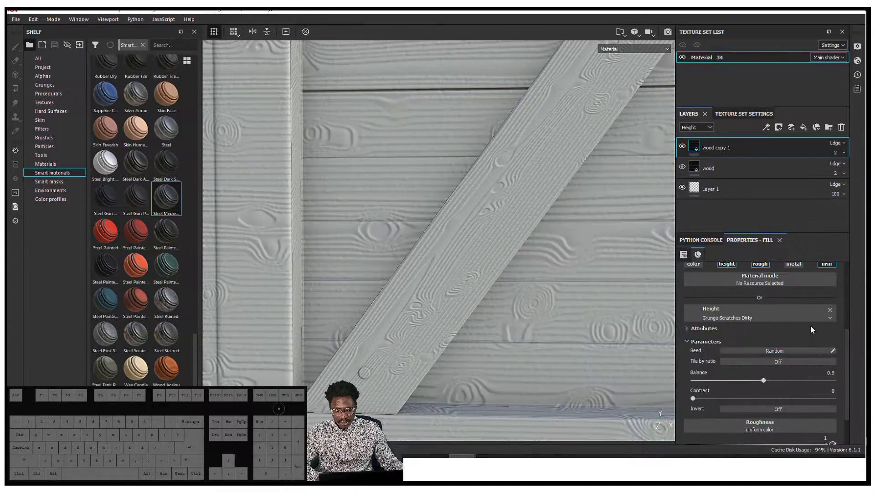
Step: Set the height opacity of the wood copy 1 layer to 9
{"action": "left_click_drag", "start_coordinate": [574, 284], "coordinate": [545, 276], "text": "alt"}
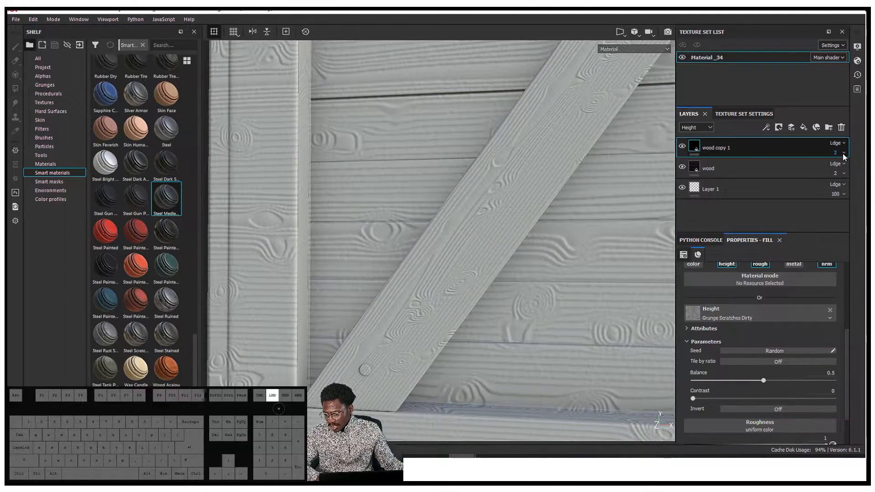
{"action": "left_click", "coordinate": [701, 128]}
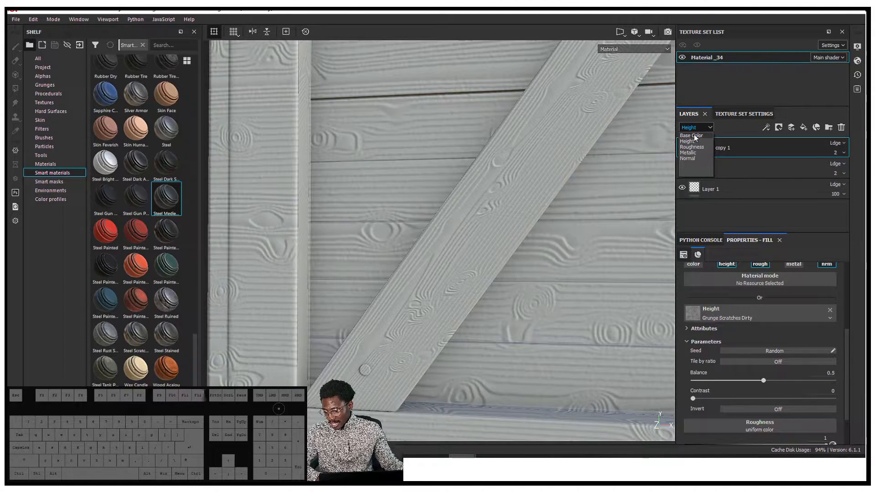
{"action": "left_click", "coordinate": [792, 99]}
{"action": "left_click", "coordinate": [844, 154]}
{"action": "left_click_drag", "start_coordinate": [829, 169], "coordinate": [825, 176]}
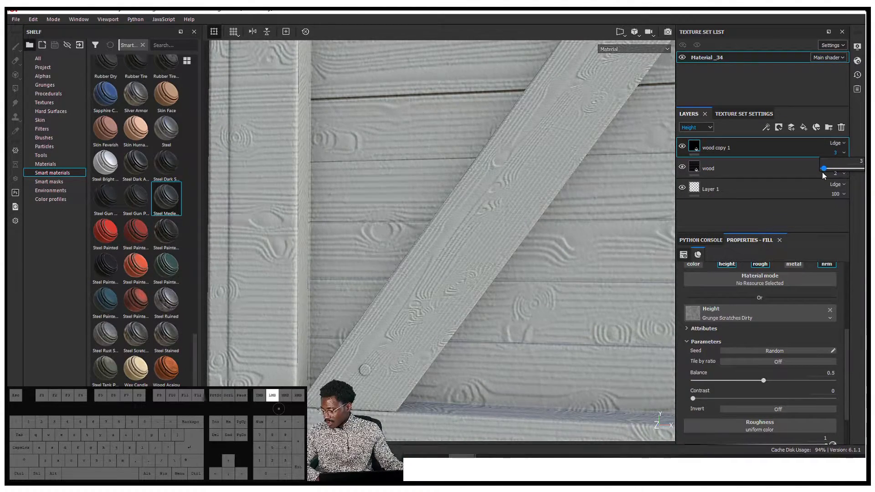
{"action": "right_click_drag", "start_coordinate": [606, 205], "coordinate": [526, 208], "text": "alt"}
{"action": "left_click_drag", "start_coordinate": [526, 208], "coordinate": [500, 190], "text": "alt"}
{"action": "scroll", "coordinate": [470, 211], "scroll_direction": "up", "scroll_amount": 5}
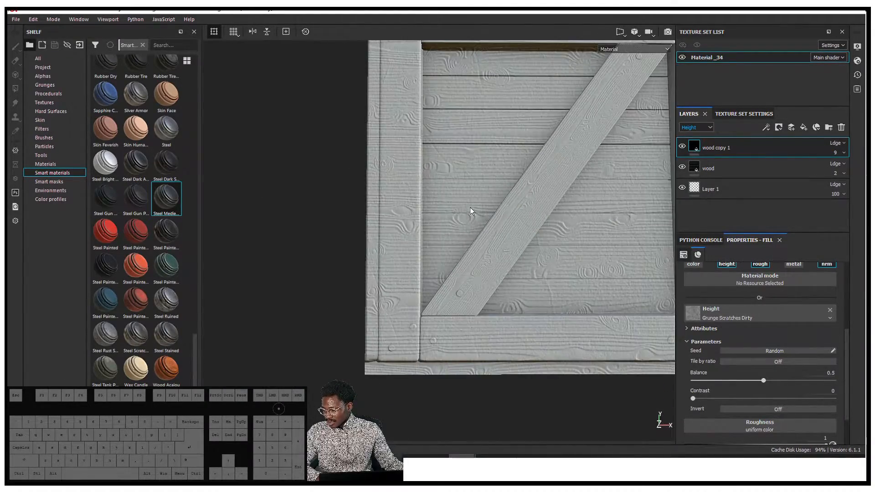
Step: Test height opacities of up to 48 on wood copy 1 against the crate surface and return it to 9
{"action": "left_click_drag", "start_coordinate": [431, 195], "coordinate": [390, 128], "text": "alt"}
{"action": "left_click_drag", "start_coordinate": [360, 149], "coordinate": [614, 155], "text": "alt"}
{"action": "right_click_drag", "start_coordinate": [614, 155], "coordinate": [515, 174], "text": "alt"}
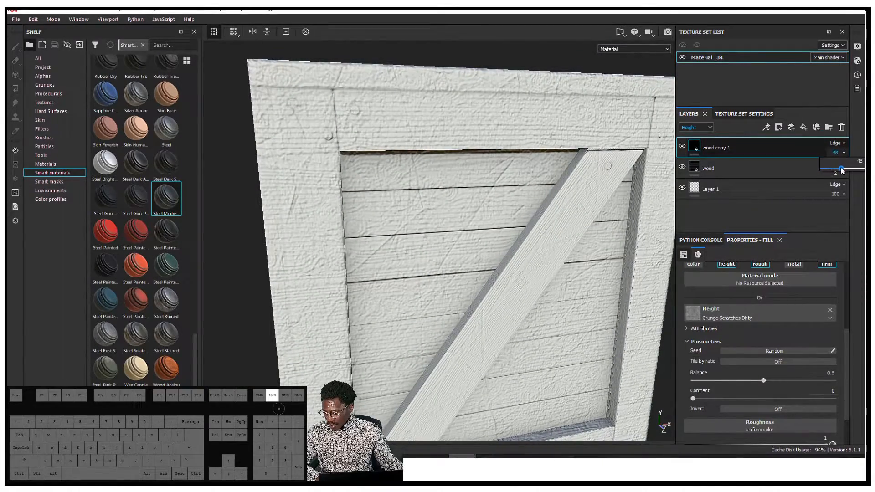
{"action": "left_click_drag", "start_coordinate": [848, 170], "coordinate": [824, 173]}
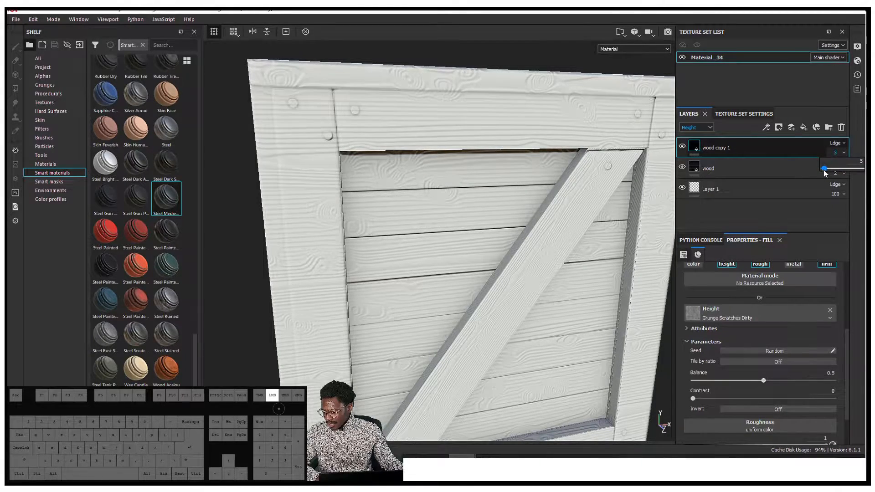
{"action": "left_click_drag", "start_coordinate": [508, 171], "coordinate": [549, 153], "text": "alt"}
{"action": "middle_click_drag", "start_coordinate": [550, 153], "coordinate": [494, 119], "text": "alt"}
{"action": "left_click_drag", "start_coordinate": [494, 119], "coordinate": [538, 155], "text": "alt"}
{"action": "mouse_move", "coordinate": [538, 155]}
{"action": "right_mouse_down", "text": "shift"}
{"action": "mouse_move", "coordinate": [549, 157]}
{"action": "mouse_move", "coordinate": [531, 165]}
{"action": "right_mouse_up", "text": "shift"}
{"action": "left_click_drag", "start_coordinate": [531, 165], "coordinate": [565, 155], "text": "alt"}
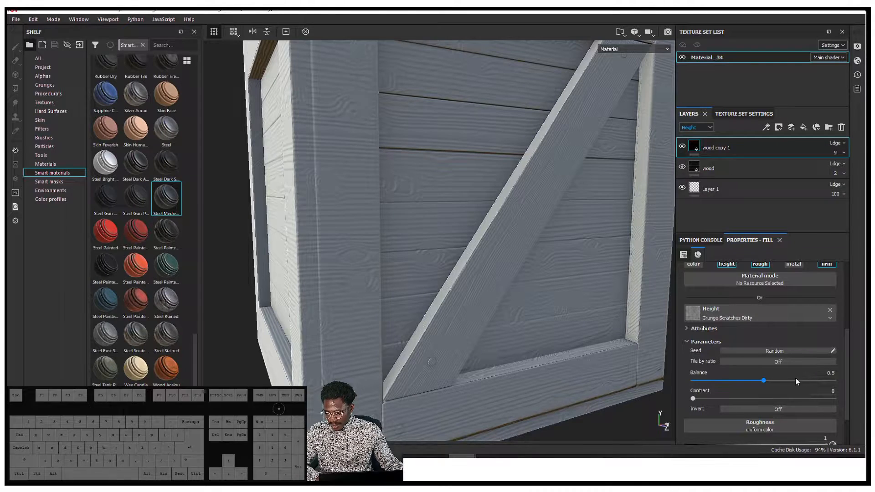
Step: Invert the Grunge Scratches Dirty height texture on wood copy 1 and check the crate's front
{"action": "scroll", "coordinate": [783, 378], "scroll_direction": "down", "scroll_amount": 2}
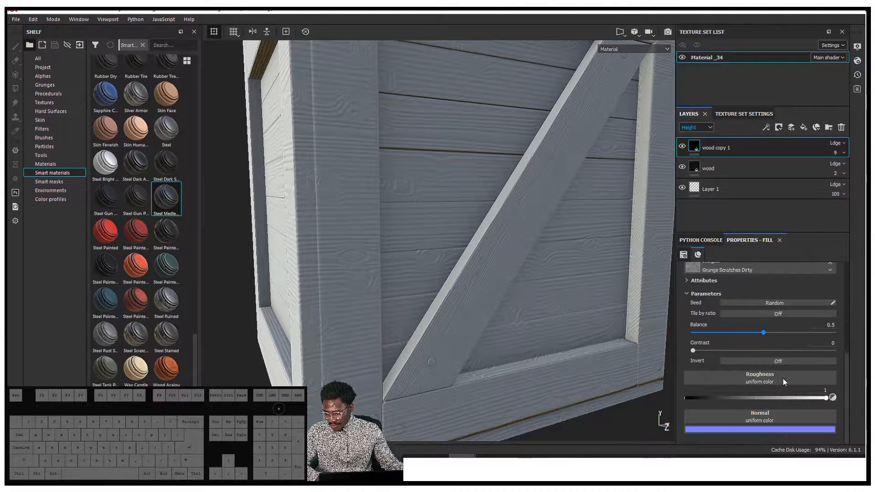
{"action": "left_click", "coordinate": [762, 362]}
{"action": "left_click_drag", "start_coordinate": [501, 219], "coordinate": [537, 211], "text": "alt"}
{"action": "right_click_drag", "start_coordinate": [537, 211], "coordinate": [559, 212], "text": "shift"}
{"action": "left_click_drag", "start_coordinate": [560, 212], "coordinate": [606, 174], "text": "alt"}
{"action": "scroll", "coordinate": [747, 328], "scroll_direction": "up", "scroll_amount": 5}
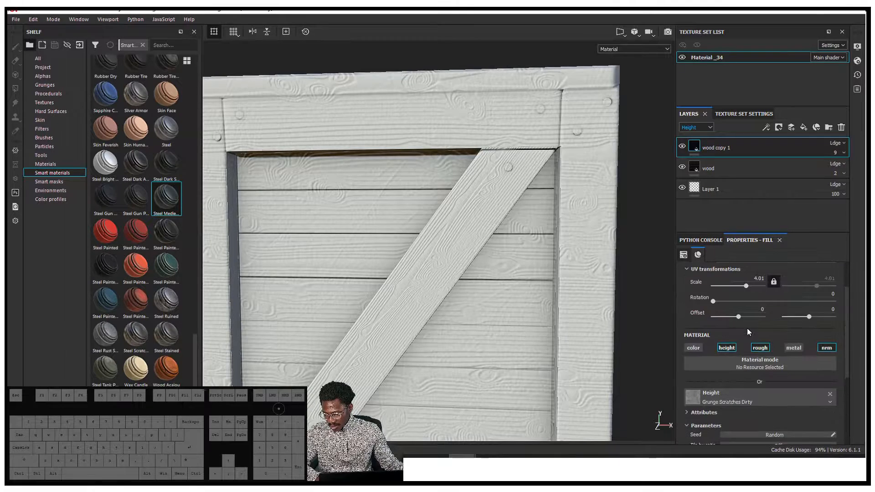
Step: Try inverting the original wood layer's Wood 01 height texture, compare it around the crate, and switch the inversion off
{"action": "left_click", "coordinate": [713, 169]}
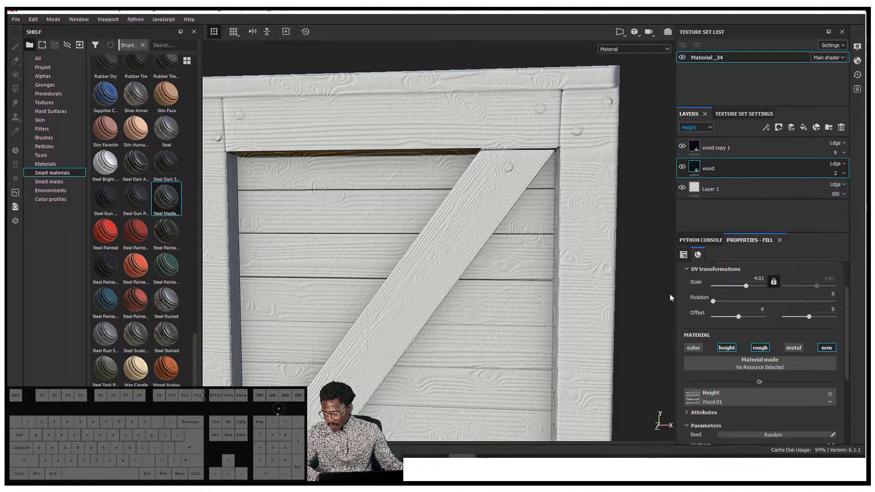
{"action": "scroll", "coordinate": [792, 410], "scroll_direction": "down", "scroll_amount": 3}
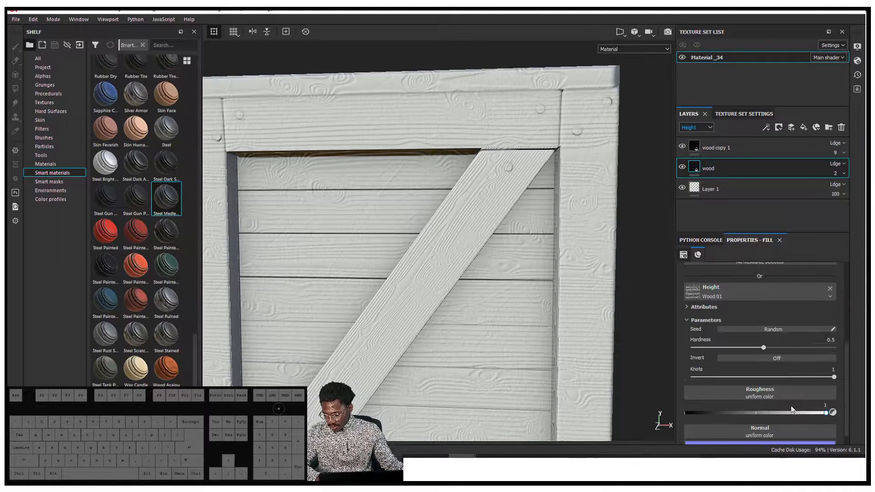
{"action": "left_click", "coordinate": [768, 359]}
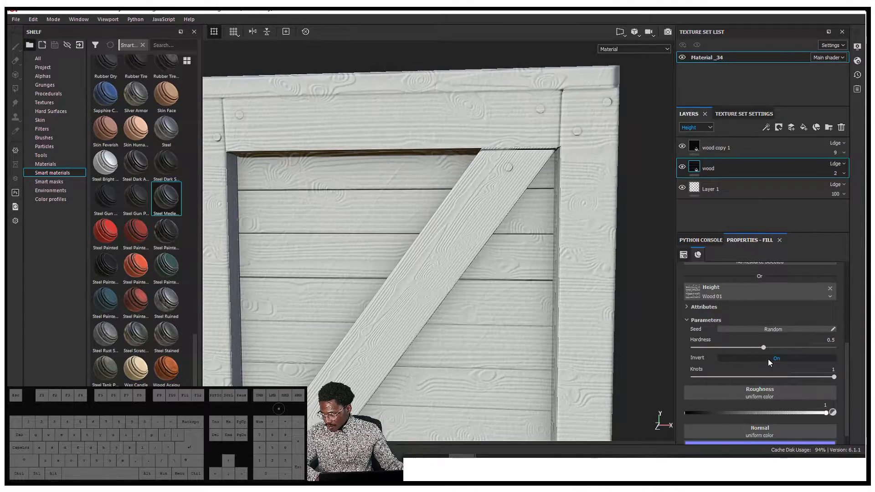
{"action": "left_click_drag", "start_coordinate": [433, 262], "coordinate": [440, 241], "text": "alt"}
{"action": "mouse_move", "coordinate": [439, 241]}
{"action": "right_mouse_down", "text": "shift"}
{"action": "mouse_move", "coordinate": [419, 251]}
{"action": "mouse_move", "coordinate": [444, 253]}
{"action": "right_mouse_up", "text": "shift"}
{"action": "mouse_move", "coordinate": [444, 253]}
{"action": "left_mouse_down", "text": "alt"}
{"action": "mouse_move", "coordinate": [426, 297]}
{"action": "mouse_move", "coordinate": [297, 309]}
{"action": "mouse_move", "coordinate": [403, 285]}
{"action": "mouse_move", "coordinate": [439, 250]}
{"action": "mouse_move", "coordinate": [604, 233]}
{"action": "mouse_move", "coordinate": [629, 194]}
{"action": "left_mouse_up", "text": "alt"}
{"action": "left_click_drag", "start_coordinate": [523, 350], "coordinate": [608, 363], "text": "alt"}
{"action": "middle_click_drag", "start_coordinate": [473, 318], "coordinate": [513, 284], "text": "alt"}
{"action": "right_click_drag", "start_coordinate": [543, 283], "coordinate": [486, 259], "text": "alt"}
{"action": "left_click", "coordinate": [777, 359]}
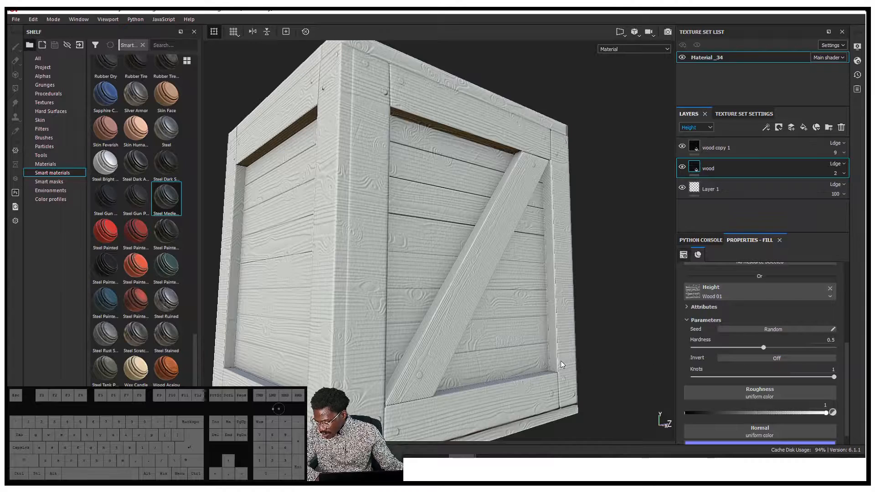
Step: Examine the combined wood grain and scratch relief on the crate's planks, frame and brace under different lighting and angles
{"action": "left_click_drag", "start_coordinate": [533, 350], "coordinate": [518, 351], "text": "alt"}
{"action": "right_click_drag", "start_coordinate": [497, 299], "coordinate": [536, 292], "text": "shift"}
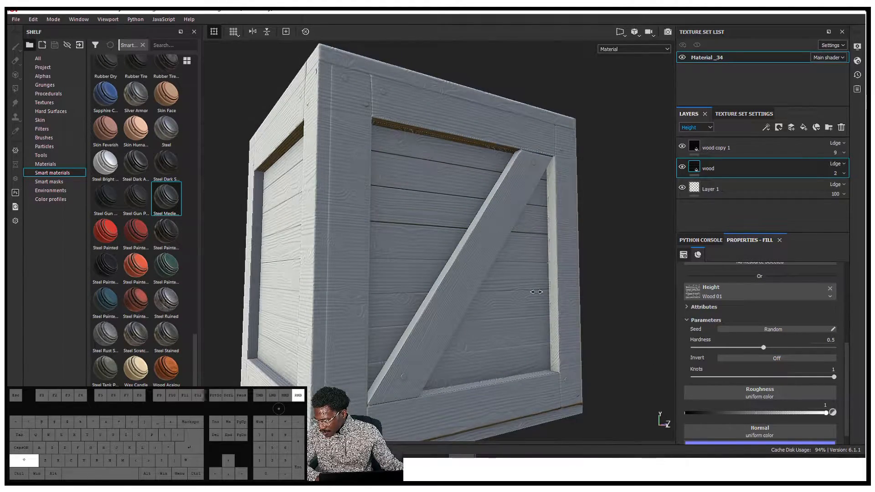
{"action": "left_click_drag", "start_coordinate": [537, 296], "coordinate": [531, 275], "text": "alt"}
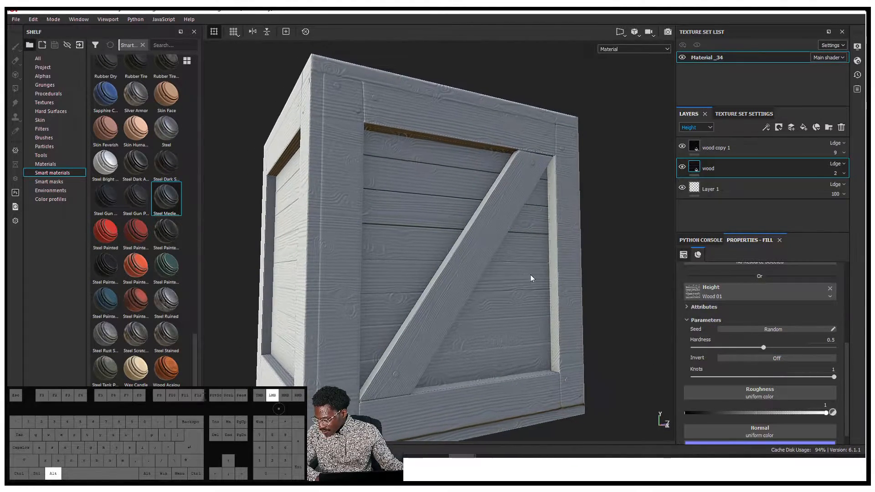
{"action": "middle_click_drag", "start_coordinate": [518, 166], "coordinate": [551, 267], "text": "alt"}
{"action": "right_click_drag", "start_coordinate": [551, 264], "coordinate": [495, 239], "text": "shift"}
{"action": "left_click_drag", "start_coordinate": [495, 240], "coordinate": [455, 245], "text": "alt"}
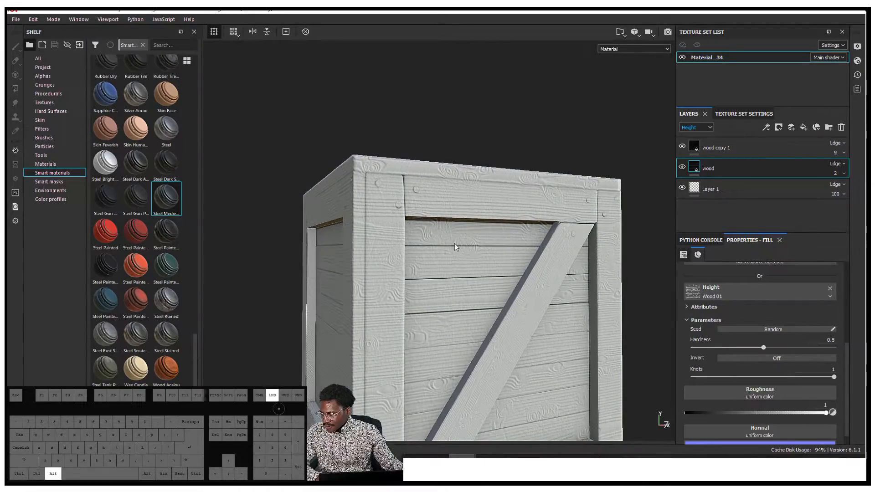
{"action": "middle_click_drag", "start_coordinate": [443, 213], "coordinate": [452, 197], "text": "alt"}
{"action": "left_click_drag", "start_coordinate": [452, 197], "coordinate": [405, 222], "text": "alt"}
{"action": "left_click_drag", "start_coordinate": [415, 185], "coordinate": [426, 160], "text": "alt"}
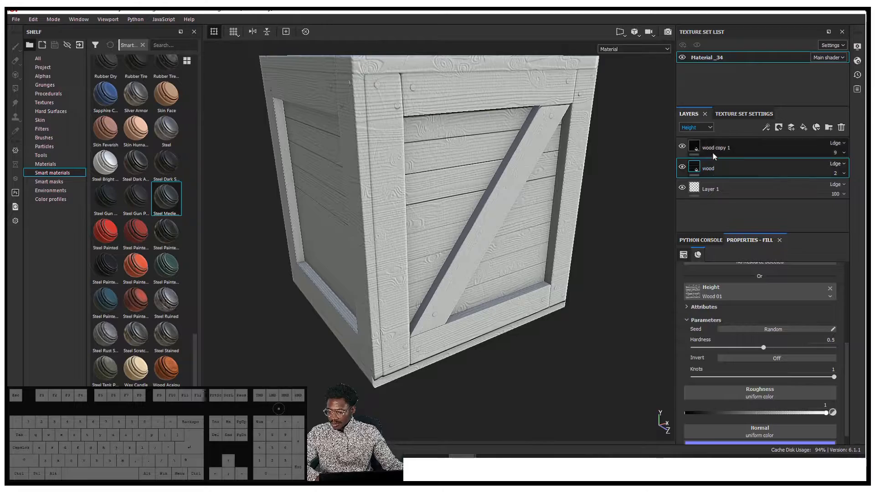
{"action": "left_click_drag", "start_coordinate": [492, 196], "coordinate": [477, 159], "text": "alt"}
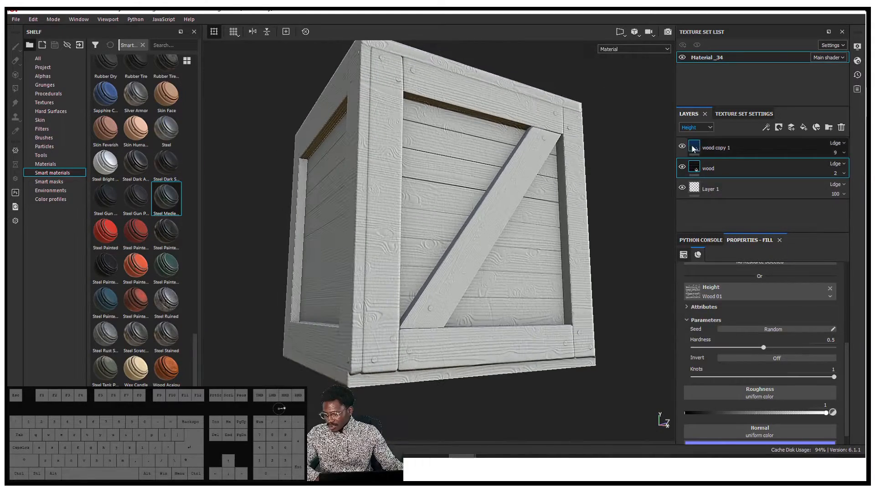
Step: Duplicate the wood copy 1 layer
{"action": "left_click", "coordinate": [735, 146]}
{"action": "key", "text": "ctrl+d"}
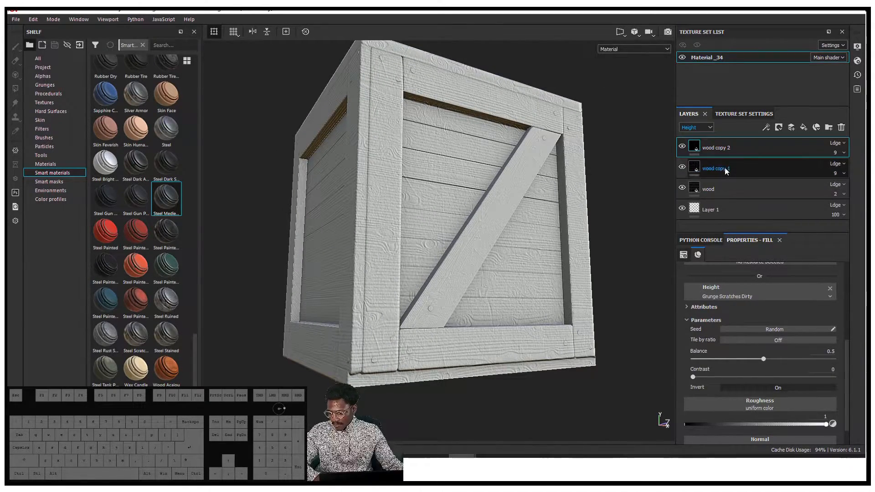
{"action": "left_click_drag", "start_coordinate": [569, 288], "coordinate": [537, 305], "text": "alt"}
Step: Try Grunge Concrete as the height texture of wood copy 2 and undo the change
{"action": "left_click", "coordinate": [745, 284]}
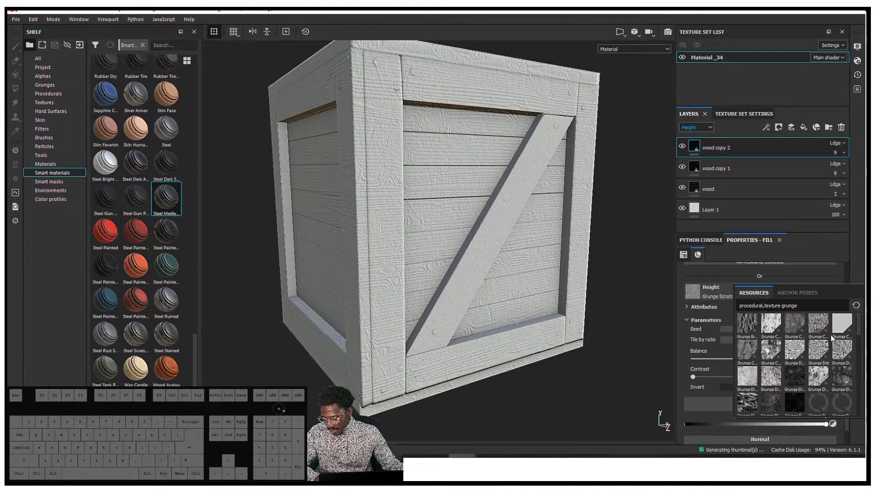
{"action": "left_click", "coordinate": [795, 324]}
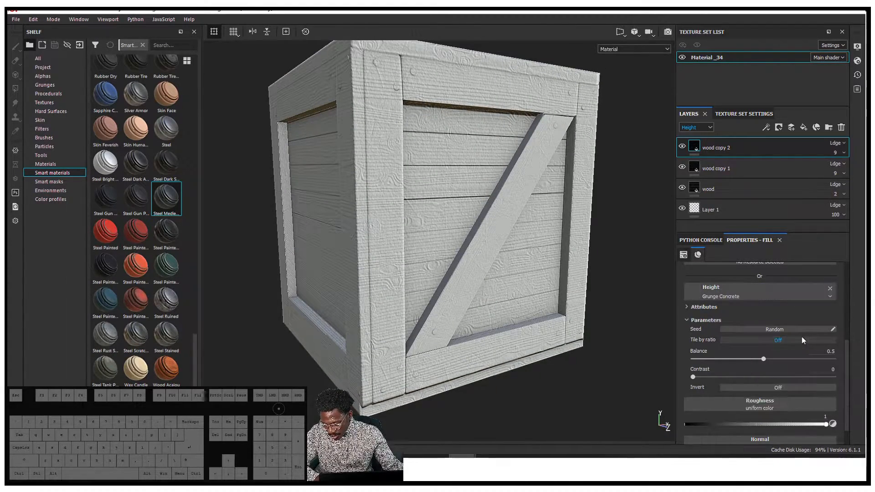
{"action": "key", "text": "ctrl+z"}
Step: Look over the current relief on the crate and browse the grunge textures available for wood copy 2's height
{"action": "left_click", "coordinate": [764, 292]}
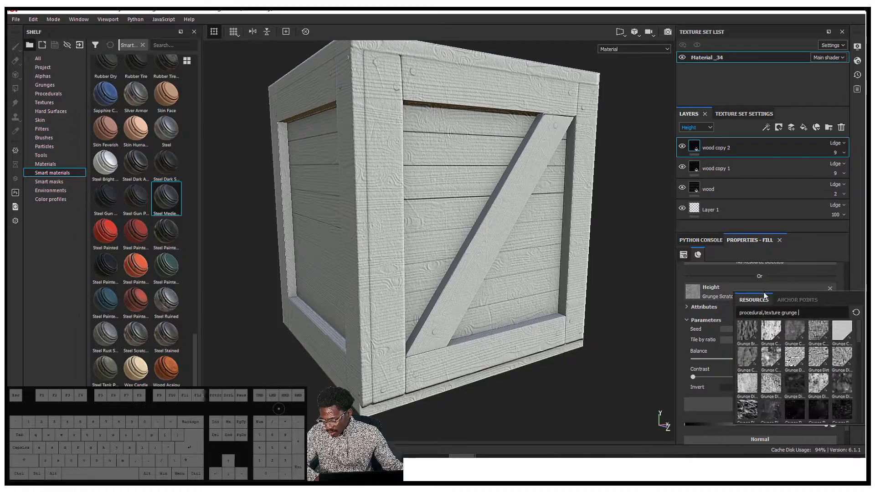
{"action": "left_click_drag", "start_coordinate": [576, 288], "coordinate": [490, 283], "text": "alt"}
{"action": "scroll", "coordinate": [546, 249], "scroll_direction": "down", "scroll_amount": 2}
{"action": "scroll", "coordinate": [574, 262], "scroll_direction": "up", "scroll_amount": 6}
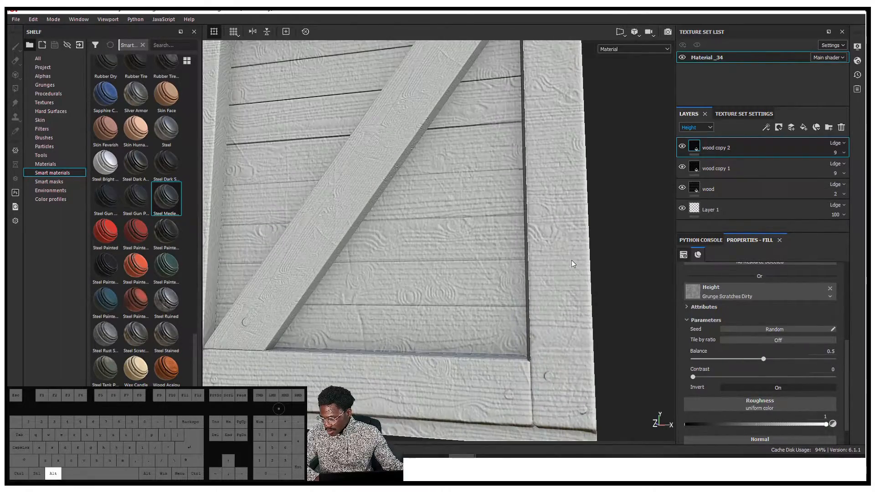
{"action": "left_click_drag", "start_coordinate": [574, 261], "coordinate": [506, 274], "text": "alt"}
{"action": "left_click", "coordinate": [769, 292]}
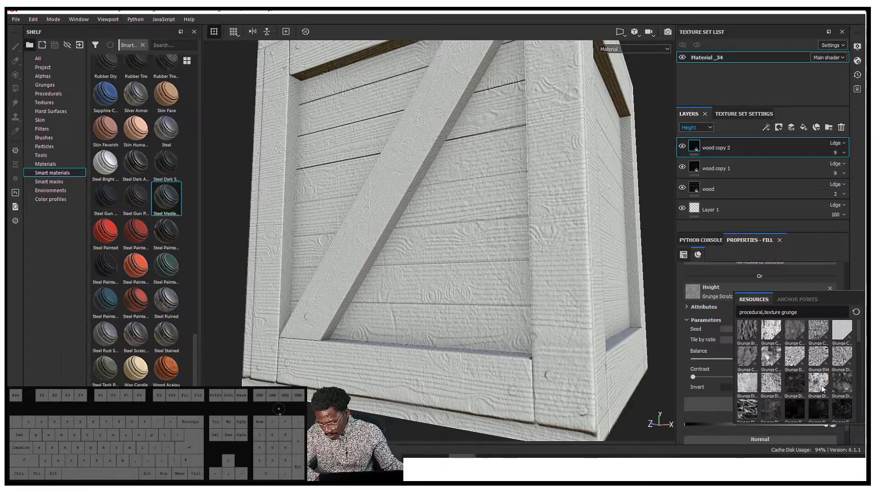
{"action": "mouse_move", "coordinate": [823, 388]}
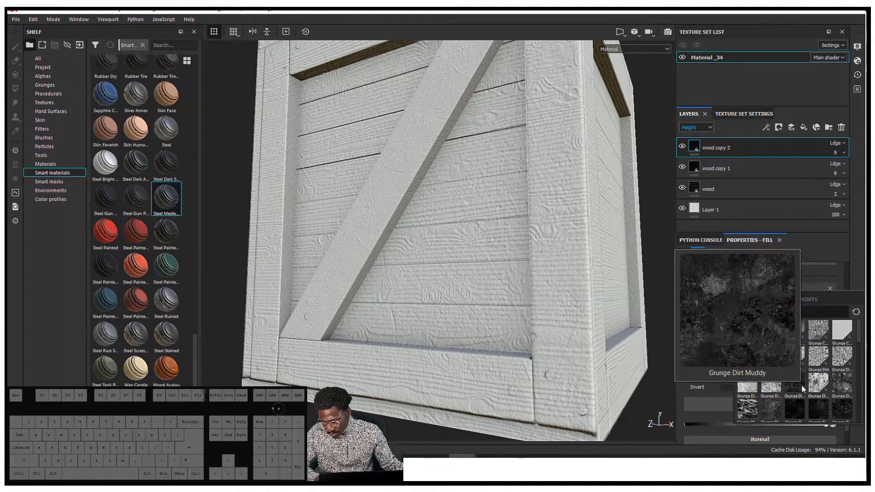
{"action": "mouse_move", "coordinate": [830, 357]}
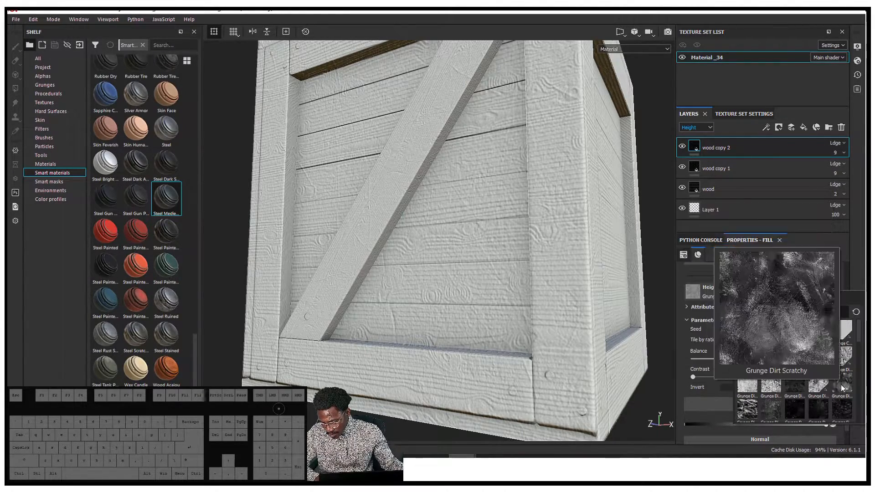
{"action": "scroll", "coordinate": [835, 388], "scroll_direction": "down", "scroll_amount": 3}
{"action": "scroll", "coordinate": [775, 388], "scroll_direction": "down", "scroll_amount": 4}
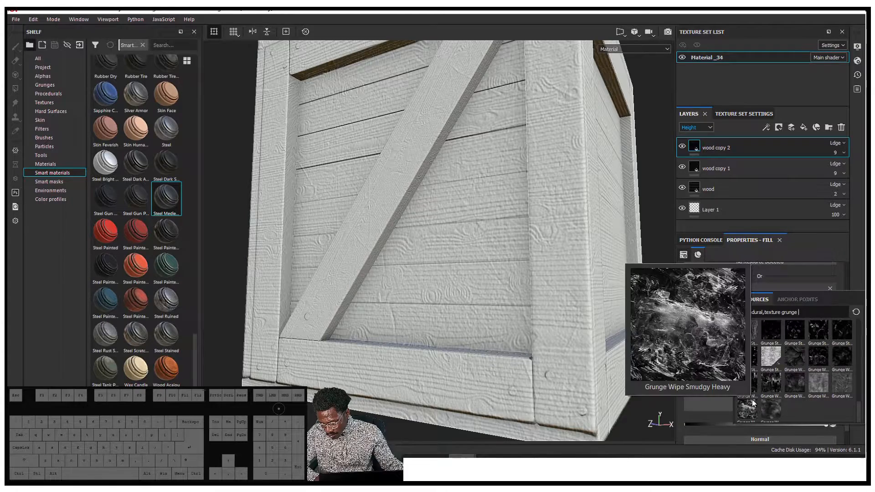
{"action": "scroll", "coordinate": [827, 359], "scroll_direction": "up", "scroll_amount": 3}
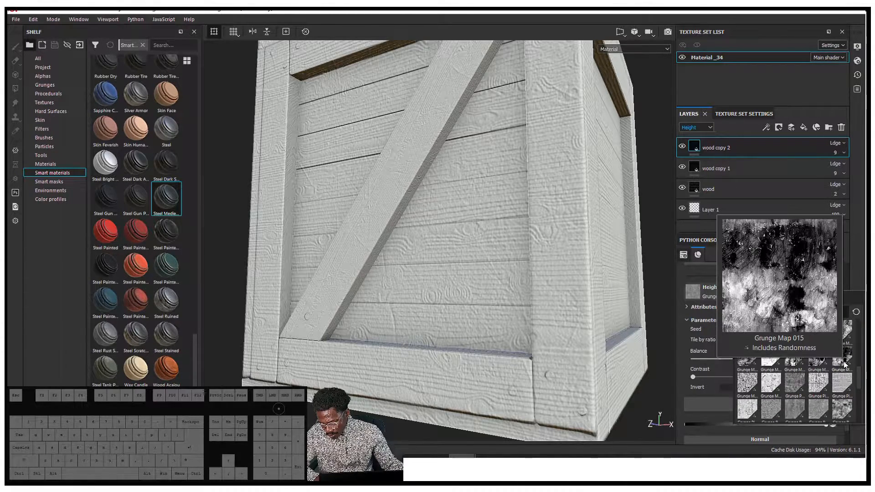
{"action": "scroll", "coordinate": [844, 358], "scroll_direction": "up", "scroll_amount": 5}
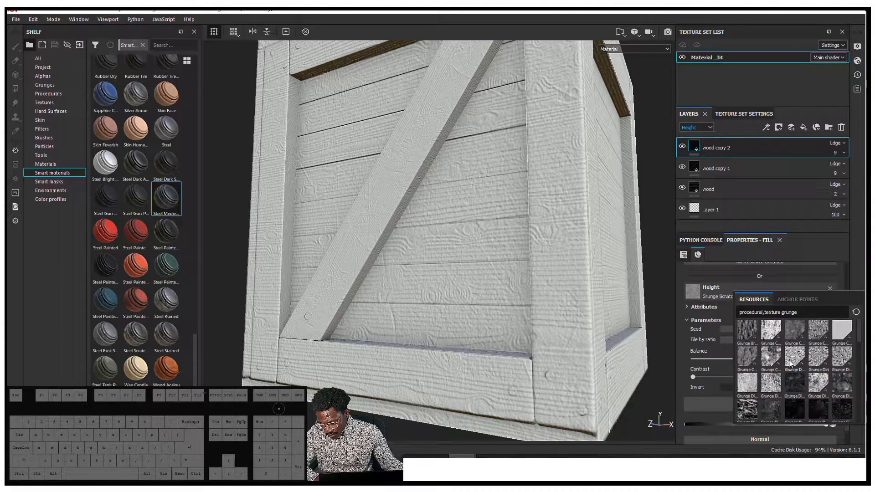
{"action": "mouse_move", "coordinate": [849, 334]}
{"action": "mouse_move", "coordinate": [821, 334]}
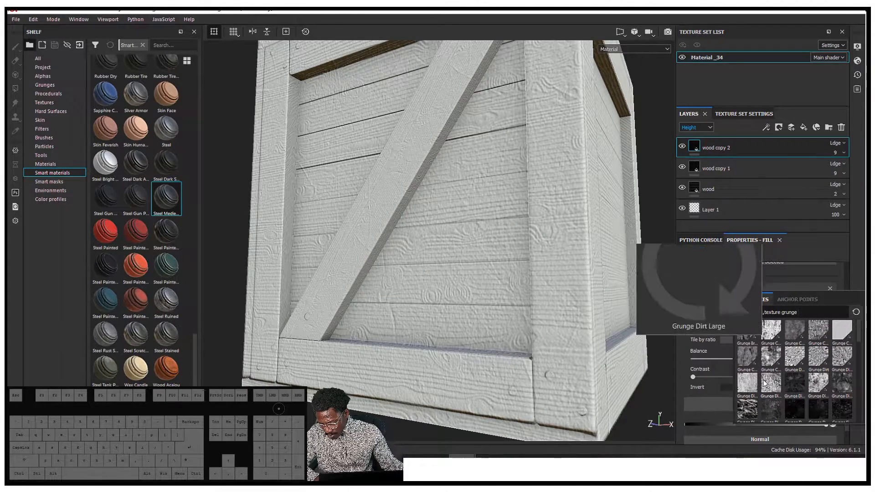
{"action": "mouse_move", "coordinate": [757, 385]}
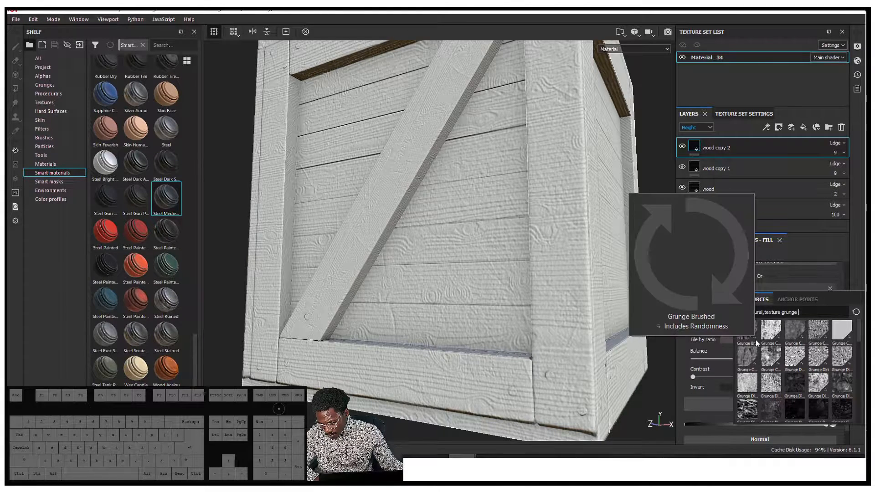
Step: Replace the height texture of wood copy 2 with Grunge Scratches Rough
{"action": "scroll", "coordinate": [803, 374], "scroll_direction": "down", "scroll_amount": 1}
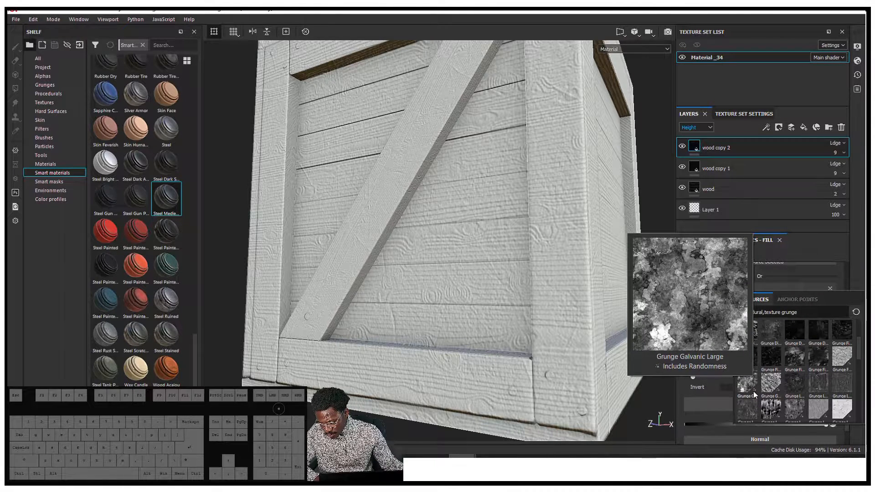
{"action": "mouse_move", "coordinate": [751, 413]}
{"action": "scroll", "coordinate": [779, 398], "scroll_direction": "down", "scroll_amount": 3}
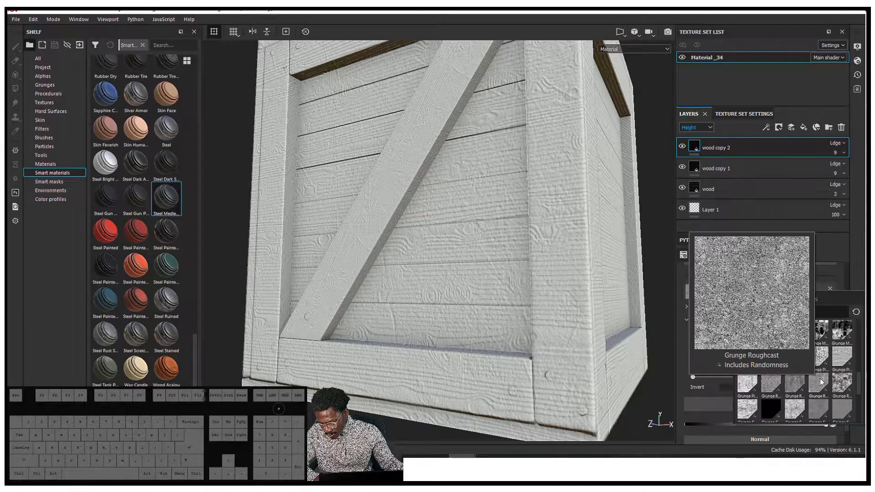
{"action": "scroll", "coordinate": [849, 385], "scroll_direction": "down", "scroll_amount": 2}
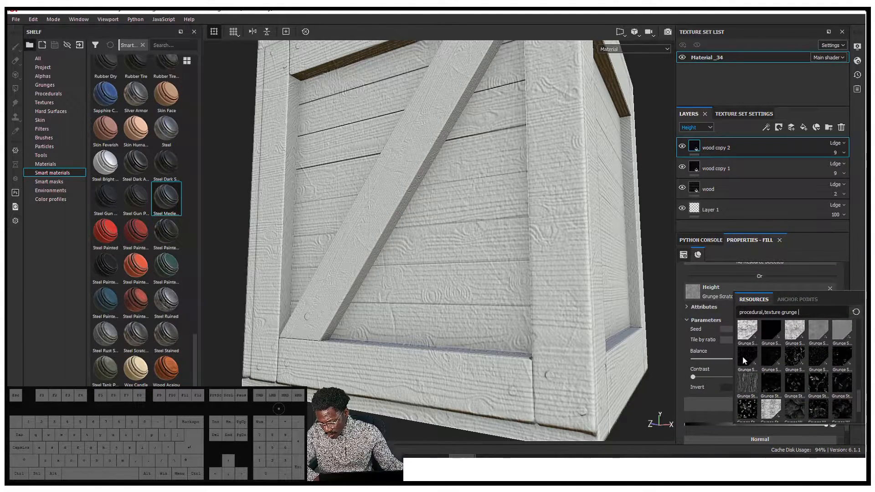
{"action": "mouse_move", "coordinate": [744, 361]}
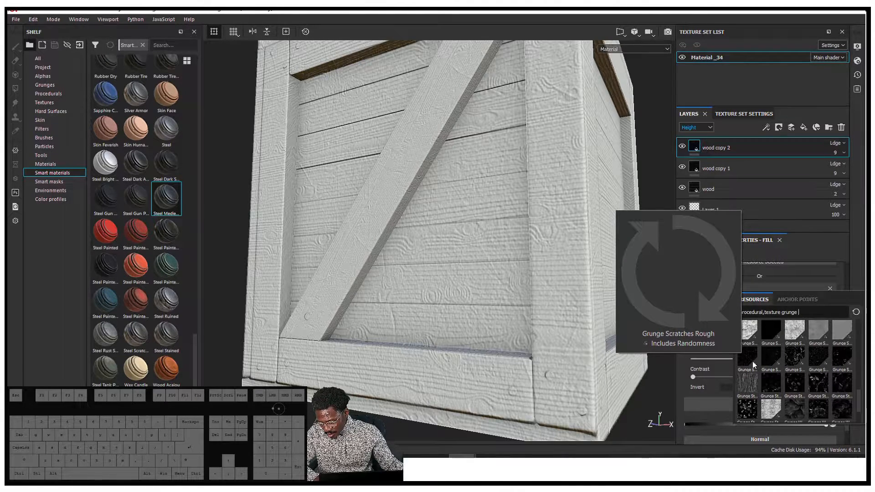
{"action": "left_click", "coordinate": [751, 358]}
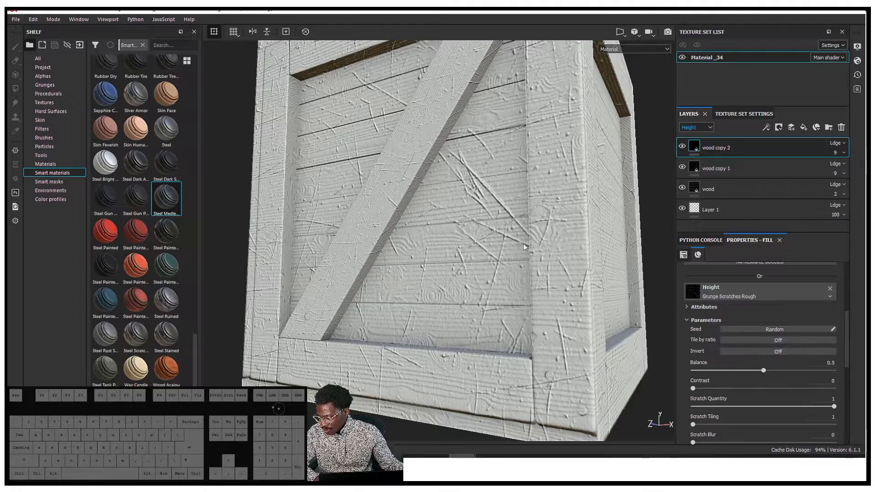
Step: Invert wood copy 2's Grunge Scratches Rough height texture and set its balance to 0.07
{"action": "left_click", "coordinate": [753, 352]}
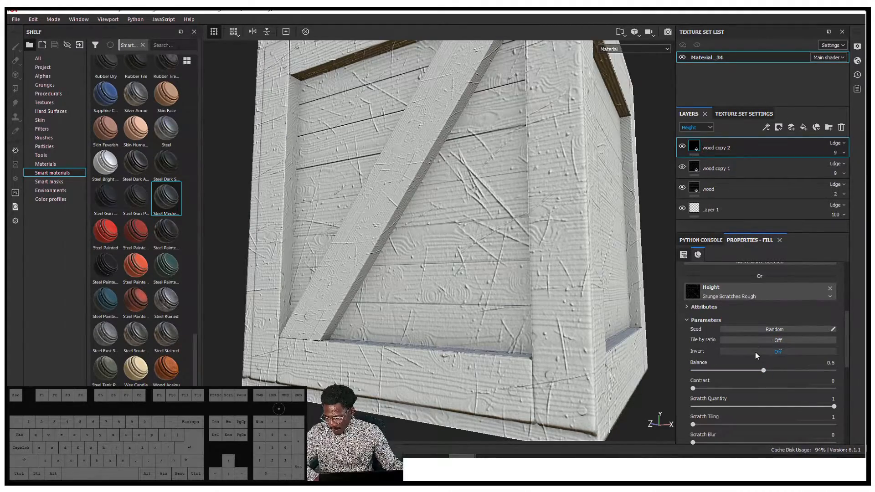
{"action": "left_click_drag", "start_coordinate": [507, 260], "coordinate": [541, 183], "text": "alt"}
{"action": "scroll", "coordinate": [541, 184], "scroll_direction": "up", "scroll_amount": 3}
{"action": "scroll", "coordinate": [542, 184], "scroll_direction": "down", "scroll_amount": 4}
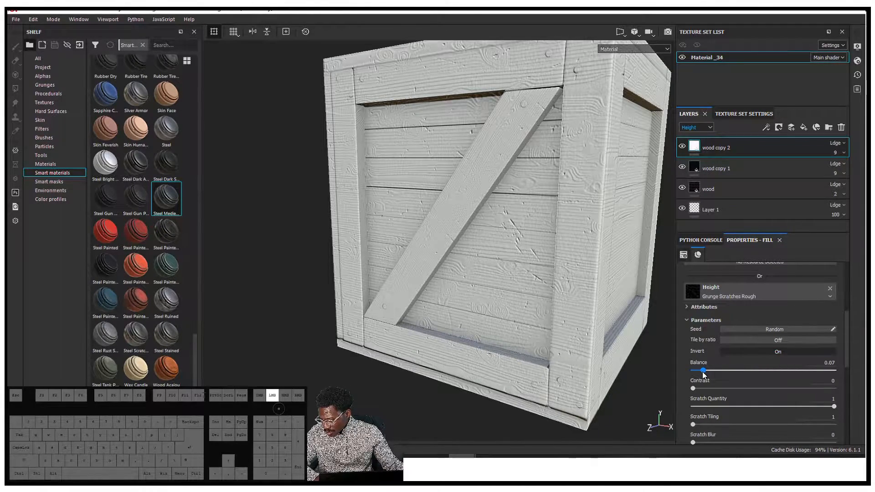
Step: Examine the inverted scratch relief on the crate's sides and top under changed lighting
{"action": "left_click_drag", "start_coordinate": [513, 281], "coordinate": [615, 292], "text": "alt"}
{"action": "mouse_move", "coordinate": [495, 220]}
{"action": "right_mouse_down", "text": "shift"}
{"action": "mouse_move", "coordinate": [469, 215]}
{"action": "mouse_move", "coordinate": [477, 217]}
{"action": "right_mouse_up", "text": "shift"}
{"action": "mouse_move", "coordinate": [477, 217]}
{"action": "left_mouse_down", "text": "alt"}
{"action": "mouse_move", "coordinate": [437, 231]}
{"action": "mouse_move", "coordinate": [655, 185]}
{"action": "mouse_move", "coordinate": [541, 250]}
{"action": "mouse_move", "coordinate": [504, 259]}
{"action": "mouse_move", "coordinate": [519, 211]}
{"action": "mouse_move", "coordinate": [566, 158]}
{"action": "mouse_move", "coordinate": [575, 132]}
{"action": "left_mouse_up", "text": "alt"}
{"action": "scroll", "coordinate": [520, 209], "scroll_direction": "down", "scroll_amount": 3}
{"action": "scroll", "coordinate": [522, 215], "scroll_direction": "up", "scroll_amount": 5}
{"action": "scroll", "coordinate": [489, 250], "scroll_direction": "down", "scroll_amount": 5}
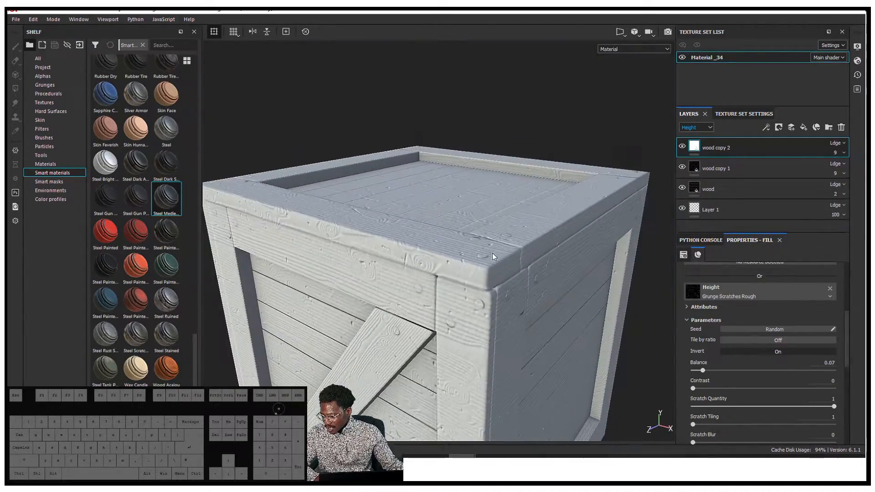
{"action": "left_click_drag", "start_coordinate": [485, 247], "coordinate": [465, 193], "text": "alt"}
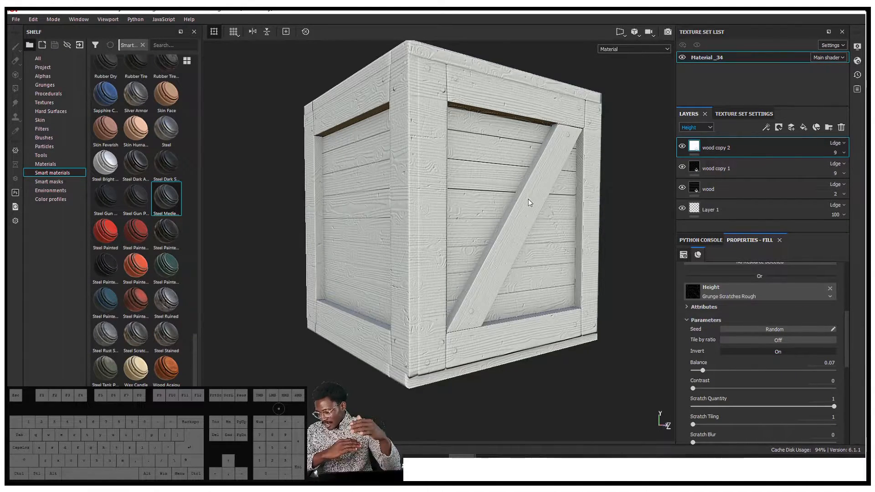
Step: Examine the combined grain and scratch relief on the crate's corner post, planks and brace from several angles and lighting directions
{"action": "left_click_drag", "start_coordinate": [544, 187], "coordinate": [573, 196], "text": "alt"}
{"action": "right_click_drag", "start_coordinate": [532, 220], "coordinate": [574, 192], "text": "shift"}
{"action": "left_click_drag", "start_coordinate": [554, 195], "coordinate": [513, 195], "text": "alt"}
{"action": "middle_click_drag", "start_coordinate": [513, 195], "coordinate": [537, 194], "text": "alt"}
{"action": "scroll", "coordinate": [490, 201], "scroll_direction": "up", "scroll_amount": 2}
{"action": "scroll", "coordinate": [484, 196], "scroll_direction": "down", "scroll_amount": 2}
{"action": "left_click_drag", "start_coordinate": [508, 194], "coordinate": [556, 168], "text": "alt"}
{"action": "scroll", "coordinate": [516, 184], "scroll_direction": "up", "scroll_amount": 5}
{"action": "scroll", "coordinate": [530, 197], "scroll_direction": "down", "scroll_amount": 4}
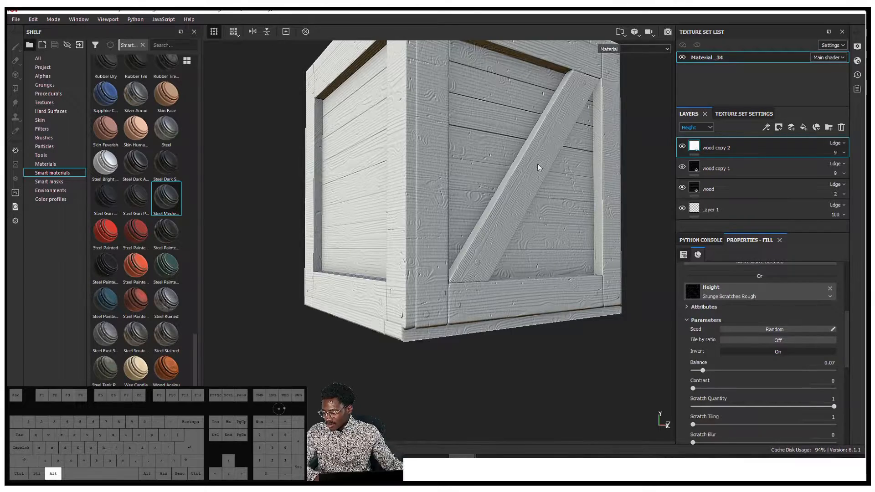
{"action": "left_click_drag", "start_coordinate": [504, 163], "coordinate": [536, 189], "text": "alt"}
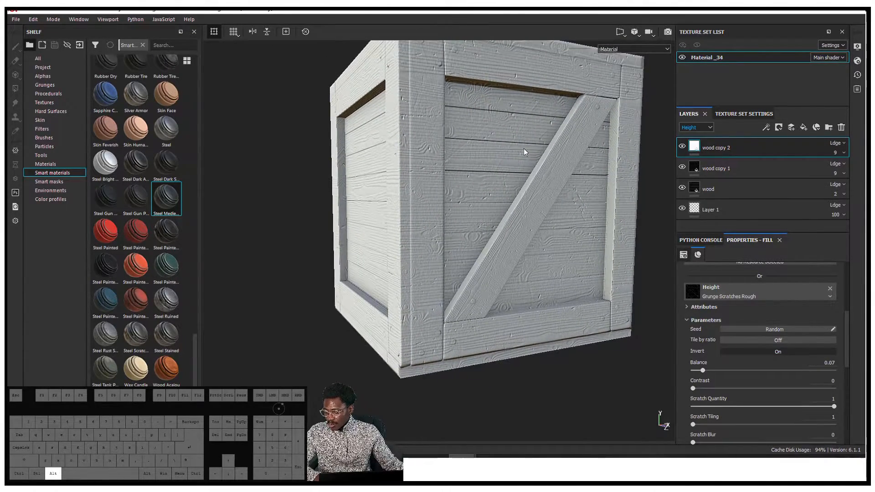
{"action": "middle_click_drag", "start_coordinate": [524, 152], "coordinate": [498, 187], "text": "alt"}
{"action": "left_click_drag", "start_coordinate": [499, 187], "coordinate": [479, 196], "text": "alt"}
{"action": "right_click_drag", "start_coordinate": [479, 195], "coordinate": [553, 187], "text": "shift"}
{"action": "left_click_drag", "start_coordinate": [511, 154], "coordinate": [521, 139], "text": "alt"}
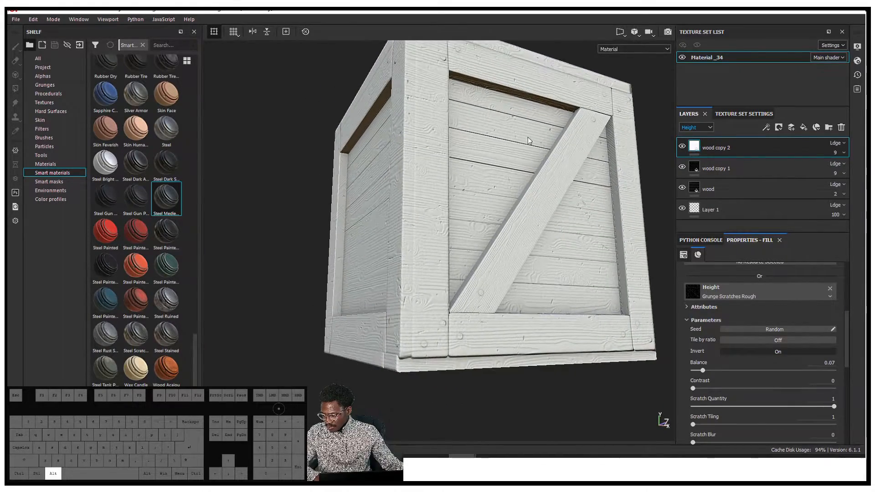
{"action": "left_click_drag", "start_coordinate": [459, 211], "coordinate": [461, 136], "text": "alt"}
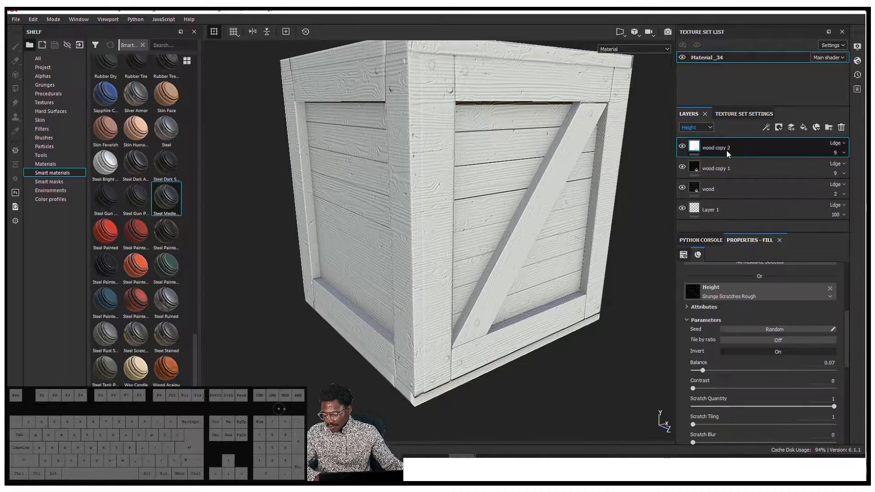
{"action": "left_click_drag", "start_coordinate": [438, 164], "coordinate": [447, 205], "text": "alt"}
{"action": "scroll", "coordinate": [426, 121], "scroll_direction": "down", "scroll_amount": 5}
{"action": "middle_click_drag", "start_coordinate": [426, 121], "coordinate": [430, 216], "text": "alt"}
{"action": "left_click_drag", "start_coordinate": [414, 204], "coordinate": [412, 241], "text": "alt"}
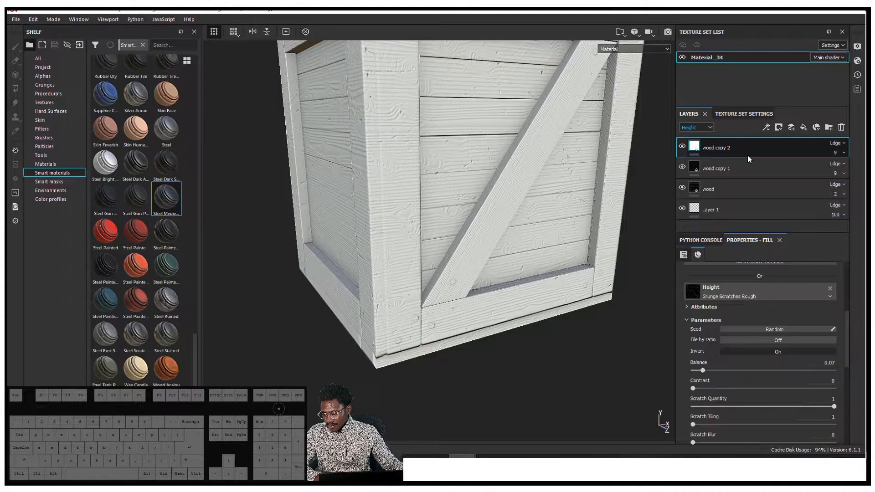
Step: Duplicate the wood copy 2 layer
{"action": "double_click", "coordinate": [750, 151]}
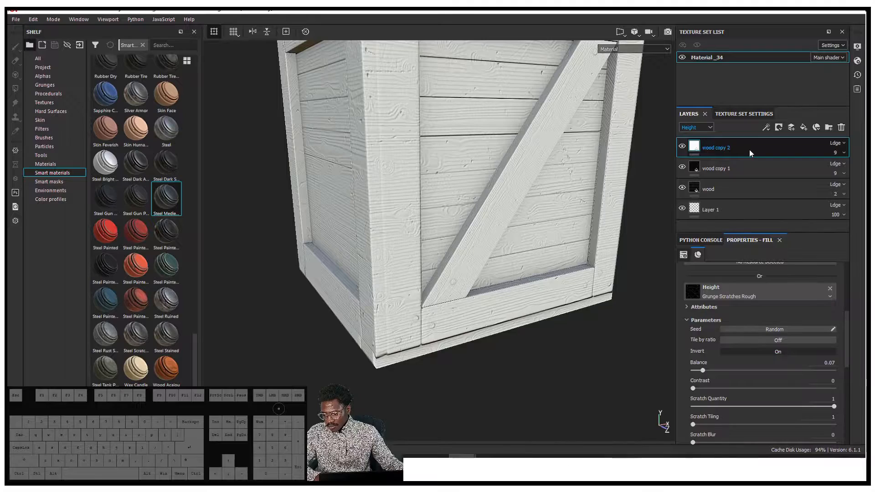
{"action": "right_click", "coordinate": [749, 149]}
{"action": "left_click", "coordinate": [719, 155]}
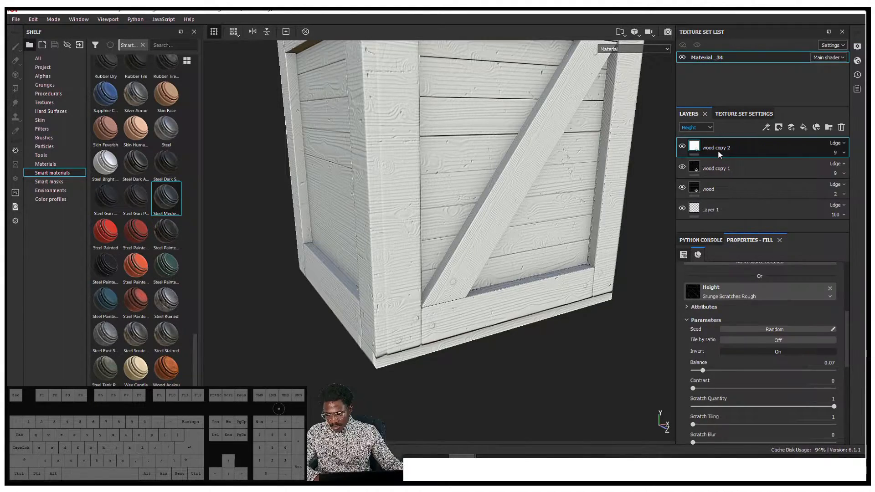
{"action": "key", "text": "ctrl+d"}
{"action": "right_click", "coordinate": [716, 149]}
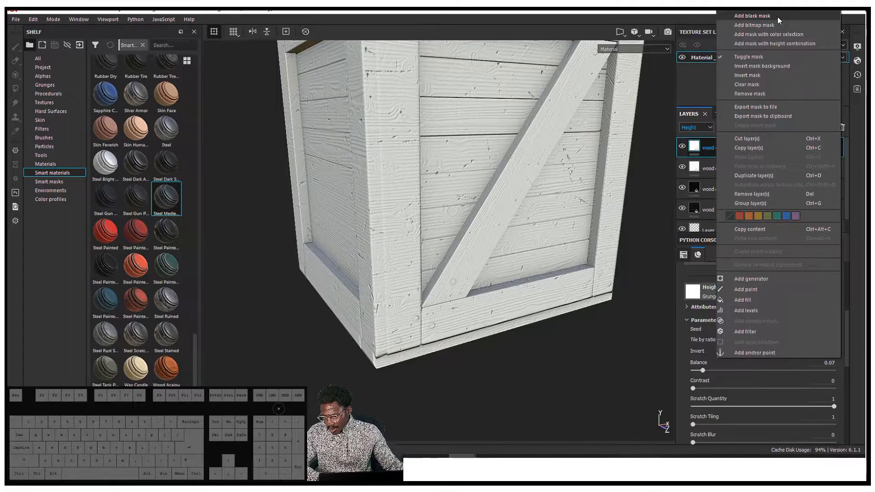
{"action": "left_click", "coordinate": [699, 145]}
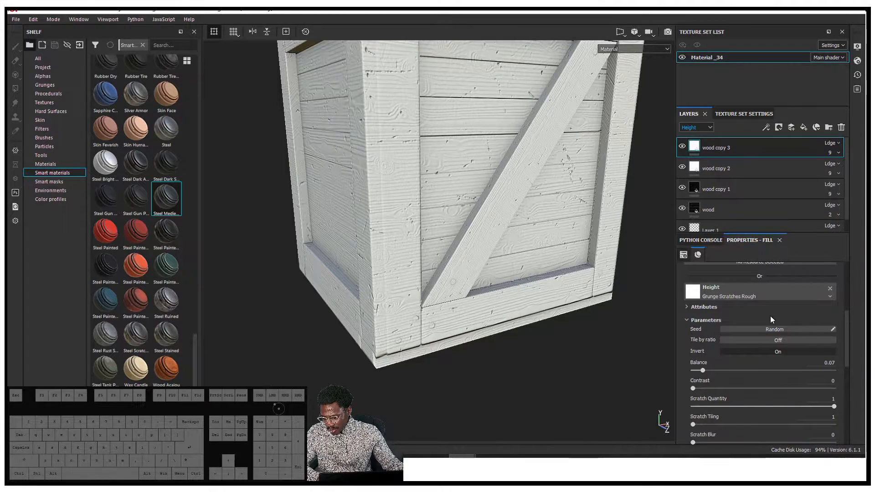
Step: Set the height texture of wood copy 3 to Grunge Map 002 and check it around the crate
{"action": "left_click", "coordinate": [734, 295]}
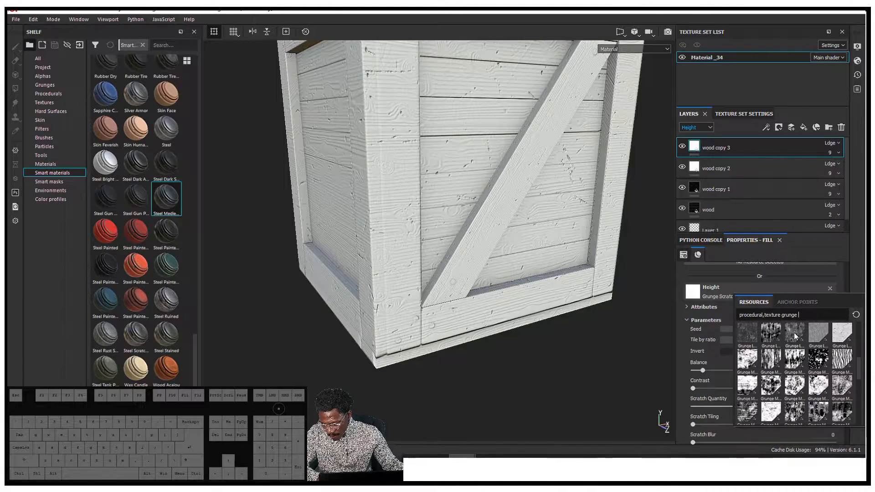
{"action": "mouse_move", "coordinate": [793, 370]}
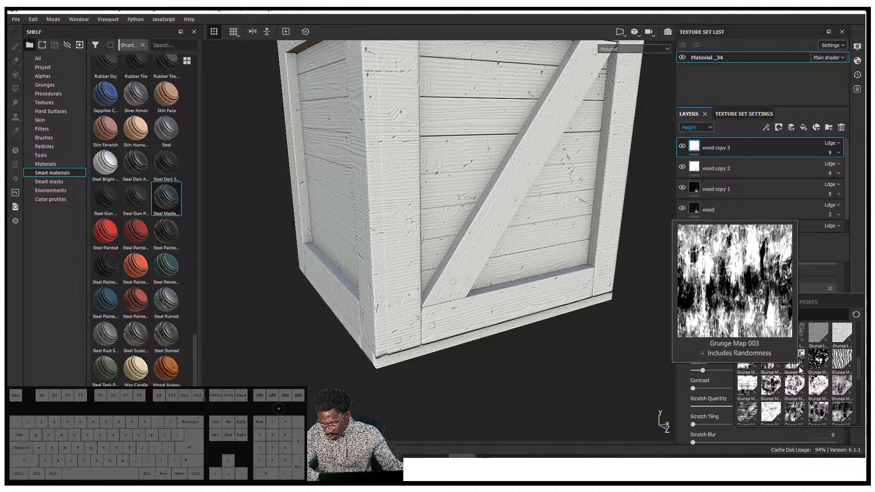
{"action": "left_click", "coordinate": [776, 372]}
{"action": "left_click_drag", "start_coordinate": [512, 201], "coordinate": [447, 193], "text": "alt"}
{"action": "middle_click_drag", "start_coordinate": [447, 192], "coordinate": [455, 246], "text": "alt"}
{"action": "left_click_drag", "start_coordinate": [456, 246], "coordinate": [632, 263], "text": "alt"}
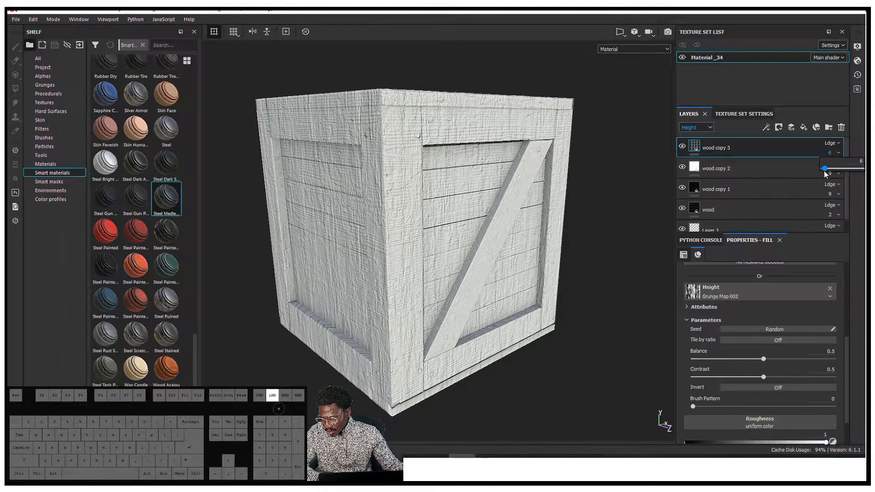
Step: Lower the height opacity of wood copy 3 to 2 and inspect the relief on the crate's planks and corner
{"action": "left_click_drag", "start_coordinate": [824, 171], "coordinate": [824, 172]}
{"action": "left_click_drag", "start_coordinate": [586, 194], "coordinate": [496, 187], "text": "alt"}
{"action": "scroll", "coordinate": [471, 211], "scroll_direction": "up", "scroll_amount": 6, "text": "alt"}
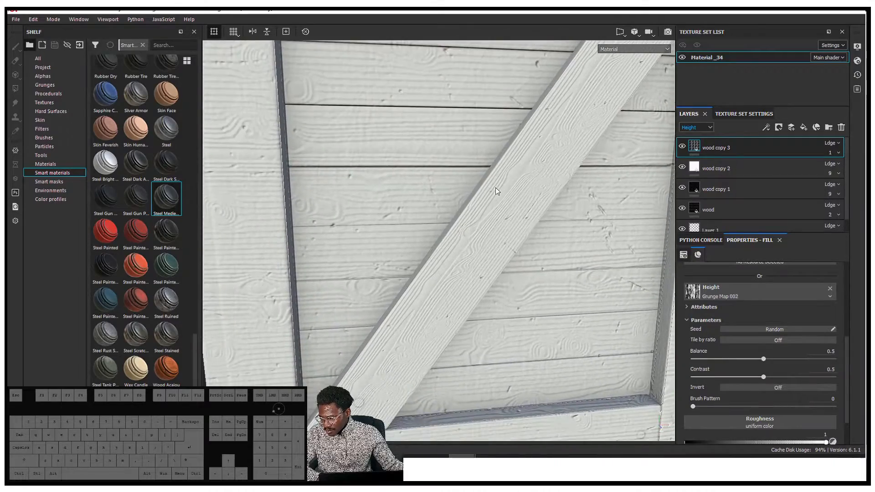
{"action": "scroll", "coordinate": [498, 228], "scroll_direction": "down", "scroll_amount": 4}
{"action": "left_click_drag", "start_coordinate": [500, 239], "coordinate": [611, 242], "text": "alt"}
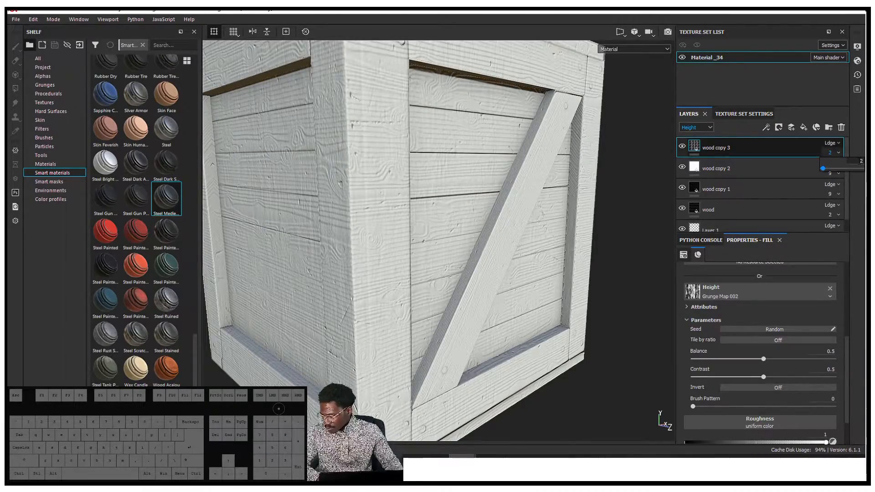
{"action": "left_click_drag", "start_coordinate": [459, 160], "coordinate": [431, 154], "text": "alt"}
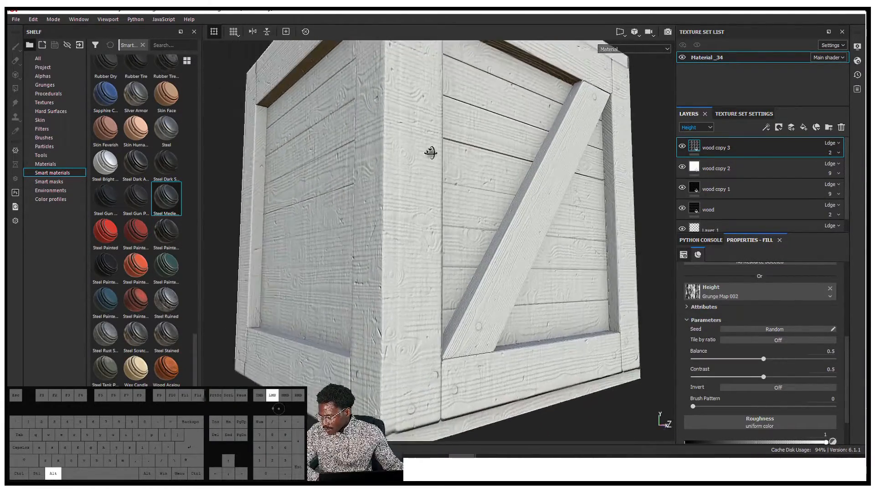
{"action": "scroll", "coordinate": [342, 149], "scroll_direction": "up", "scroll_amount": 5}
{"action": "middle_click_drag", "start_coordinate": [336, 147], "coordinate": [442, 121]}
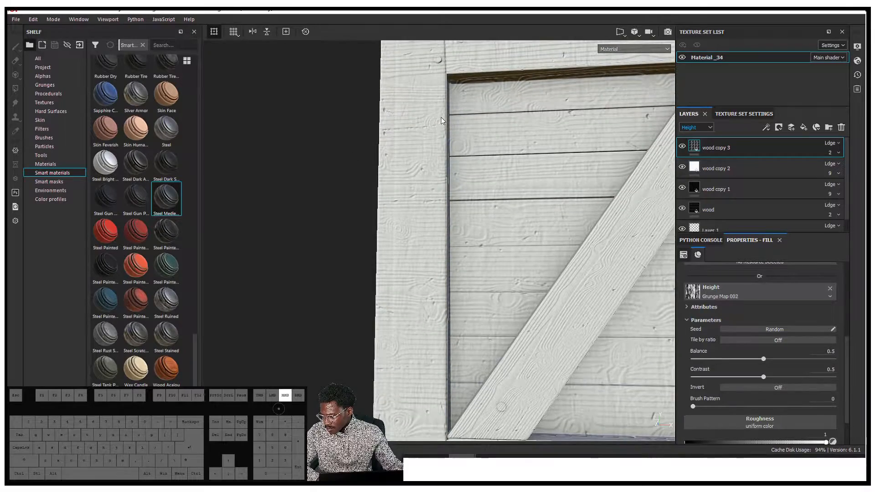
Step: Examine the wood copy 3 relief on the crate's front planks and top from several angles, distances and lighting directions
{"action": "left_click_drag", "start_coordinate": [422, 124], "coordinate": [514, 139], "text": "alt"}
{"action": "scroll", "coordinate": [515, 139], "scroll_direction": "down", "scroll_amount": 4}
{"action": "mouse_move", "coordinate": [515, 138]}
{"action": "right_mouse_down", "text": "shift"}
{"action": "mouse_move", "coordinate": [548, 157]}
{"action": "mouse_move", "coordinate": [605, 156]}
{"action": "mouse_move", "coordinate": [538, 157]}
{"action": "mouse_move", "coordinate": [568, 159]}
{"action": "mouse_move", "coordinate": [526, 168]}
{"action": "mouse_move", "coordinate": [566, 166]}
{"action": "right_mouse_up", "text": "shift"}
{"action": "left_click_drag", "start_coordinate": [566, 166], "coordinate": [415, 211], "text": "alt"}
{"action": "scroll", "coordinate": [512, 160], "scroll_direction": "up", "scroll_amount": 4}
{"action": "middle_click_drag", "start_coordinate": [415, 210], "coordinate": [435, 164], "text": "alt"}
{"action": "scroll", "coordinate": [435, 163], "scroll_direction": "up", "scroll_amount": 4}
{"action": "mouse_move", "coordinate": [434, 148]}
{"action": "left_mouse_down", "text": "alt"}
{"action": "mouse_move", "coordinate": [408, 142]}
{"action": "mouse_move", "coordinate": [423, 143]}
{"action": "left_mouse_up", "text": "alt"}
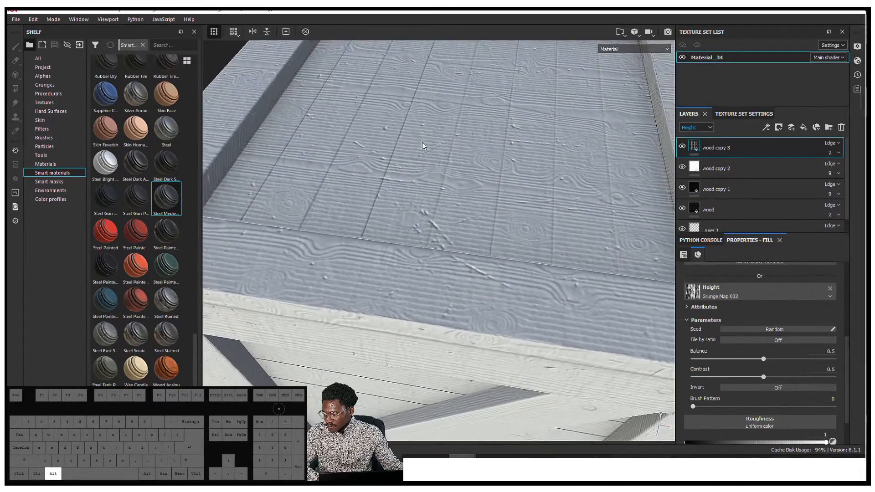
{"action": "scroll", "coordinate": [423, 144], "scroll_direction": "up", "scroll_amount": 2}
{"action": "scroll", "coordinate": [423, 143], "scroll_direction": "down", "scroll_amount": 6}
{"action": "scroll", "coordinate": [454, 115], "scroll_direction": "up", "scroll_amount": 3}
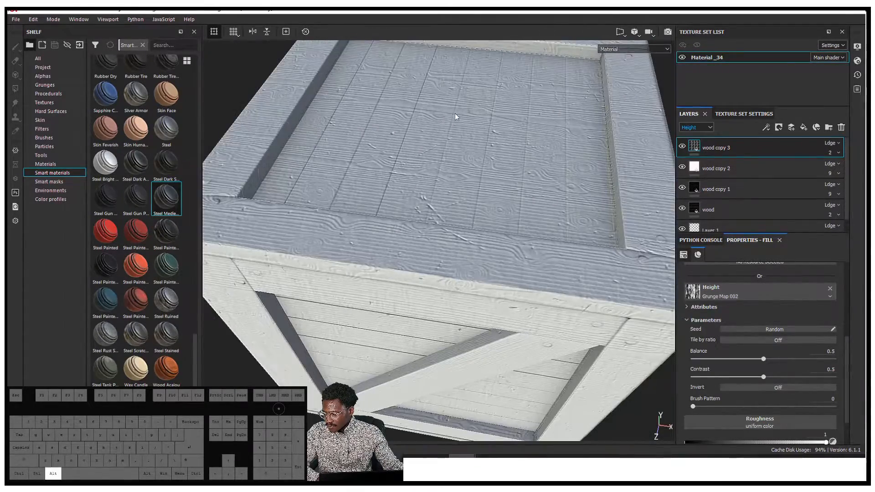
{"action": "scroll", "coordinate": [485, 90], "scroll_direction": "down", "scroll_amount": 6}
{"action": "mouse_move", "coordinate": [500, 98]}
{"action": "left_mouse_down", "text": "alt"}
{"action": "mouse_move", "coordinate": [506, 62]}
{"action": "mouse_move", "coordinate": [604, 50]}
{"action": "mouse_move", "coordinate": [525, 82]}
{"action": "mouse_move", "coordinate": [508, 147]}
{"action": "mouse_move", "coordinate": [456, 194]}
{"action": "mouse_move", "coordinate": [465, 101]}
{"action": "mouse_move", "coordinate": [511, 170]}
{"action": "mouse_move", "coordinate": [504, 141]}
{"action": "mouse_move", "coordinate": [496, 205]}
{"action": "mouse_move", "coordinate": [447, 173]}
{"action": "mouse_move", "coordinate": [471, 114]}
{"action": "mouse_move", "coordinate": [499, 144]}
{"action": "mouse_move", "coordinate": [518, 197]}
{"action": "mouse_move", "coordinate": [501, 156]}
{"action": "left_mouse_up", "text": "alt"}
{"action": "middle_click_drag", "start_coordinate": [502, 156], "coordinate": [481, 196], "text": "alt"}
{"action": "right_click_drag", "start_coordinate": [481, 196], "coordinate": [541, 170], "text": "shift"}
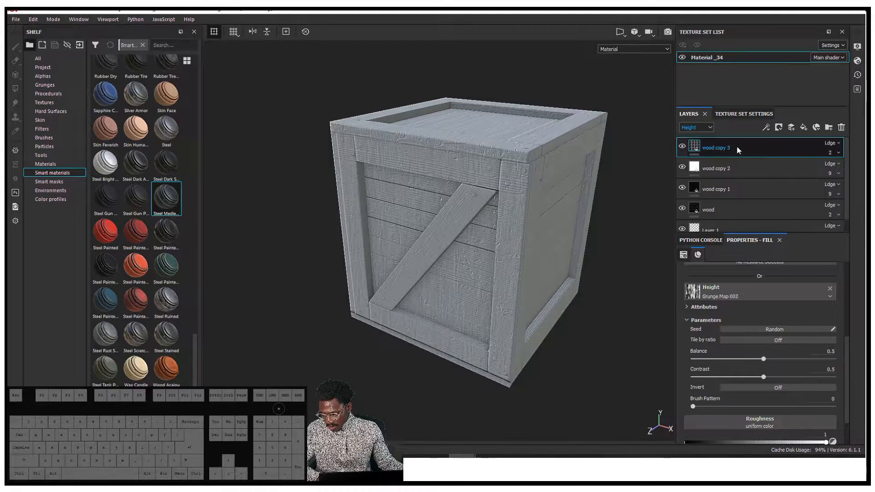
Step: Duplicate the wood copy 3 layer and set the new copy's height texture to Grunge Dirt Scratchy
{"action": "key", "text": "ctrl+d"}
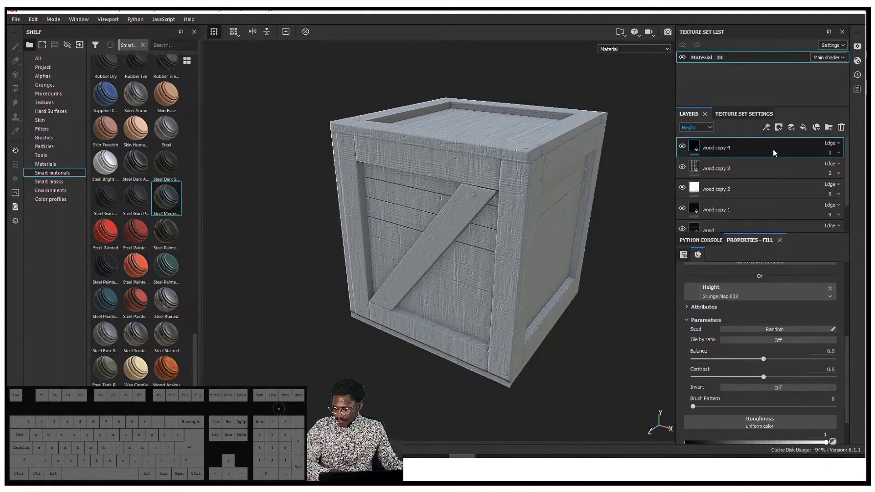
{"action": "scroll", "coordinate": [738, 188], "scroll_direction": "down", "scroll_amount": 2}
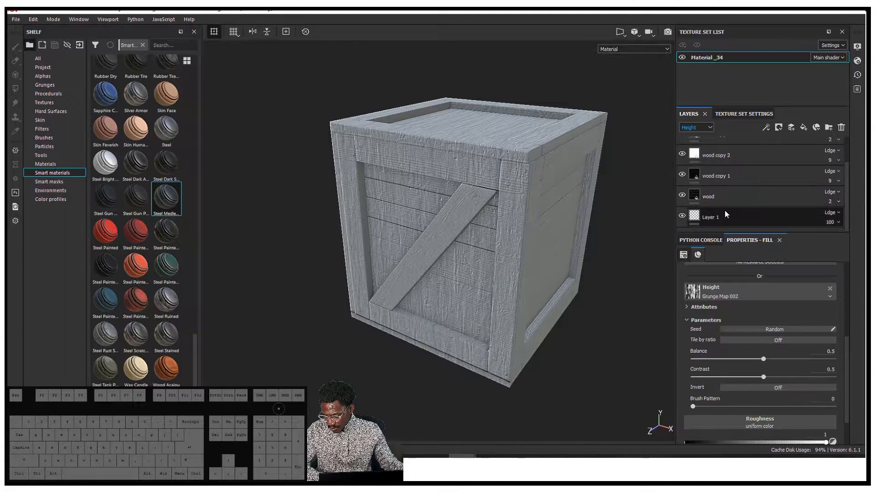
{"action": "scroll", "coordinate": [767, 286], "scroll_direction": "up", "scroll_amount": 4}
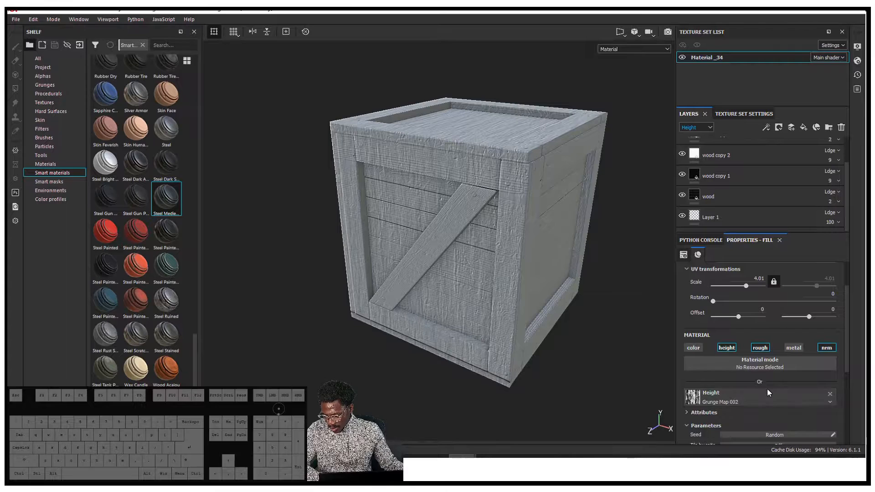
{"action": "scroll", "coordinate": [767, 393], "scroll_direction": "down", "scroll_amount": 2}
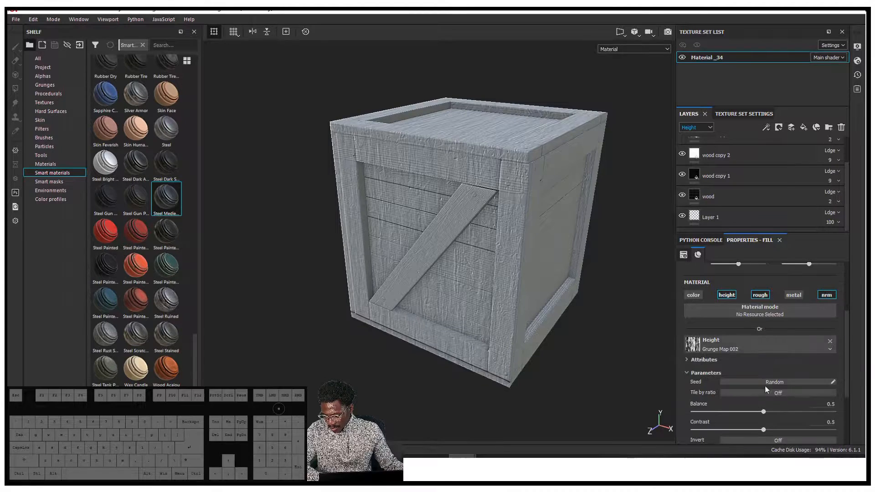
{"action": "left_click", "coordinate": [746, 349]}
{"action": "mouse_move", "coordinate": [801, 308]}
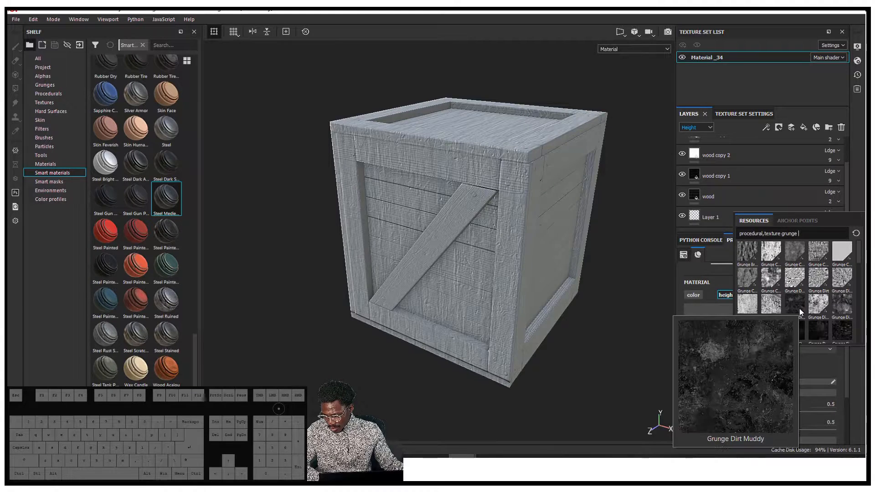
{"action": "left_click", "coordinate": [844, 311]}
Step: Try a height opacity of 5 on wood copy 4 and check the scratchy relief on the crate's front
{"action": "left_click_drag", "start_coordinate": [524, 256], "coordinate": [557, 253], "text": "alt"}
{"action": "left_click_drag", "start_coordinate": [528, 228], "coordinate": [529, 241], "text": "alt"}
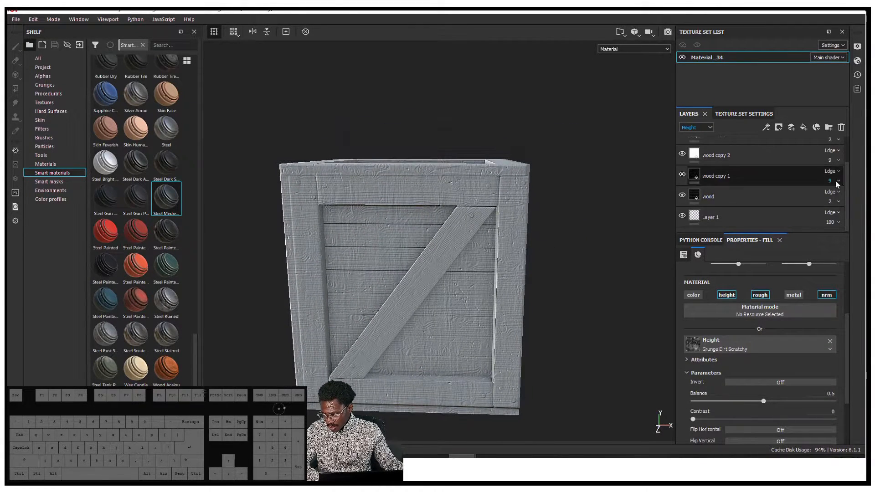
{"action": "scroll", "coordinate": [835, 186], "scroll_direction": "up", "scroll_amount": 2}
{"action": "left_click", "coordinate": [838, 153]}
{"action": "left_click_drag", "start_coordinate": [841, 170], "coordinate": [841, 172]}
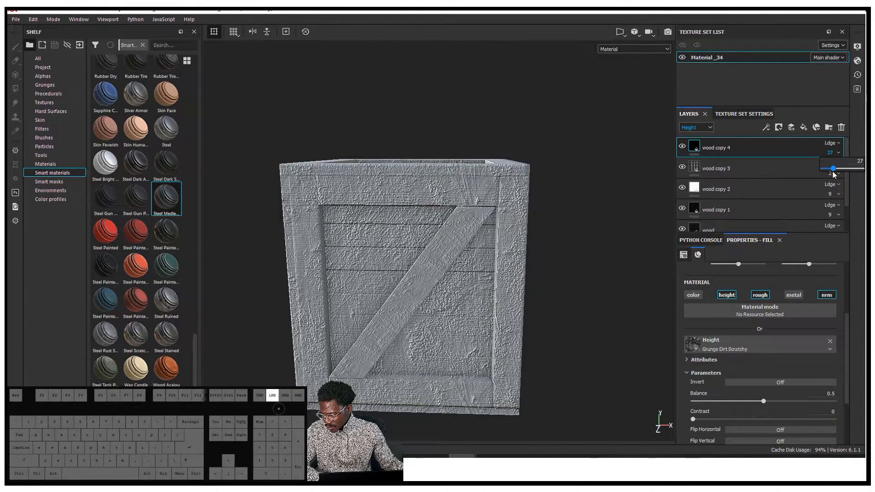
{"action": "left_click_drag", "start_coordinate": [831, 179], "coordinate": [824, 187]}
{"action": "left_click_drag", "start_coordinate": [495, 280], "coordinate": [446, 273], "text": "alt"}
{"action": "scroll", "coordinate": [428, 245], "scroll_direction": "up", "scroll_amount": 5}
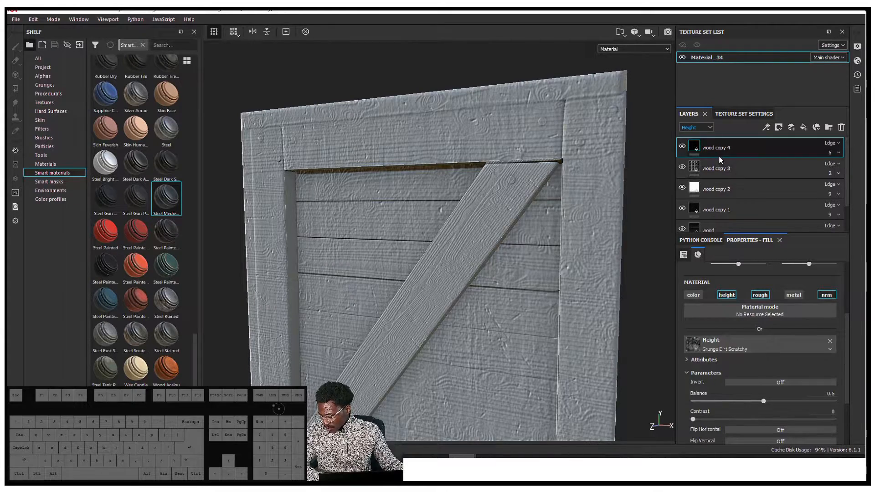
Step: Toggle wood copy 4 to judge its effect on the braced side under changed lighting, and lower its height opacity to 2
{"action": "left_click", "coordinate": [679, 147]}
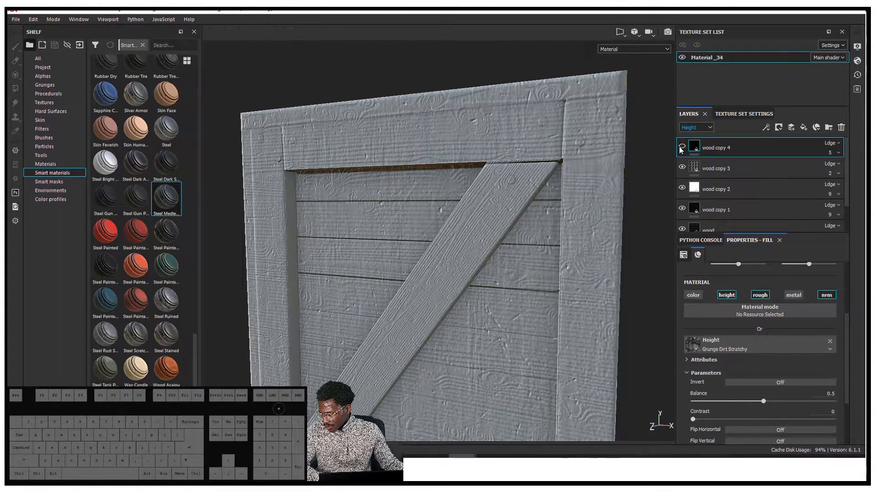
{"action": "left_click_drag", "start_coordinate": [538, 246], "coordinate": [508, 261], "text": "alt"}
{"action": "middle_click_drag", "start_coordinate": [488, 282], "coordinate": [500, 217], "text": "alt"}
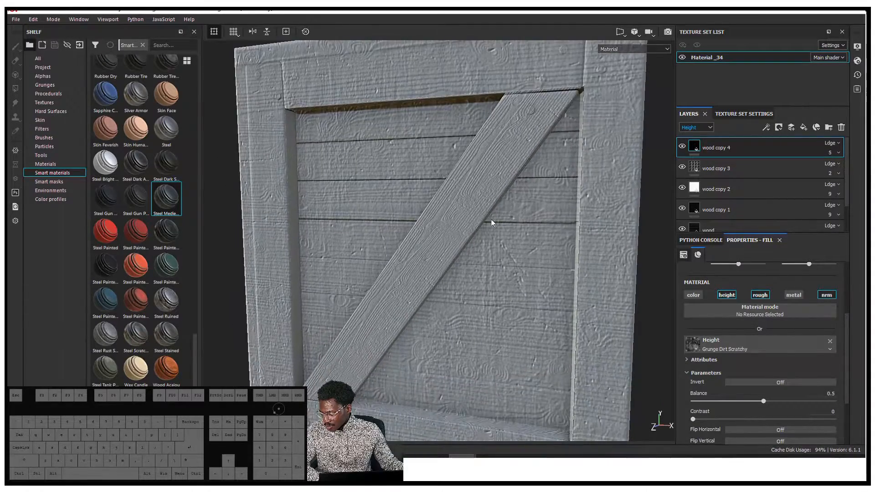
{"action": "right_click_drag", "start_coordinate": [500, 217], "coordinate": [473, 242], "text": "alt"}
{"action": "left_click_drag", "start_coordinate": [473, 241], "coordinate": [546, 237], "text": "alt"}
{"action": "mouse_move", "coordinate": [545, 236]}
{"action": "right_mouse_down", "text": "shift"}
{"action": "mouse_move", "coordinate": [532, 231]}
{"action": "mouse_move", "coordinate": [556, 227]}
{"action": "right_mouse_up", "text": "shift"}
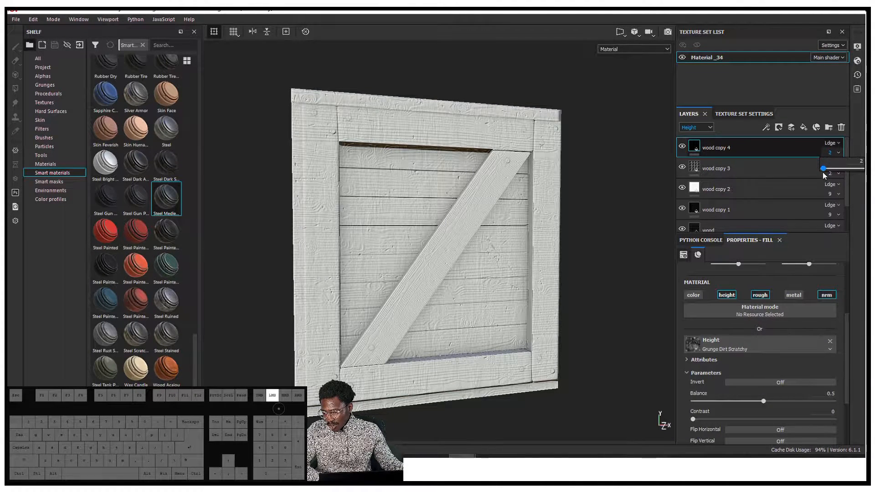
Step: Compare the crate's relief with wood copy 4 hidden and shown, from a distance and close up at the corner post
{"action": "left_click_drag", "start_coordinate": [488, 200], "coordinate": [537, 215], "text": "alt"}
{"action": "middle_click_drag", "start_coordinate": [476, 191], "coordinate": [537, 194], "text": "alt"}
{"action": "right_click_drag", "start_coordinate": [537, 194], "coordinate": [588, 165], "text": "shift"}
{"action": "left_click_drag", "start_coordinate": [566, 180], "coordinate": [513, 143], "text": "alt"}
{"action": "right_click_drag", "start_coordinate": [580, 203], "coordinate": [588, 190], "text": "shift"}
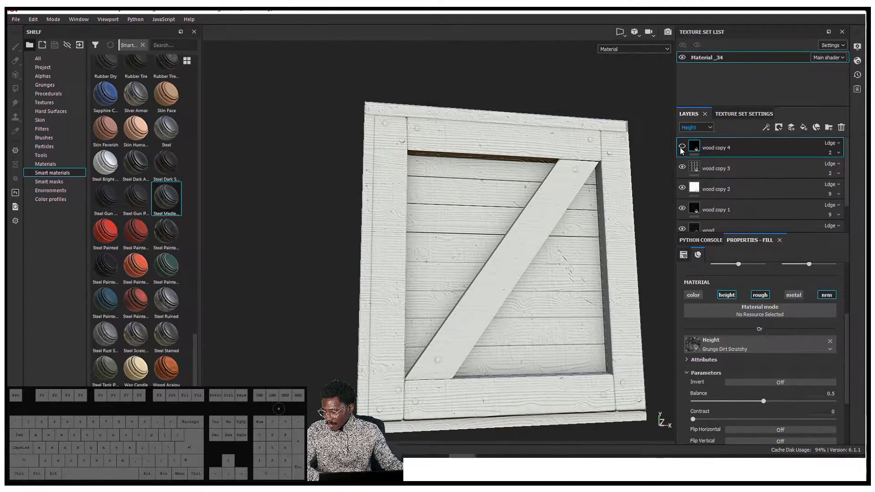
{"action": "left_click_drag", "start_coordinate": [522, 188], "coordinate": [538, 196], "text": "alt"}
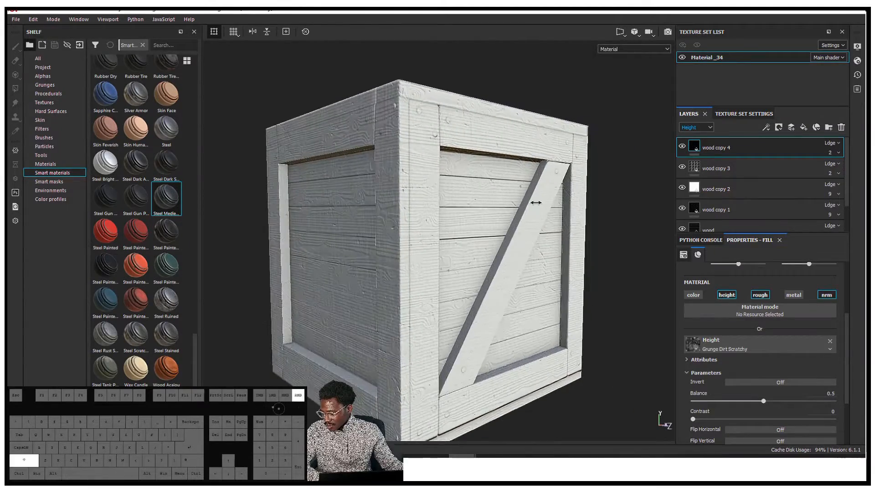
{"action": "right_click_drag", "start_coordinate": [538, 197], "coordinate": [512, 208], "text": "shift"}
{"action": "scroll", "coordinate": [456, 173], "scroll_direction": "up", "scroll_amount": 10}
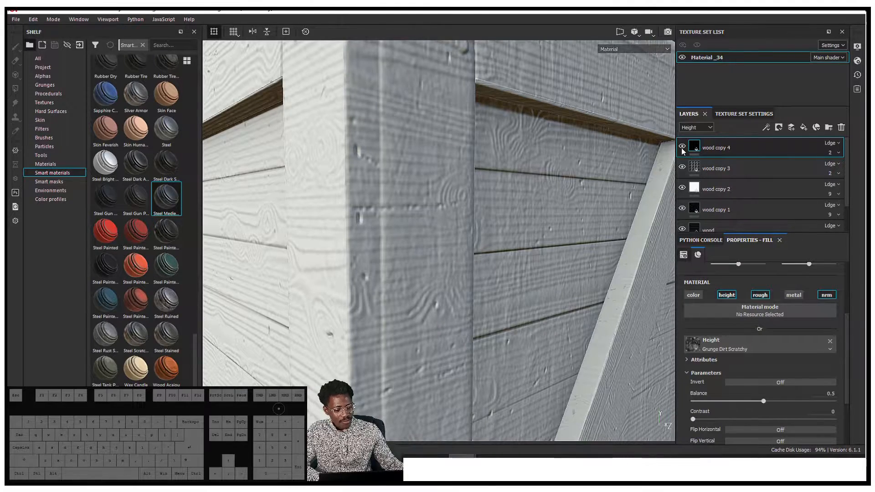
{"action": "left_click", "coordinate": [683, 148]}
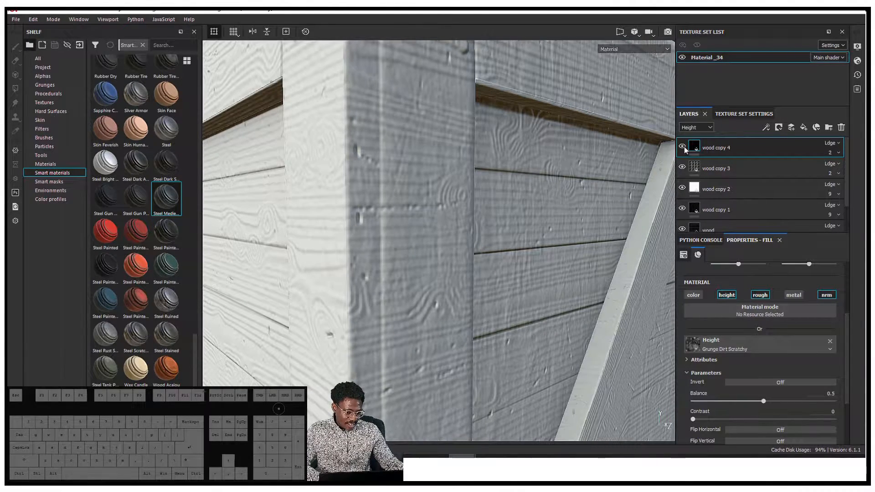
{"action": "scroll", "coordinate": [428, 103], "scroll_direction": "down", "scroll_amount": 8}
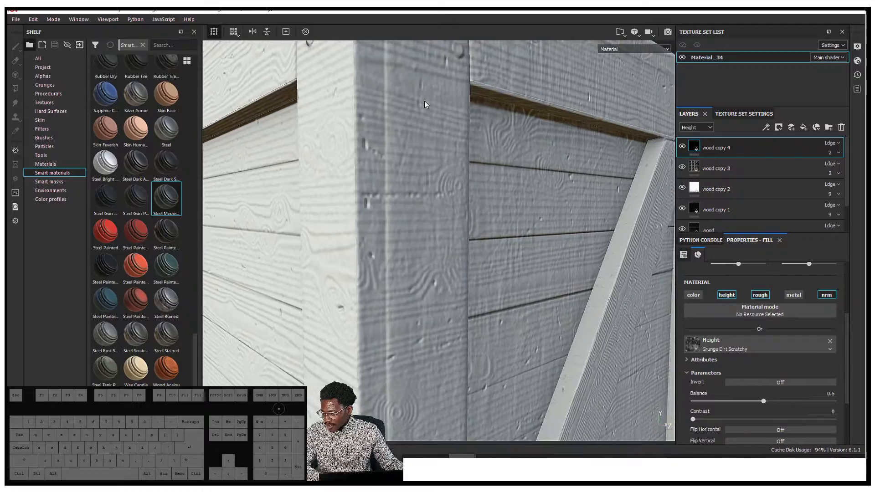
Step: Examine the layered relief on the side planks, the nailed top corner and the whole crate under different lighting directions
{"action": "left_click_drag", "start_coordinate": [417, 111], "coordinate": [478, 137], "text": "alt"}
{"action": "middle_click_drag", "start_coordinate": [470, 138], "coordinate": [570, 145], "text": "alt"}
{"action": "scroll", "coordinate": [430, 151], "scroll_direction": "up", "scroll_amount": 6}
{"action": "left_click_drag", "start_coordinate": [429, 153], "coordinate": [299, 141], "text": "alt"}
{"action": "right_click_drag", "start_coordinate": [299, 140], "coordinate": [446, 133], "text": "shift"}
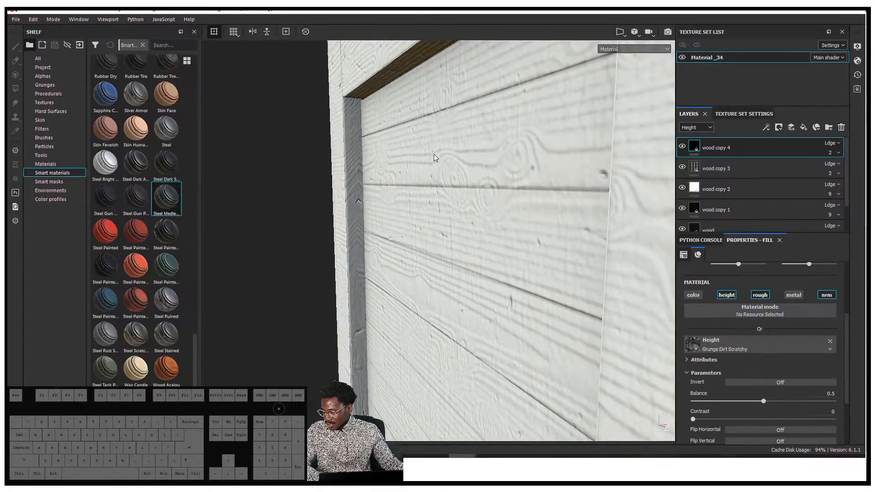
{"action": "scroll", "coordinate": [439, 166], "scroll_direction": "down", "scroll_amount": 5}
{"action": "left_click_drag", "start_coordinate": [479, 160], "coordinate": [497, 209], "text": "alt"}
{"action": "scroll", "coordinate": [444, 255], "scroll_direction": "up", "scroll_amount": 2}
{"action": "scroll", "coordinate": [444, 254], "scroll_direction": "up", "scroll_amount": 5}
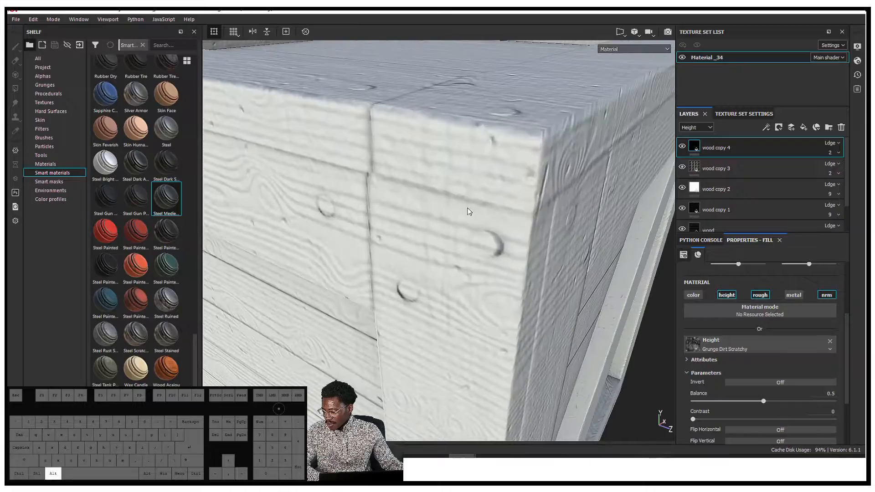
{"action": "middle_click_drag", "start_coordinate": [481, 181], "coordinate": [497, 256], "text": "alt"}
{"action": "left_click_drag", "start_coordinate": [495, 191], "coordinate": [432, 262], "text": "alt"}
{"action": "middle_click_drag", "start_coordinate": [500, 171], "coordinate": [459, 246], "text": "alt"}
{"action": "left_click_drag", "start_coordinate": [459, 246], "coordinate": [543, 182], "text": "alt"}
{"action": "mouse_move", "coordinate": [565, 177]}
{"action": "right_mouse_down", "text": "shift"}
{"action": "mouse_move", "coordinate": [528, 173]}
{"action": "mouse_move", "coordinate": [624, 171]}
{"action": "mouse_move", "coordinate": [610, 172]}
{"action": "right_mouse_up", "text": "shift"}
{"action": "scroll", "coordinate": [595, 181], "scroll_direction": "up", "scroll_amount": 4}
{"action": "scroll", "coordinate": [538, 210], "scroll_direction": "down", "scroll_amount": 2}
{"action": "scroll", "coordinate": [528, 212], "scroll_direction": "down", "scroll_amount": 3}
{"action": "left_click_drag", "start_coordinate": [484, 182], "coordinate": [517, 189], "text": "alt"}
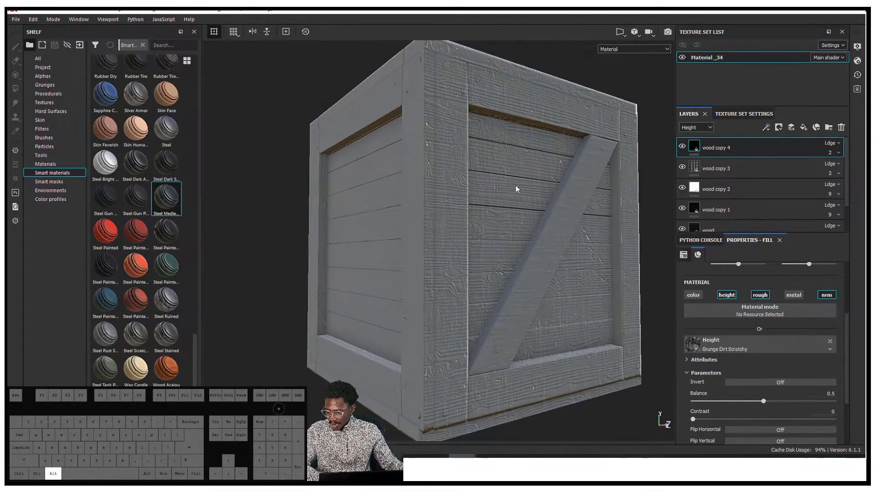
Step: Add a fill layer above wood copy 4, turn off its color channel and set its height to -0.1625
{"action": "left_click", "coordinate": [804, 127]}
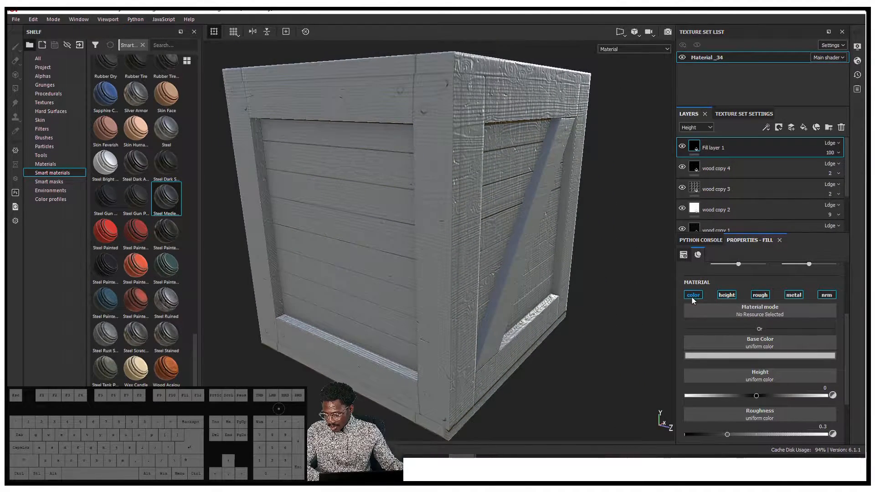
{"action": "left_click", "coordinate": [693, 296]}
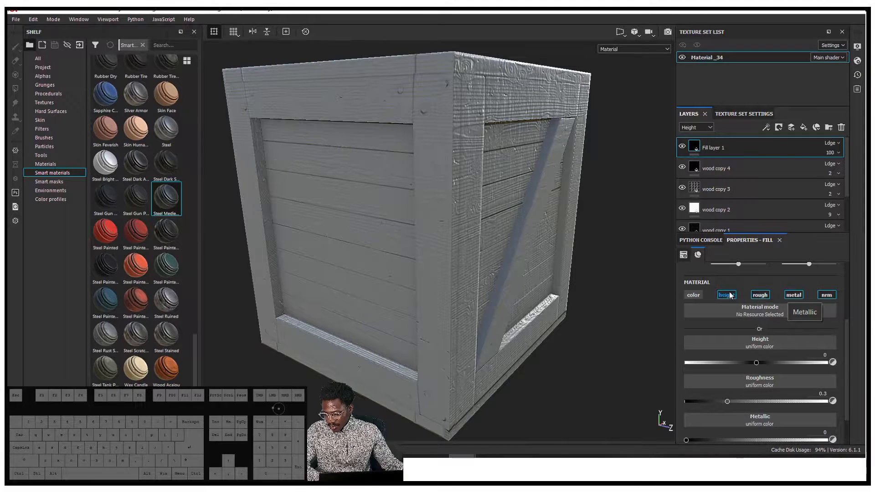
{"action": "scroll", "coordinate": [760, 347], "scroll_direction": "down", "scroll_amount": 2}
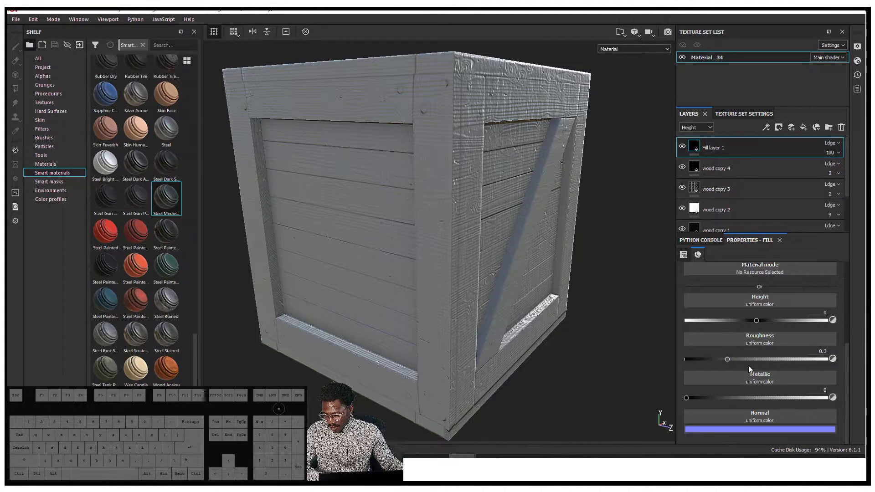
{"action": "left_click_drag", "start_coordinate": [757, 321], "coordinate": [745, 324]}
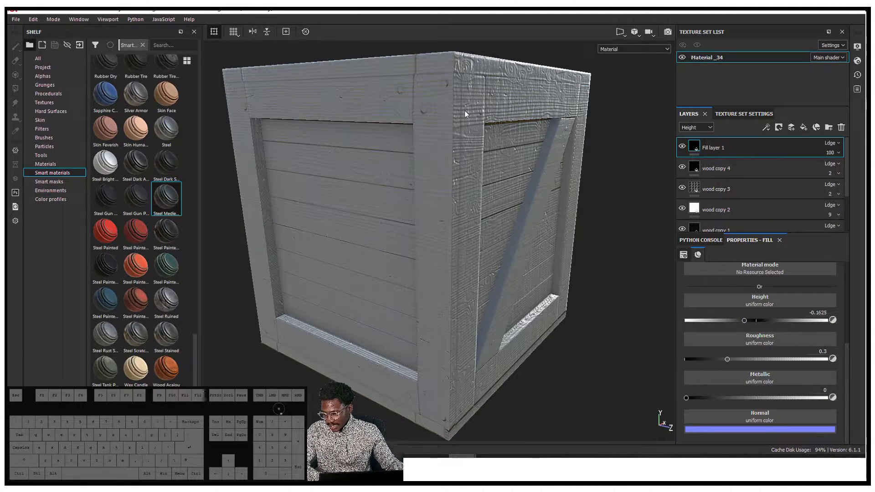
Step: Add a black mask to Fill layer 1 and apply a Curvature generator to that mask
{"action": "right_click", "coordinate": [743, 146]}
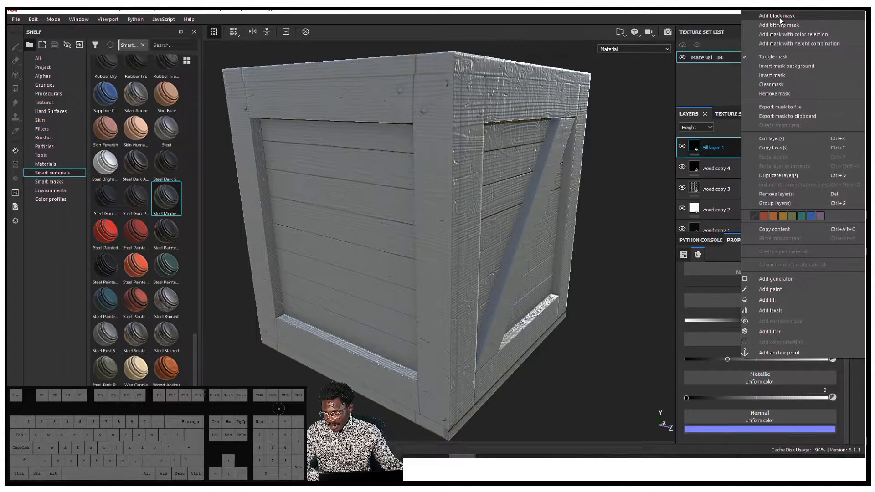
{"action": "left_click", "coordinate": [779, 18]}
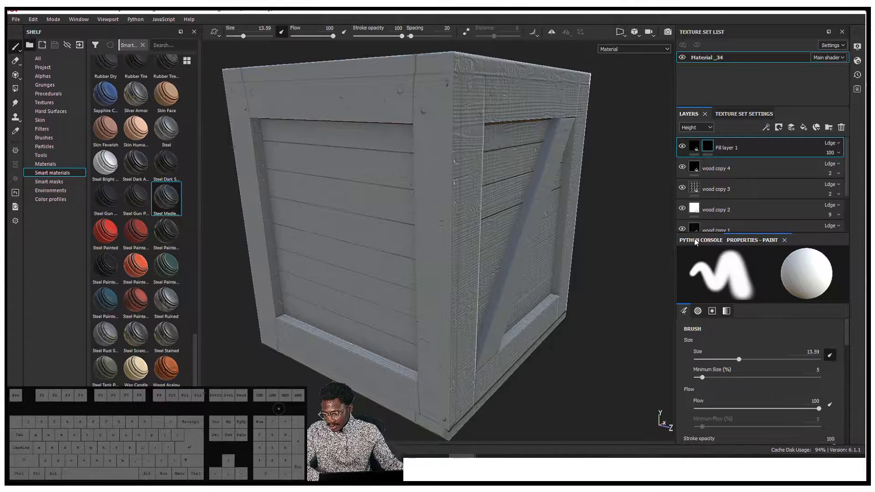
{"action": "right_click", "coordinate": [708, 146]}
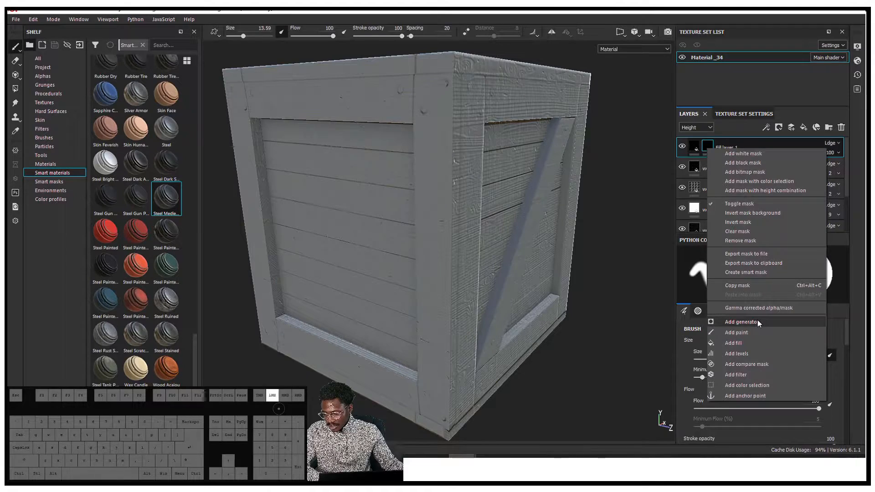
{"action": "left_click", "coordinate": [757, 320]}
{"action": "left_click", "coordinate": [758, 273]}
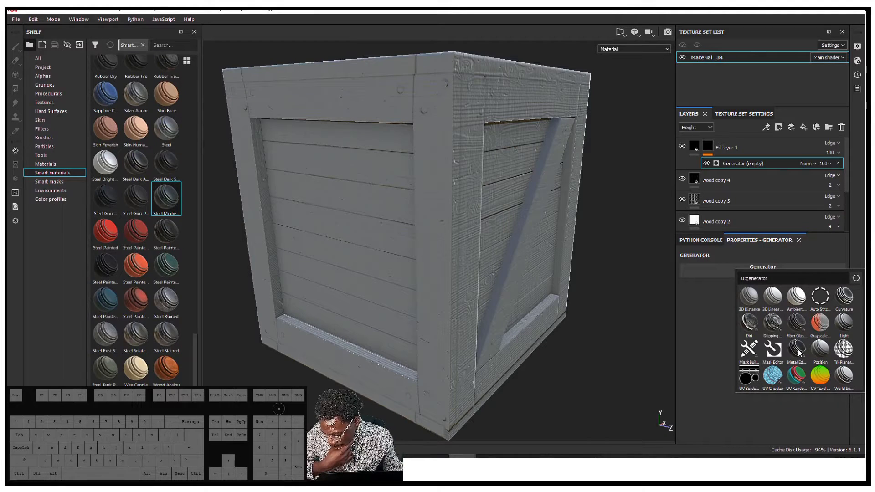
{"action": "mouse_move", "coordinate": [799, 353]}
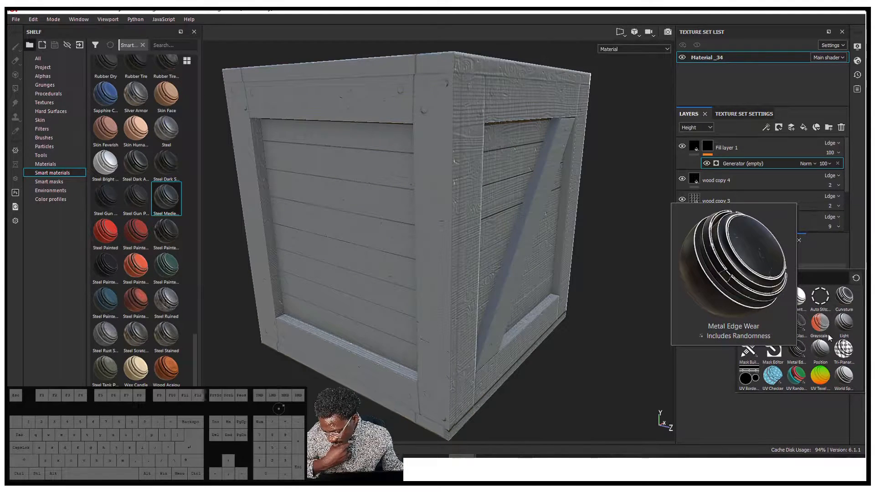
{"action": "mouse_move", "coordinate": [825, 331]}
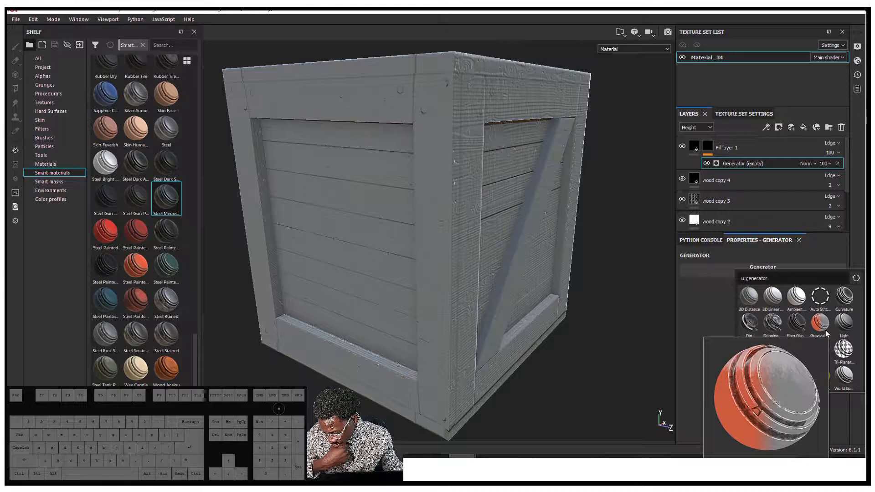
{"action": "mouse_move", "coordinate": [781, 332]}
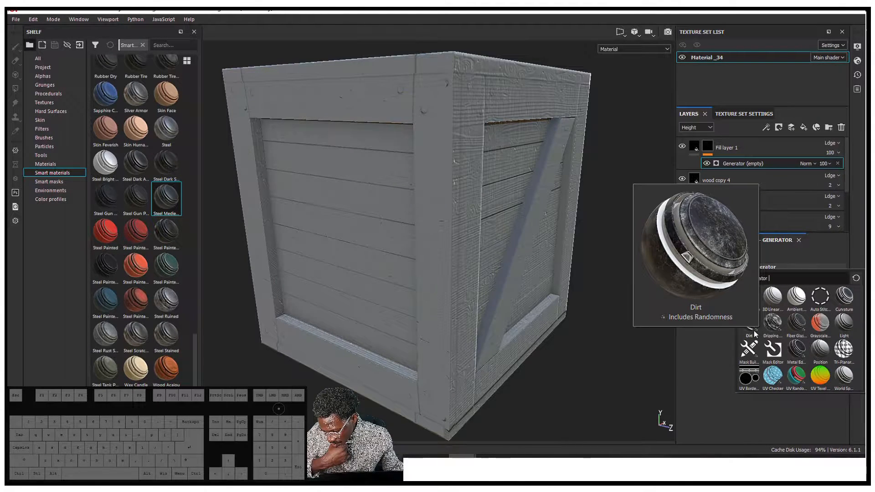
{"action": "mouse_move", "coordinate": [759, 299]}
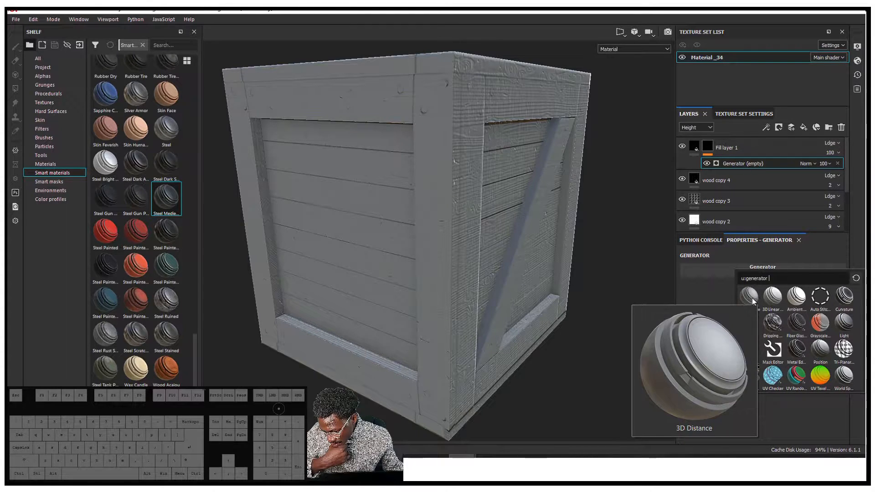
{"action": "left_click", "coordinate": [845, 294]}
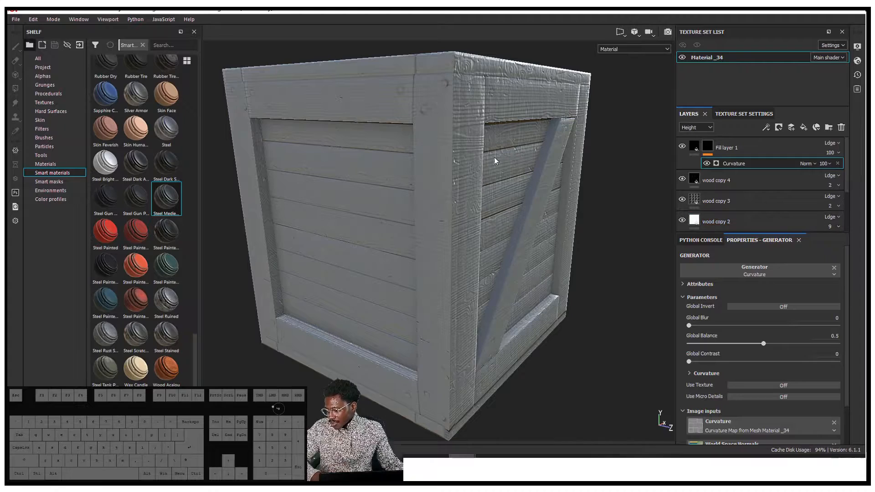
Step: Replace the Curvature generator on Fill layer 1's mask with a Dirt generator
{"action": "key", "text": "x"}
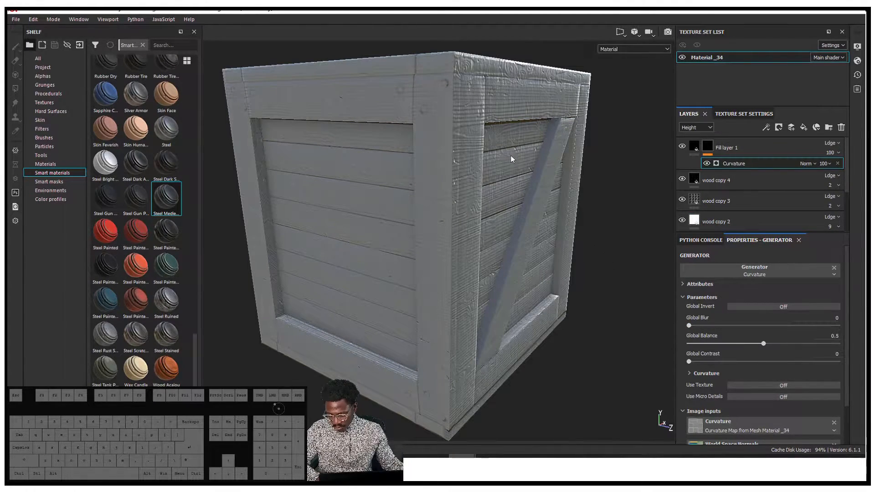
{"action": "left_click_drag", "start_coordinate": [495, 200], "coordinate": [531, 171], "text": "alt"}
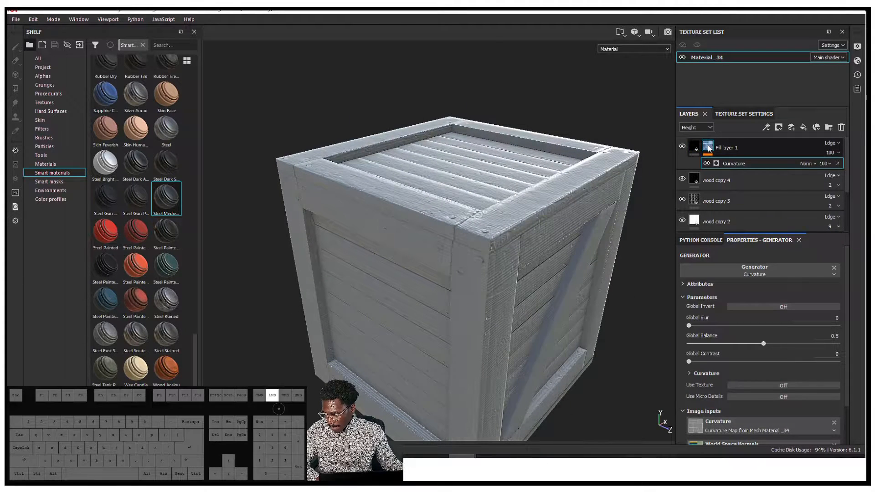
{"action": "left_click", "coordinate": [710, 148]}
{"action": "left_click", "coordinate": [729, 163]}
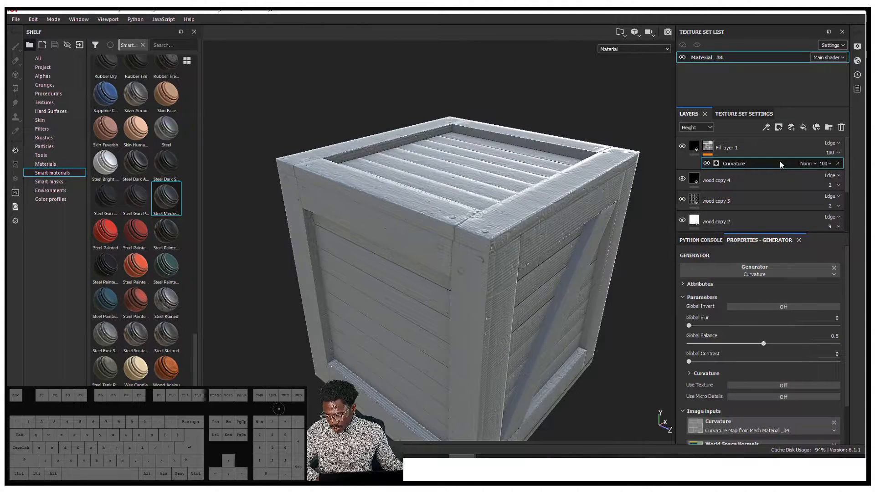
{"action": "left_click", "coordinate": [762, 274]}
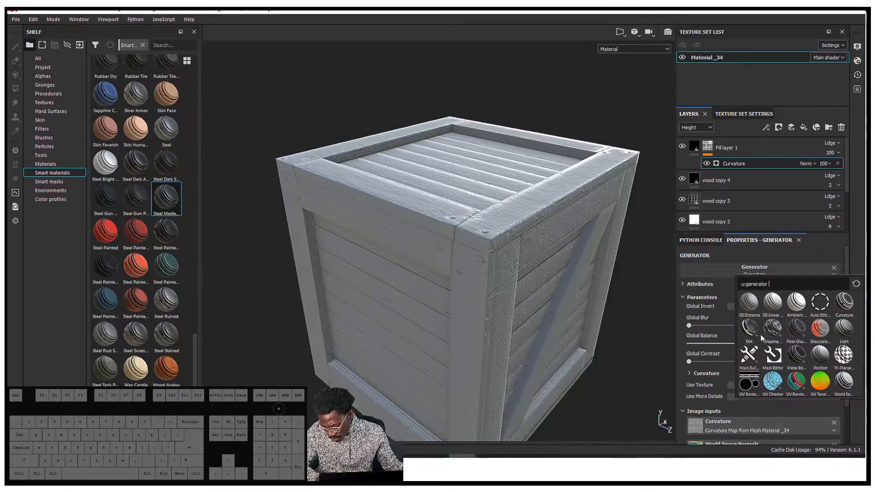
{"action": "left_click", "coordinate": [749, 329]}
Step: Turn off Fill layer 1's metallic channel and set its roughness to 1
{"action": "left_click_drag", "start_coordinate": [627, 255], "coordinate": [734, 173], "text": "alt"}
{"action": "left_click", "coordinate": [696, 148]}
{"action": "left_click_drag", "start_coordinate": [538, 251], "coordinate": [447, 244], "text": "alt"}
{"action": "middle_click_drag", "start_coordinate": [447, 244], "coordinate": [483, 224], "text": "alt"}
{"action": "left_click_drag", "start_coordinate": [482, 223], "coordinate": [529, 210], "text": "alt"}
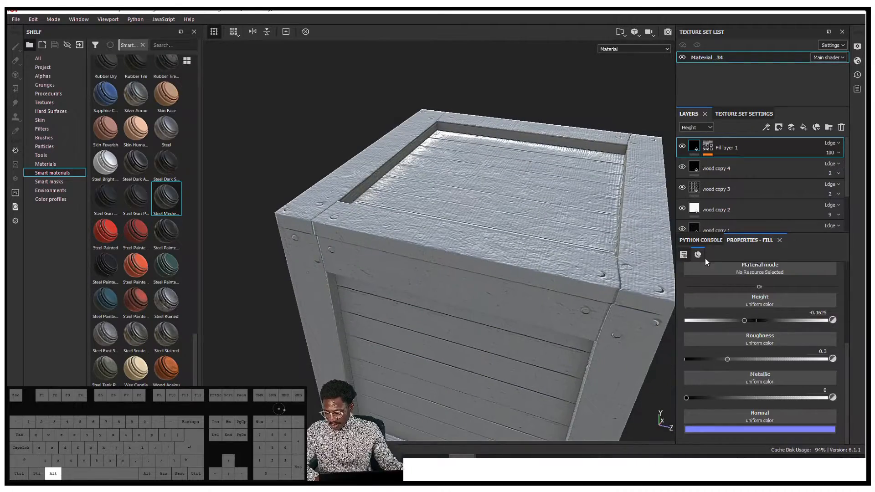
{"action": "scroll", "coordinate": [769, 318], "scroll_direction": "up", "scroll_amount": 3}
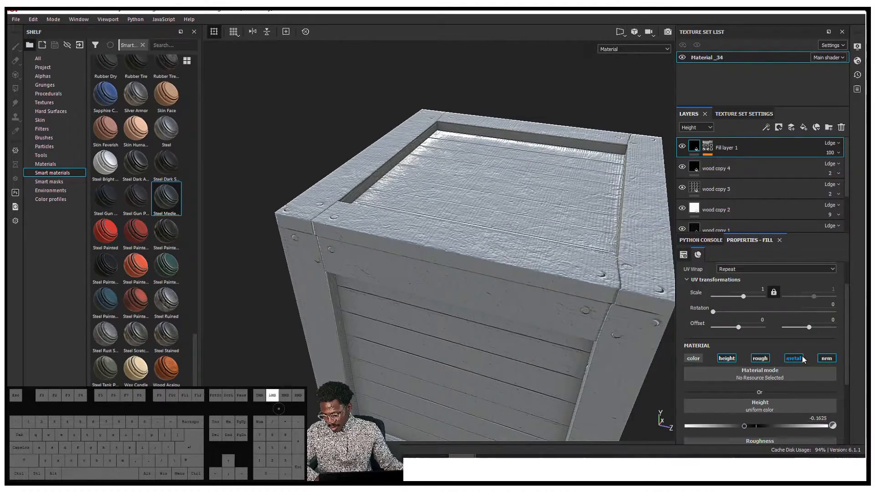
{"action": "left_click_drag", "start_coordinate": [547, 237], "coordinate": [501, 278], "text": "alt"}
{"action": "scroll", "coordinate": [776, 365], "scroll_direction": "down", "scroll_amount": 3}
{"action": "scroll", "coordinate": [747, 360], "scroll_direction": "down", "scroll_amount": 2}
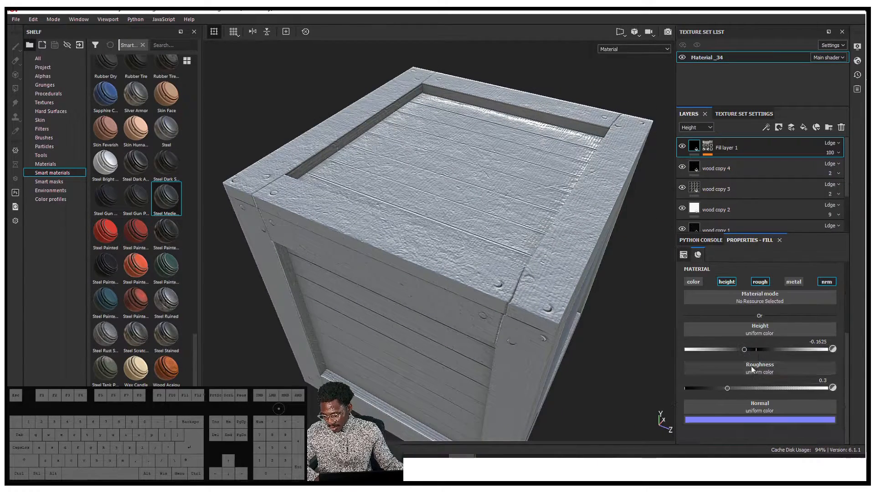
{"action": "left_click_drag", "start_coordinate": [726, 390], "coordinate": [818, 390]}
{"action": "left_click_drag", "start_coordinate": [484, 259], "coordinate": [550, 262], "text": "alt"}
{"action": "middle_click_drag", "start_coordinate": [550, 261], "coordinate": [588, 258], "text": "alt"}
{"action": "left_click_drag", "start_coordinate": [456, 265], "coordinate": [509, 261], "text": "alt"}
{"action": "mouse_move", "coordinate": [508, 258]}
{"action": "right_mouse_down", "text": "shift"}
{"action": "mouse_move", "coordinate": [512, 249]}
{"action": "mouse_move", "coordinate": [633, 286]}
{"action": "right_mouse_up", "text": "shift"}
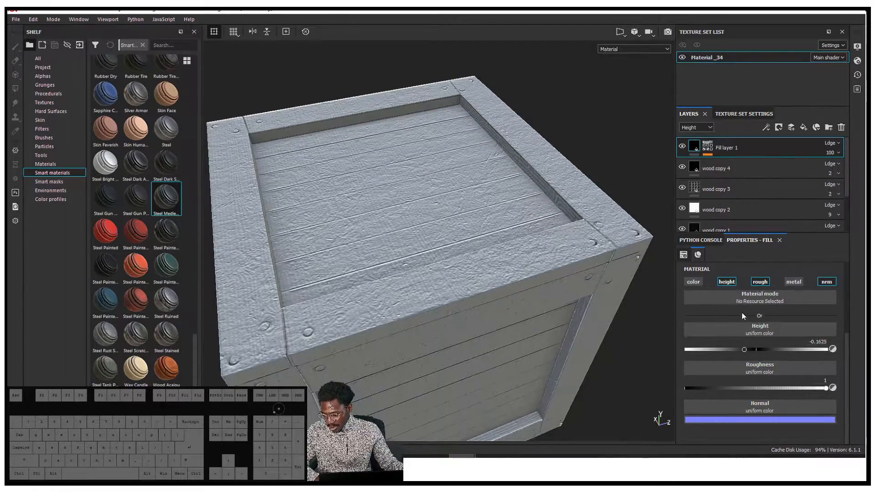
Step: Set Fill layer 1's height to -0.1125 and check the relief on the crate's top planks
{"action": "left_click_drag", "start_coordinate": [523, 291], "coordinate": [580, 247], "text": "alt"}
{"action": "middle_click_drag", "start_coordinate": [580, 246], "coordinate": [590, 224], "text": "alt"}
{"action": "mouse_move", "coordinate": [740, 349]}
{"action": "left_mouse_down"}
{"action": "mouse_move", "coordinate": [786, 352]}
{"action": "mouse_move", "coordinate": [693, 360]}
{"action": "mouse_move", "coordinate": [748, 354]}
{"action": "left_mouse_up"}
{"action": "left_click_drag", "start_coordinate": [515, 295], "coordinate": [493, 256], "text": "alt"}
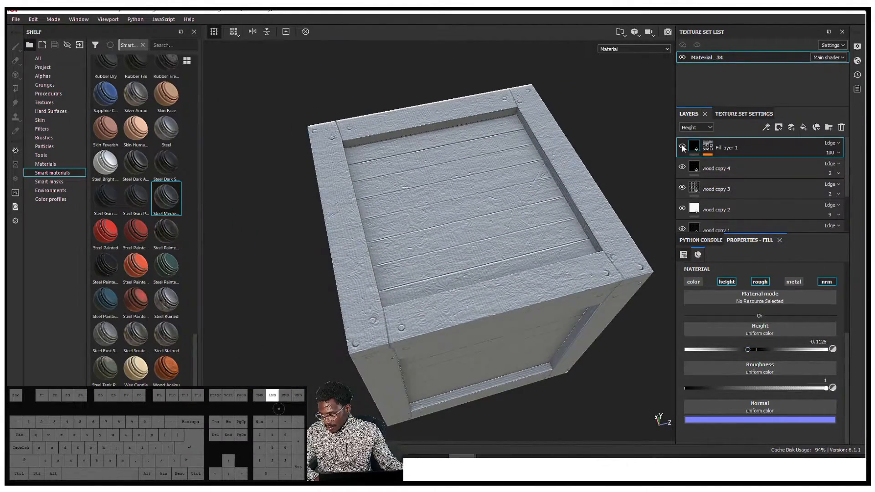
{"action": "left_click_drag", "start_coordinate": [553, 242], "coordinate": [650, 262], "text": "alt"}
{"action": "scroll", "coordinate": [475, 238], "scroll_direction": "up", "scroll_amount": 3}
{"action": "scroll", "coordinate": [651, 261], "scroll_direction": "up", "scroll_amount": 4}
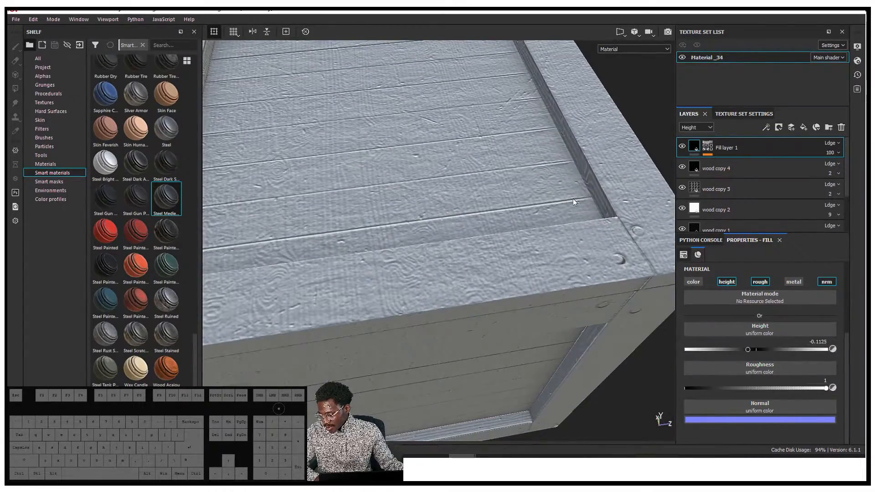
{"action": "scroll", "coordinate": [548, 205], "scroll_direction": "down", "scroll_amount": 4}
Step: Set the height opacity of Fill layer 1 to 44
{"action": "left_click", "coordinate": [708, 146]}
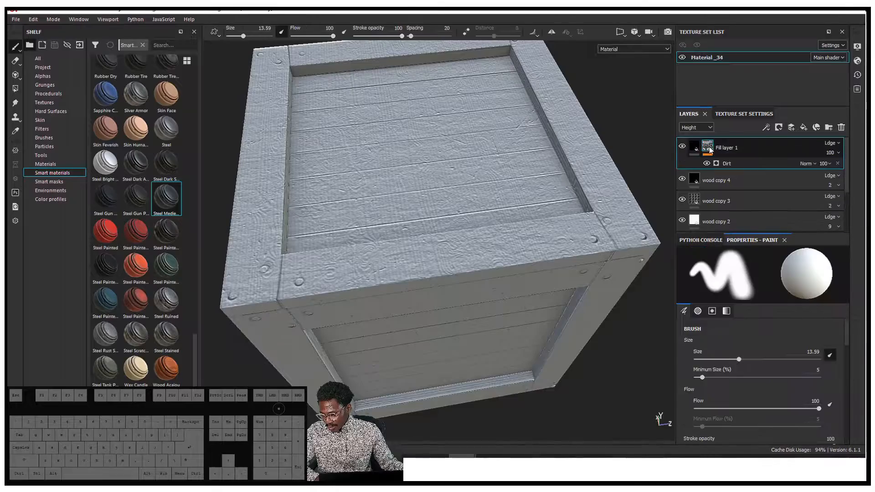
{"action": "left_click_drag", "start_coordinate": [488, 204], "coordinate": [739, 165], "text": "alt"}
{"action": "left_click", "coordinate": [738, 163]}
{"action": "left_click_drag", "start_coordinate": [495, 191], "coordinate": [647, 176], "text": "alt"}
{"action": "scroll", "coordinate": [519, 226], "scroll_direction": "down", "scroll_amount": 3}
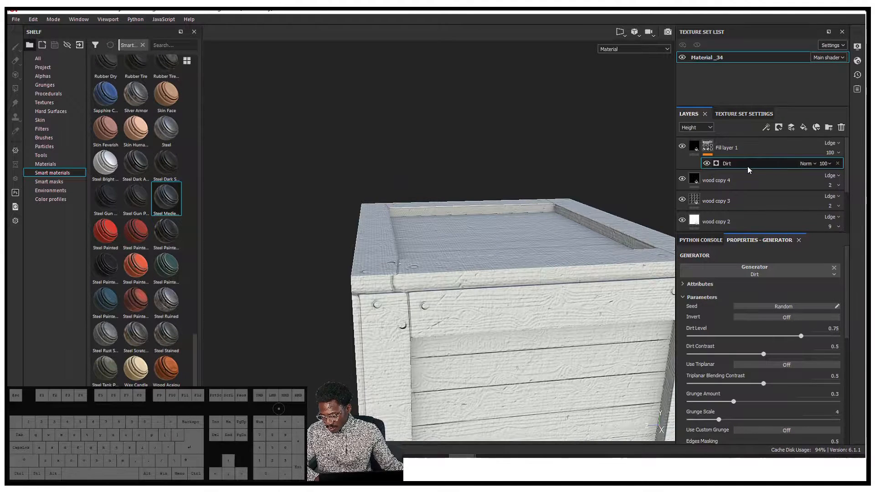
{"action": "left_click", "coordinate": [700, 128]}
{"action": "left_click", "coordinate": [701, 127]}
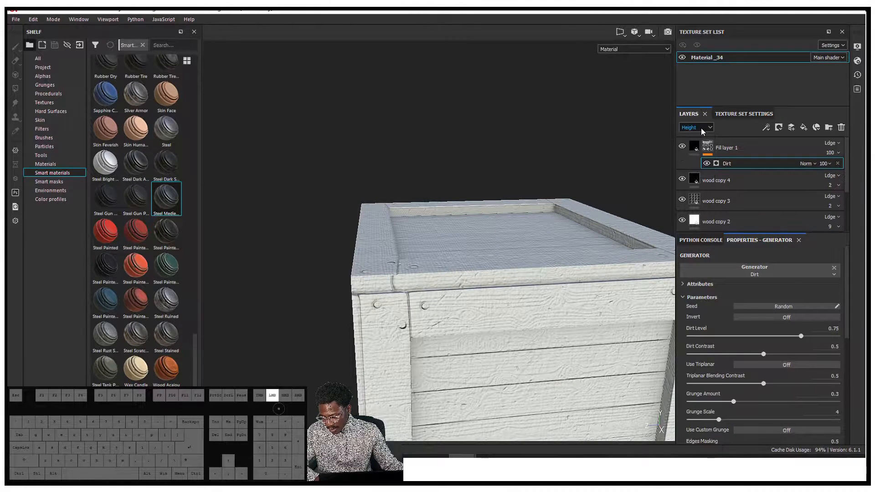
{"action": "left_click", "coordinate": [832, 154]}
{"action": "left_click_drag", "start_coordinate": [863, 171], "coordinate": [841, 169]}
{"action": "left_click", "coordinate": [839, 175]}
Step: Examine Fill layer 1's dirt-masked relief on the crate's sides, from a distance and close up, under different lighting directions
{"action": "left_click_drag", "start_coordinate": [561, 246], "coordinate": [649, 197], "text": "alt"}
{"action": "left_click", "coordinate": [681, 145]}
{"action": "left_click_drag", "start_coordinate": [598, 228], "coordinate": [512, 272], "text": "alt"}
{"action": "right_click_drag", "start_coordinate": [512, 272], "coordinate": [555, 248], "text": "alt"}
{"action": "scroll", "coordinate": [540, 214], "scroll_direction": "up", "scroll_amount": 2}
{"action": "scroll", "coordinate": [520, 187], "scroll_direction": "down", "scroll_amount": 3}
{"action": "scroll", "coordinate": [521, 187], "scroll_direction": "down", "scroll_amount": 2}
{"action": "left_click_drag", "start_coordinate": [530, 215], "coordinate": [544, 45], "text": "alt"}
{"action": "right_click_drag", "start_coordinate": [559, 244], "coordinate": [524, 248], "text": "shift"}
{"action": "scroll", "coordinate": [523, 245], "scroll_direction": "down", "scroll_amount": 6}
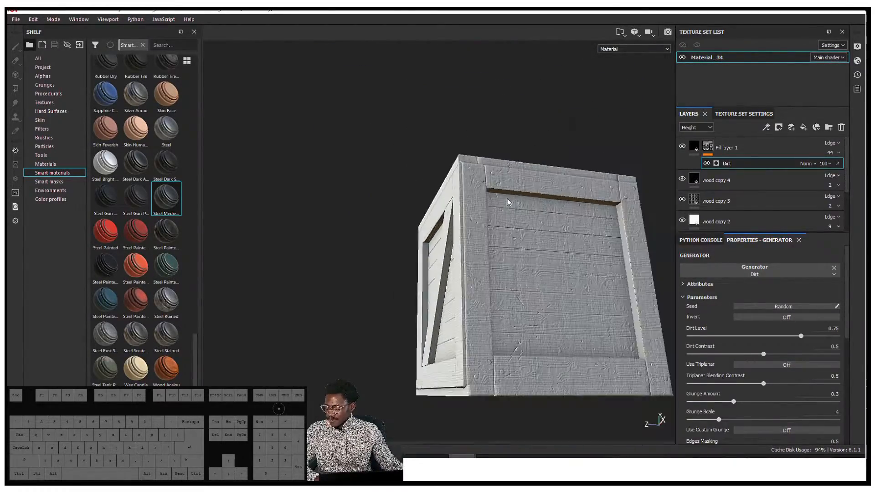
{"action": "right_click_drag", "start_coordinate": [582, 232], "coordinate": [517, 232], "text": "shift"}
{"action": "scroll", "coordinate": [497, 229], "scroll_direction": "up", "scroll_amount": 3}
{"action": "scroll", "coordinate": [498, 229], "scroll_direction": "up", "scroll_amount": 3}
{"action": "left_click_drag", "start_coordinate": [570, 233], "coordinate": [525, 253], "text": "alt"}
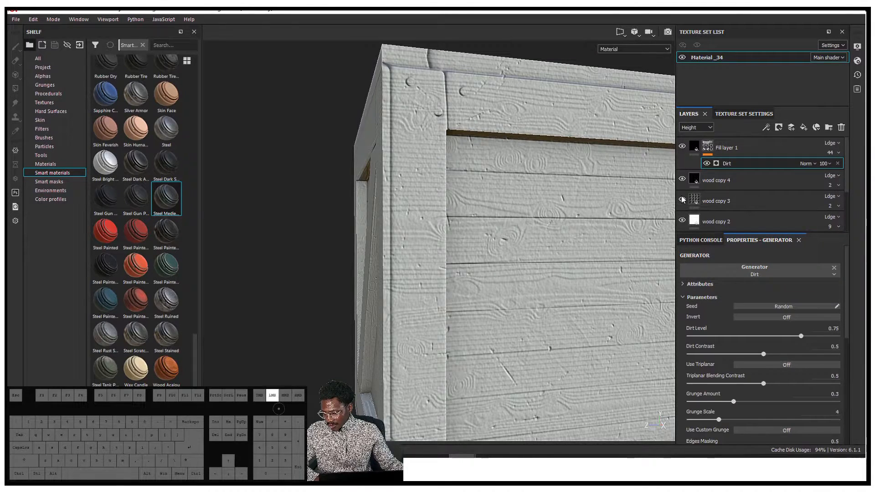
Step: Set the UV rotation of wood copy 3 to 90 and check its grunge relief on the side planks under changed lighting
{"action": "left_click", "coordinate": [717, 201]}
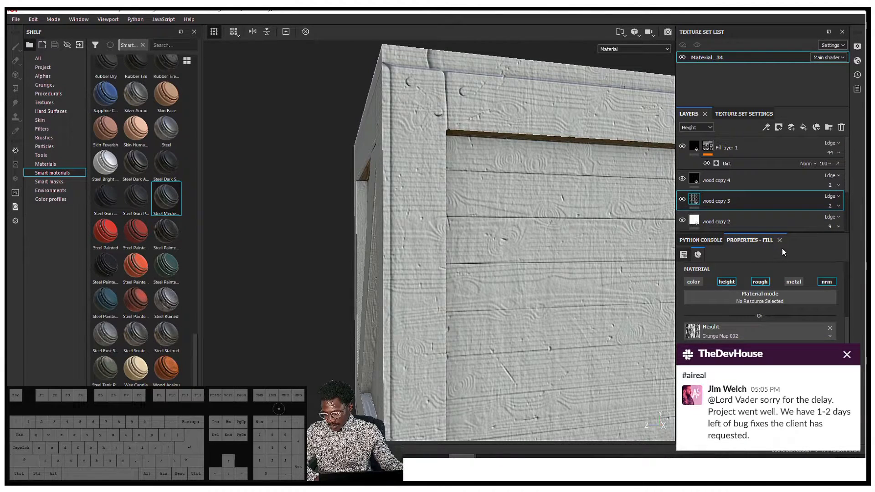
{"action": "scroll", "coordinate": [775, 203], "scroll_direction": "down", "scroll_amount": 3}
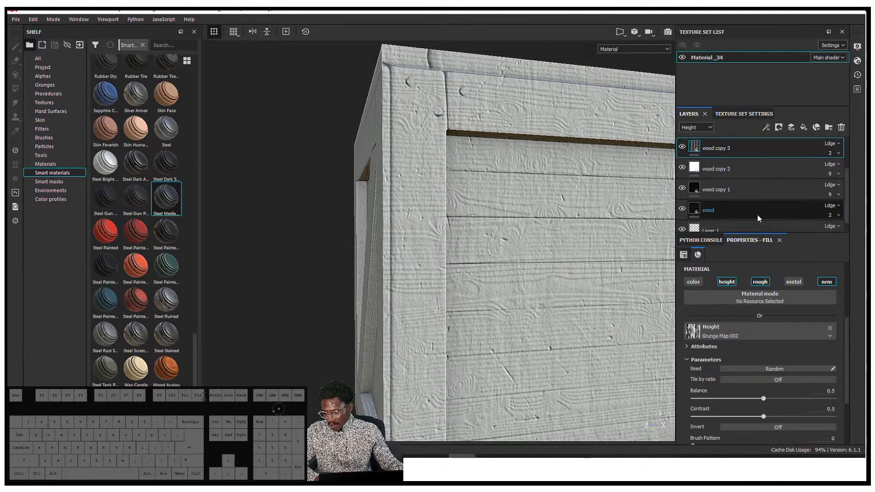
{"action": "left_click_drag", "start_coordinate": [850, 348], "coordinate": [847, 299]}
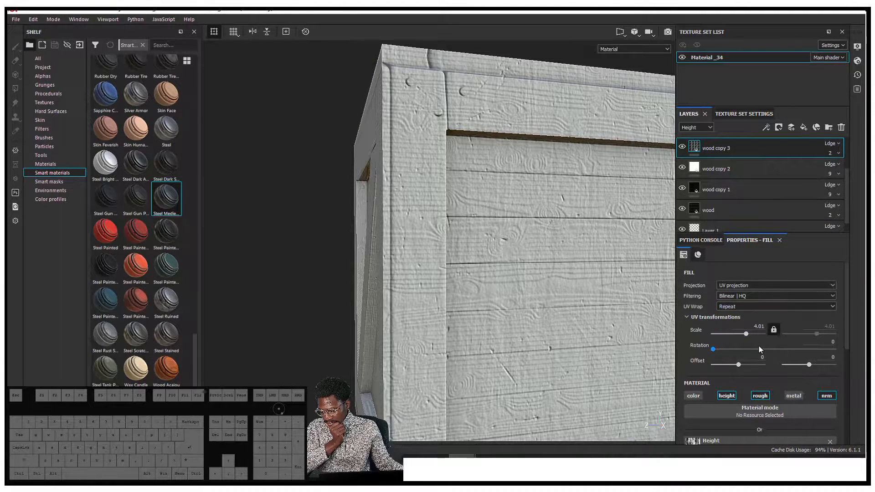
{"action": "left_click_drag", "start_coordinate": [714, 352], "coordinate": [749, 351]}
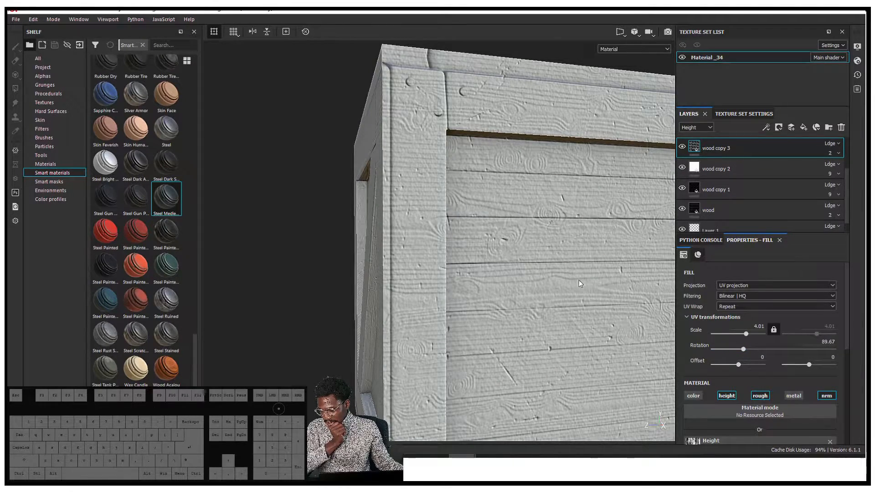
{"action": "left_click", "coordinate": [822, 349]}
{"action": "left_click", "coordinate": [828, 342]}
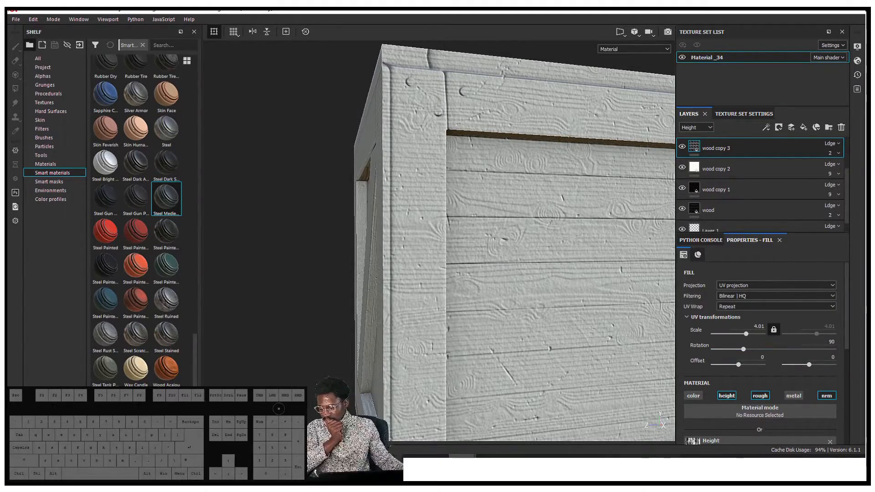
{"action": "left_click_drag", "start_coordinate": [514, 234], "coordinate": [587, 231], "text": "alt"}
{"action": "right_click_drag", "start_coordinate": [587, 228], "coordinate": [543, 229], "text": "shift"}
{"action": "left_click_drag", "start_coordinate": [543, 228], "coordinate": [450, 289], "text": "alt"}
{"action": "scroll", "coordinate": [450, 289], "scroll_direction": "up", "scroll_amount": 3}
{"action": "right_click_drag", "start_coordinate": [602, 303], "coordinate": [551, 275], "text": "shift"}
{"action": "scroll", "coordinate": [508, 221], "scroll_direction": "down", "scroll_amount": 4}
Step: Create a layer folder at the top of the stack and name it Normal Detail
{"action": "scroll", "coordinate": [778, 170], "scroll_direction": "down", "scroll_amount": 1}
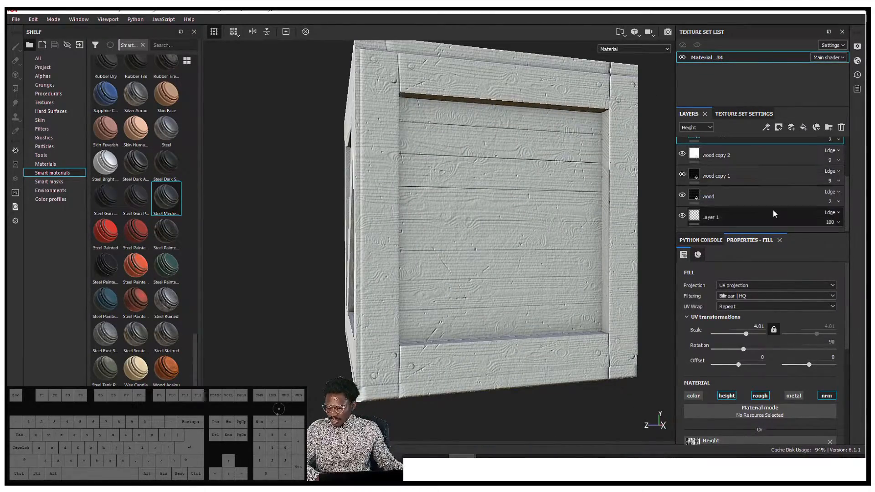
{"action": "left_click", "coordinate": [745, 194], "text": "shift"}
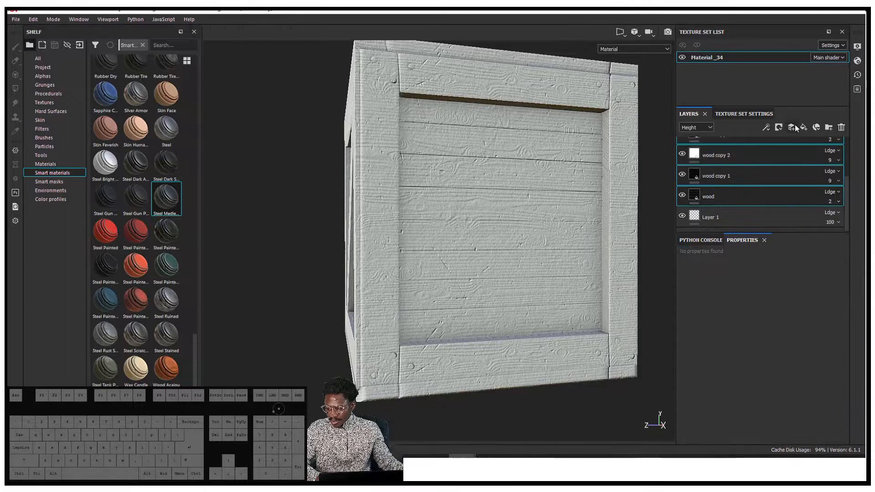
{"action": "left_click", "coordinate": [829, 128]}
{"action": "left_click_drag", "start_coordinate": [719, 200], "coordinate": [738, 138]}
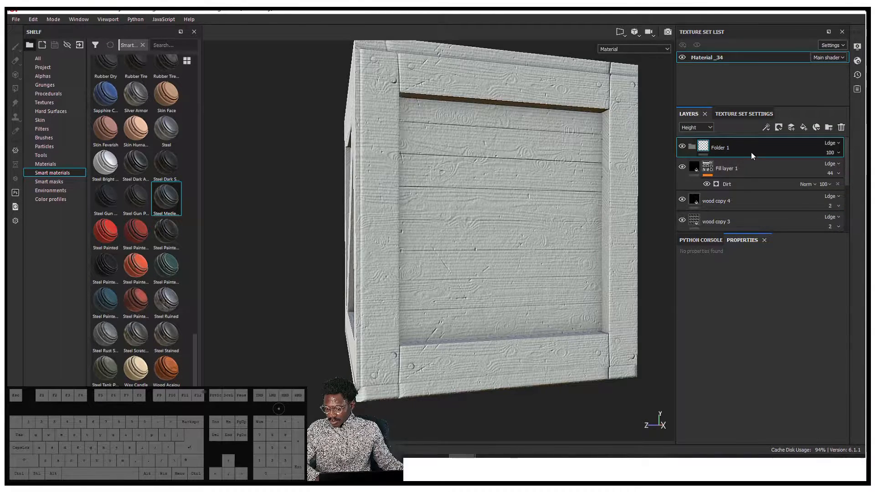
{"action": "double_click", "coordinate": [720, 149]}
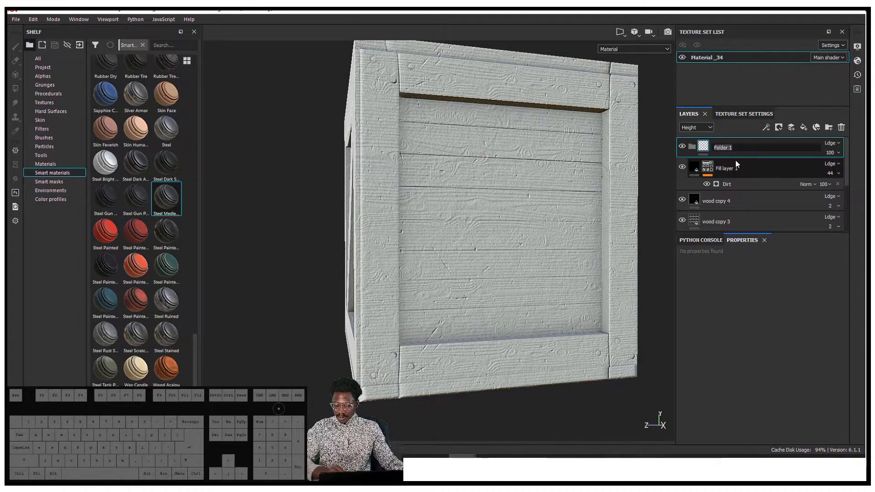
{"action": "type", "text": "No"}
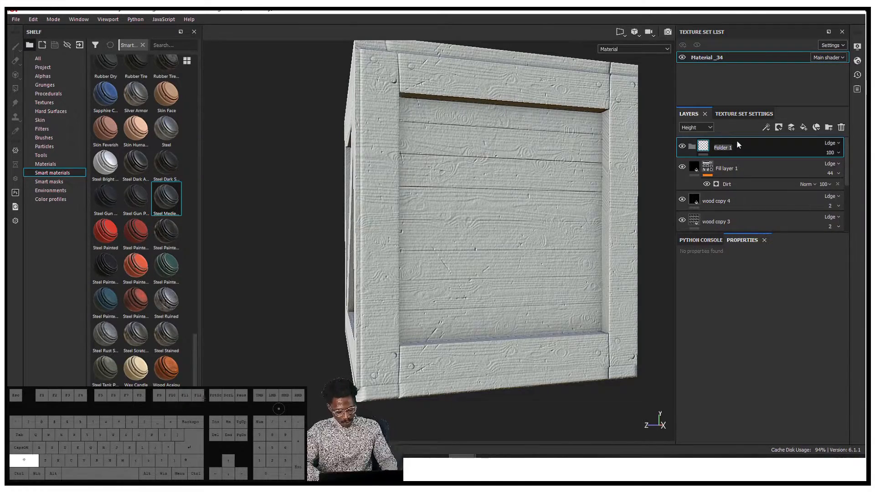
{"action": "type", "text": "rmal Detail"}
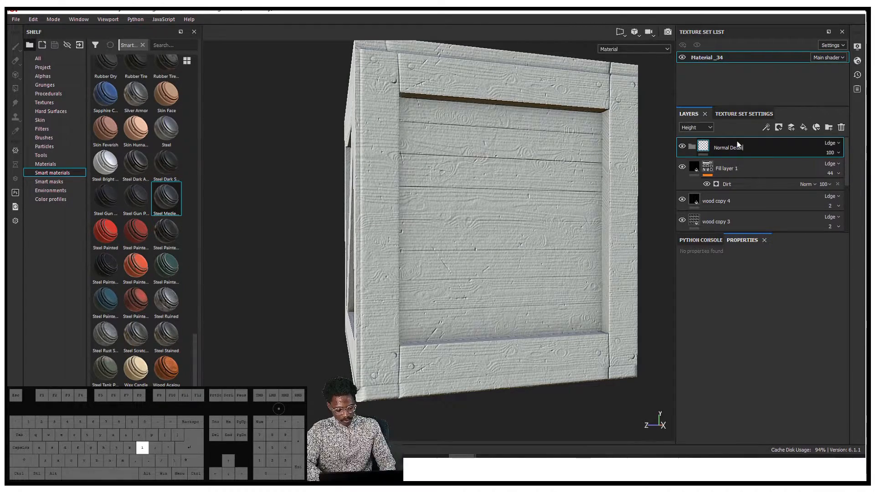
{"action": "key", "text": "Return"}
{"action": "left_click", "coordinate": [735, 164]}
{"action": "left_click", "coordinate": [722, 150]}
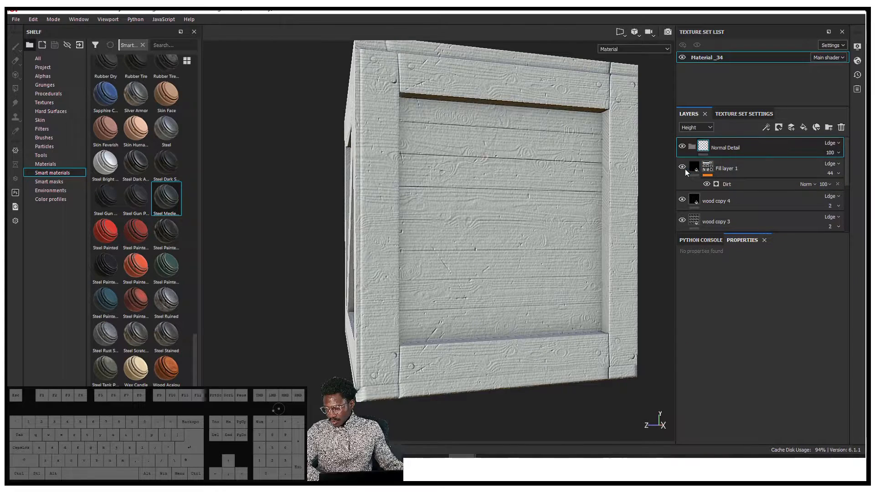
Step: Move all layers from Fill layer 1 down to wood into the Normal Detail folder
{"action": "left_click", "coordinate": [758, 168]}
{"action": "scroll", "coordinate": [739, 197], "scroll_direction": "down", "scroll_amount": 5}
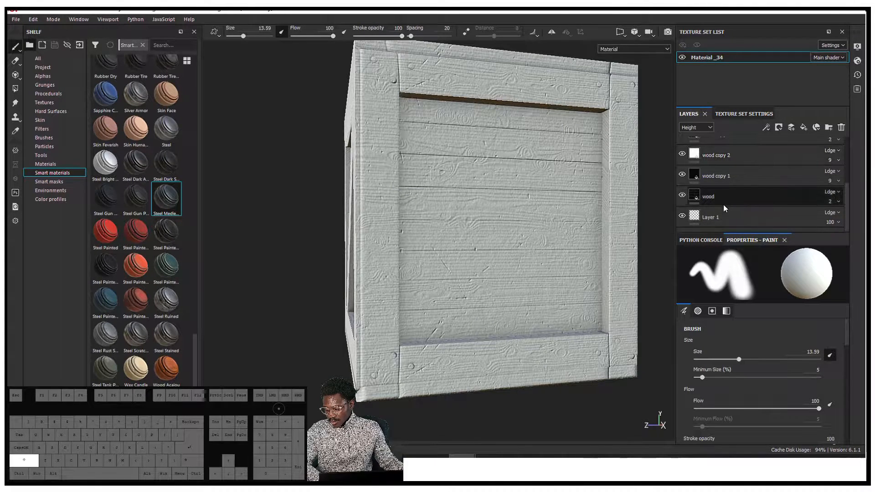
{"action": "left_click", "coordinate": [732, 198], "text": "shift"}
{"action": "scroll", "coordinate": [736, 165], "scroll_direction": "up", "scroll_amount": 3}
{"action": "scroll", "coordinate": [737, 167], "scroll_direction": "up", "scroll_amount": 2}
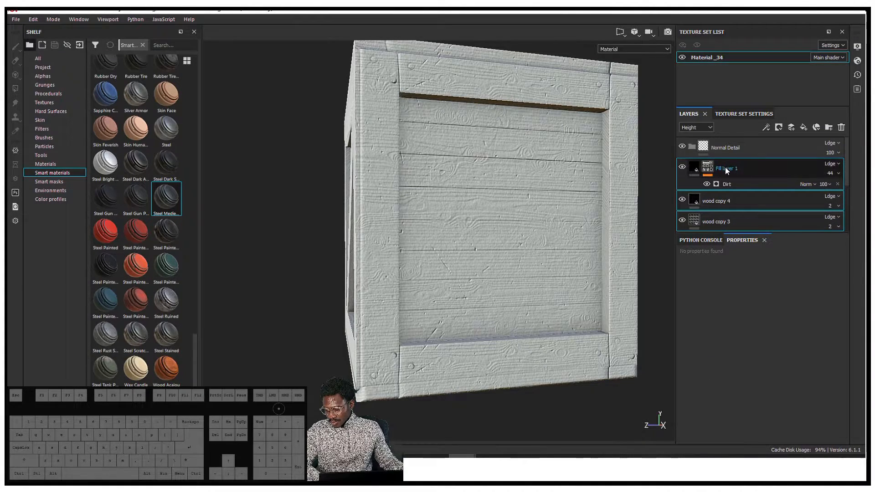
{"action": "left_click_drag", "start_coordinate": [735, 167], "coordinate": [731, 145]}
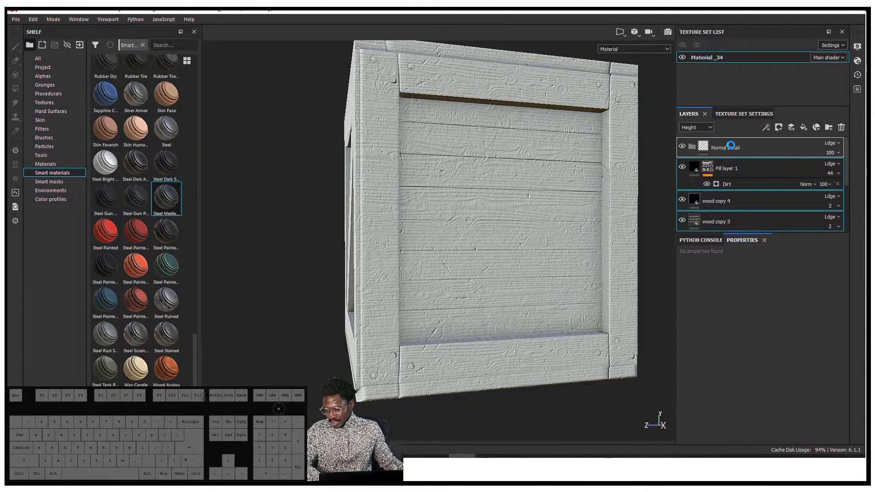
{"action": "left_click", "coordinate": [691, 146]}
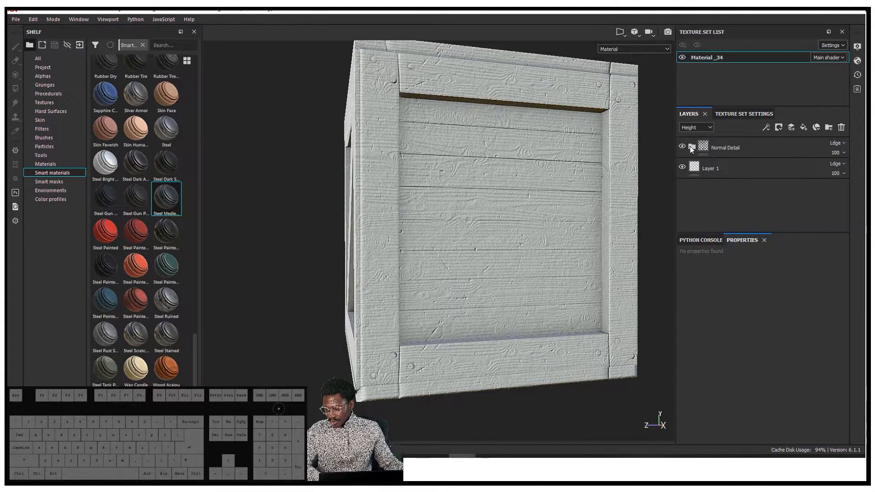
Step: Compare the crate with the Normal Detail folder hidden and shown, and expand the folder to show its layers
{"action": "left_click", "coordinate": [681, 147]}
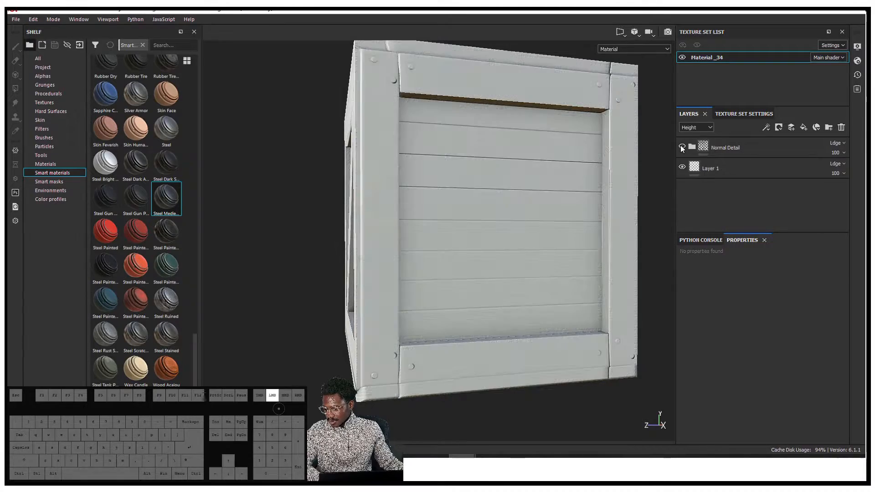
{"action": "left_click", "coordinate": [682, 147]}
{"action": "left_click", "coordinate": [682, 147]}
{"action": "left_click", "coordinate": [682, 146]}
{"action": "left_click", "coordinate": [682, 147]}
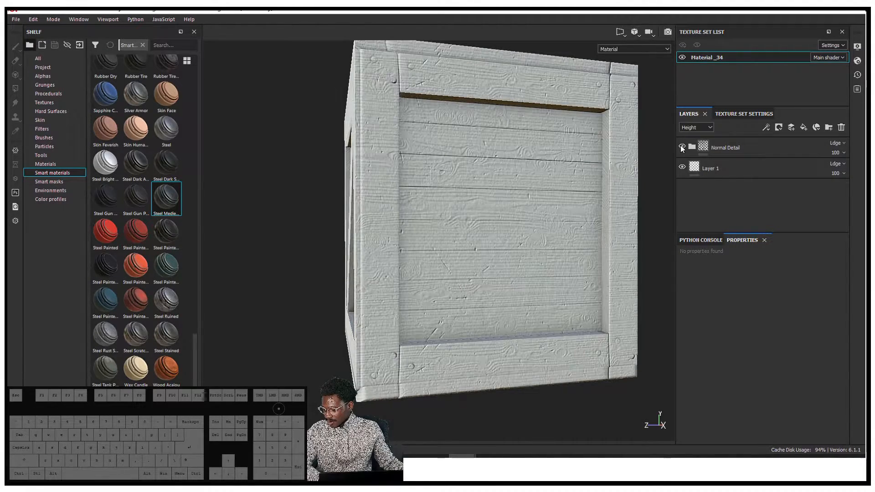
{"action": "left_click", "coordinate": [724, 146]}
{"action": "left_click_drag", "start_coordinate": [597, 179], "coordinate": [647, 182], "text": "alt"}
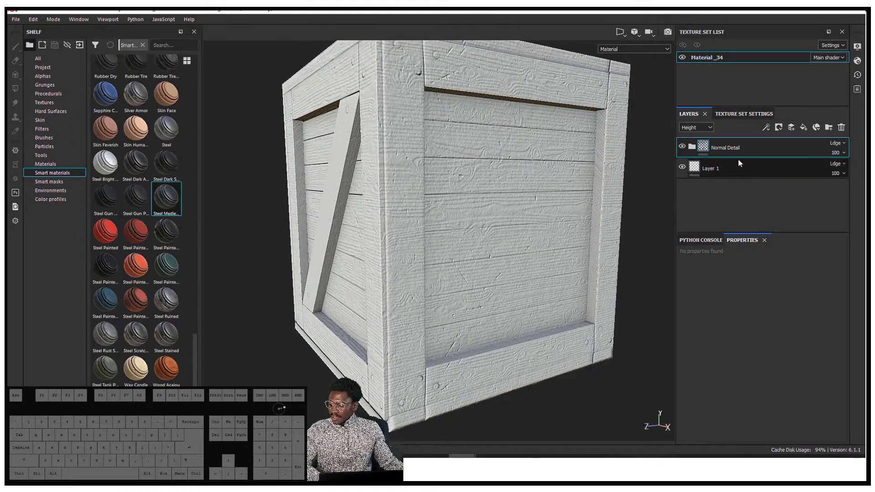
{"action": "left_click", "coordinate": [691, 150]}
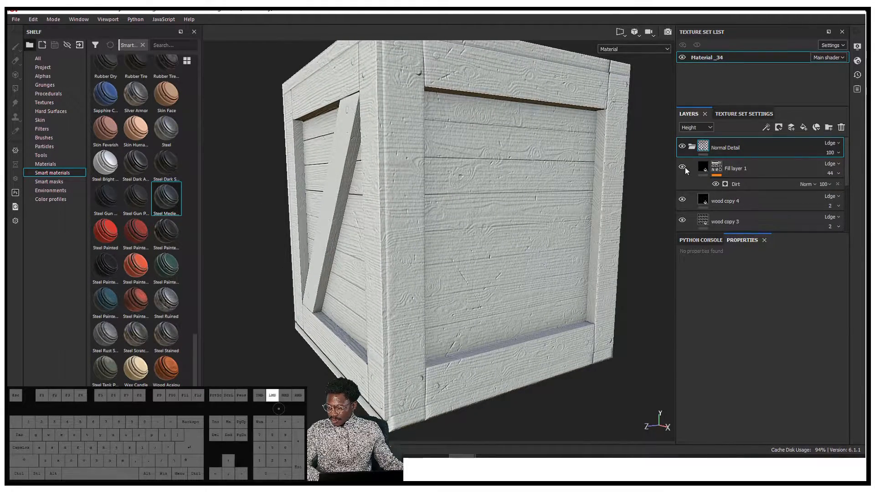
Step: Hide Fill layer 1 and wood copies 4, 3, 2 and 1 to isolate the base wood layer's grain on the crate
{"action": "left_click_drag", "start_coordinate": [661, 169], "coordinate": [682, 171], "text": "alt"}
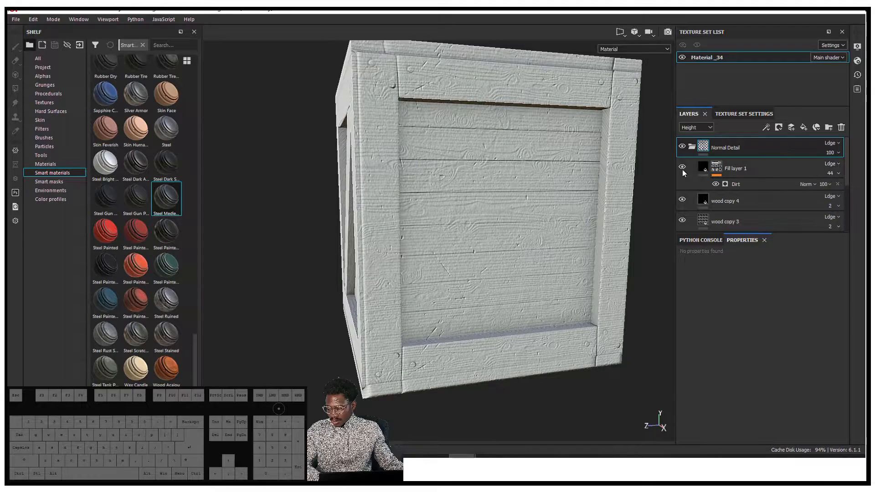
{"action": "left_click", "coordinate": [683, 199]}
{"action": "scroll", "coordinate": [683, 195], "scroll_direction": "down", "scroll_amount": 2}
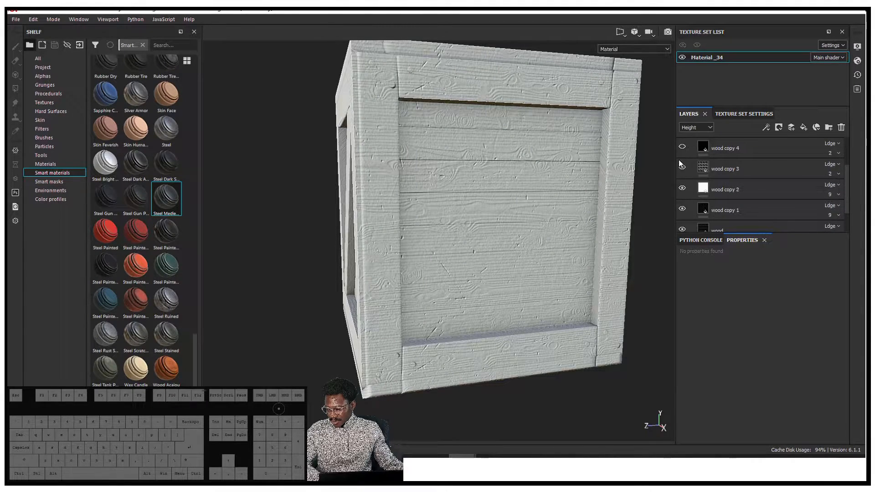
{"action": "left_click", "coordinate": [683, 188]}
{"action": "left_click_drag", "start_coordinate": [596, 231], "coordinate": [648, 209], "text": "alt"}
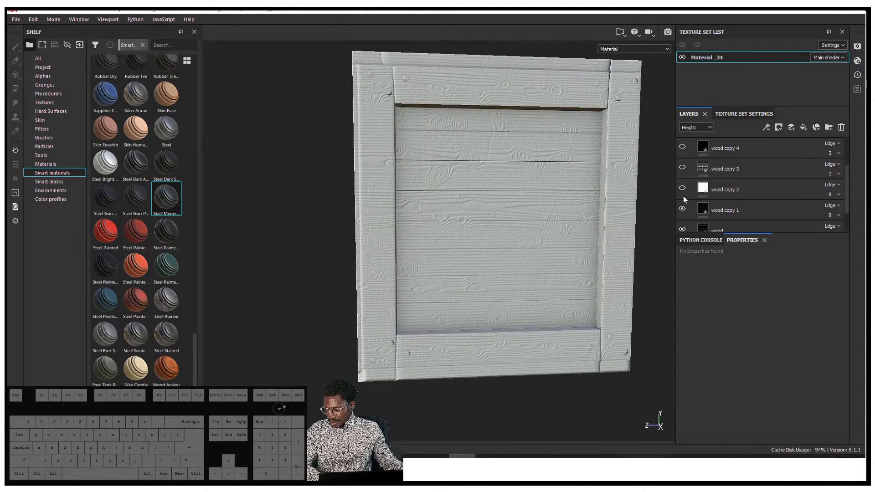
{"action": "left_click", "coordinate": [683, 209]}
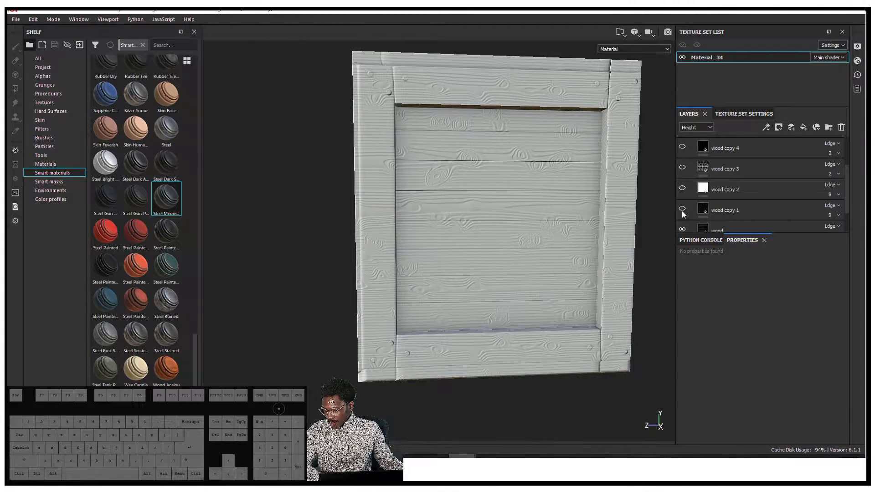
{"action": "scroll", "coordinate": [682, 212], "scroll_direction": "down", "scroll_amount": 2}
{"action": "left_click", "coordinate": [683, 195]}
{"action": "left_click", "coordinate": [683, 195]}
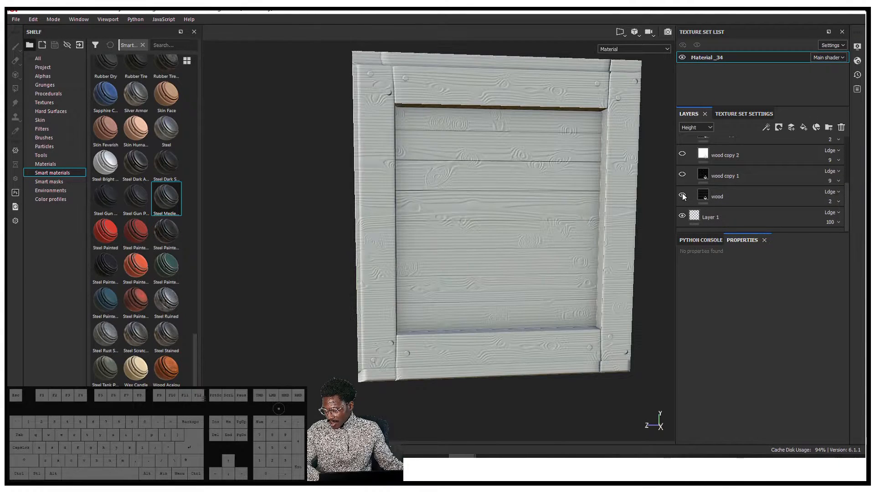
Step: Rename the base wood layer as wood_Deatil
{"action": "left_click", "coordinate": [721, 200]}
{"action": "double_click", "coordinate": [716, 197]}
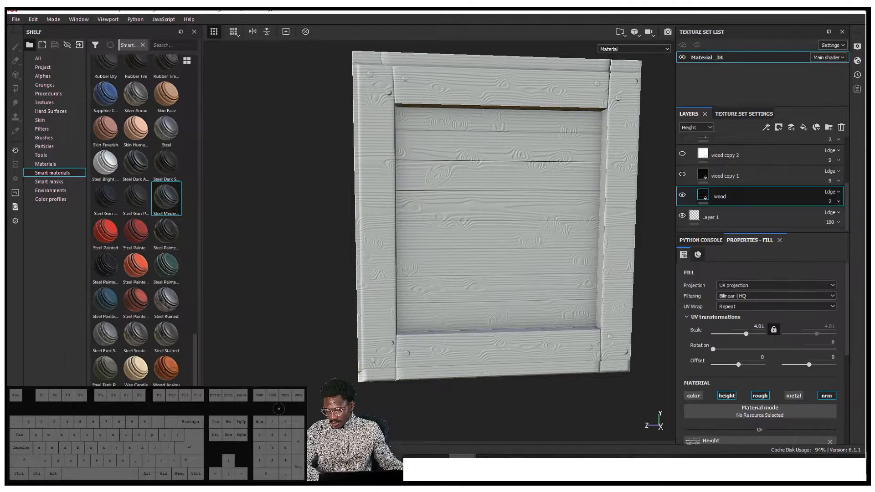
{"action": "type", "text": "_Deatl"}
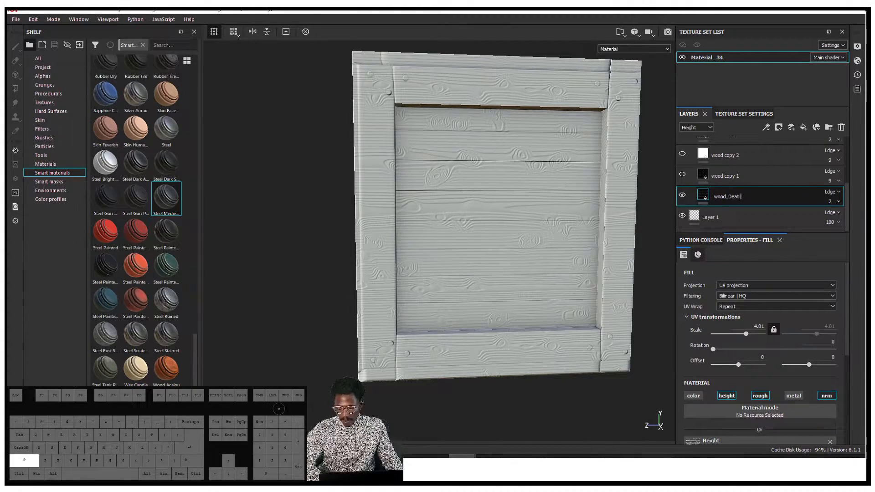
{"action": "key", "text": "Return"}
Step: Isolate wood copy 1 by hiding wood_Deatil, inspect its relief on the planks, and rename it as Soft_Scratches
{"action": "left_click", "coordinate": [726, 172]}
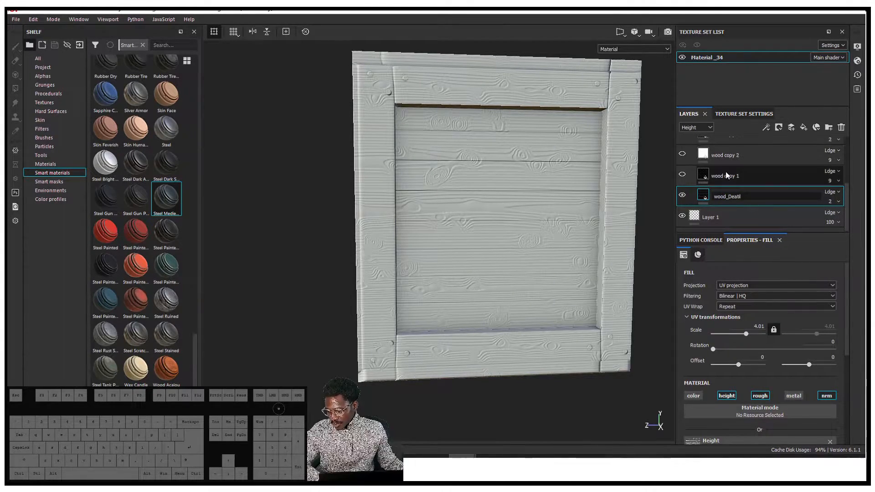
{"action": "left_click", "coordinate": [683, 195]}
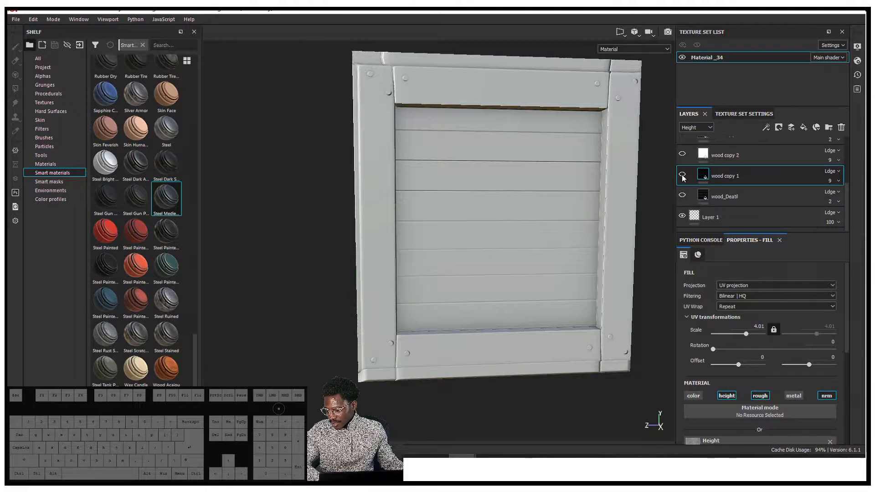
{"action": "left_click", "coordinate": [683, 176]}
{"action": "left_click_drag", "start_coordinate": [561, 170], "coordinate": [548, 150], "text": "alt"}
{"action": "right_click_drag", "start_coordinate": [548, 149], "coordinate": [618, 162], "text": "alt"}
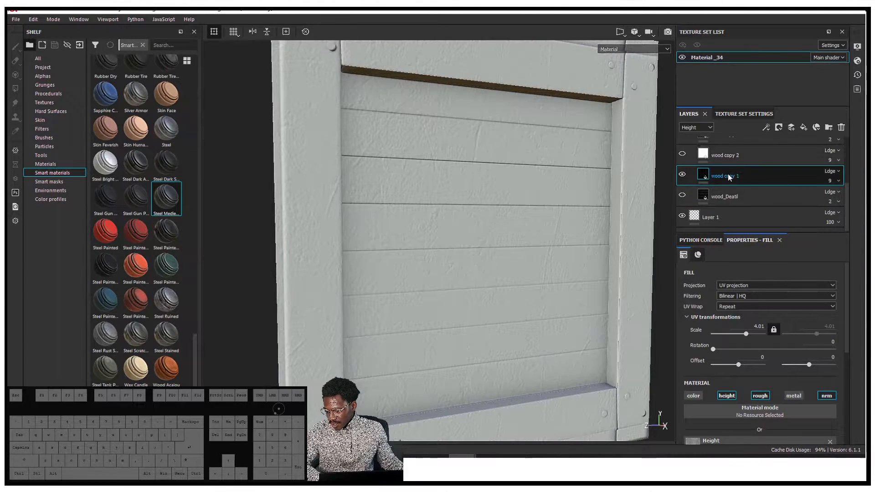
{"action": "type", "text": "Soft"}
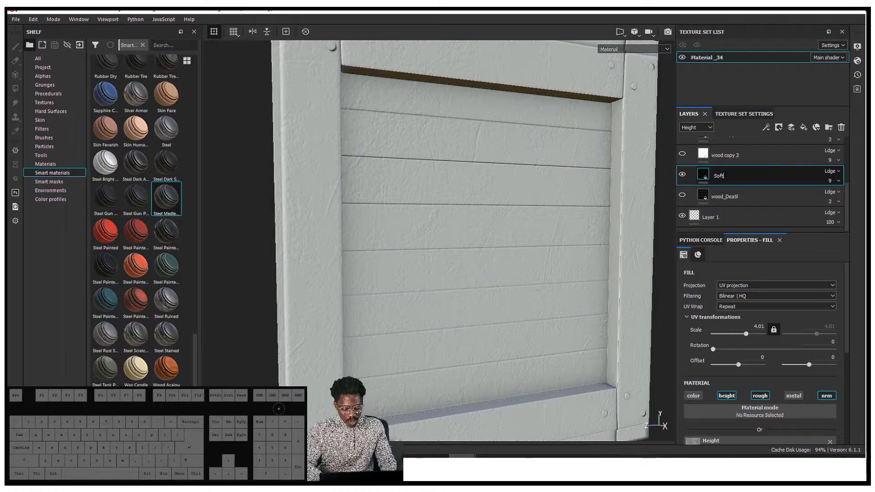
{"action": "type", "text": "_Scratches"}
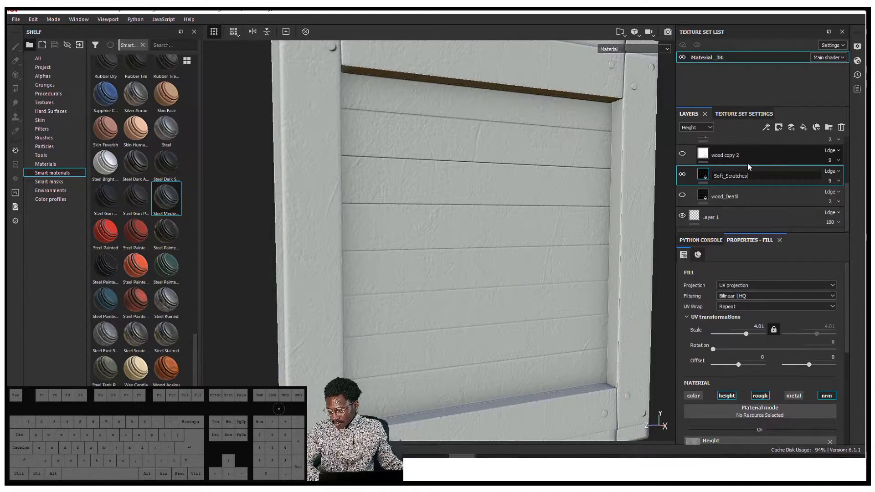
Step: Show wood_Deatil and wood copy 2 on the crate, and rename wood copy 2 as wood_pits_Dings
{"action": "left_click", "coordinate": [683, 195]}
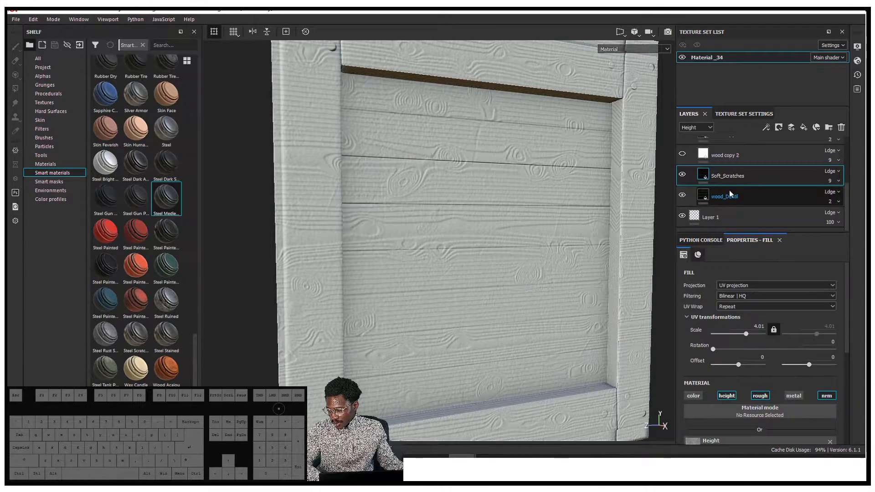
{"action": "middle_click_drag", "start_coordinate": [538, 146], "coordinate": [543, 175], "text": "alt"}
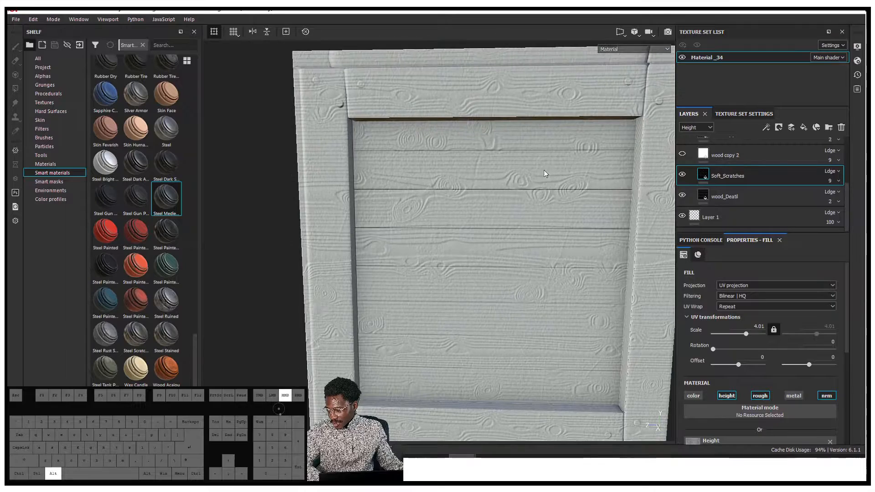
{"action": "left_click_drag", "start_coordinate": [561, 177], "coordinate": [660, 179], "text": "alt"}
{"action": "scroll", "coordinate": [685, 172], "scroll_direction": "up", "scroll_amount": 1}
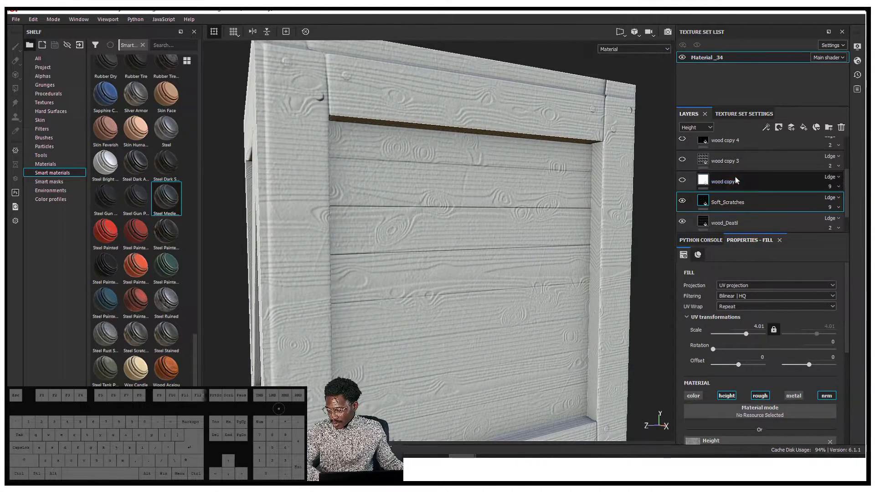
{"action": "left_click", "coordinate": [683, 181]}
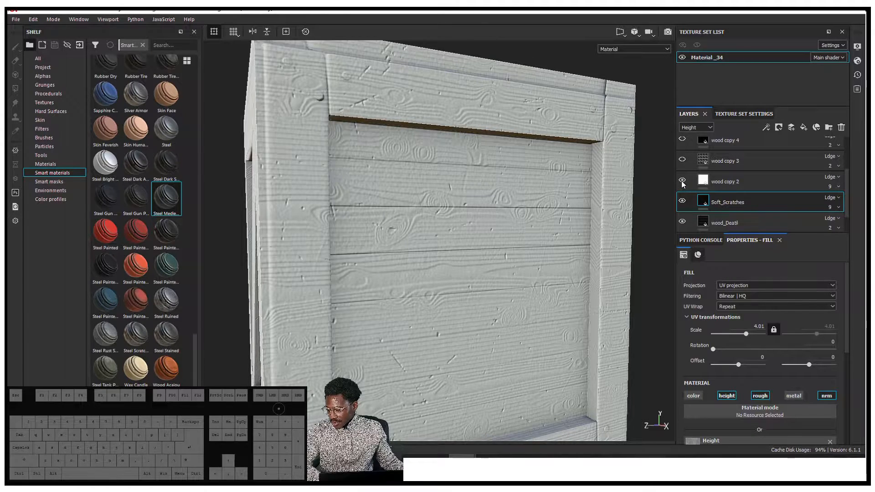
{"action": "double_click", "coordinate": [729, 181]}
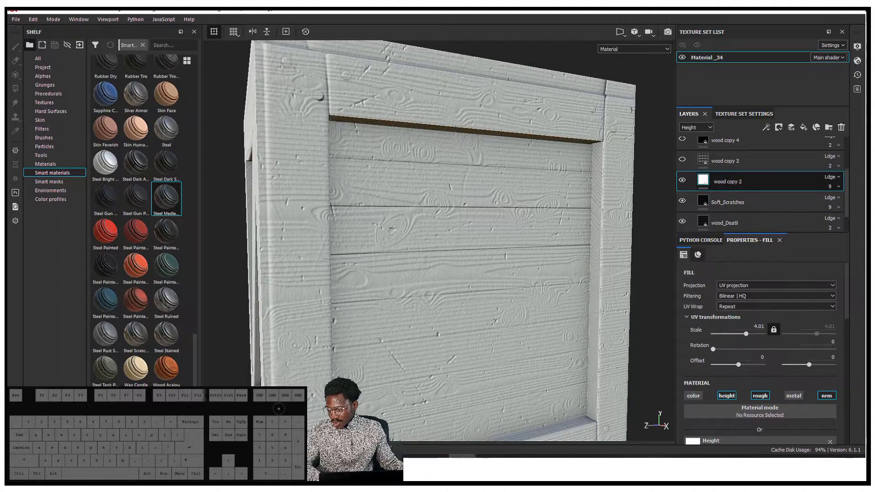
{"action": "left_click_drag", "start_coordinate": [742, 181], "coordinate": [721, 182]}
{"action": "type", "text": "_p"}
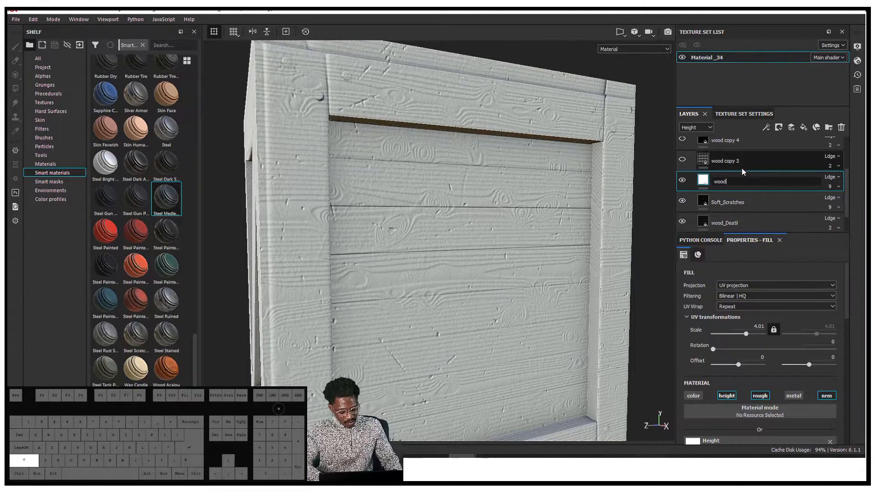
{"action": "type", "text": "itt"}
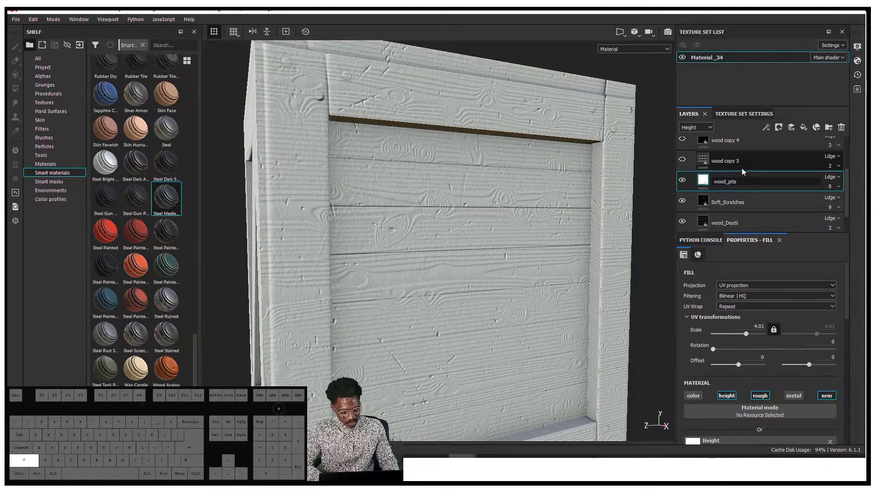
{"action": "type", "text": "_Dings"}
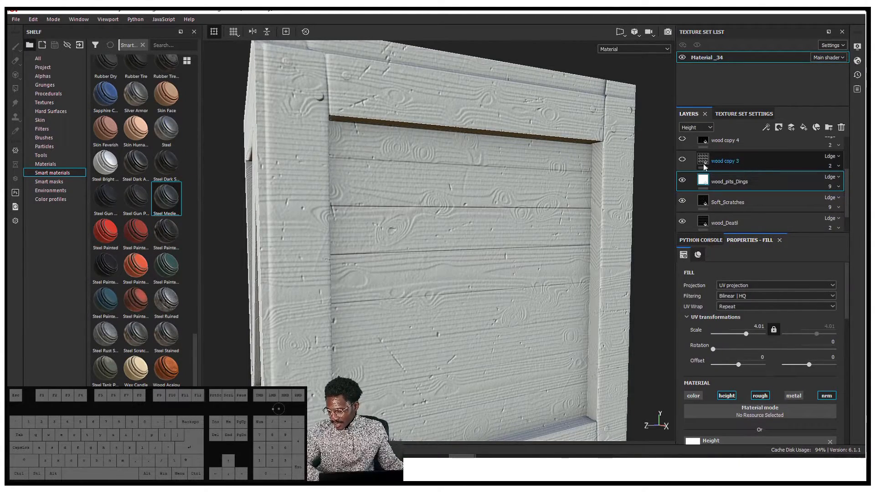
Step: Show wood copy 3 alone by hiding wood_pits_Dings, Soft_Scratches and wood_Deatil
{"action": "left_click", "coordinate": [680, 165]}
{"action": "left_click", "coordinate": [682, 201]}
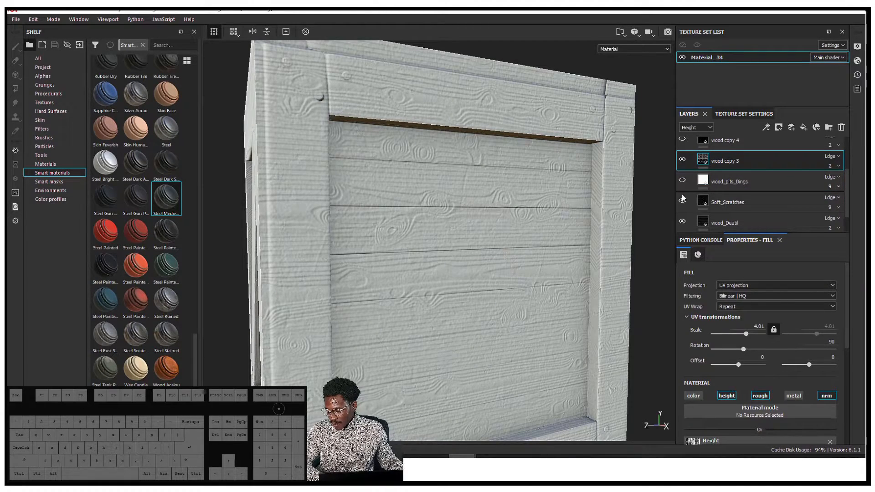
{"action": "left_click", "coordinate": [682, 222]}
{"action": "scroll", "coordinate": [693, 210], "scroll_direction": "down", "scroll_amount": 1}
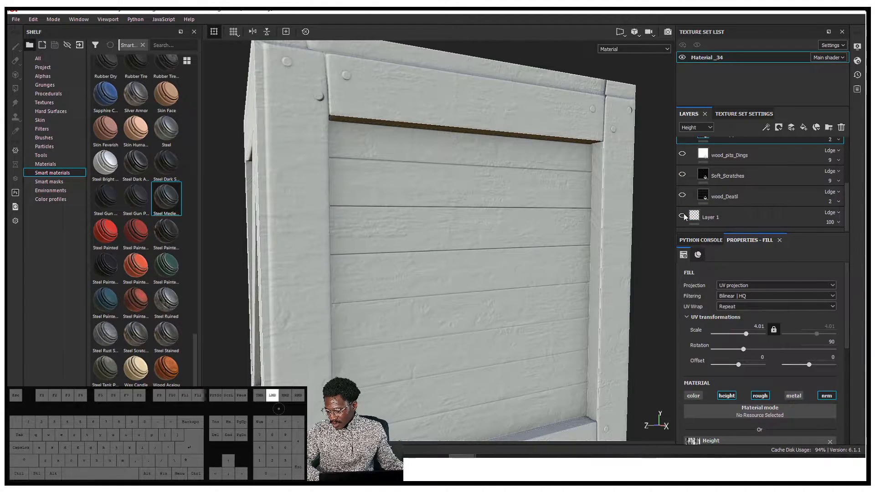
{"action": "scroll", "coordinate": [728, 174], "scroll_direction": "up", "scroll_amount": 4}
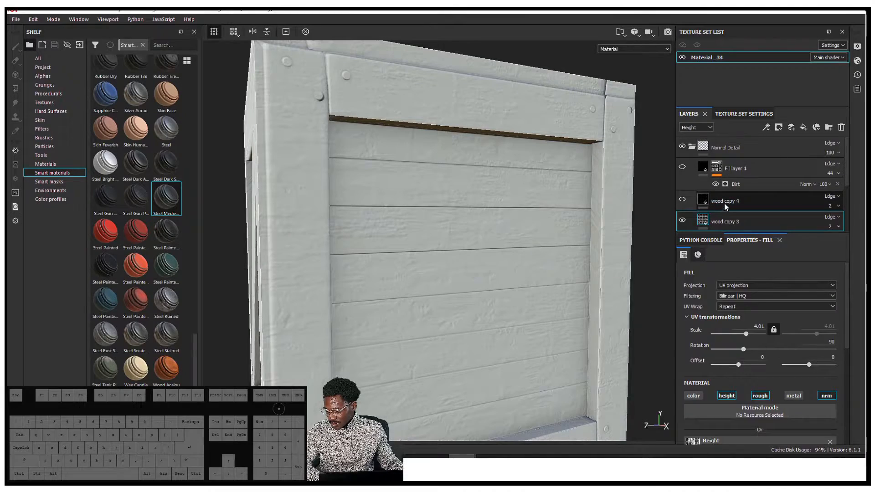
Step: Inspect the uneven relief on the side planks and rename wood copy 3 as wood_warp
{"action": "double_click", "coordinate": [725, 221]}
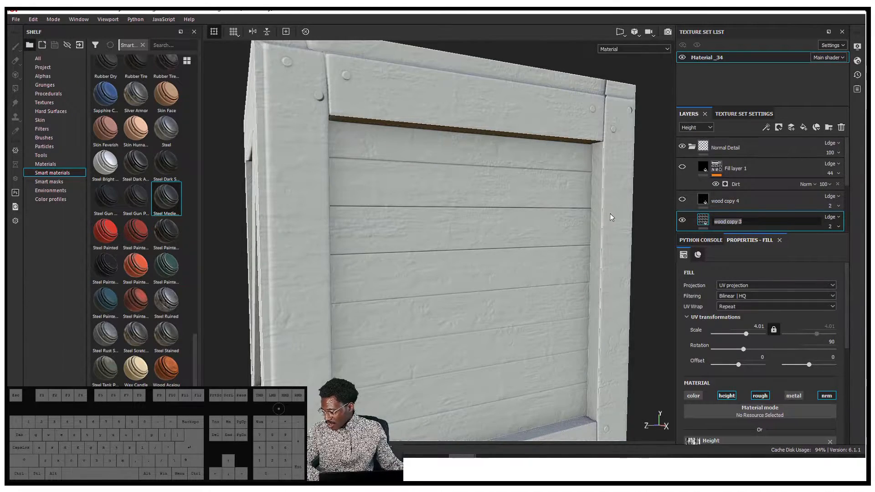
{"action": "left_click_drag", "start_coordinate": [578, 217], "coordinate": [631, 283], "text": "alt"}
{"action": "double_click", "coordinate": [724, 224]}
{"action": "left_click", "coordinate": [742, 222]}
{"action": "left_click_drag", "start_coordinate": [743, 222], "coordinate": [739, 222]}
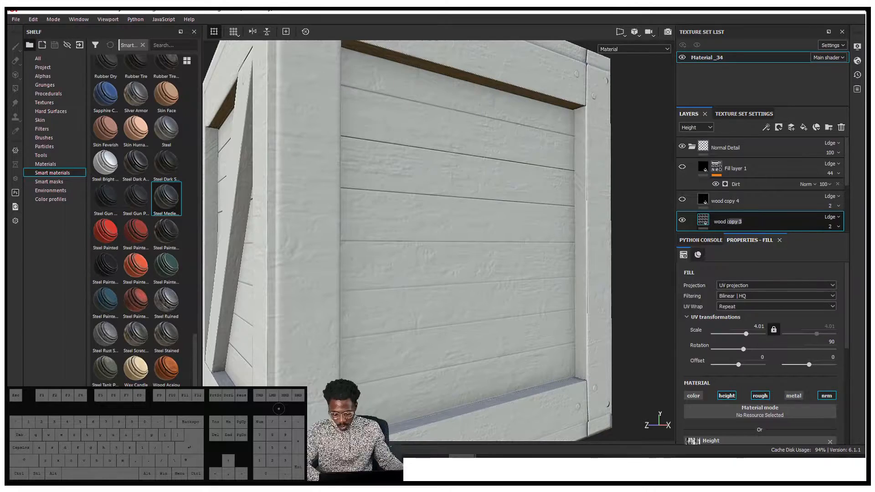
{"action": "key", "text": "BackSpace"}
{"action": "type", "text": "_warp"}
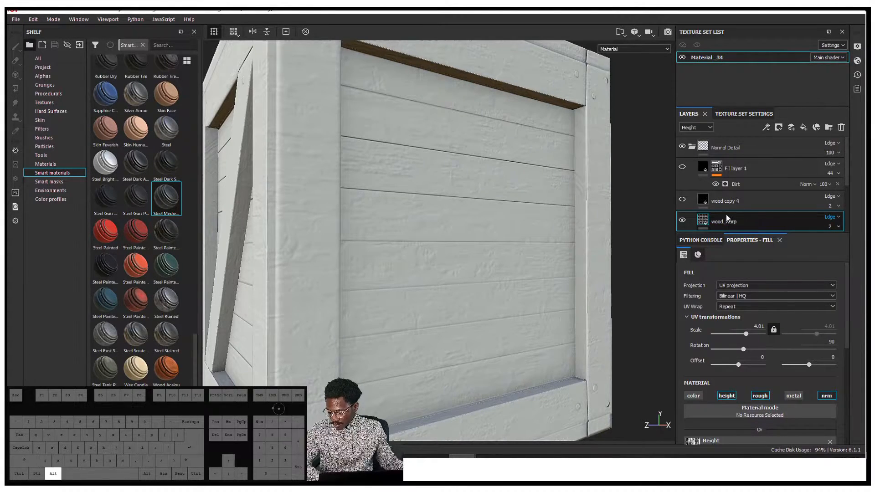
{"action": "key", "text": "Return"}
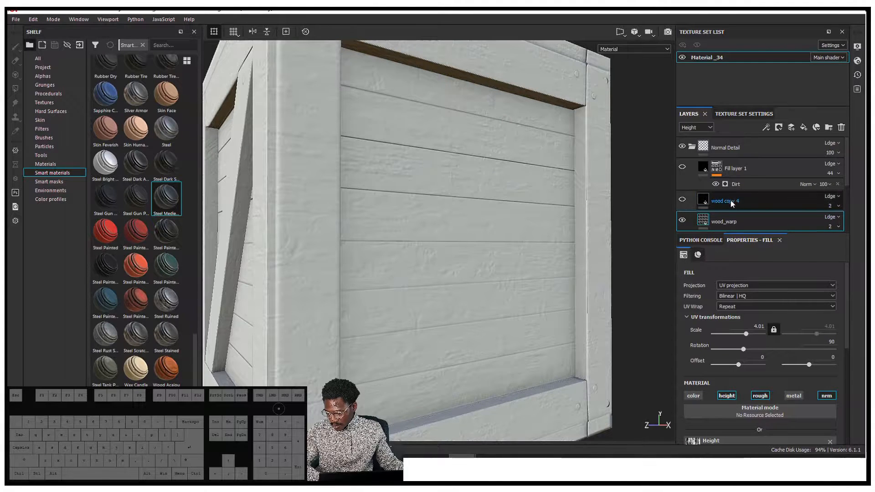
Step: Isolate wood copy 4 by hiding wood_warp, inspect its relief up close, and rename it as Wood_Dirt1
{"action": "left_click", "coordinate": [681, 204]}
{"action": "left_click", "coordinate": [683, 199]}
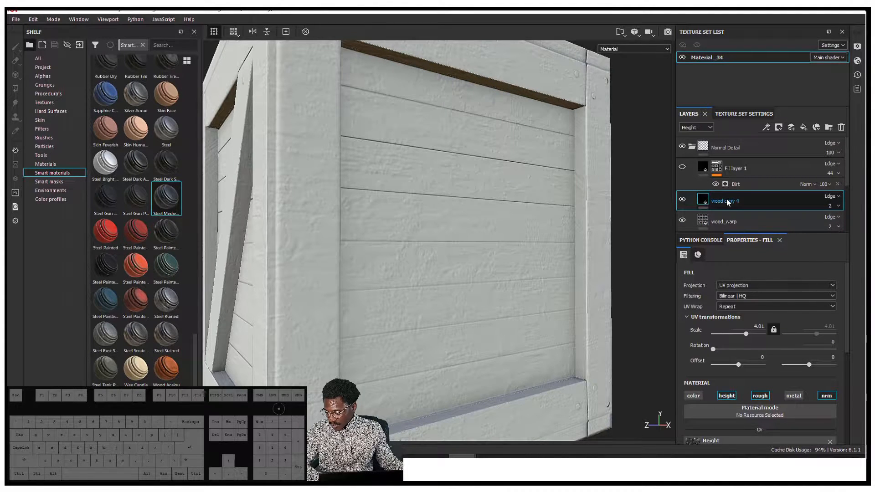
{"action": "left_click_drag", "start_coordinate": [647, 219], "coordinate": [655, 197], "text": "alt"}
{"action": "left_click_drag", "start_coordinate": [556, 208], "coordinate": [721, 205], "text": "alt"}
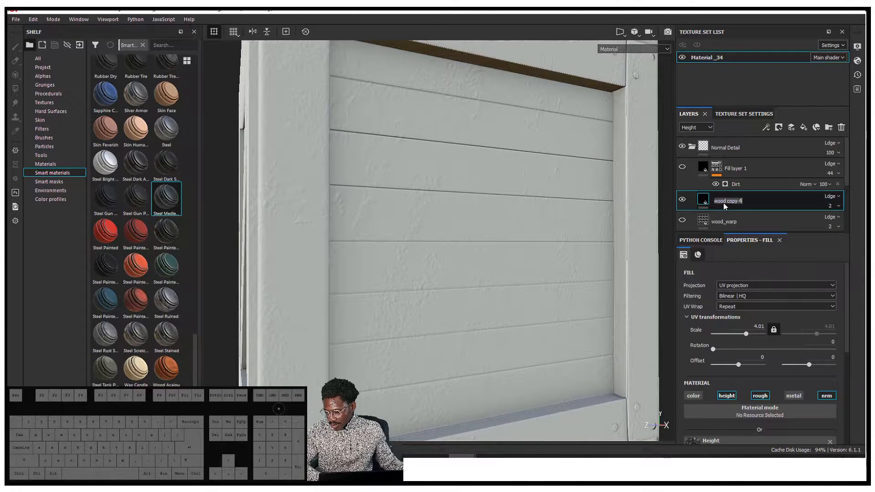
{"action": "left_click_drag", "start_coordinate": [328, 210], "coordinate": [372, 221], "text": "alt"}
{"action": "double_click", "coordinate": [725, 201]}
{"action": "type", "text": "Wood_Dirt1"}
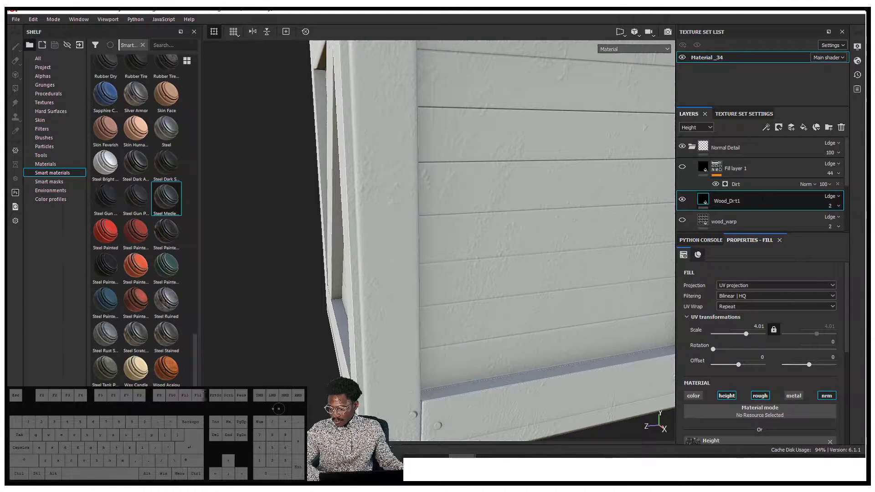
Step: Hide Wood_Dirt1, show the dirt-masked Fill layer 1 on the crate, and rename that layer as Wood-Damage
{"action": "left_click", "coordinate": [731, 224]}
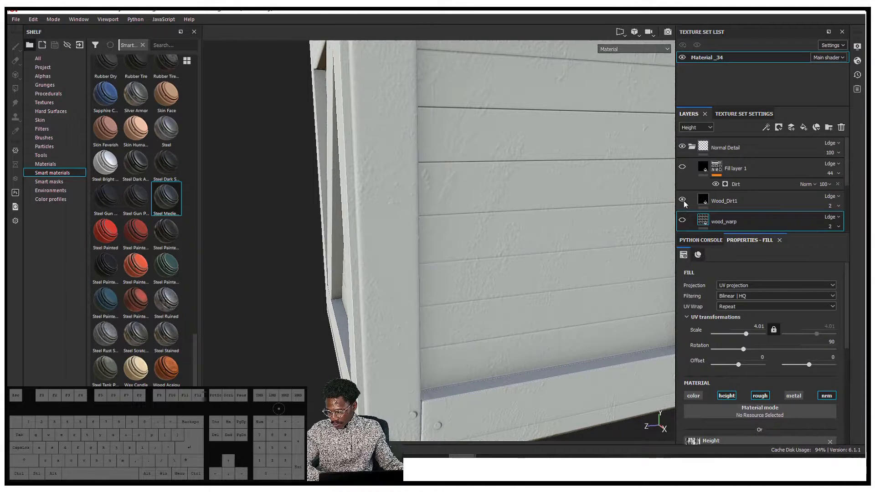
{"action": "mouse_move", "coordinate": [606, 170]}
{"action": "left_mouse_down", "text": "alt"}
{"action": "mouse_move", "coordinate": [503, 146]}
{"action": "mouse_move", "coordinate": [599, 163]}
{"action": "mouse_move", "coordinate": [501, 173]}
{"action": "left_mouse_up", "text": "alt"}
{"action": "scroll", "coordinate": [501, 172], "scroll_direction": "down", "scroll_amount": 6}
{"action": "left_click", "coordinate": [739, 171]}
{"action": "double_click", "coordinate": [738, 169]}
{"action": "type", "text": "Wo"}
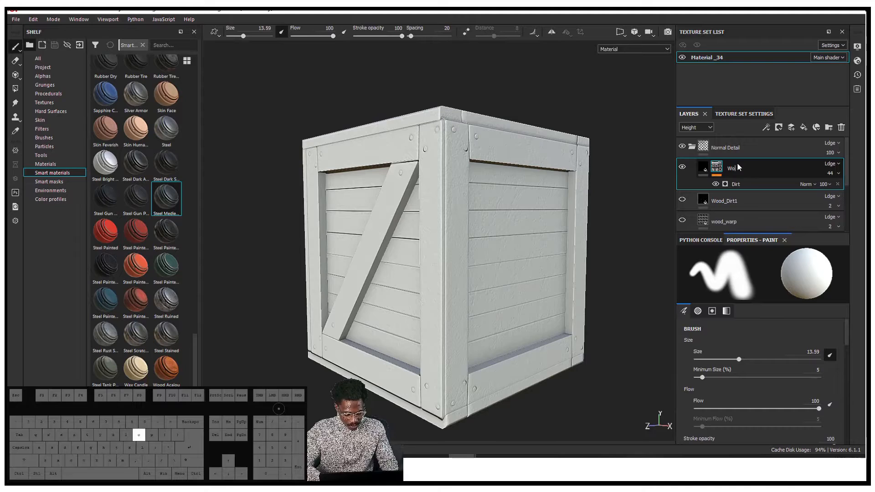
{"action": "type", "text": "od-Dam"}
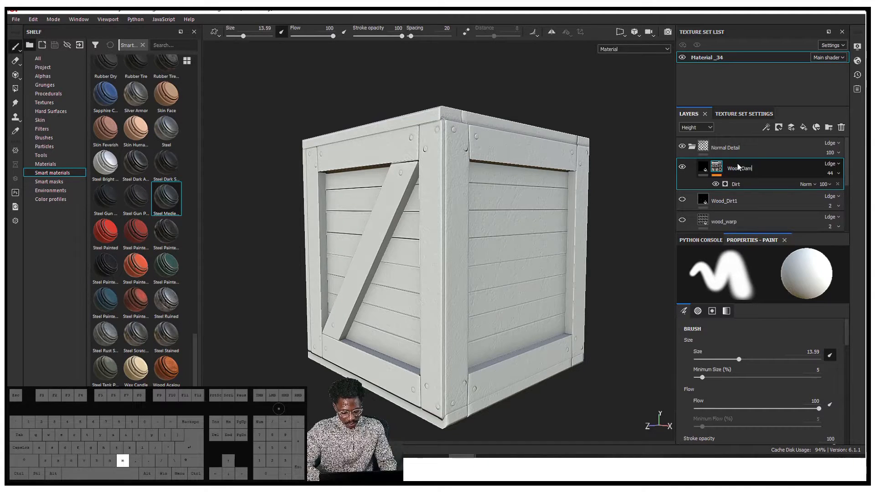
{"action": "type", "text": "age"}
{"action": "key", "text": "Return"}
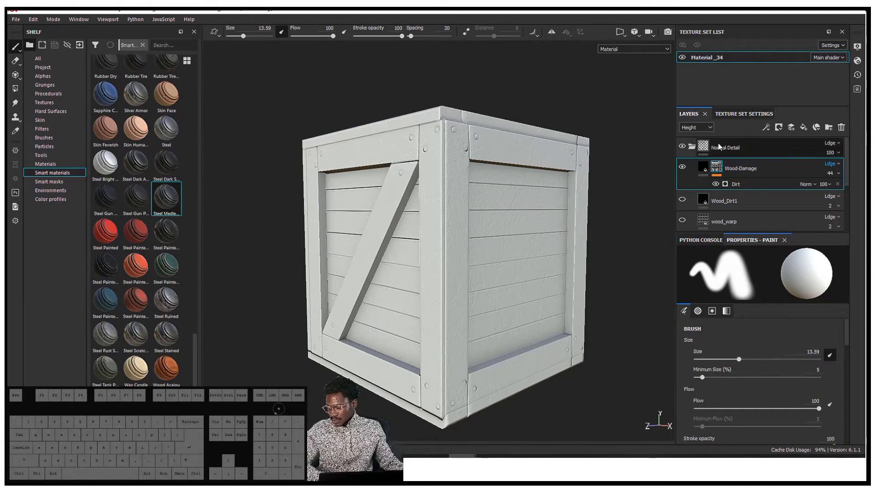
Step: Show all the hidden wood layers inside the Normal Detail folder again, from Wood_Dirt1 down to wood_Deatil
{"action": "scroll", "coordinate": [685, 219], "scroll_direction": "down", "scroll_amount": 3}
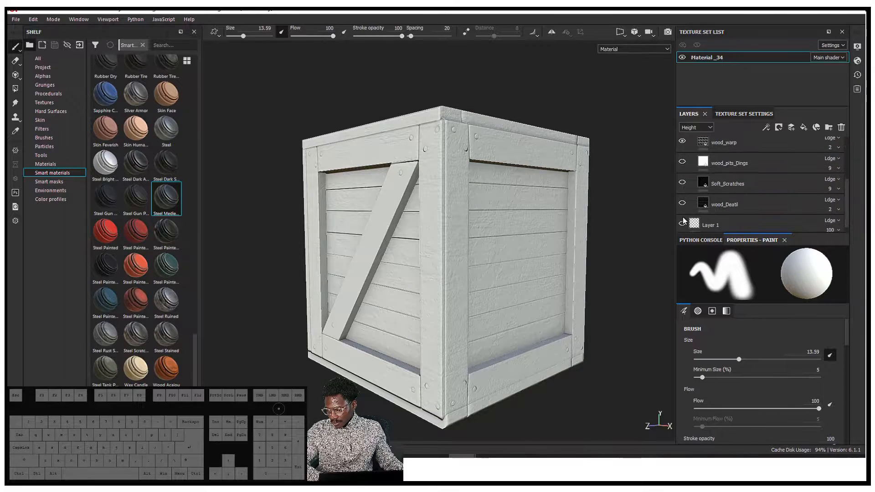
{"action": "left_click", "coordinate": [683, 201]}
{"action": "left_click", "coordinate": [683, 220]}
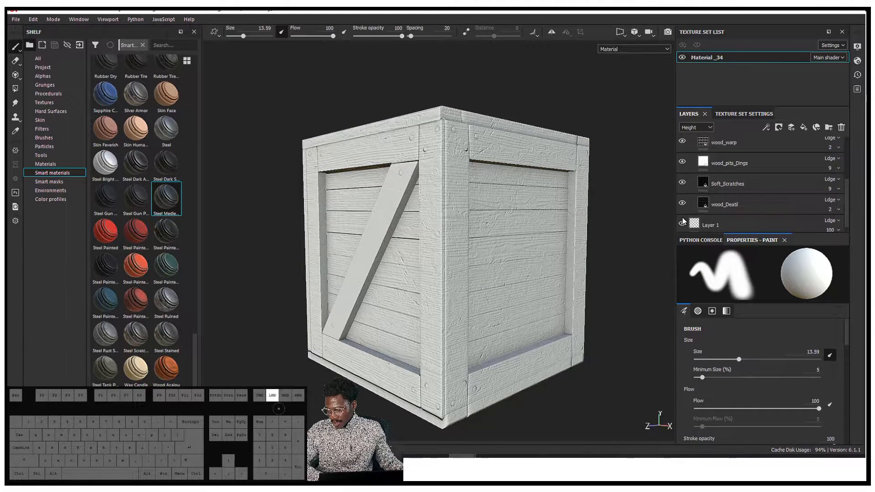
Step: Delete the empty Layer 1 beneath wood_Deatil and collapse the Normal Detail folder
{"action": "left_click", "coordinate": [743, 228]}
{"action": "key", "text": "Delete"}
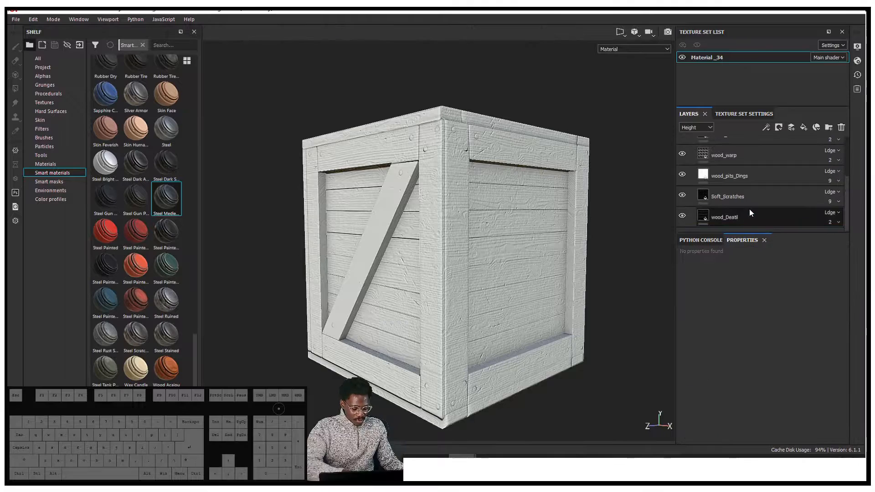
{"action": "scroll", "coordinate": [721, 196], "scroll_direction": "up", "scroll_amount": 3}
{"action": "left_click", "coordinate": [693, 149]}
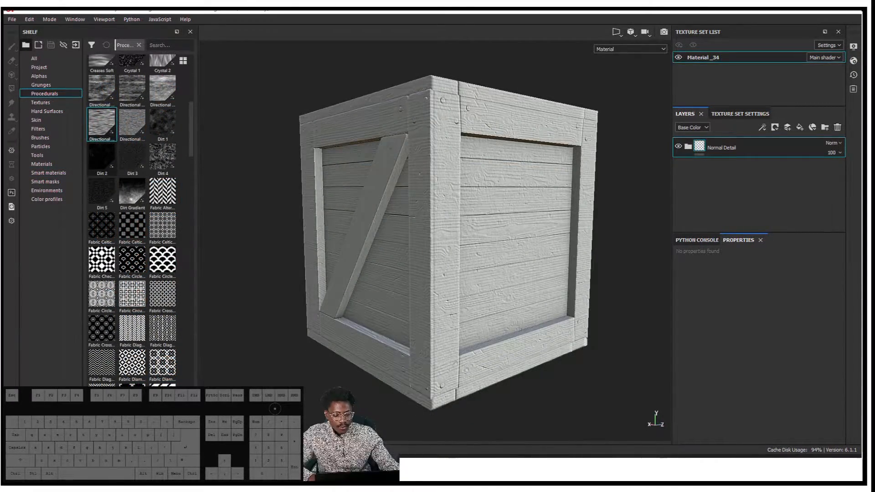
Step: Add a fill layer above the Normal Detail folder and set its base color to a dark reddish brown
{"action": "left_click_drag", "start_coordinate": [421, 223], "coordinate": [537, 213], "text": "alt"}
{"action": "scroll", "coordinate": [461, 189], "scroll_direction": "down", "scroll_amount": 2}
{"action": "scroll", "coordinate": [459, 195], "scroll_direction": "up", "scroll_amount": 4}
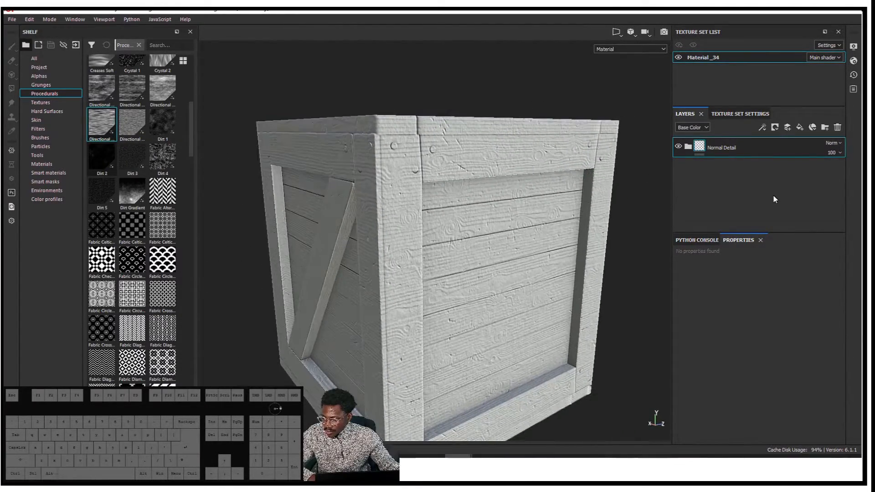
{"action": "right_click", "coordinate": [735, 167]}
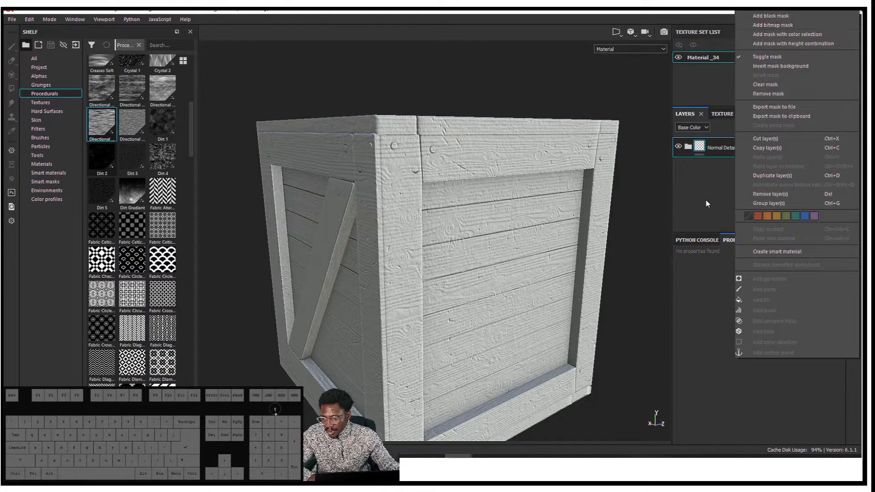
{"action": "left_click", "coordinate": [707, 201]}
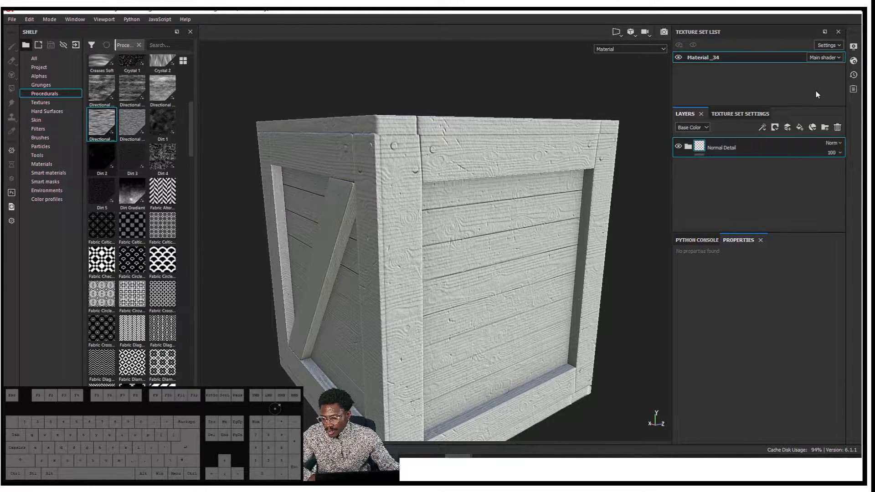
{"action": "left_click", "coordinate": [799, 128]}
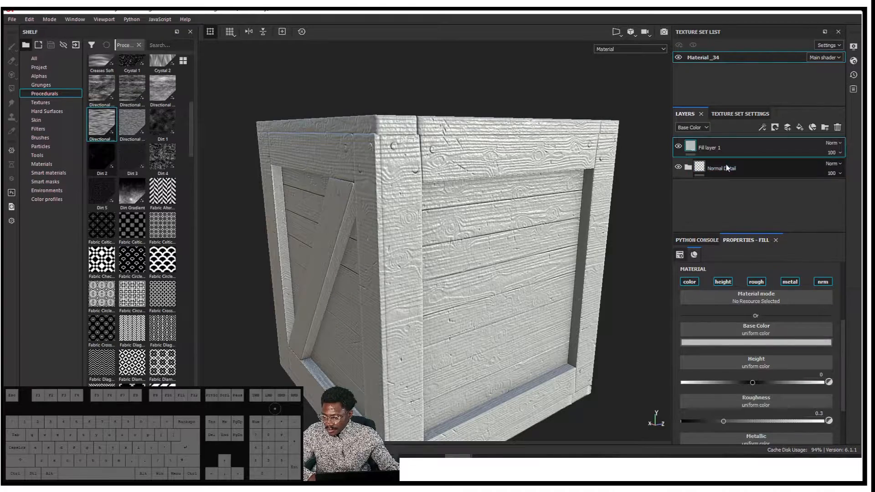
{"action": "left_click", "coordinate": [734, 343]}
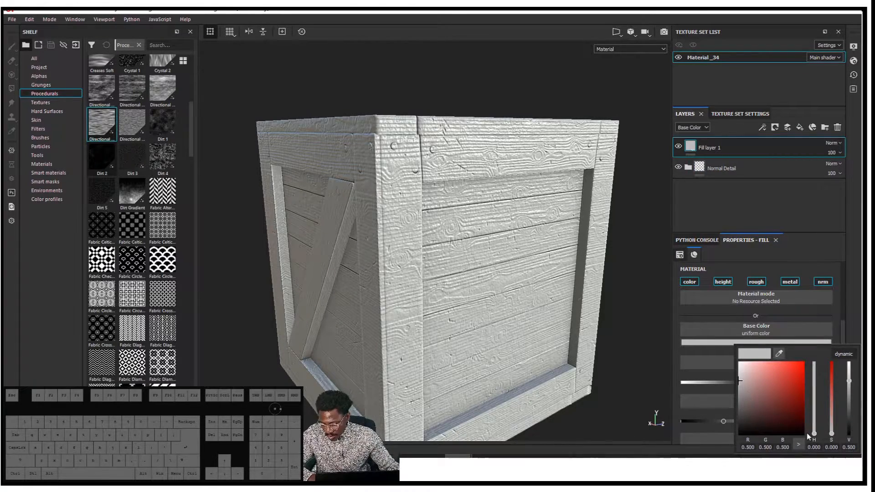
{"action": "left_click_drag", "start_coordinate": [799, 427], "coordinate": [789, 416]}
{"action": "left_click_drag", "start_coordinate": [814, 428], "coordinate": [815, 433]}
{"action": "left_click_drag", "start_coordinate": [762, 407], "coordinate": [761, 414]}
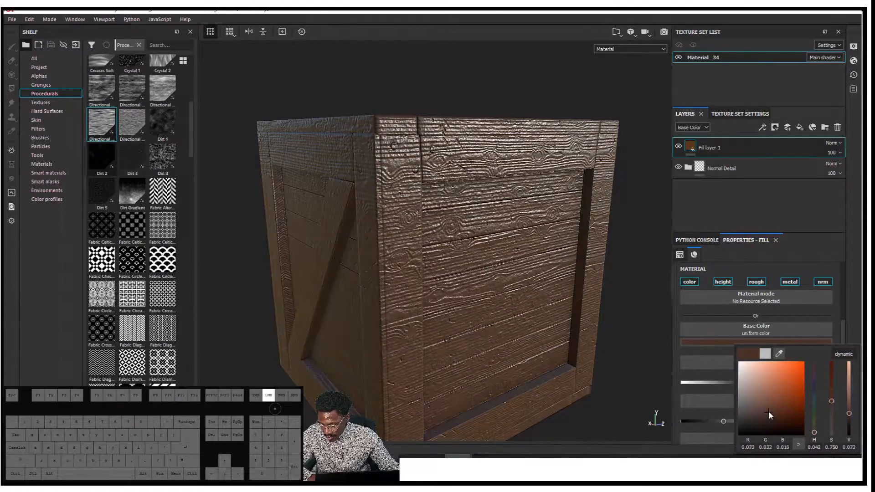
Step: Set the brown fill layer's roughness to 1 and check the matte surface on the crate
{"action": "middle_click_drag", "start_coordinate": [501, 283], "coordinate": [507, 212], "text": "alt"}
{"action": "right_click_drag", "start_coordinate": [508, 212], "coordinate": [570, 224], "text": "shift"}
{"action": "middle_click_drag", "start_coordinate": [559, 269], "coordinate": [549, 254], "text": "alt"}
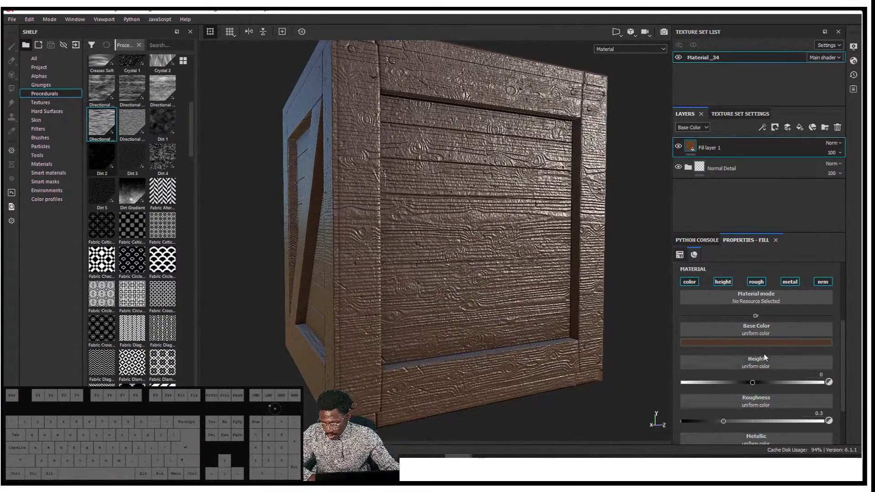
{"action": "scroll", "coordinate": [764, 421], "scroll_direction": "down", "scroll_amount": 1}
{"action": "left_click_drag", "start_coordinate": [722, 395], "coordinate": [855, 393]}
{"action": "left_click_drag", "start_coordinate": [522, 338], "coordinate": [557, 344], "text": "alt"}
{"action": "right_click_drag", "start_coordinate": [554, 331], "coordinate": [555, 309], "text": "shift"}
{"action": "left_click_drag", "start_coordinate": [555, 309], "coordinate": [555, 286], "text": "alt"}
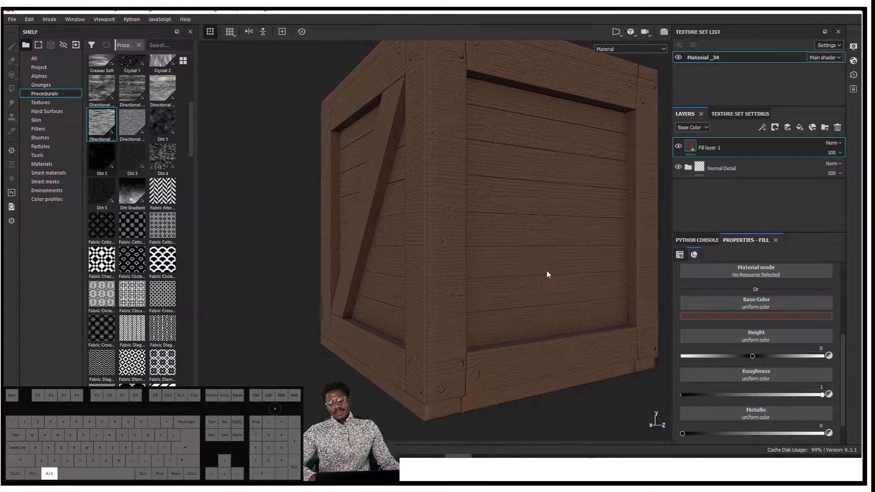
Step: Add a black mask to Fill layer 1
{"action": "middle_click_drag", "start_coordinate": [569, 265], "coordinate": [547, 304], "text": "alt"}
{"action": "left_click_drag", "start_coordinate": [547, 304], "coordinate": [527, 315], "text": "alt"}
{"action": "left_click_drag", "start_coordinate": [512, 274], "coordinate": [520, 232], "text": "alt"}
{"action": "middle_click_drag", "start_coordinate": [520, 232], "coordinate": [518, 239], "text": "alt"}
{"action": "right_click", "coordinate": [722, 144]}
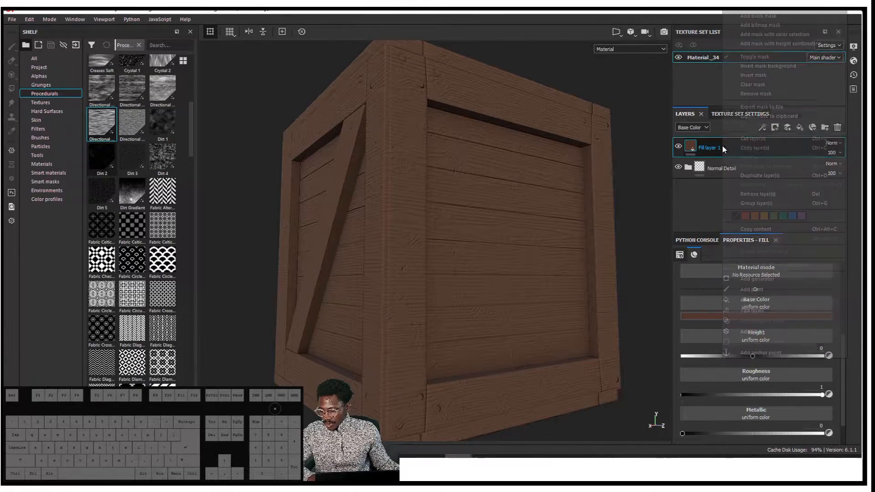
{"action": "left_click", "coordinate": [782, 18]}
{"action": "left_click_drag", "start_coordinate": [542, 209], "coordinate": [566, 210], "text": "alt"}
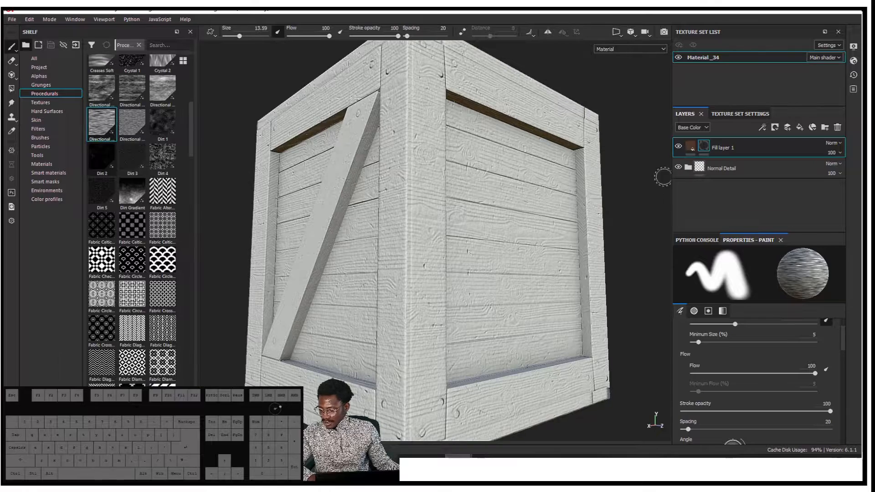
Step: Add a Dirt generator to the mask of Fill layer 1
{"action": "right_click", "coordinate": [704, 151]}
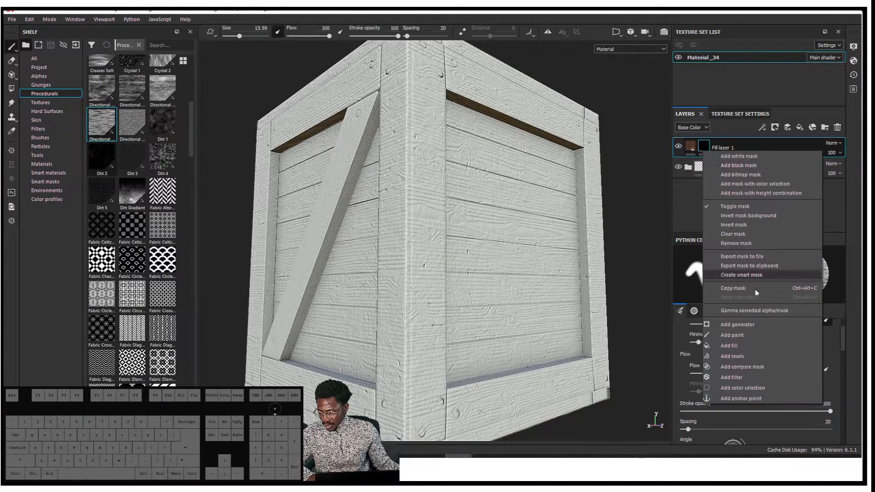
{"action": "left_click", "coordinate": [758, 326]}
{"action": "left_click", "coordinate": [737, 267]}
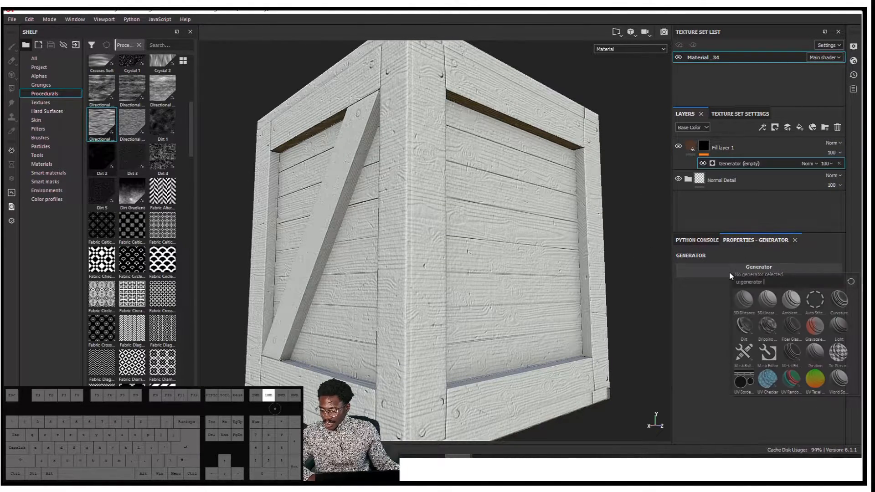
{"action": "left_click", "coordinate": [745, 325]}
{"action": "left_click_drag", "start_coordinate": [456, 274], "coordinate": [553, 248], "text": "alt"}
{"action": "mouse_move", "coordinate": [553, 248]}
{"action": "right_mouse_down", "text": "shift"}
{"action": "mouse_move", "coordinate": [527, 243]}
{"action": "mouse_move", "coordinate": [549, 243]}
{"action": "right_mouse_up", "text": "shift"}
{"action": "left_click_drag", "start_coordinate": [549, 243], "coordinate": [512, 249], "text": "alt"}
{"action": "middle_click_drag", "start_coordinate": [512, 249], "coordinate": [511, 218], "text": "alt"}
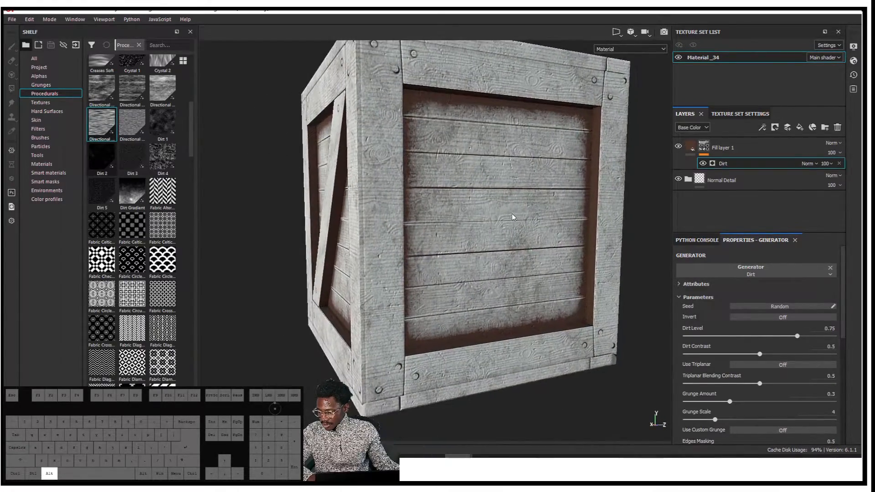
Step: Set the Dirt generator's Dirt Level to 0.67 and slightly lower its Dirt Contrast
{"action": "left_click_drag", "start_coordinate": [512, 218], "coordinate": [479, 221], "text": "alt"}
{"action": "left_click_drag", "start_coordinate": [500, 250], "coordinate": [529, 221], "text": "alt"}
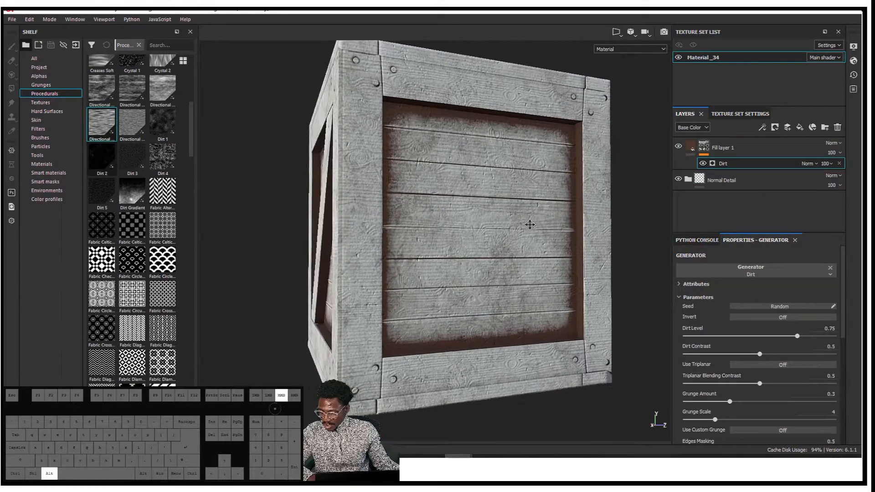
{"action": "mouse_move", "coordinate": [795, 336]}
{"action": "left_mouse_down"}
{"action": "mouse_move", "coordinate": [773, 336]}
{"action": "mouse_move", "coordinate": [788, 337]}
{"action": "left_mouse_up"}
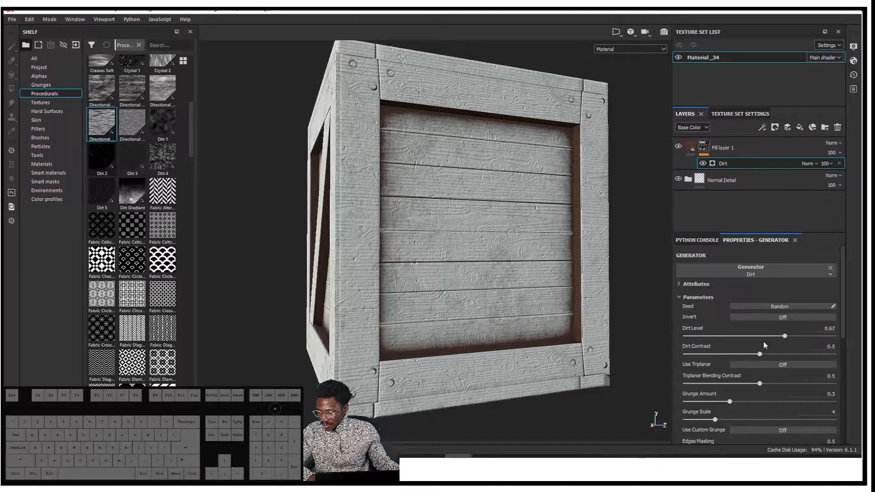
{"action": "left_click_drag", "start_coordinate": [781, 354], "coordinate": [755, 355]}
Step: Inspect the brown dirt buildup in the recesses and across the sides and top of the crate
{"action": "left_click_drag", "start_coordinate": [510, 315], "coordinate": [555, 306], "text": "alt"}
{"action": "scroll", "coordinate": [521, 287], "scroll_direction": "down", "scroll_amount": 3}
{"action": "scroll", "coordinate": [457, 278], "scroll_direction": "up", "scroll_amount": 4}
{"action": "middle_click_drag", "start_coordinate": [555, 307], "coordinate": [543, 297], "text": "alt"}
{"action": "left_click_drag", "start_coordinate": [644, 378], "coordinate": [474, 259], "text": "alt"}
{"action": "left_click_drag", "start_coordinate": [524, 179], "coordinate": [498, 189], "text": "alt"}
{"action": "middle_click_drag", "start_coordinate": [498, 189], "coordinate": [502, 208], "text": "alt"}
{"action": "left_click", "coordinate": [729, 147]}
{"action": "left_click_drag", "start_coordinate": [506, 196], "coordinate": [444, 144], "text": "alt"}
{"action": "left_click_drag", "start_coordinate": [411, 95], "coordinate": [409, 173], "text": "alt"}
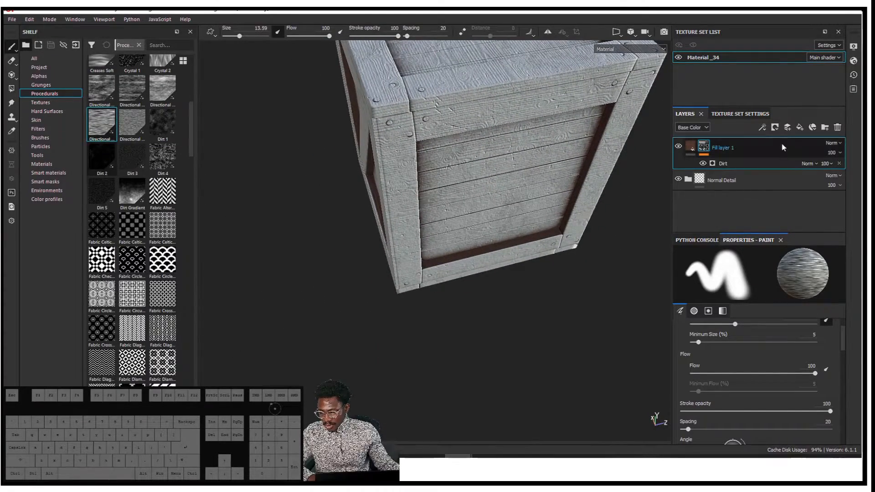
Step: Add a second fill layer on top, rename Fill layer 1 as Dirt, and name the new layer AO
{"action": "left_click", "coordinate": [802, 129]}
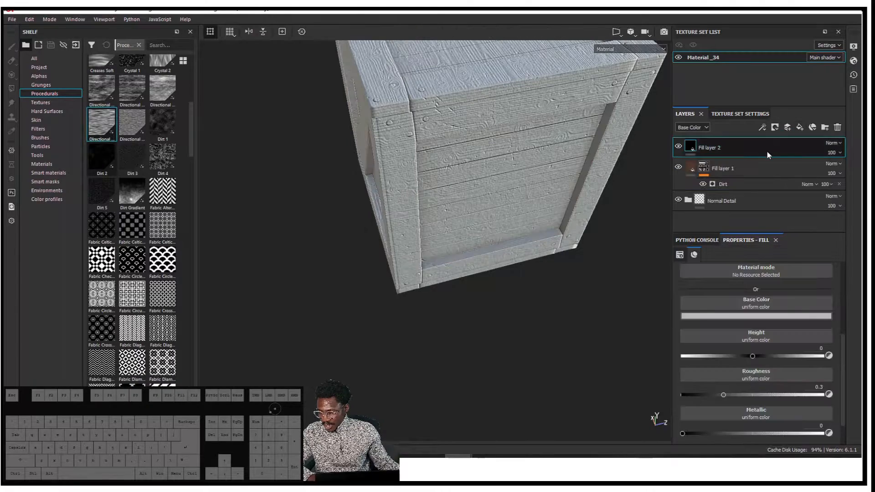
{"action": "left_click_drag", "start_coordinate": [568, 233], "coordinate": [654, 159], "text": "alt"}
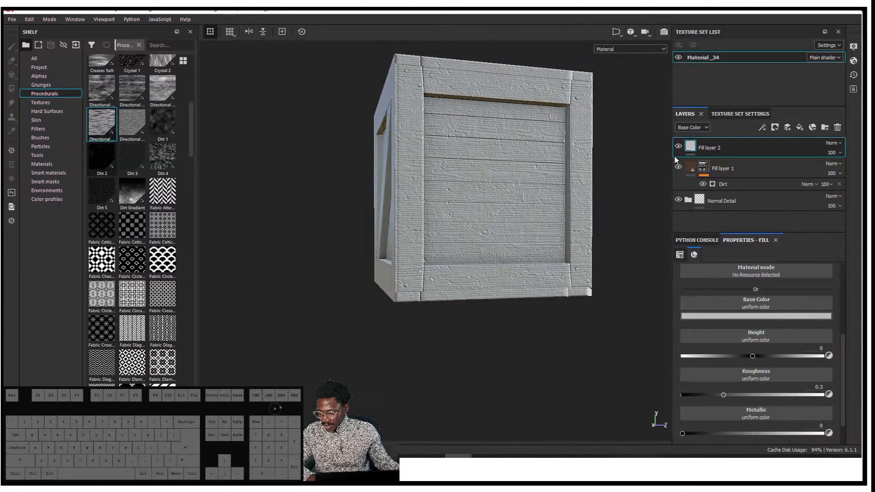
{"action": "double_click", "coordinate": [725, 170]}
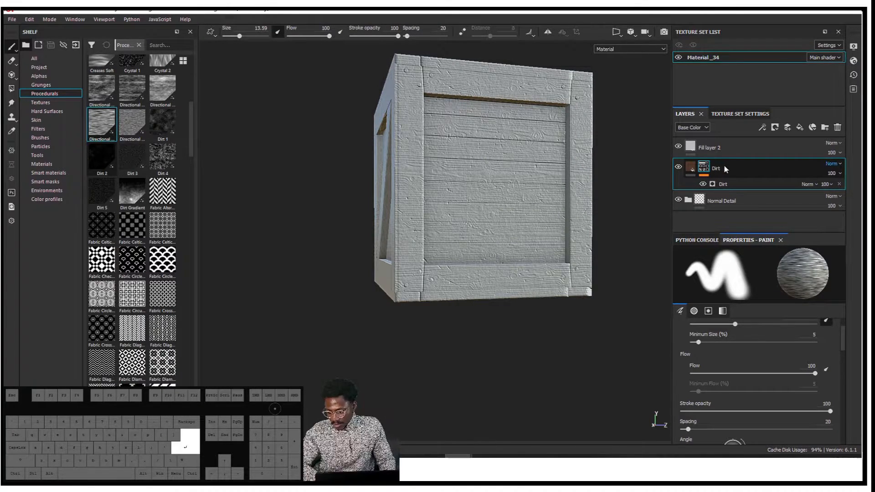
{"action": "double_click", "coordinate": [712, 147]}
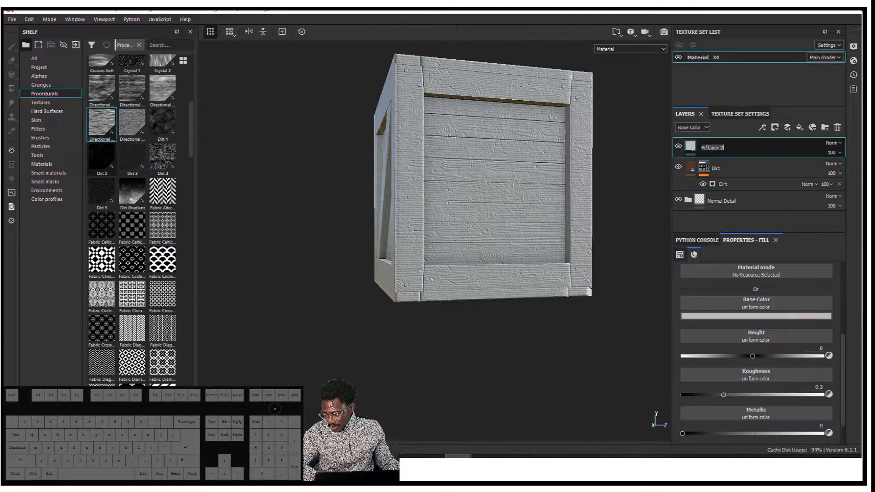
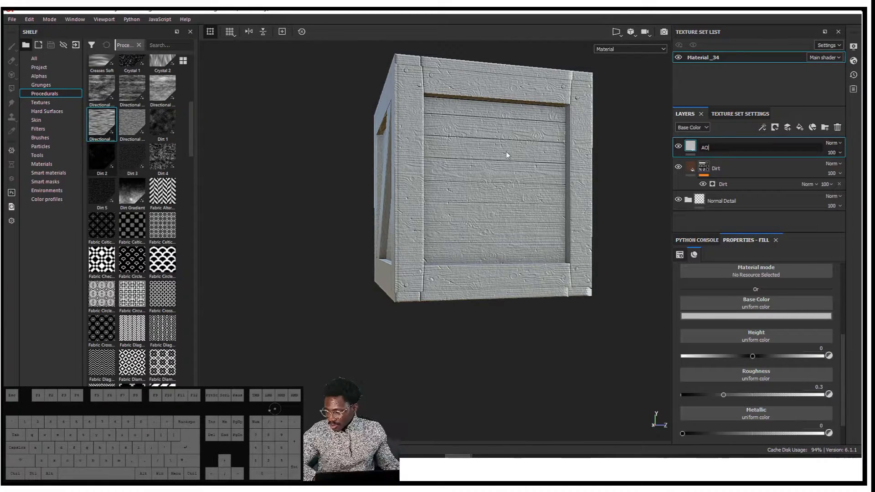
{"action": "left_click_drag", "start_coordinate": [512, 146], "coordinate": [520, 178], "text": "alt"}
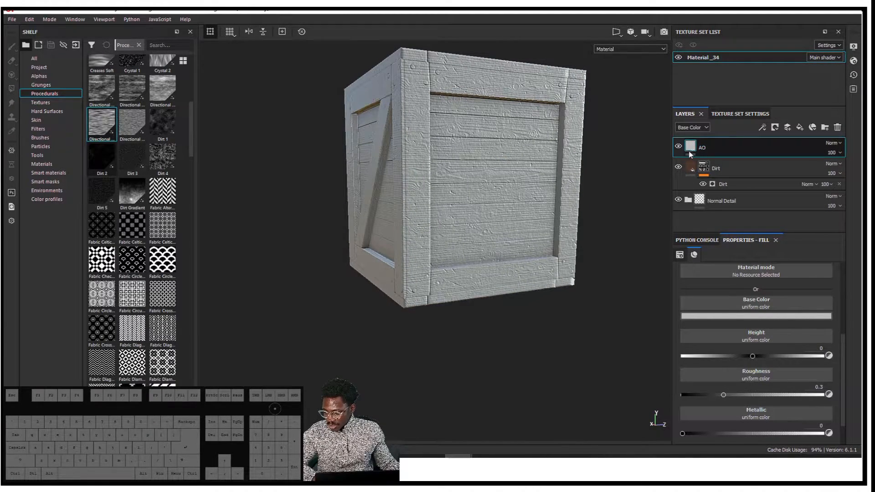
Step: Set the AO layer's base color to a very dark brown with RGB 0.019, 0.004, 0.001
{"action": "left_click", "coordinate": [695, 316]}
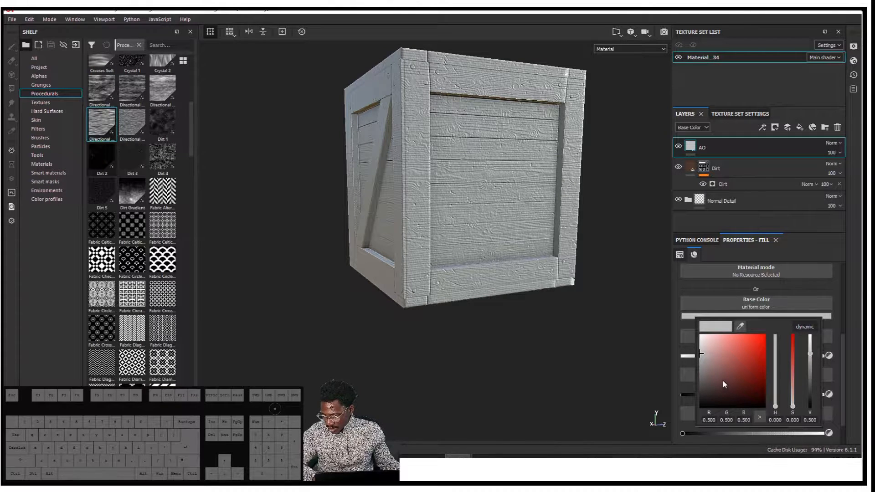
{"action": "left_click_drag", "start_coordinate": [793, 405], "coordinate": [793, 404]}
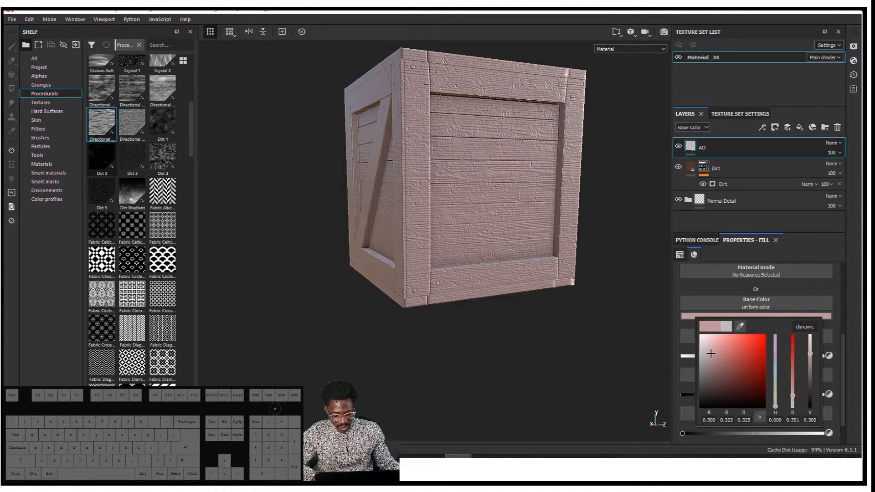
{"action": "left_click", "coordinate": [638, 353]}
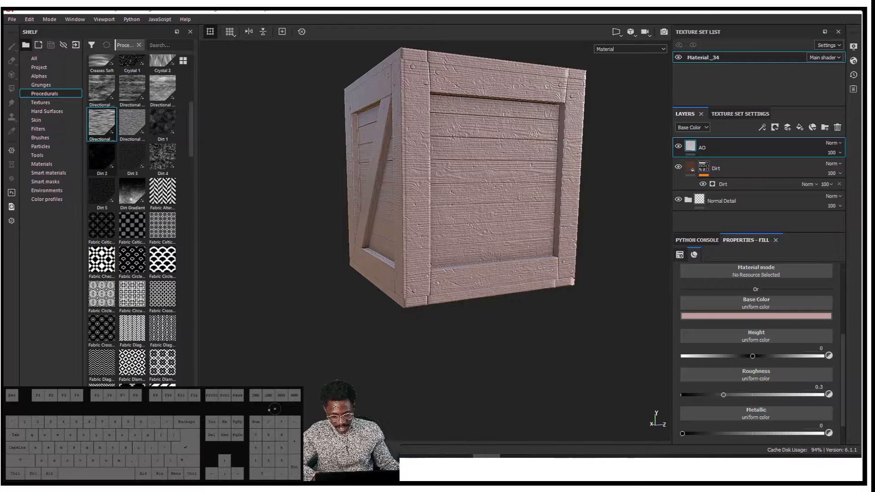
{"action": "left_click", "coordinate": [759, 316]}
{"action": "left_click_drag", "start_coordinate": [792, 321], "coordinate": [874, 266]}
{"action": "left_click_drag", "start_coordinate": [759, 343], "coordinate": [802, 404]}
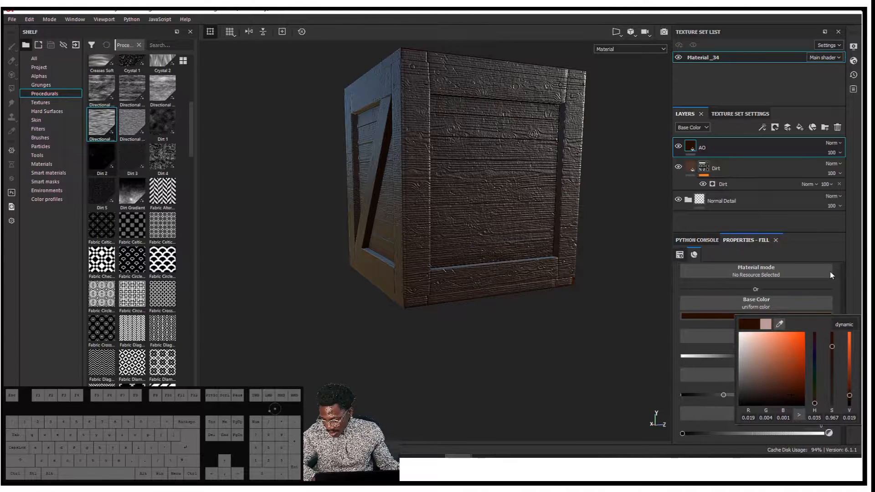
Step: Set the AO layer's roughness to 1
{"action": "scroll", "coordinate": [726, 379], "scroll_direction": "down", "scroll_amount": 2}
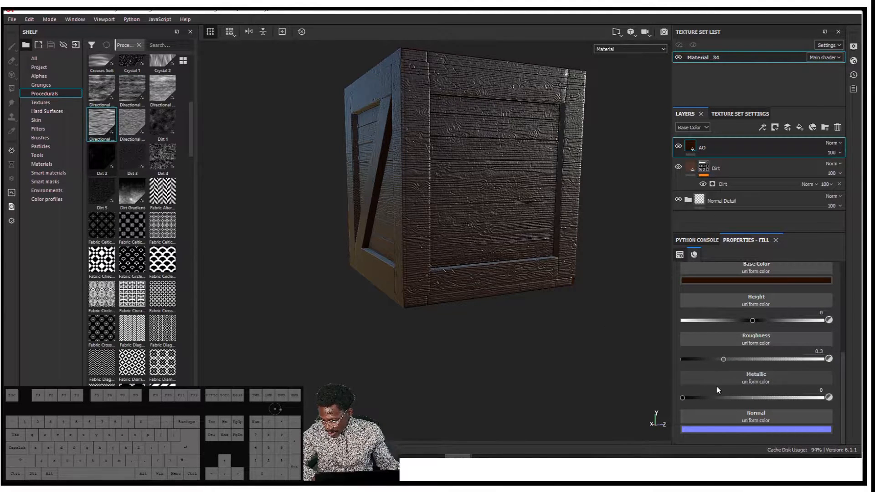
{"action": "left_click_drag", "start_coordinate": [724, 359], "coordinate": [823, 359]}
{"action": "left_click_drag", "start_coordinate": [529, 240], "coordinate": [579, 182], "text": "alt"}
{"action": "middle_click_drag", "start_coordinate": [579, 182], "coordinate": [546, 247], "text": "alt"}
Step: Add a black mask to the AO layer and apply a Curvature generator to that mask
{"action": "right_click", "coordinate": [726, 150]}
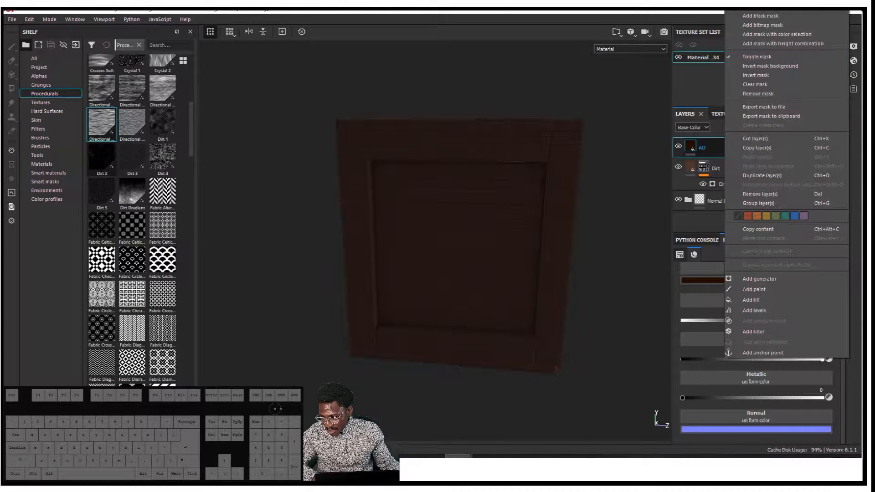
{"action": "left_click_drag", "start_coordinate": [585, 183], "coordinate": [434, 204], "text": "alt"}
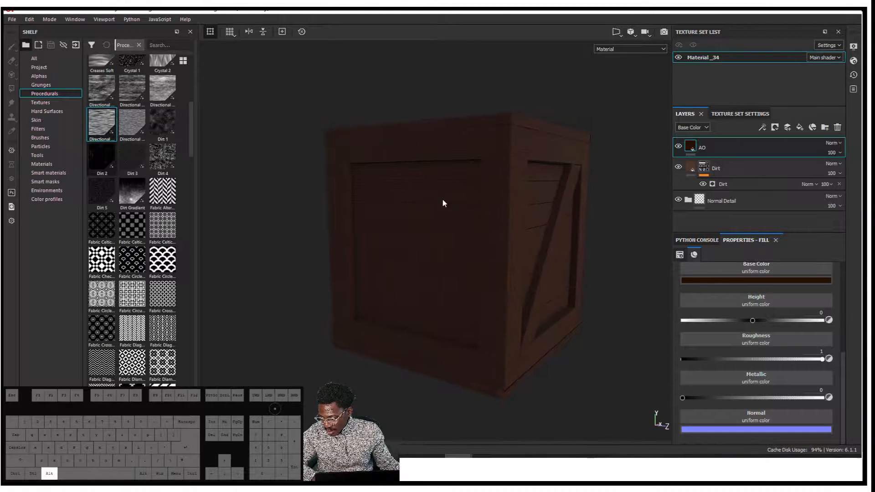
{"action": "right_click", "coordinate": [712, 155]}
{"action": "left_click", "coordinate": [750, 14]}
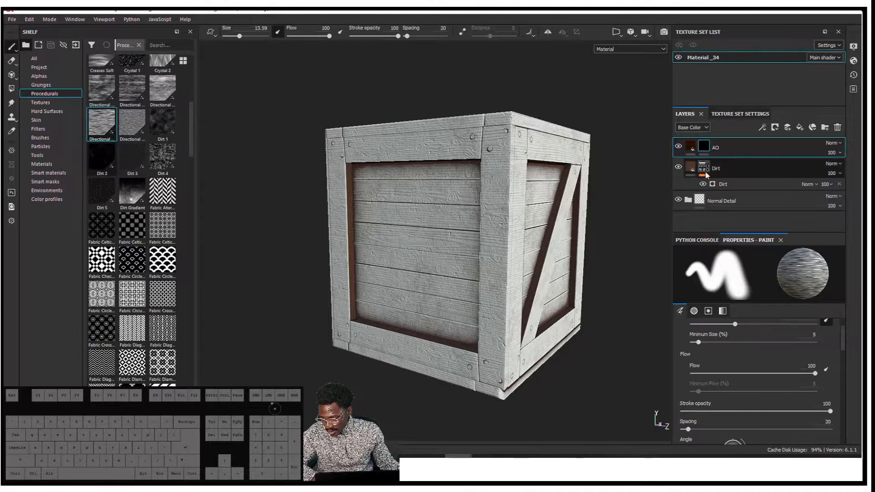
{"action": "right_click", "coordinate": [705, 146]}
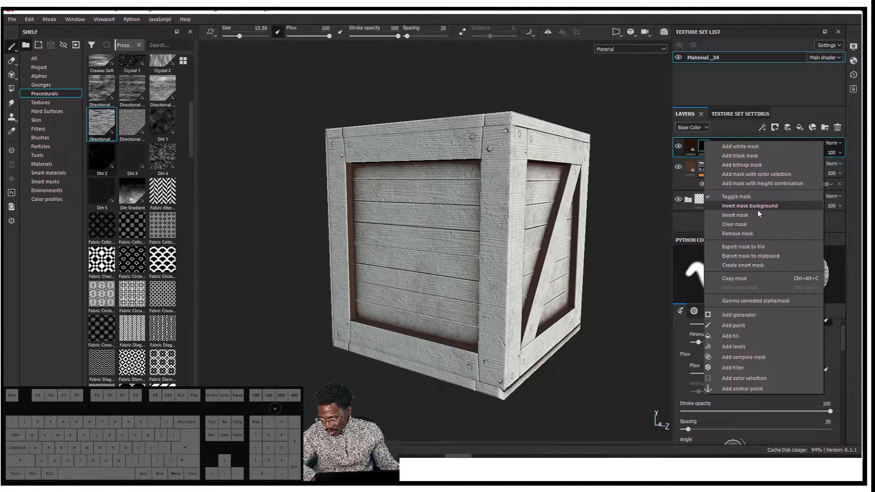
{"action": "left_click", "coordinate": [768, 160]}
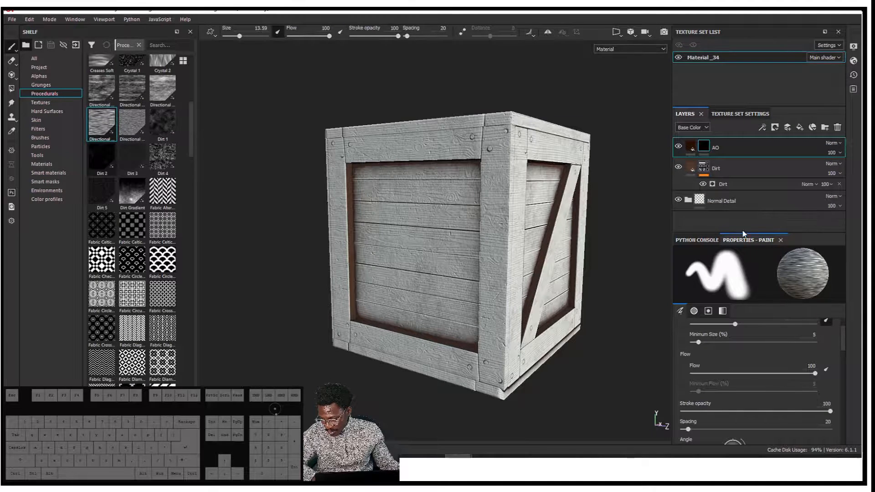
{"action": "right_click", "coordinate": [700, 152]}
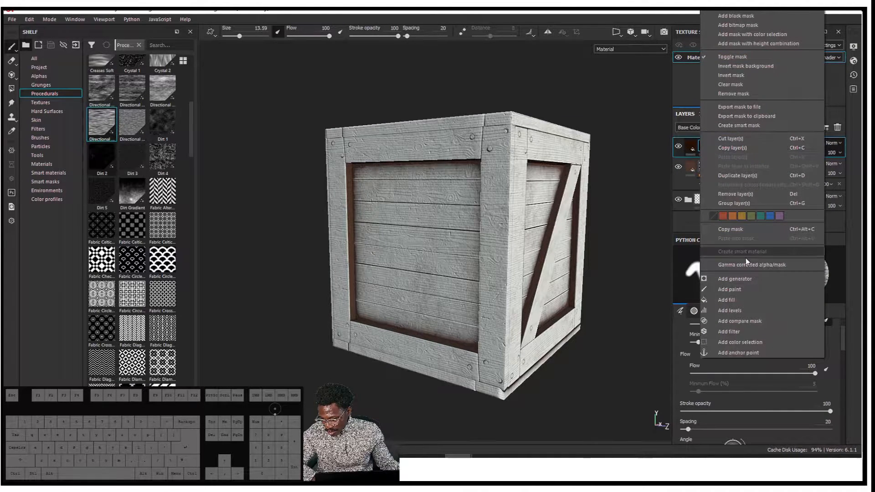
{"action": "left_click", "coordinate": [735, 279]}
{"action": "left_click", "coordinate": [759, 269]}
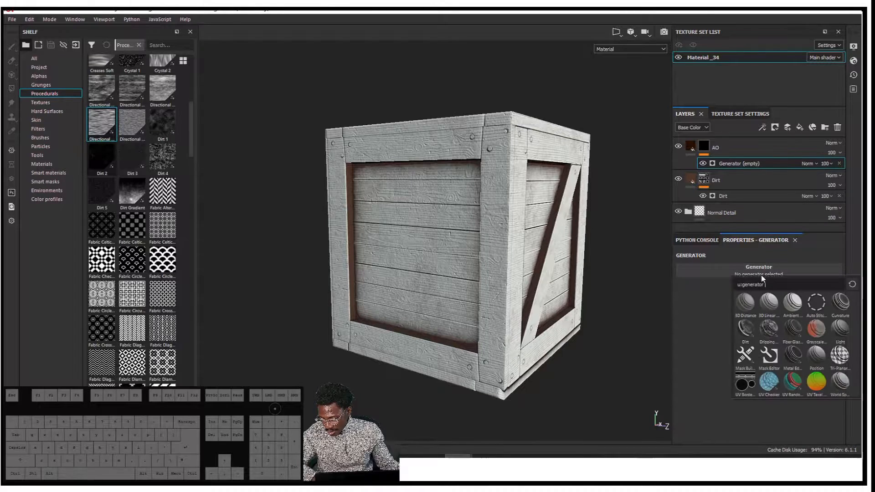
{"action": "left_click", "coordinate": [842, 303]}
Step: Examine how the curvature-masked AO darkens the edges, plank gaps and recesses on all sides of the crate
{"action": "left_click_drag", "start_coordinate": [620, 262], "coordinate": [563, 251], "text": "alt"}
{"action": "middle_click_drag", "start_coordinate": [563, 250], "coordinate": [568, 287], "text": "alt"}
{"action": "left_click_drag", "start_coordinate": [568, 287], "coordinate": [566, 340], "text": "alt"}
{"action": "right_click_drag", "start_coordinate": [558, 262], "coordinate": [626, 251], "text": "shift"}
{"action": "left_click_drag", "start_coordinate": [547, 260], "coordinate": [451, 263], "text": "alt"}
{"action": "middle_click_drag", "start_coordinate": [508, 238], "coordinate": [403, 245], "text": "alt"}
{"action": "left_click_drag", "start_coordinate": [495, 248], "coordinate": [567, 297], "text": "alt"}
{"action": "mouse_move", "coordinate": [579, 289]}
{"action": "right_mouse_down", "text": "alt+shift"}
{"action": "mouse_move", "coordinate": [549, 293]}
{"action": "mouse_move", "coordinate": [573, 279]}
{"action": "right_mouse_up", "text": "alt+shift"}
{"action": "right_click_drag", "start_coordinate": [496, 279], "coordinate": [574, 268], "text": "shift"}
{"action": "middle_click_drag", "start_coordinate": [592, 297], "coordinate": [528, 290], "text": "alt"}
{"action": "scroll", "coordinate": [527, 291], "scroll_direction": "up", "scroll_amount": 5}
{"action": "left_click_drag", "start_coordinate": [526, 292], "coordinate": [519, 267], "text": "alt"}
{"action": "scroll", "coordinate": [503, 276], "scroll_direction": "down", "scroll_amount": 5}
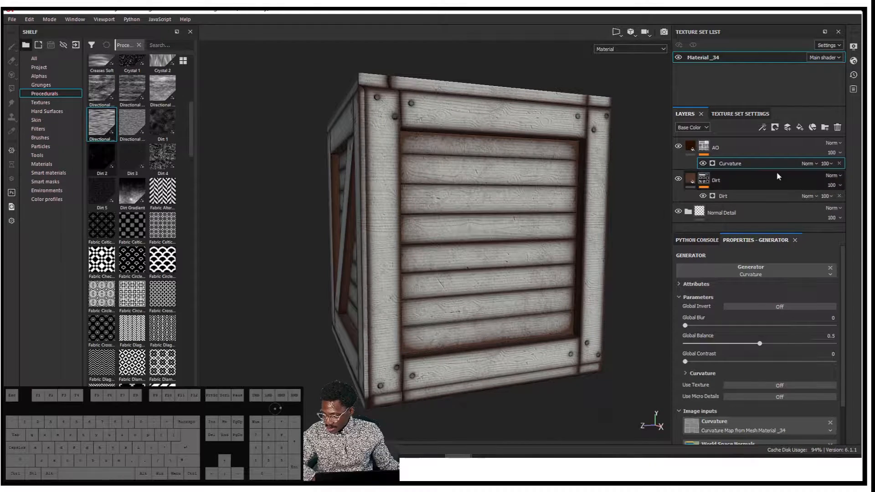
{"action": "left_click", "coordinate": [840, 144]}
{"action": "left_click", "coordinate": [838, 145]}
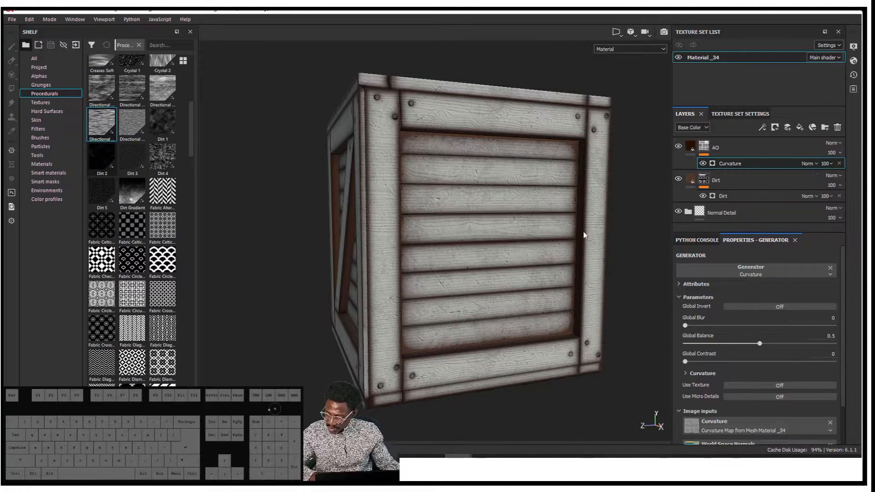
{"action": "left_click_drag", "start_coordinate": [565, 285], "coordinate": [553, 232], "text": "alt"}
{"action": "left_click_drag", "start_coordinate": [600, 101], "coordinate": [619, 264], "text": "alt"}
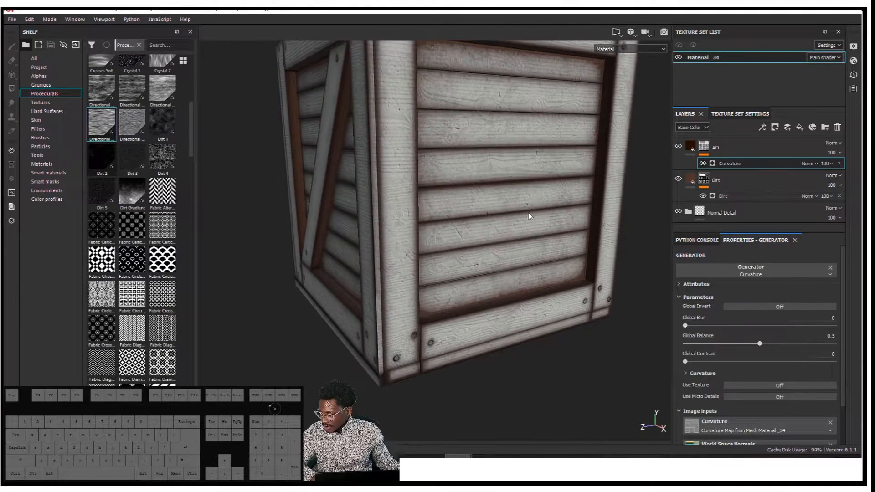
{"action": "scroll", "coordinate": [530, 214], "scroll_direction": "down", "scroll_amount": 3}
{"action": "left_click_drag", "start_coordinate": [543, 212], "coordinate": [538, 213], "text": "alt"}
Step: Set the Curvature generator's Global Balance to 0.11
{"action": "scroll", "coordinate": [748, 336], "scroll_direction": "down", "scroll_amount": 1}
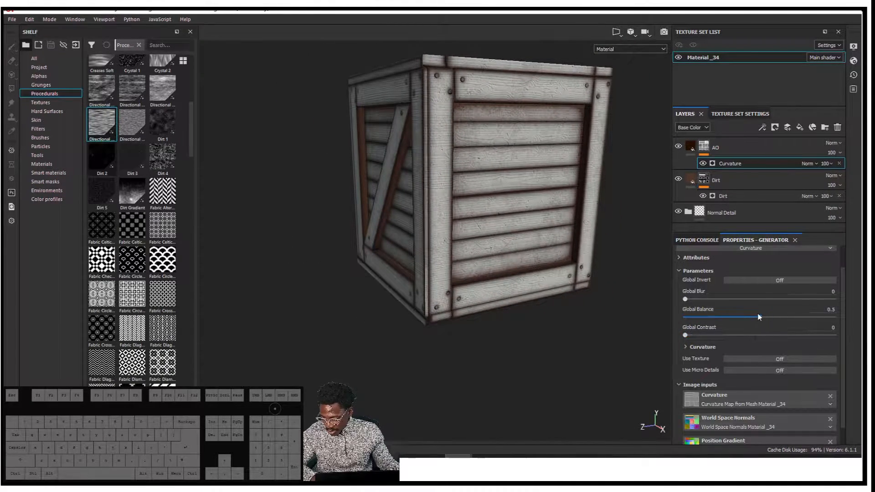
{"action": "mouse_move", "coordinate": [743, 320]}
{"action": "left_mouse_down"}
{"action": "mouse_move", "coordinate": [775, 320]}
{"action": "mouse_move", "coordinate": [702, 325]}
{"action": "left_mouse_up"}
{"action": "middle_click_drag", "start_coordinate": [663, 309], "coordinate": [573, 282], "text": "alt"}
{"action": "left_click_drag", "start_coordinate": [574, 282], "coordinate": [545, 256], "text": "alt"}
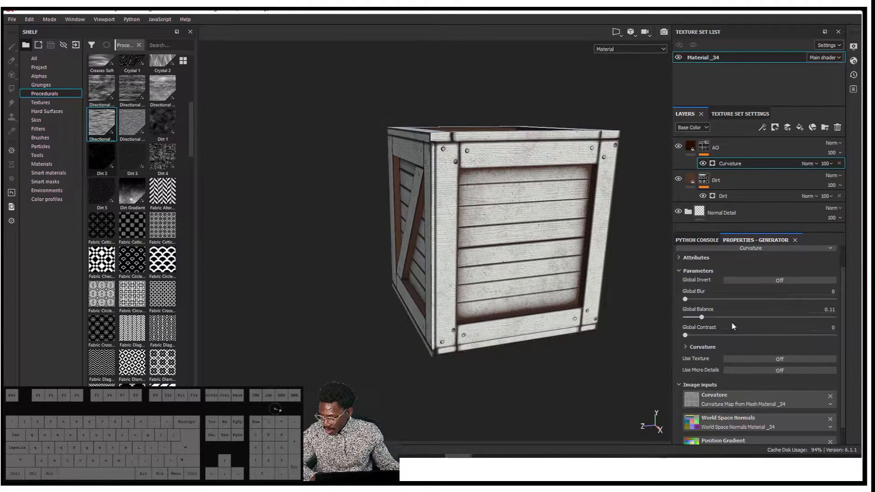
Step: Set the Curvature generator's Fine value to 0.85, Soft to 0.46 and Medium to 0.33
{"action": "scroll", "coordinate": [758, 365], "scroll_direction": "down", "scroll_amount": 1}
{"action": "left_click", "coordinate": [693, 327]}
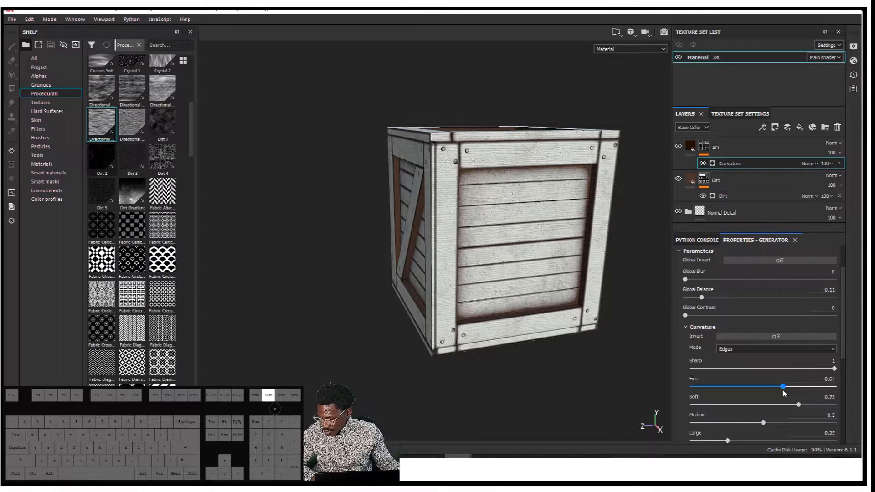
{"action": "left_click_drag", "start_coordinate": [798, 405], "coordinate": [737, 428]}
Step: Examine the adjusted AO shading along the plank gaps and frame edges, and review the remaining Curvature generator parameters
{"action": "left_click_drag", "start_coordinate": [531, 260], "coordinate": [550, 310], "text": "alt"}
{"action": "middle_click_drag", "start_coordinate": [531, 285], "coordinate": [522, 341], "text": "alt"}
{"action": "right_click_drag", "start_coordinate": [574, 237], "coordinate": [502, 233], "text": "shift"}
{"action": "left_click_drag", "start_coordinate": [553, 254], "coordinate": [531, 201], "text": "alt"}
{"action": "middle_click_drag", "start_coordinate": [525, 236], "coordinate": [505, 159], "text": "alt"}
{"action": "left_click_drag", "start_coordinate": [529, 256], "coordinate": [516, 219], "text": "alt"}
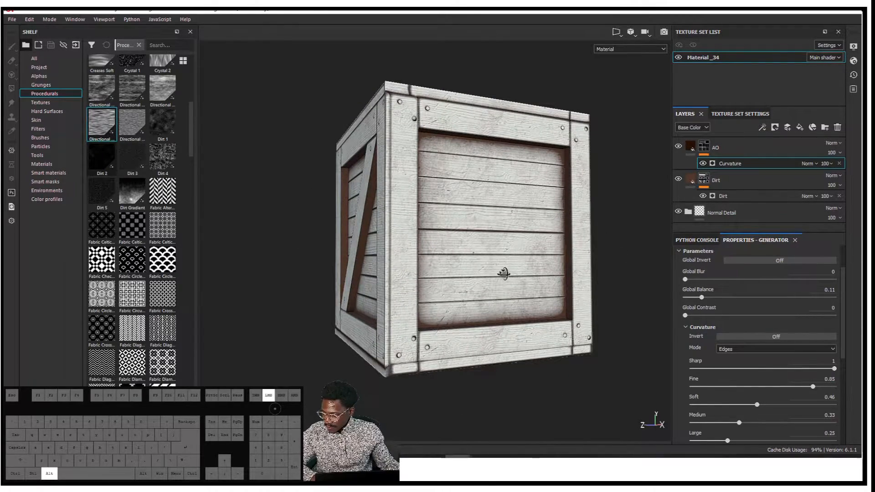
{"action": "left_click_drag", "start_coordinate": [499, 272], "coordinate": [524, 251], "text": "alt"}
{"action": "right_click_drag", "start_coordinate": [527, 241], "coordinate": [530, 236], "text": "shift"}
{"action": "left_click_drag", "start_coordinate": [530, 236], "coordinate": [361, 233], "text": "alt"}
{"action": "left_click_drag", "start_coordinate": [408, 235], "coordinate": [410, 235], "text": "alt"}
{"action": "middle_click_drag", "start_coordinate": [479, 203], "coordinate": [367, 199], "text": "alt"}
{"action": "right_click_drag", "start_coordinate": [367, 199], "coordinate": [474, 212], "text": "shift"}
{"action": "left_click_drag", "start_coordinate": [470, 214], "coordinate": [495, 171], "text": "alt"}
{"action": "left_click_drag", "start_coordinate": [578, 161], "coordinate": [552, 150], "text": "alt"}
{"action": "scroll", "coordinate": [779, 328], "scroll_direction": "down", "scroll_amount": 2}
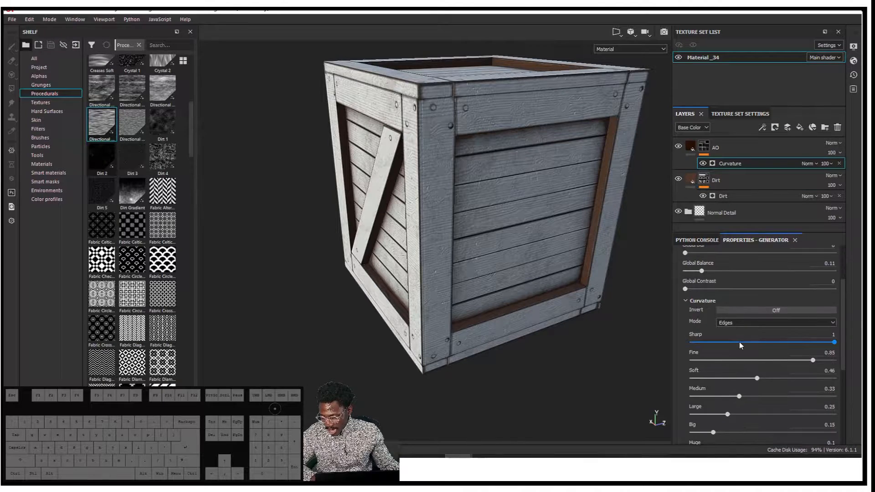
{"action": "scroll", "coordinate": [726, 398], "scroll_direction": "down", "scroll_amount": 2}
{"action": "scroll", "coordinate": [711, 388], "scroll_direction": "down", "scroll_amount": 1}
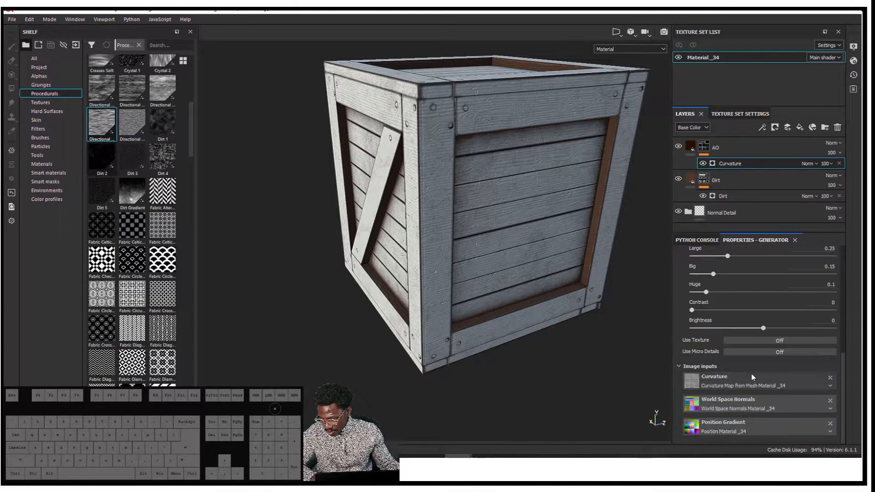
Step: Set the AO layer's opacity to 75
{"action": "left_click", "coordinate": [839, 153]}
{"action": "mouse_move", "coordinate": [848, 168]}
{"action": "left_mouse_down"}
{"action": "mouse_move", "coordinate": [838, 176]}
{"action": "mouse_move", "coordinate": [850, 174]}
{"action": "left_mouse_up"}
{"action": "middle_click_drag", "start_coordinate": [524, 228], "coordinate": [430, 239], "text": "alt"}
{"action": "scroll", "coordinate": [465, 200], "scroll_direction": "down", "scroll_amount": 3}
{"action": "left_click_drag", "start_coordinate": [502, 162], "coordinate": [561, 242], "text": "alt"}
{"action": "right_click_drag", "start_coordinate": [561, 242], "coordinate": [476, 230], "text": "shift"}
{"action": "middle_click_drag", "start_coordinate": [477, 231], "coordinate": [482, 252], "text": "alt"}
{"action": "left_click_drag", "start_coordinate": [483, 251], "coordinate": [489, 274], "text": "alt"}
{"action": "right_click_drag", "start_coordinate": [488, 274], "coordinate": [537, 196], "text": "alt"}
{"action": "left_click_drag", "start_coordinate": [536, 193], "coordinate": [531, 170], "text": "alt"}
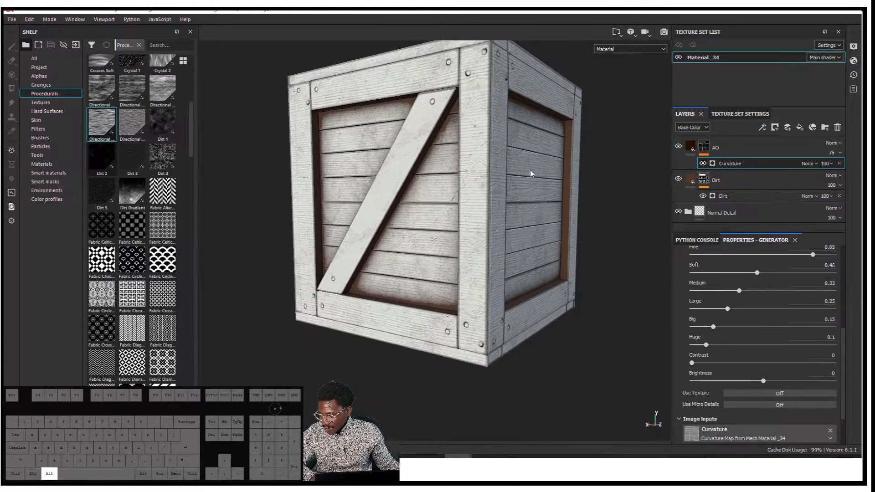
Step: Add a fill layer directly above the AO layer and name it Dust
{"action": "left_click", "coordinate": [735, 155]}
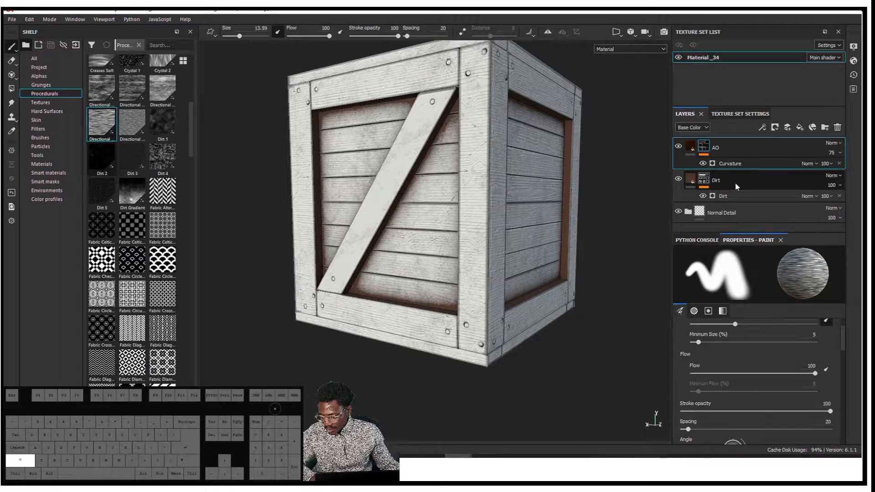
{"action": "left_click", "coordinate": [735, 182], "text": "shift"}
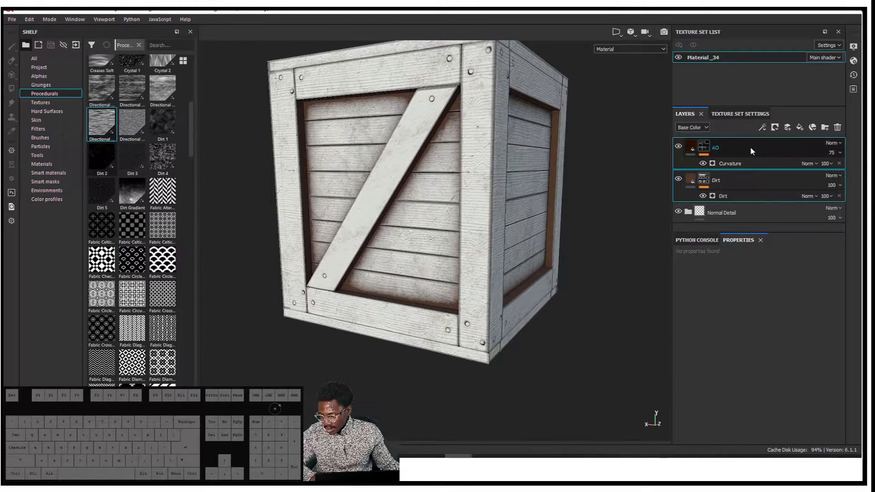
{"action": "left_click", "coordinate": [751, 147]}
{"action": "left_click_drag", "start_coordinate": [611, 143], "coordinate": [620, 150], "text": "alt"}
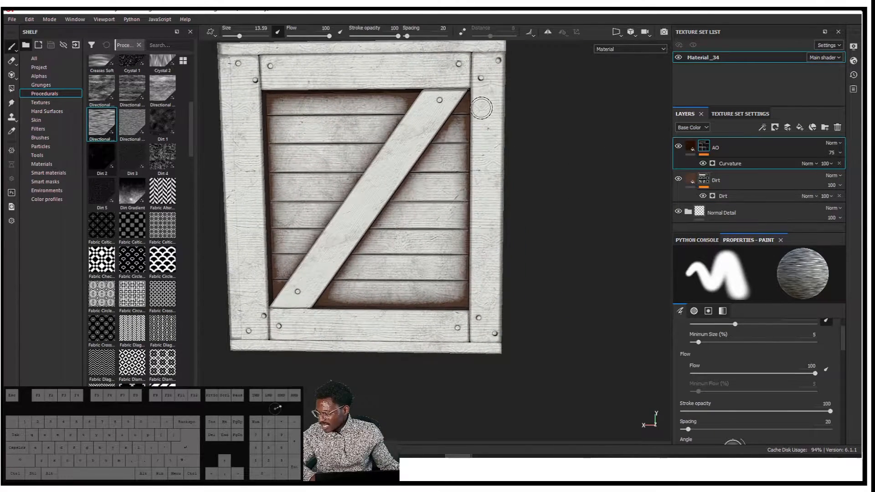
{"action": "left_click_drag", "start_coordinate": [369, 121], "coordinate": [406, 151], "text": "alt"}
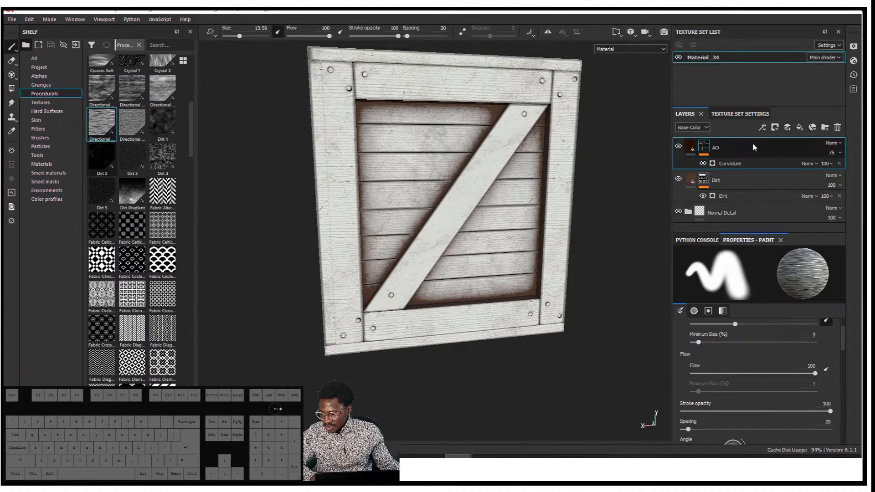
{"action": "left_click", "coordinate": [801, 128]}
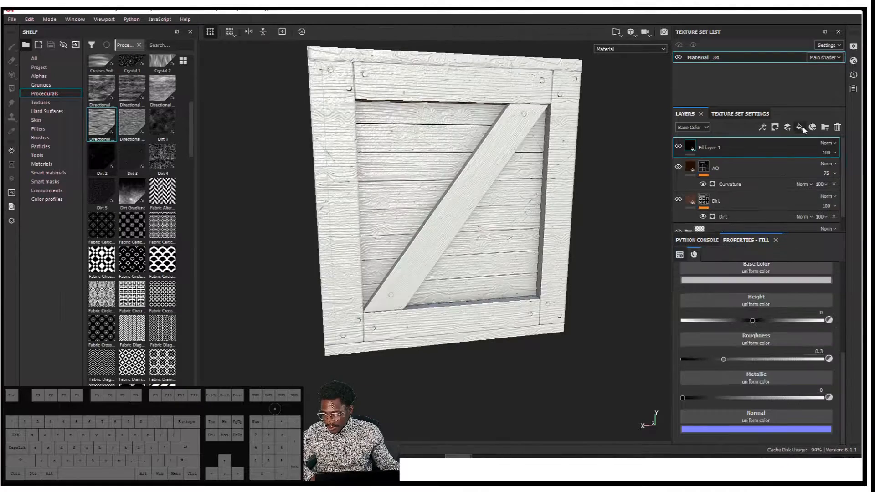
{"action": "type", "text": "Dust"}
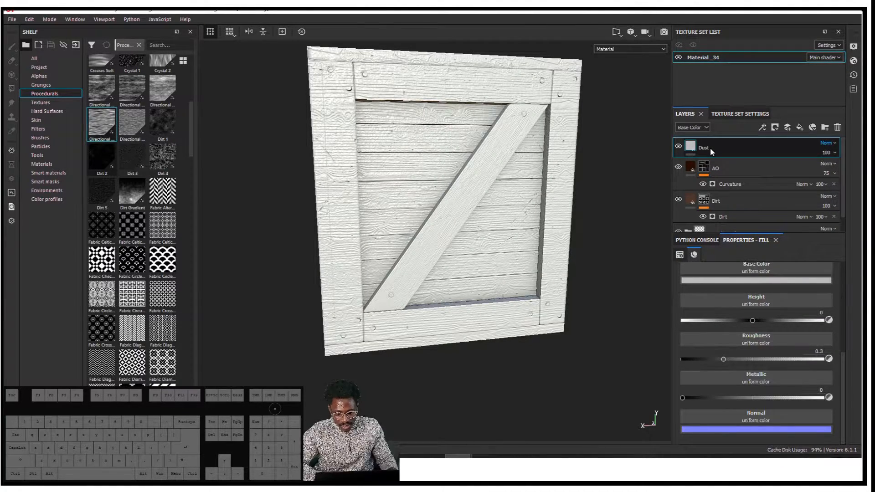
{"action": "key", "text": "Return"}
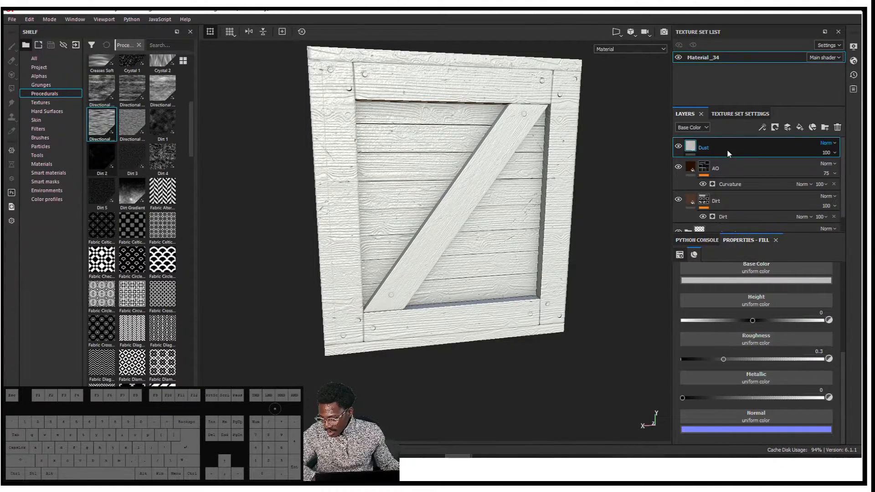
Step: Set the Dust layer's base color to a pale beige of about RGB 0.639, 0.553, 0.419
{"action": "left_click", "coordinate": [744, 281]}
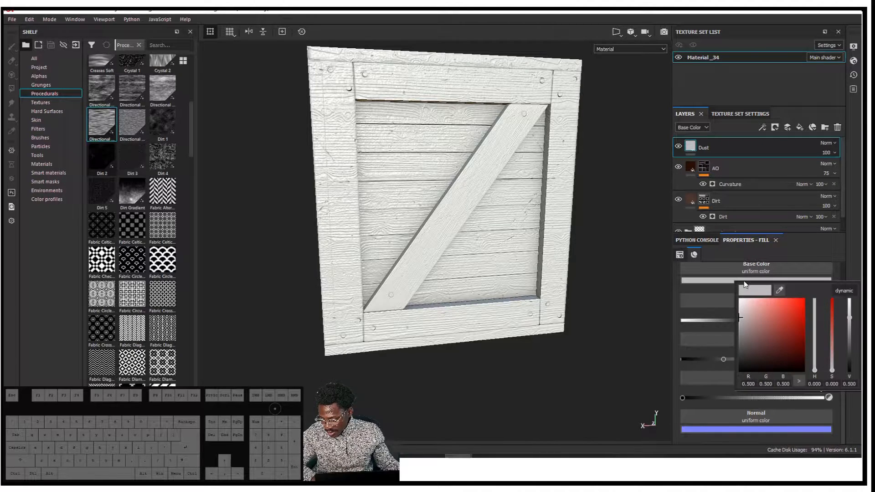
{"action": "left_click_drag", "start_coordinate": [815, 370], "coordinate": [817, 365]}
{"action": "left_click", "coordinate": [747, 322]}
{"action": "left_click", "coordinate": [752, 313]}
{"action": "left_click_drag", "start_coordinate": [752, 313], "coordinate": [750, 312]}
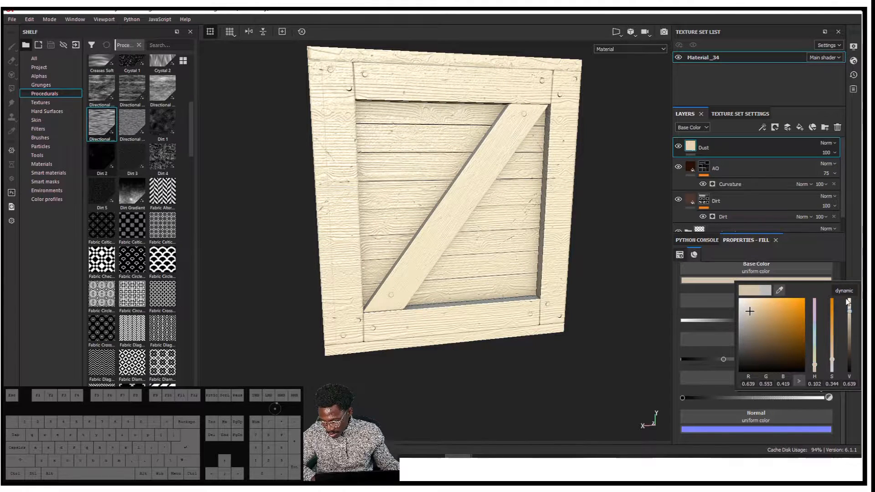
Step: Raise the Dust layer's roughness to its maximum and add a black mask to the layer
{"action": "left_click_drag", "start_coordinate": [723, 359], "coordinate": [841, 361]}
{"action": "left_click_drag", "start_coordinate": [566, 260], "coordinate": [376, 182], "text": "alt"}
{"action": "right_click", "coordinate": [702, 148]}
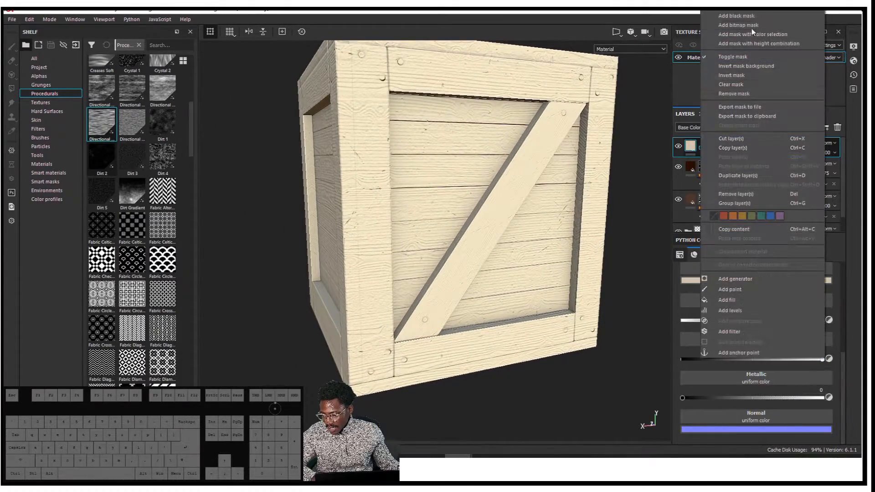
{"action": "left_click", "coordinate": [730, 17]}
{"action": "right_click", "coordinate": [706, 147]}
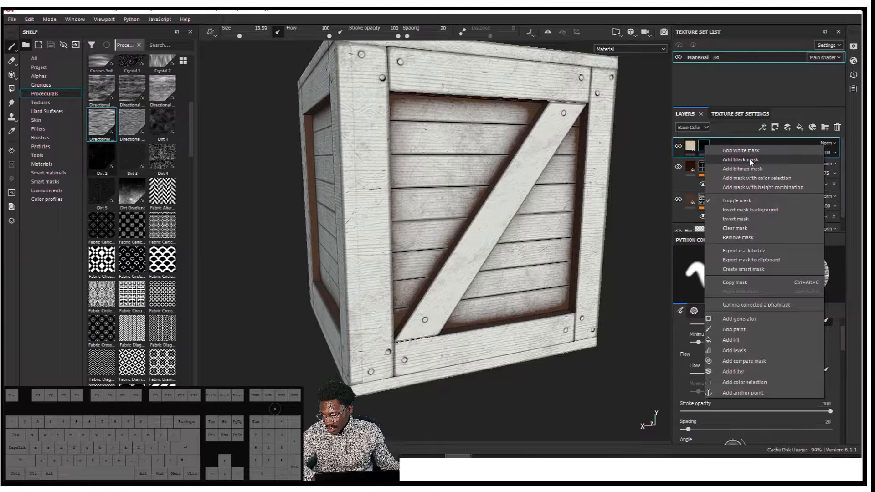
{"action": "left_click", "coordinate": [745, 322]}
{"action": "left_click", "coordinate": [767, 272]}
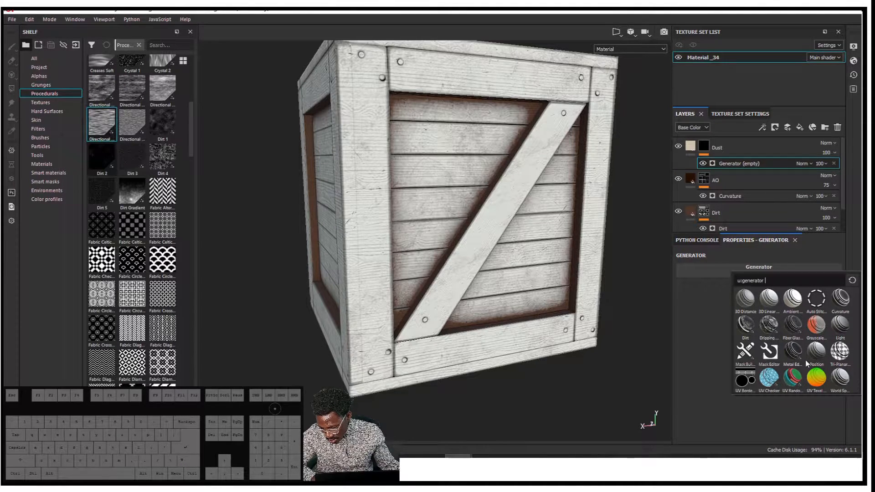
{"action": "left_click", "coordinate": [684, 382]}
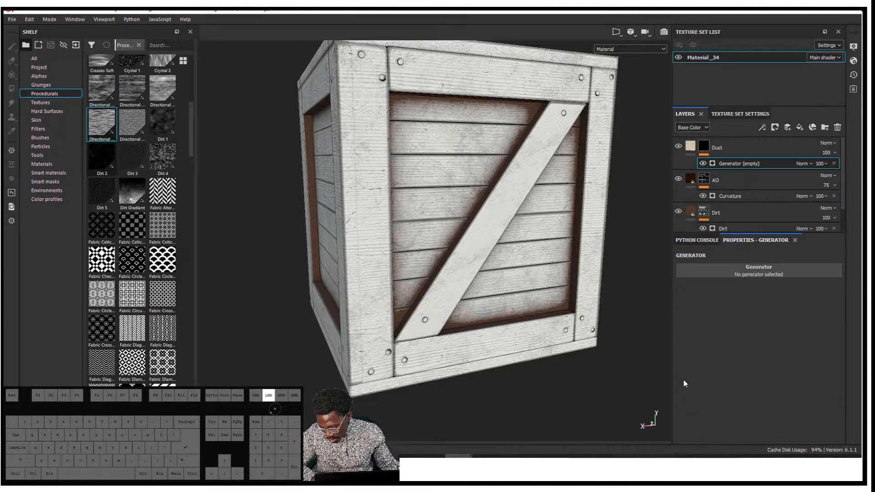
{"action": "left_click", "coordinate": [834, 163]}
{"action": "right_click", "coordinate": [708, 150]}
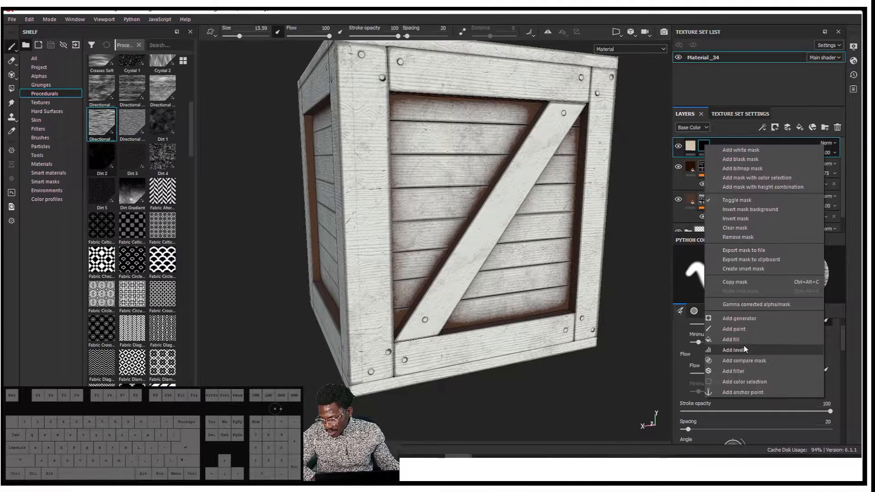
{"action": "left_click", "coordinate": [748, 372]}
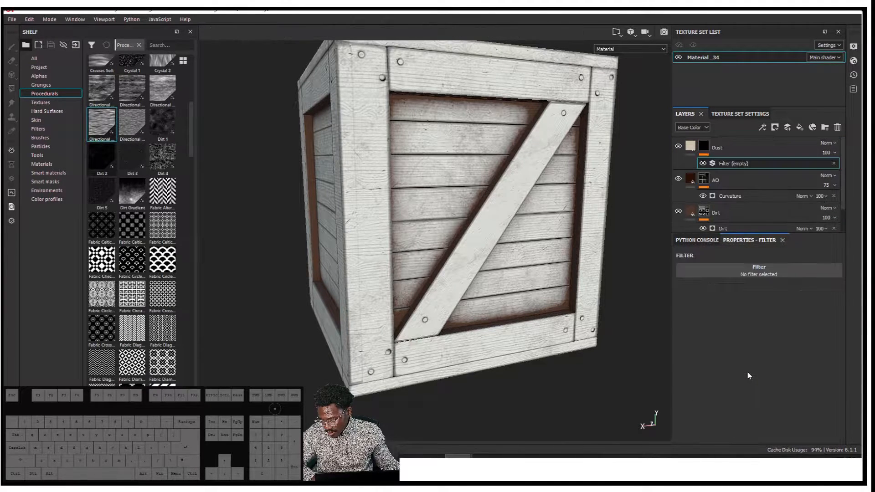
{"action": "left_click", "coordinate": [744, 273]}
{"action": "scroll", "coordinate": [836, 333], "scroll_direction": "up", "scroll_amount": 10}
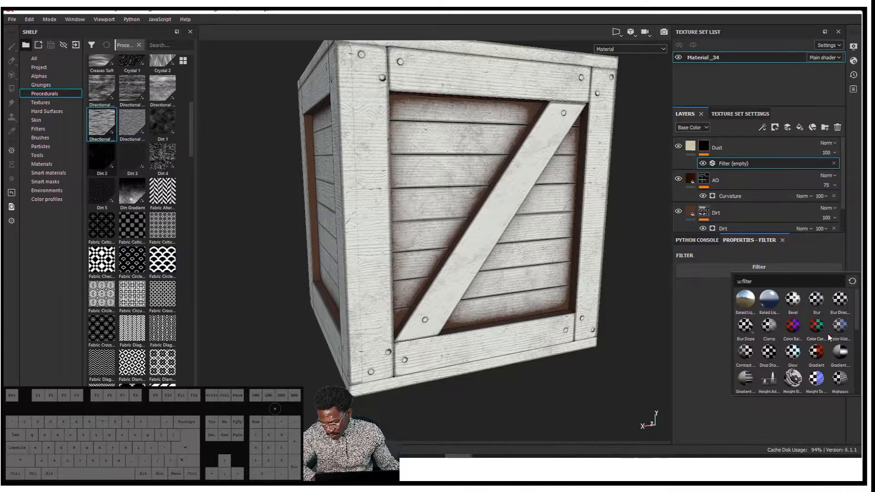
{"action": "left_click", "coordinate": [834, 164]}
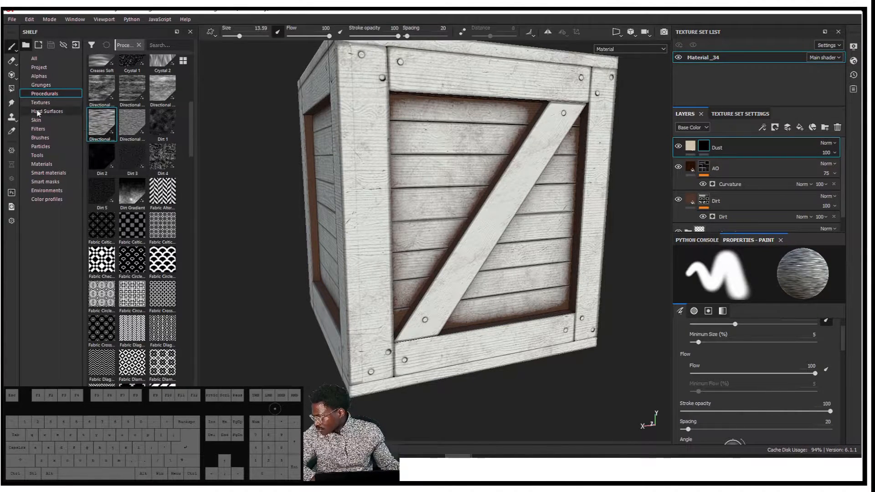
Step: Browse the shelf's Grunges, Filters, Skin and Materials categories and search for a dust resource to use on the Dust layer
{"action": "left_click", "coordinate": [49, 101]}
{"action": "left_click", "coordinate": [48, 93]}
{"action": "left_click", "coordinate": [47, 87]}
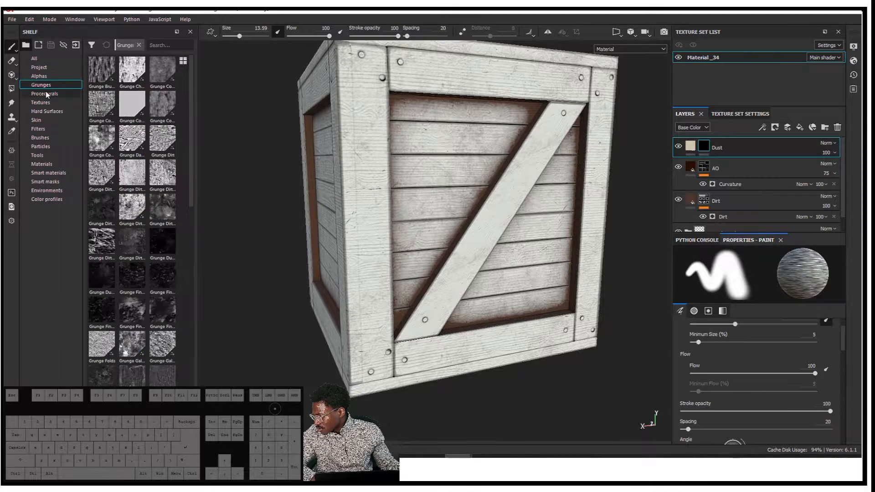
{"action": "left_click", "coordinate": [49, 103]}
{"action": "left_click", "coordinate": [51, 111]}
{"action": "left_click", "coordinate": [40, 119]}
{"action": "left_click", "coordinate": [37, 129]}
{"action": "left_click", "coordinate": [34, 146]}
{"action": "left_click", "coordinate": [36, 120]}
{"action": "left_click", "coordinate": [38, 137]}
{"action": "left_click", "coordinate": [38, 129]}
{"action": "scroll", "coordinate": [160, 177], "scroll_direction": "down", "scroll_amount": 4}
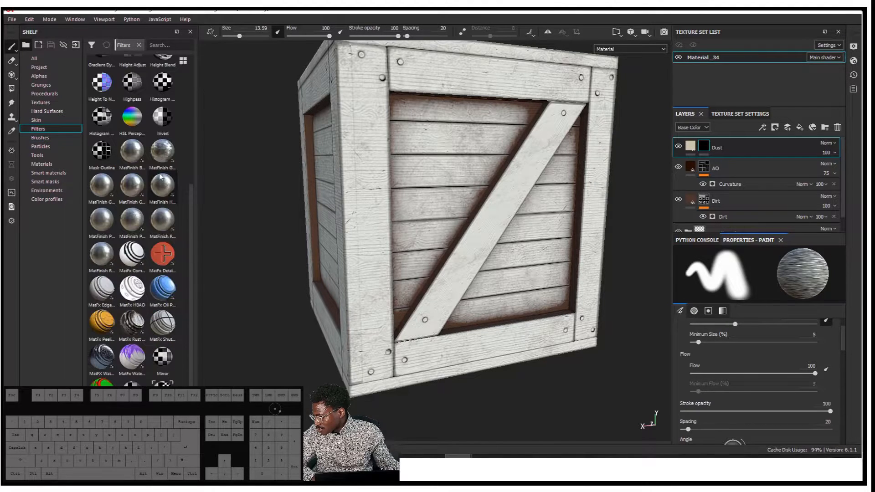
{"action": "left_click", "coordinate": [40, 121]}
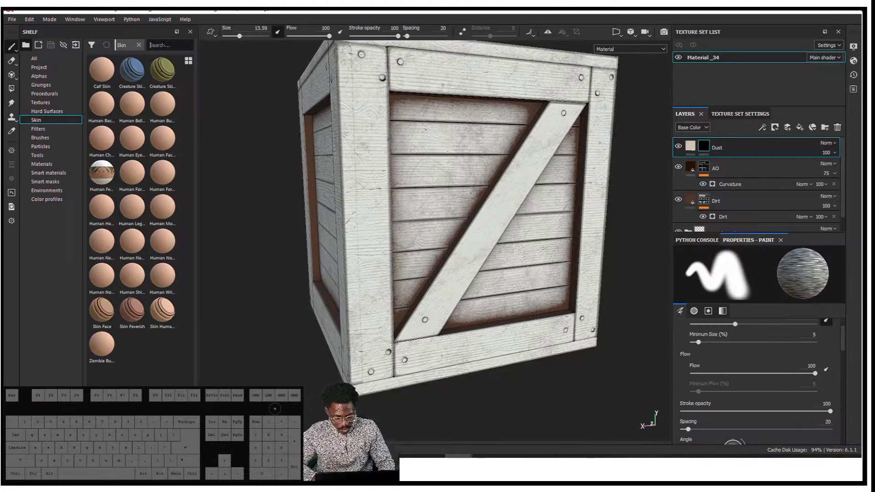
{"action": "left_click", "coordinate": [151, 44]}
{"action": "type", "text": "dus"}
{"action": "left_click", "coordinate": [49, 173]}
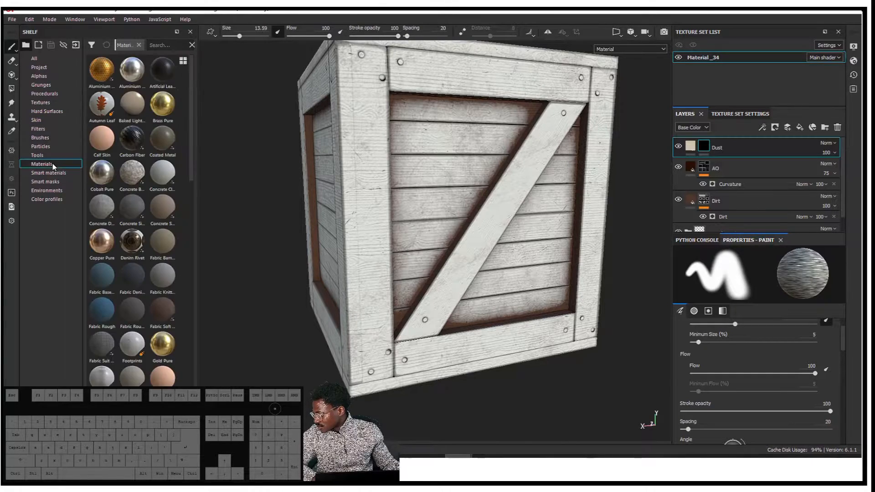
Step: Find the Dust Subtle smart mask in the shelf and apply it to the Dust layer's mask
{"action": "left_click", "coordinate": [47, 182]}
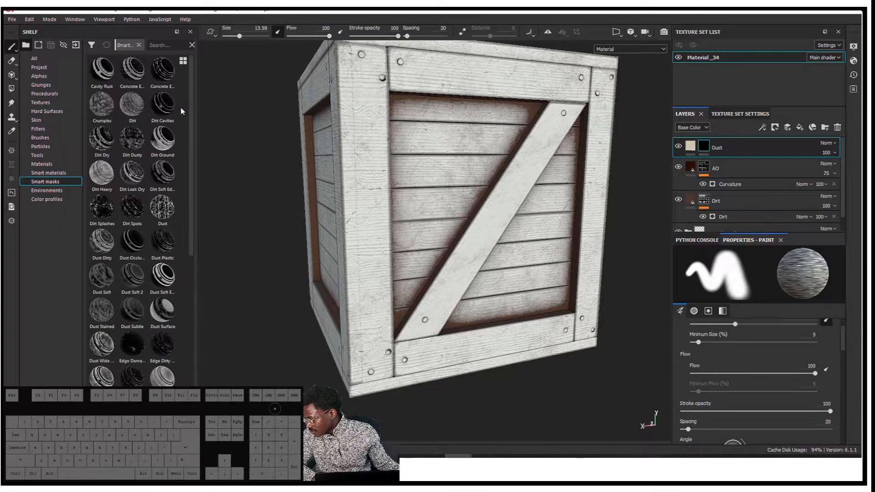
{"action": "scroll", "coordinate": [181, 138], "scroll_direction": "down", "scroll_amount": 3}
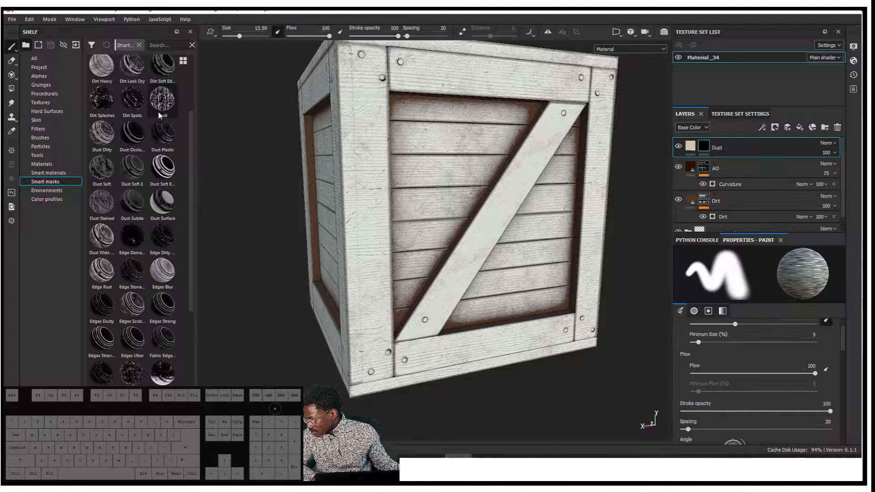
{"action": "mouse_move", "coordinate": [160, 116]}
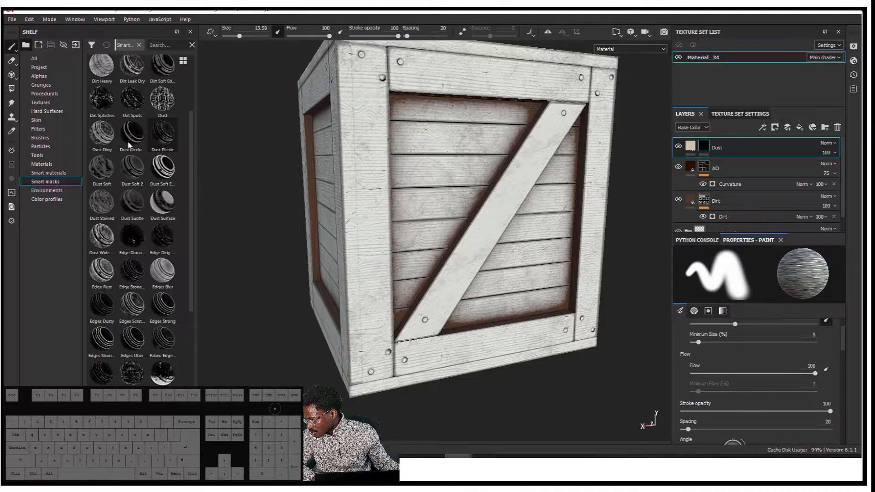
{"action": "mouse_move", "coordinate": [132, 164]}
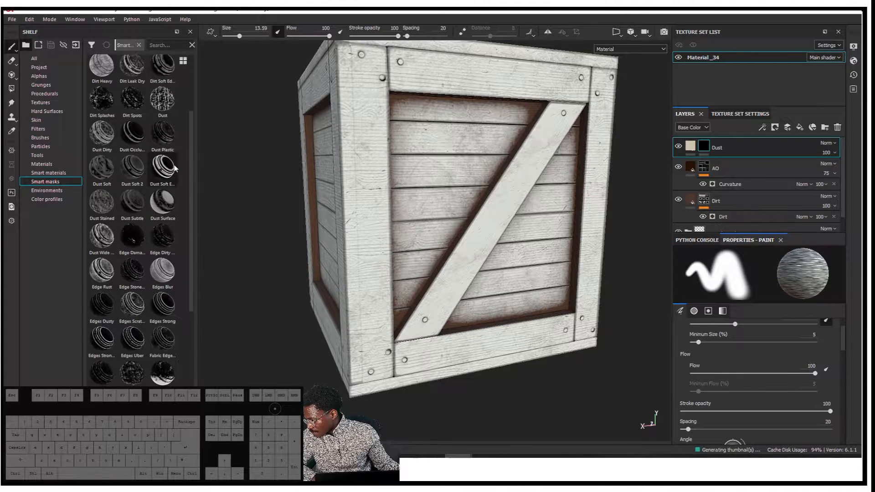
{"action": "mouse_move", "coordinate": [167, 205]}
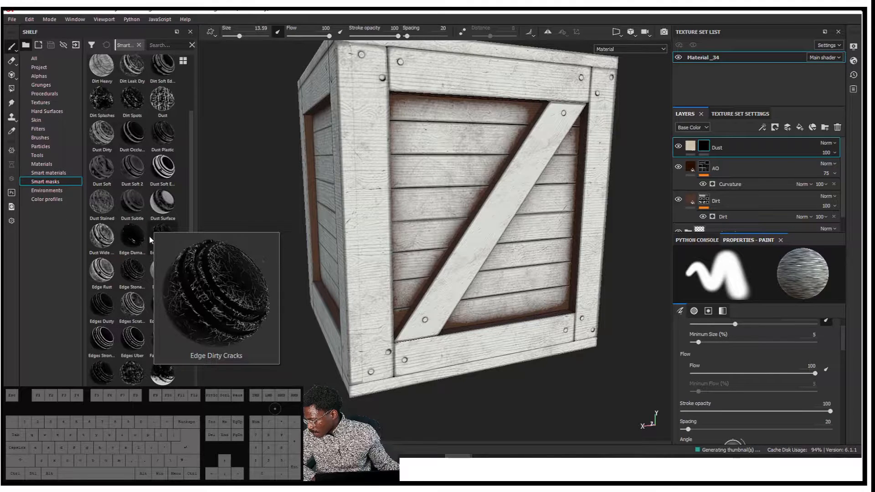
{"action": "mouse_move", "coordinate": [139, 240]}
{"action": "mouse_move", "coordinate": [140, 200]}
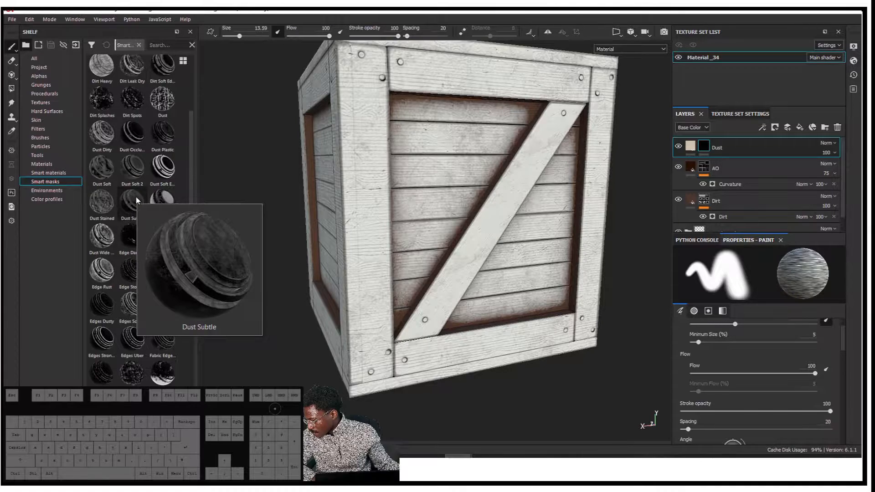
{"action": "left_click_drag", "start_coordinate": [132, 214], "coordinate": [702, 151]}
{"action": "mouse_move", "coordinate": [524, 208]}
{"action": "left_mouse_down", "text": "alt"}
{"action": "mouse_move", "coordinate": [578, 205]}
{"action": "mouse_move", "coordinate": [548, 200]}
{"action": "left_mouse_up", "text": "alt"}
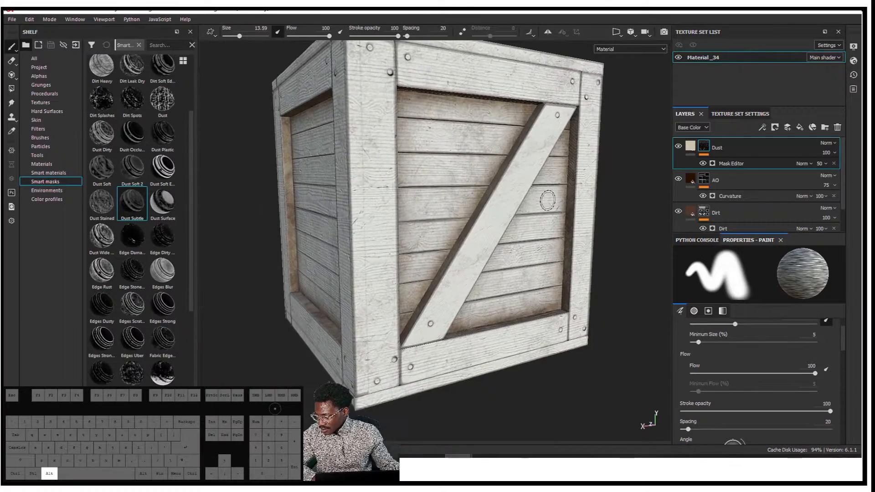
Step: Hide the AO and Dirt layers and the Normal Detail folder to isolate the dust effect
{"action": "left_click", "coordinate": [678, 179]}
{"action": "left_click", "coordinate": [678, 212]}
{"action": "scroll", "coordinate": [674, 217], "scroll_direction": "down", "scroll_amount": 1}
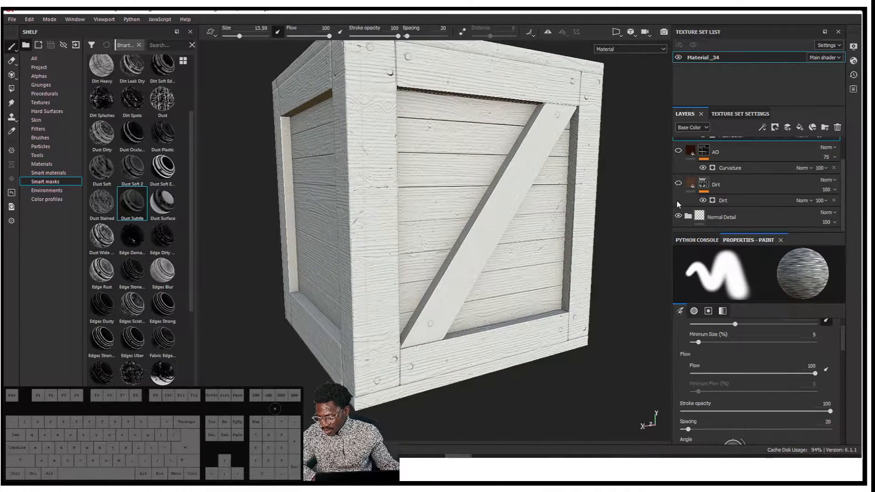
{"action": "left_click", "coordinate": [678, 217]}
{"action": "scroll", "coordinate": [686, 191], "scroll_direction": "up", "scroll_amount": 1}
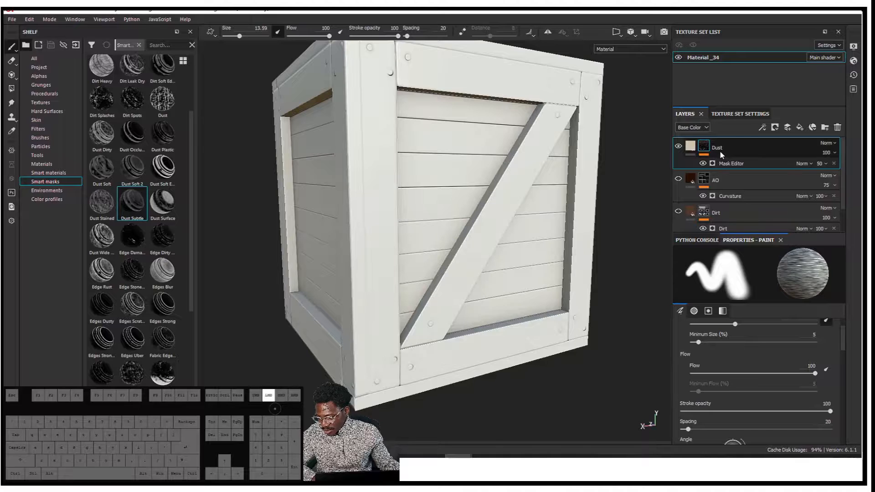
Step: Set Global Blur to 1.06 and Global Contrast to 0.22 in the Dust layer's Mask Editor generator
{"action": "left_click", "coordinate": [732, 163]}
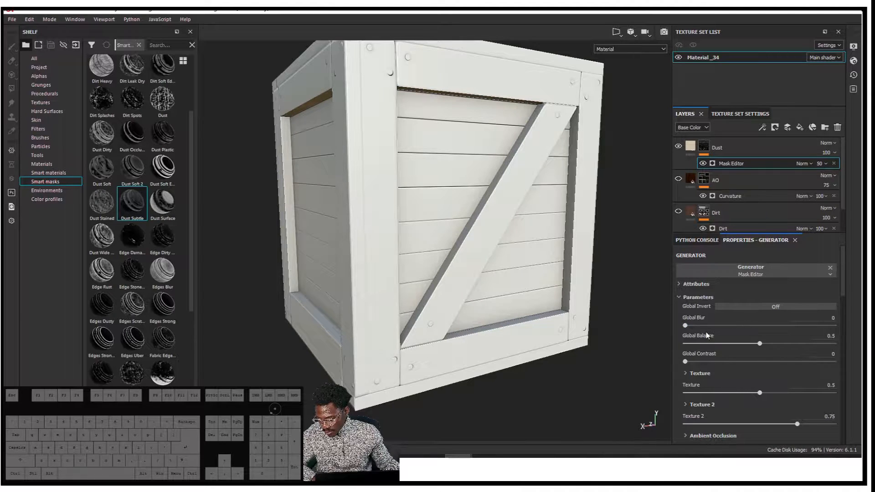
{"action": "left_click_drag", "start_coordinate": [700, 328], "coordinate": [694, 326]}
{"action": "left_click_drag", "start_coordinate": [510, 246], "coordinate": [562, 248], "text": "alt"}
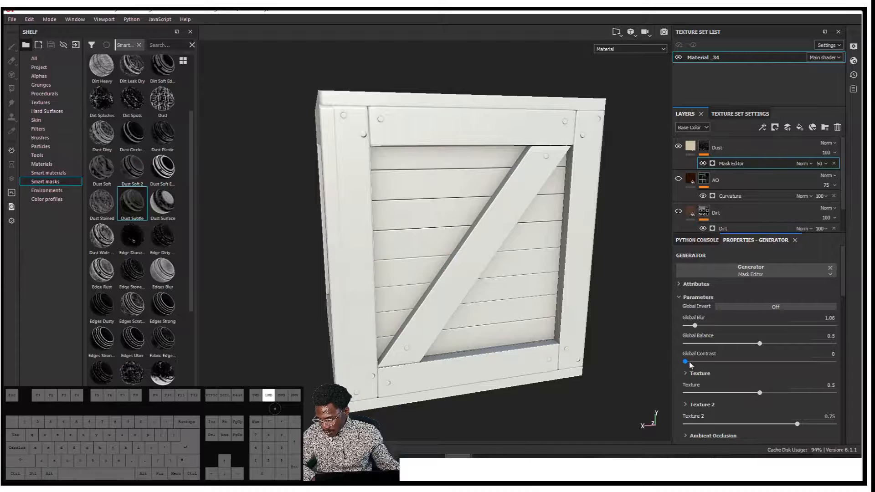
{"action": "left_click_drag", "start_coordinate": [726, 364], "coordinate": [715, 363]}
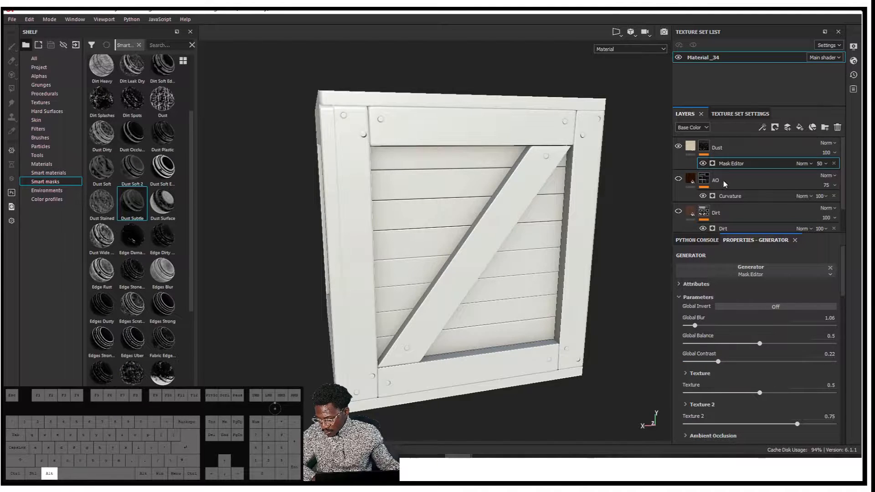
Step: Delete the Mask Editor from the Dust layer's mask and reapply the Dust Subtle smart mask to it
{"action": "left_click", "coordinate": [714, 155]}
{"action": "left_click", "coordinate": [820, 163]}
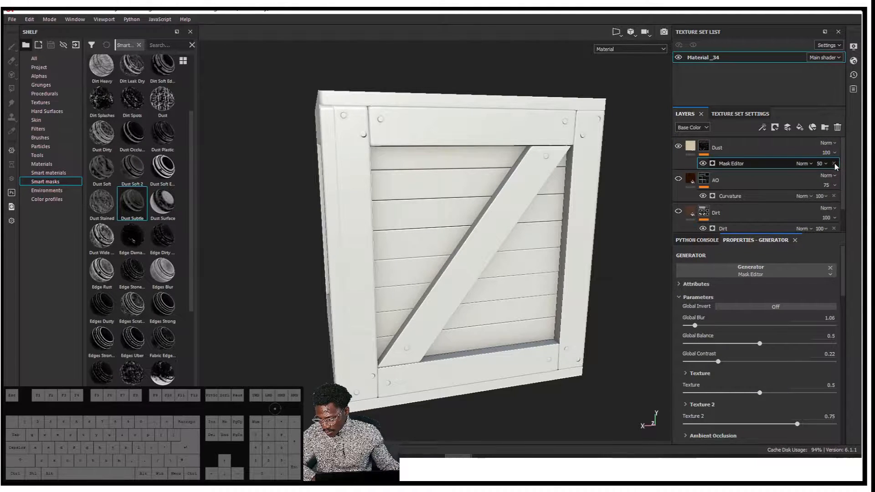
{"action": "left_click", "coordinate": [835, 164]}
{"action": "left_click", "coordinate": [704, 148]}
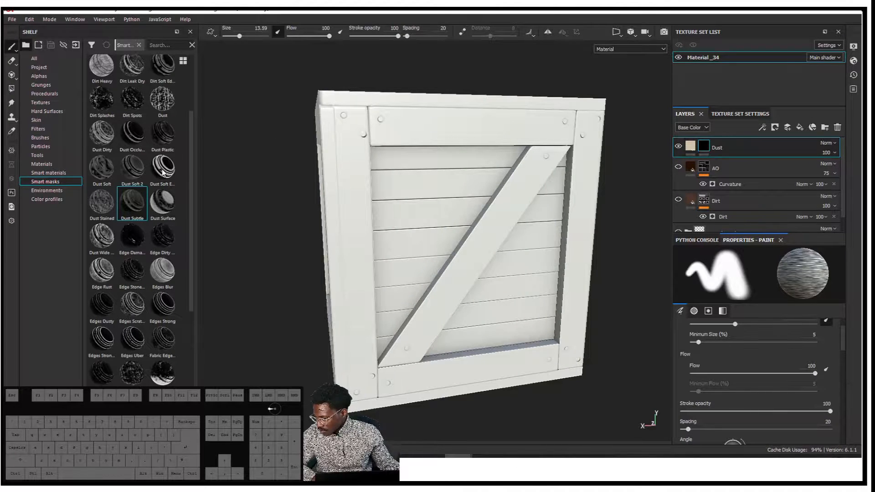
{"action": "left_click_drag", "start_coordinate": [148, 212], "coordinate": [707, 147]}
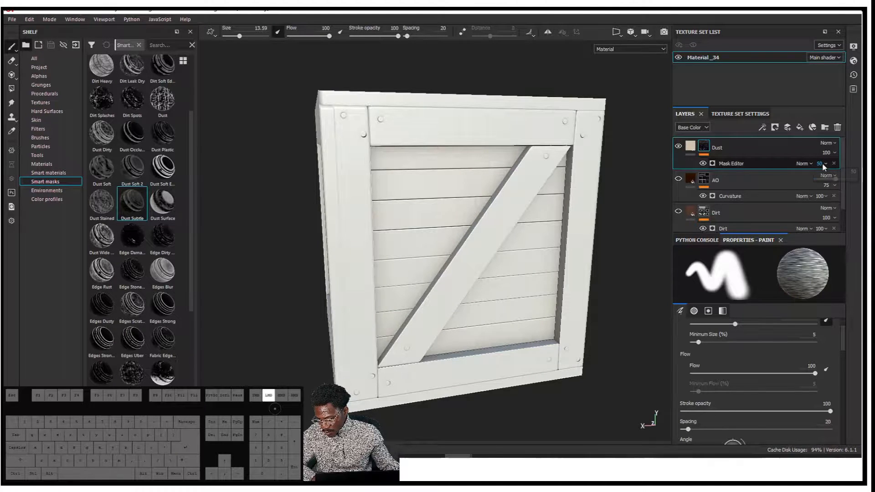
Step: Raise the opacity of the Dust layer's Mask Editor to 100 and set the brush spacing to 57
{"action": "left_click_drag", "start_coordinate": [833, 181], "coordinate": [857, 179]}
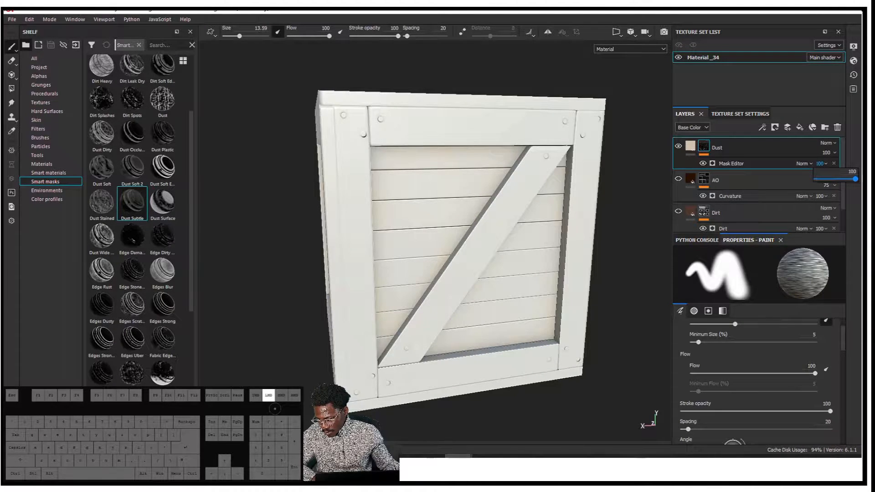
{"action": "left_click", "coordinate": [729, 163]}
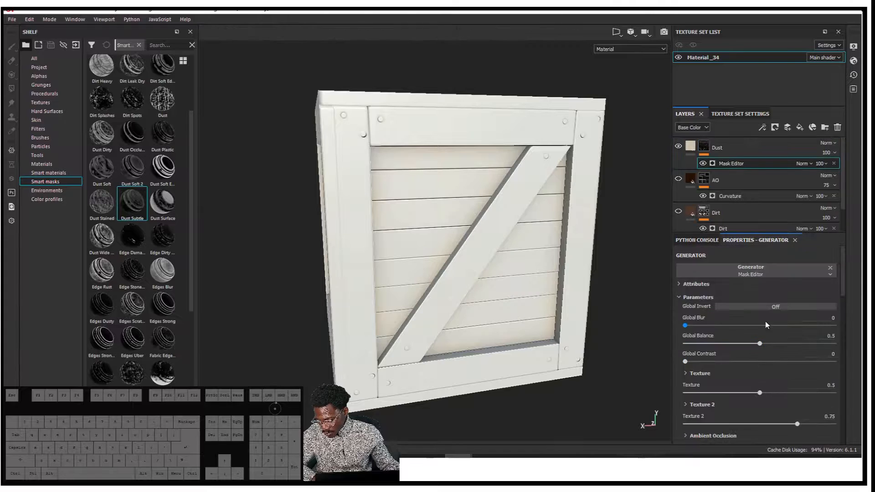
{"action": "left_click", "coordinate": [708, 150]}
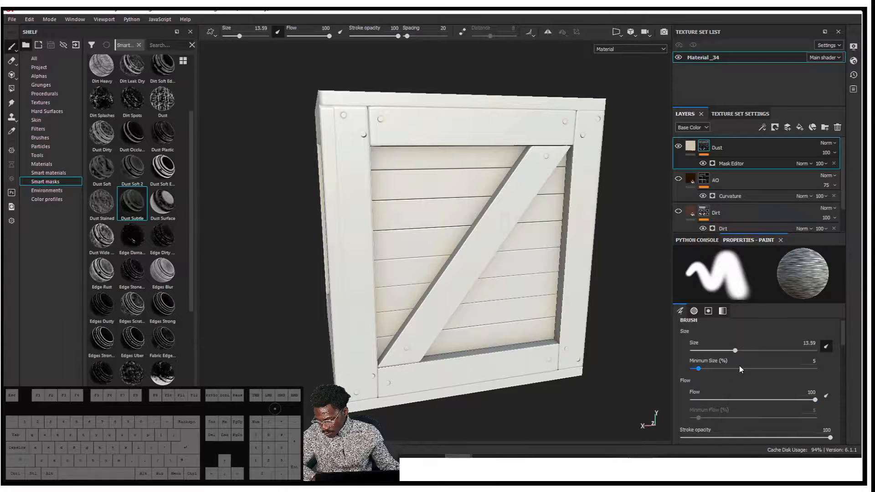
{"action": "left_click_drag", "start_coordinate": [688, 403], "coordinate": [702, 403]}
Step: Examine the dust on the crate's recessed planks from close up, under different view angles and lighting directions
{"action": "mouse_move", "coordinate": [488, 253]}
{"action": "left_mouse_down", "text": "alt"}
{"action": "mouse_move", "coordinate": [513, 250]}
{"action": "mouse_move", "coordinate": [457, 253]}
{"action": "mouse_move", "coordinate": [451, 283]}
{"action": "left_mouse_up", "text": "alt"}
{"action": "right_click_drag", "start_coordinate": [452, 283], "coordinate": [567, 275], "text": "shift"}
{"action": "left_click_drag", "start_coordinate": [567, 274], "coordinate": [469, 217], "text": "alt"}
{"action": "scroll", "coordinate": [469, 201], "scroll_direction": "up", "scroll_amount": 5}
{"action": "mouse_move", "coordinate": [387, 186]}
{"action": "left_mouse_down", "text": "alt"}
{"action": "mouse_move", "coordinate": [522, 189]}
{"action": "mouse_move", "coordinate": [631, 170]}
{"action": "mouse_move", "coordinate": [604, 177]}
{"action": "mouse_move", "coordinate": [439, 146]}
{"action": "mouse_move", "coordinate": [392, 178]}
{"action": "left_mouse_up", "text": "alt"}
{"action": "right_click_drag", "start_coordinate": [392, 178], "coordinate": [384, 194], "text": "shift"}
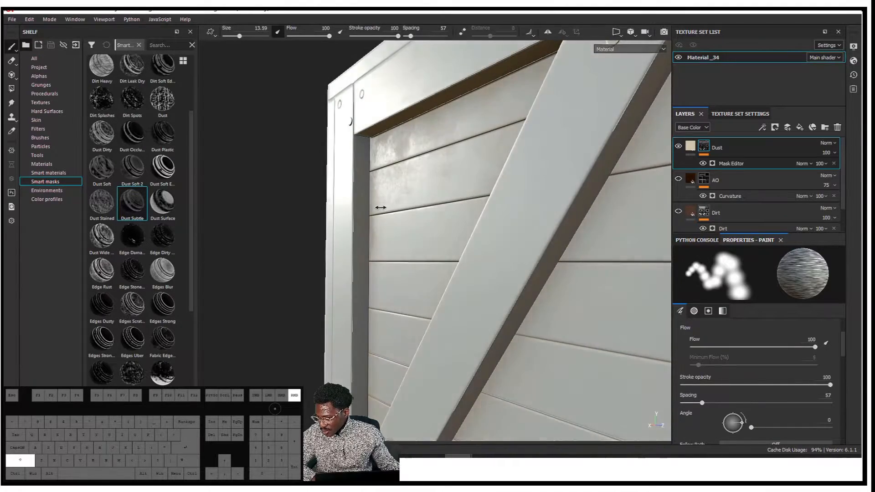
{"action": "right_click_drag", "start_coordinate": [396, 213], "coordinate": [475, 244], "text": "shift"}
{"action": "left_click_drag", "start_coordinate": [474, 244], "coordinate": [469, 205], "text": "alt"}
{"action": "right_click_drag", "start_coordinate": [469, 206], "coordinate": [521, 198], "text": "shift"}
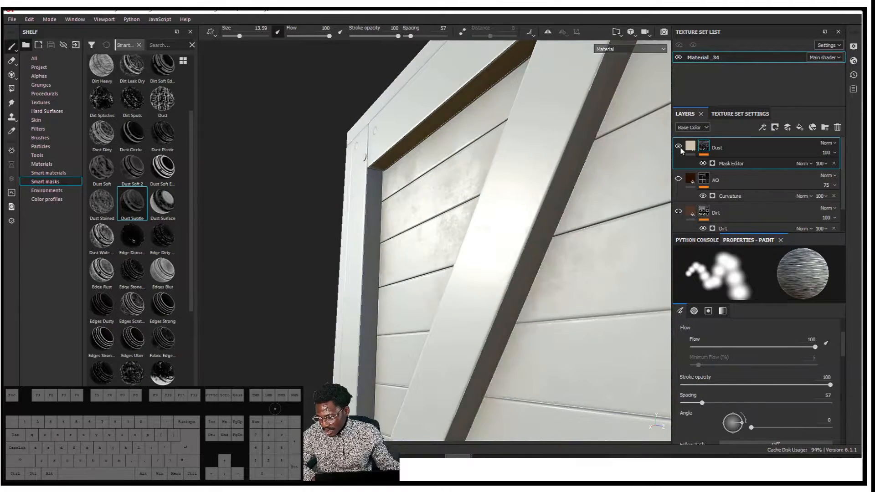
{"action": "left_click_drag", "start_coordinate": [475, 213], "coordinate": [488, 209], "text": "alt"}
{"action": "right_click_drag", "start_coordinate": [488, 209], "coordinate": [540, 233], "text": "shift"}
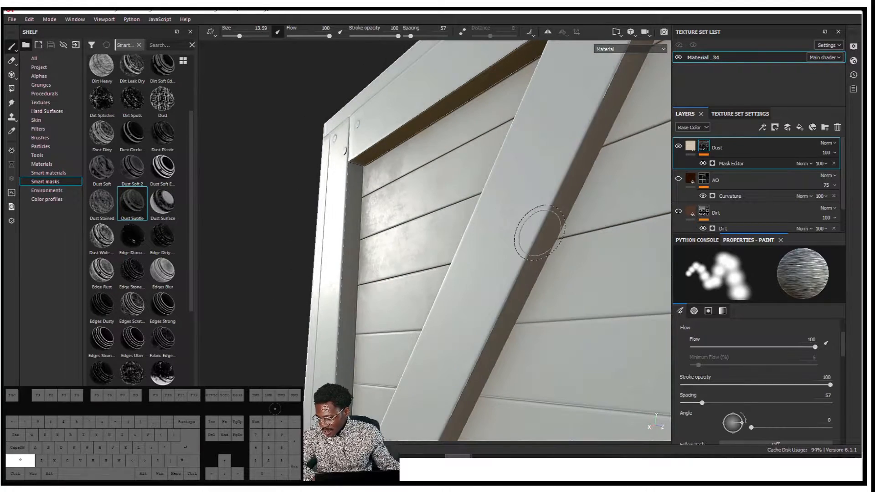
Step: Show the AO and Dirt layers and the Normal Detail folder again
{"action": "left_click", "coordinate": [681, 178]}
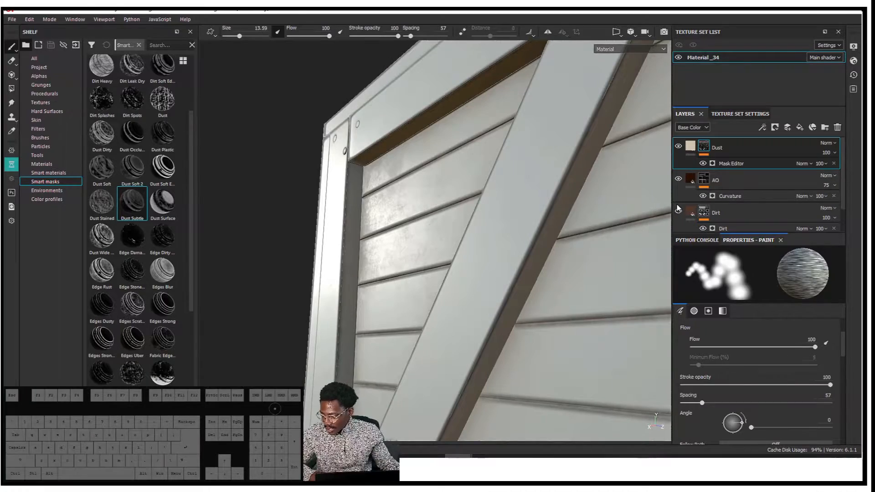
{"action": "left_click", "coordinate": [678, 210]}
{"action": "scroll", "coordinate": [682, 214], "scroll_direction": "down", "scroll_amount": 2}
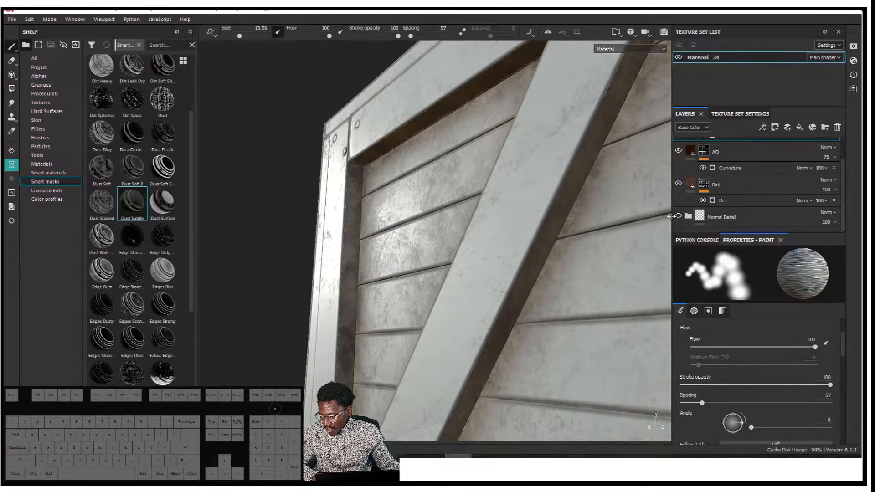
{"action": "left_click", "coordinate": [679, 217]}
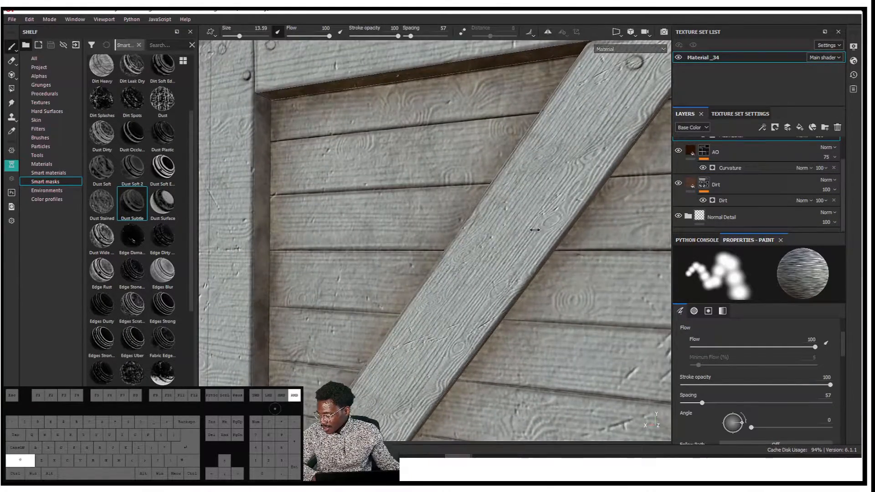
{"action": "scroll", "coordinate": [534, 244], "scroll_direction": "down", "scroll_amount": 5}
{"action": "left_click_drag", "start_coordinate": [527, 203], "coordinate": [547, 187], "text": "alt"}
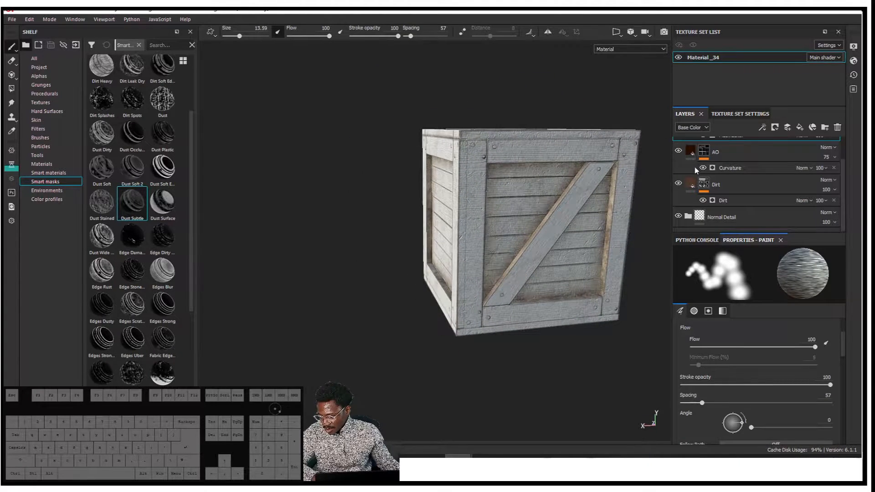
Step: Change the Dust layer's base color to a bright orange-yellow and inspect the dust coverage on the crate
{"action": "scroll", "coordinate": [688, 145], "scroll_direction": "up", "scroll_amount": 2}
{"action": "left_click", "coordinate": [688, 145]}
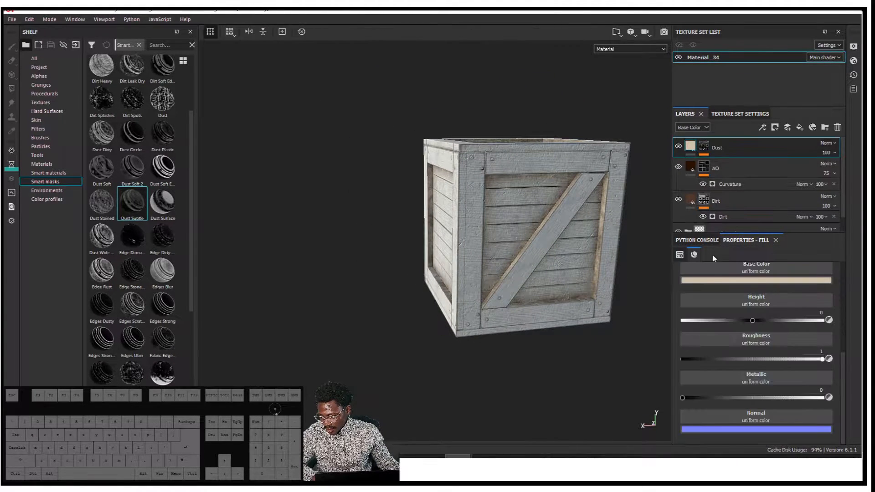
{"action": "left_click", "coordinate": [729, 280]}
{"action": "left_click", "coordinate": [741, 325]}
{"action": "left_click_drag", "start_coordinate": [742, 324], "coordinate": [753, 283]}
{"action": "left_click_drag", "start_coordinate": [566, 193], "coordinate": [564, 223], "text": "alt"}
{"action": "scroll", "coordinate": [504, 223], "scroll_direction": "up", "scroll_amount": 5}
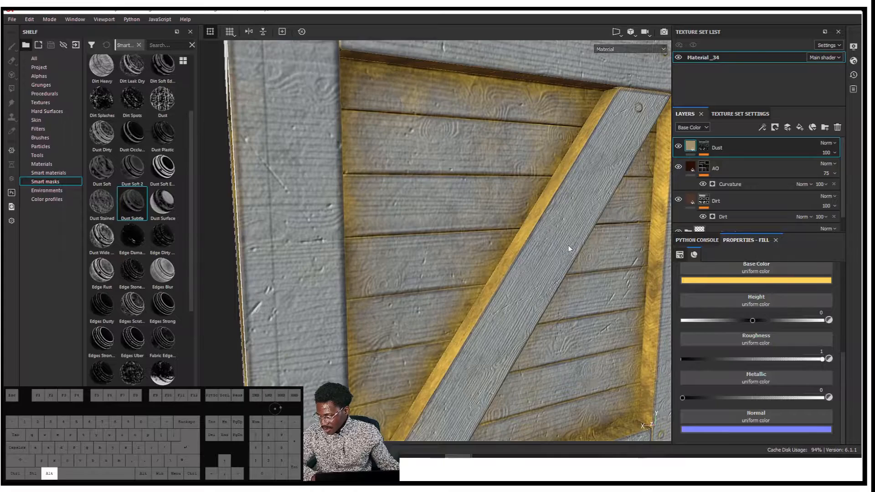
{"action": "left_click_drag", "start_coordinate": [658, 215], "coordinate": [593, 168], "text": "alt"}
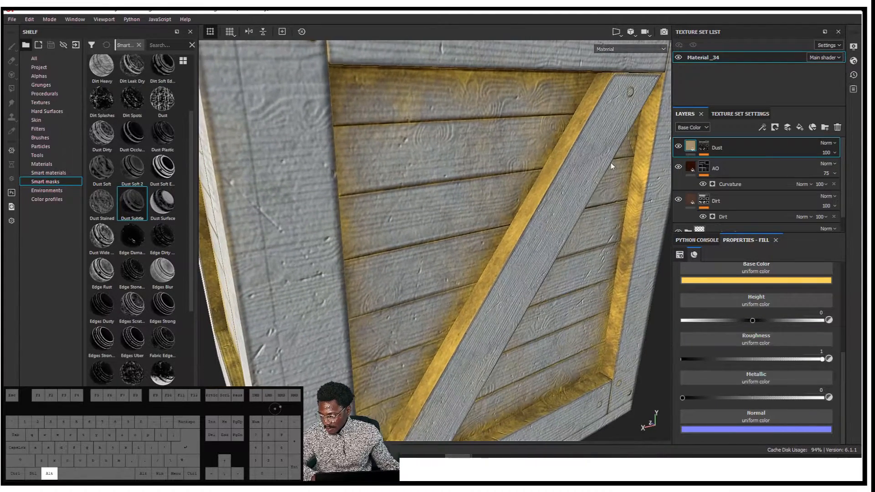
Step: Set the Dust layer's Mask Editor to Global Blur 0.39, Global Balance 0.41 and Texture 0
{"action": "left_click", "coordinate": [703, 147]}
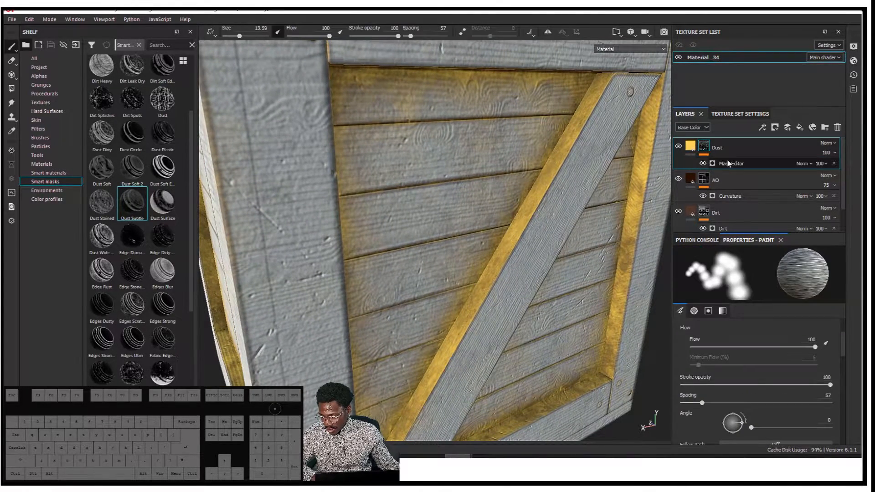
{"action": "left_click", "coordinate": [728, 163]}
{"action": "scroll", "coordinate": [735, 294], "scroll_direction": "down", "scroll_amount": 1}
{"action": "left_click_drag", "start_coordinate": [686, 303], "coordinate": [687, 302]}
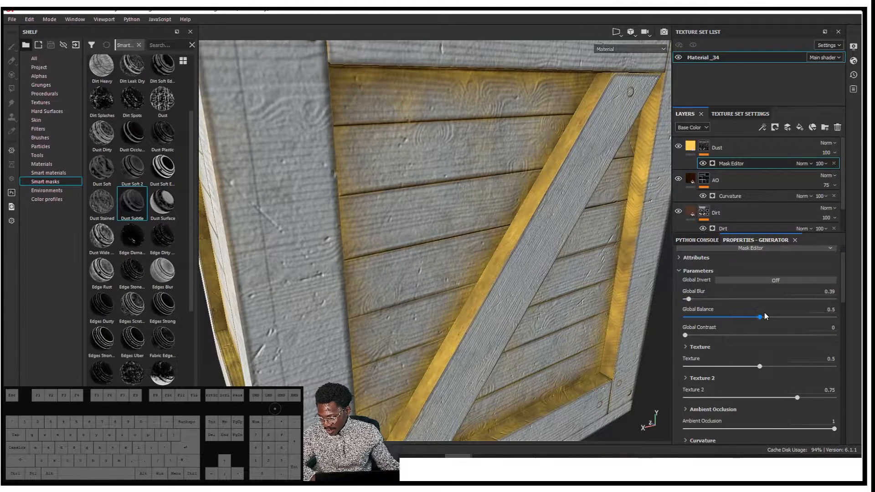
{"action": "left_click_drag", "start_coordinate": [719, 322], "coordinate": [744, 316]}
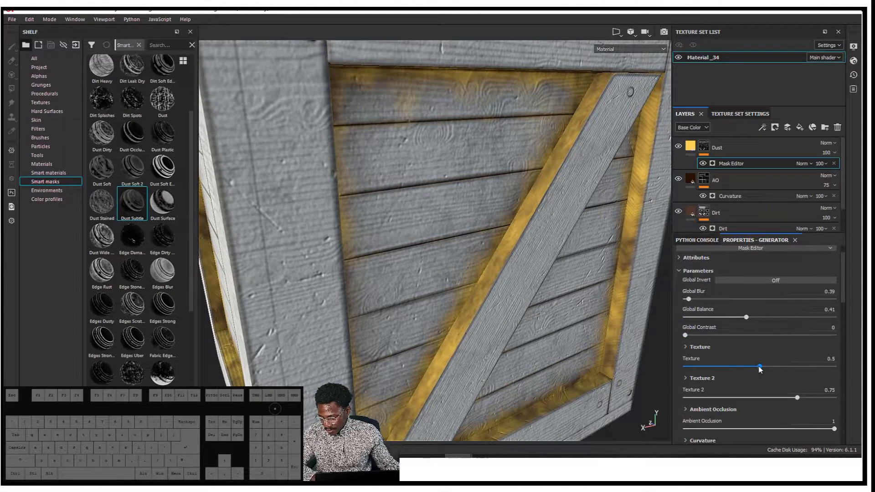
{"action": "left_click_drag", "start_coordinate": [747, 373], "coordinate": [317, 229]}
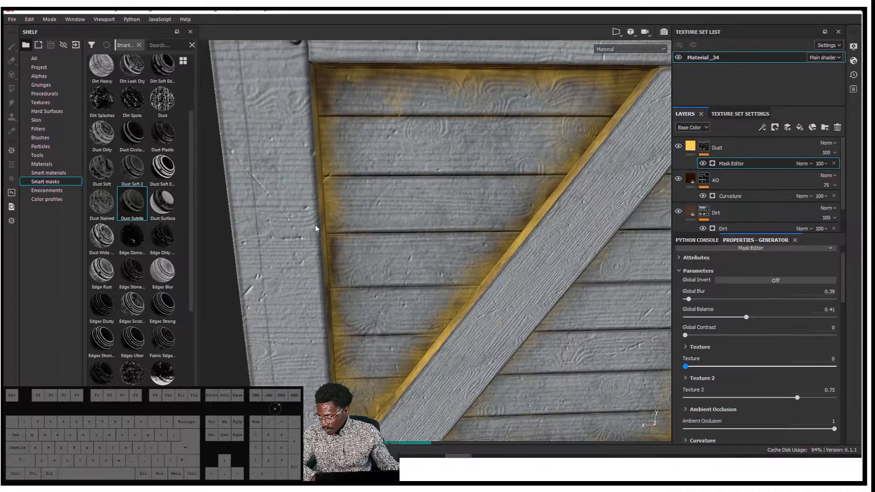
{"action": "right_click_drag", "start_coordinate": [667, 136], "coordinate": [612, 241], "text": "alt"}
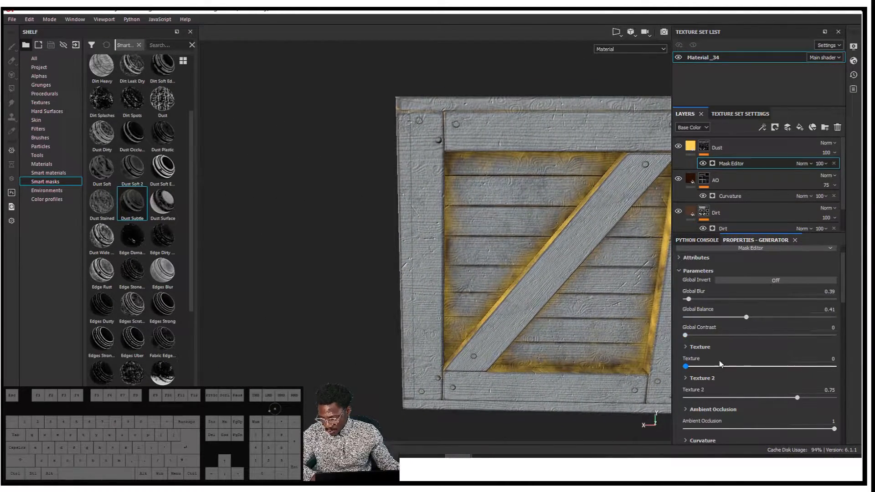
Step: Set the Dust layer's base color to a pale beige and check it on the crate's sides
{"action": "left_click", "coordinate": [692, 147]}
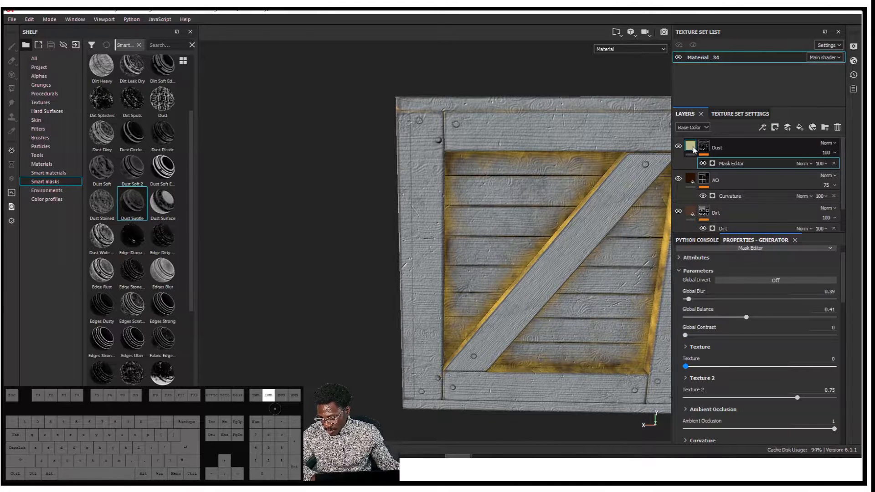
{"action": "left_click", "coordinate": [757, 279]}
{"action": "mouse_move", "coordinate": [745, 333]}
{"action": "left_mouse_down"}
{"action": "mouse_move", "coordinate": [740, 318]}
{"action": "mouse_move", "coordinate": [750, 317]}
{"action": "left_mouse_up"}
{"action": "left_click_drag", "start_coordinate": [531, 228], "coordinate": [577, 203], "text": "alt"}
{"action": "left_click_drag", "start_coordinate": [435, 183], "coordinate": [499, 181], "text": "alt"}
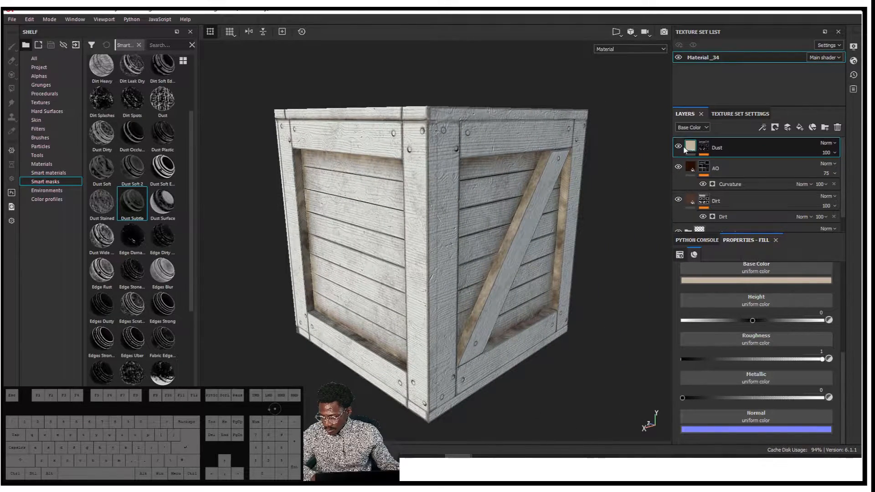
Step: Inspect the dust on the crate's top and sides, and look through the available smart masks
{"action": "left_click", "coordinate": [718, 148]}
{"action": "mouse_move", "coordinate": [589, 219]}
{"action": "left_mouse_down", "text": "alt"}
{"action": "mouse_move", "coordinate": [531, 219]}
{"action": "mouse_move", "coordinate": [465, 180]}
{"action": "left_mouse_up", "text": "alt"}
{"action": "left_click_drag", "start_coordinate": [385, 239], "coordinate": [346, 227], "text": "alt"}
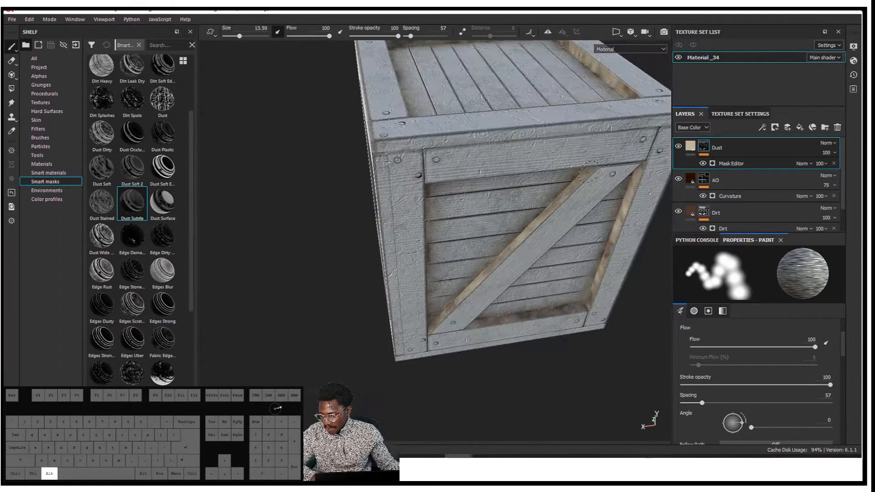
{"action": "scroll", "coordinate": [743, 201], "scroll_direction": "down", "scroll_amount": 2}
{"action": "key", "text": "f"}
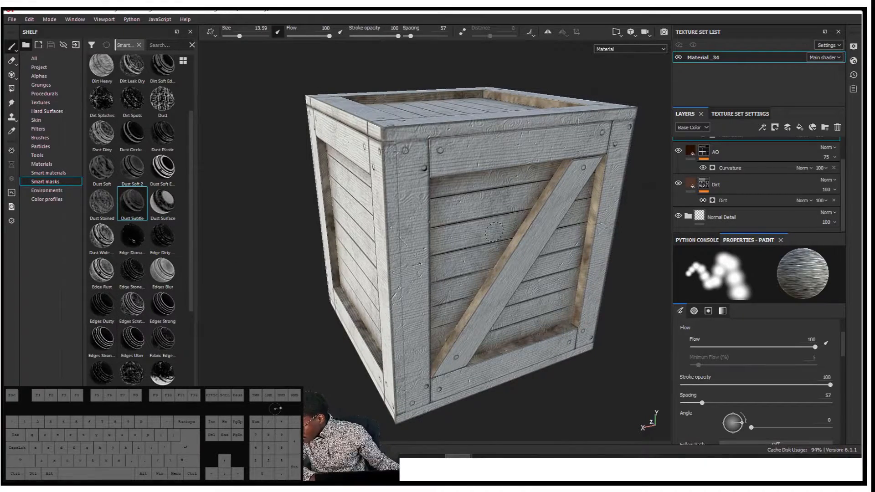
{"action": "left_click_drag", "start_coordinate": [362, 270], "coordinate": [395, 228], "text": "alt"}
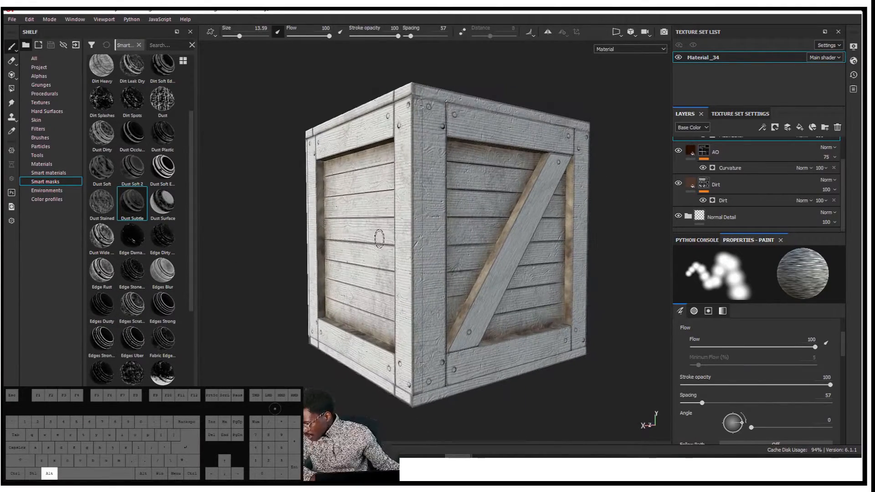
{"action": "scroll", "coordinate": [114, 345], "scroll_direction": "down", "scroll_amount": 5}
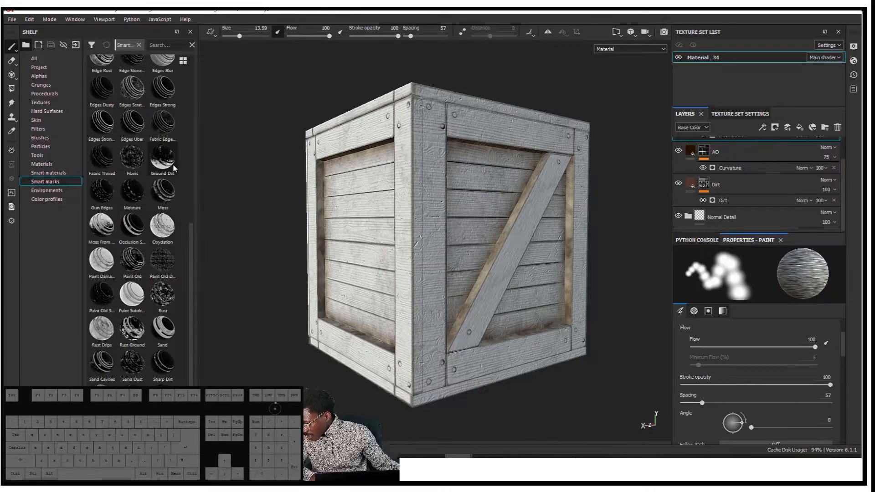
{"action": "left_click_drag", "start_coordinate": [472, 249], "coordinate": [482, 281], "text": "alt"}
{"action": "scroll", "coordinate": [775, 151], "scroll_direction": "up", "scroll_amount": 2}
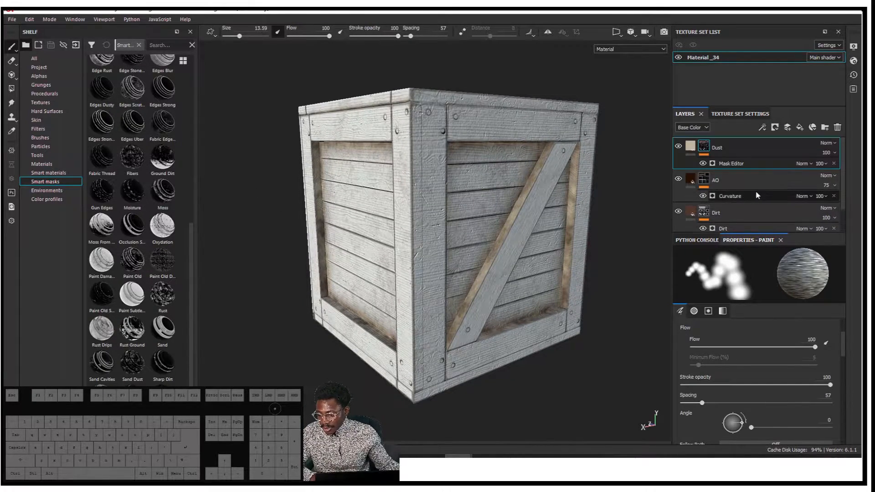
{"action": "left_click_drag", "start_coordinate": [432, 274], "coordinate": [413, 274], "text": "alt"}
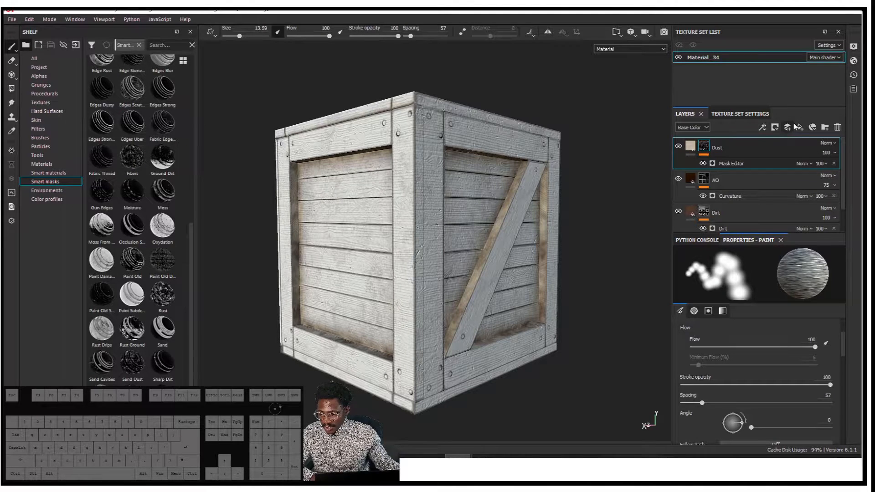
Step: Add a fill layer above the Dust layer and set its base color to a medium brown
{"action": "left_click", "coordinate": [801, 128]}
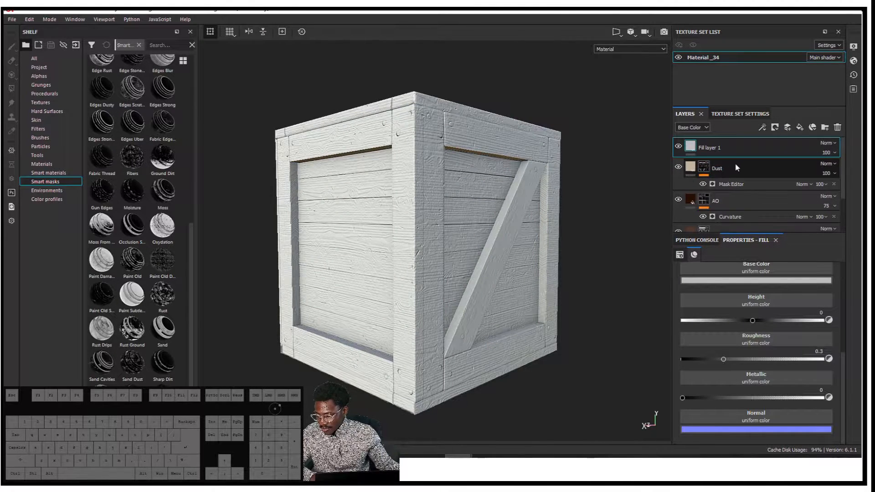
{"action": "left_click", "coordinate": [757, 280]}
{"action": "left_click", "coordinate": [758, 339]}
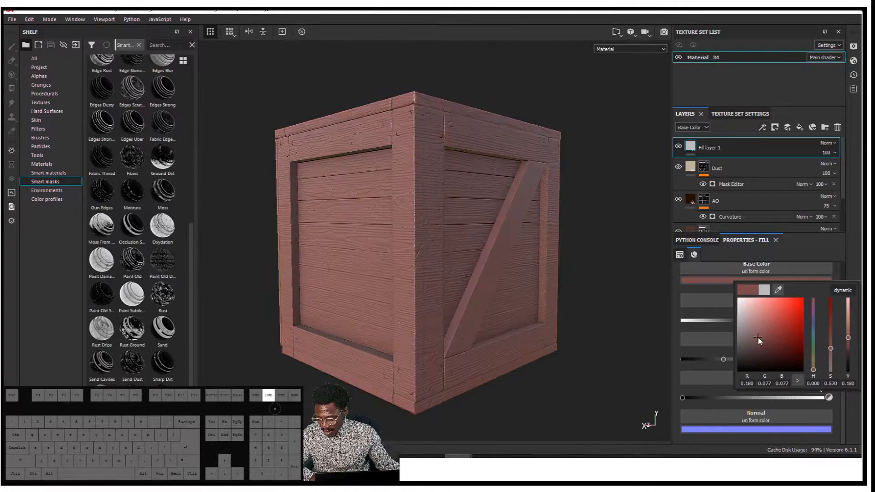
{"action": "left_click_drag", "start_coordinate": [814, 372], "coordinate": [813, 366]}
{"action": "left_click_drag", "start_coordinate": [776, 346], "coordinate": [769, 346]}
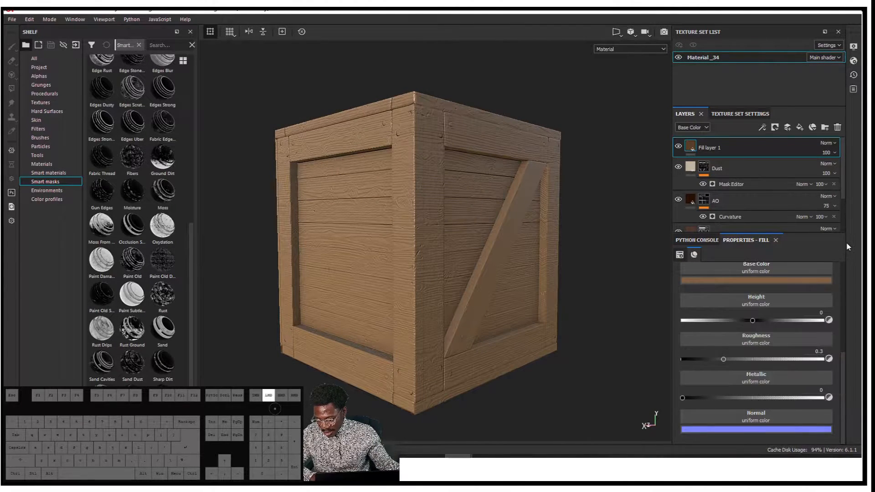
Step: Add a black mask to the new fill layer, apply the Ground Dirt smart mask to it and check the crate's base
{"action": "right_click", "coordinate": [713, 151]}
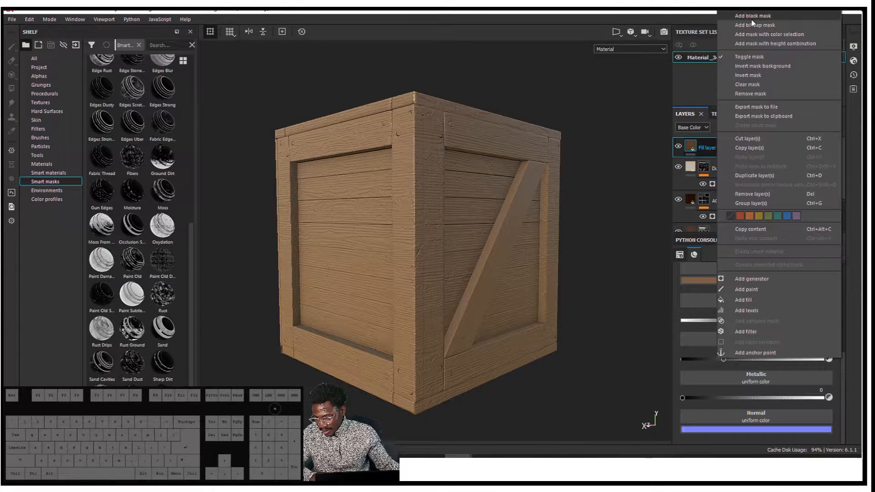
{"action": "left_click", "coordinate": [753, 18]}
{"action": "left_click_drag", "start_coordinate": [157, 158], "coordinate": [723, 151]}
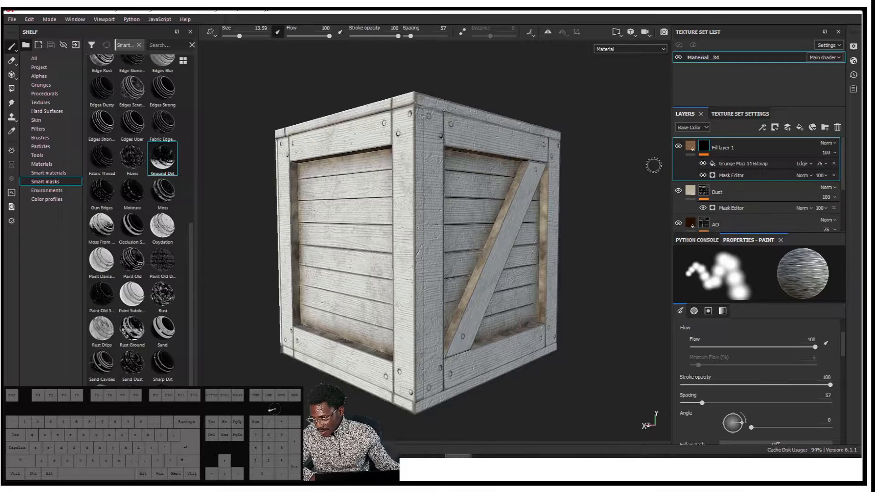
{"action": "left_click_drag", "start_coordinate": [315, 141], "coordinate": [370, 245], "text": "alt"}
{"action": "middle_click_drag", "start_coordinate": [370, 245], "coordinate": [347, 212], "text": "alt"}
{"action": "mouse_move", "coordinate": [469, 246]}
{"action": "left_mouse_down", "text": "alt"}
{"action": "mouse_move", "coordinate": [433, 248]}
{"action": "mouse_move", "coordinate": [469, 249]}
{"action": "left_mouse_up", "text": "alt"}
{"action": "left_click_drag", "start_coordinate": [484, 277], "coordinate": [643, 279], "text": "alt"}
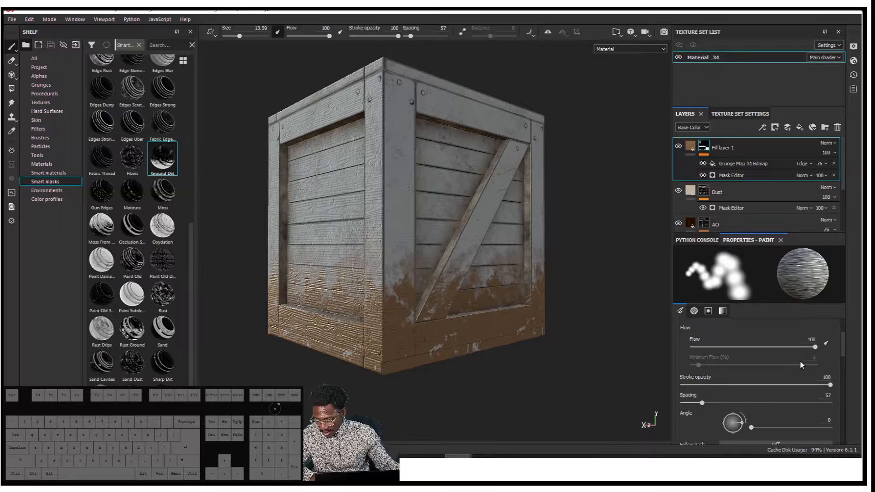
Step: Set the ground dirt layer's Mask Editor to Global Balance 0.82 and Global Contrast 0.44
{"action": "left_click", "coordinate": [737, 165]}
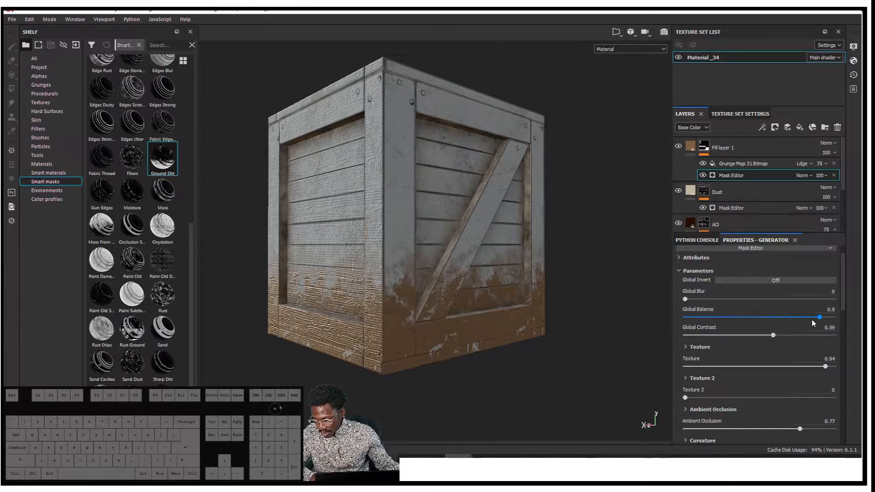
{"action": "left_click_drag", "start_coordinate": [816, 319], "coordinate": [795, 326]}
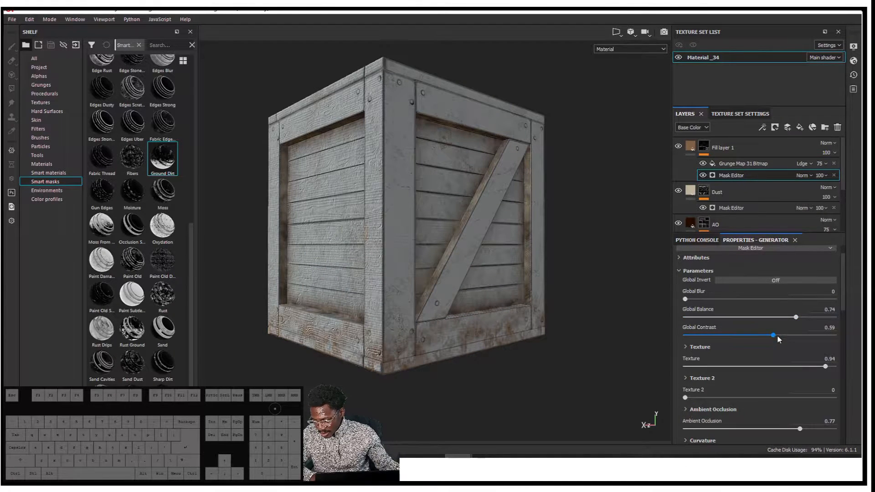
{"action": "mouse_move", "coordinate": [790, 332]}
{"action": "left_mouse_down"}
{"action": "mouse_move", "coordinate": [765, 330]}
{"action": "mouse_move", "coordinate": [775, 325]}
{"action": "mouse_move", "coordinate": [788, 336]}
{"action": "left_mouse_up"}
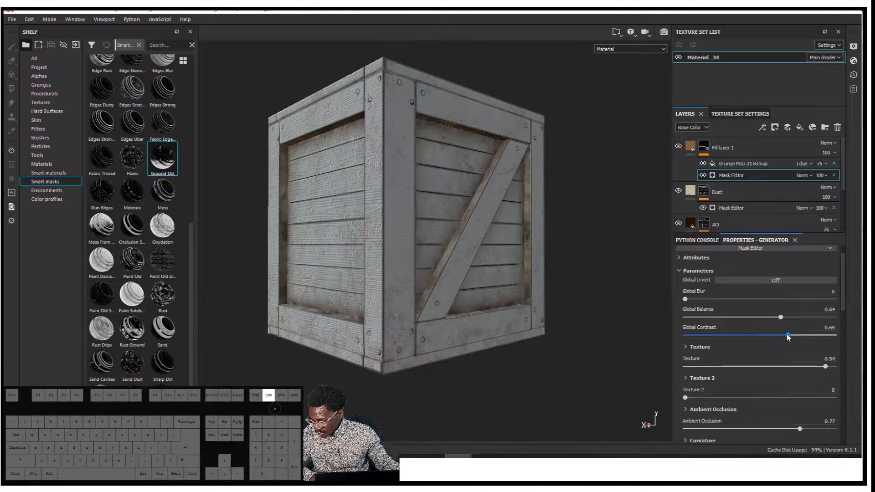
{"action": "left_click_drag", "start_coordinate": [503, 336], "coordinate": [540, 304], "text": "alt"}
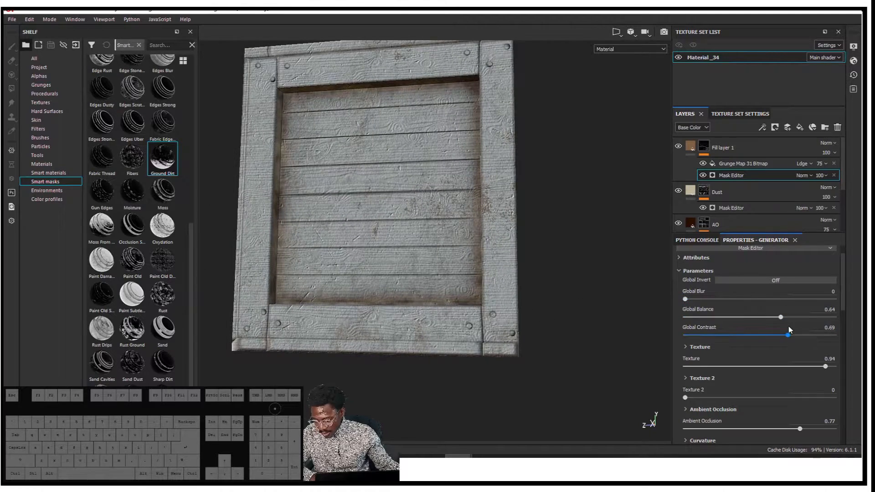
{"action": "left_click_drag", "start_coordinate": [733, 341], "coordinate": [728, 341]}
{"action": "left_click_drag", "start_coordinate": [781, 317], "coordinate": [808, 317]}
{"action": "left_click_drag", "start_coordinate": [752, 334], "coordinate": [755, 335]}
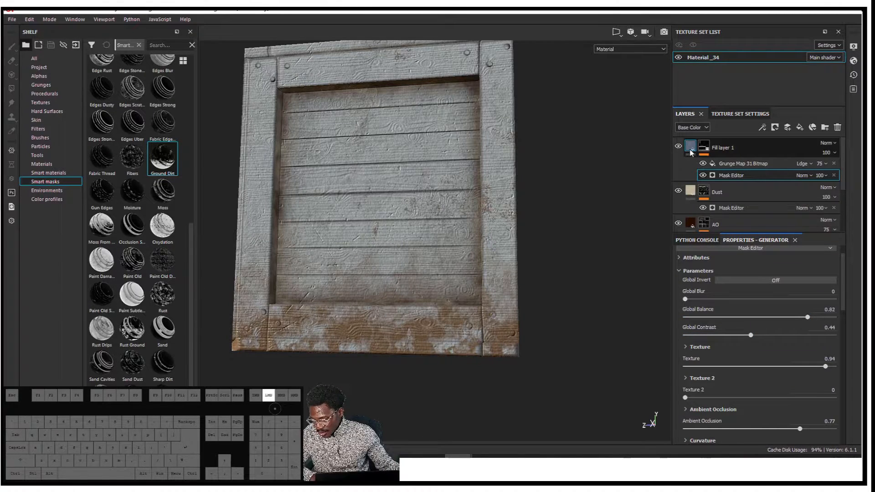
Step: Set the ground dirt layer's base color to a duller brown, RGB 0.165, 0.111, 0.076, and check it on the crate's sides
{"action": "left_click", "coordinate": [692, 150]}
{"action": "left_click", "coordinate": [726, 341]}
{"action": "left_click_drag", "start_coordinate": [760, 400], "coordinate": [750, 403]}
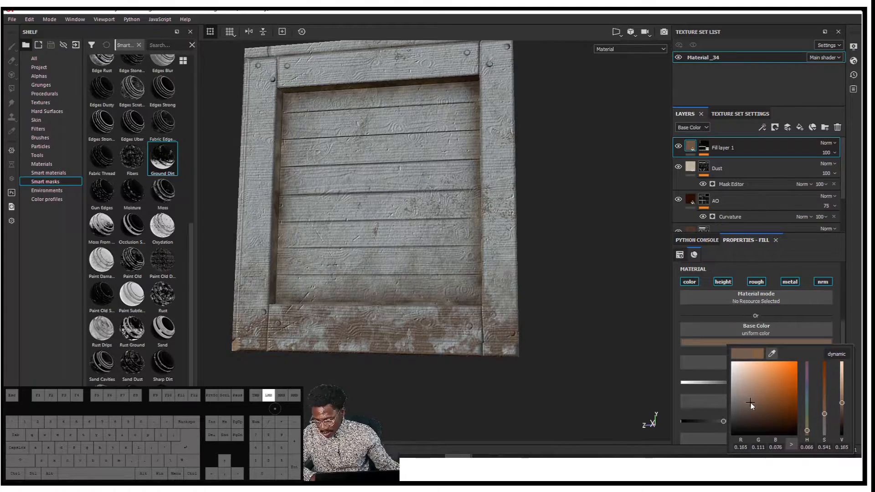
{"action": "left_click_drag", "start_coordinate": [531, 364], "coordinate": [475, 361], "text": "alt"}
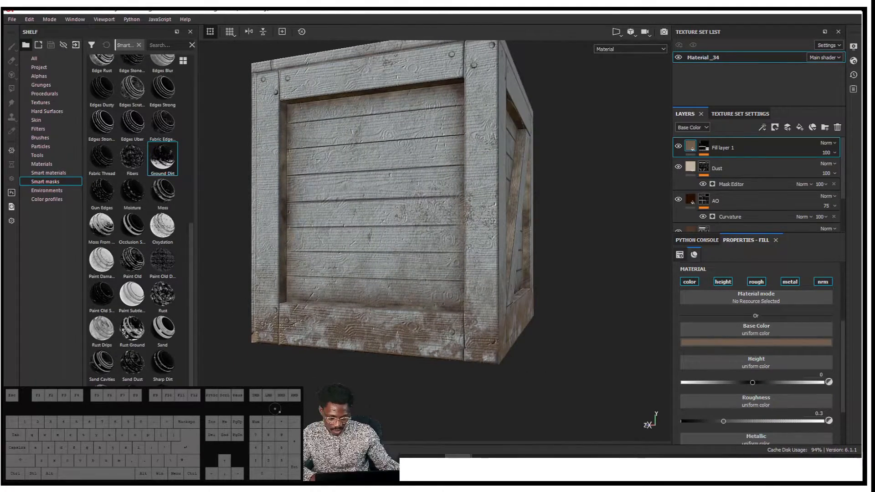
{"action": "left_click_drag", "start_coordinate": [494, 254], "coordinate": [369, 267], "text": "alt"}
{"action": "right_click_drag", "start_coordinate": [369, 267], "coordinate": [606, 296], "text": "shift"}
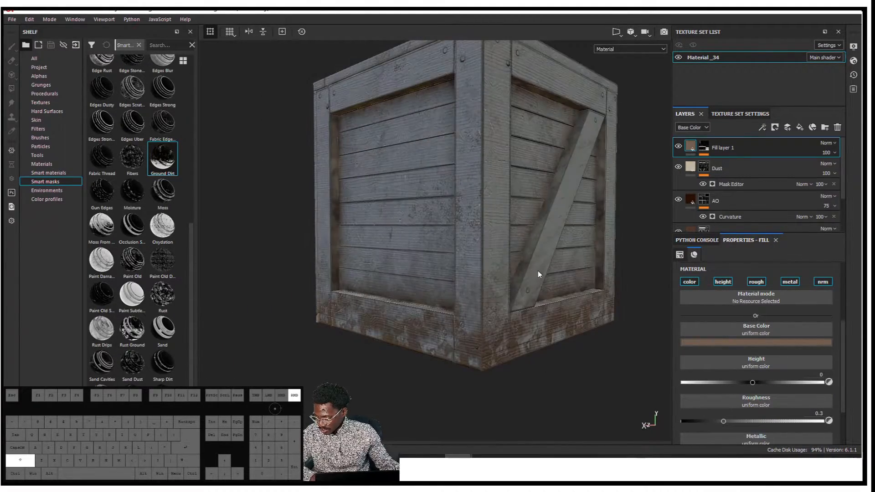
{"action": "left_click_drag", "start_coordinate": [606, 296], "coordinate": [665, 324], "text": "alt"}
Step: Try raised and lowered heights for the ground dirt layer, down to -0.175, and inspect the relief around the crate's base
{"action": "scroll", "coordinate": [739, 392], "scroll_direction": "down", "scroll_amount": 3}
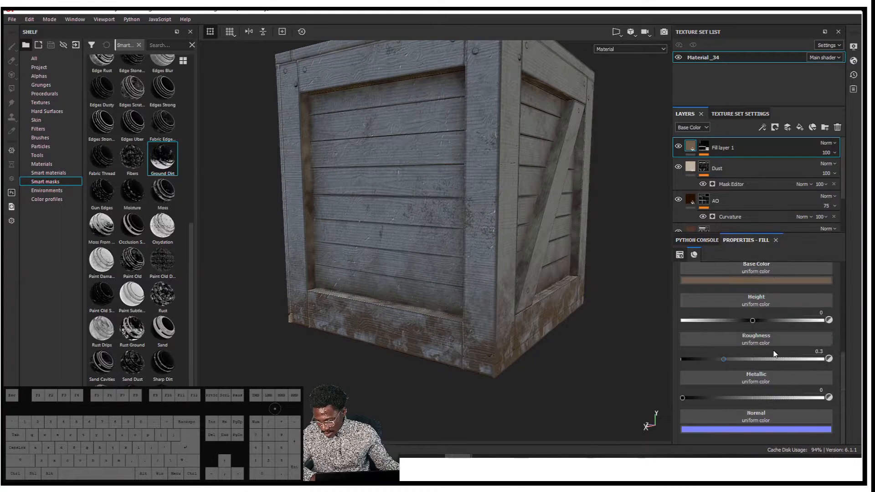
{"action": "left_click_drag", "start_coordinate": [753, 320], "coordinate": [777, 317]}
{"action": "left_click_drag", "start_coordinate": [442, 297], "coordinate": [583, 293], "text": "alt"}
{"action": "left_click_drag", "start_coordinate": [434, 295], "coordinate": [573, 262], "text": "alt"}
{"action": "left_click_drag", "start_coordinate": [777, 321], "coordinate": [740, 321]}
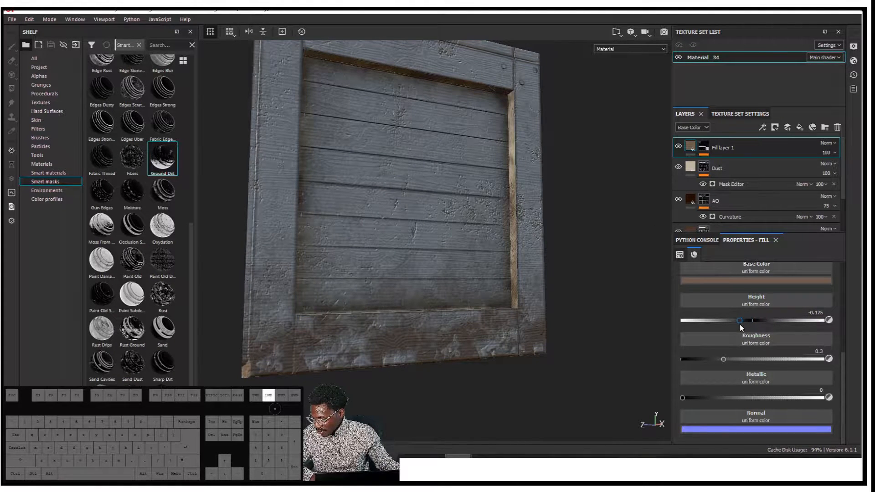
{"action": "left_click_drag", "start_coordinate": [479, 319], "coordinate": [385, 340], "text": "alt"}
{"action": "middle_click_drag", "start_coordinate": [436, 291], "coordinate": [398, 327], "text": "alt"}
{"action": "left_click_drag", "start_coordinate": [517, 287], "coordinate": [477, 271], "text": "alt"}
{"action": "right_click_drag", "start_coordinate": [477, 271], "coordinate": [450, 268], "text": "shift"}
{"action": "left_click_drag", "start_coordinate": [451, 268], "coordinate": [497, 255], "text": "alt"}
Step: Try a height of about 0.81 on the ground dirt layer, reset the height to 0 and inspect the lower corner
{"action": "left_click", "coordinate": [752, 321]}
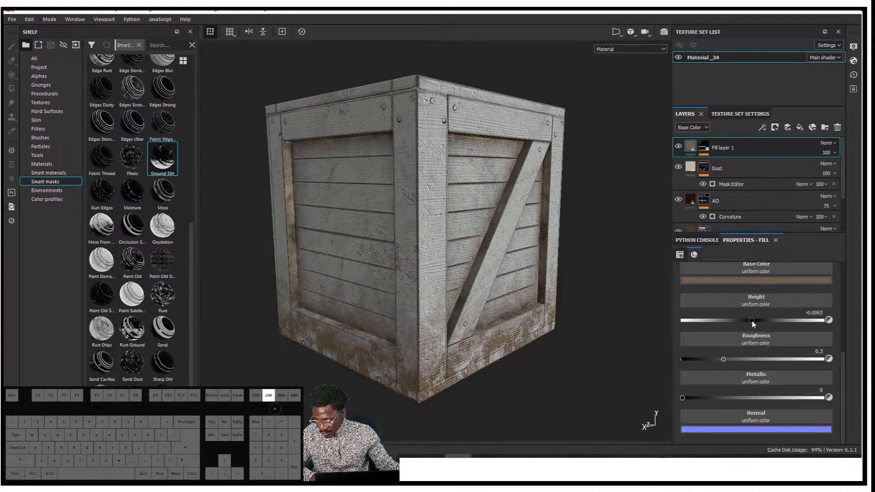
{"action": "left_click", "coordinate": [815, 321]}
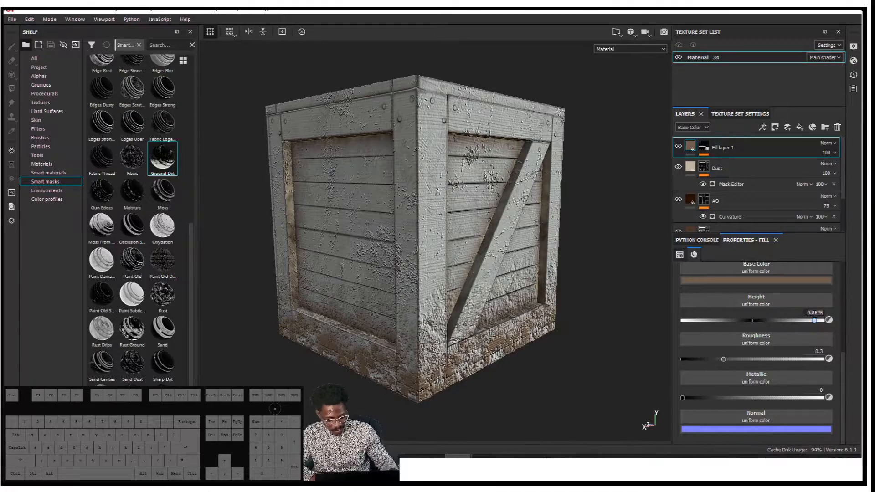
{"action": "left_click", "coordinate": [815, 314]}
{"action": "type", "text": "0"}
{"action": "key", "text": "Return"}
{"action": "left_click_drag", "start_coordinate": [456, 258], "coordinate": [468, 231], "text": "alt"}
{"action": "middle_click_drag", "start_coordinate": [482, 301], "coordinate": [485, 303], "text": "alt"}
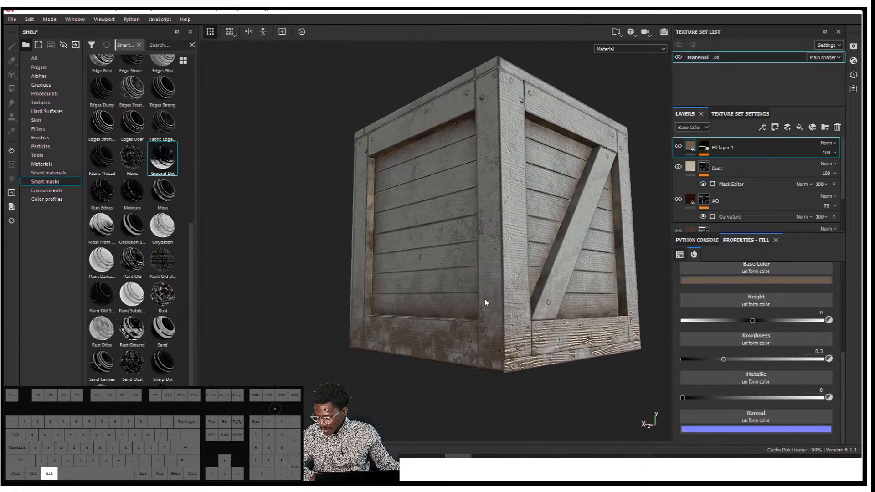
{"action": "scroll", "coordinate": [485, 302], "scroll_direction": "down", "scroll_amount": 1}
{"action": "scroll", "coordinate": [491, 315], "scroll_direction": "up", "scroll_amount": 3}
{"action": "middle_click_drag", "start_coordinate": [545, 302], "coordinate": [512, 304], "text": "alt"}
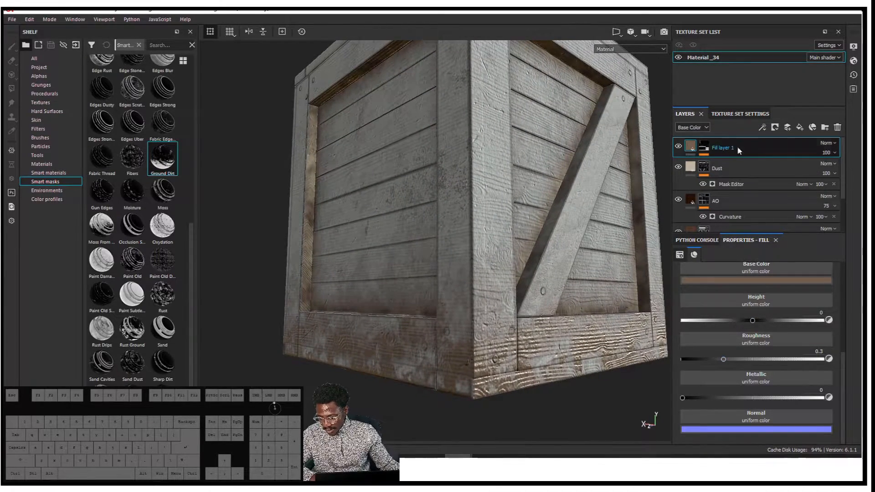
Step: Select the ground dirt layer's mask and set its paint brush size to 15.27
{"action": "left_click", "coordinate": [704, 147]}
{"action": "scroll", "coordinate": [701, 342], "scroll_direction": "down", "scroll_amount": 2}
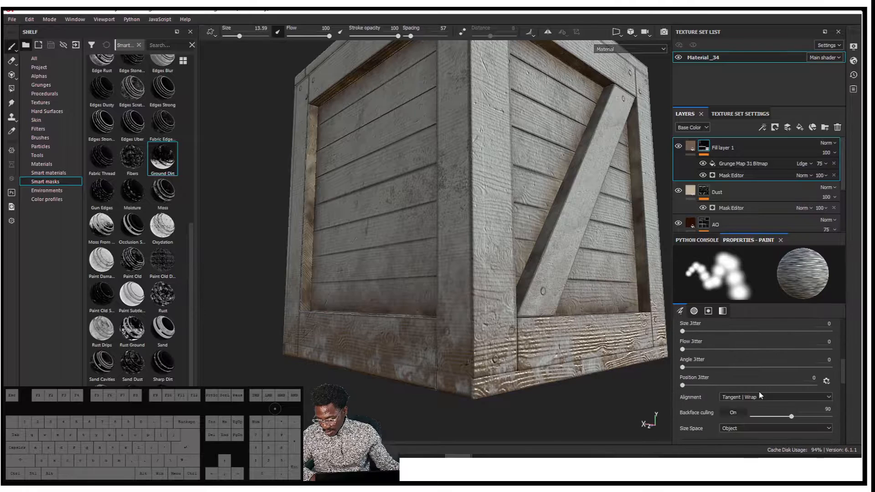
{"action": "scroll", "coordinate": [711, 351], "scroll_direction": "up", "scroll_amount": 3}
{"action": "left_click_drag", "start_coordinate": [733, 360], "coordinate": [739, 360]}
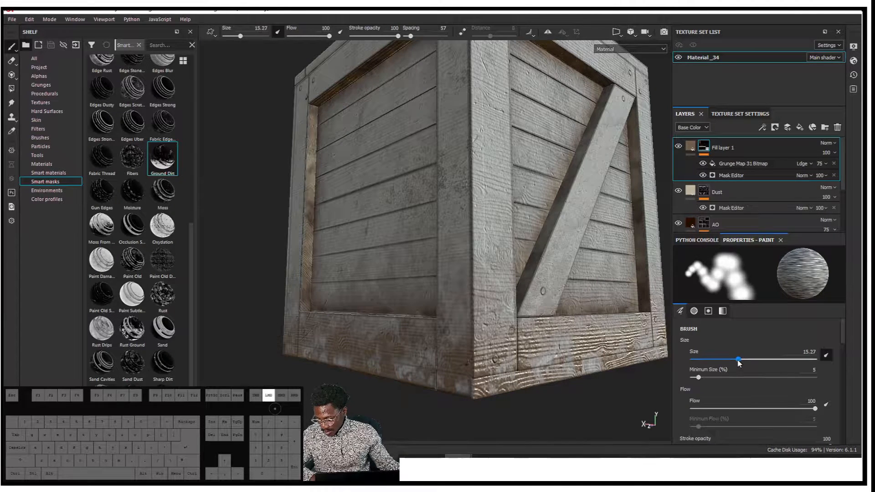
Step: Set the ground dirt Mask Editor's Global Contrast to 0.32 and check the dirt along the crate's bottom boards
{"action": "left_click", "coordinate": [732, 167]}
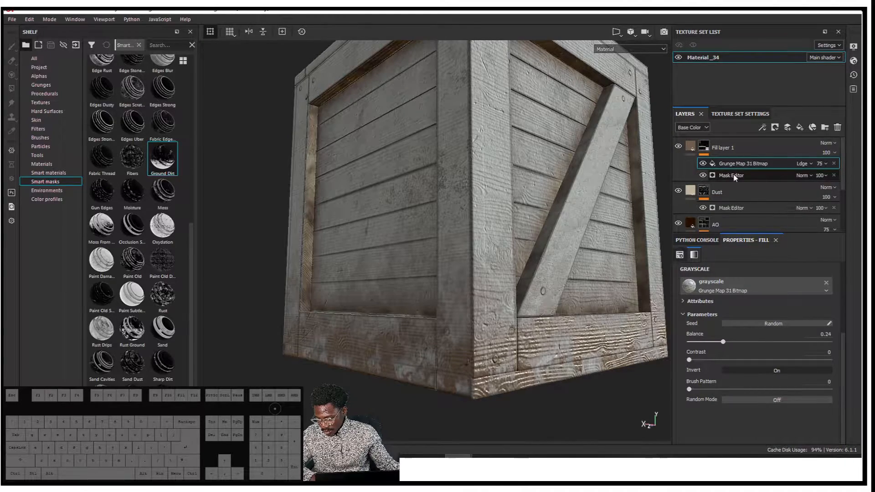
{"action": "left_click", "coordinate": [735, 177]}
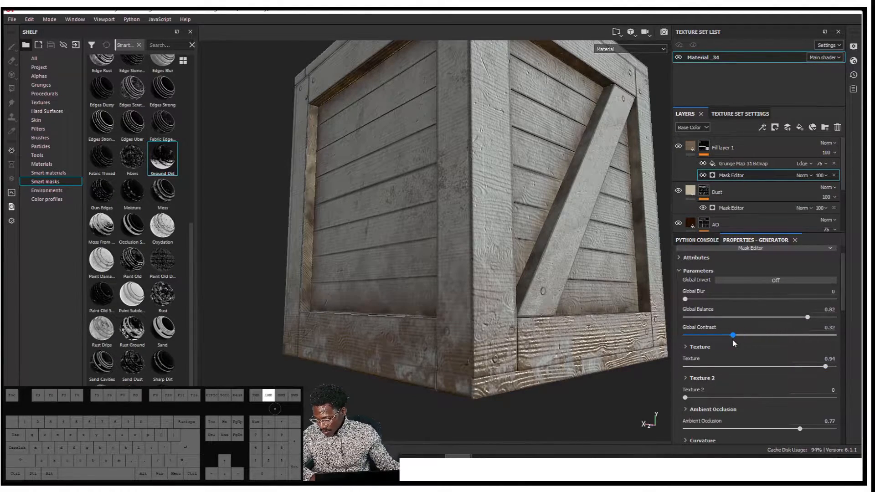
{"action": "left_click_drag", "start_coordinate": [733, 341], "coordinate": [733, 340]}
{"action": "left_click_drag", "start_coordinate": [616, 337], "coordinate": [590, 367], "text": "alt"}
{"action": "right_click_drag", "start_coordinate": [590, 364], "coordinate": [606, 352], "text": "shift"}
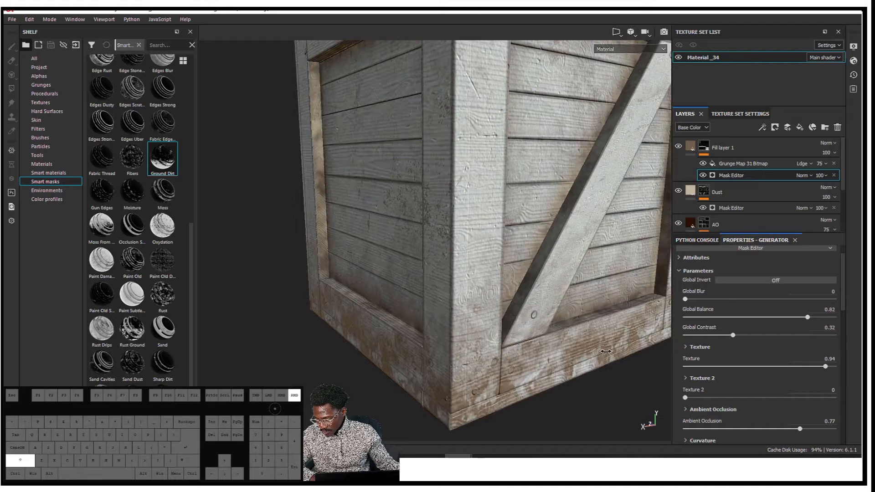
Step: Set the ground dirt Mask Editor to Global Balance 0.83, Global Blur 0.58 and Texture 1, keeping Texture 2 at 0
{"action": "mouse_move", "coordinate": [806, 318]}
{"action": "left_mouse_down"}
{"action": "mouse_move", "coordinate": [784, 323]}
{"action": "mouse_move", "coordinate": [809, 321]}
{"action": "left_mouse_up"}
{"action": "mouse_move", "coordinate": [687, 297]}
{"action": "left_mouse_down"}
{"action": "mouse_move", "coordinate": [706, 303]}
{"action": "mouse_move", "coordinate": [694, 312]}
{"action": "left_mouse_up"}
{"action": "left_click_drag", "start_coordinate": [807, 369], "coordinate": [845, 365]}
{"action": "mouse_move", "coordinate": [693, 401]}
{"action": "left_mouse_down"}
{"action": "mouse_move", "coordinate": [769, 394]}
{"action": "mouse_move", "coordinate": [680, 395]}
{"action": "left_mouse_up"}
Step: Lower the ground dirt Mask Editor's Ambient Occlusion to 0.54 and adjust its further mask inputs
{"action": "scroll", "coordinate": [743, 401], "scroll_direction": "down", "scroll_amount": 1}
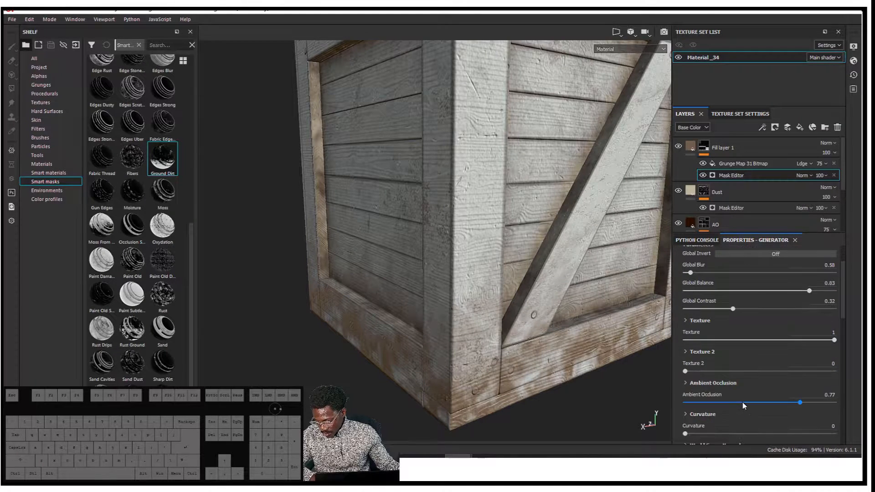
{"action": "left_click_drag", "start_coordinate": [792, 404], "coordinate": [768, 403]}
{"action": "scroll", "coordinate": [742, 410], "scroll_direction": "down", "scroll_amount": 2}
{"action": "mouse_move", "coordinate": [686, 382]}
{"action": "left_mouse_down"}
{"action": "mouse_move", "coordinate": [752, 382]}
{"action": "mouse_move", "coordinate": [701, 384]}
{"action": "left_mouse_up"}
{"action": "scroll", "coordinate": [747, 301], "scroll_direction": "up", "scroll_amount": 3}
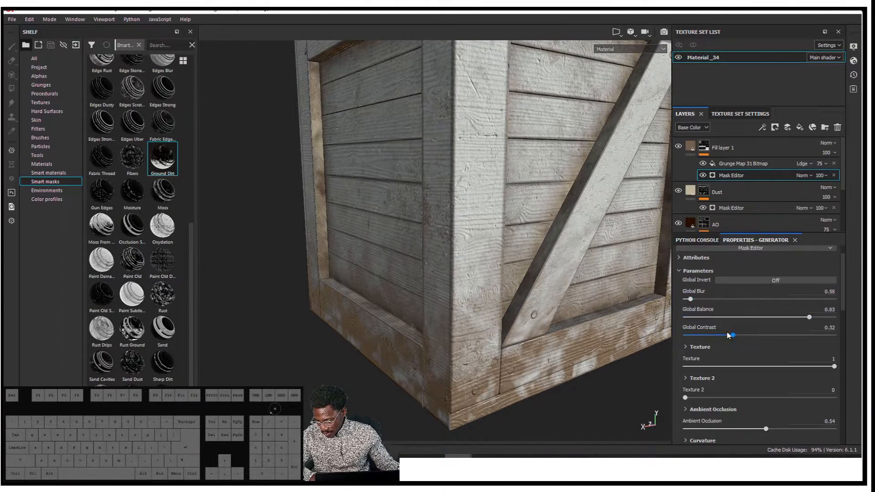
Step: Expand the Mask Editor's attributes and look over the ground dirt on the crate's corner
{"action": "left_click", "coordinate": [680, 258]}
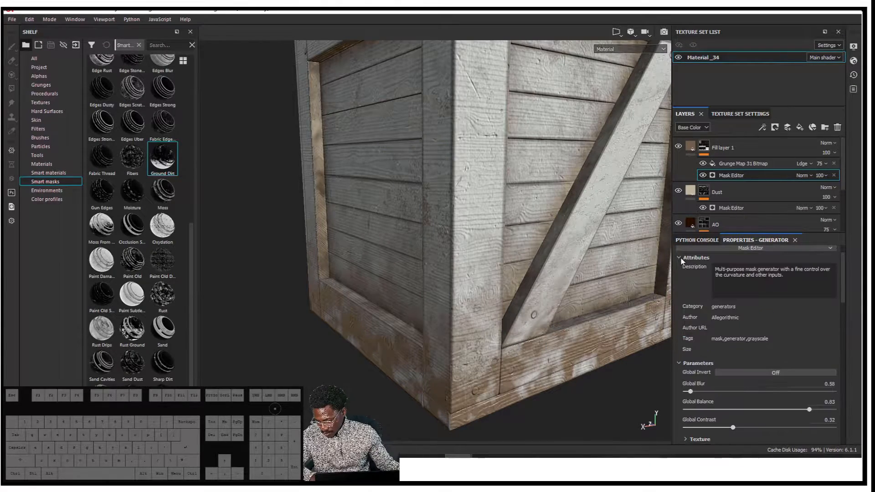
{"action": "scroll", "coordinate": [565, 275], "scroll_direction": "up", "scroll_amount": 3}
{"action": "scroll", "coordinate": [567, 274], "scroll_direction": "down", "scroll_amount": 5}
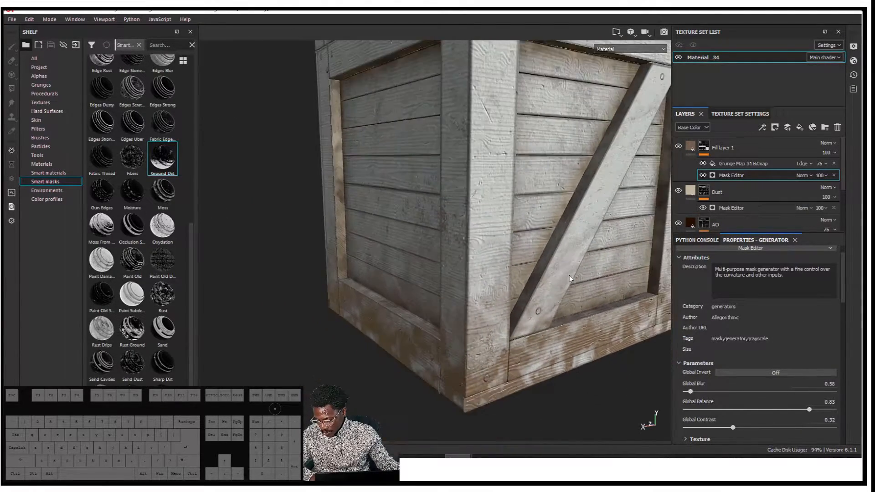
Step: Lower the ground dirt Mask Editor's Global Balance to 0.68 and Global Blur to 0, checking the crate from several sides
{"action": "left_click_drag", "start_coordinate": [570, 268], "coordinate": [631, 262], "text": "alt"}
{"action": "scroll", "coordinate": [752, 378], "scroll_direction": "down", "scroll_amount": 1}
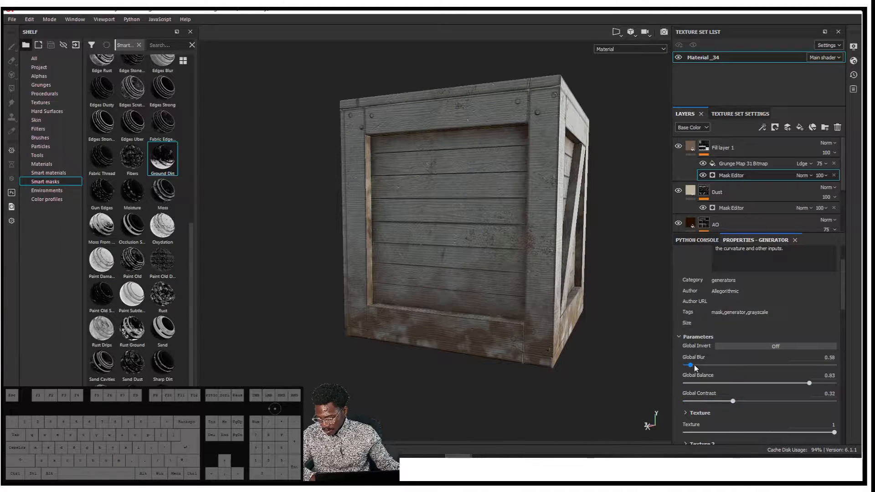
{"action": "left_click_drag", "start_coordinate": [803, 388], "coordinate": [785, 388]}
{"action": "left_click_drag", "start_coordinate": [574, 315], "coordinate": [541, 323], "text": "alt"}
{"action": "left_click_drag", "start_coordinate": [543, 343], "coordinate": [690, 338], "text": "alt"}
{"action": "left_click_drag", "start_coordinate": [695, 369], "coordinate": [675, 365]}
{"action": "left_click_drag", "start_coordinate": [579, 349], "coordinate": [517, 345], "text": "alt"}
{"action": "left_click_drag", "start_coordinate": [561, 319], "coordinate": [506, 314], "text": "alt"}
Step: Set the ground dirt Mask Editor's Global Contrast to 0.62 and Texture 2 to 0.19
{"action": "left_click_drag", "start_coordinate": [703, 401], "coordinate": [778, 401]}
{"action": "left_click_drag", "start_coordinate": [617, 354], "coordinate": [604, 362], "text": "alt"}
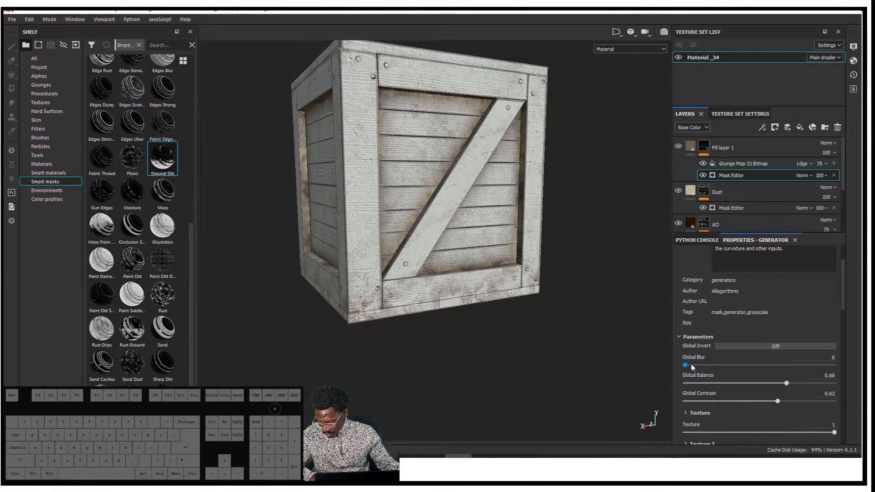
{"action": "scroll", "coordinate": [770, 403], "scroll_direction": "down", "scroll_amount": 1}
{"action": "left_click_drag", "start_coordinate": [690, 436], "coordinate": [713, 439]}
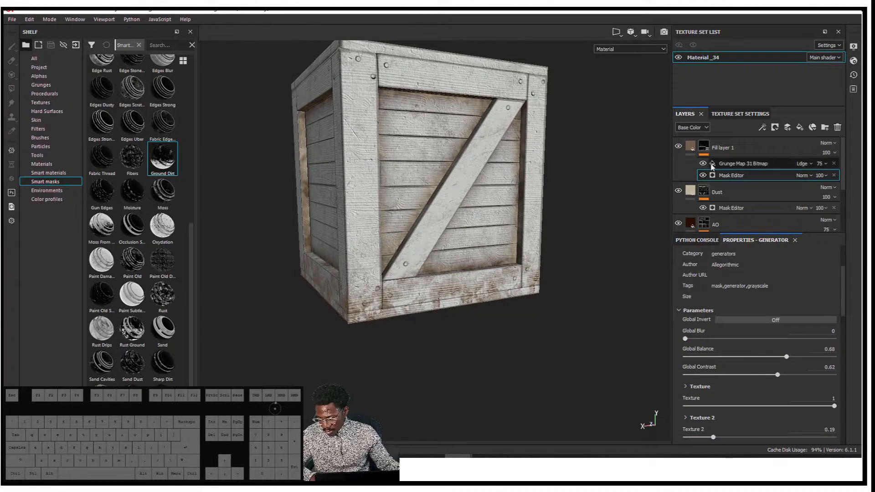
Step: Set the ground dirt fill layer's Roughness to 1 and inspect the crate's bottom boards
{"action": "scroll", "coordinate": [725, 389], "scroll_direction": "down", "scroll_amount": 2}
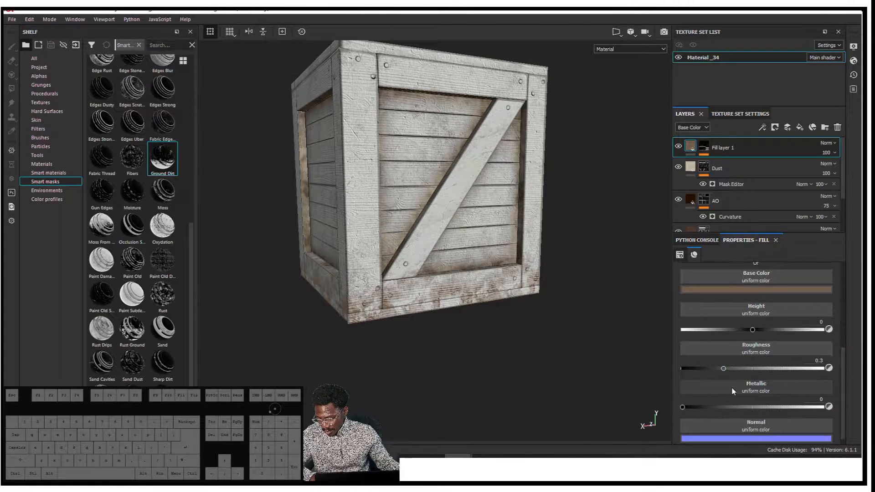
{"action": "left_click_drag", "start_coordinate": [613, 339], "coordinate": [553, 338], "text": "alt"}
{"action": "middle_click_drag", "start_coordinate": [553, 338], "coordinate": [502, 324], "text": "alt"}
{"action": "left_click_drag", "start_coordinate": [502, 324], "coordinate": [481, 313], "text": "alt"}
{"action": "middle_click_drag", "start_coordinate": [481, 313], "coordinate": [471, 311], "text": "alt"}
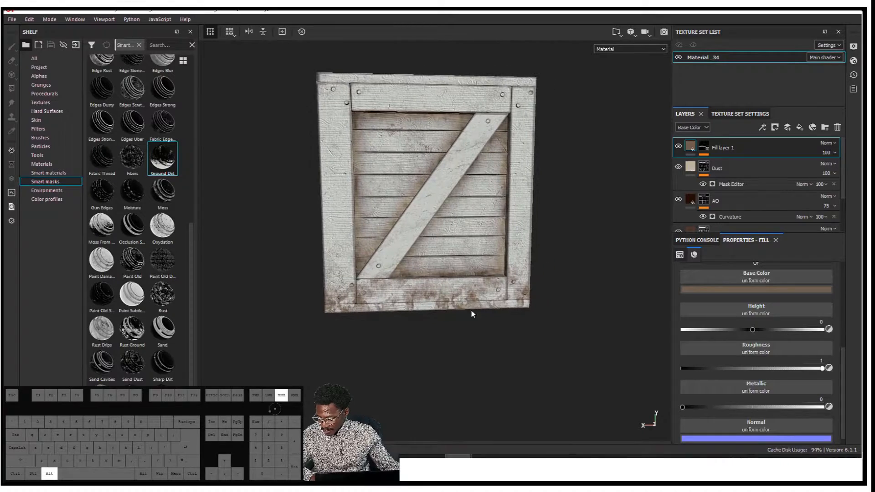
{"action": "scroll", "coordinate": [466, 289], "scroll_direction": "down", "scroll_amount": 2}
{"action": "scroll", "coordinate": [491, 288], "scroll_direction": "up", "scroll_amount": 5}
{"action": "left_click_drag", "start_coordinate": [491, 288], "coordinate": [529, 290], "text": "alt"}
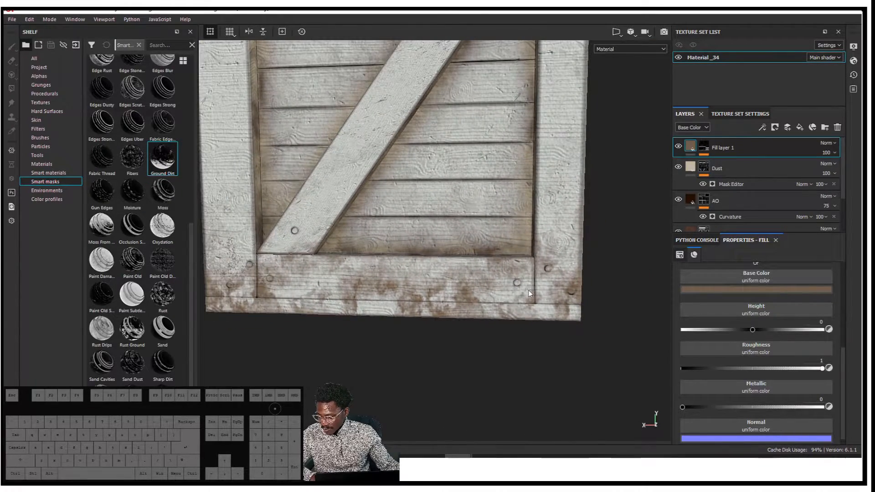
Step: Compare the crate with and without the ground dirt layer, leaving that layer hidden
{"action": "left_click", "coordinate": [677, 146]}
{"action": "left_click", "coordinate": [678, 146]}
{"action": "left_click", "coordinate": [678, 146]}
{"action": "left_click", "coordinate": [678, 146]}
{"action": "left_click", "coordinate": [678, 146]}
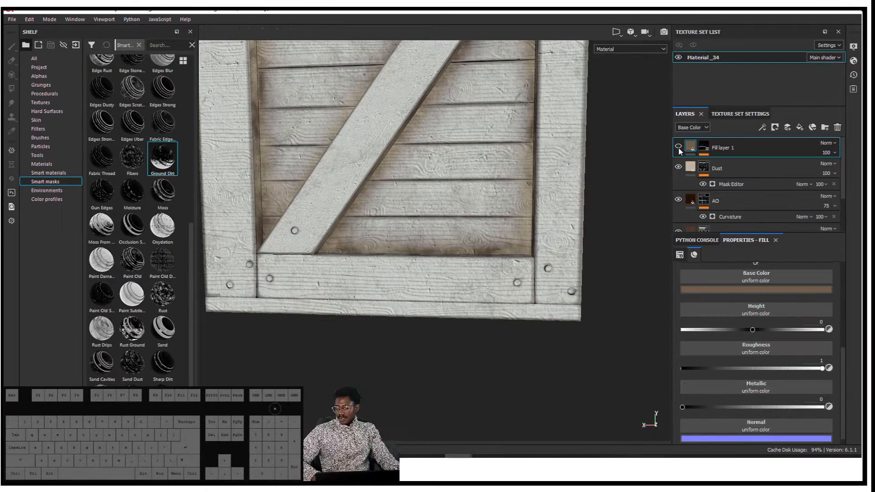
{"action": "scroll", "coordinate": [405, 223], "scroll_direction": "up", "scroll_amount": 2}
{"action": "scroll", "coordinate": [423, 213], "scroll_direction": "down", "scroll_amount": 5}
{"action": "scroll", "coordinate": [429, 205], "scroll_direction": "down", "scroll_amount": 2}
{"action": "left_click_drag", "start_coordinate": [431, 199], "coordinate": [515, 218], "text": "alt"}
Step: Rename the ground dirt fill layer as Ground
{"action": "double_click", "coordinate": [725, 148]}
{"action": "type", "text": "Gr"}
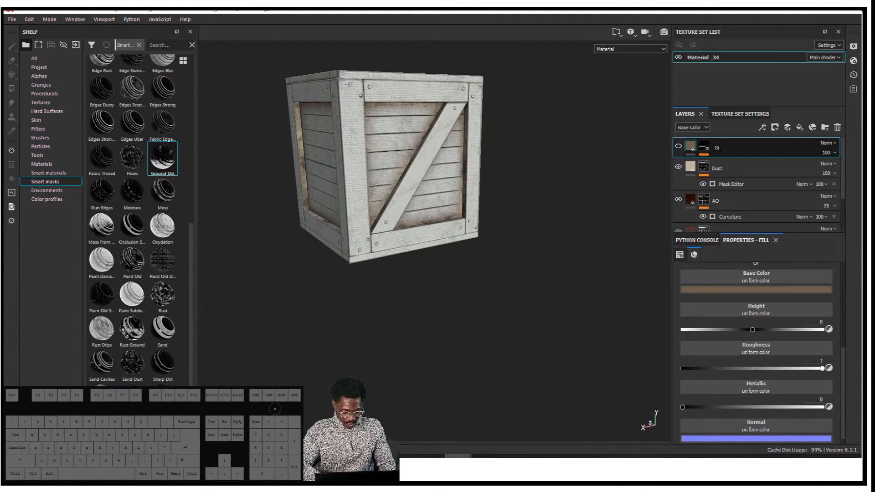
{"action": "type", "text": "ound"}
{"action": "left_click", "coordinate": [721, 152]}
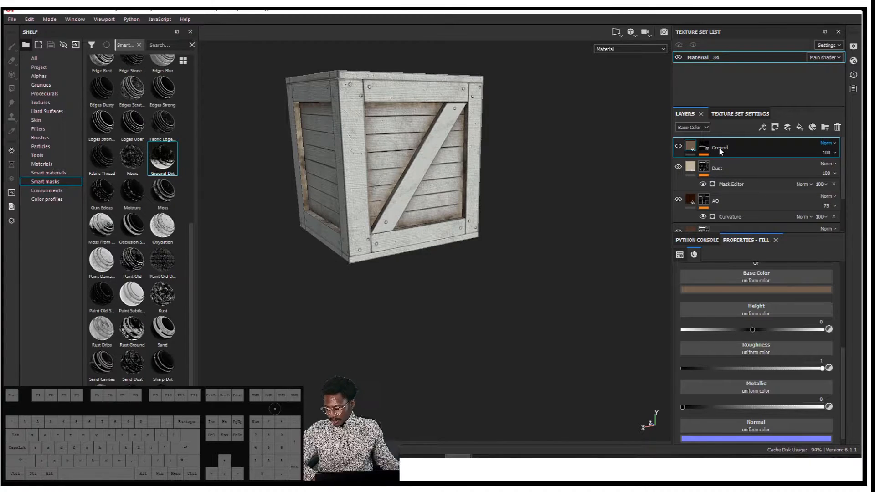
Step: Select the layers from Dust down to Dirt, create a new folder and name it Dirt_Dust_Grunge
{"action": "left_click", "coordinate": [740, 164]}
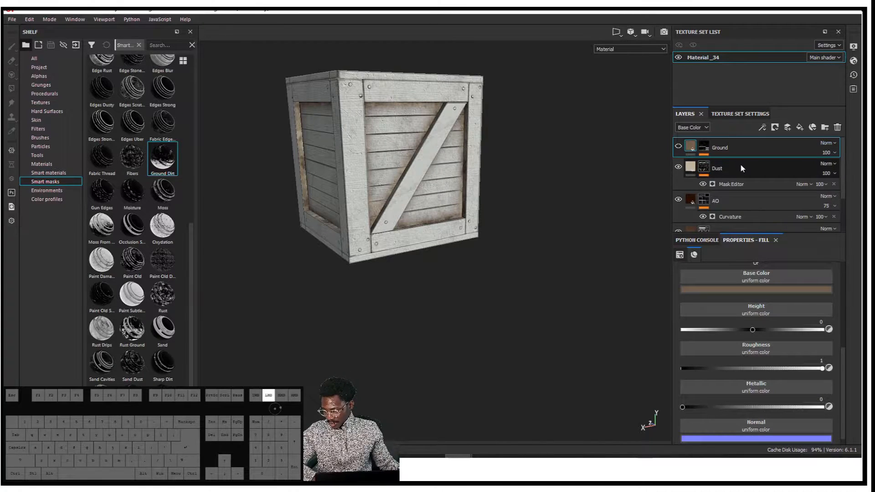
{"action": "scroll", "coordinate": [769, 193], "scroll_direction": "down", "scroll_amount": 1}
{"action": "left_click", "coordinate": [758, 189]}
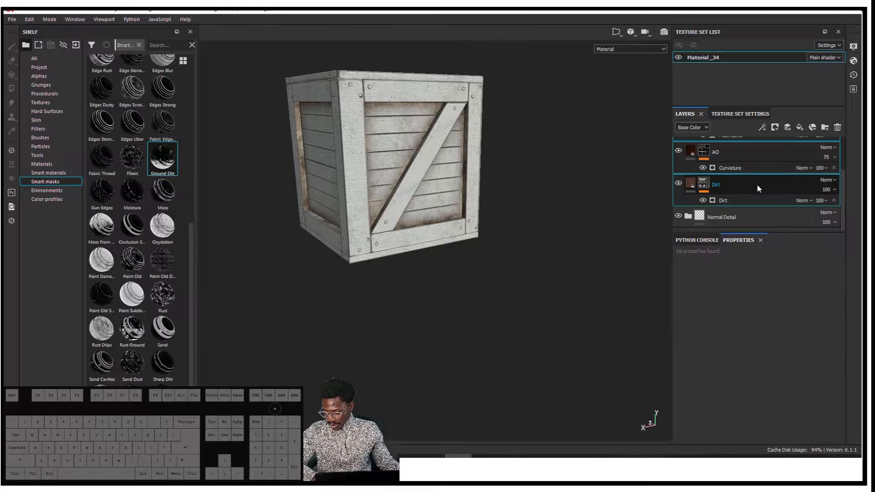
{"action": "left_click", "coordinate": [825, 127]}
{"action": "double_click", "coordinate": [719, 169]}
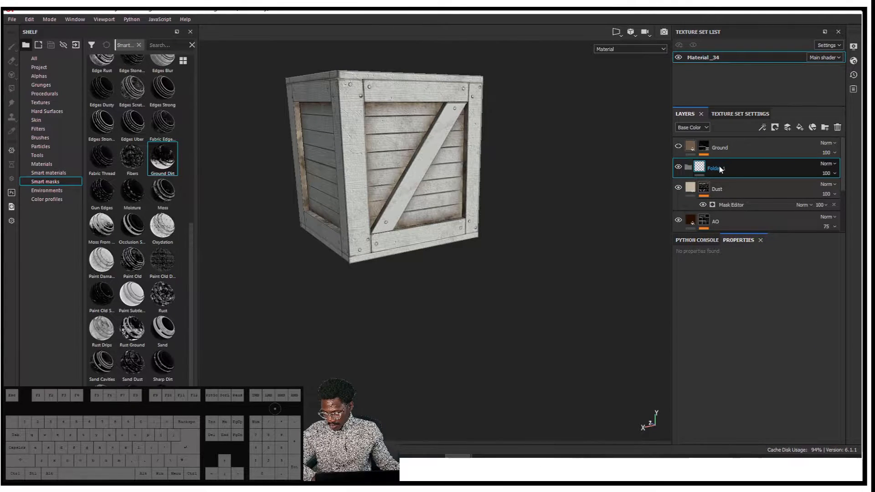
{"action": "type", "text": "Di"}
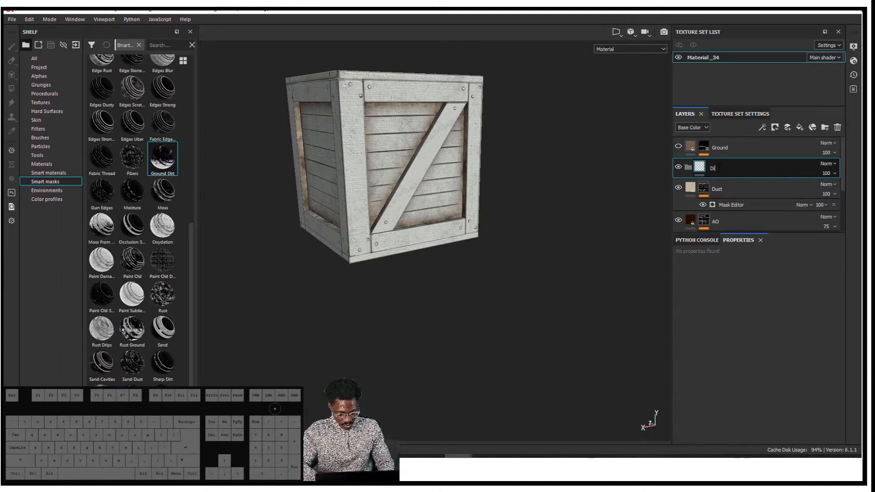
{"action": "type", "text": "rt_Dust_"}
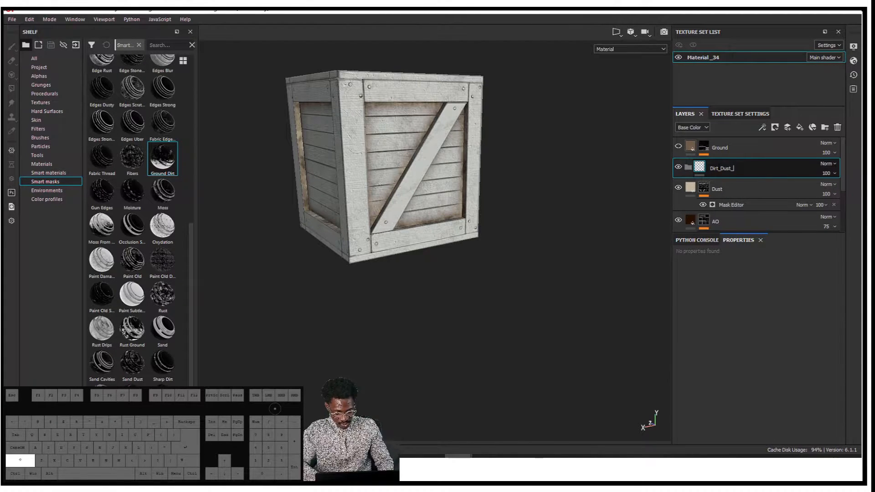
{"action": "type", "text": "Grunge"}
{"action": "key", "text": "Return"}
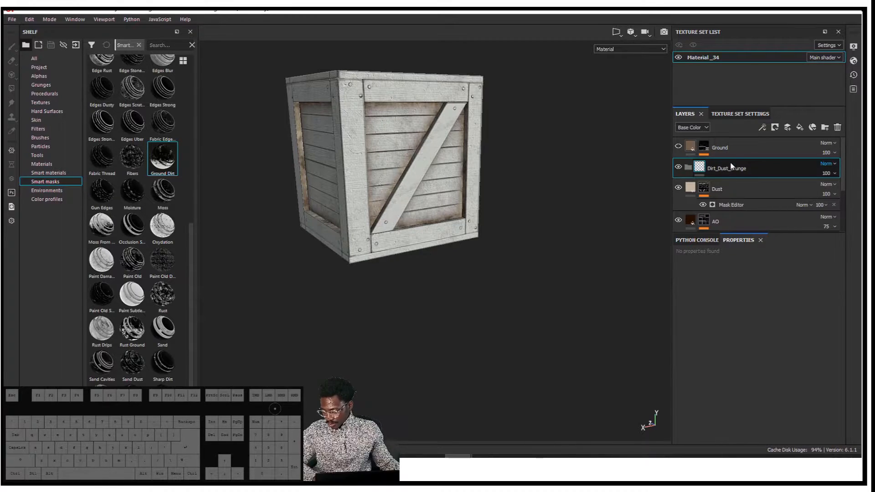
Step: Move the Dust, AO and Dirt layers together into the Dirt_Dust_Grunge folder
{"action": "left_click", "coordinate": [713, 184]}
{"action": "scroll", "coordinate": [734, 191], "scroll_direction": "down", "scroll_amount": 3}
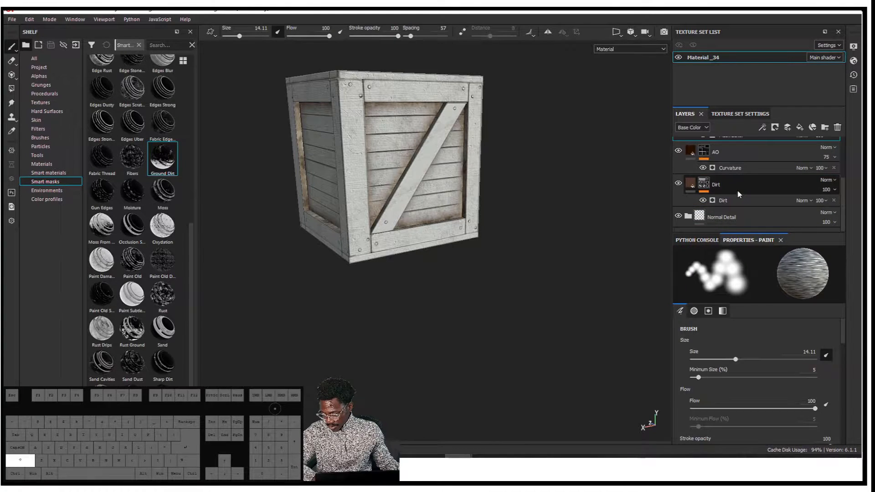
{"action": "left_click", "coordinate": [739, 192], "text": "shift"}
{"action": "scroll", "coordinate": [731, 177], "scroll_direction": "up", "scroll_amount": 3}
{"action": "left_click_drag", "start_coordinate": [715, 184], "coordinate": [710, 166]}
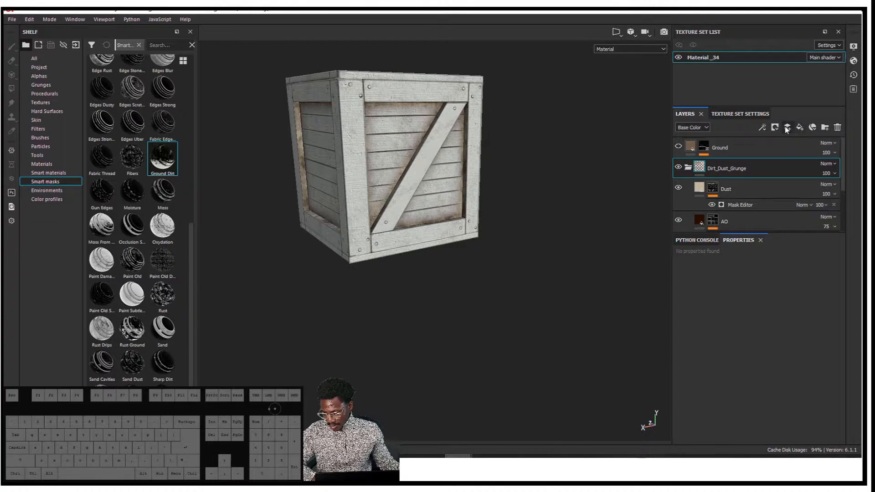
Step: Add a new fill layer directly above the Dirt_Dust_Grunge folder and frame the crate
{"action": "left_click", "coordinate": [800, 127]}
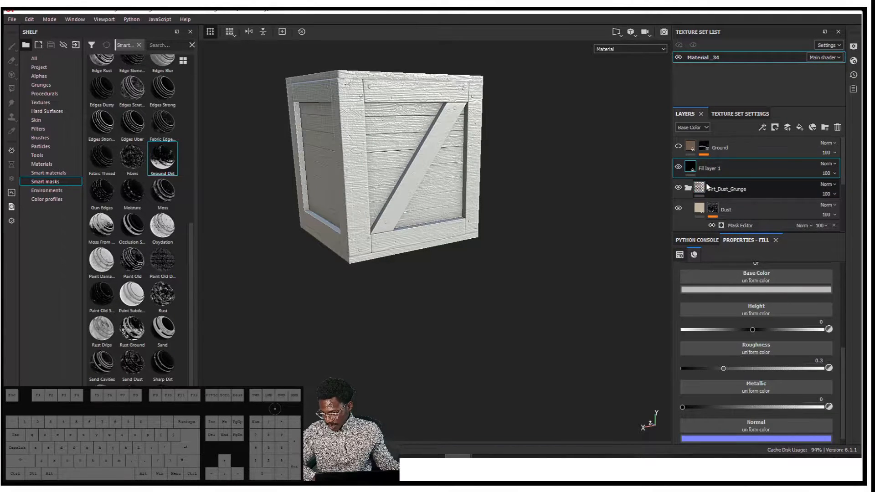
{"action": "left_click_drag", "start_coordinate": [424, 170], "coordinate": [449, 170], "text": "alt"}
{"action": "middle_click_drag", "start_coordinate": [489, 191], "coordinate": [507, 207], "text": "alt"}
{"action": "scroll", "coordinate": [507, 207], "scroll_direction": "up", "scroll_amount": 2}
{"action": "middle_click_drag", "start_coordinate": [584, 166], "coordinate": [592, 184], "text": "alt"}
{"action": "left_click_drag", "start_coordinate": [531, 189], "coordinate": [557, 191], "text": "alt"}
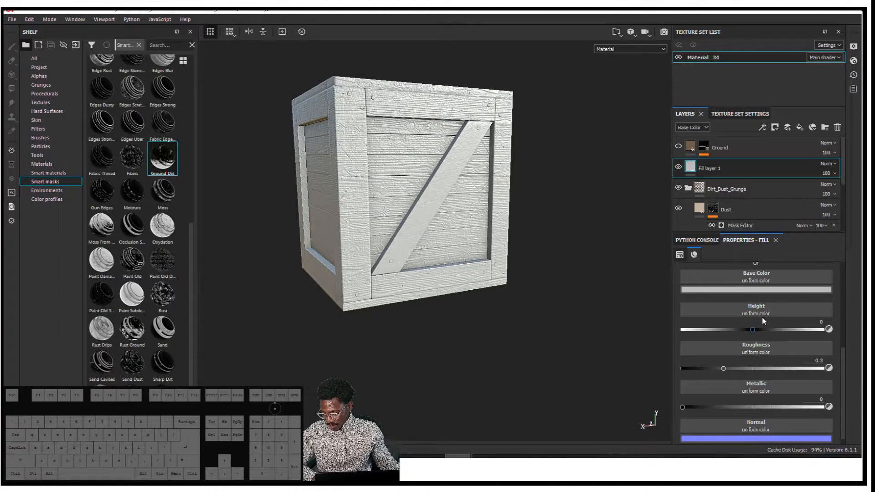
Step: Assign the Directional Noise 2 procedural to the new fill layer's Height and look at the crate's front
{"action": "left_click", "coordinate": [789, 309]}
{"action": "type", "text": "grunge"}
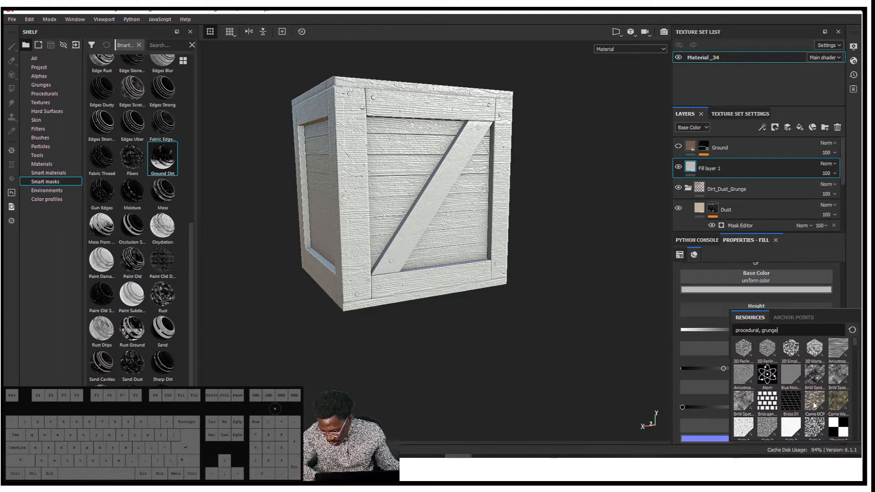
{"action": "left_click_drag", "start_coordinate": [857, 346], "coordinate": [855, 360]}
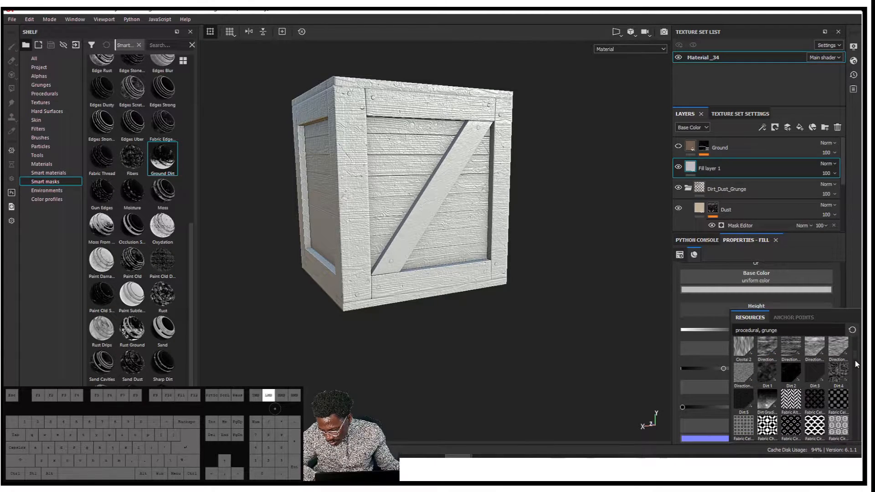
{"action": "left_click", "coordinate": [789, 347]}
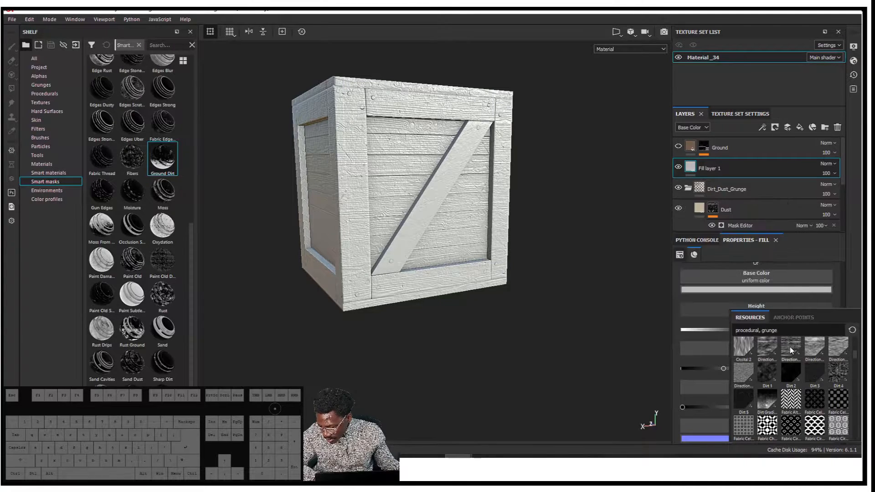
{"action": "left_click_drag", "start_coordinate": [587, 254], "coordinate": [515, 232], "text": "alt"}
{"action": "middle_click_drag", "start_coordinate": [516, 233], "coordinate": [511, 252], "text": "alt"}
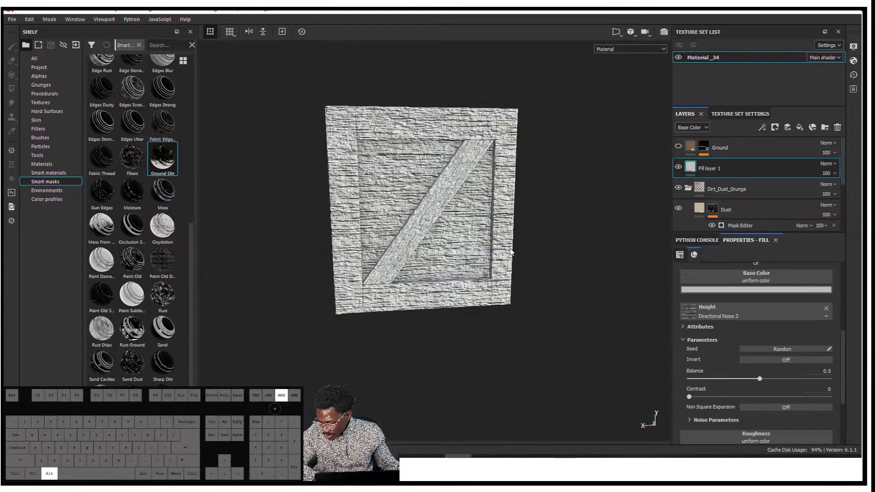
Step: Switch the layer stack to the Height channel and set the new fill layer's height opacity to 1
{"action": "left_click", "coordinate": [693, 128]}
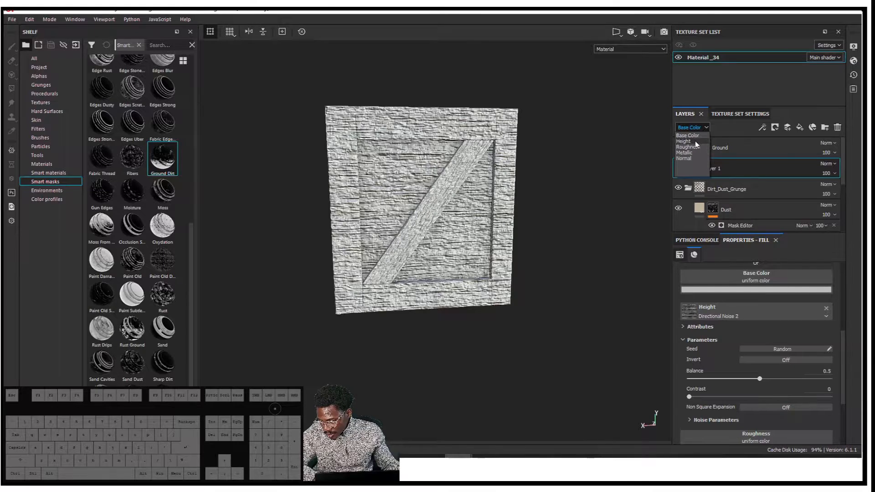
{"action": "left_click", "coordinate": [684, 141]}
{"action": "left_click", "coordinate": [827, 174]}
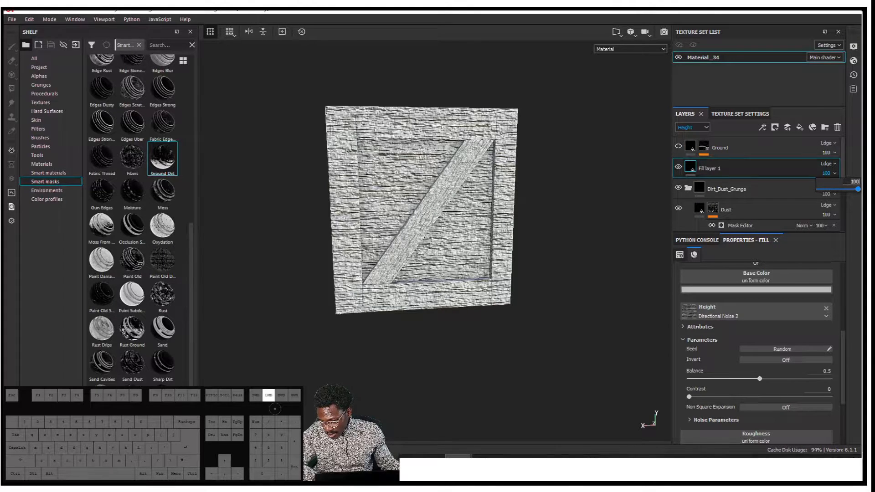
{"action": "type", "text": "1"}
{"action": "key", "text": "Return"}
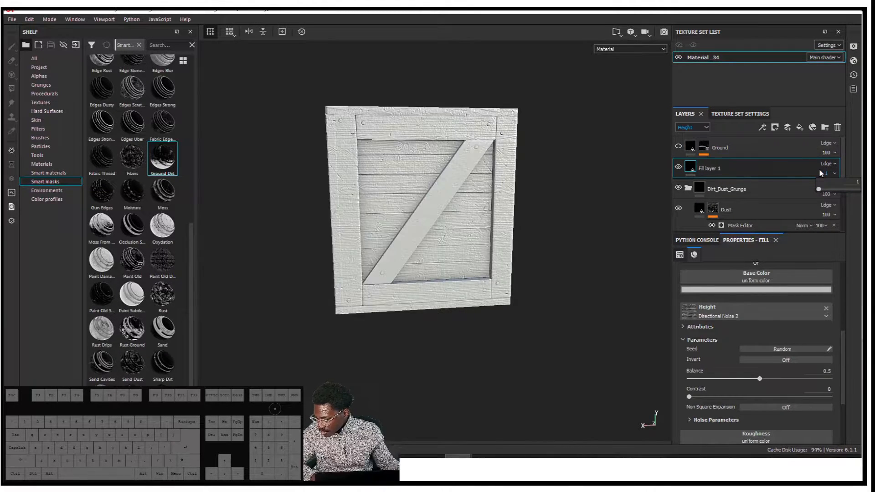
Step: Set the new fill layer's height opacity to 2 and compare the boards with the layer shown and hidden
{"action": "left_click_drag", "start_coordinate": [392, 172], "coordinate": [403, 173], "text": "alt"}
{"action": "scroll", "coordinate": [403, 173], "scroll_direction": "up", "scroll_amount": 5}
{"action": "left_click", "coordinate": [827, 174]}
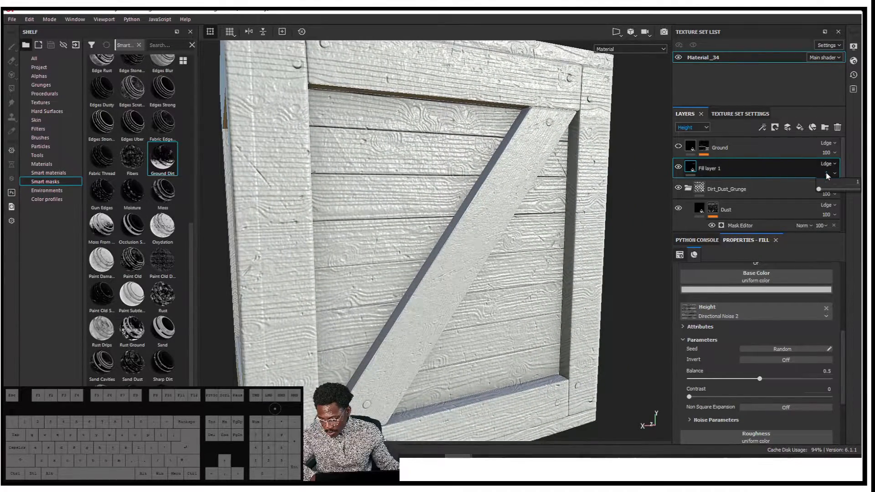
{"action": "left_click", "coordinate": [857, 181]}
{"action": "type", "text": "2"}
{"action": "key", "text": "Return"}
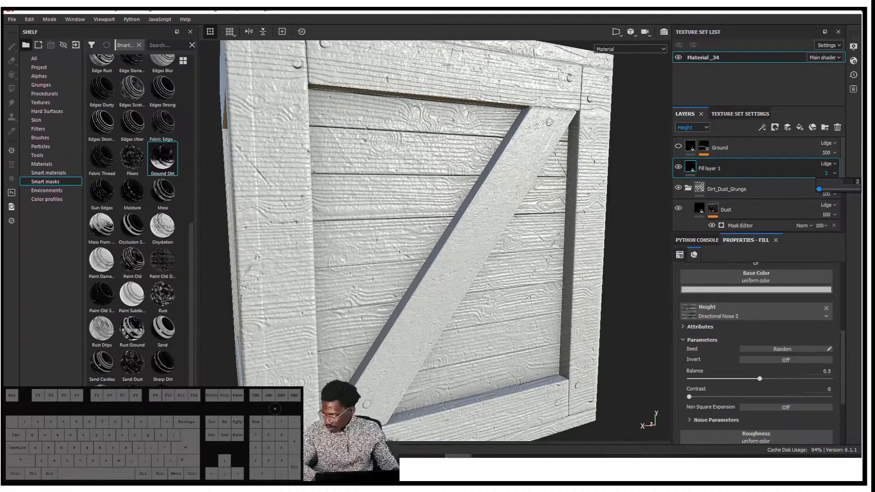
{"action": "left_click_drag", "start_coordinate": [529, 175], "coordinate": [483, 190], "text": "alt"}
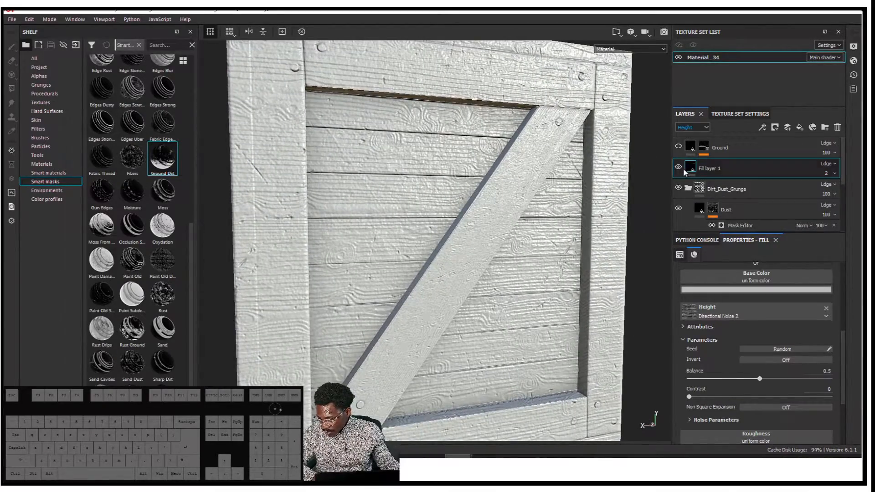
{"action": "left_click", "coordinate": [678, 168]}
{"action": "left_click", "coordinate": [679, 167]}
{"action": "left_click", "coordinate": [678, 168]}
{"action": "left_click", "coordinate": [678, 168]}
Step: Turn off the new fill layer's color channel and review its UV transformations and Directional Noise 2 parameters
{"action": "scroll", "coordinate": [733, 289], "scroll_direction": "up", "scroll_amount": 3}
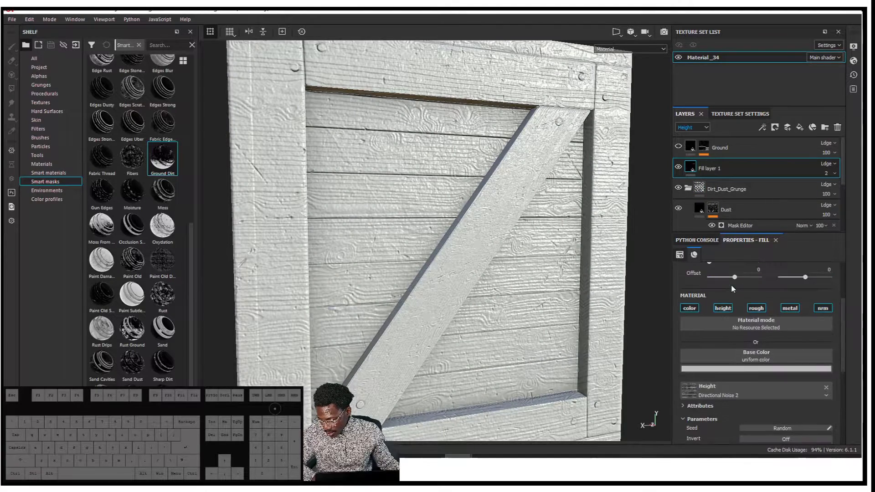
{"action": "left_click", "coordinate": [689, 308]}
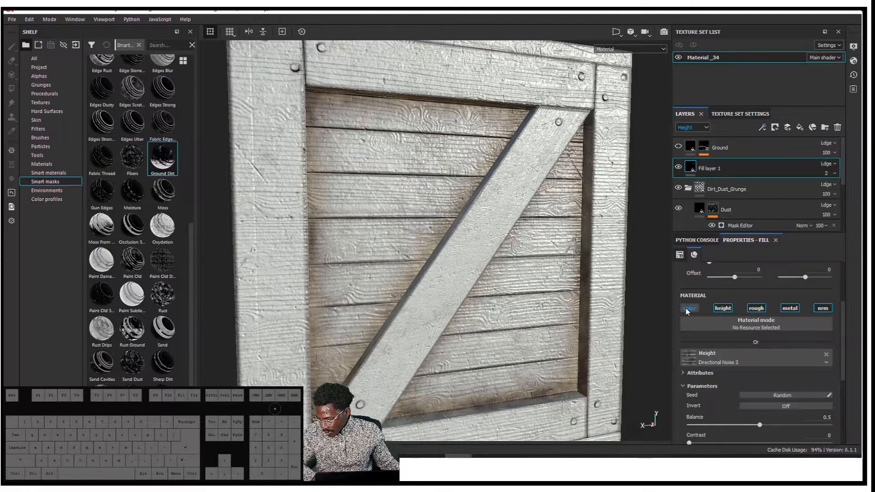
{"action": "left_click_drag", "start_coordinate": [568, 259], "coordinate": [576, 284], "text": "alt"}
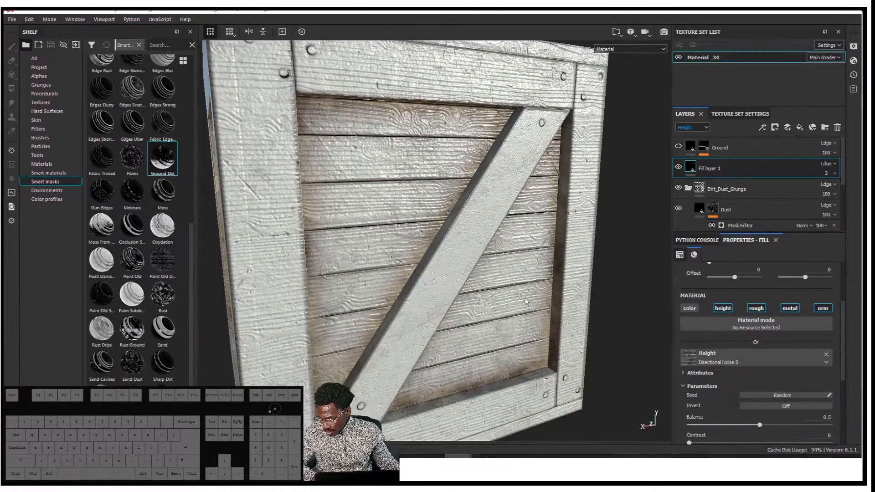
{"action": "left_click_drag", "start_coordinate": [547, 317], "coordinate": [536, 299], "text": "alt"}
{"action": "scroll", "coordinate": [709, 373], "scroll_direction": "down", "scroll_amount": 2}
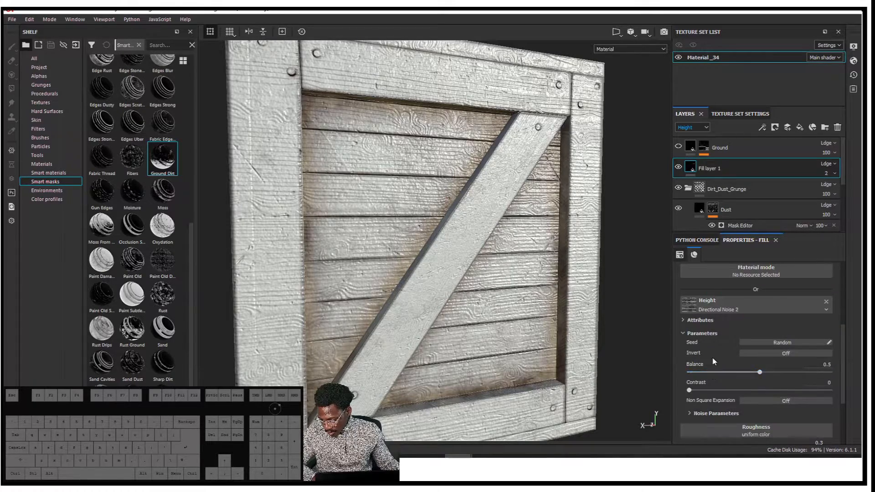
{"action": "scroll", "coordinate": [711, 339], "scroll_direction": "up", "scroll_amount": 3}
{"action": "scroll", "coordinate": [710, 338], "scroll_direction": "up", "scroll_amount": 1}
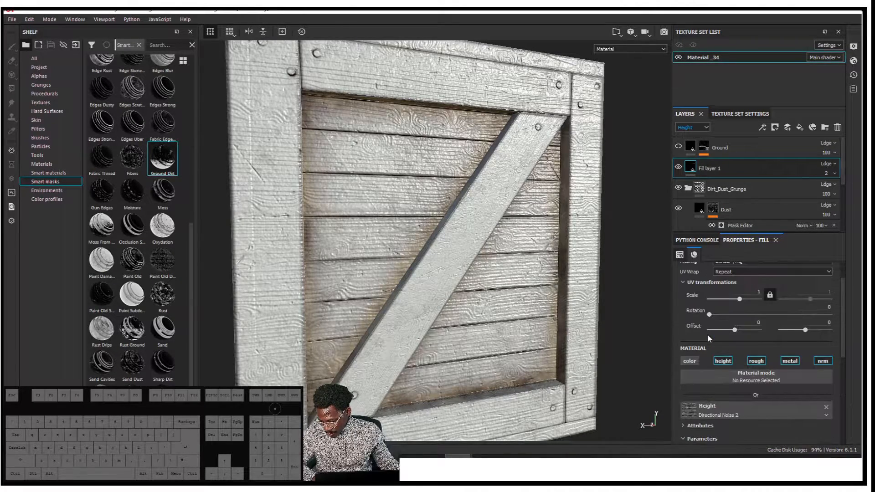
{"action": "scroll", "coordinate": [712, 337], "scroll_direction": "down", "scroll_amount": 4}
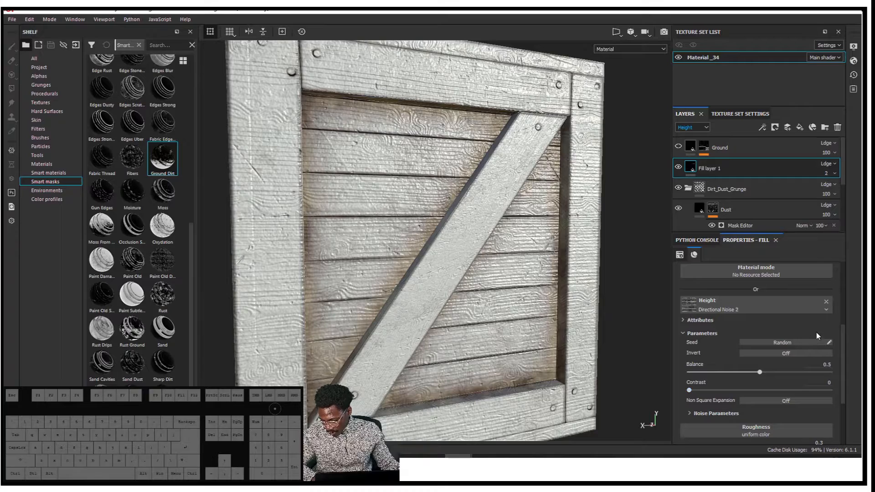
Step: Remove the Directional Noise 2 texture from Fill layer 1's Height and turn its color channel on
{"action": "left_click", "coordinate": [827, 303]}
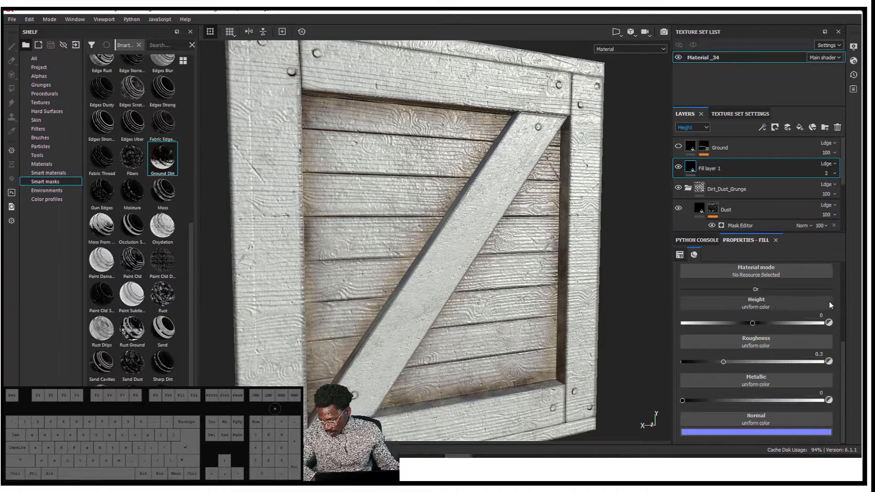
{"action": "scroll", "coordinate": [704, 347], "scroll_direction": "up", "scroll_amount": 3}
{"action": "left_click", "coordinate": [689, 334]}
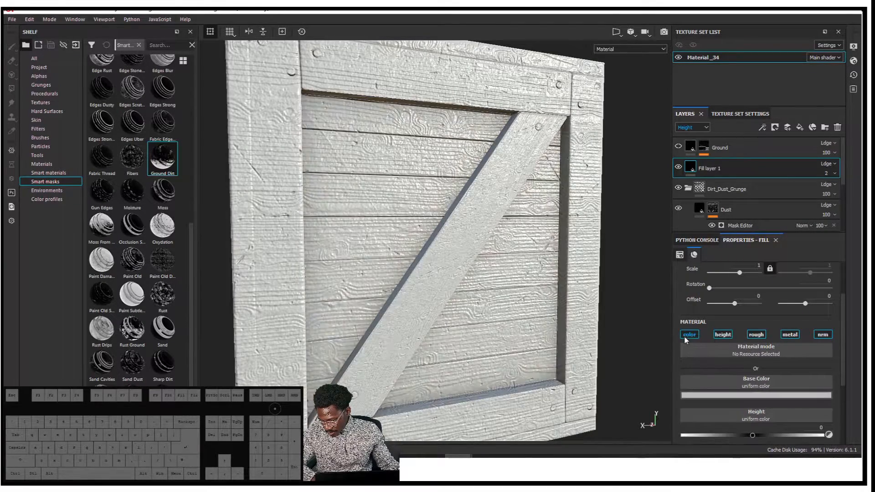
Step: Try the Grunge Dirt Muddy texture as Fill layer 1's Base Color and undo the assignment
{"action": "left_click", "coordinate": [746, 382]}
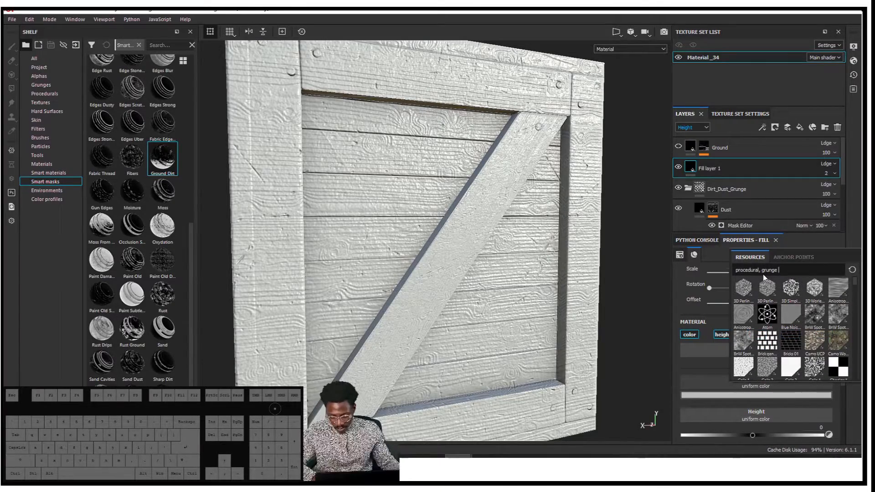
{"action": "type", "text": "grunge"}
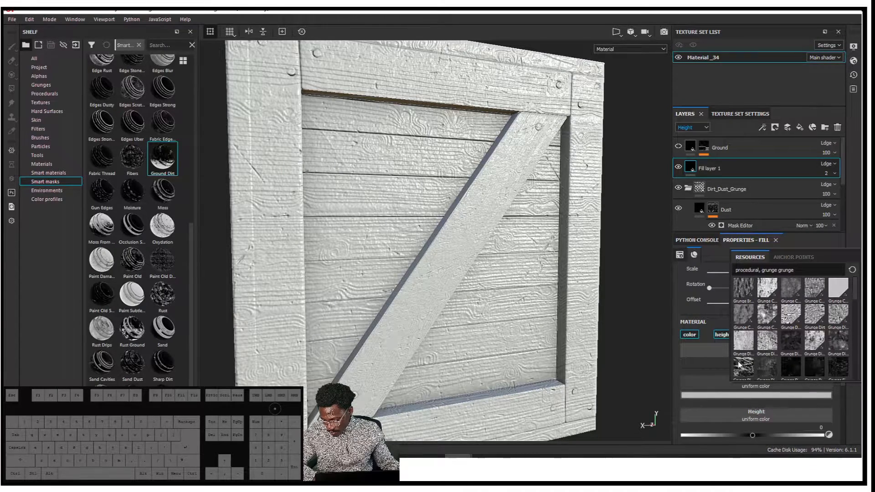
{"action": "left_click", "coordinate": [789, 341]}
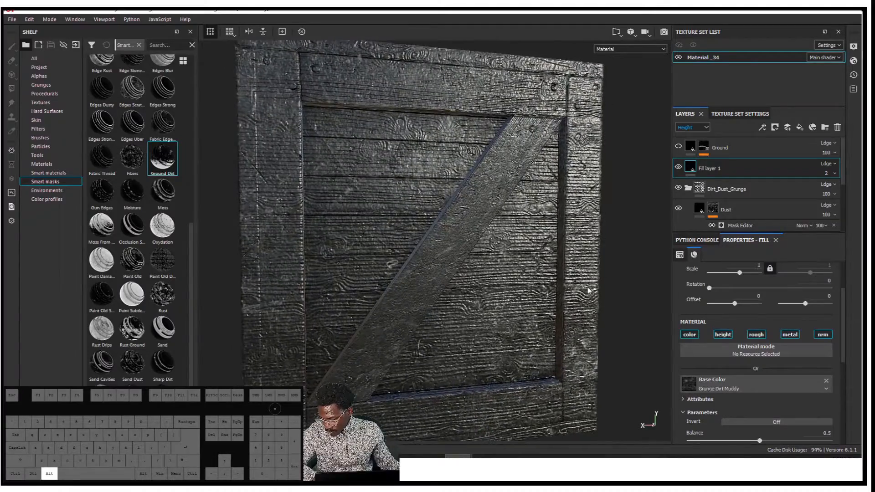
{"action": "right_click", "coordinate": [719, 166]}
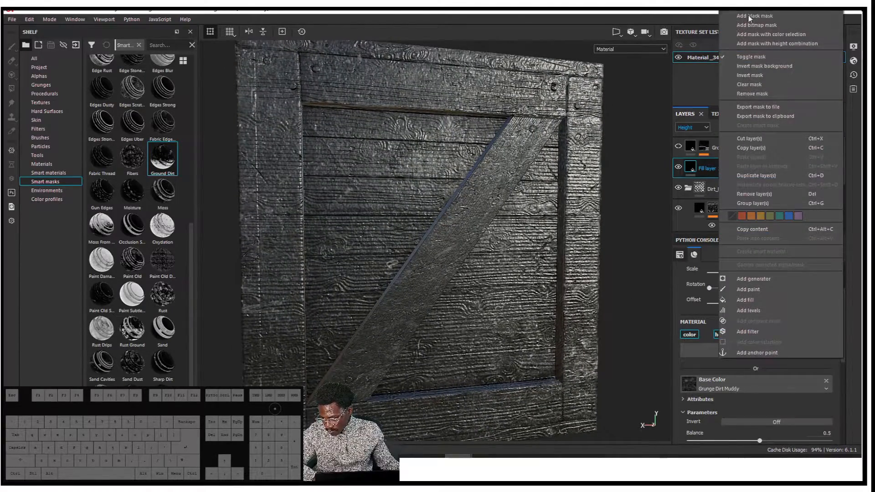
{"action": "left_click", "coordinate": [505, 248]}
{"action": "key", "text": "ctrl+z"}
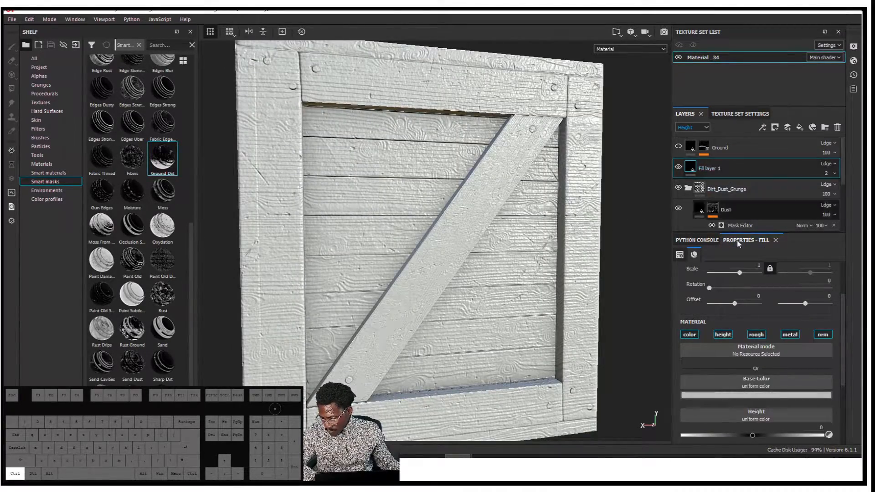
Step: Add a black mask to Fill layer 1 and review the mask's brush settings against the crate
{"action": "right_click", "coordinate": [719, 168]}
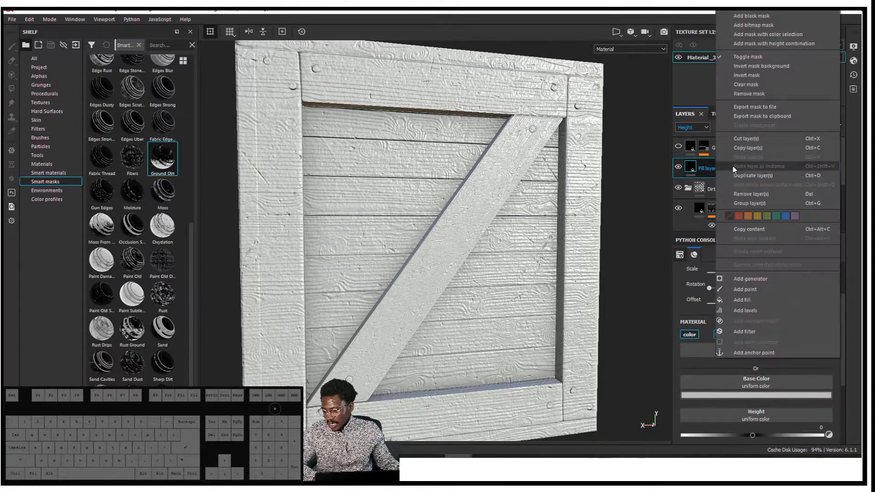
{"action": "left_click", "coordinate": [769, 16]}
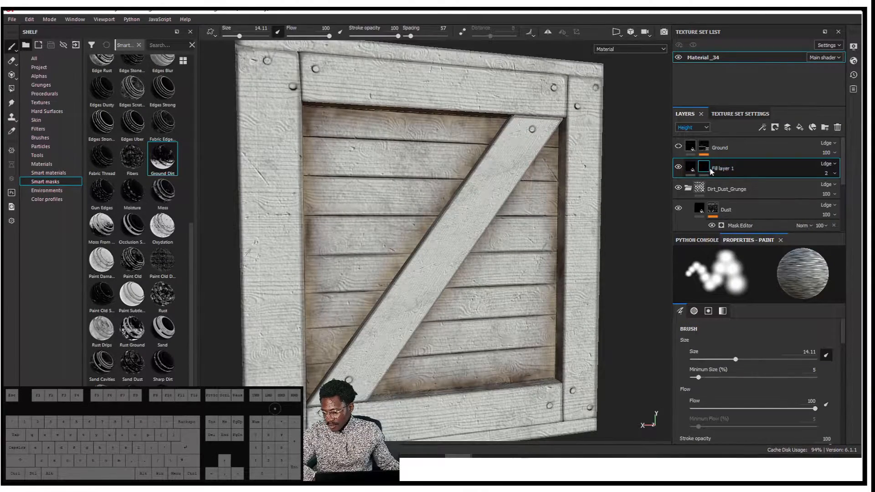
{"action": "right_click", "coordinate": [705, 168]}
{"action": "left_click", "coordinate": [707, 163]}
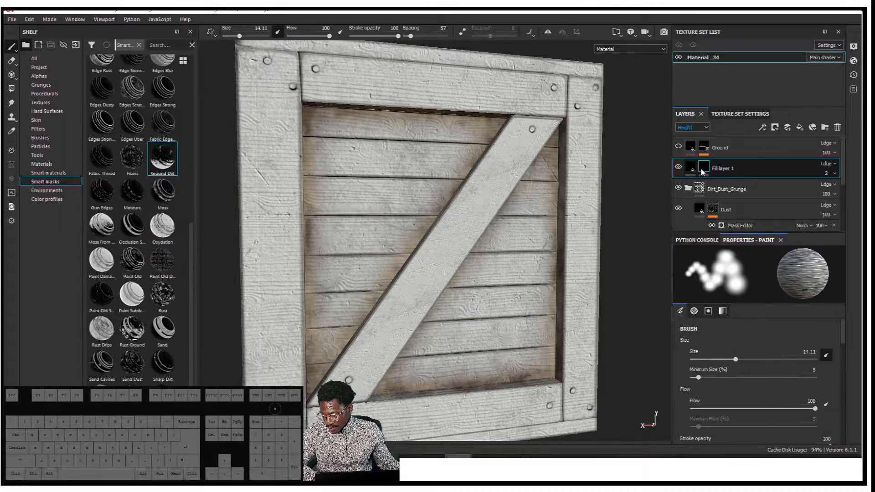
{"action": "left_click_drag", "start_coordinate": [502, 365], "coordinate": [545, 367], "text": "alt"}
{"action": "scroll", "coordinate": [753, 412], "scroll_direction": "down", "scroll_amount": 3}
{"action": "scroll", "coordinate": [753, 414], "scroll_direction": "down", "scroll_amount": 8}
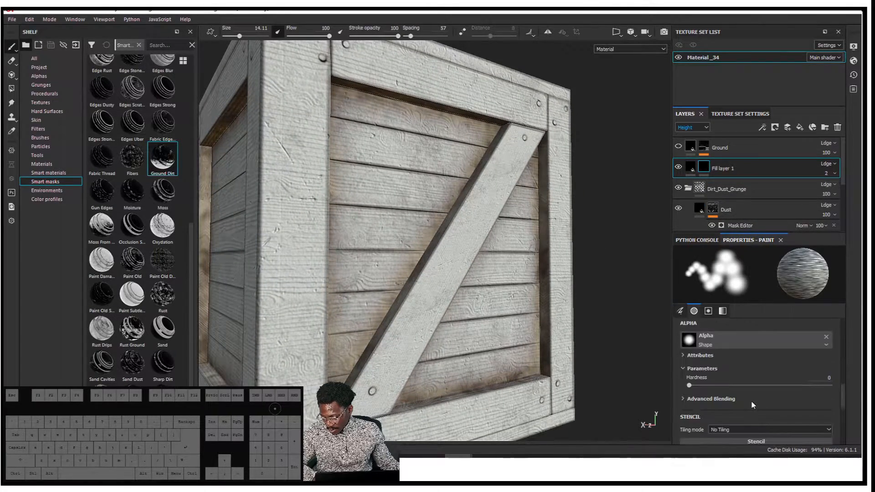
{"action": "left_click_drag", "start_coordinate": [423, 290], "coordinate": [383, 284], "text": "alt"}
{"action": "scroll", "coordinate": [156, 219], "scroll_direction": "up", "scroll_amount": 5}
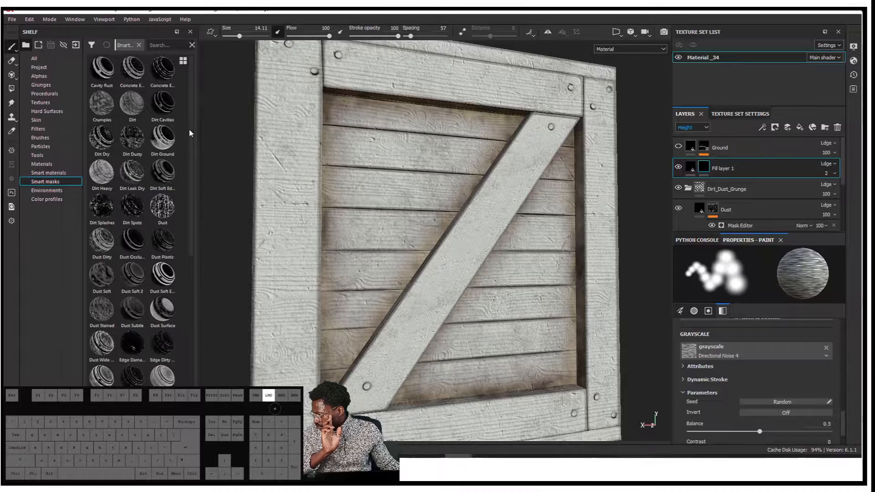
Step: Find the Edge Damage smart mask in the shelf and apply it to Fill layer 1's mask
{"action": "scroll", "coordinate": [188, 142], "scroll_direction": "down", "scroll_amount": 1}
{"action": "left_click_drag", "start_coordinate": [187, 155], "coordinate": [187, 157]}
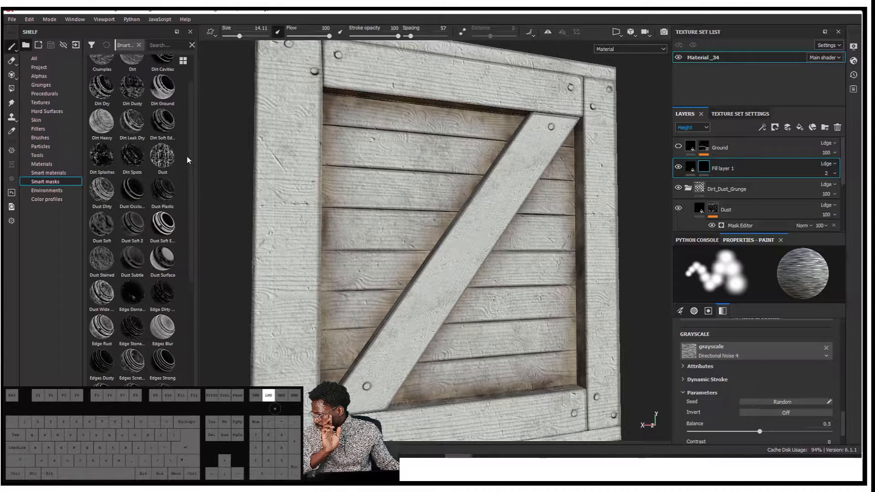
{"action": "scroll", "coordinate": [167, 163], "scroll_direction": "down", "scroll_amount": 1}
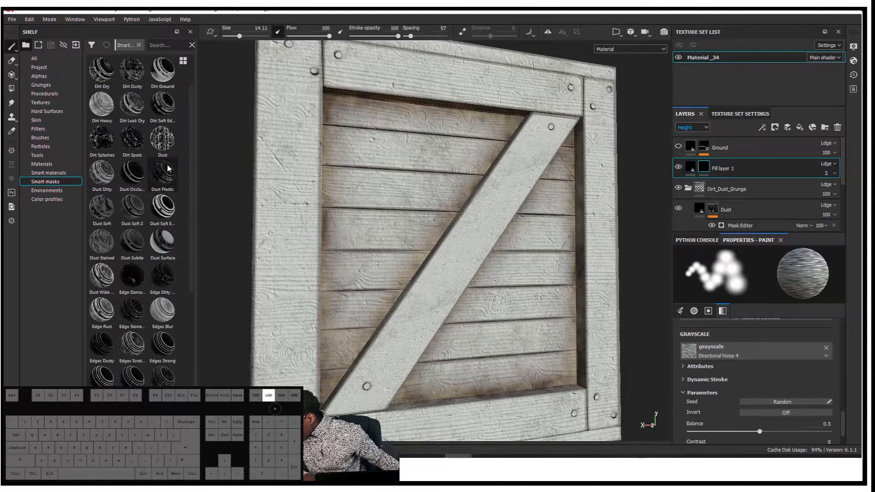
{"action": "scroll", "coordinate": [170, 178], "scroll_direction": "down", "scroll_amount": 2}
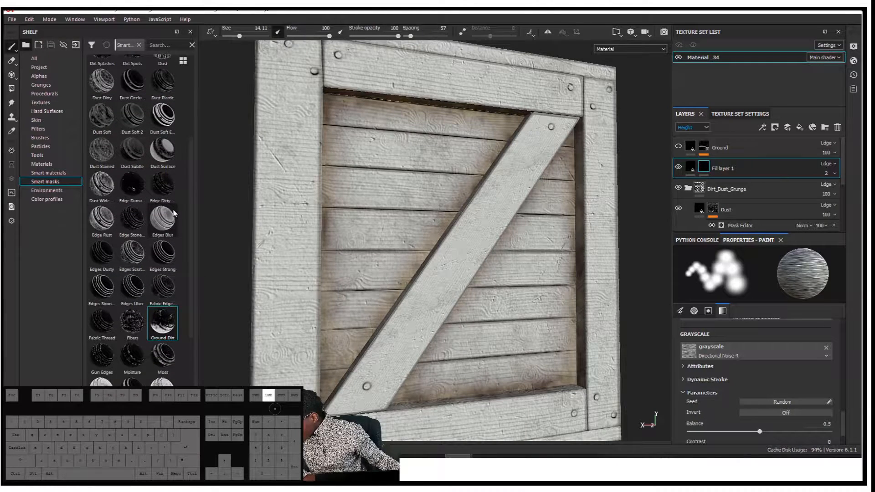
{"action": "scroll", "coordinate": [177, 224], "scroll_direction": "down", "scroll_amount": 1}
{"action": "left_click_drag", "start_coordinate": [178, 231], "coordinate": [178, 233]}
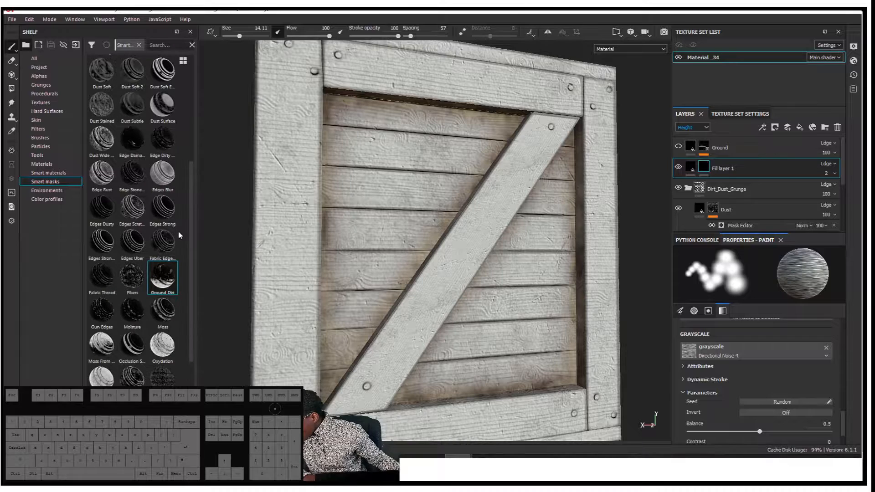
{"action": "left_click_drag", "start_coordinate": [139, 149], "coordinate": [709, 169]}
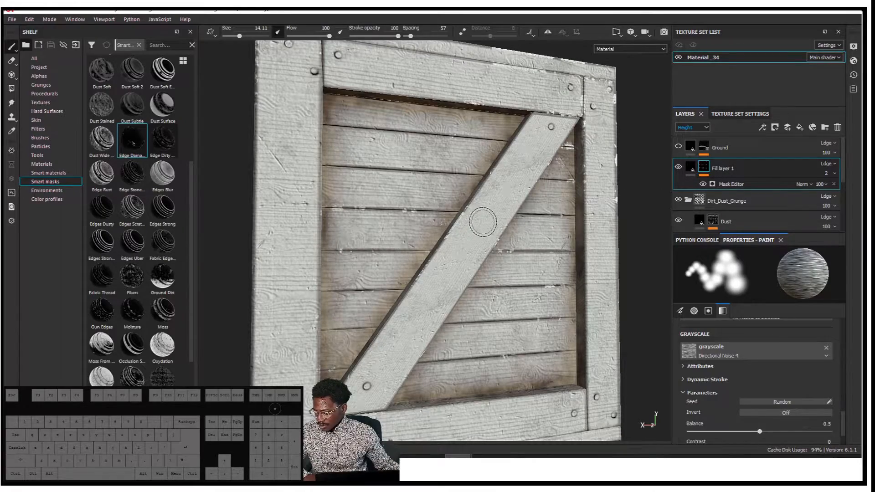
Step: Set Fill layer 1's Base Color to a dark reddish brown, about RGB 0.102, 0.052, 0.052
{"action": "left_click_drag", "start_coordinate": [538, 200], "coordinate": [535, 178], "text": "alt"}
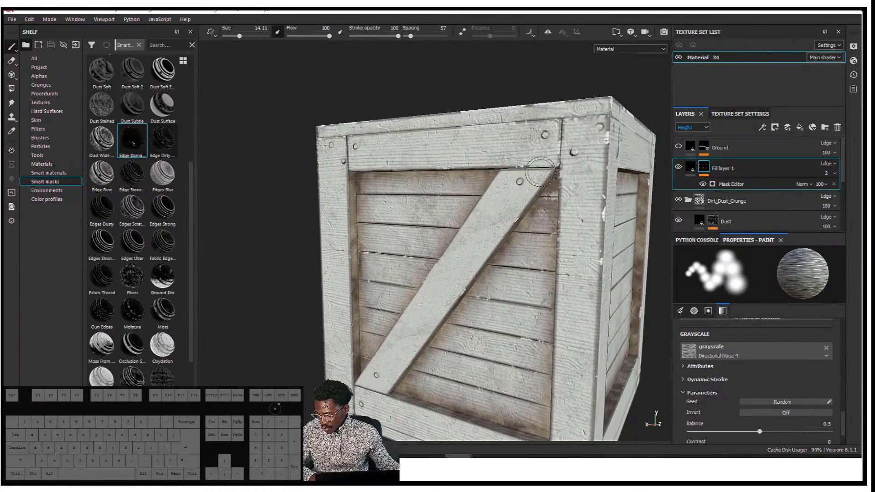
{"action": "scroll", "coordinate": [536, 177], "scroll_direction": "up", "scroll_amount": 2}
{"action": "left_click", "coordinate": [693, 168]}
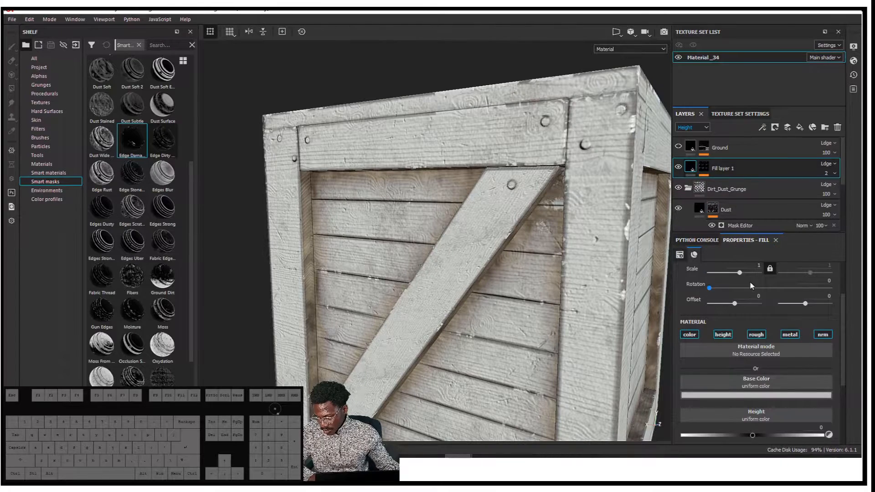
{"action": "scroll", "coordinate": [748, 277], "scroll_direction": "down", "scroll_amount": 1}
{"action": "left_click", "coordinate": [757, 369]}
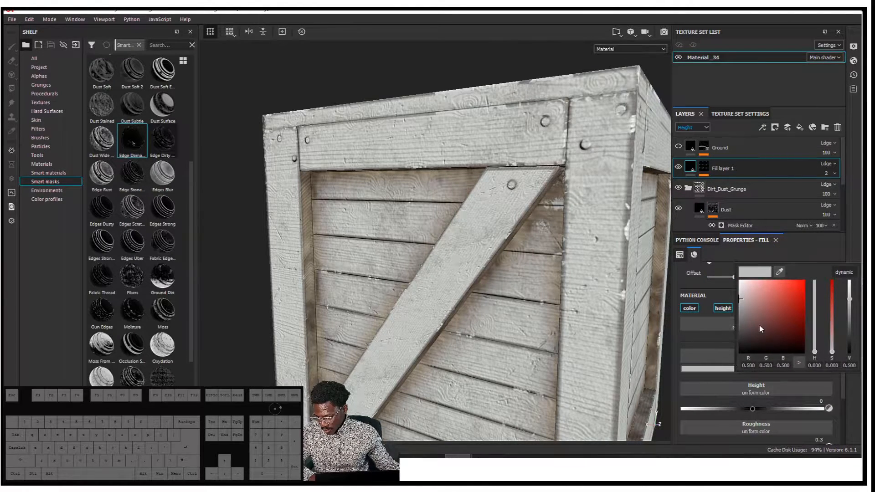
{"action": "left_click", "coordinate": [757, 333]}
{"action": "left_click_drag", "start_coordinate": [748, 333], "coordinate": [754, 329]}
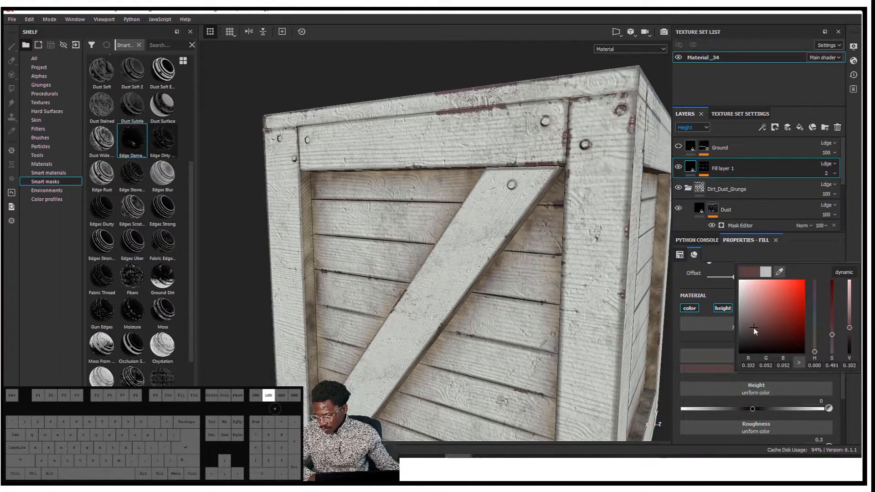
Step: Shift Fill layer 1's Base Color to a saturated yellowish brown, with a hue of about 0.108
{"action": "left_click_drag", "start_coordinate": [564, 240], "coordinate": [613, 235], "text": "alt"}
{"action": "scroll", "coordinate": [410, 190], "scroll_direction": "up", "scroll_amount": 3}
{"action": "scroll", "coordinate": [409, 189], "scroll_direction": "down", "scroll_amount": 2}
{"action": "scroll", "coordinate": [409, 188], "scroll_direction": "down", "scroll_amount": 3}
{"action": "left_click_drag", "start_coordinate": [414, 188], "coordinate": [419, 269], "text": "alt"}
{"action": "middle_click_drag", "start_coordinate": [419, 269], "coordinate": [463, 228], "text": "alt"}
{"action": "scroll", "coordinate": [461, 187], "scroll_direction": "up", "scroll_amount": 3}
{"action": "left_click_drag", "start_coordinate": [461, 190], "coordinate": [538, 246], "text": "alt"}
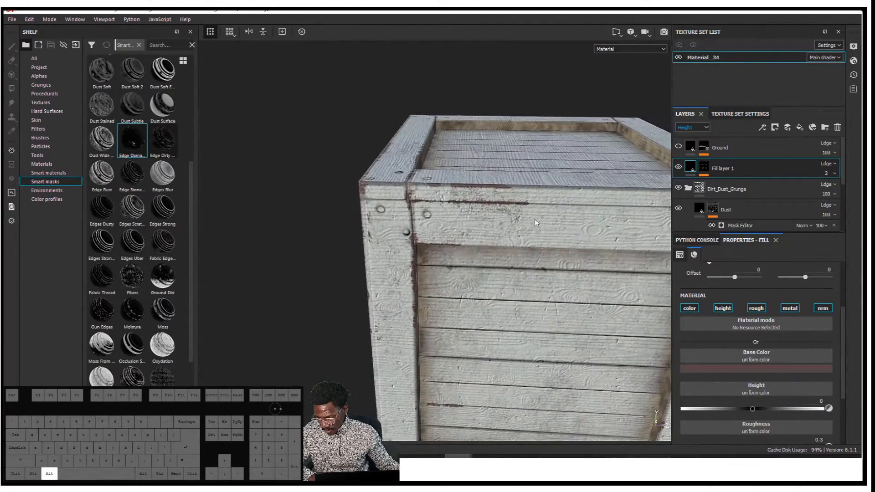
{"action": "left_click", "coordinate": [729, 368]}
{"action": "mouse_move", "coordinate": [747, 328]}
{"action": "left_mouse_down"}
{"action": "mouse_move", "coordinate": [744, 342]}
{"action": "mouse_move", "coordinate": [723, 306]}
{"action": "mouse_move", "coordinate": [713, 322]}
{"action": "mouse_move", "coordinate": [753, 328]}
{"action": "left_mouse_up"}
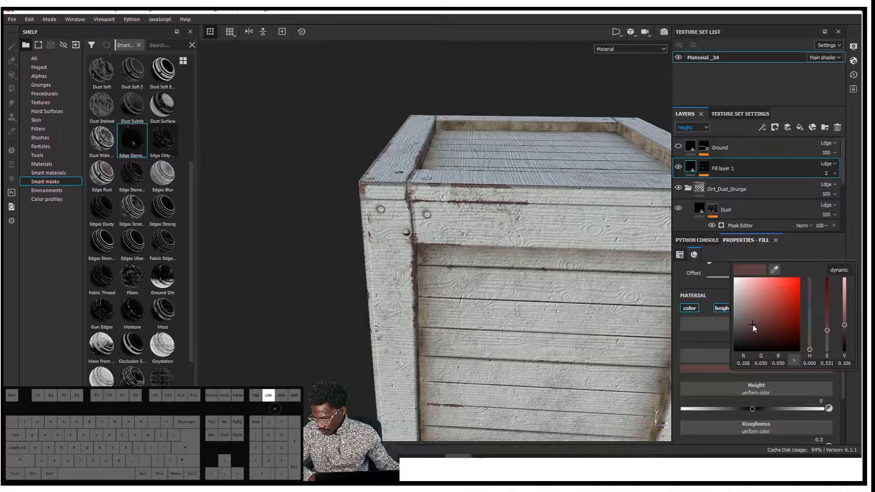
{"action": "left_click_drag", "start_coordinate": [811, 349], "coordinate": [810, 344]}
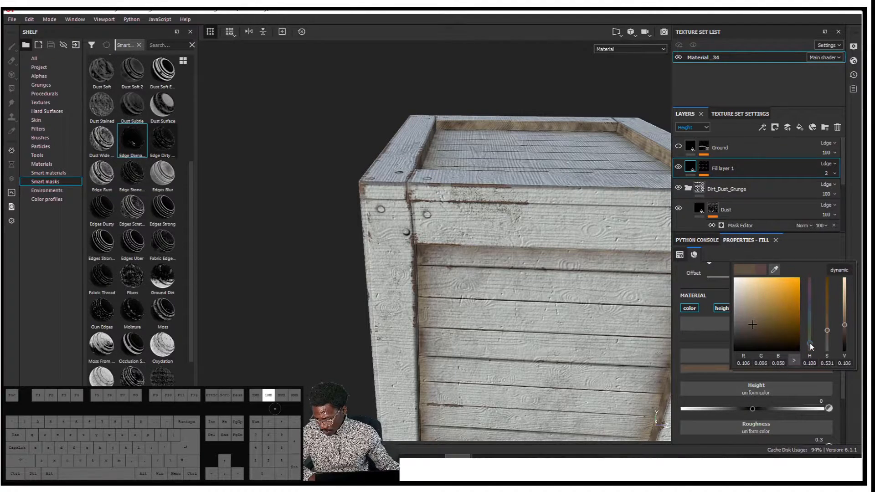
{"action": "left_click", "coordinate": [759, 328]}
{"action": "left_click", "coordinate": [475, 254]}
Step: Examine the brown edge damage along the crate's board edges, lower frame and adjoining sides
{"action": "left_click_drag", "start_coordinate": [475, 254], "coordinate": [480, 251], "text": "alt"}
{"action": "scroll", "coordinate": [479, 251], "scroll_direction": "down", "scroll_amount": 3}
{"action": "left_click_drag", "start_coordinate": [410, 246], "coordinate": [518, 214], "text": "alt"}
{"action": "right_click_drag", "start_coordinate": [518, 215], "coordinate": [496, 214], "text": "shift"}
{"action": "mouse_move", "coordinate": [496, 214]}
{"action": "left_mouse_down", "text": "alt"}
{"action": "mouse_move", "coordinate": [587, 206]}
{"action": "mouse_move", "coordinate": [549, 190]}
{"action": "mouse_move", "coordinate": [493, 214]}
{"action": "left_mouse_up", "text": "alt"}
{"action": "scroll", "coordinate": [475, 400], "scroll_direction": "down", "scroll_amount": 2}
{"action": "scroll", "coordinate": [474, 399], "scroll_direction": "up", "scroll_amount": 5}
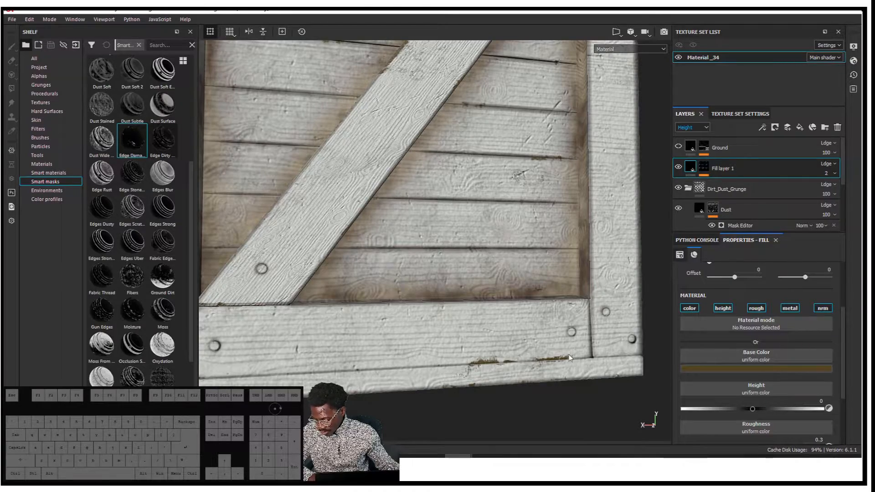
{"action": "scroll", "coordinate": [450, 330], "scroll_direction": "down", "scroll_amount": 4}
{"action": "left_click_drag", "start_coordinate": [449, 279], "coordinate": [547, 178], "text": "alt"}
Step: Open the Mask Editor of Fill layer 1's mask and set its Global Balance to 0.3
{"action": "left_click", "coordinate": [702, 164]}
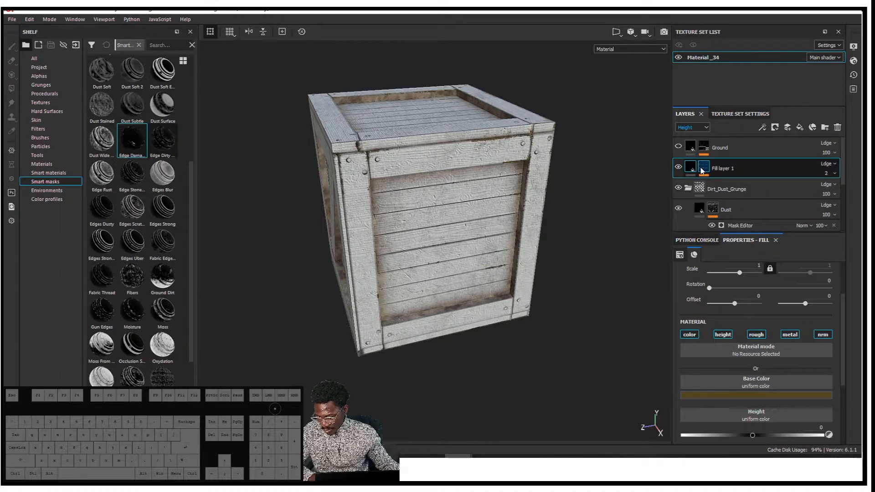
{"action": "left_click", "coordinate": [703, 170]}
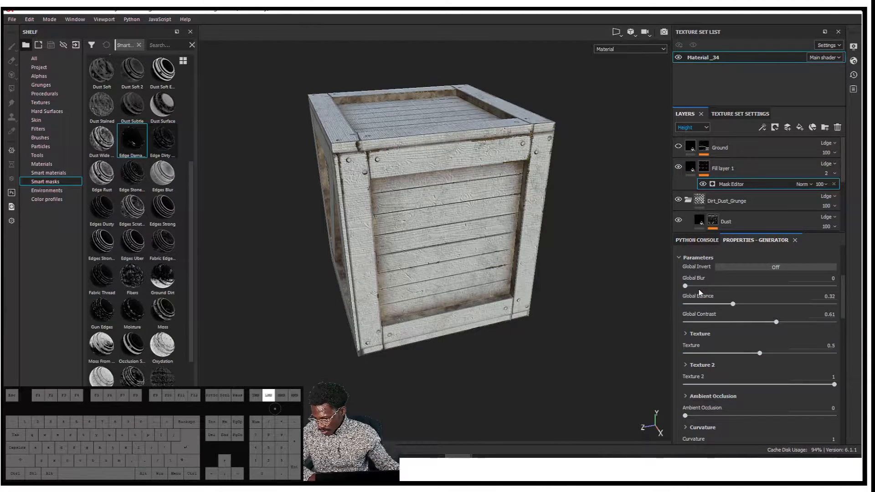
{"action": "left_click_drag", "start_coordinate": [693, 287], "coordinate": [701, 286]}
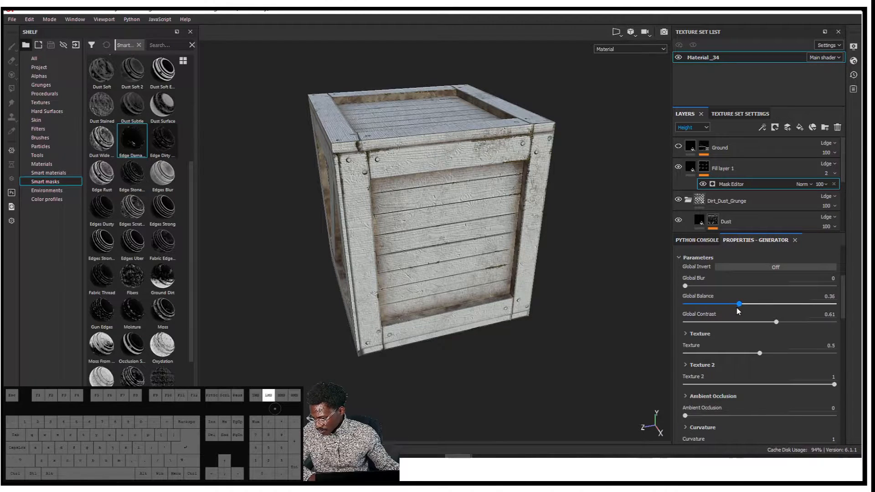
{"action": "left_click_drag", "start_coordinate": [534, 268], "coordinate": [559, 229], "text": "alt"}
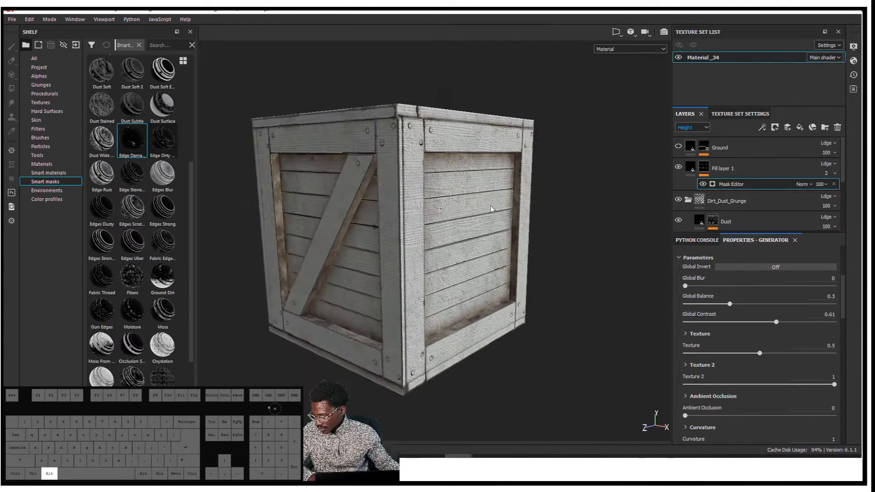
Step: Set Fill layer 1's Roughness to 1
{"action": "middle_click_drag", "start_coordinate": [495, 209], "coordinate": [505, 242], "text": "alt"}
{"action": "scroll", "coordinate": [457, 190], "scroll_direction": "up", "scroll_amount": 3}
{"action": "left_click_drag", "start_coordinate": [518, 198], "coordinate": [483, 228], "text": "alt"}
{"action": "right_click_drag", "start_coordinate": [486, 191], "coordinate": [572, 184], "text": "shift"}
{"action": "left_click_drag", "start_coordinate": [573, 186], "coordinate": [539, 172], "text": "alt"}
{"action": "left_click", "coordinate": [694, 171]}
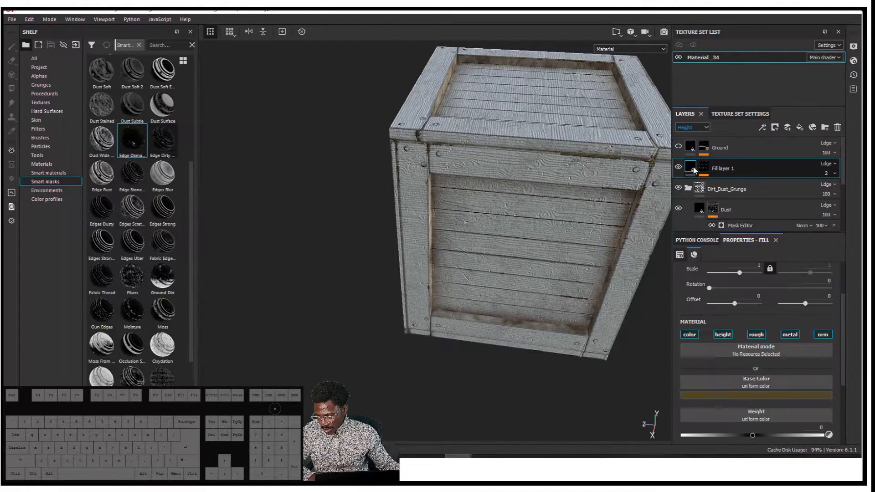
{"action": "scroll", "coordinate": [774, 338], "scroll_direction": "down", "scroll_amount": 2}
{"action": "scroll", "coordinate": [775, 390], "scroll_direction": "down", "scroll_amount": 1}
{"action": "left_click_drag", "start_coordinate": [729, 395], "coordinate": [845, 375]}
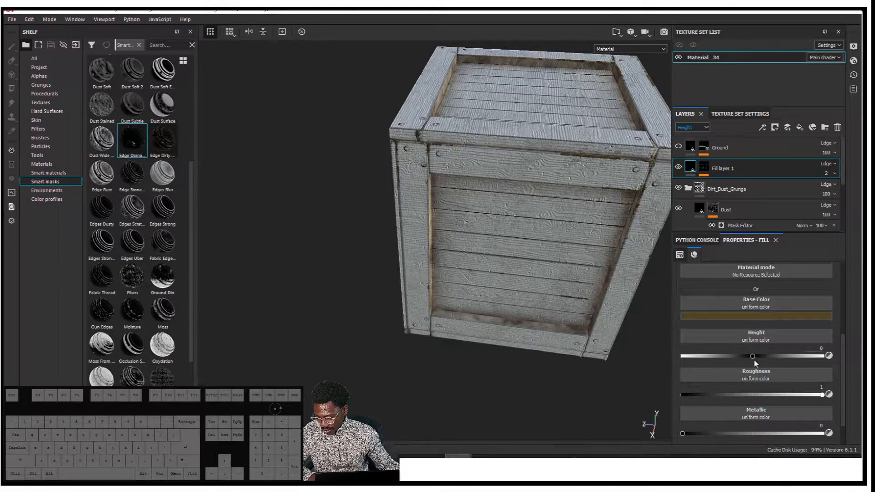
Step: Examine the rough edge damage close up and from several angles around the crate
{"action": "left_click_drag", "start_coordinate": [579, 327], "coordinate": [508, 238], "text": "alt"}
{"action": "middle_click_drag", "start_coordinate": [508, 239], "coordinate": [405, 292], "text": "alt"}
{"action": "right_click_drag", "start_coordinate": [429, 242], "coordinate": [499, 213], "text": "shift"}
{"action": "scroll", "coordinate": [496, 212], "scroll_direction": "up", "scroll_amount": 6}
{"action": "scroll", "coordinate": [496, 212], "scroll_direction": "up", "scroll_amount": 3}
{"action": "left_click_drag", "start_coordinate": [496, 211], "coordinate": [545, 237], "text": "alt"}
{"action": "scroll", "coordinate": [448, 214], "scroll_direction": "down", "scroll_amount": 4}
{"action": "right_click_drag", "start_coordinate": [545, 238], "coordinate": [519, 239], "text": "shift"}
{"action": "left_click_drag", "start_coordinate": [520, 239], "coordinate": [570, 219], "text": "alt"}
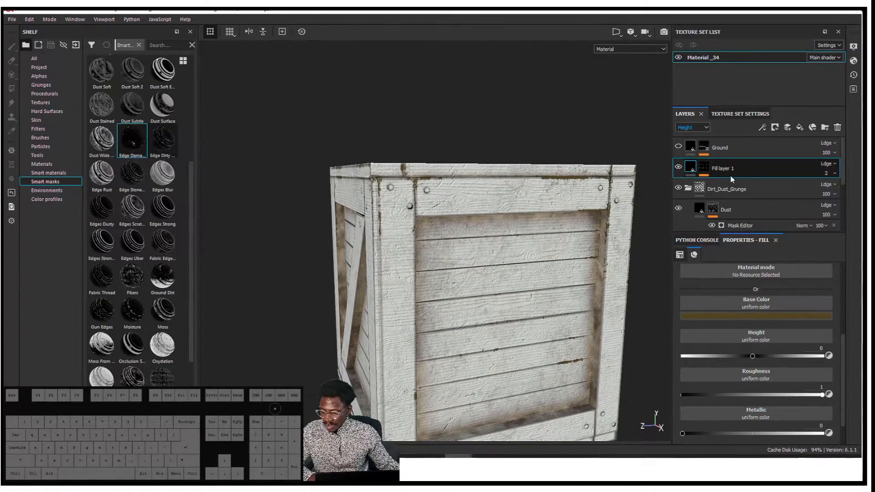
Step: Move Fill layer 1 into the Dirt_Dust_Grunge folder, above Dust, and collapse the folder
{"action": "left_click_drag", "start_coordinate": [742, 175], "coordinate": [741, 193]}
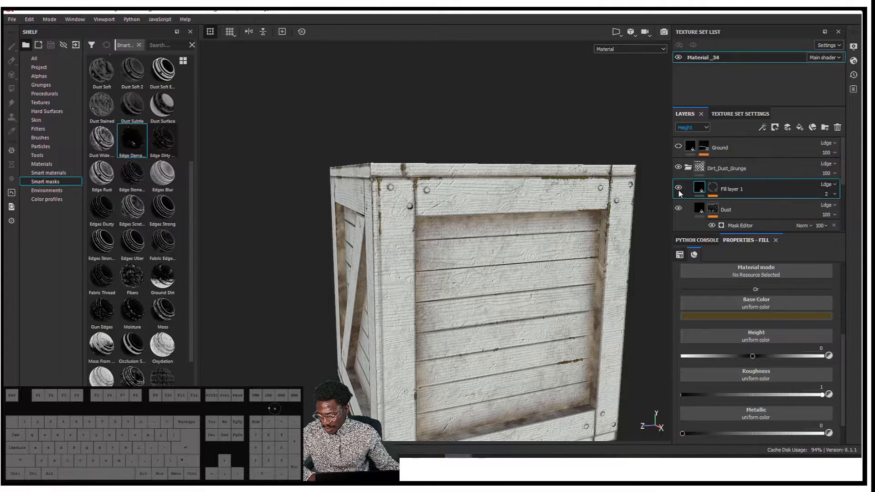
{"action": "left_click", "coordinate": [690, 169]}
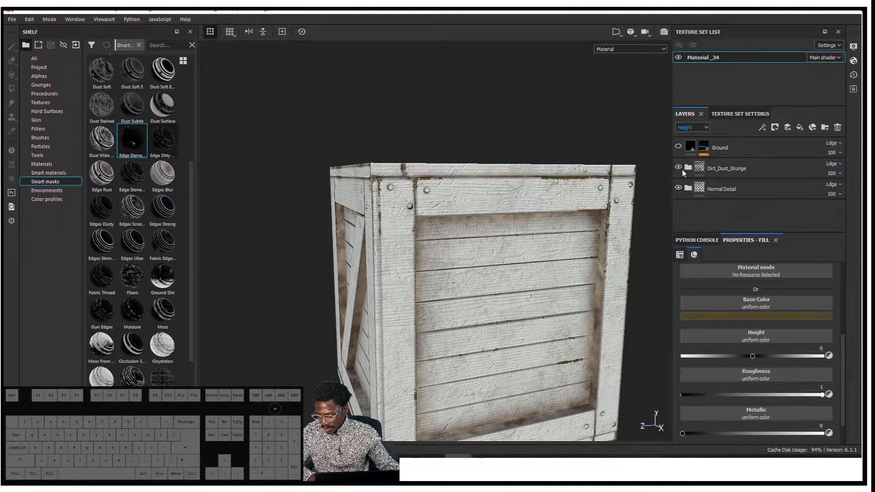
{"action": "left_click_drag", "start_coordinate": [557, 243], "coordinate": [585, 217], "text": "alt"}
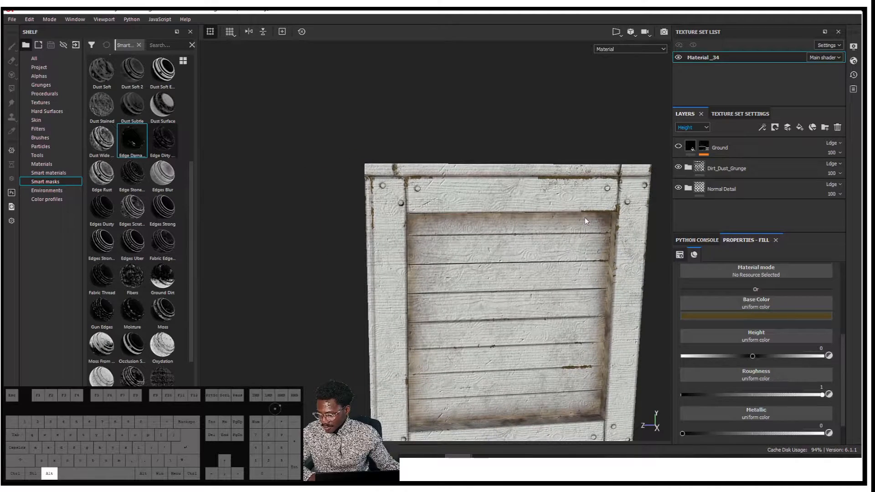
Step: Rename Fill layer 1 inside the Dirt_Dust_Grunge folder as Grunge and set its Height to -0.75
{"action": "left_click", "coordinate": [689, 168]}
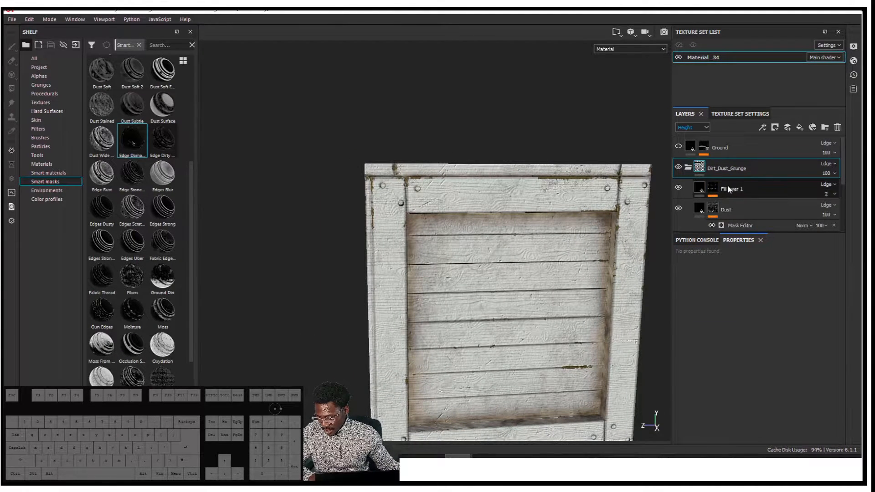
{"action": "left_click", "coordinate": [727, 189]}
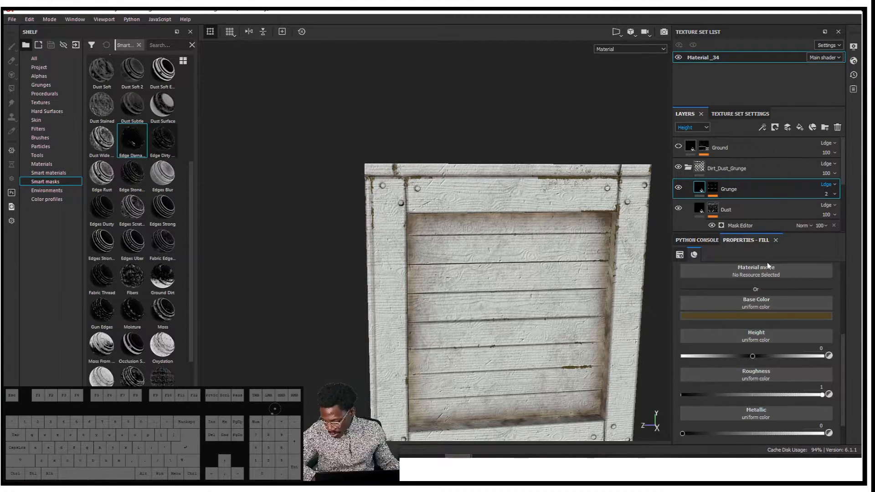
{"action": "scroll", "coordinate": [767, 309], "scroll_direction": "down", "scroll_amount": 2}
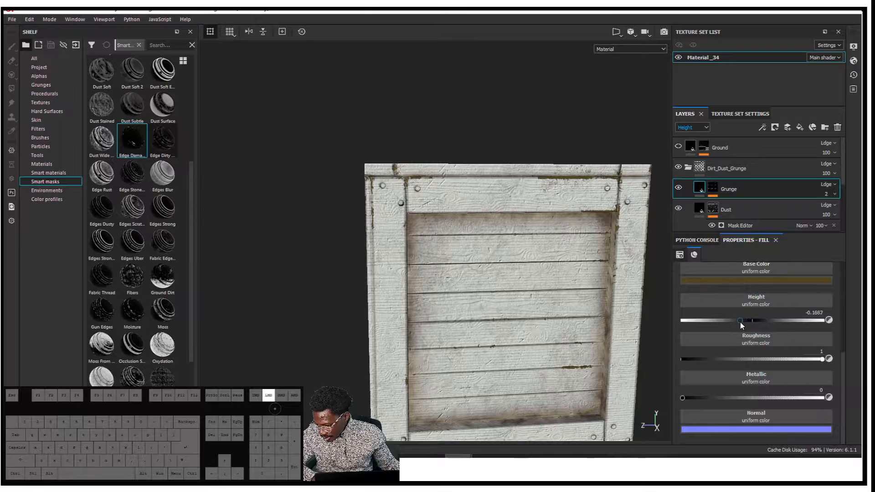
{"action": "left_click_drag", "start_coordinate": [729, 320], "coordinate": [699, 321]}
{"action": "left_click_drag", "start_coordinate": [552, 219], "coordinate": [605, 275], "text": "alt"}
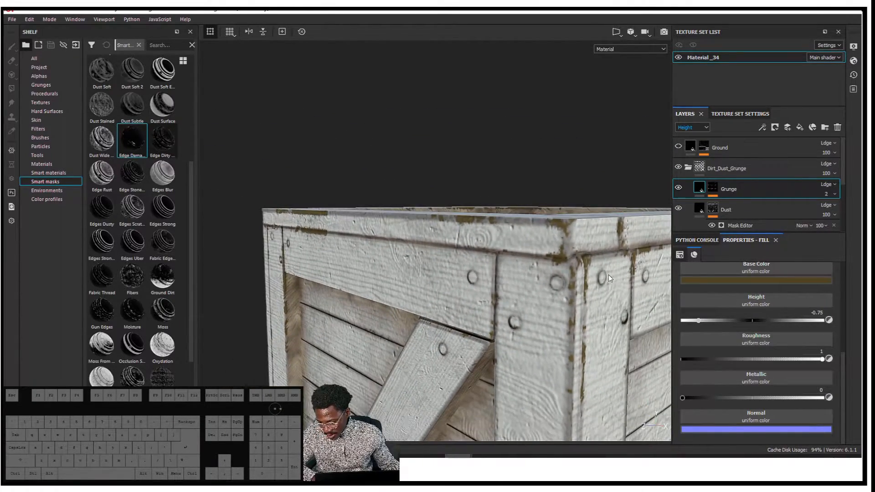
{"action": "scroll", "coordinate": [642, 298], "scroll_direction": "up", "scroll_amount": 1}
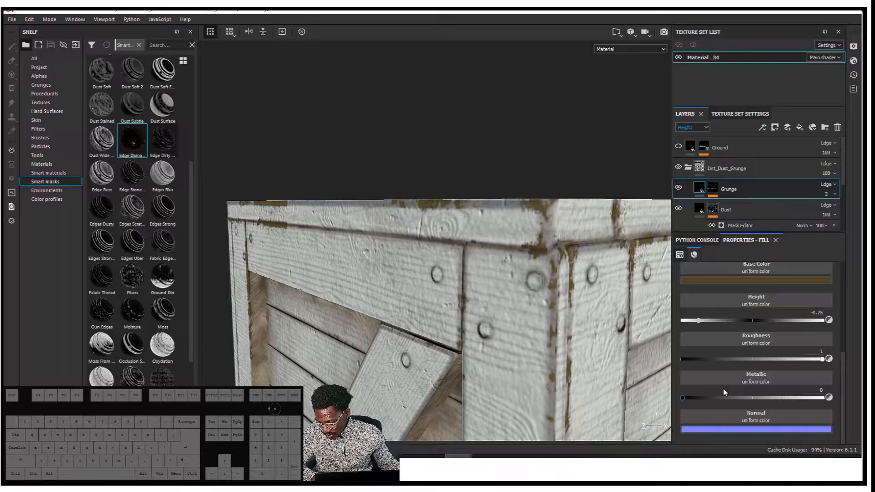
Step: Test the Grunge layer's Roughness, return it to 1, and examine the edge damage from several sides of the crate
{"action": "left_click_drag", "start_coordinate": [704, 359], "coordinate": [830, 352]}
{"action": "left_click_drag", "start_coordinate": [608, 166], "coordinate": [561, 180], "text": "alt"}
{"action": "scroll", "coordinate": [579, 196], "scroll_direction": "down", "scroll_amount": 4}
{"action": "mouse_move", "coordinate": [561, 180]}
{"action": "right_mouse_down", "text": "shift"}
{"action": "mouse_move", "coordinate": [588, 184]}
{"action": "mouse_move", "coordinate": [570, 190]}
{"action": "right_mouse_up", "text": "shift"}
{"action": "left_click_drag", "start_coordinate": [570, 191], "coordinate": [584, 214], "text": "alt"}
{"action": "scroll", "coordinate": [520, 217], "scroll_direction": "down", "scroll_amount": 3}
{"action": "left_click_drag", "start_coordinate": [521, 218], "coordinate": [474, 239], "text": "alt"}
{"action": "middle_click_drag", "start_coordinate": [474, 240], "coordinate": [502, 223], "text": "alt"}
{"action": "left_click_drag", "start_coordinate": [502, 223], "coordinate": [554, 201], "text": "alt"}
{"action": "middle_click_drag", "start_coordinate": [554, 200], "coordinate": [592, 217], "text": "alt"}
{"action": "right_click_drag", "start_coordinate": [593, 218], "coordinate": [506, 199], "text": "shift"}
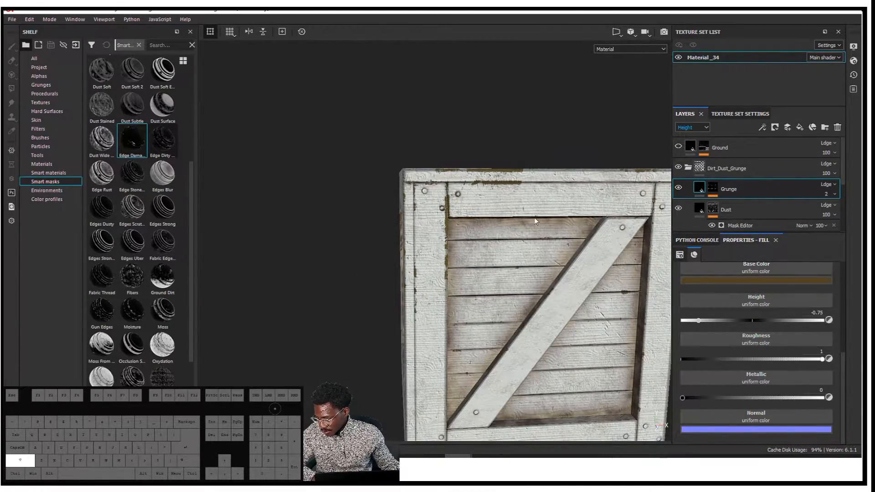
Step: Turn off the Grunge layer's color channel and inspect the crate's upper boards close up
{"action": "scroll", "coordinate": [755, 320], "scroll_direction": "up", "scroll_amount": 1}
{"action": "scroll", "coordinate": [755, 320], "scroll_direction": "up", "scroll_amount": 3}
{"action": "left_click", "coordinate": [690, 351]}
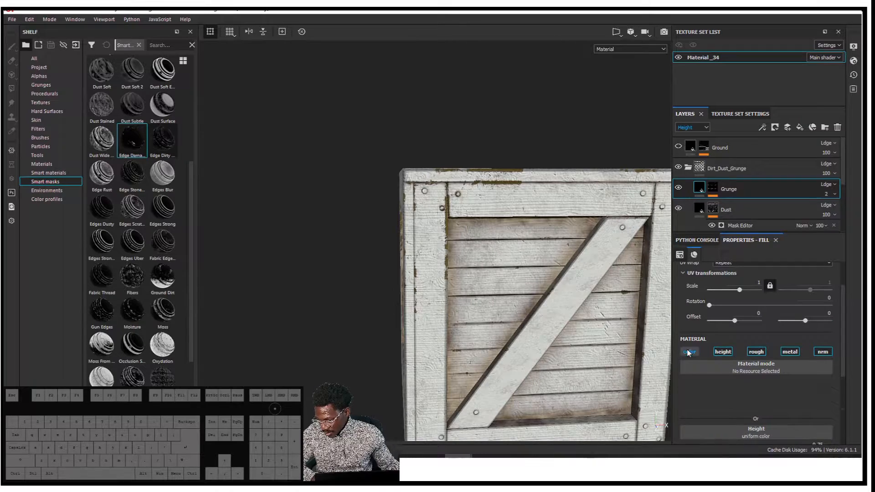
{"action": "left_click_drag", "start_coordinate": [593, 271], "coordinate": [542, 201], "text": "alt"}
{"action": "middle_click_drag", "start_coordinate": [542, 201], "coordinate": [493, 244], "text": "alt"}
{"action": "scroll", "coordinate": [492, 244], "scroll_direction": "up", "scroll_amount": 4}
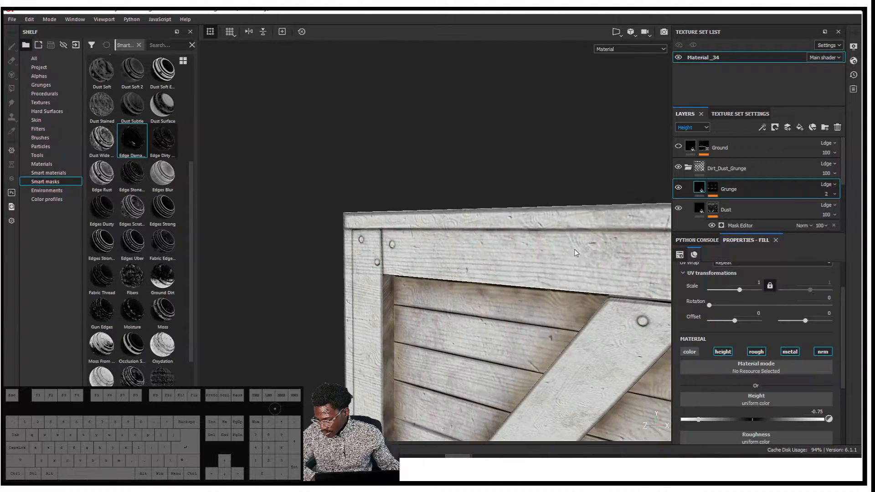
{"action": "left_click_drag", "start_coordinate": [479, 251], "coordinate": [529, 265], "text": "alt"}
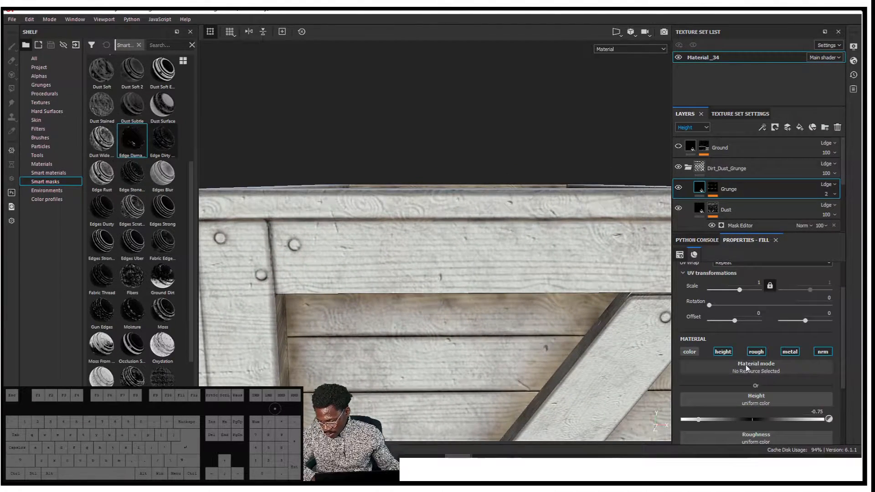
Step: Assign the Grunge Concrete procedural as the Height map of the Grunge layer
{"action": "left_click_drag", "start_coordinate": [716, 421], "coordinate": [718, 420]}
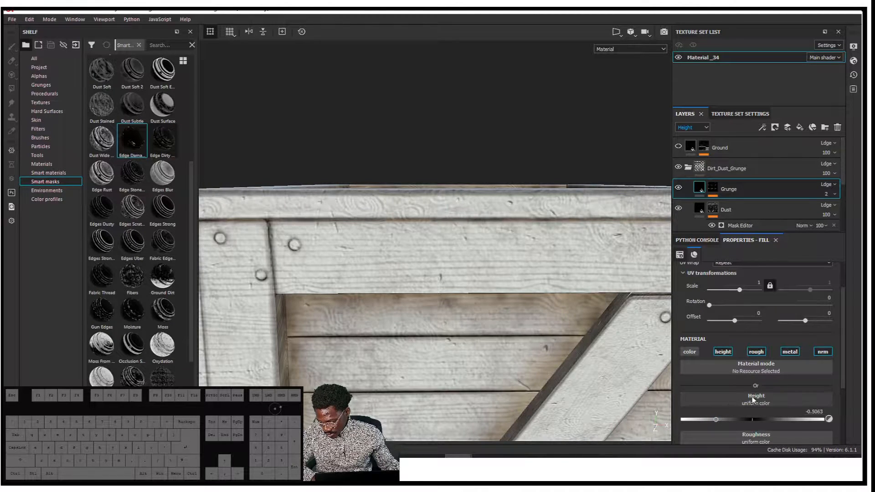
{"action": "scroll", "coordinate": [765, 386], "scroll_direction": "down", "scroll_amount": 3}
{"action": "scroll", "coordinate": [751, 362], "scroll_direction": "up", "scroll_amount": 1}
{"action": "scroll", "coordinate": [752, 364], "scroll_direction": "down", "scroll_amount": 1}
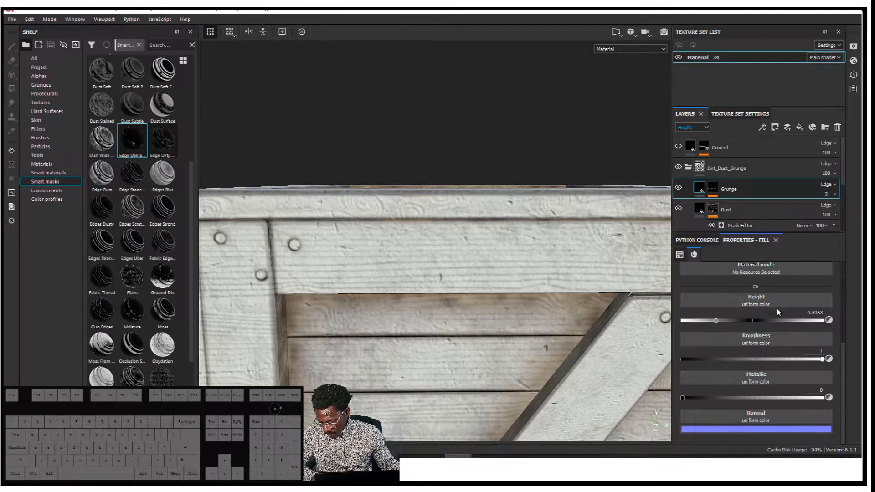
{"action": "left_click", "coordinate": [768, 300]}
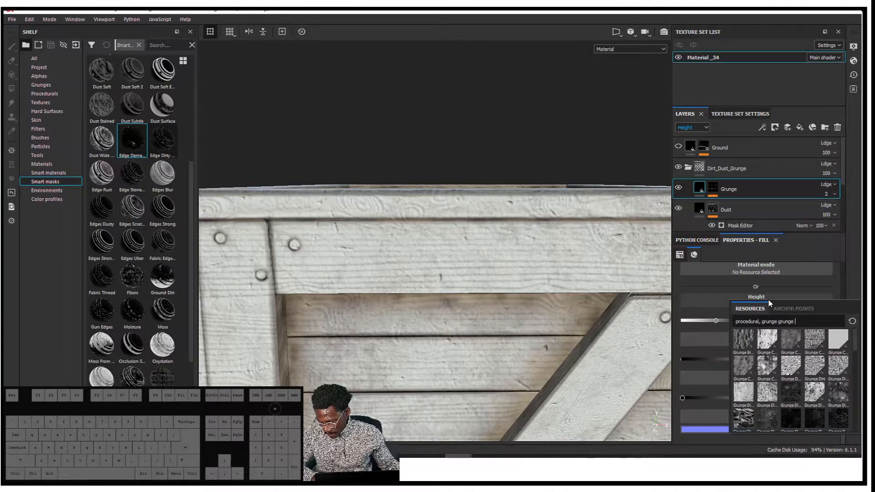
{"action": "left_click", "coordinate": [794, 346]}
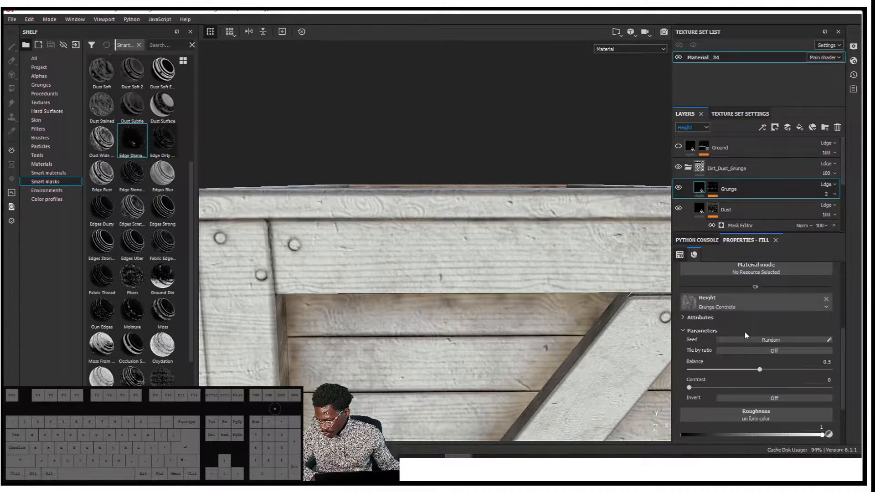
Step: Raise the Grunge layer's opacity in the height channel to 55
{"action": "left_click_drag", "start_coordinate": [599, 273], "coordinate": [487, 288], "text": "alt"}
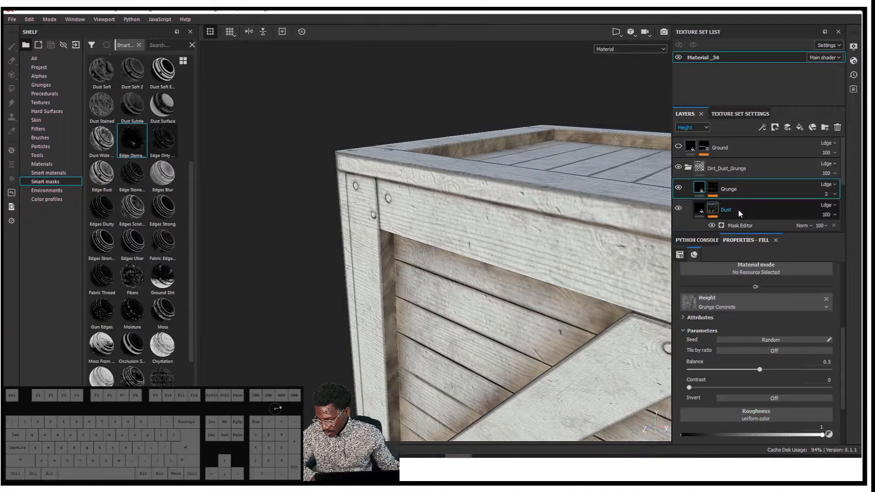
{"action": "left_click_drag", "start_coordinate": [826, 211], "coordinate": [843, 214]}
{"action": "left_click_drag", "start_coordinate": [497, 211], "coordinate": [586, 184], "text": "alt"}
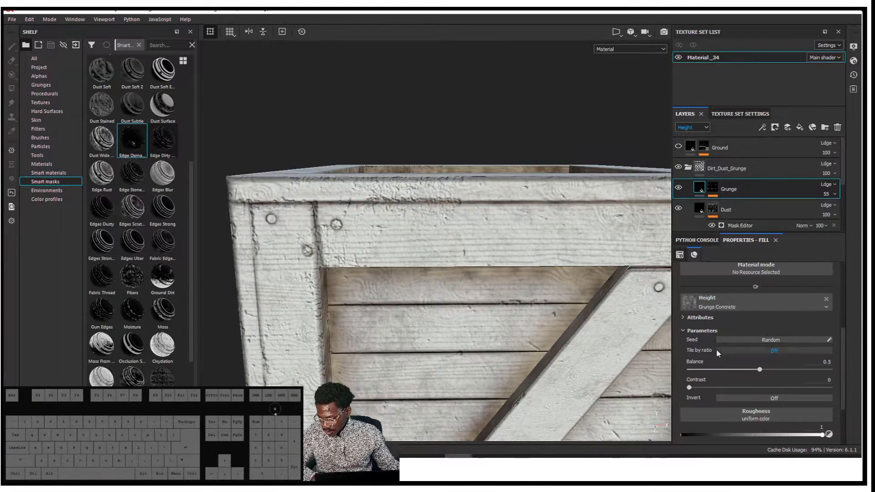
Step: Turn the Grunge layer's color channel back on and check the colored edges around the crate
{"action": "scroll", "coordinate": [716, 342], "scroll_direction": "up", "scroll_amount": 5}
{"action": "scroll", "coordinate": [697, 355], "scroll_direction": "down", "scroll_amount": 1}
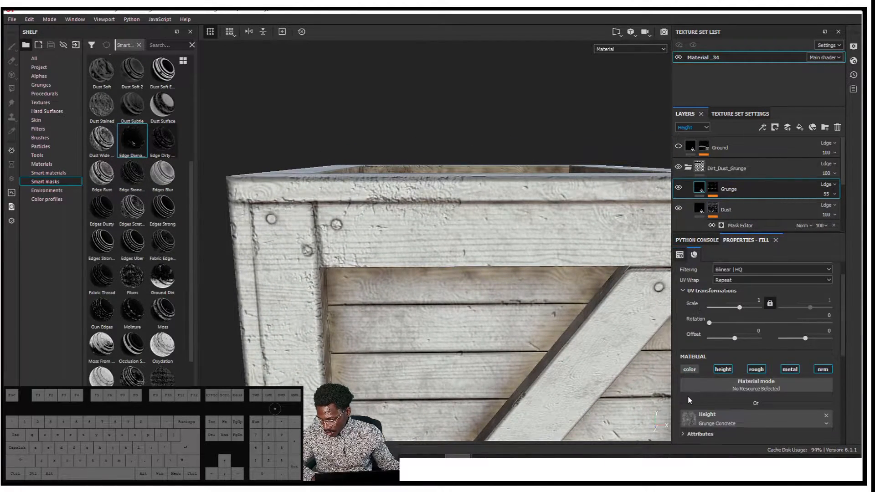
{"action": "left_click", "coordinate": [689, 373]}
{"action": "left_click_drag", "start_coordinate": [542, 253], "coordinate": [511, 273], "text": "alt"}
{"action": "scroll", "coordinate": [500, 238], "scroll_direction": "down", "scroll_amount": 4}
{"action": "left_click_drag", "start_coordinate": [499, 237], "coordinate": [707, 278], "text": "alt"}
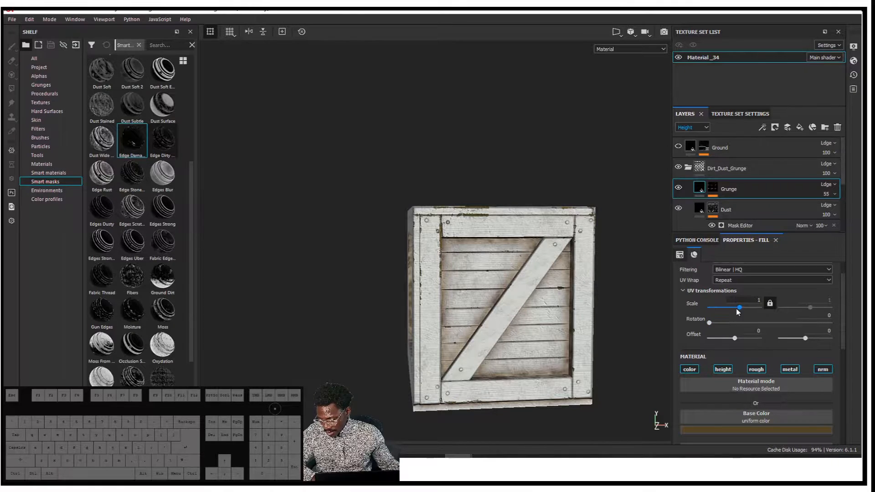
{"action": "left_click_drag", "start_coordinate": [486, 269], "coordinate": [609, 244], "text": "alt"}
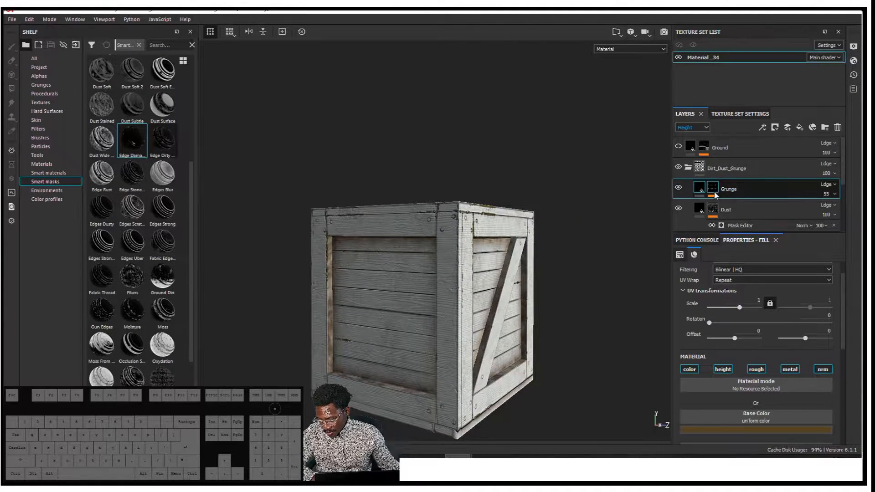
{"action": "left_click_drag", "start_coordinate": [663, 424], "coordinate": [661, 262], "text": "alt"}
Step: Change the Grunge layer's Base Color to a lighter greyish brown, about RGB 0.190, 0.160, 0.105
{"action": "scroll", "coordinate": [740, 408], "scroll_direction": "down", "scroll_amount": 2}
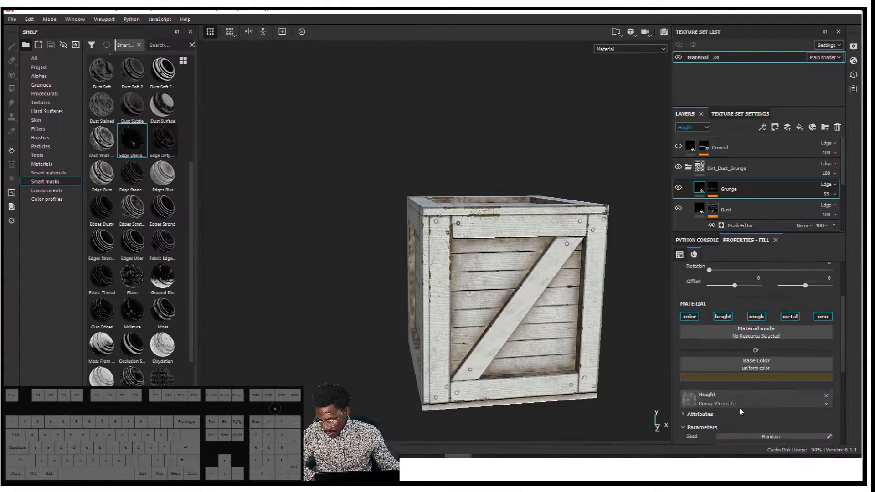
{"action": "left_click", "coordinate": [741, 376]}
{"action": "left_click_drag", "start_coordinate": [767, 328], "coordinate": [755, 325]}
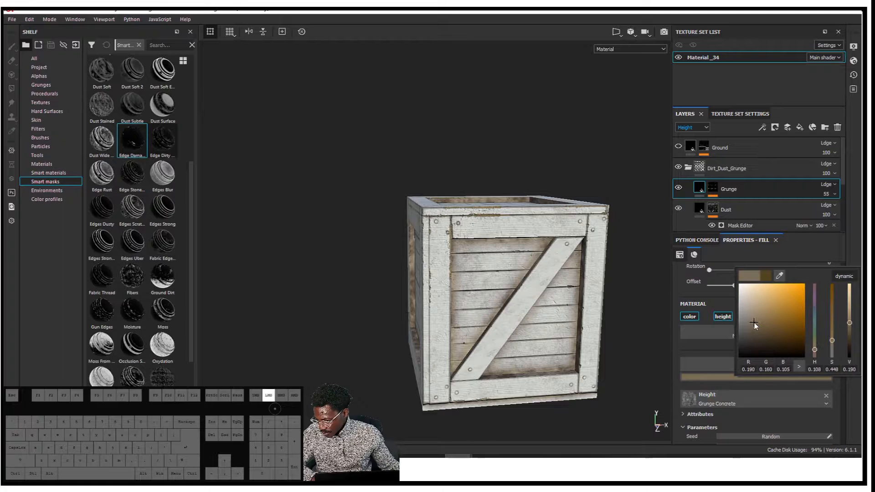
{"action": "left_click_drag", "start_coordinate": [635, 293], "coordinate": [585, 269], "text": "alt"}
{"action": "scroll", "coordinate": [474, 214], "scroll_direction": "up", "scroll_amount": 3}
{"action": "left_click_drag", "start_coordinate": [474, 215], "coordinate": [436, 237], "text": "alt"}
Step: Set Global Contrast to 0.93 and Global Balance to 0.1 in the Mask Editor of the Grunge layer's mask
{"action": "left_click", "coordinate": [713, 187]}
{"action": "key", "text": "1"}
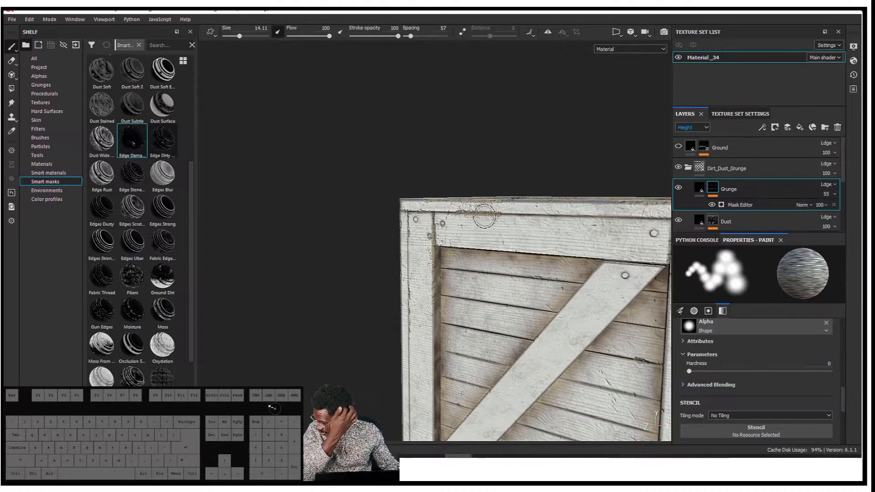
{"action": "scroll", "coordinate": [496, 218], "scroll_direction": "down", "scroll_amount": 2}
{"action": "scroll", "coordinate": [497, 218], "scroll_direction": "up", "scroll_amount": 5}
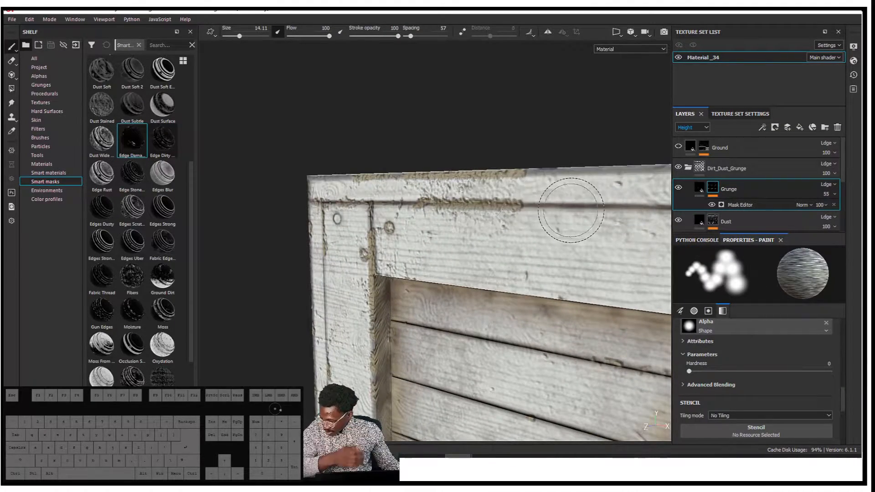
{"action": "scroll", "coordinate": [733, 363], "scroll_direction": "down", "scroll_amount": 4}
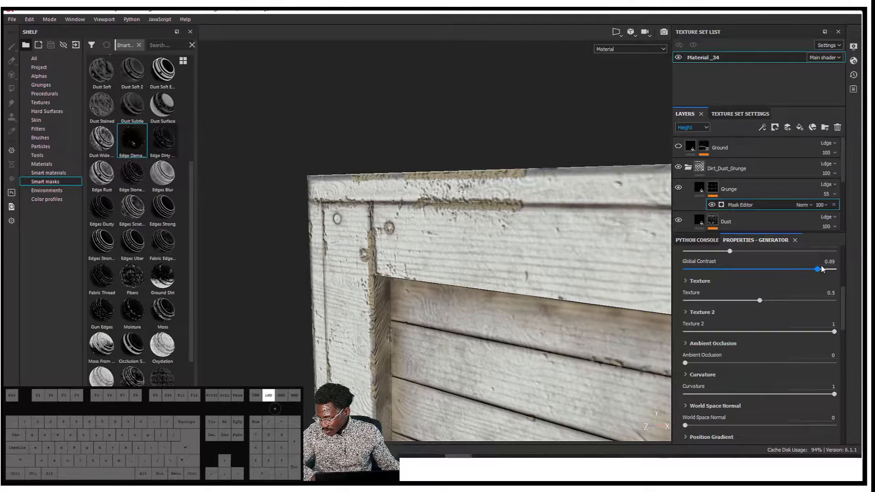
{"action": "left_click_drag", "start_coordinate": [770, 252], "coordinate": [717, 253]}
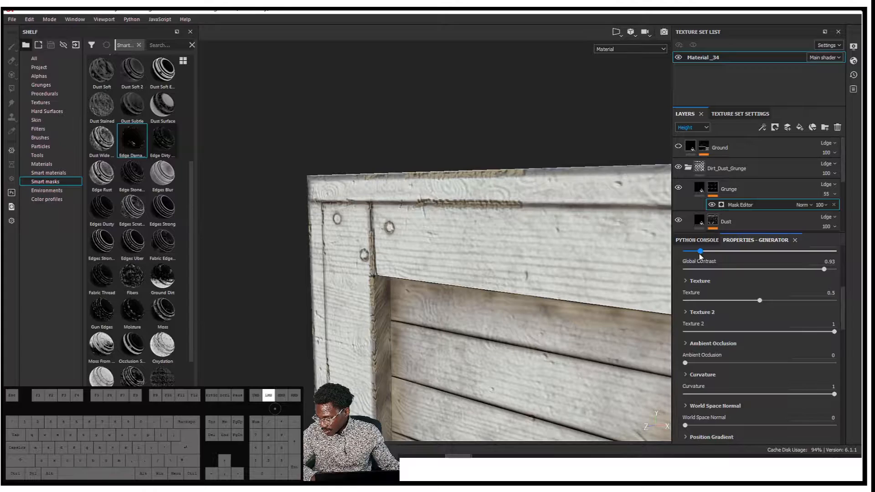
Step: Examine the reduced edge grunge close up and from several angles, then frame the whole crate
{"action": "scroll", "coordinate": [470, 263], "scroll_direction": "down", "scroll_amount": 4}
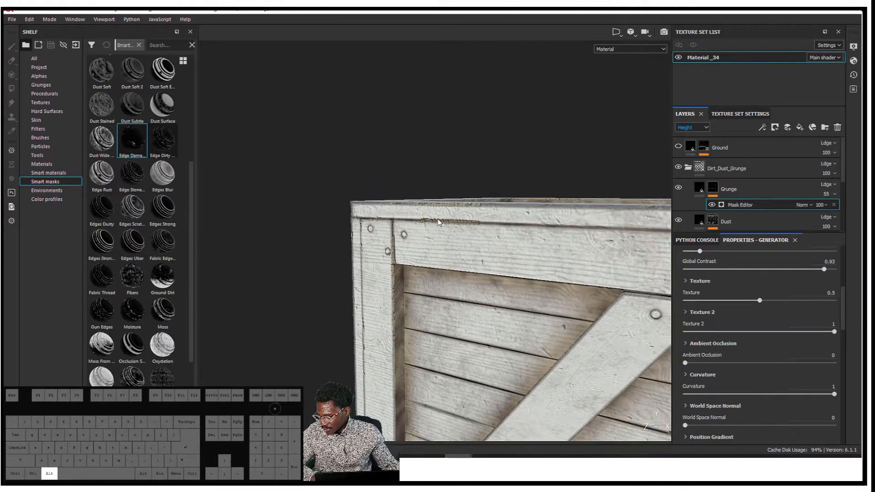
{"action": "scroll", "coordinate": [443, 219], "scroll_direction": "down", "scroll_amount": 5}
{"action": "mouse_move", "coordinate": [444, 216]}
{"action": "left_mouse_down", "text": "alt"}
{"action": "mouse_move", "coordinate": [703, 225]}
{"action": "mouse_move", "coordinate": [442, 215]}
{"action": "left_mouse_up", "text": "alt"}
{"action": "scroll", "coordinate": [443, 225], "scroll_direction": "up", "scroll_amount": 5}
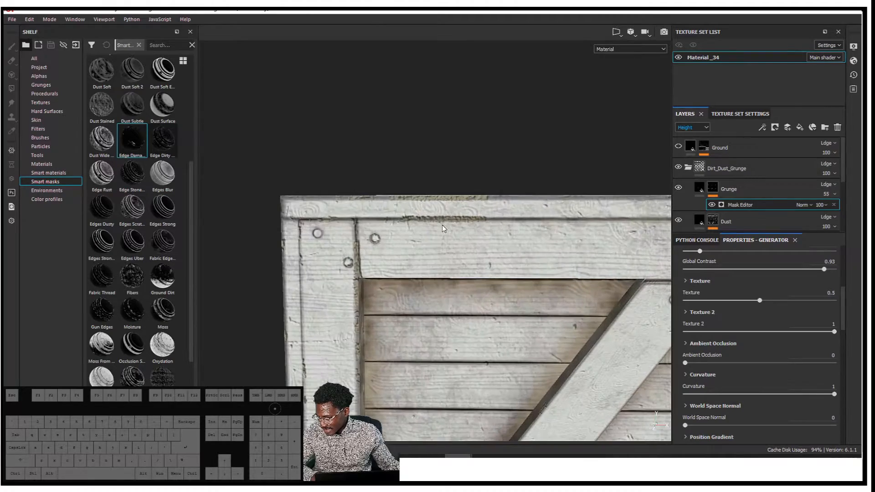
{"action": "scroll", "coordinate": [496, 216], "scroll_direction": "down", "scroll_amount": 4}
{"action": "left_click_drag", "start_coordinate": [526, 240], "coordinate": [578, 240], "text": "alt"}
{"action": "middle_click_drag", "start_coordinate": [578, 246], "coordinate": [563, 180], "text": "alt"}
{"action": "middle_click_drag", "start_coordinate": [559, 330], "coordinate": [563, 260], "text": "alt"}
{"action": "left_click_drag", "start_coordinate": [564, 264], "coordinate": [566, 360], "text": "alt"}
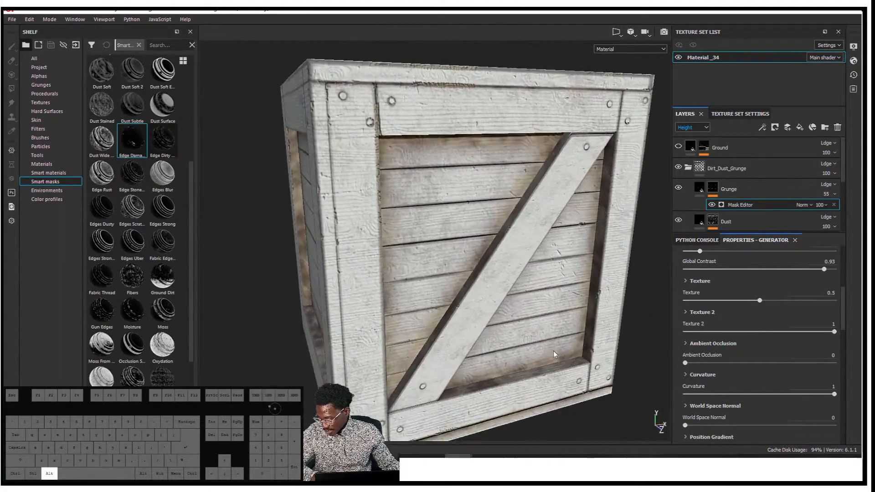
{"action": "scroll", "coordinate": [740, 309], "scroll_direction": "up", "scroll_amount": 5}
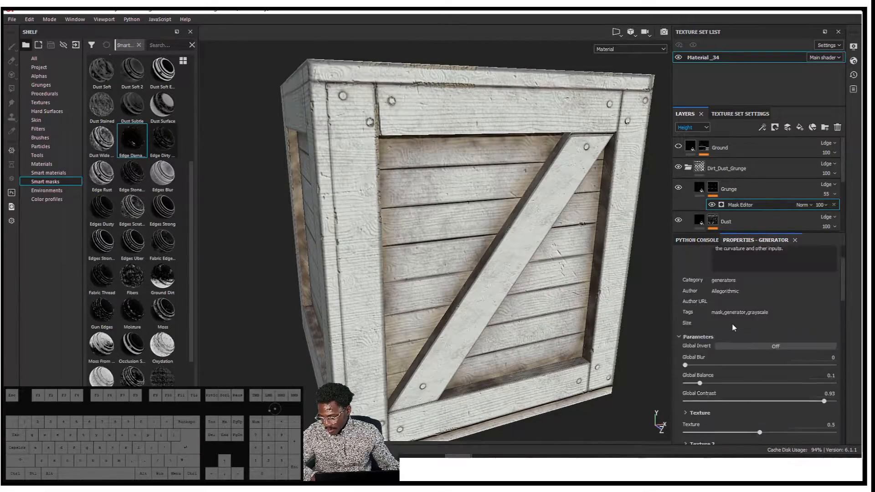
{"action": "left_click_drag", "start_coordinate": [429, 290], "coordinate": [512, 269], "text": "alt"}
{"action": "right_click_drag", "start_coordinate": [512, 221], "coordinate": [510, 221], "text": "shift"}
{"action": "scroll", "coordinate": [442, 193], "scroll_direction": "down", "scroll_amount": 2}
{"action": "left_click_drag", "start_coordinate": [441, 192], "coordinate": [578, 175], "text": "alt"}
{"action": "mouse_move", "coordinate": [578, 174]}
{"action": "right_mouse_down", "text": "shift"}
{"action": "mouse_move", "coordinate": [514, 174]}
{"action": "mouse_move", "coordinate": [584, 176]}
{"action": "right_mouse_up", "text": "shift"}
{"action": "key", "text": "f"}
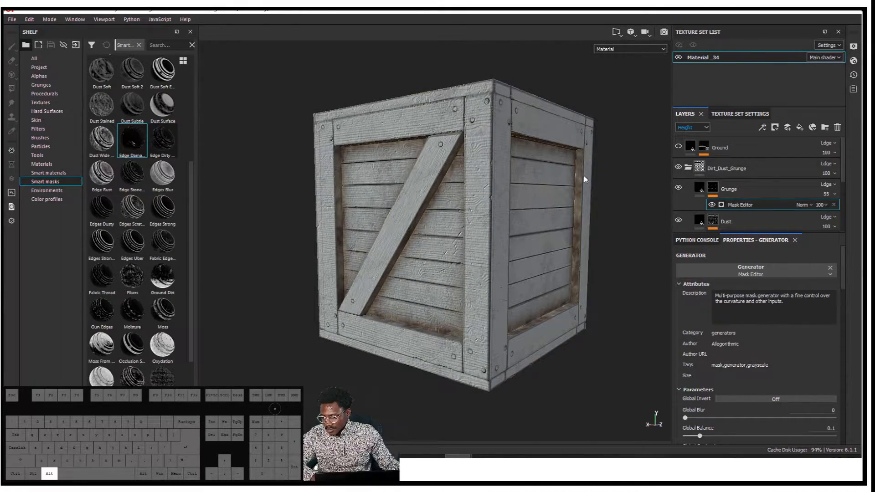
Step: Collapse the Dirt_Dust_Grunge folder and add a new fill layer directly above it
{"action": "left_click", "coordinate": [689, 168]}
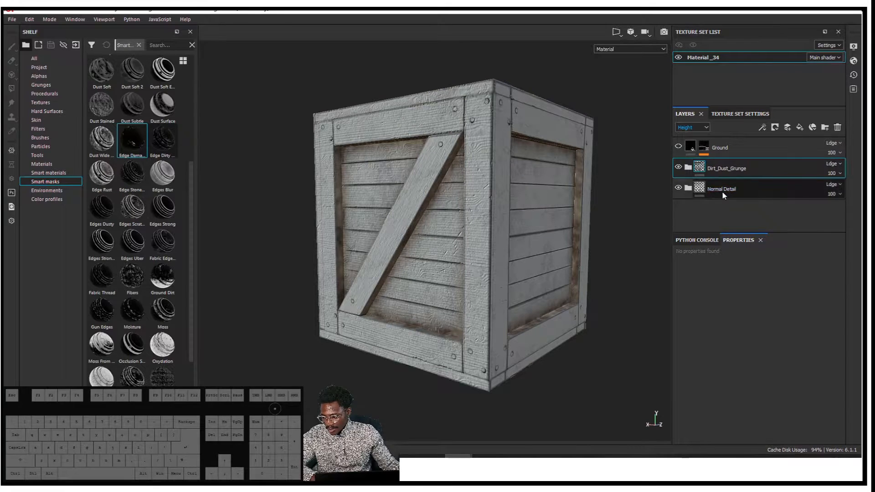
{"action": "right_click", "coordinate": [739, 209]}
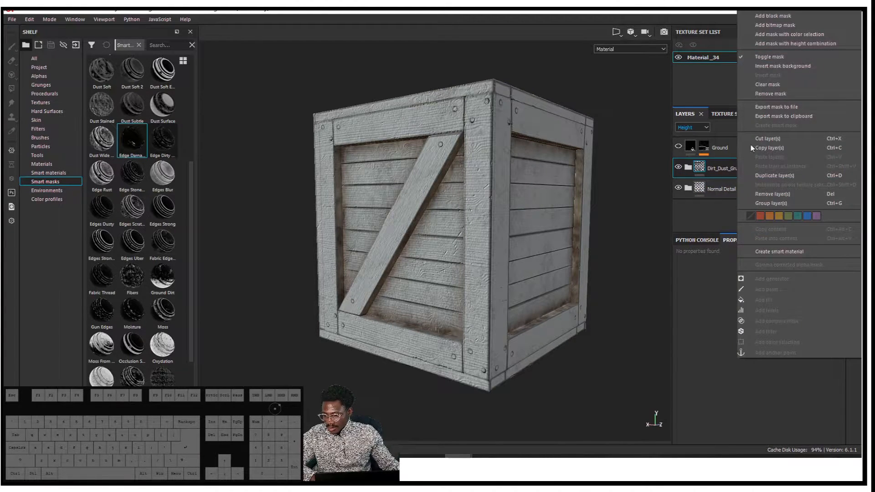
{"action": "left_click", "coordinate": [694, 205]}
{"action": "right_click", "coordinate": [750, 209]}
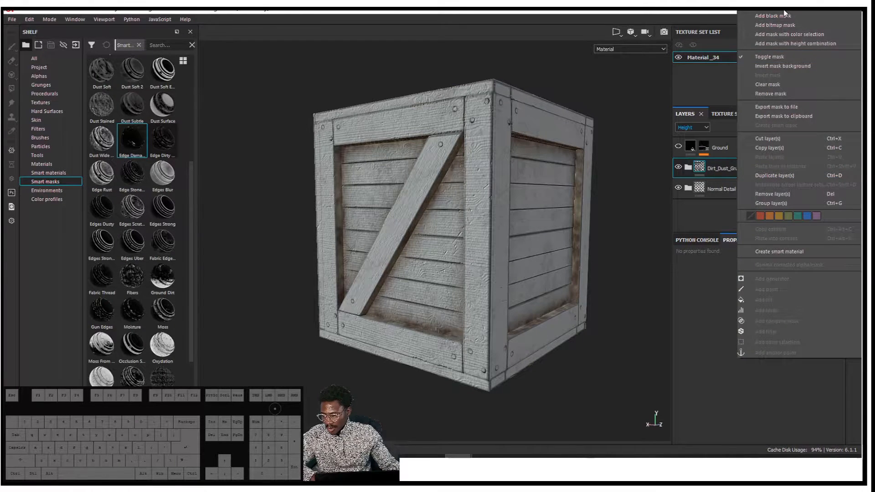
{"action": "key", "text": "alt"}
{"action": "left_click_drag", "start_coordinate": [429, 225], "coordinate": [457, 226], "text": "alt"}
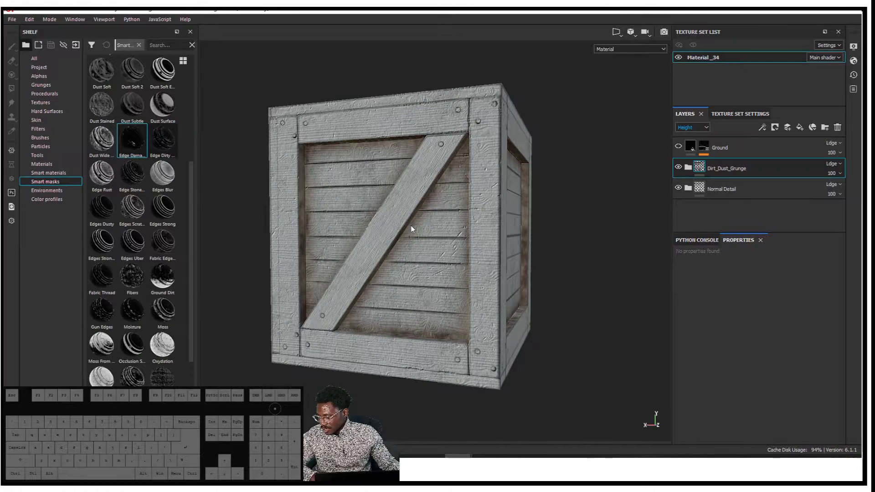
{"action": "right_click", "coordinate": [746, 210]}
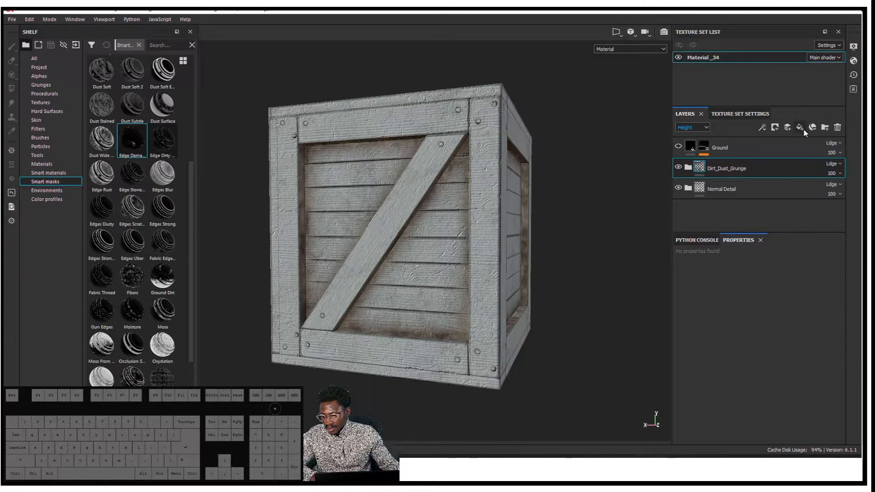
{"action": "left_click", "coordinate": [799, 128]}
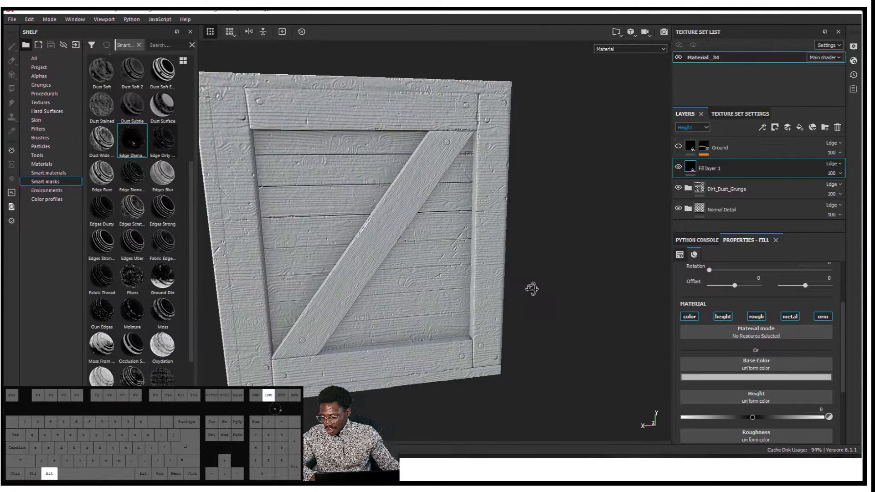
Step: Sample a light tan with the colour picker's eyedropper as the new fill layer's Base Color and check it around the crate
{"action": "left_click", "coordinate": [720, 378]}
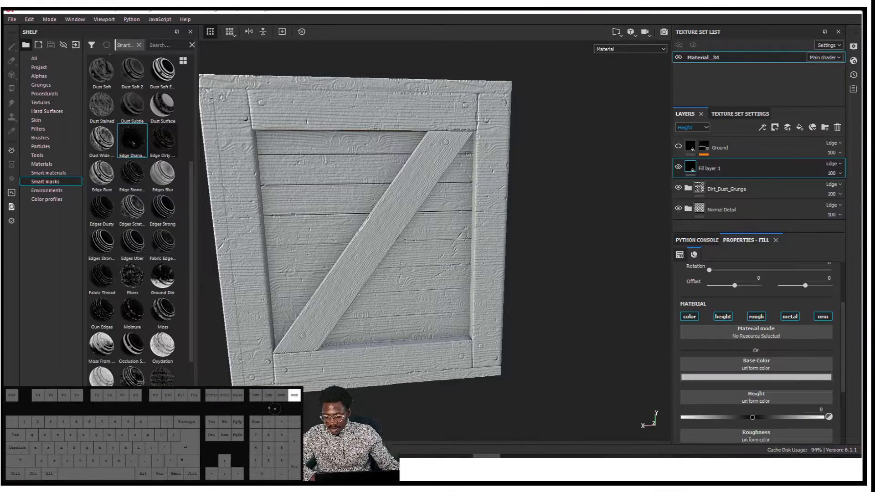
{"action": "left_click", "coordinate": [750, 365]}
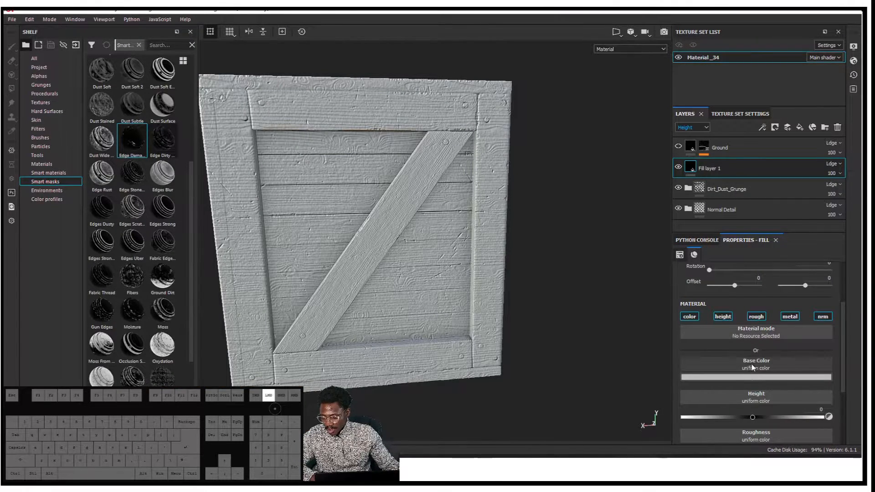
{"action": "left_click", "coordinate": [760, 376]}
{"action": "left_click", "coordinate": [757, 378]}
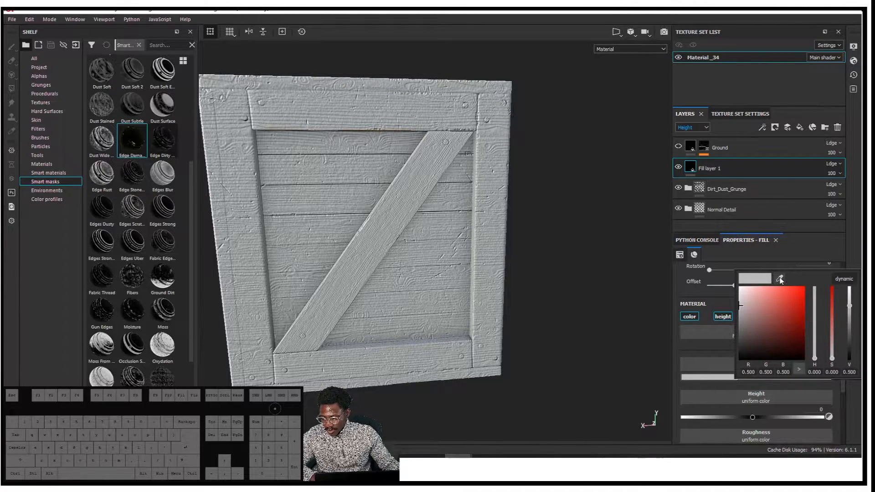
{"action": "left_click_drag", "start_coordinate": [779, 280], "coordinate": [874, 274]}
{"action": "left_click_drag", "start_coordinate": [759, 297], "coordinate": [759, 299]}
{"action": "left_click_drag", "start_coordinate": [541, 237], "coordinate": [569, 234], "text": "alt"}
{"action": "scroll", "coordinate": [519, 207], "scroll_direction": "up", "scroll_amount": 5}
{"action": "left_click_drag", "start_coordinate": [620, 215], "coordinate": [557, 172], "text": "alt"}
{"action": "scroll", "coordinate": [535, 202], "scroll_direction": "down", "scroll_amount": 5}
{"action": "middle_click_drag", "start_coordinate": [557, 172], "coordinate": [534, 191], "text": "alt"}
{"action": "scroll", "coordinate": [535, 190], "scroll_direction": "up", "scroll_amount": 3}
{"action": "scroll", "coordinate": [534, 191], "scroll_direction": "down", "scroll_amount": 3}
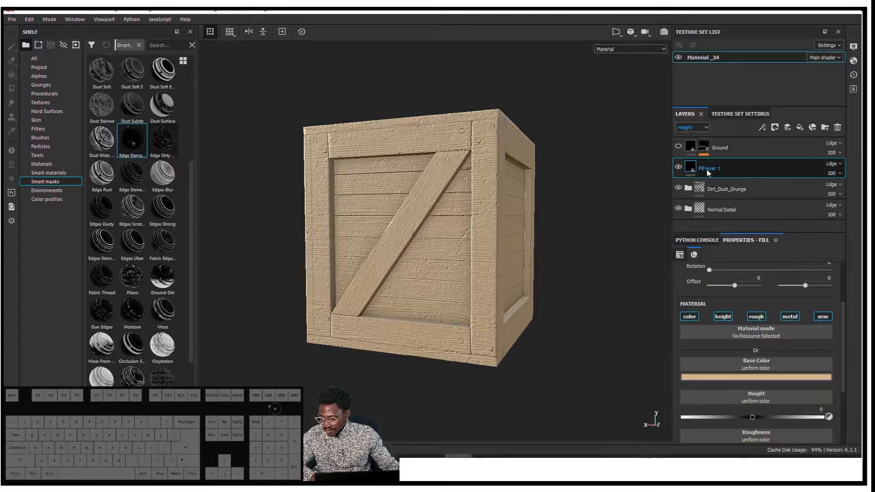
Step: Set the fill layer's Roughness to 1 and move the layer beneath the Dirt_Dust_Grunge folder
{"action": "scroll", "coordinate": [749, 324], "scroll_direction": "down", "scroll_amount": 3}
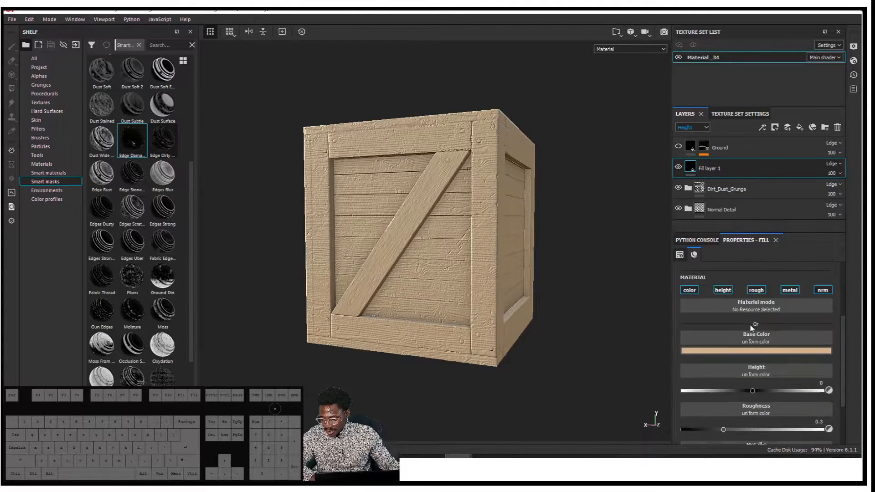
{"action": "left_click_drag", "start_coordinate": [574, 275], "coordinate": [489, 214], "text": "alt"}
{"action": "left_click_drag", "start_coordinate": [710, 168], "coordinate": [711, 196]}
{"action": "left_click_drag", "start_coordinate": [552, 186], "coordinate": [591, 190], "text": "alt"}
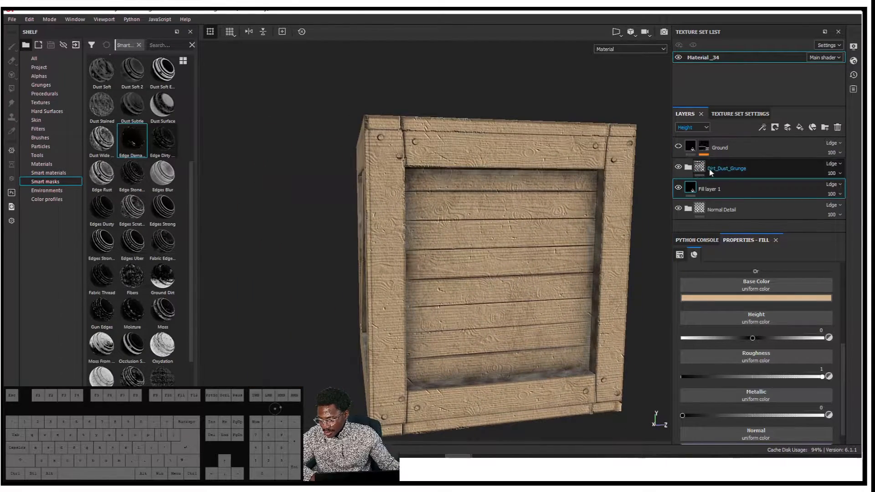
{"action": "left_click_drag", "start_coordinate": [459, 206], "coordinate": [486, 210], "text": "alt"}
{"action": "middle_click_drag", "start_coordinate": [438, 214], "coordinate": [440, 195], "text": "alt"}
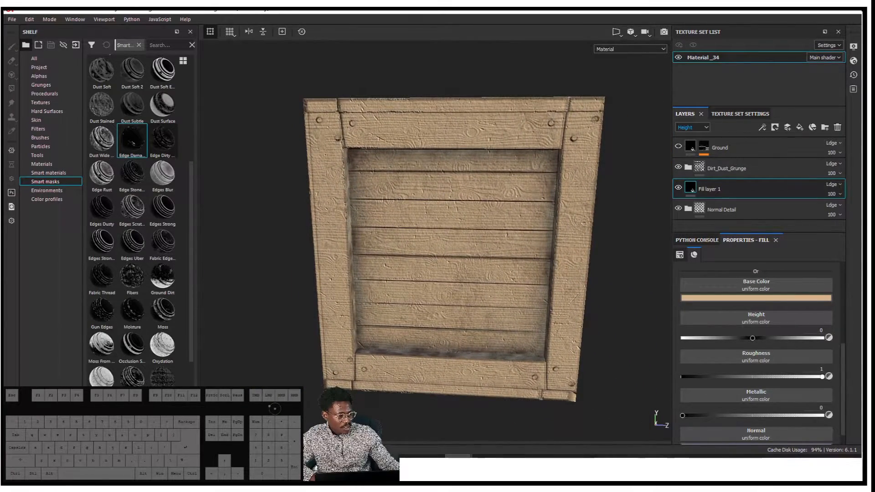
{"action": "left_click_drag", "start_coordinate": [525, 199], "coordinate": [601, 227], "text": "alt"}
{"action": "left_click_drag", "start_coordinate": [445, 208], "coordinate": [559, 200], "text": "alt"}
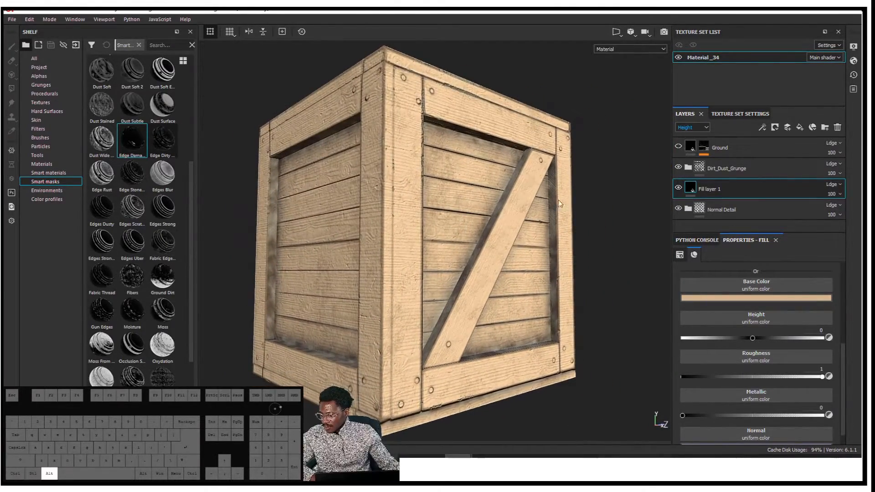
Step: Rename the tan fill layer as Basecolor
{"action": "left_click", "coordinate": [733, 214]}
{"action": "left_click", "coordinate": [701, 190]}
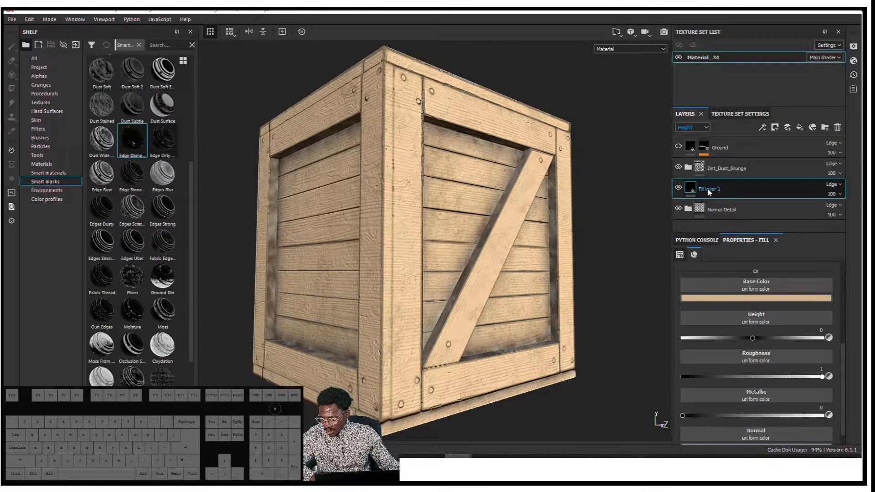
{"action": "type", "text": "Base"}
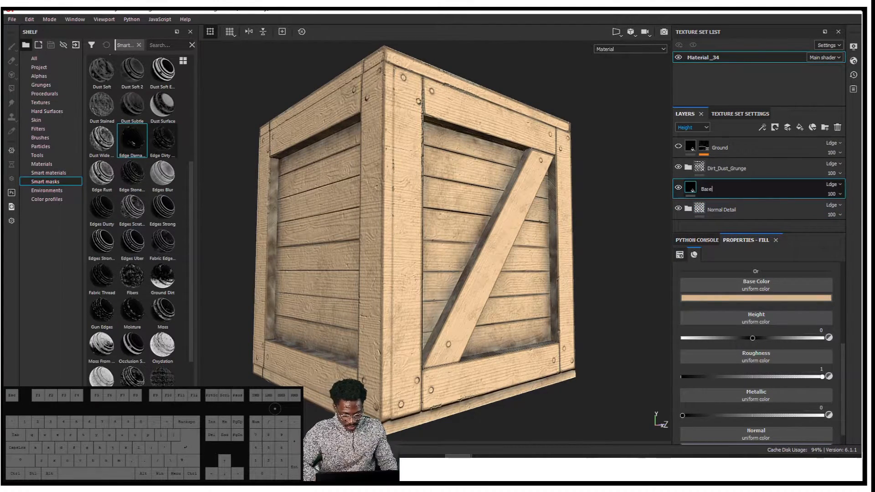
{"action": "type", "text": "dolor"}
{"action": "key", "text": "Return"}
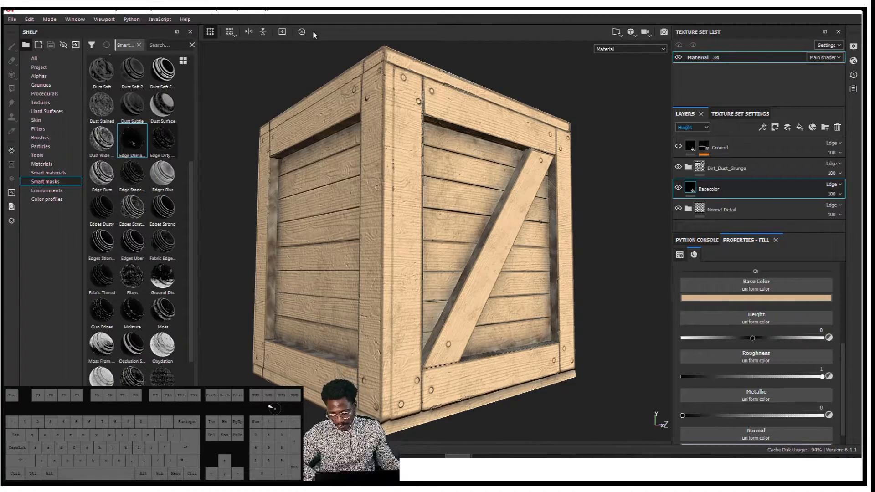
{"action": "left_click_drag", "start_coordinate": [401, 209], "coordinate": [538, 199], "text": "alt"}
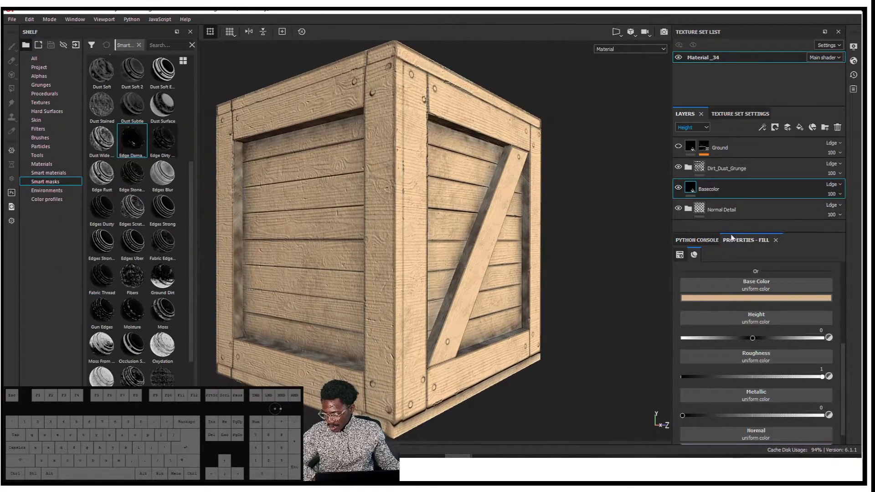
Step: Switch the layer stack's displayed channel from Height to Base Color
{"action": "left_click", "coordinate": [694, 131]}
{"action": "left_click", "coordinate": [694, 138]}
{"action": "left_click_drag", "start_coordinate": [542, 241], "coordinate": [494, 244], "text": "alt"}
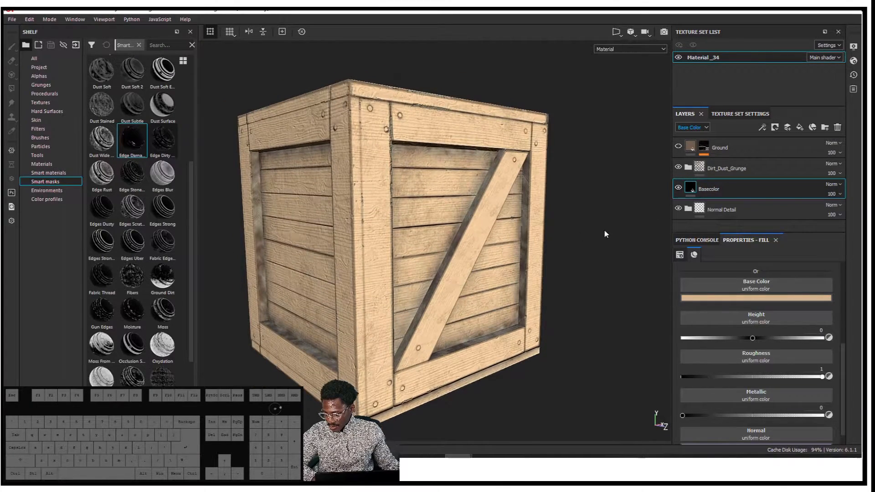
{"action": "middle_click_drag", "start_coordinate": [547, 234], "coordinate": [559, 218], "text": "alt"}
{"action": "left_click_drag", "start_coordinate": [495, 229], "coordinate": [477, 233], "text": "alt"}
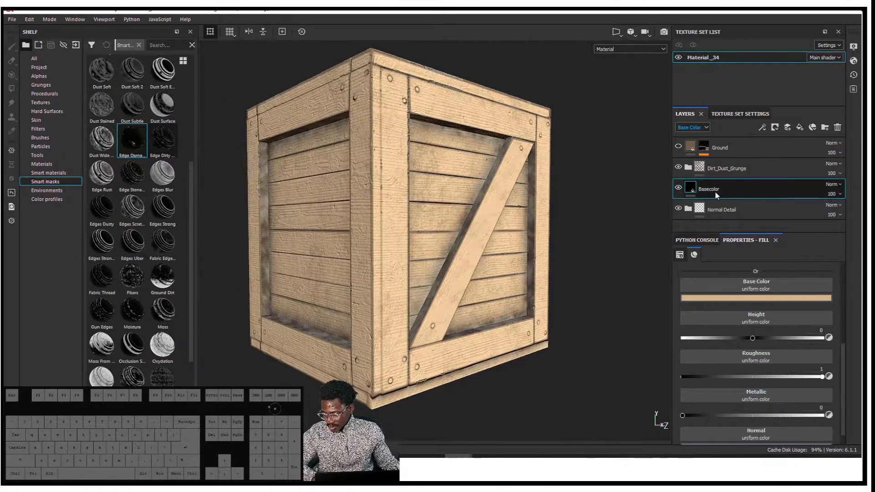
Step: Examine the wood grain and surface detail close up under the tan colour, checking the Normal Detail folder and Basecolor layer
{"action": "left_click", "coordinate": [720, 212]}
{"action": "scroll", "coordinate": [461, 183], "scroll_direction": "down", "scroll_amount": 3}
{"action": "scroll", "coordinate": [404, 183], "scroll_direction": "up", "scroll_amount": 7}
{"action": "scroll", "coordinate": [401, 182], "scroll_direction": "up", "scroll_amount": 3}
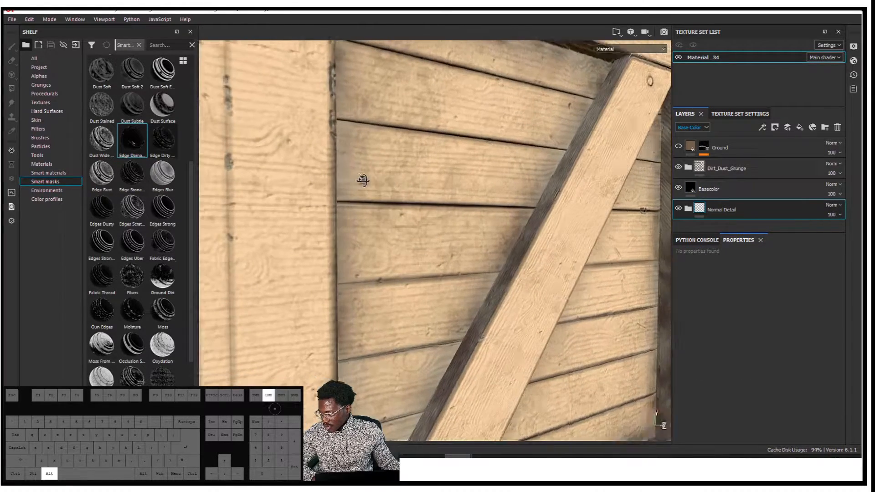
{"action": "scroll", "coordinate": [590, 218], "scroll_direction": "down", "scroll_amount": 10}
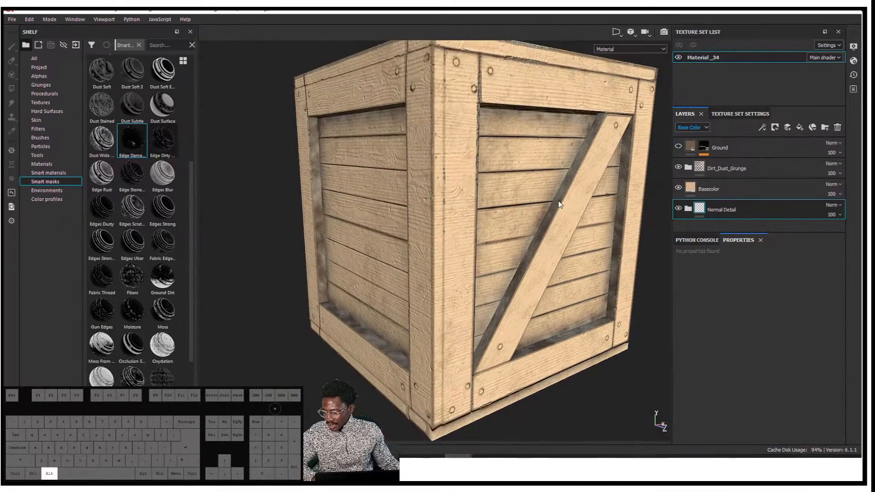
{"action": "scroll", "coordinate": [561, 204], "scroll_direction": "up", "scroll_amount": 5}
{"action": "left_click_drag", "start_coordinate": [583, 209], "coordinate": [574, 211], "text": "alt"}
{"action": "left_click", "coordinate": [729, 194]}
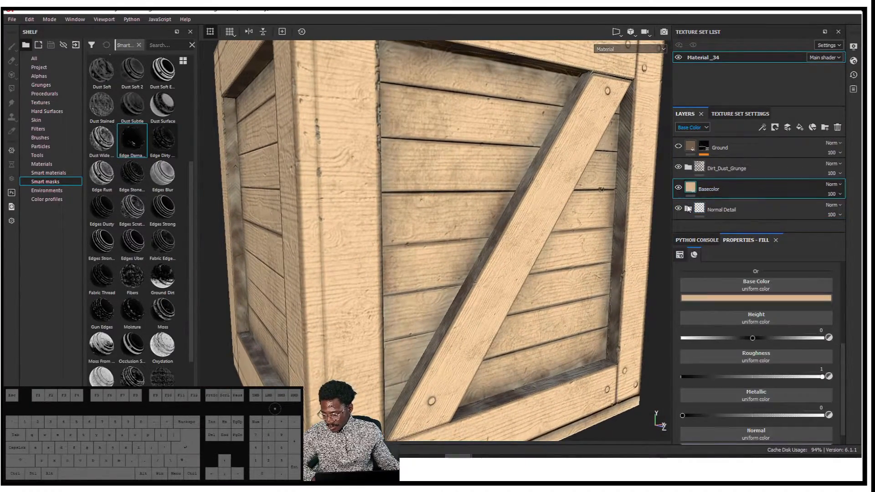
Step: Expand the Normal Detail folder and duplicate its wood_Deatil layer
{"action": "left_click", "coordinate": [681, 211]}
{"action": "left_click", "coordinate": [690, 210]}
{"action": "scroll", "coordinate": [681, 154], "scroll_direction": "down", "scroll_amount": 3}
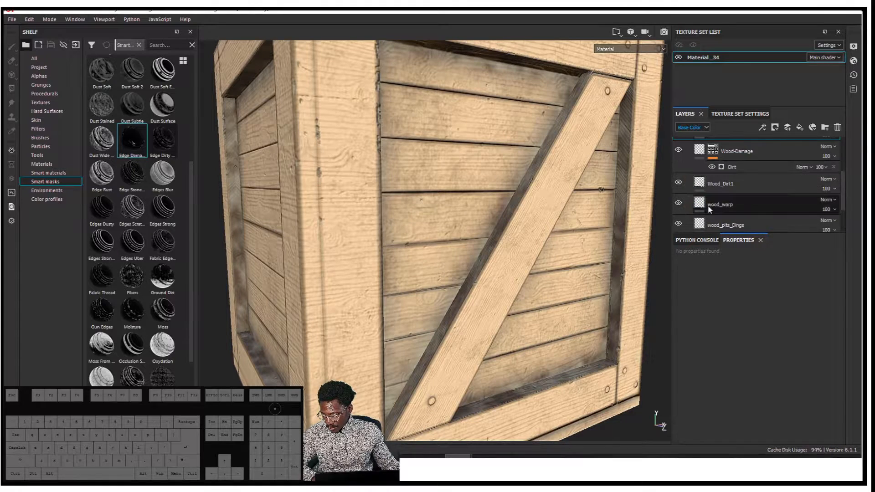
{"action": "scroll", "coordinate": [512, 167], "scroll_direction": "down", "scroll_amount": 3, "text": "alt"}
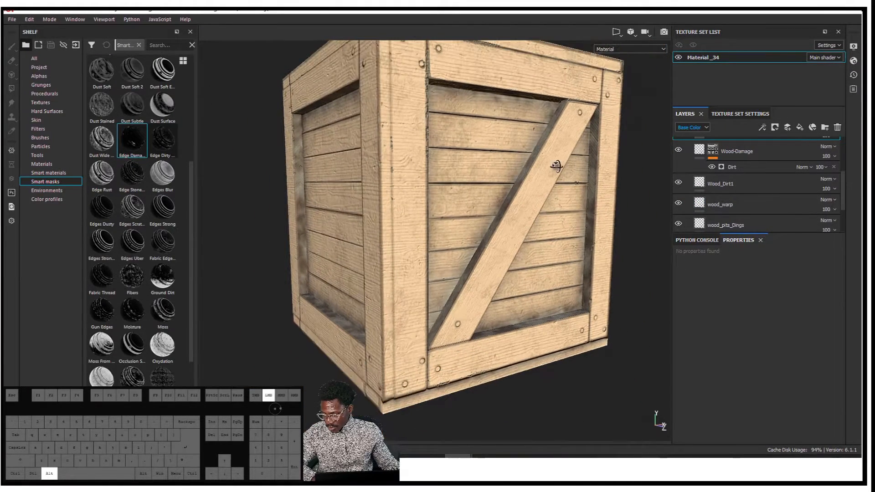
{"action": "left_click_drag", "start_coordinate": [559, 166], "coordinate": [553, 169], "text": "alt"}
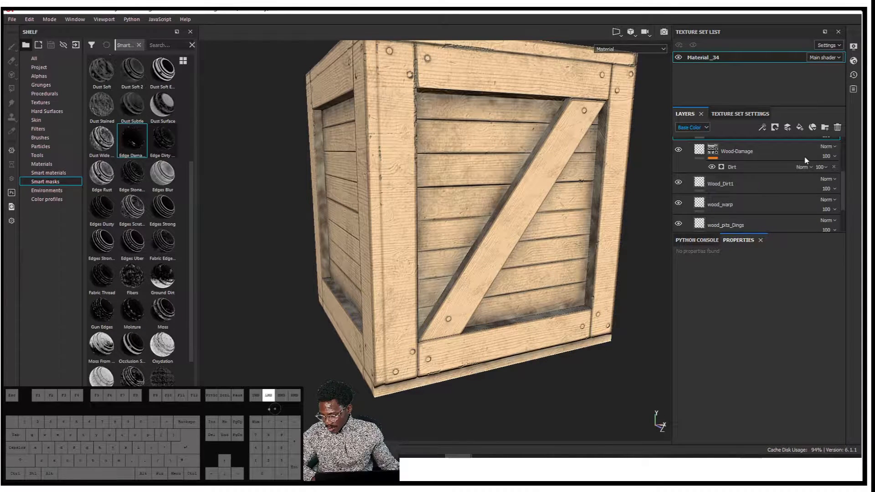
{"action": "scroll", "coordinate": [793, 168], "scroll_direction": "down", "scroll_amount": 2}
{"action": "left_click", "coordinate": [678, 218]}
{"action": "scroll", "coordinate": [407, 178], "scroll_direction": "up", "scroll_amount": 4}
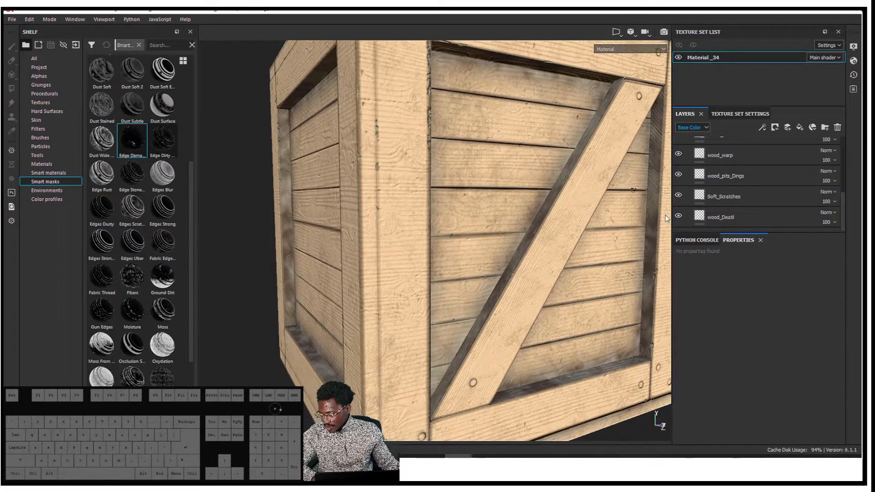
{"action": "left_click", "coordinate": [732, 219]}
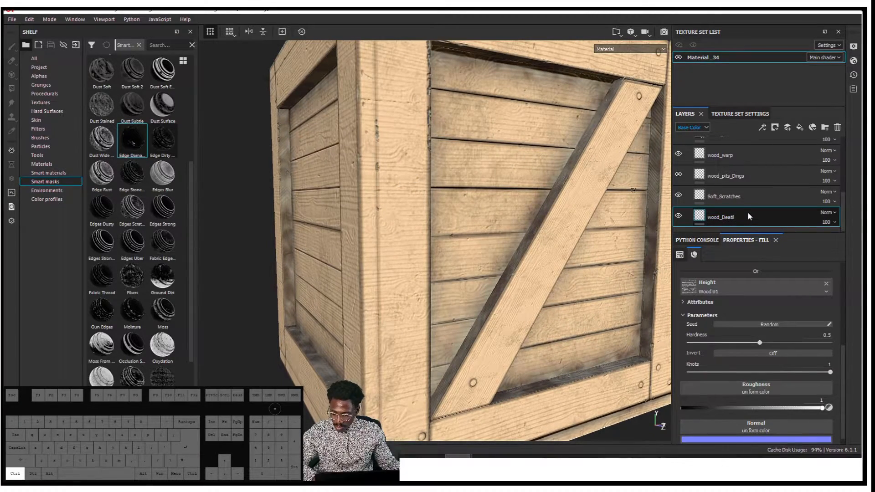
{"action": "key", "text": "ctrl+d"}
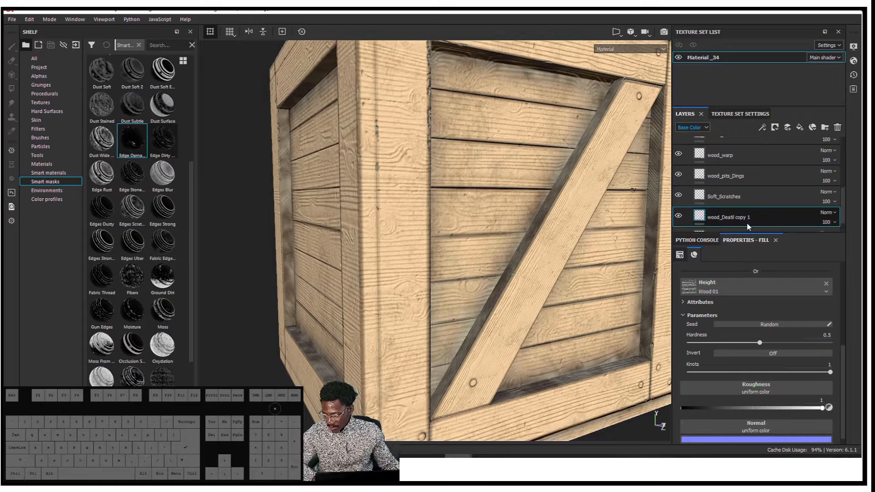
Step: Move the duplicated wood_Deatil layer out of the Normal Detail folder, placing it directly above the Basecolor layer
{"action": "scroll", "coordinate": [766, 321], "scroll_direction": "up", "scroll_amount": 2}
{"action": "scroll", "coordinate": [766, 324], "scroll_direction": "up", "scroll_amount": 1}
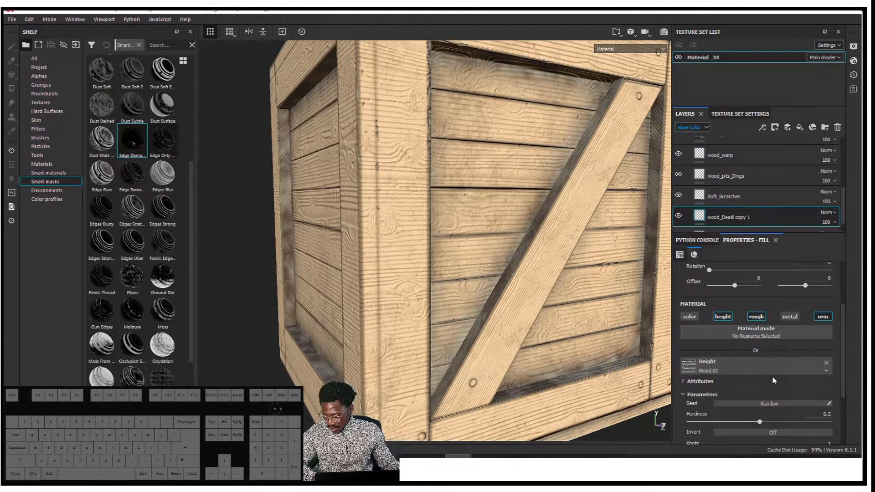
{"action": "left_click_drag", "start_coordinate": [726, 220], "coordinate": [727, 150]}
{"action": "scroll", "coordinate": [726, 178], "scroll_direction": "up", "scroll_amount": 4}
{"action": "scroll", "coordinate": [726, 208], "scroll_direction": "down", "scroll_amount": 2}
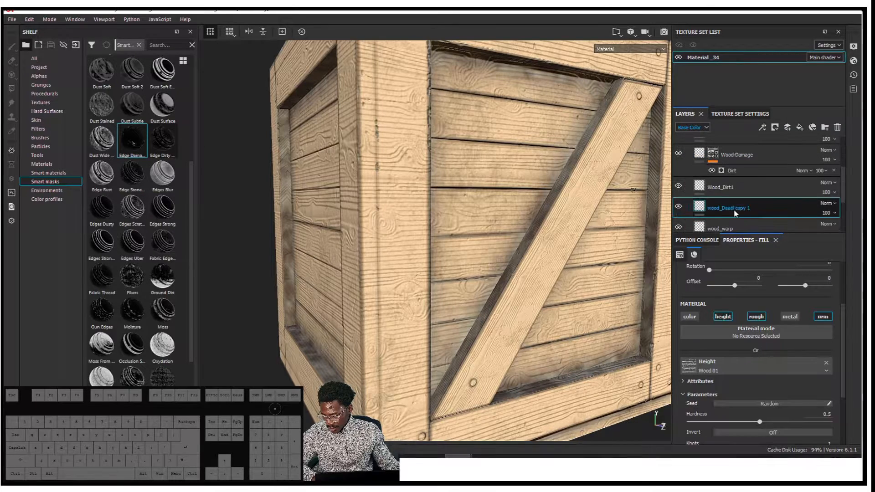
{"action": "left_click_drag", "start_coordinate": [727, 208], "coordinate": [742, 178]}
{"action": "left_click", "coordinate": [716, 184]}
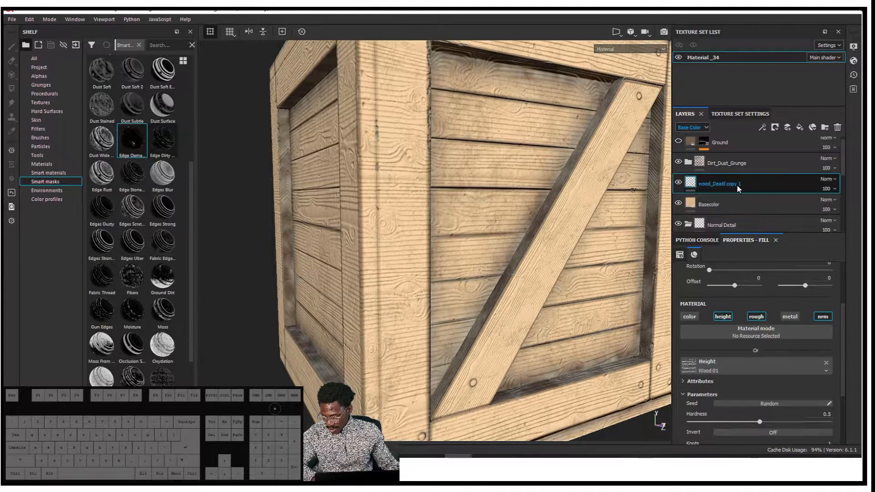
Step: Enable the color channel on the duplicated wood_Deatil layer and check the crate's faces
{"action": "scroll", "coordinate": [704, 348], "scroll_direction": "up", "scroll_amount": 3}
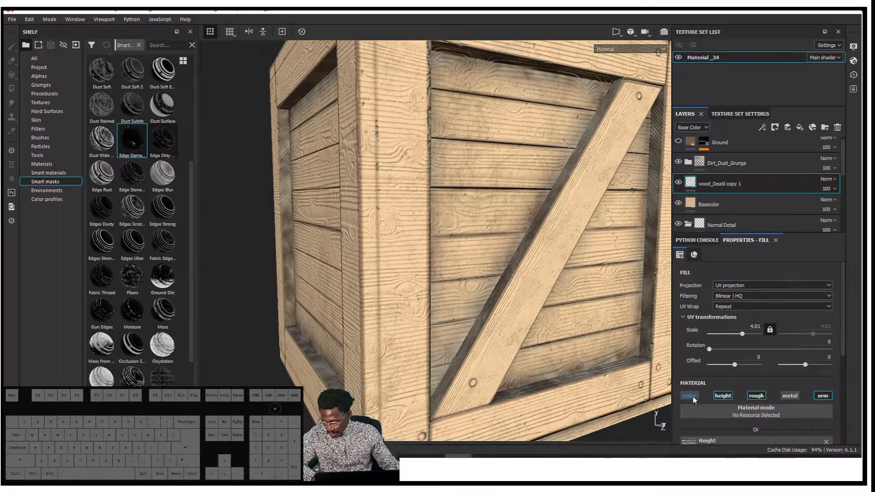
{"action": "left_click", "coordinate": [690, 396]}
{"action": "left_click_drag", "start_coordinate": [649, 306], "coordinate": [783, 265], "text": "alt"}
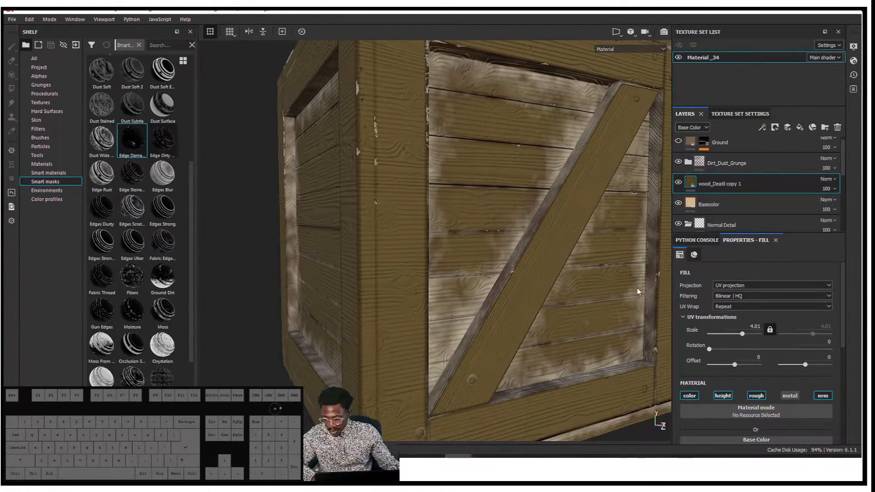
{"action": "middle_click_drag", "start_coordinate": [550, 234], "coordinate": [507, 197], "text": "alt"}
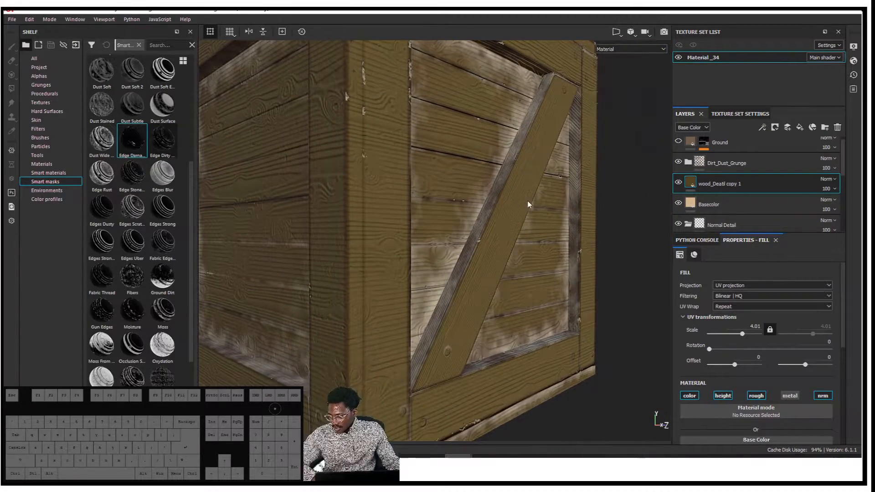
{"action": "scroll", "coordinate": [729, 381], "scroll_direction": "down", "scroll_amount": 3}
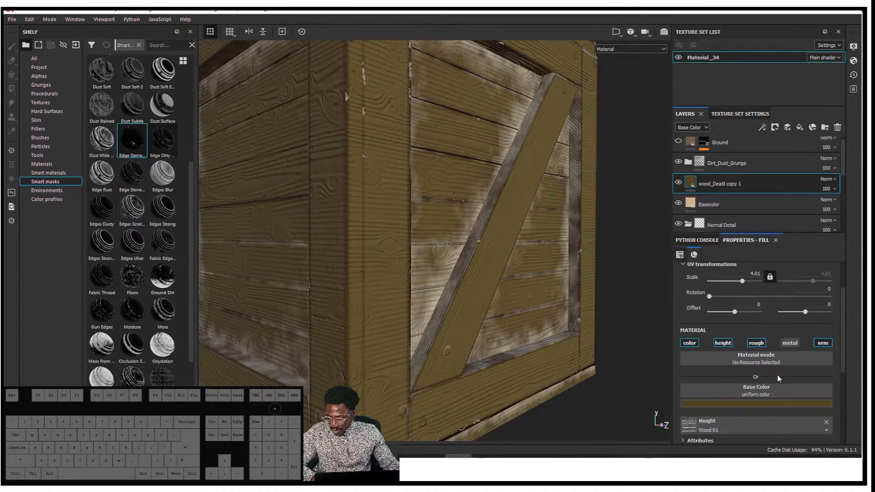
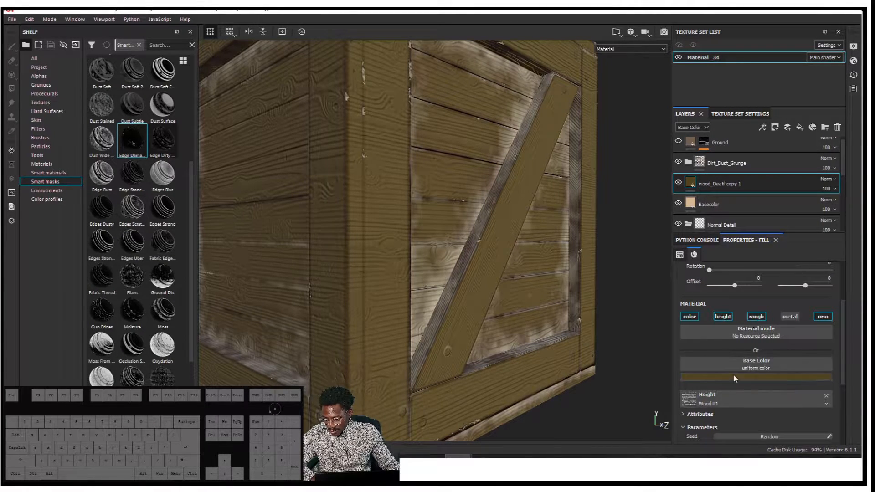
Step: Look at the resource choices for the duplicated layer's Height channel and expand the attributes of its Wood 01 texture
{"action": "left_click", "coordinate": [726, 399]}
{"action": "left_click", "coordinate": [716, 363]}
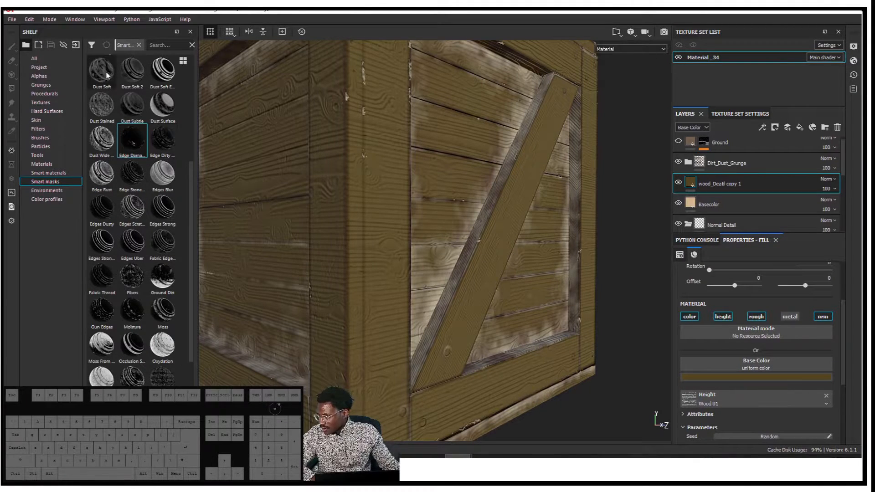
{"action": "left_click", "coordinate": [760, 401]}
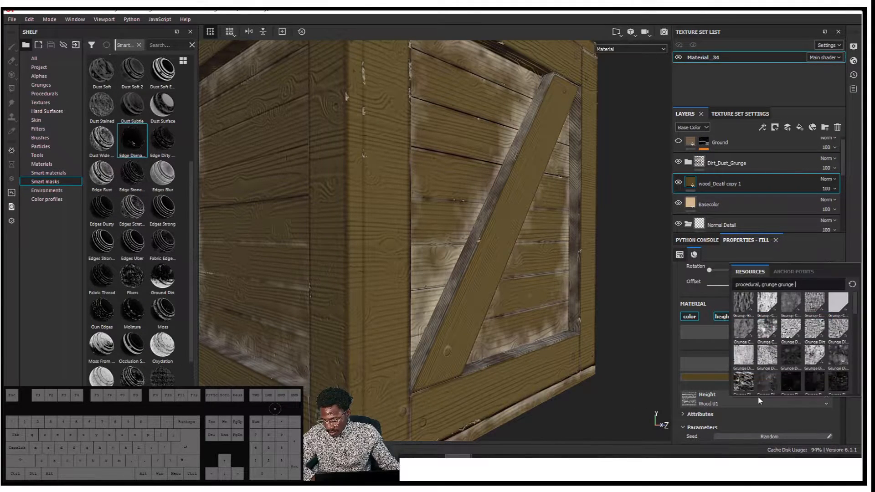
{"action": "left_click", "coordinate": [797, 280]}
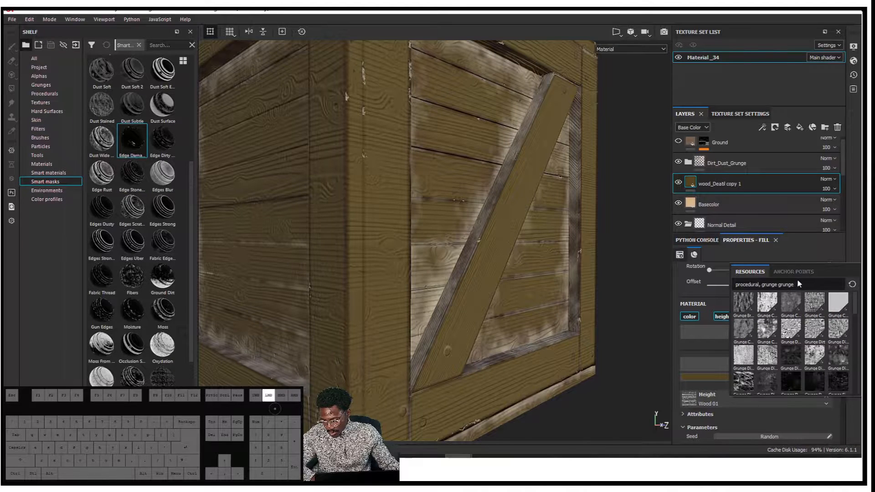
{"action": "left_click", "coordinate": [688, 402]}
{"action": "left_click", "coordinate": [686, 415]}
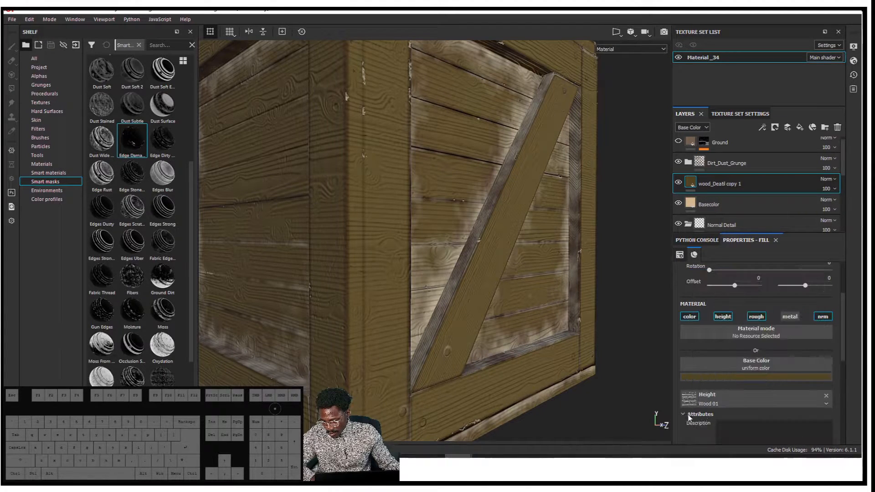
Step: Clear the Wood 01 texture from the duplicated layer's Height channel and assign Wood 01 to its Base Color
{"action": "left_click", "coordinate": [826, 397]}
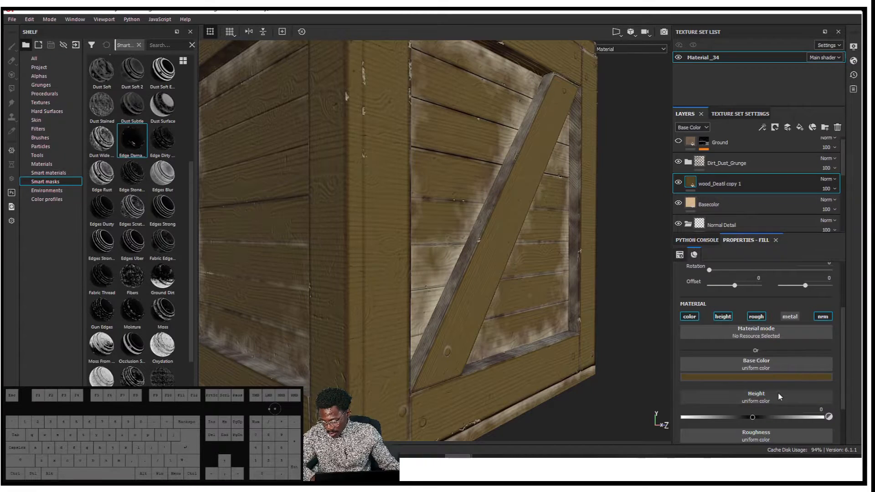
{"action": "left_click", "coordinate": [759, 366]}
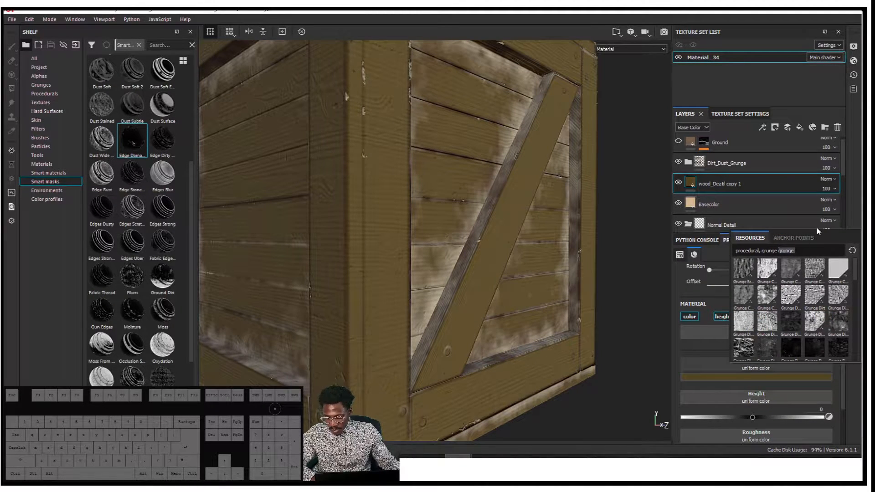
{"action": "type", "text": "woo"}
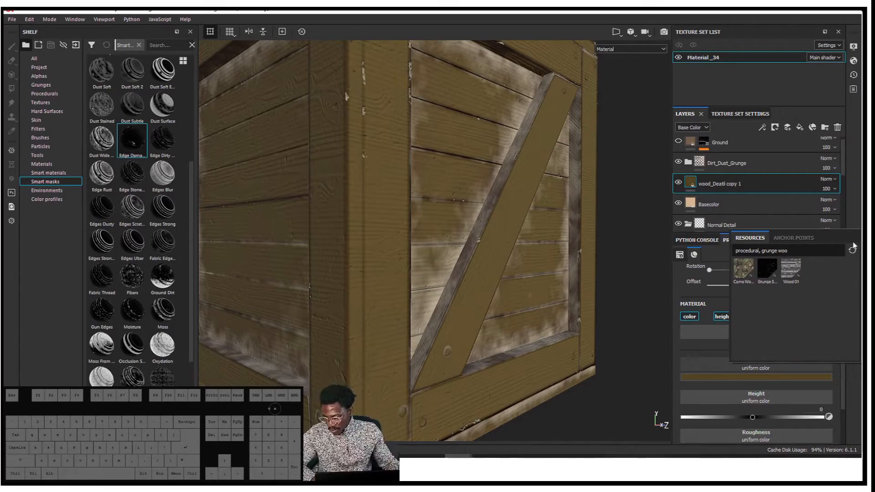
{"action": "left_click", "coordinate": [791, 270]}
Step: Toggle the wood_Deatil copy 1 layer's visibility to compare the crate with and without the coloured grain, and inspect its faces
{"action": "left_click_drag", "start_coordinate": [650, 214], "coordinate": [606, 182], "text": "alt"}
{"action": "left_click", "coordinate": [679, 182]}
{"action": "left_click", "coordinate": [679, 182]}
{"action": "left_click", "coordinate": [678, 183]}
{"action": "left_click", "coordinate": [679, 182]}
{"action": "left_click", "coordinate": [679, 182]}
{"action": "left_click", "coordinate": [679, 182]}
{"action": "left_click_drag", "start_coordinate": [511, 191], "coordinate": [545, 182], "text": "alt"}
{"action": "mouse_move", "coordinate": [859, 204]}
{"action": "left_mouse_down"}
{"action": "mouse_move", "coordinate": [819, 207]}
{"action": "mouse_move", "coordinate": [859, 206]}
{"action": "left_mouse_up"}
{"action": "left_click_drag", "start_coordinate": [535, 218], "coordinate": [539, 183], "text": "alt"}
{"action": "left_click_drag", "start_coordinate": [508, 233], "coordinate": [513, 226], "text": "alt"}
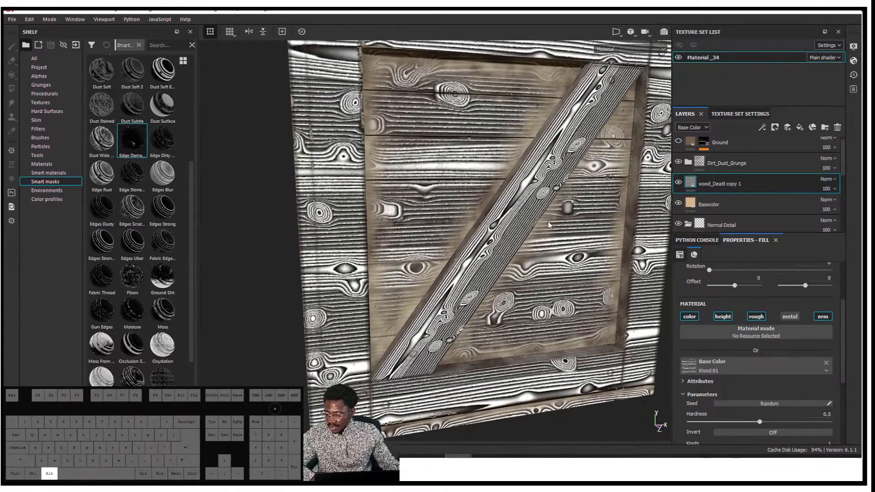
Step: Add a white mask to the wood_Deatil copy 1 layer and apply a Gradient filter to that mask
{"action": "right_click", "coordinate": [709, 182]}
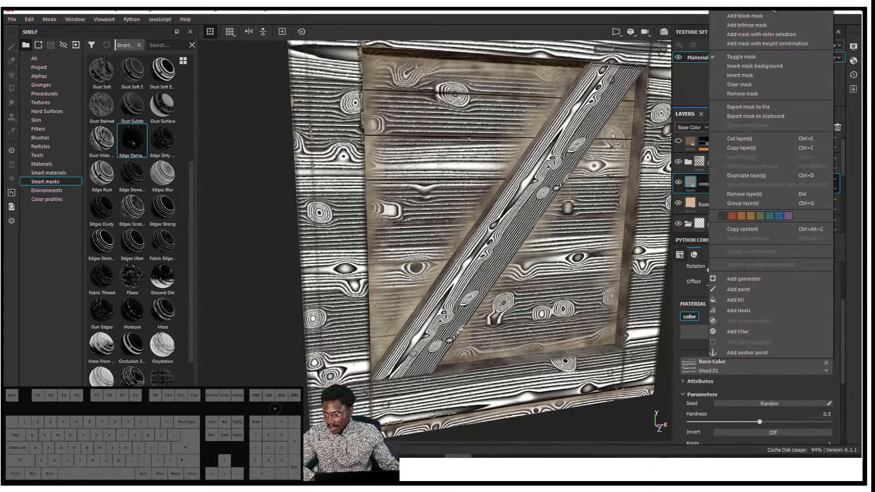
{"action": "left_click", "coordinate": [770, 10]}
{"action": "right_click", "coordinate": [705, 183]}
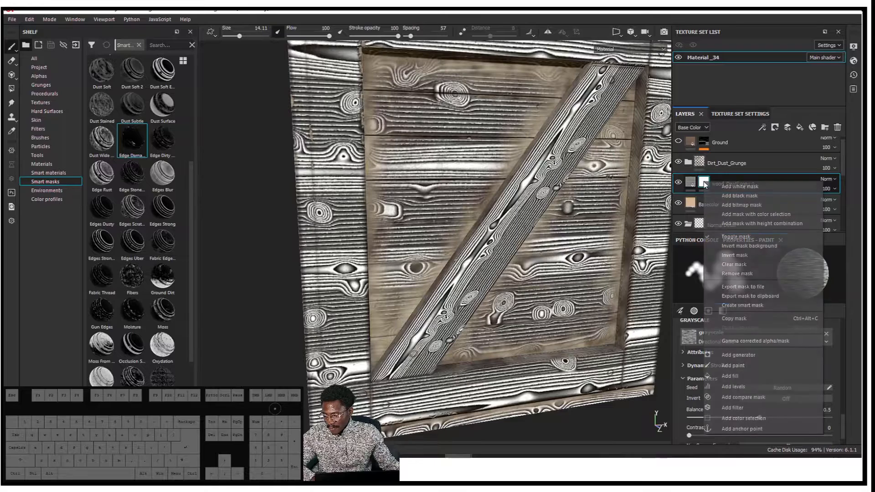
{"action": "left_click", "coordinate": [749, 410]}
{"action": "left_click", "coordinate": [753, 272]}
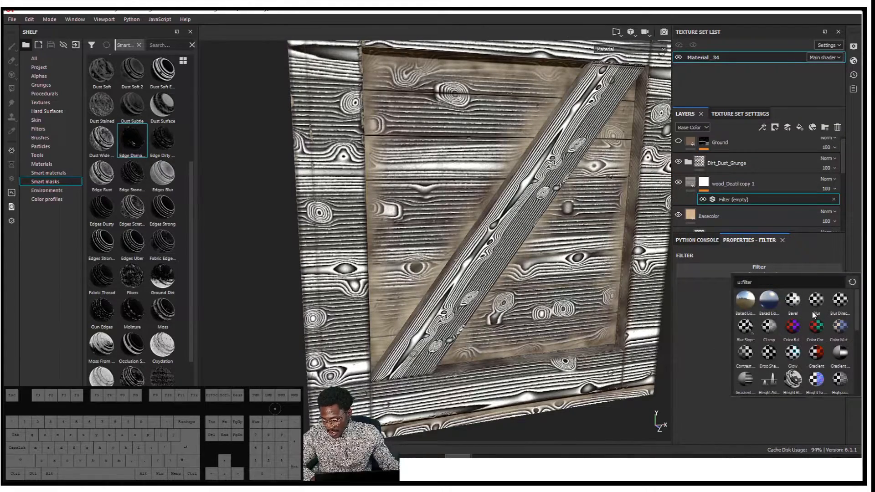
{"action": "left_click_drag", "start_coordinate": [857, 311], "coordinate": [858, 333]}
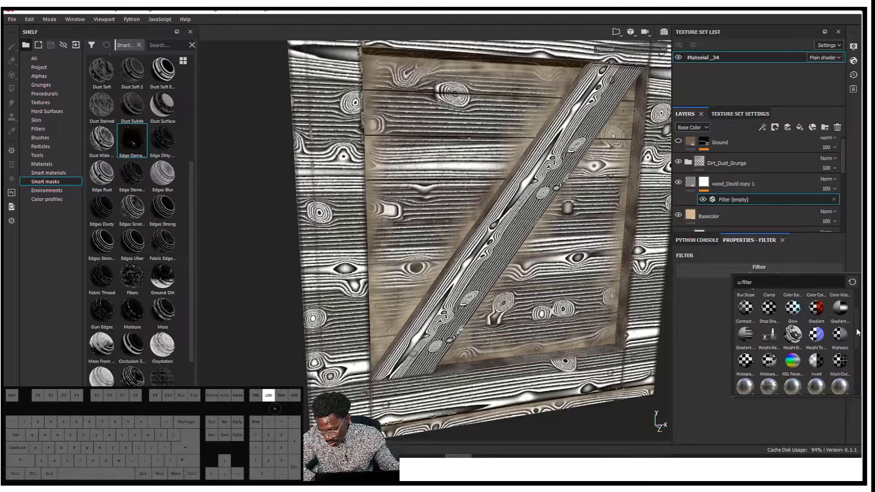
{"action": "left_click", "coordinate": [814, 308]}
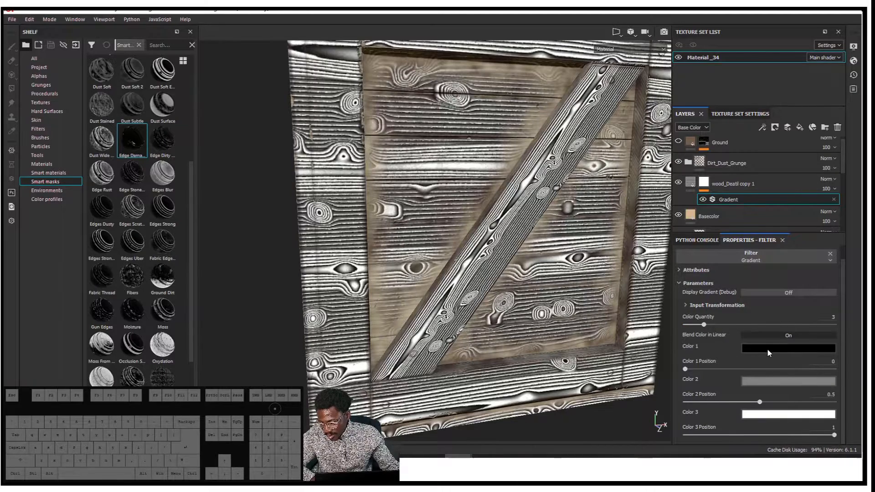
Step: Set the Gradient filter's Color 1 to a light tan and switch Display Gradient (Debug) on
{"action": "left_click", "coordinate": [768, 348]}
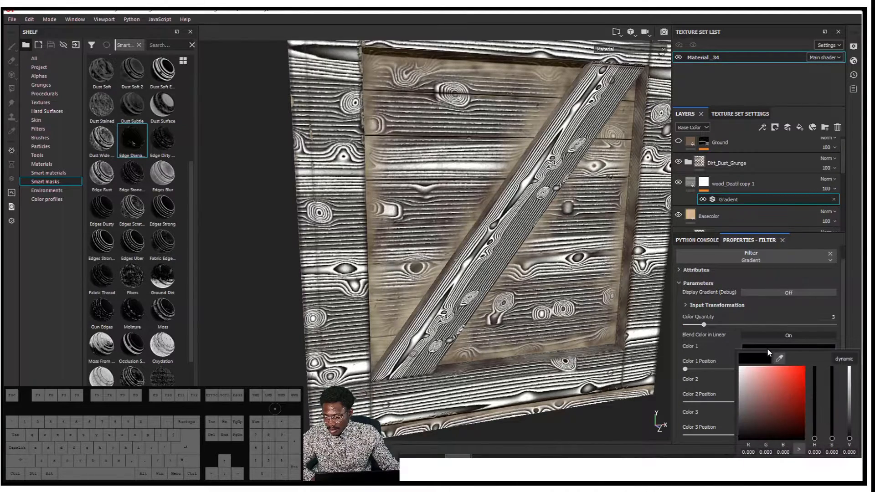
{"action": "left_click_drag", "start_coordinate": [824, 364], "coordinate": [862, 392]}
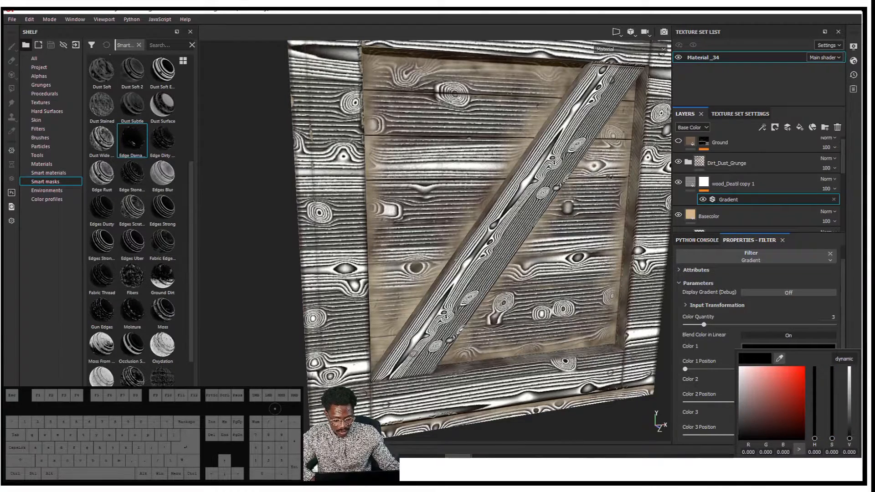
{"action": "left_click", "coordinate": [717, 379]}
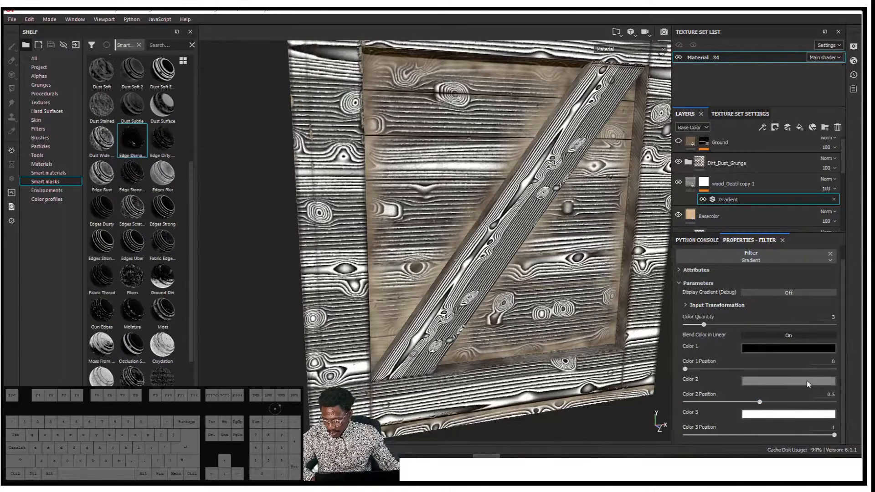
{"action": "left_click", "coordinate": [796, 349]}
{"action": "left_click_drag", "start_coordinate": [780, 356], "coordinate": [874, 323]}
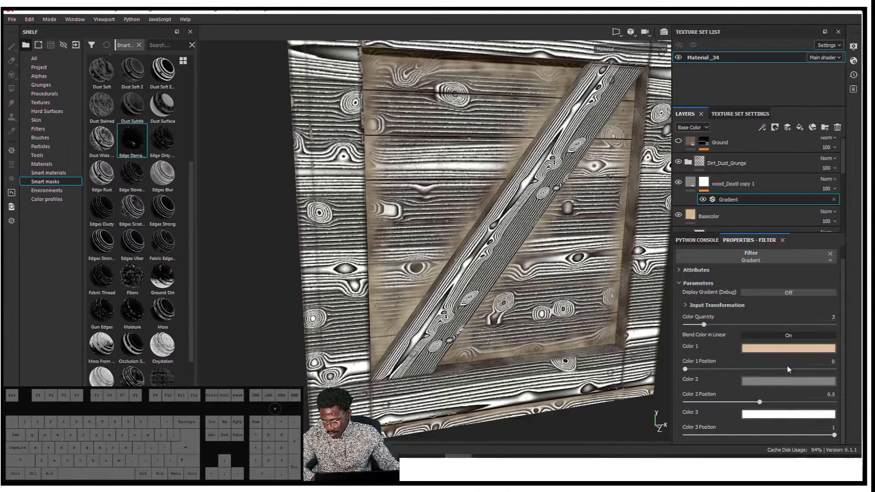
{"action": "left_click", "coordinate": [779, 293]}
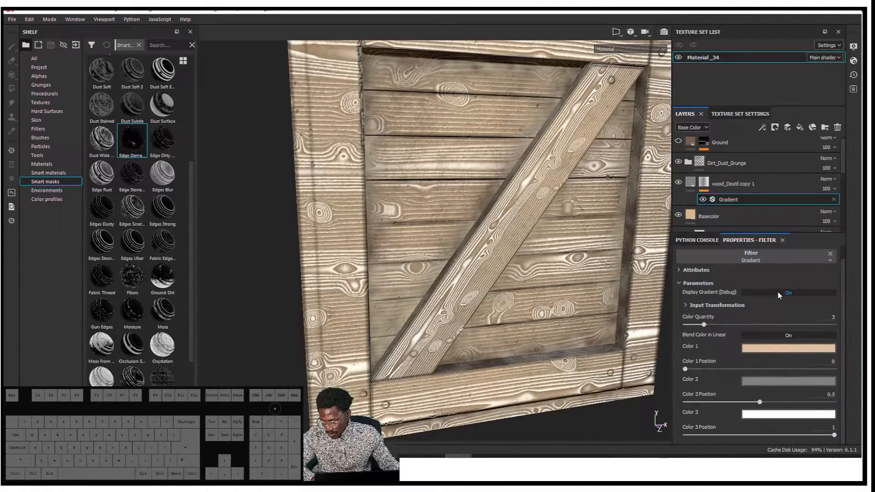
{"action": "left_click_drag", "start_coordinate": [494, 272], "coordinate": [518, 260], "text": "alt"}
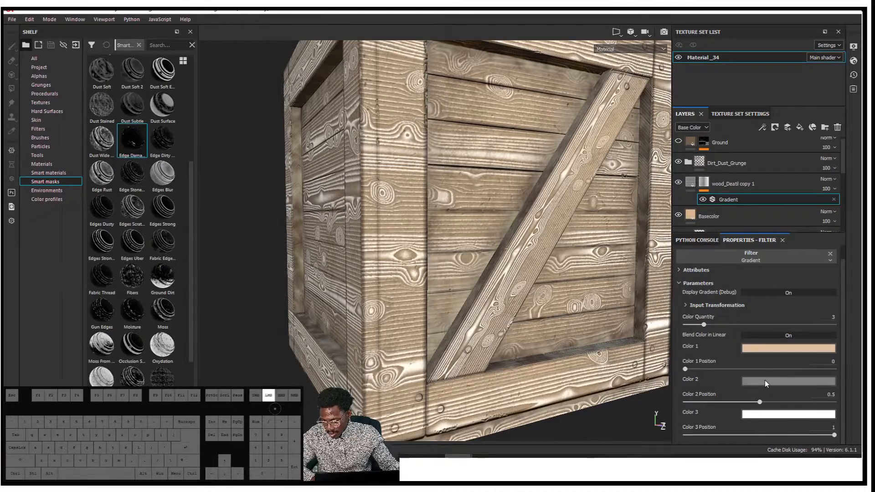
Step: Set the Gradient filter's Color 2 to a saturated orange-brown, RGB 0.635, 0.353, 0.024
{"action": "left_click", "coordinate": [765, 380]}
{"action": "left_click", "coordinate": [781, 280]}
{"action": "left_click", "coordinate": [703, 188]}
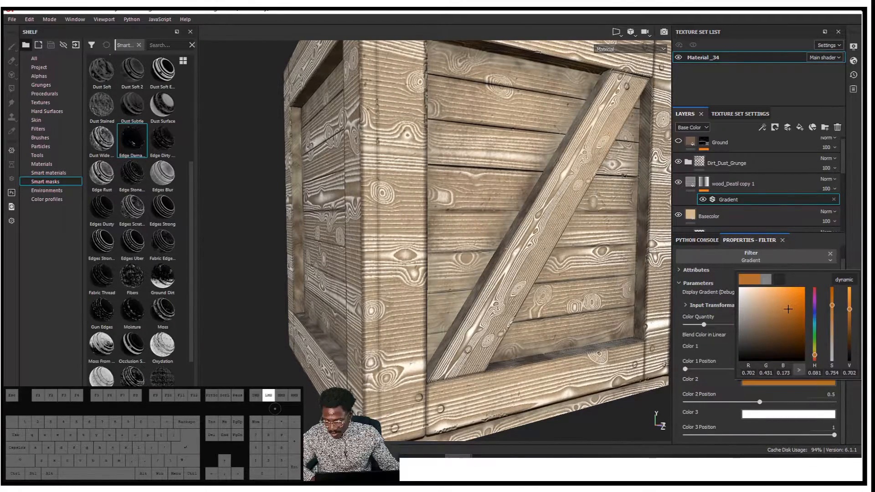
{"action": "left_click_drag", "start_coordinate": [788, 309], "coordinate": [801, 315]}
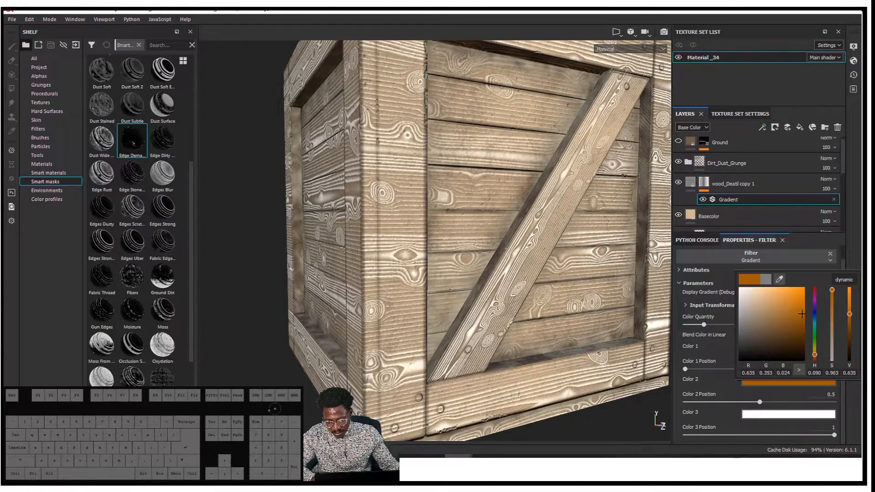
{"action": "left_click", "coordinate": [850, 262]}
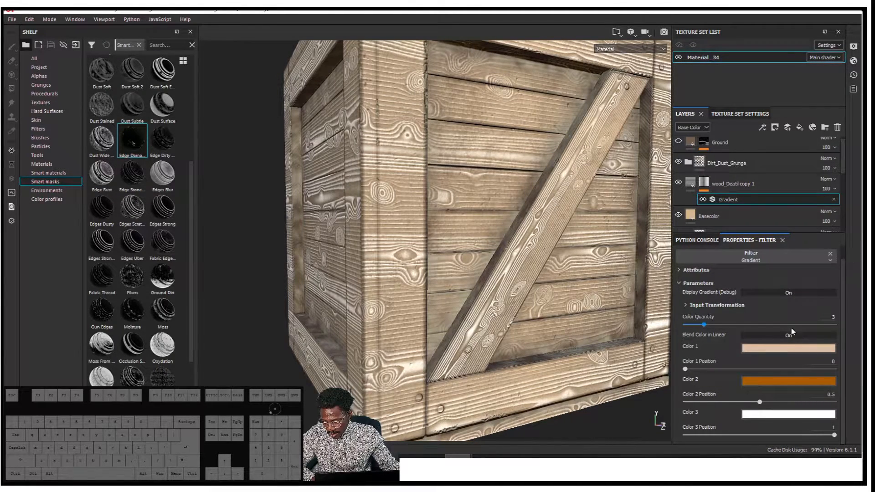
Step: Set the Gradient filter's Color 3 to a medium brown, RGB 0.647, 0.439, 0.259
{"action": "left_click", "coordinate": [778, 414]}
{"action": "left_click", "coordinate": [779, 313]}
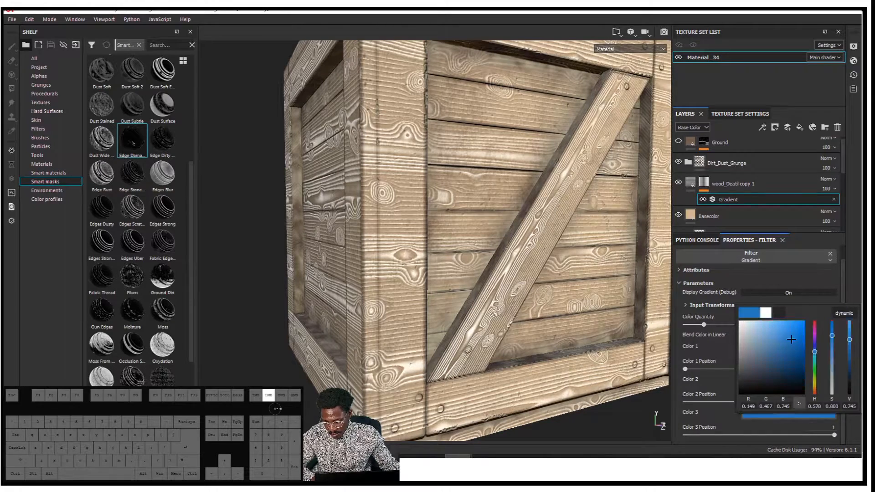
{"action": "left_click_drag", "start_coordinate": [765, 329], "coordinate": [755, 362]}
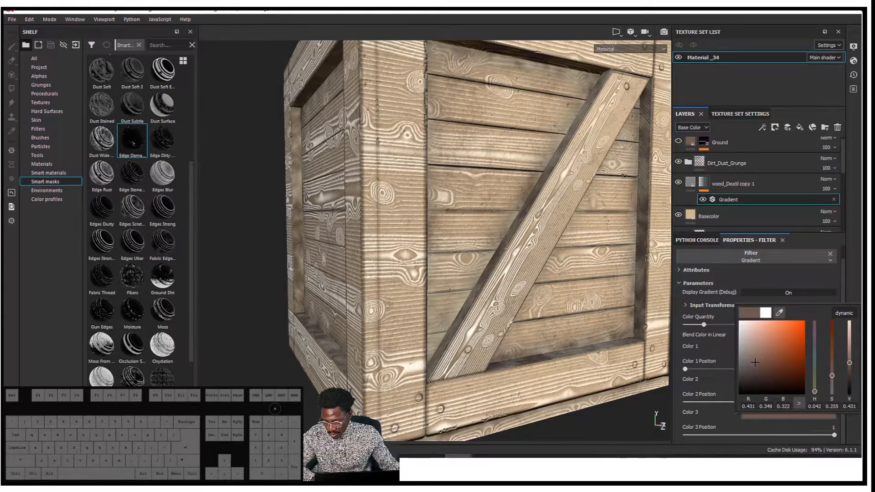
{"action": "left_click", "coordinate": [780, 313]}
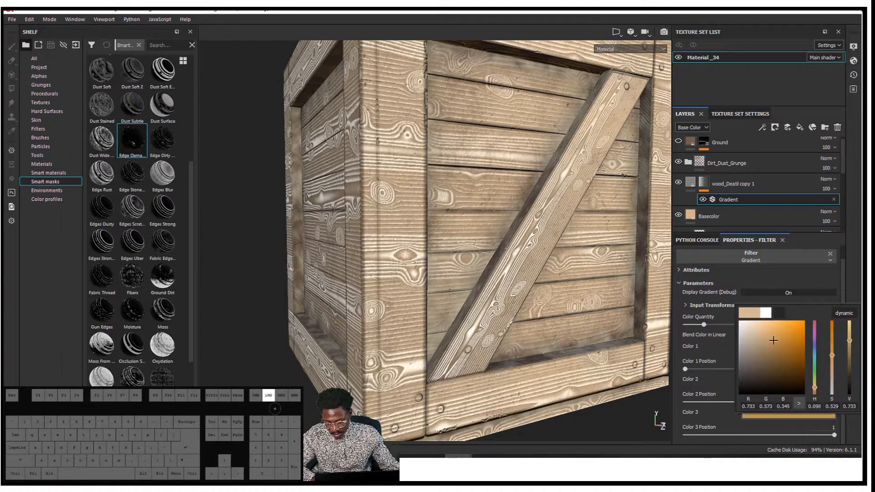
{"action": "left_click_drag", "start_coordinate": [771, 335], "coordinate": [778, 347]}
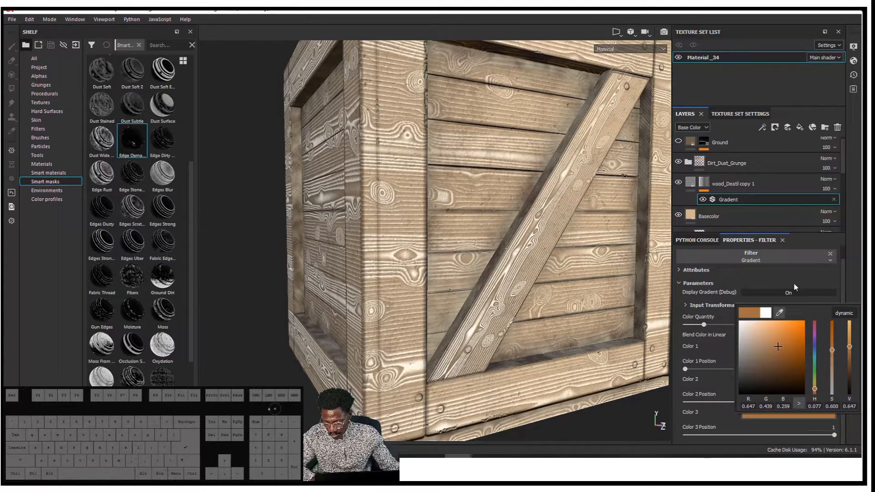
Step: Compare the crate with the filter's Display Gradient (Debug) off and on, checking the whole crate from further away
{"action": "left_click", "coordinate": [771, 308]}
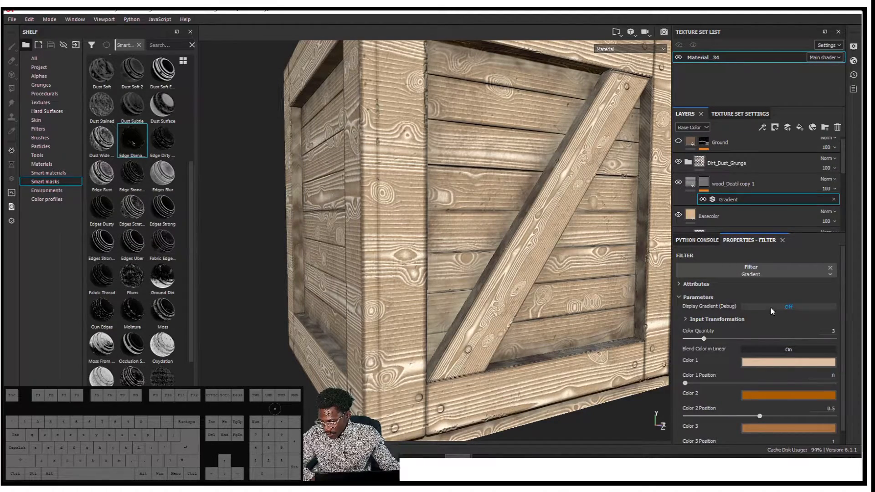
{"action": "left_click", "coordinate": [782, 308]}
{"action": "left_click_drag", "start_coordinate": [593, 273], "coordinate": [501, 230], "text": "alt"}
{"action": "scroll", "coordinate": [741, 410], "scroll_direction": "down", "scroll_amount": 1}
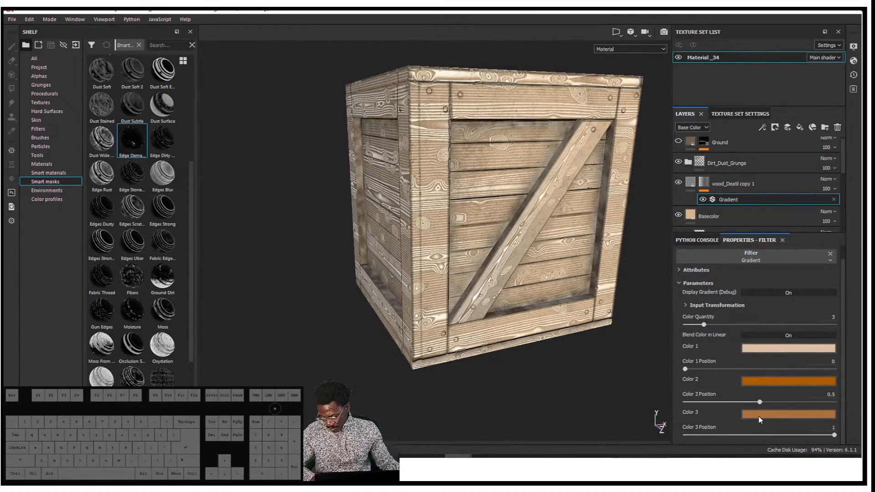
{"action": "scroll", "coordinate": [759, 420], "scroll_direction": "up", "scroll_amount": 1}
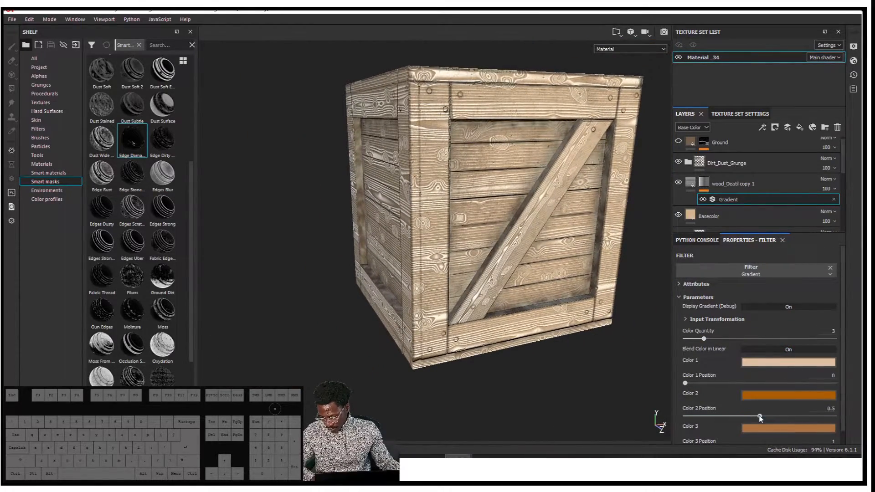
Step: Try a Levels adjustment on the layer's mask with midtone 3.55 and black point 0.014, and remove the Levels effect
{"action": "right_click", "coordinate": [704, 184]}
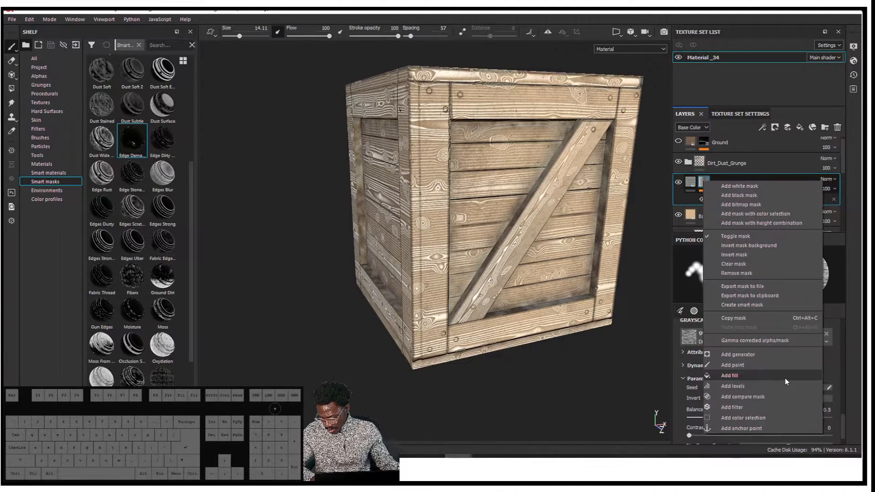
{"action": "left_click", "coordinate": [779, 388]}
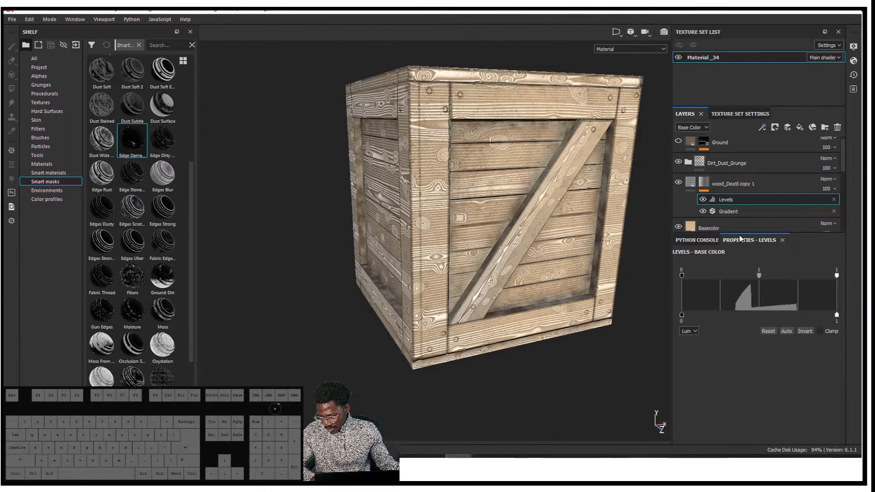
{"action": "left_click", "coordinate": [759, 276]}
{"action": "left_click_drag", "start_coordinate": [745, 278], "coordinate": [784, 276]}
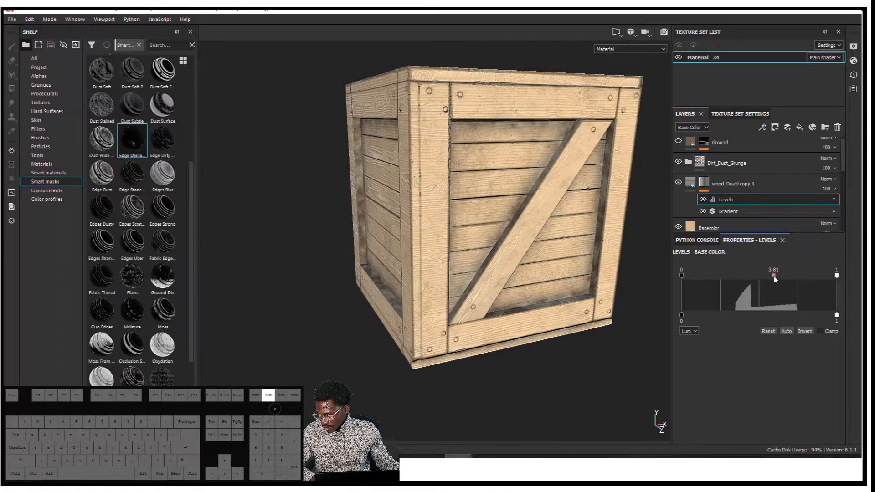
{"action": "mouse_move", "coordinate": [682, 276]}
{"action": "left_mouse_down"}
{"action": "mouse_move", "coordinate": [712, 279]}
{"action": "mouse_move", "coordinate": [684, 276]}
{"action": "left_mouse_up"}
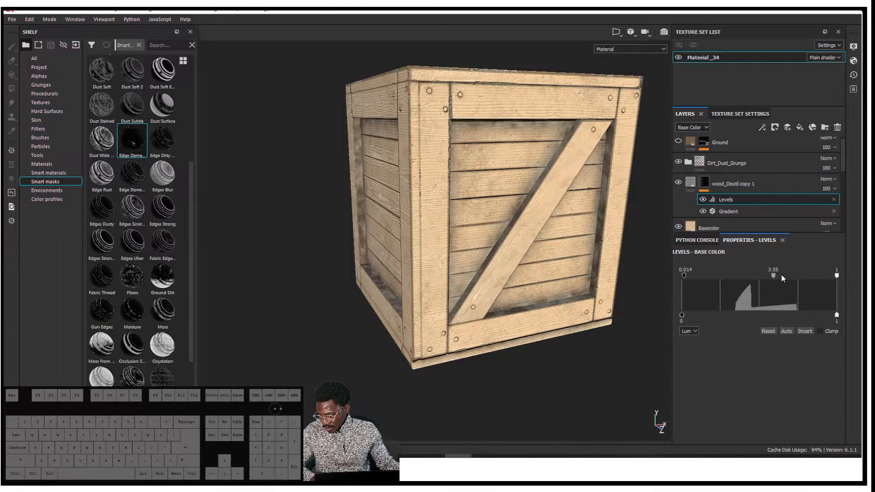
{"action": "left_click", "coordinate": [741, 276]}
{"action": "mouse_move", "coordinate": [774, 276]}
{"action": "left_mouse_down"}
{"action": "mouse_move", "coordinate": [758, 276]}
{"action": "mouse_move", "coordinate": [774, 276]}
{"action": "left_mouse_up"}
{"action": "key", "text": "ctrl+z"}
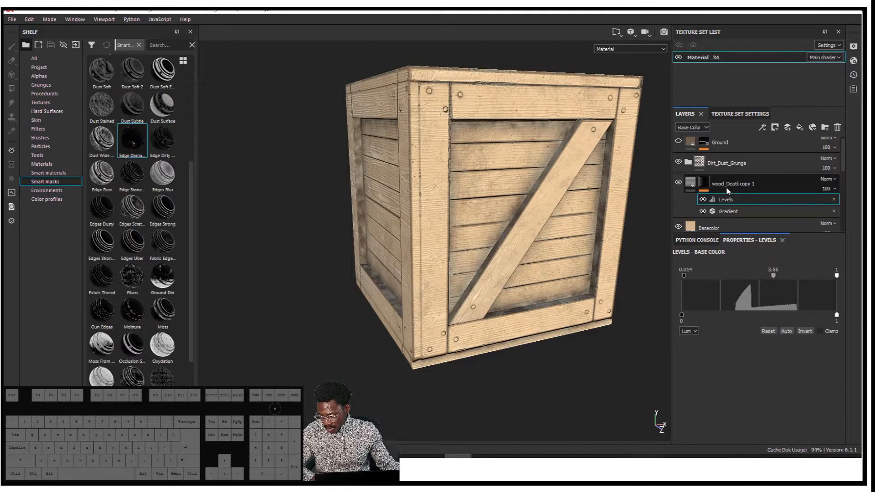
{"action": "left_click", "coordinate": [833, 199]}
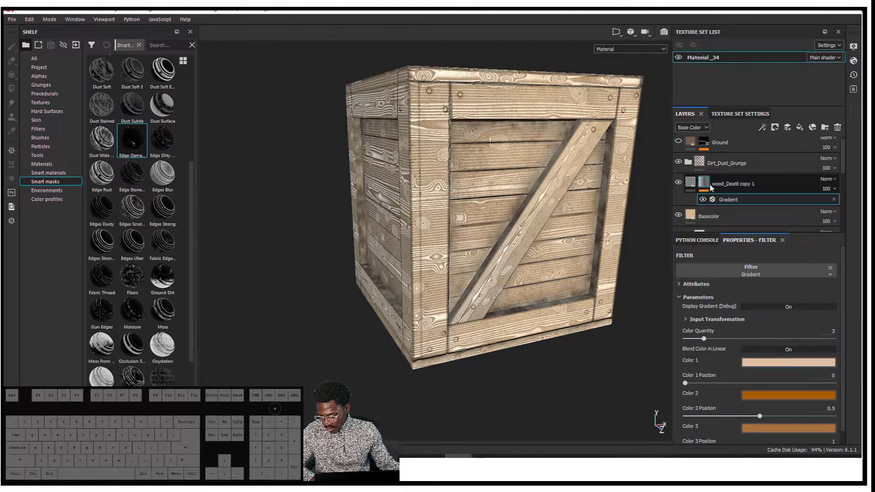
Step: Add an HSL Perceptive filter to the mask of the wood_Deatil copy 1 layer
{"action": "right_click", "coordinate": [705, 184]}
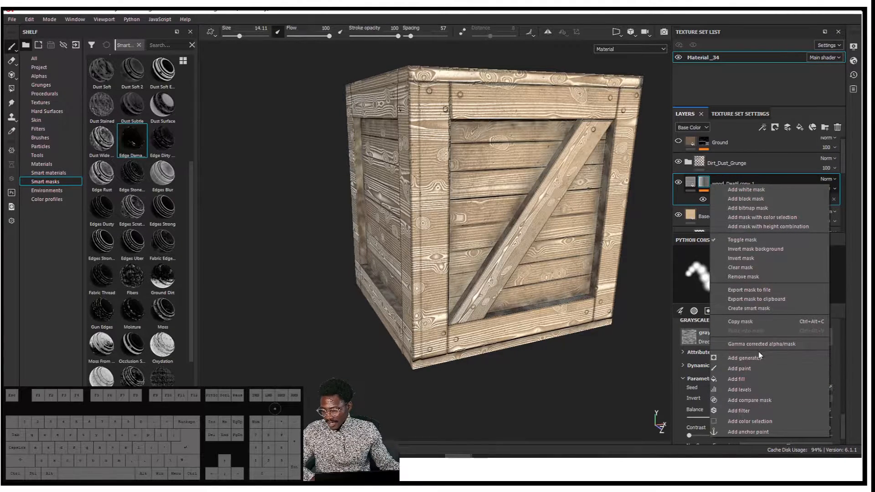
{"action": "left_click", "coordinate": [759, 412]}
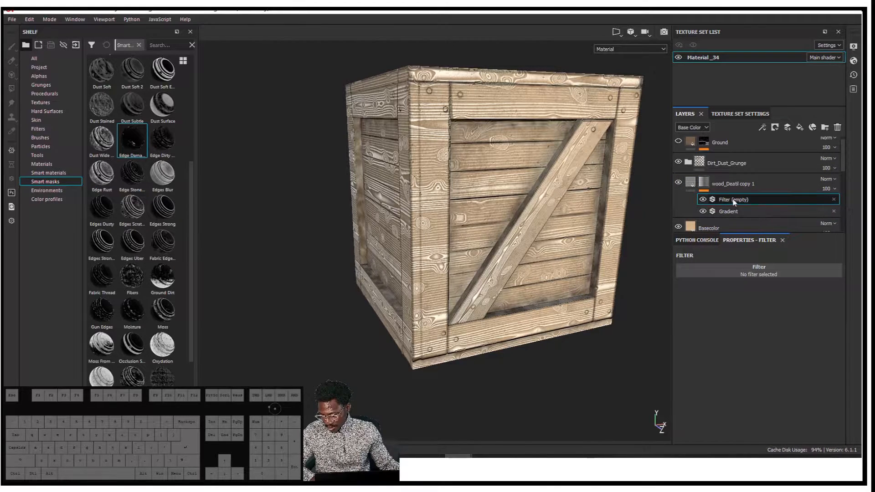
{"action": "left_click", "coordinate": [759, 271]}
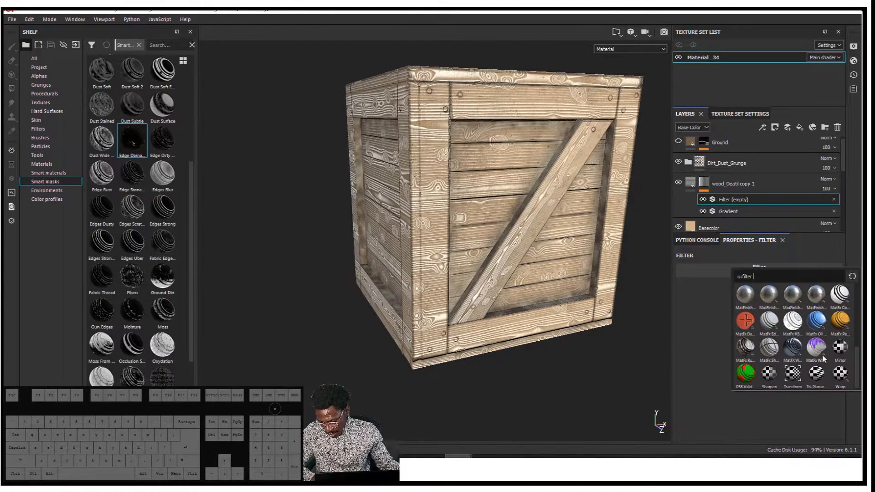
{"action": "left_click_drag", "start_coordinate": [855, 354], "coordinate": [860, 320]}
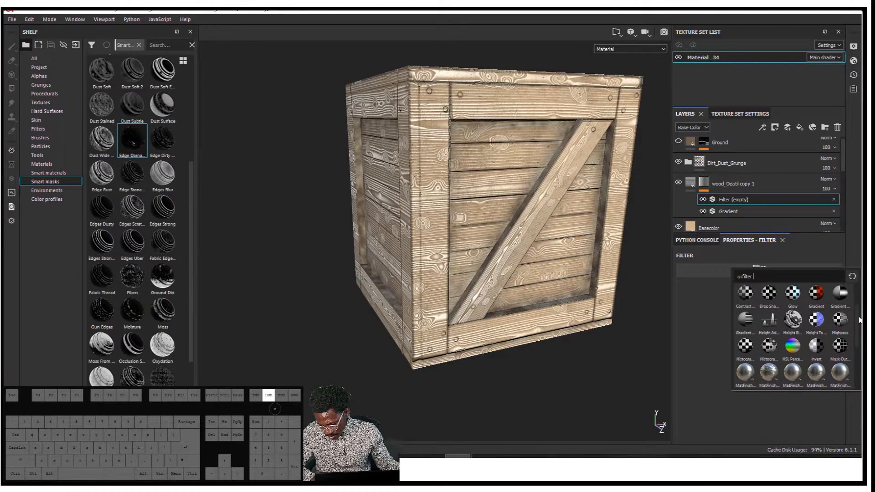
{"action": "left_click", "coordinate": [792, 346]}
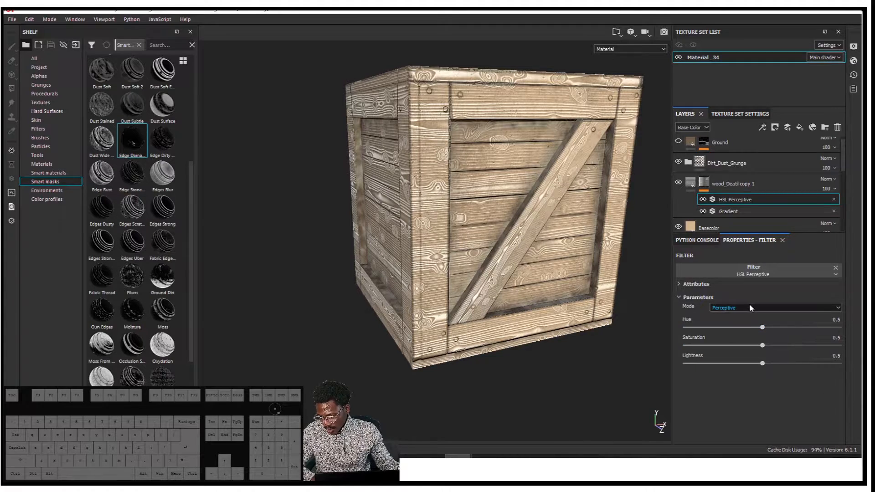
Step: Set the HSL Perceptive filter's Hue to 0.474, Saturation to 0.456 and Lightness to 0.517, checking the crate from another angle
{"action": "left_click_drag", "start_coordinate": [763, 327], "coordinate": [764, 328]}
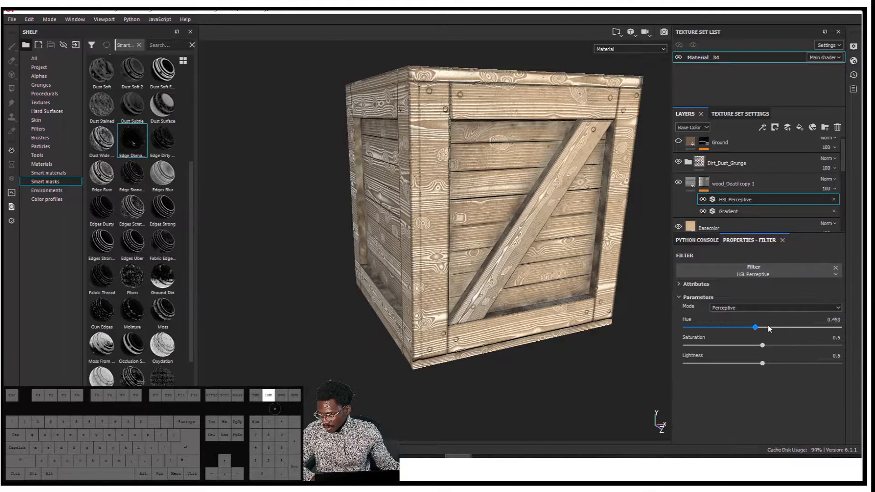
{"action": "left_click_drag", "start_coordinate": [506, 233], "coordinate": [555, 234], "text": "alt"}
{"action": "right_click_drag", "start_coordinate": [554, 233], "coordinate": [588, 234], "text": "shift"}
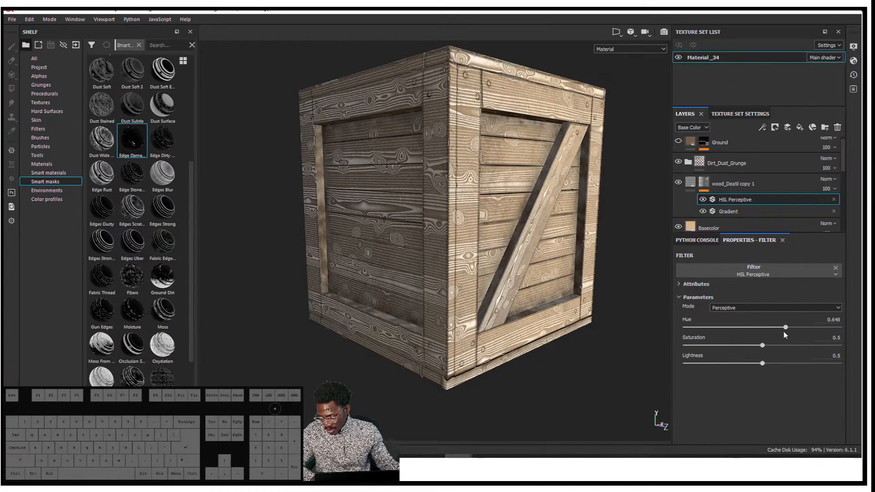
{"action": "left_click_drag", "start_coordinate": [788, 327], "coordinate": [765, 366]}
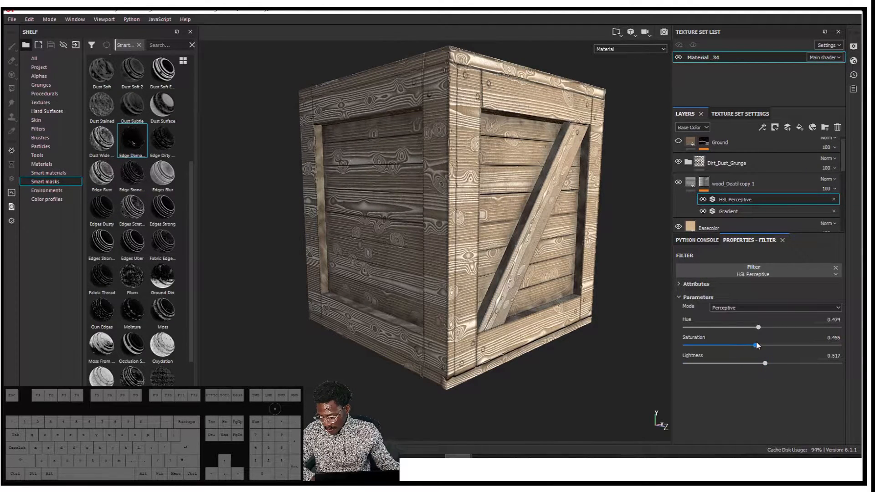
Step: Switch the HSL Perceptive filter to Regular mode with Hue 0.767 and Saturation 0.997
{"action": "left_click", "coordinate": [750, 308]}
{"action": "left_click", "coordinate": [720, 315]}
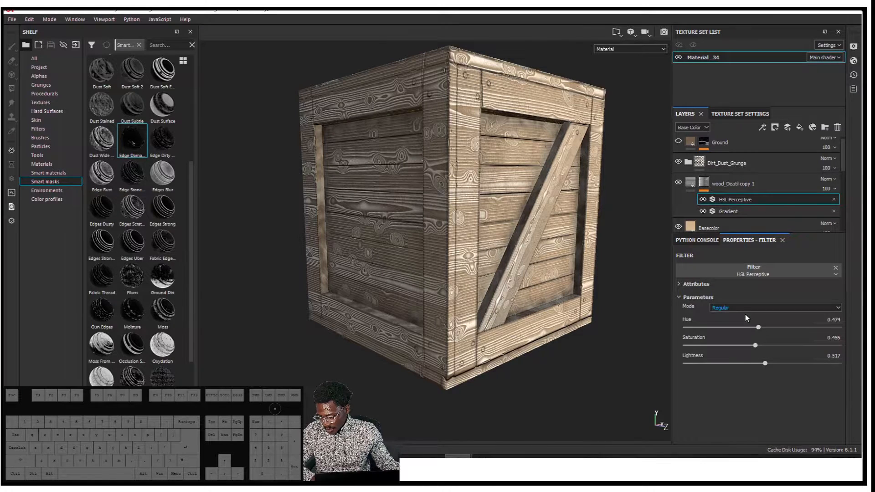
{"action": "left_click_drag", "start_coordinate": [763, 327], "coordinate": [804, 328]}
{"action": "left_click_drag", "start_coordinate": [756, 348], "coordinate": [823, 349]}
{"action": "left_click_drag", "start_coordinate": [754, 350], "coordinate": [847, 347]}
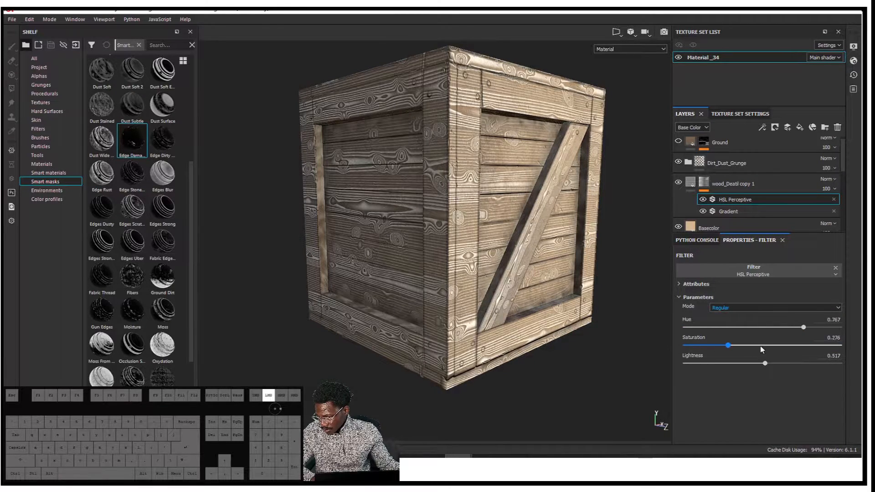
Step: Hide the Basecolor layer and the Dirt_Dust_Grunge and Normal Detail groups to isolate the wood grain layer
{"action": "left_click", "coordinate": [678, 228]}
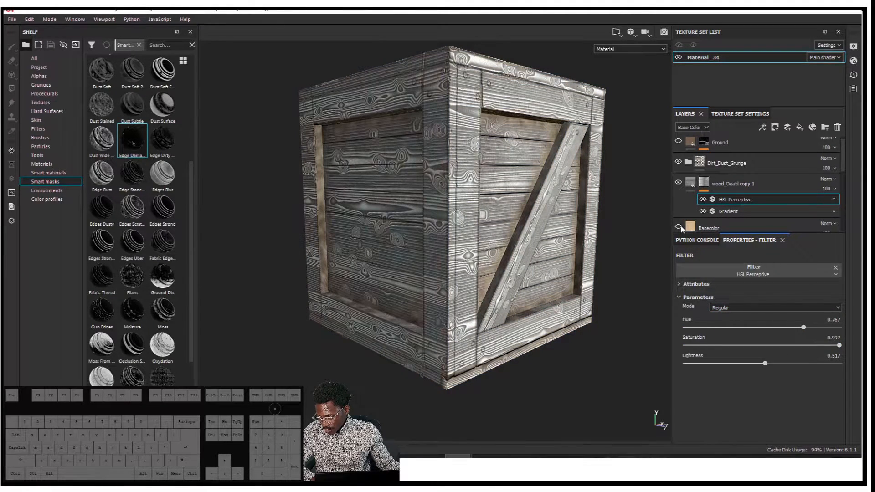
{"action": "scroll", "coordinate": [684, 173], "scroll_direction": "down", "scroll_amount": 4}
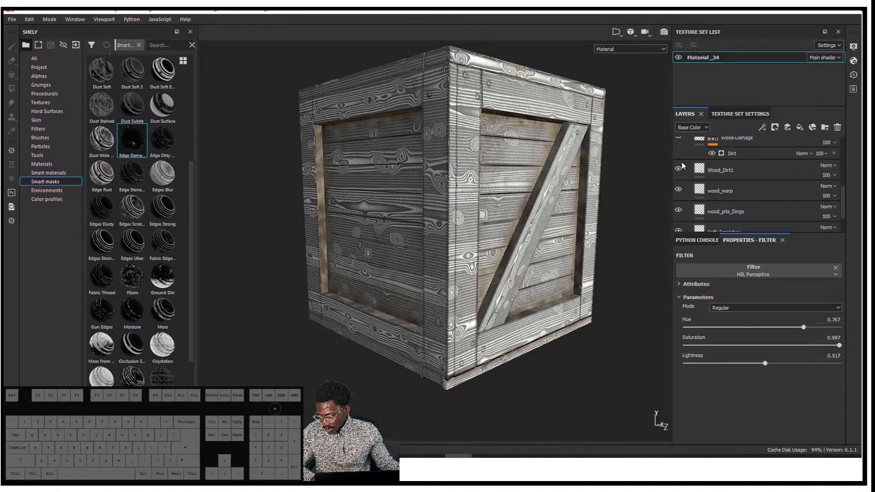
{"action": "scroll", "coordinate": [691, 183], "scroll_direction": "up", "scroll_amount": 2}
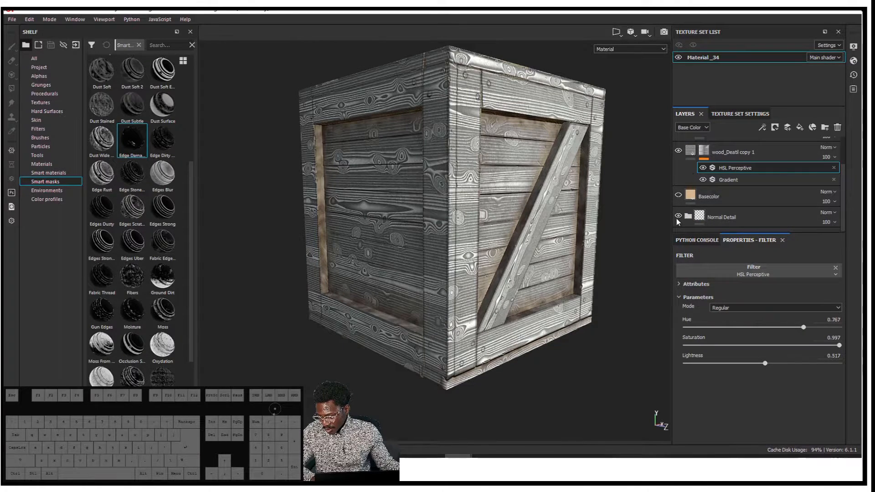
{"action": "scroll", "coordinate": [681, 210], "scroll_direction": "up", "scroll_amount": 1}
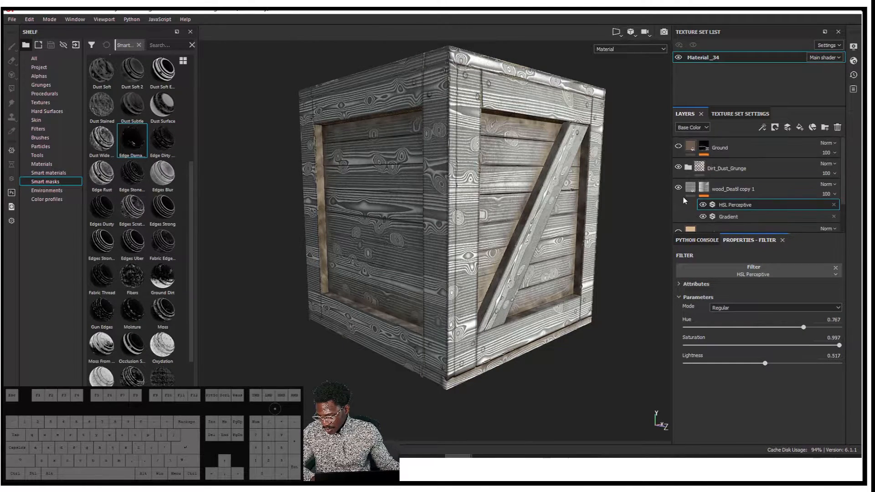
{"action": "left_click", "coordinate": [678, 170]}
{"action": "scroll", "coordinate": [684, 160], "scroll_direction": "down", "scroll_amount": 1}
{"action": "scroll", "coordinate": [685, 164], "scroll_direction": "down", "scroll_amount": 1}
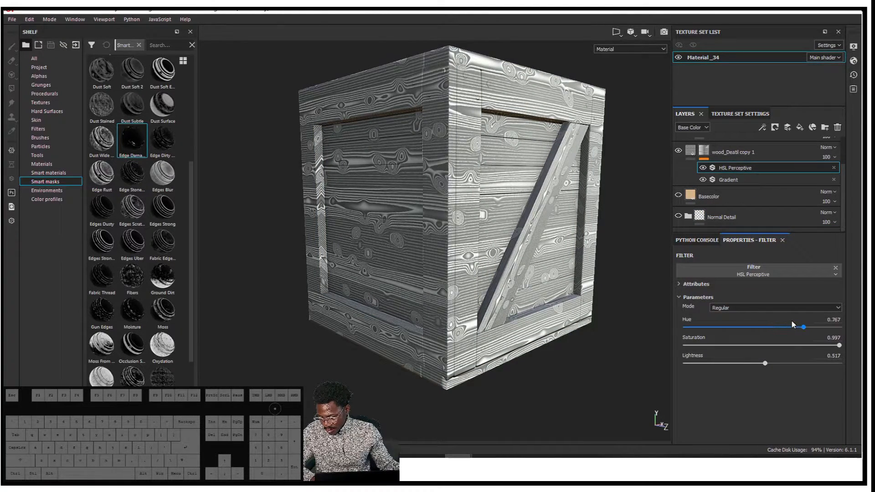
Step: Set the HSL Perceptive filter's Hue to 0.32, Saturation to 0.471 and Lightness to 0.892
{"action": "mouse_move", "coordinate": [801, 329]}
{"action": "left_mouse_down"}
{"action": "mouse_move", "coordinate": [736, 328]}
{"action": "mouse_move", "coordinate": [792, 328]}
{"action": "left_mouse_up"}
{"action": "mouse_move", "coordinate": [839, 346]}
{"action": "left_mouse_down"}
{"action": "mouse_move", "coordinate": [771, 346]}
{"action": "mouse_move", "coordinate": [823, 363]}
{"action": "left_mouse_up"}
{"action": "left_click_drag", "start_coordinate": [770, 346], "coordinate": [715, 328]}
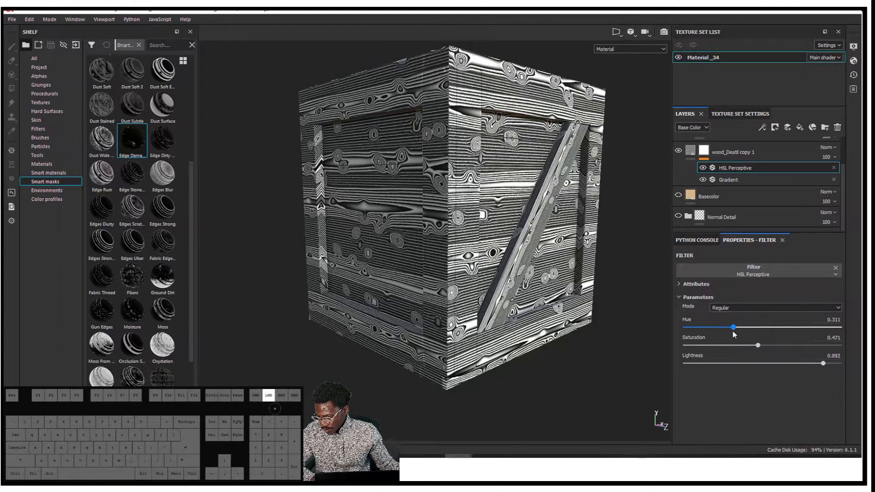
Step: Move the Gradient filter above HSL Perceptive in the mask's effect stack and turn both filters off
{"action": "left_click", "coordinate": [725, 179]}
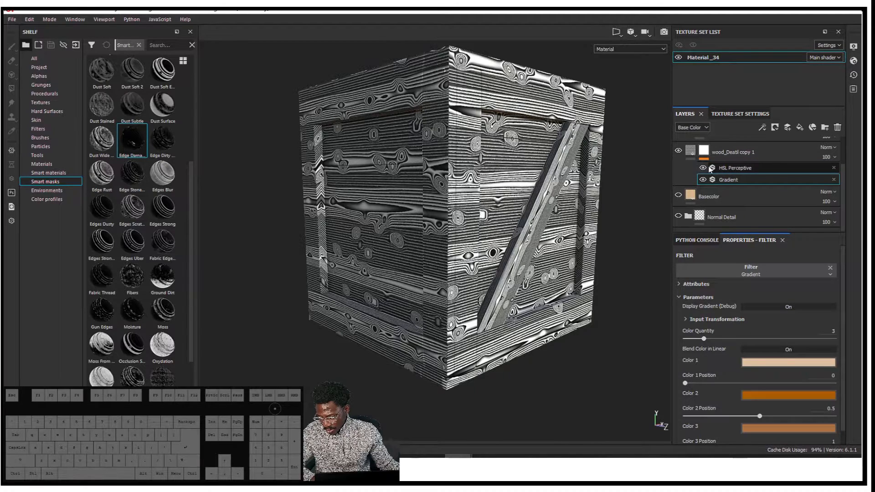
{"action": "left_click", "coordinate": [710, 169]}
{"action": "left_click_drag", "start_coordinate": [744, 185], "coordinate": [745, 164]}
{"action": "left_click", "coordinate": [736, 179]}
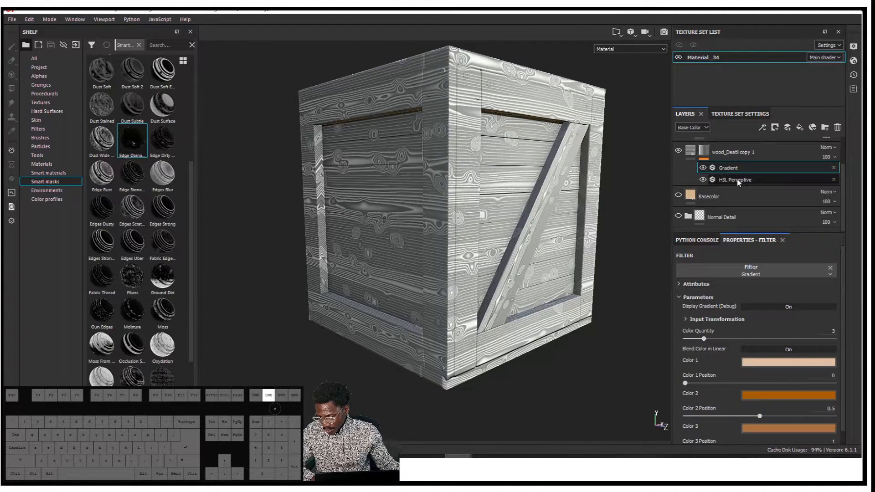
{"action": "left_click", "coordinate": [704, 168]}
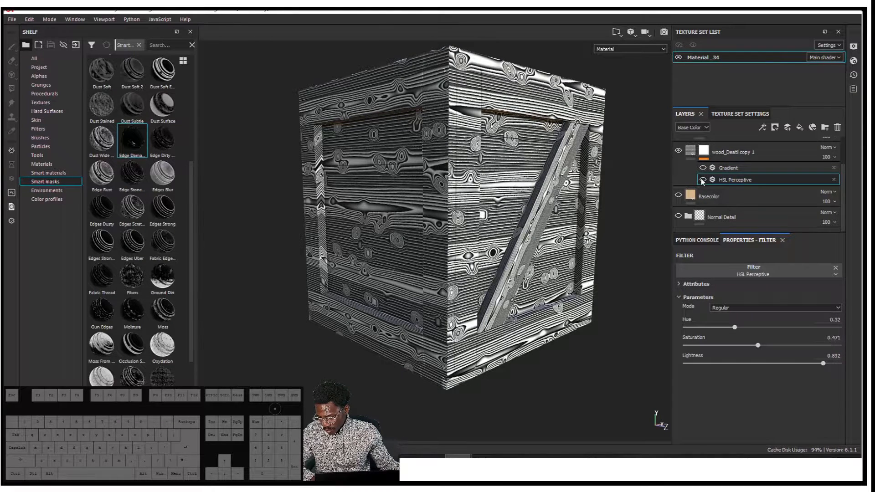
Step: Try a Gradient Curve filter on the wood grain layer's mask and remove it
{"action": "right_click", "coordinate": [706, 152]}
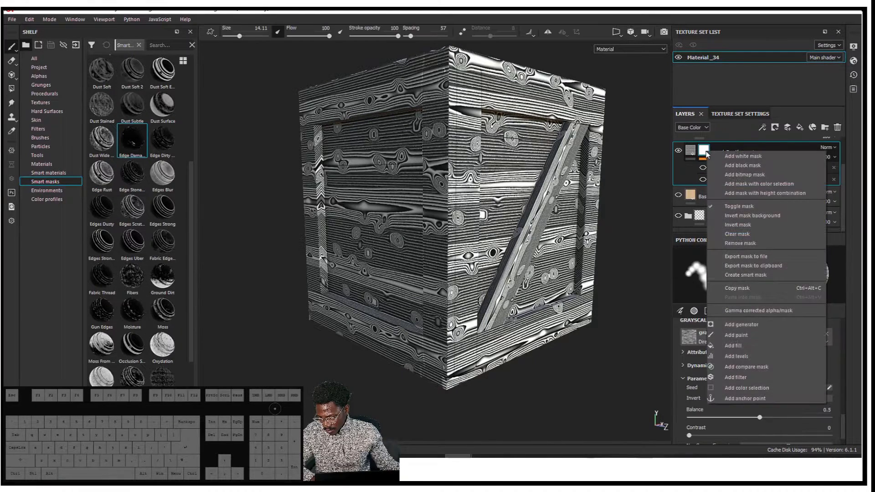
{"action": "left_click", "coordinate": [755, 380]}
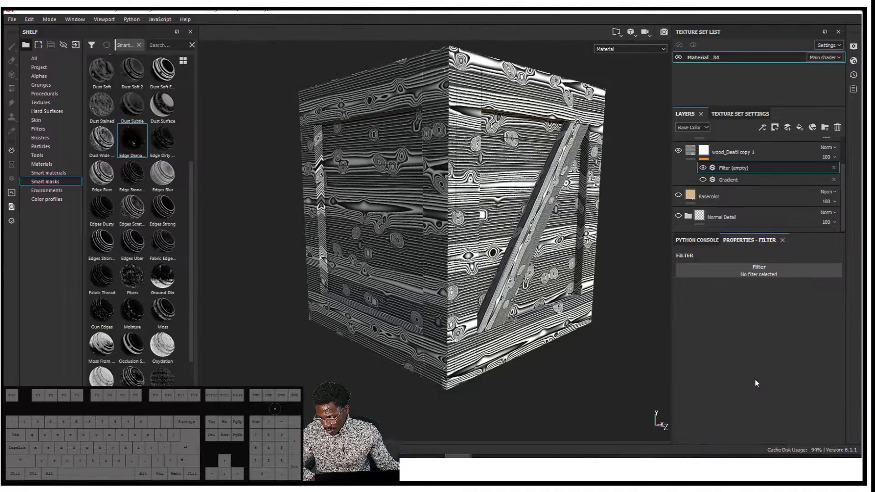
{"action": "left_click", "coordinate": [766, 271]}
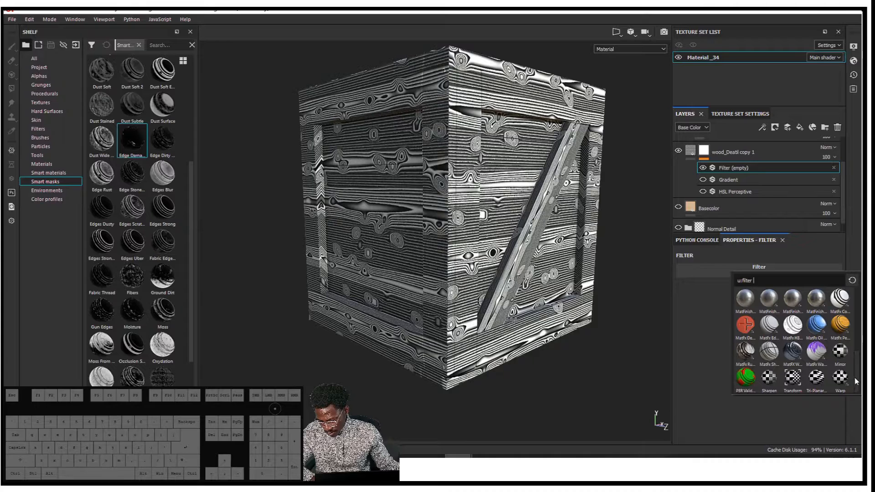
{"action": "left_click_drag", "start_coordinate": [858, 379], "coordinate": [859, 322]}
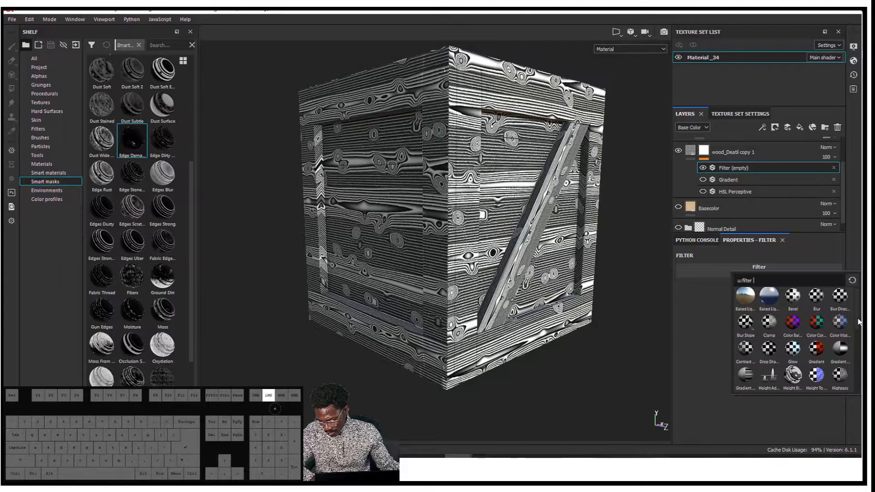
{"action": "left_click", "coordinate": [843, 349]}
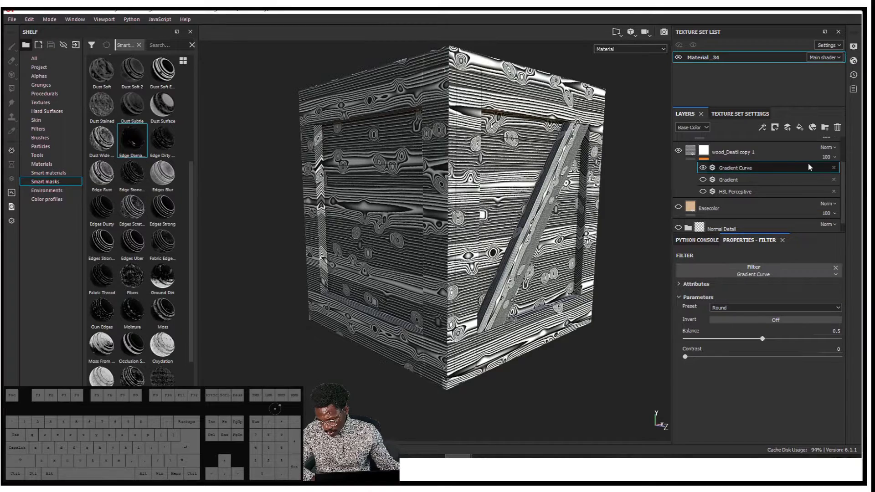
{"action": "left_click", "coordinate": [834, 168]}
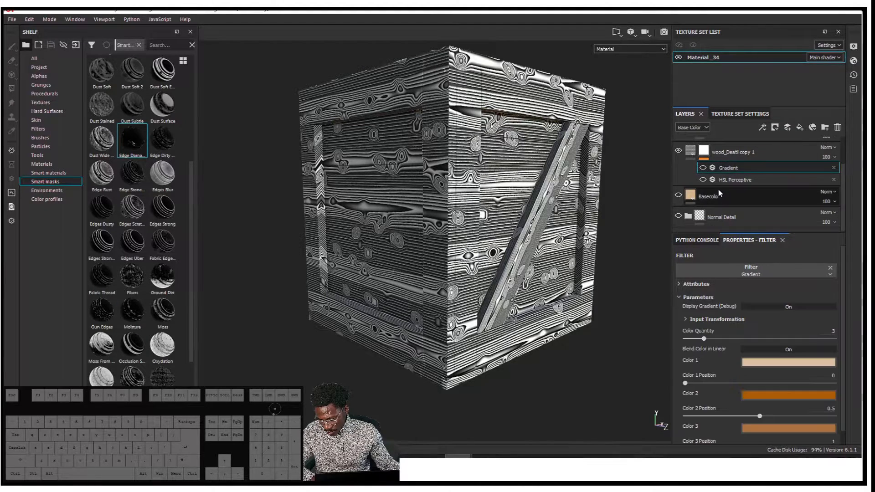
Step: Turn the mask's Gradient filter back on and inspect the grain up close on the crate's side planks
{"action": "left_click", "coordinate": [703, 168]}
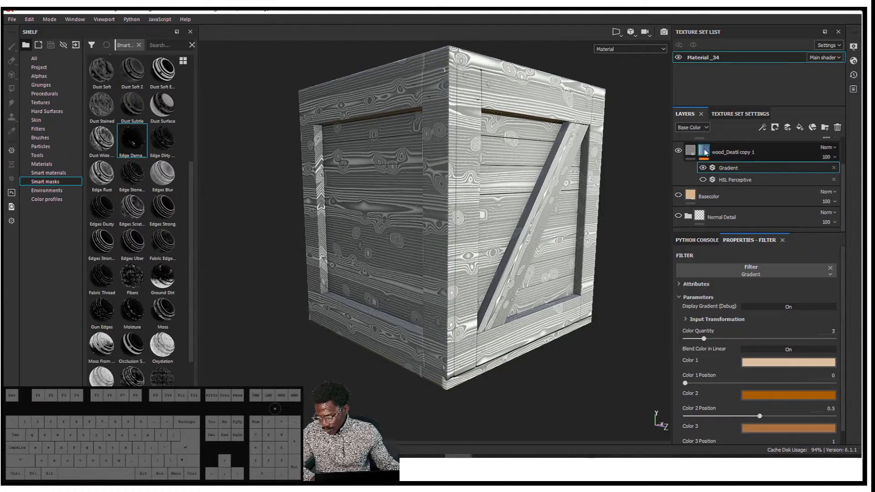
{"action": "left_click", "coordinate": [706, 152]}
{"action": "left_click", "coordinate": [833, 149]}
{"action": "left_click", "coordinate": [830, 149]}
{"action": "left_click", "coordinate": [834, 158]}
{"action": "mouse_move", "coordinate": [859, 175]}
{"action": "left_mouse_down"}
{"action": "mouse_move", "coordinate": [824, 178]}
{"action": "mouse_move", "coordinate": [861, 178]}
{"action": "left_mouse_up"}
{"action": "left_click_drag", "start_coordinate": [360, 146], "coordinate": [428, 141], "text": "alt"}
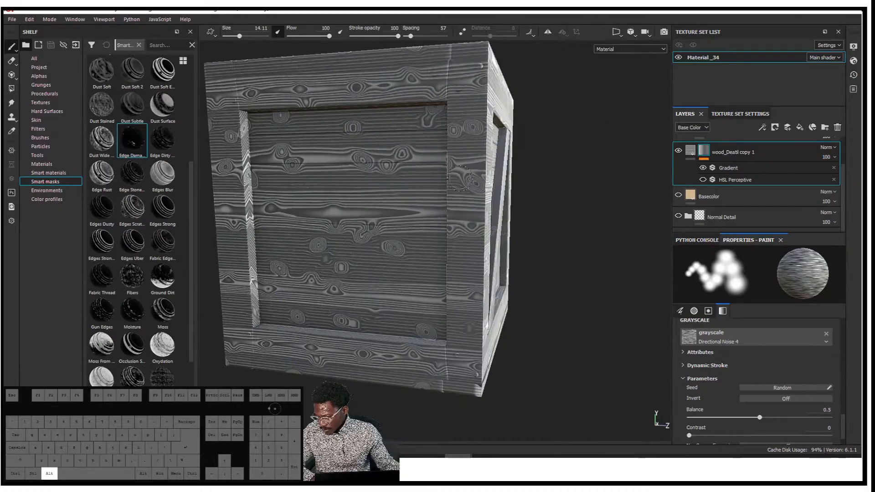
{"action": "middle_click_drag", "start_coordinate": [383, 137], "coordinate": [478, 171], "text": "alt"}
{"action": "right_click_drag", "start_coordinate": [465, 169], "coordinate": [519, 168], "text": "shift"}
{"action": "scroll", "coordinate": [519, 168], "scroll_direction": "up", "scroll_amount": 10}
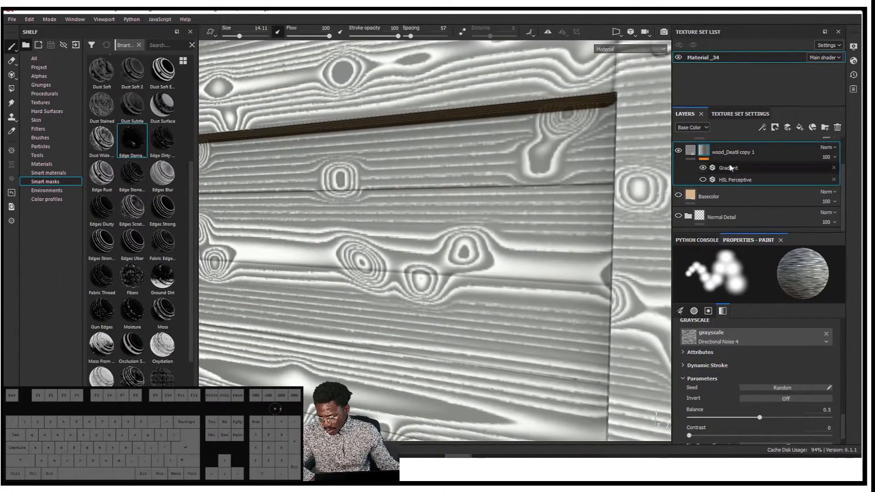
Step: Re-enable the HSL Perceptive filter and compare the grain with the Gradient filter's Display Gradient (Debug) off and on
{"action": "left_click", "coordinate": [731, 167]}
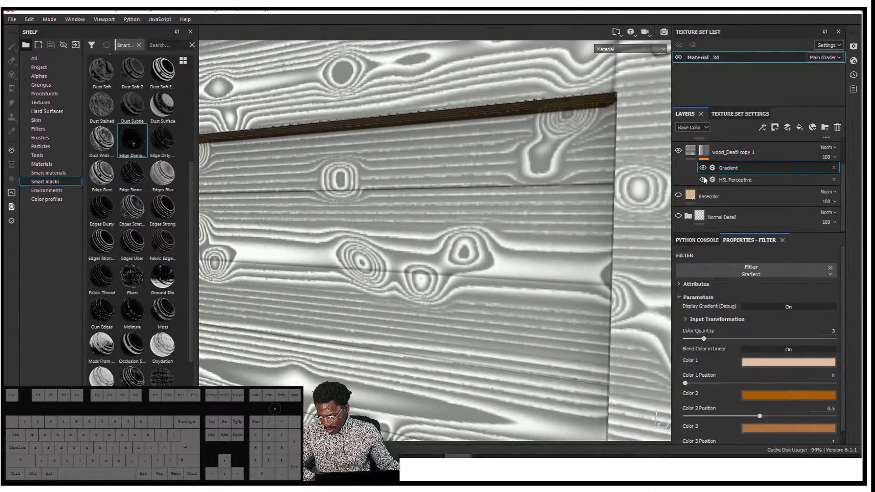
{"action": "left_click", "coordinate": [787, 307]}
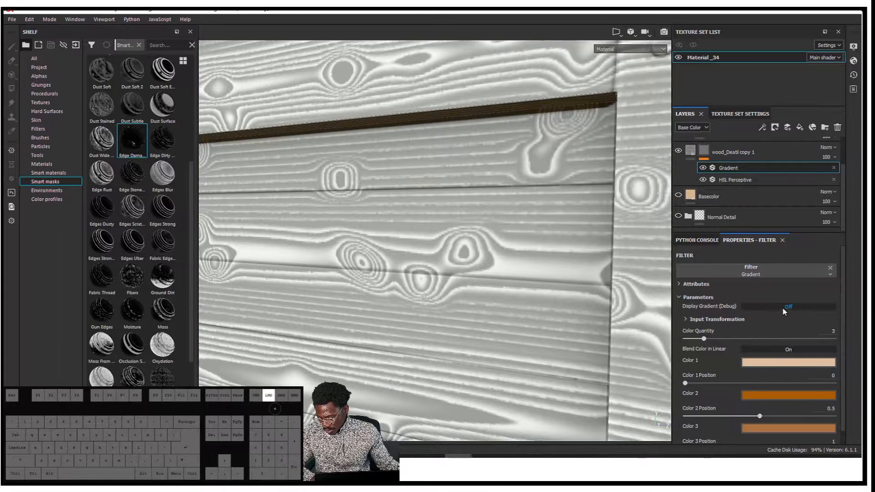
{"action": "left_click", "coordinate": [785, 310]}
Step: Set the HSL Perceptive filter's Hue to 0.262, switch its Mode to Perceptive and expand its attributes
{"action": "left_click", "coordinate": [727, 179]}
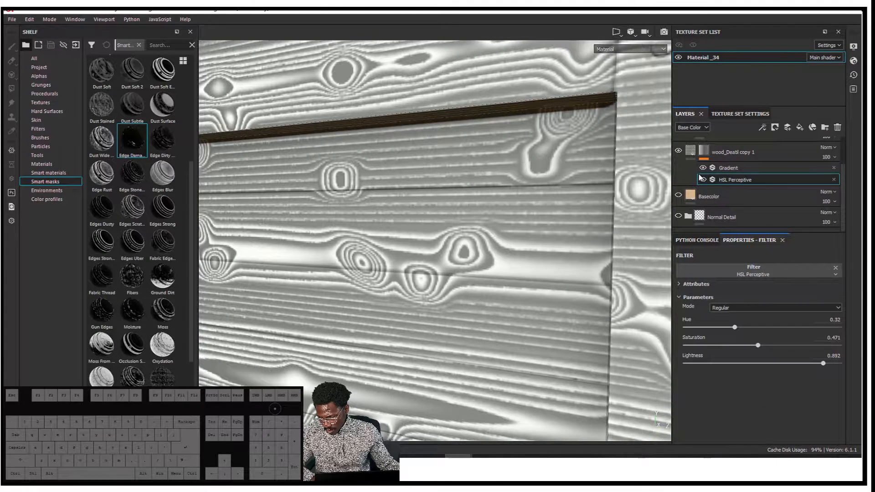
{"action": "mouse_move", "coordinate": [732, 328]}
{"action": "left_mouse_down"}
{"action": "mouse_move", "coordinate": [783, 336]}
{"action": "mouse_move", "coordinate": [787, 327]}
{"action": "mouse_move", "coordinate": [726, 327]}
{"action": "left_mouse_up"}
{"action": "left_click", "coordinate": [756, 308]}
{"action": "left_click", "coordinate": [750, 320]}
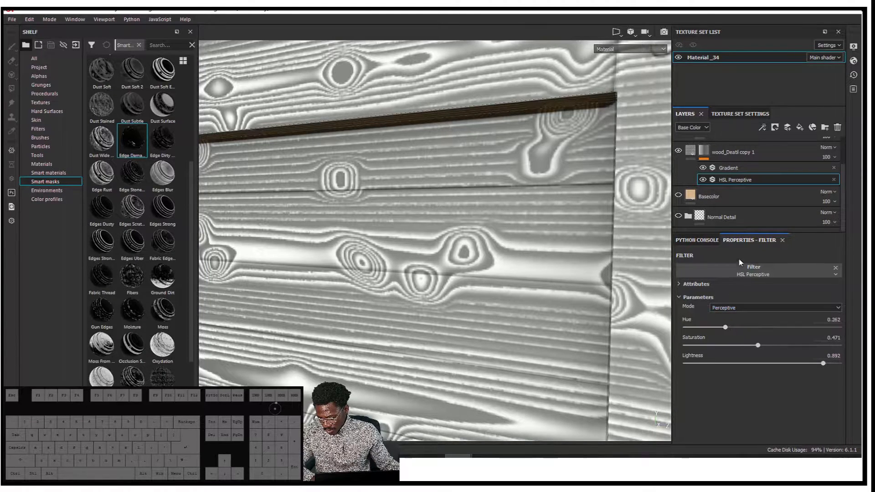
{"action": "left_click", "coordinate": [695, 284]}
Step: Move the HSL Perceptive filter back above Gradient in the mask's effect stack and set its Saturation to 1
{"action": "left_click_drag", "start_coordinate": [724, 179], "coordinate": [712, 167]}
{"action": "scroll", "coordinate": [596, 214], "scroll_direction": "up", "scroll_amount": 2}
{"action": "scroll", "coordinate": [611, 233], "scroll_direction": "down", "scroll_amount": 4}
{"action": "scroll", "coordinate": [631, 254], "scroll_direction": "down", "scroll_amount": 4}
{"action": "scroll", "coordinate": [752, 392], "scroll_direction": "down", "scroll_amount": 1}
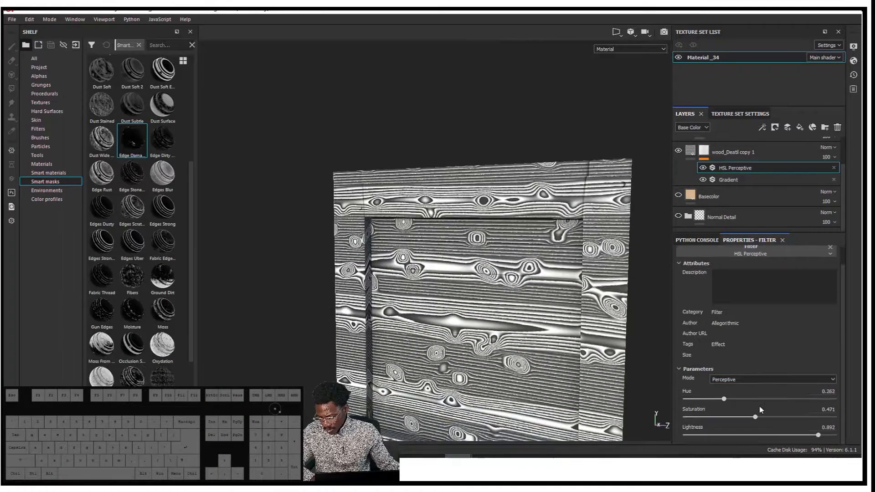
{"action": "left_click_drag", "start_coordinate": [753, 416], "coordinate": [836, 417]}
Step: Clear the Wood 01 texture from the Base Color of the wood_Deatil copy 1 layer
{"action": "left_click", "coordinate": [755, 179]}
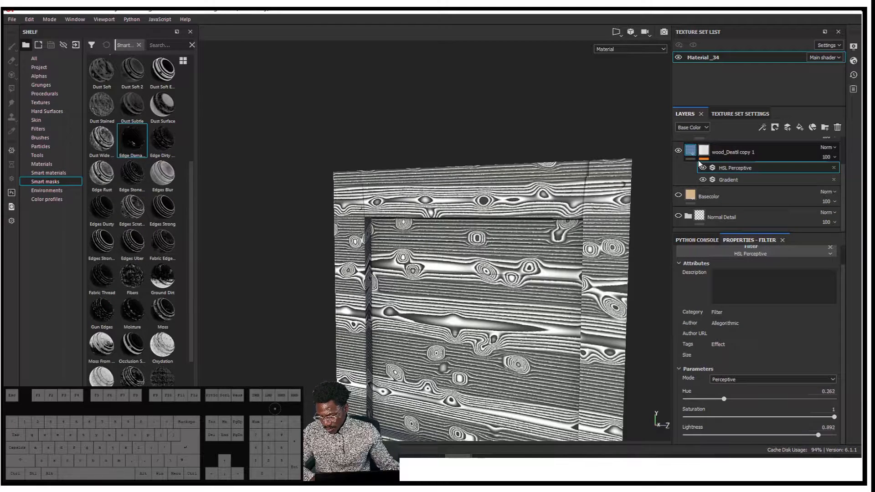
{"action": "left_click", "coordinate": [739, 154]}
{"action": "scroll", "coordinate": [740, 382], "scroll_direction": "down", "scroll_amount": 2}
{"action": "scroll", "coordinate": [740, 382], "scroll_direction": "up", "scroll_amount": 3}
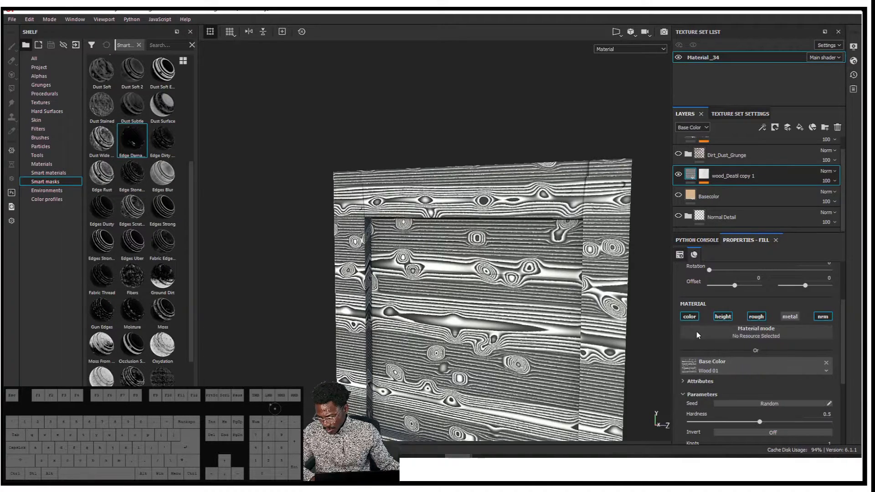
{"action": "left_click", "coordinate": [692, 316]}
{"action": "left_click", "coordinate": [691, 317]}
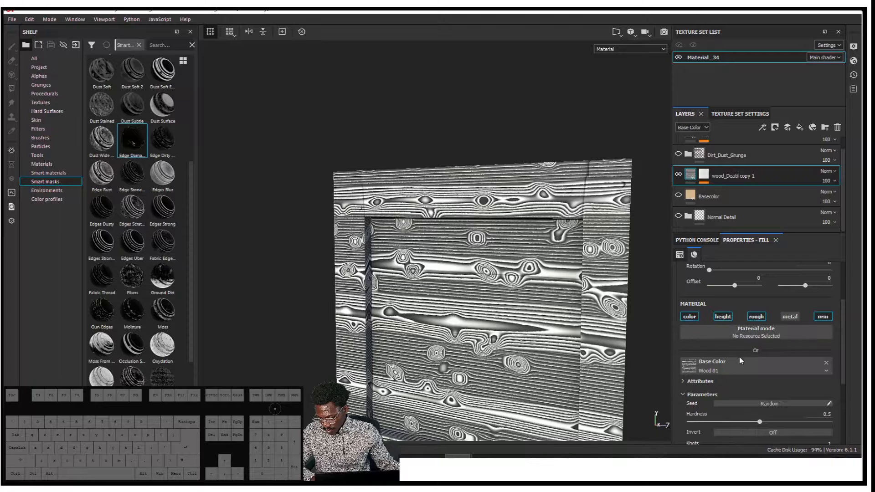
{"action": "left_click", "coordinate": [827, 367]}
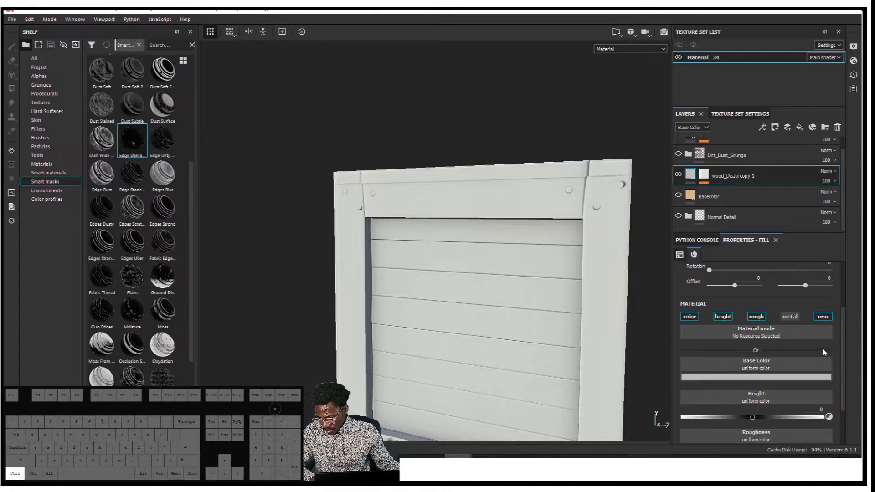
Step: Remove the HSL Perceptive and Gradient filters from the mask of the wood_Deatil copy 1 layer
{"action": "left_click", "coordinate": [705, 178]}
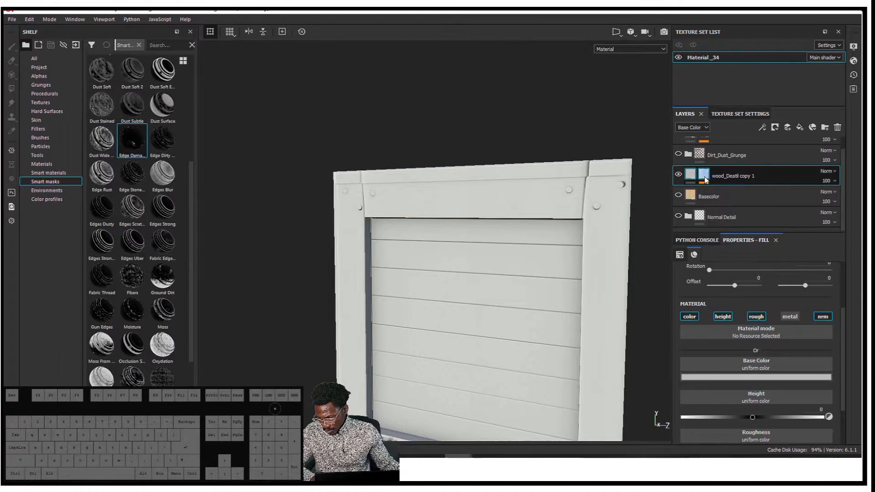
{"action": "left_click", "coordinate": [834, 192]}
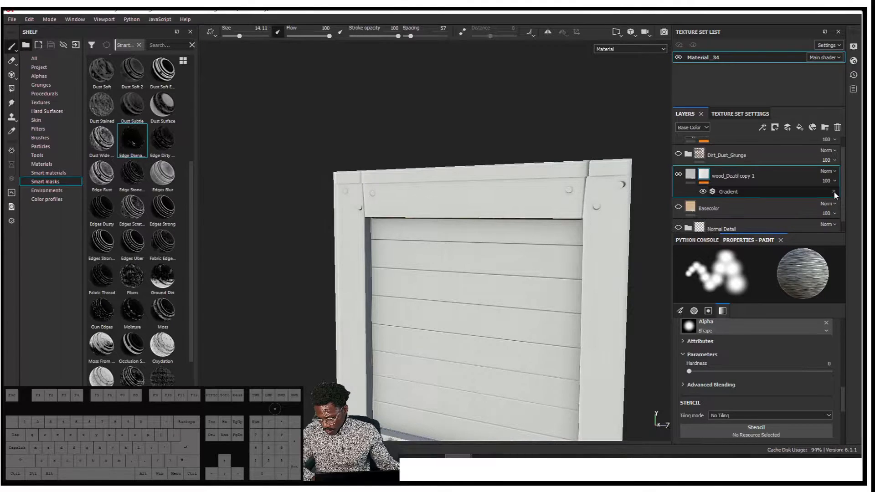
{"action": "left_click", "coordinate": [834, 192]}
{"action": "right_click", "coordinate": [708, 177]}
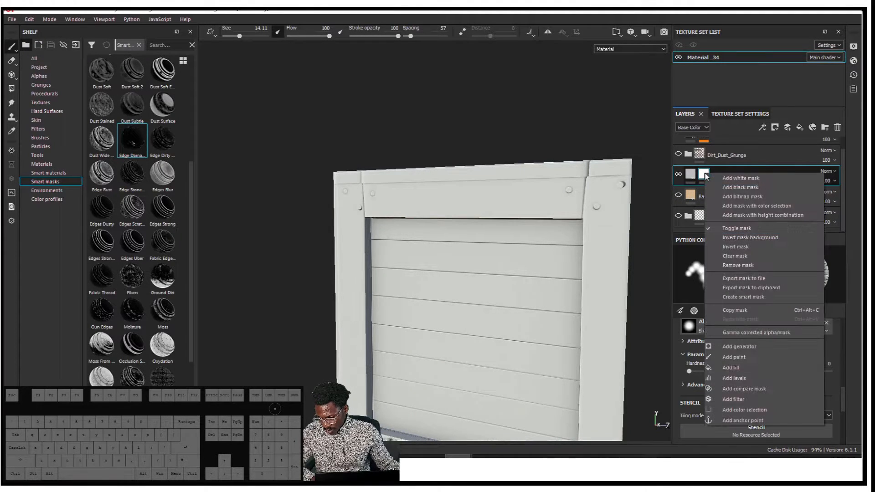
{"action": "left_click", "coordinate": [155, 233]}
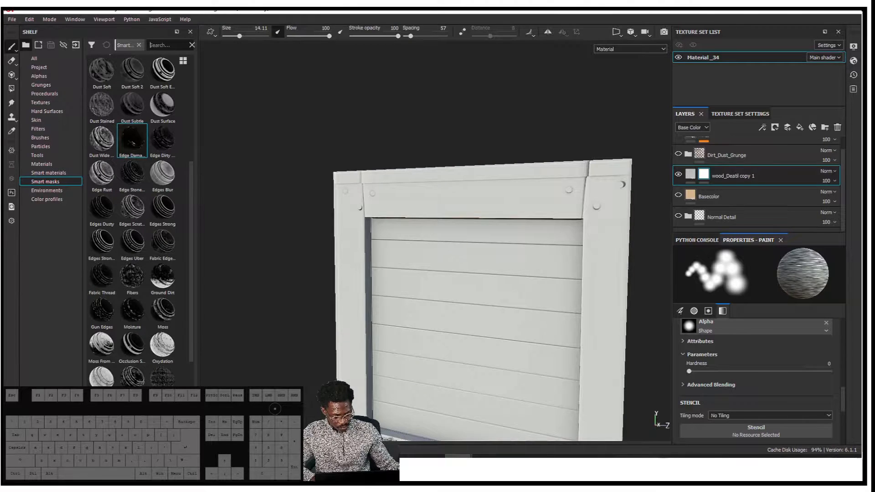
{"action": "left_click", "coordinate": [150, 45]}
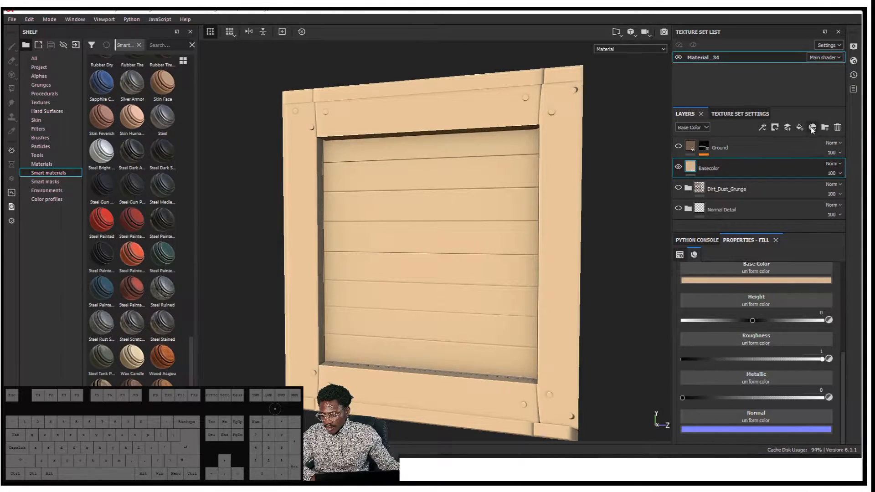
Step: Try a new fill layer above Basecolor with Wood 01 as its Base Color texture, and undo it
{"action": "left_click", "coordinate": [789, 127]}
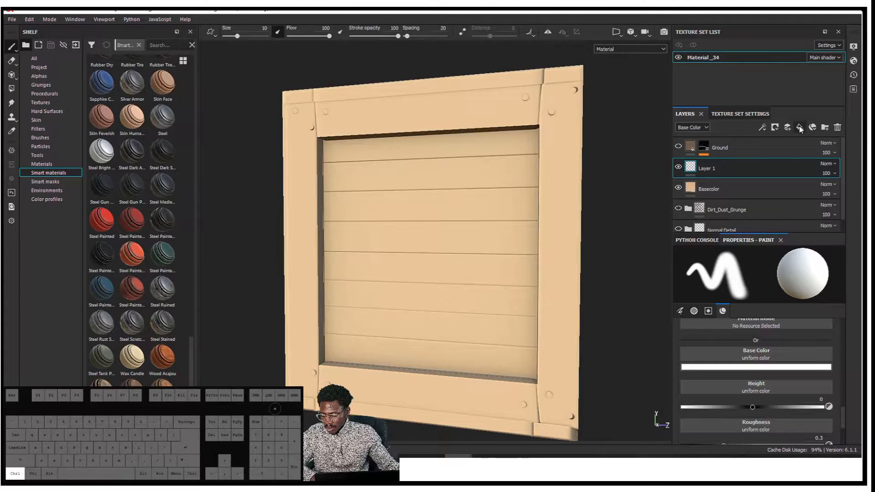
{"action": "left_click", "coordinate": [800, 128]}
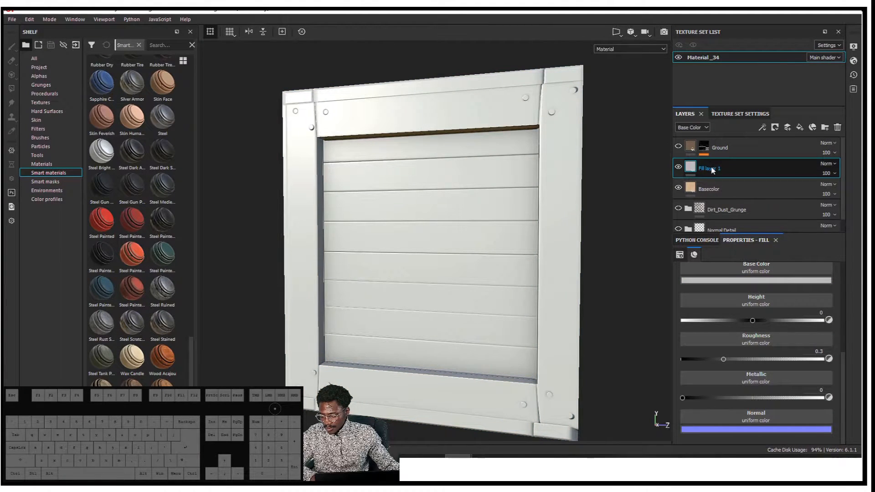
{"action": "right_click", "coordinate": [713, 170]}
{"action": "left_click", "coordinate": [657, 305]}
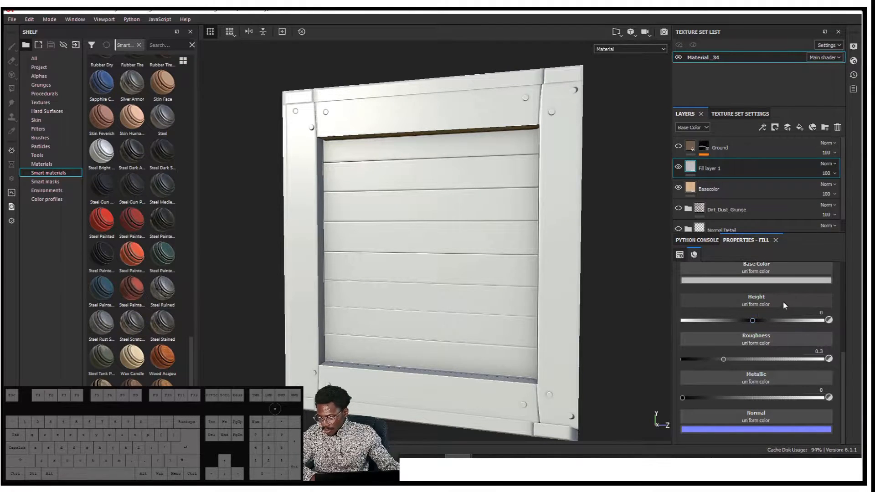
{"action": "scroll", "coordinate": [766, 301], "scroll_direction": "up", "scroll_amount": 3}
{"action": "left_click", "coordinate": [766, 316]}
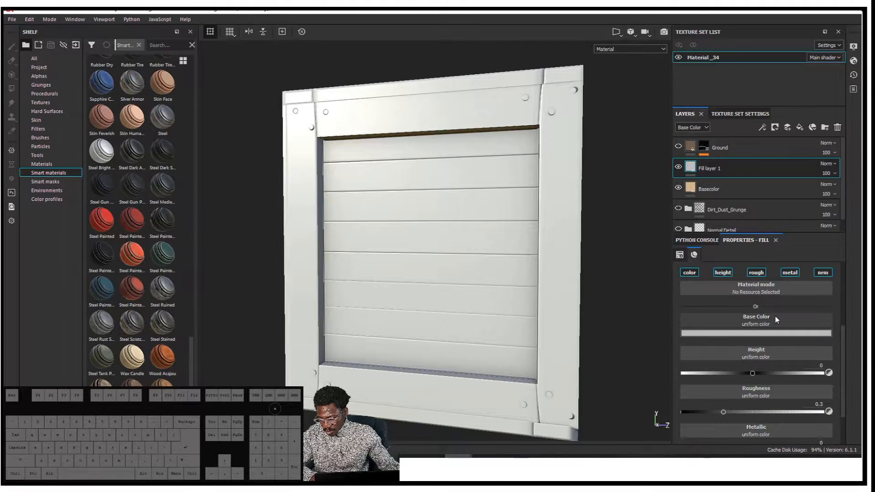
{"action": "left_click", "coordinate": [791, 357]}
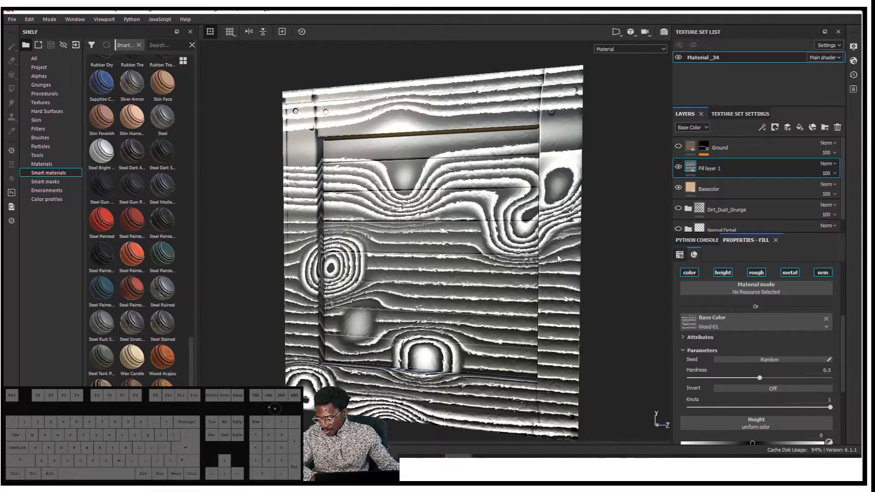
{"action": "scroll", "coordinate": [587, 254], "scroll_direction": "up", "scroll_amount": 3}
{"action": "key", "text": "ctrl+z"}
{"action": "key", "text": "ctrl+z"}
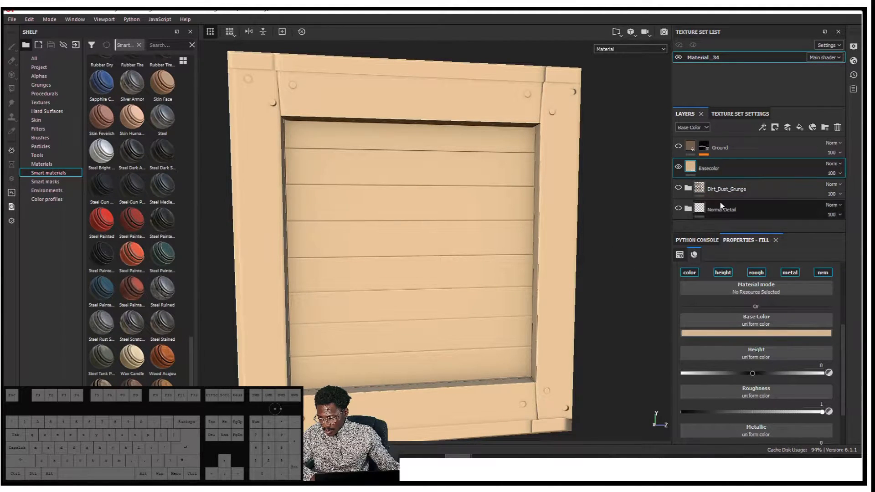
Step: Turn on the visibility of the Normal Detail group and expand it to reach its wood layers
{"action": "left_click", "coordinate": [725, 189]}
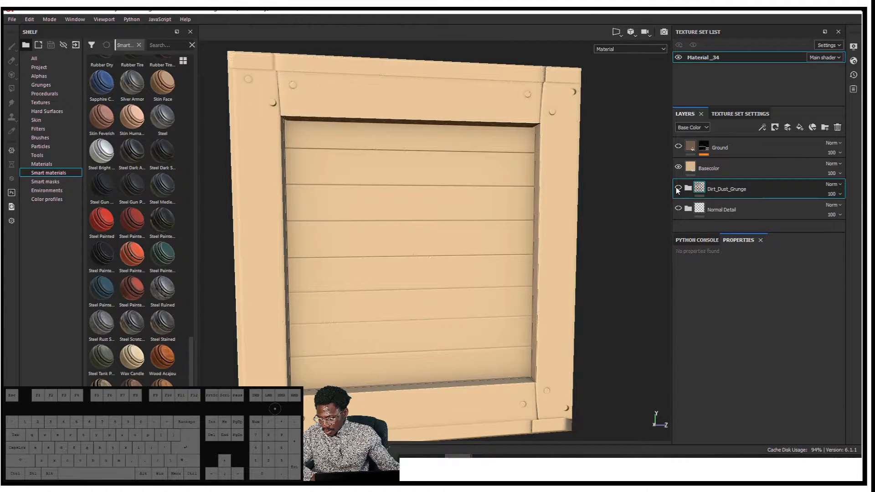
{"action": "left_click", "coordinate": [679, 208]}
{"action": "left_click", "coordinate": [688, 209]}
{"action": "scroll", "coordinate": [728, 221], "scroll_direction": "down", "scroll_amount": 3}
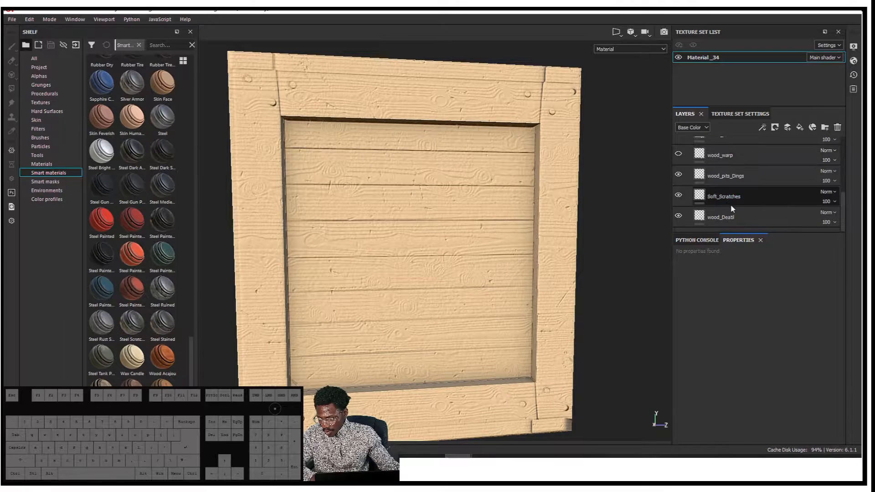
Step: Duplicate the wood_Deatil layer from the Normal Detail group and move the copy directly above the Basecolor layer
{"action": "left_click", "coordinate": [725, 199]}
{"action": "left_click", "coordinate": [734, 217]}
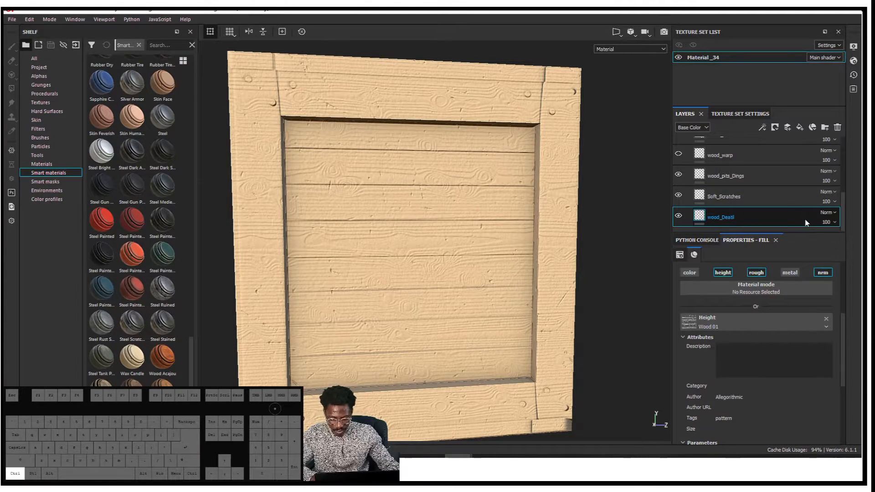
{"action": "key", "text": "ctrl+d"}
{"action": "left_click_drag", "start_coordinate": [750, 215], "coordinate": [762, 156]}
{"action": "scroll", "coordinate": [741, 223], "scroll_direction": "down", "scroll_amount": 1}
{"action": "left_click_drag", "start_coordinate": [731, 234], "coordinate": [733, 325]}
{"action": "scroll", "coordinate": [742, 215], "scroll_direction": "up", "scroll_amount": 2}
{"action": "left_click_drag", "start_coordinate": [745, 195], "coordinate": [745, 160]}
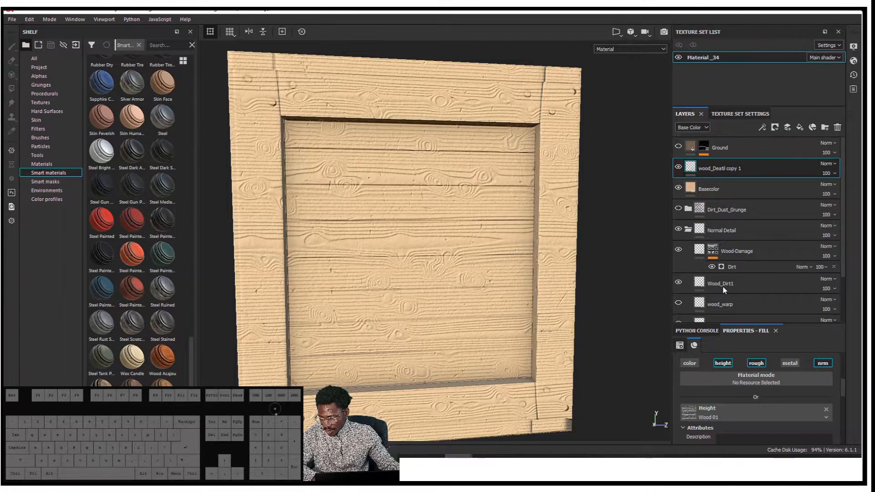
Step: Clear Wood 01 from the copied layer's Height and apply it as Base Color with the color channel enabled
{"action": "left_click", "coordinate": [826, 410]}
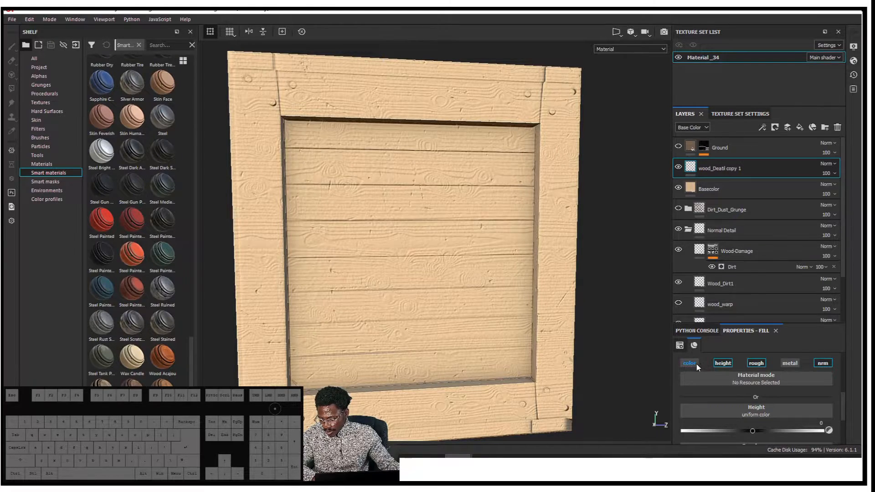
{"action": "left_click", "coordinate": [697, 364]}
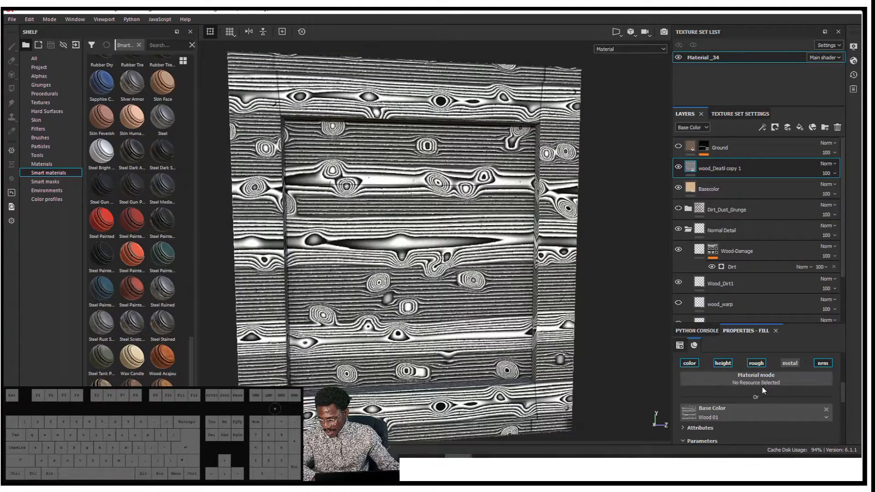
{"action": "left_click_drag", "start_coordinate": [552, 292], "coordinate": [547, 243], "text": "alt"}
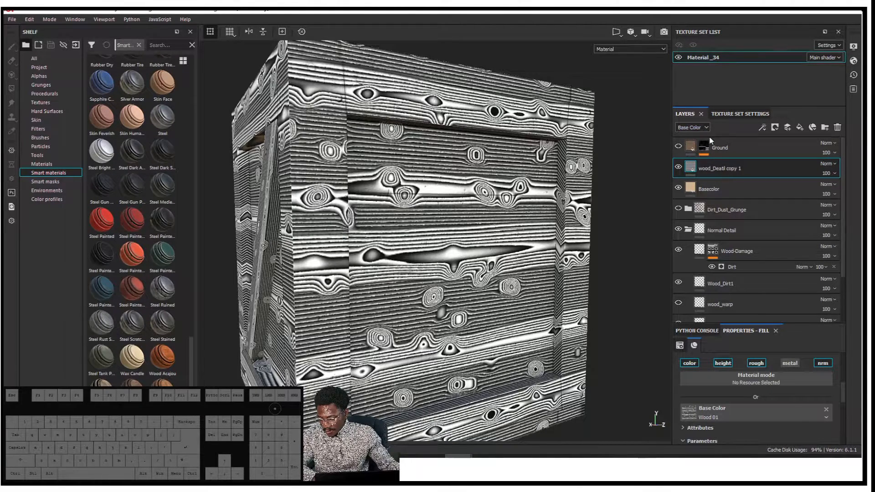
Step: Cycle through the Base Color blend modes of the wood_Deatil copy 1 layer and set it to Multiply
{"action": "left_click", "coordinate": [698, 129]}
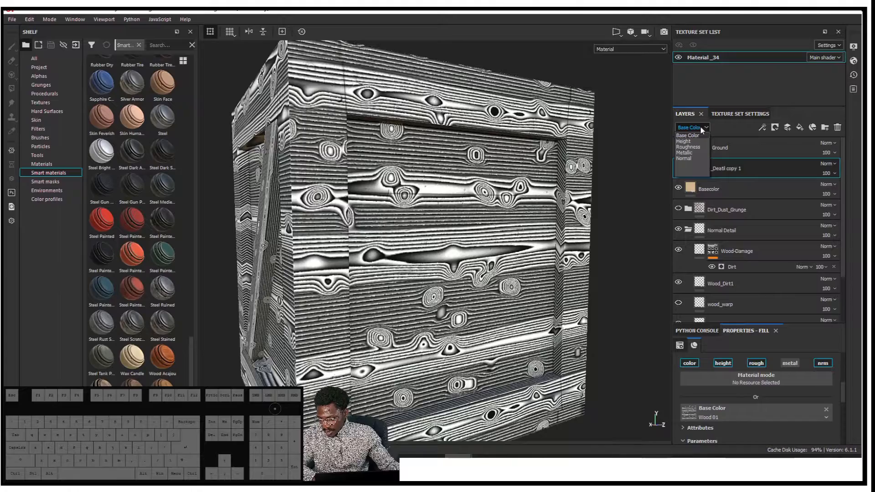
{"action": "left_click", "coordinate": [831, 163]}
{"action": "left_click", "coordinate": [830, 163]}
{"action": "left_click", "coordinate": [826, 184]}
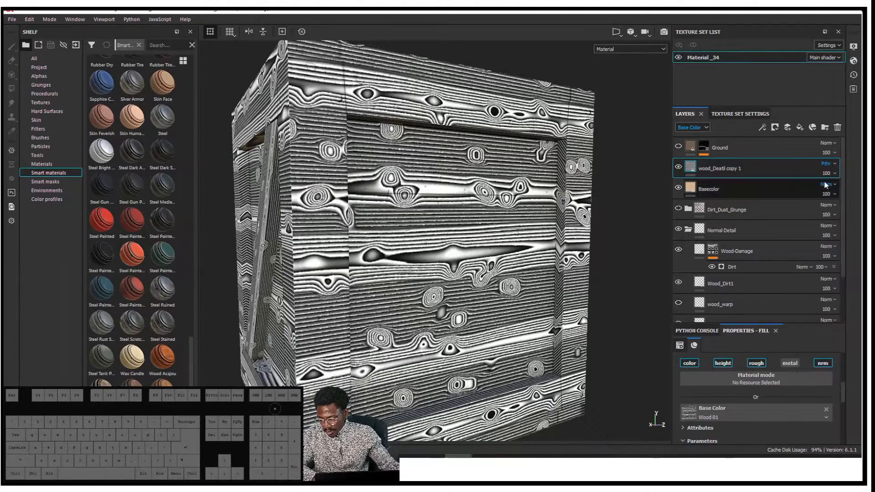
{"action": "key", "text": "Down"}
{"action": "key", "text": "Down"}
{"action": "key", "text": "Down"}
{"action": "key", "text": "Down"}
{"action": "key", "text": "Up"}
{"action": "key", "text": "Down"}
{"action": "key", "text": "Down"}
{"action": "key", "text": "Down"}
{"action": "key", "text": "Down"}
{"action": "key", "text": "Down"}
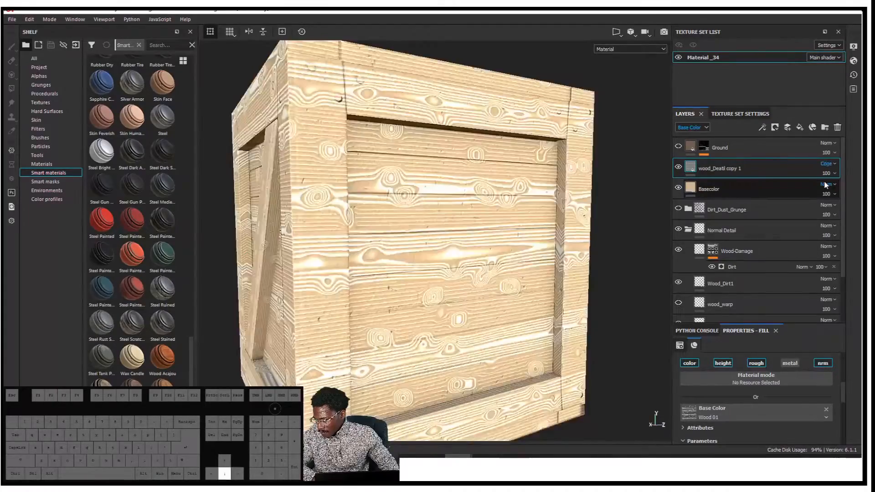
{"action": "key", "text": "Down"}
{"action": "key", "text": "Down"}
{"action": "key", "text": "Down"}
{"action": "key", "text": "Down"}
{"action": "key", "text": "Down"}
{"action": "key", "text": "Down"}
{"action": "key", "text": "Down"}
{"action": "key", "text": "Down"}
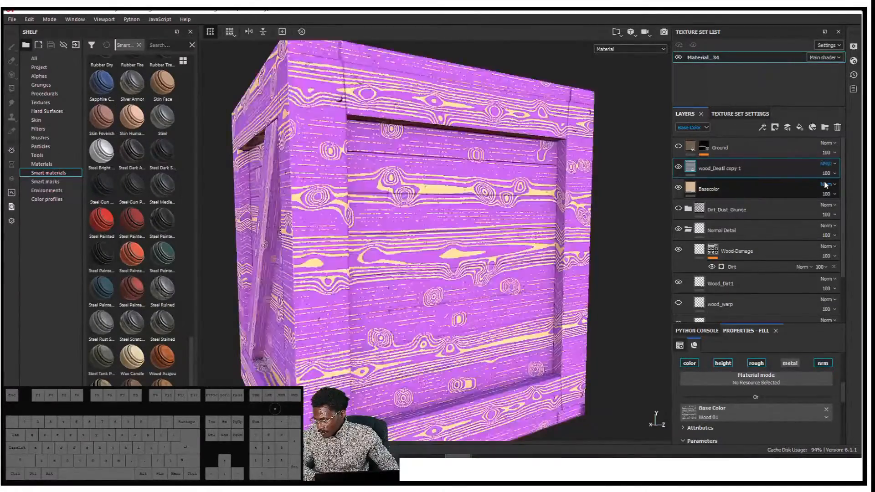
{"action": "key", "text": "Up"}
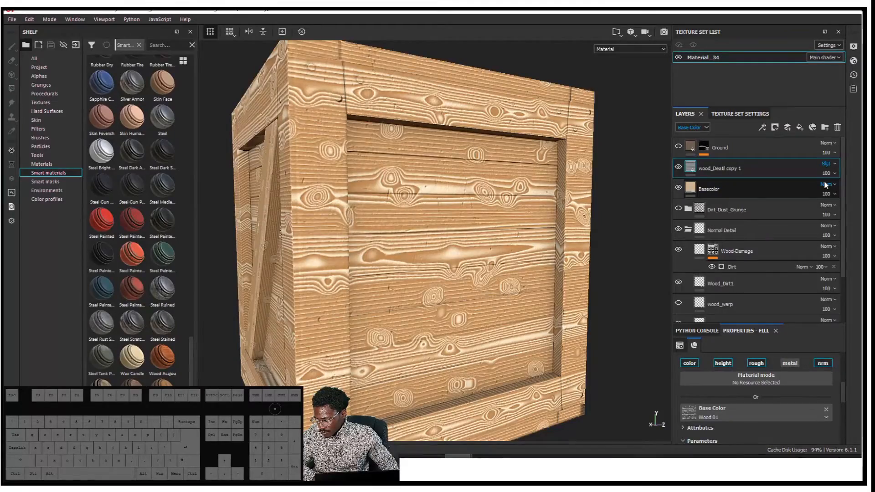
{"action": "key", "text": "Up"}
{"action": "key", "text": "Down"}
{"action": "key", "text": "Down"}
{"action": "key", "text": "Up"}
{"action": "key", "text": "Up"}
{"action": "key", "text": "Up"}
{"action": "key", "text": "Up"}
{"action": "key", "text": "Up"}
{"action": "key", "text": "Up"}
{"action": "key", "text": "Up"}
{"action": "key", "text": "Up"}
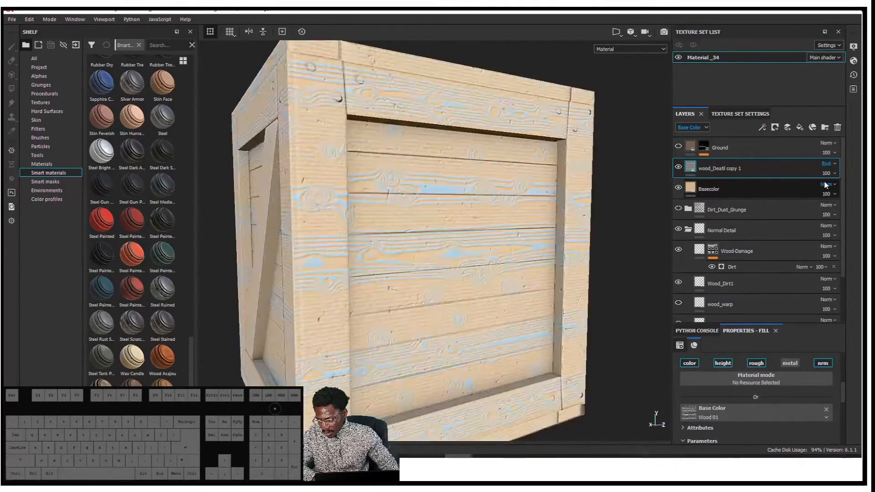
{"action": "key", "text": "Up"}
{"action": "key", "text": "Up"}
{"action": "key", "text": "Up"}
{"action": "key", "text": "Up"}
{"action": "key", "text": "Up"}
{"action": "key", "text": "Up"}
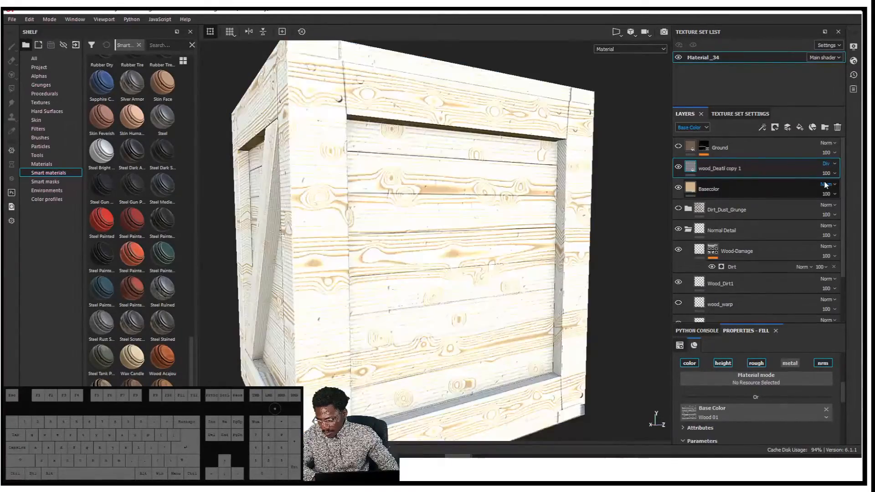
{"action": "key", "text": "Down"}
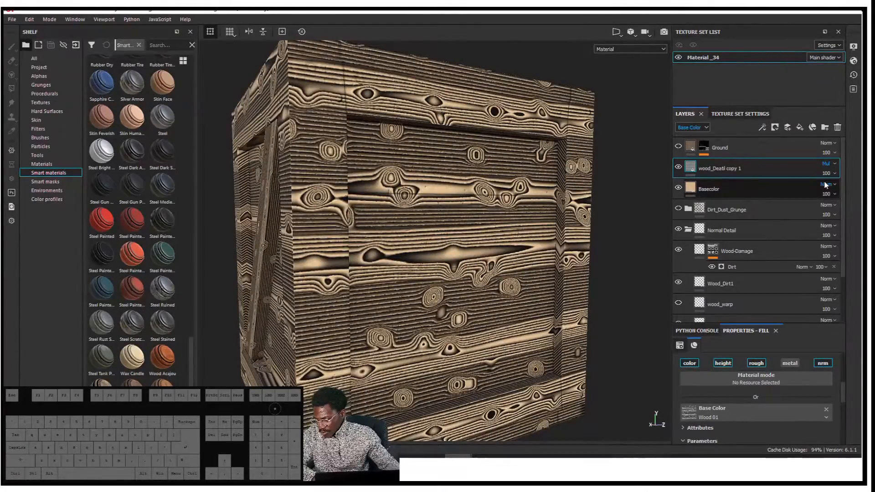
Step: Lower the opacity of the wood_Deatil copy 1 layer to 27 and check the grain on the crate
{"action": "left_click_drag", "start_coordinate": [846, 191], "coordinate": [829, 192]}
{"action": "left_click_drag", "start_coordinate": [479, 225], "coordinate": [557, 177], "text": "alt"}
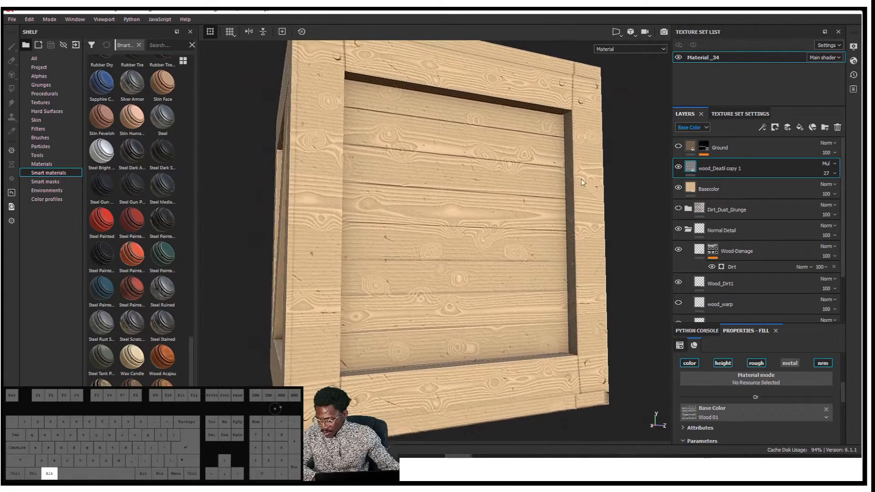
{"action": "right_click", "coordinate": [714, 173]}
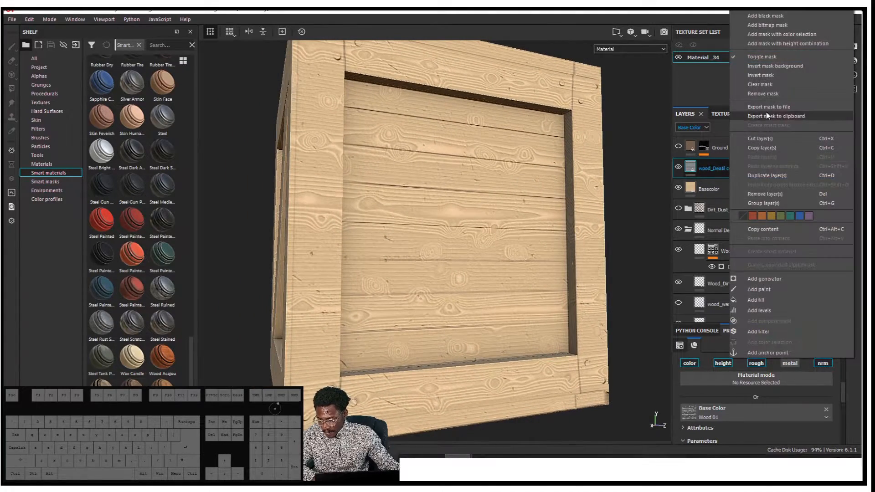
{"action": "left_click", "coordinate": [716, 172]}
{"action": "right_click", "coordinate": [694, 164]}
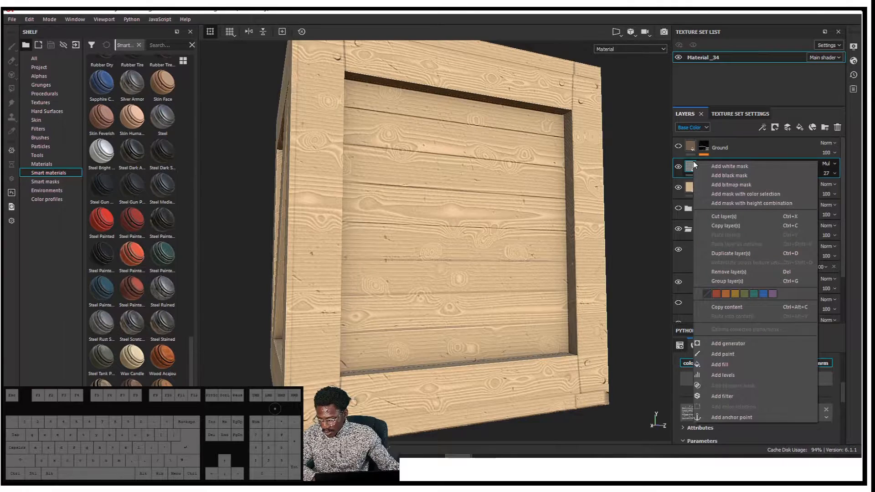
{"action": "left_click", "coordinate": [692, 164]}
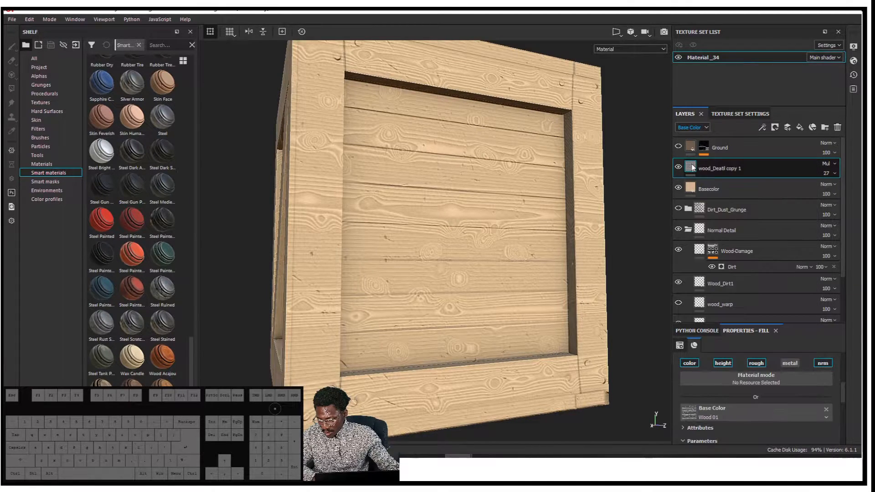
Step: Duplicate the wood_Deatil copy 1 layer
{"action": "key", "text": "ctrl+d"}
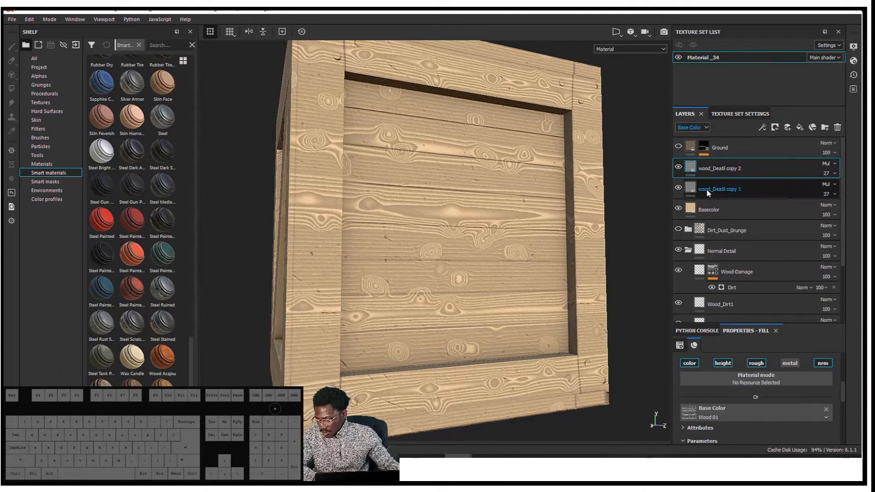
{"action": "right_click", "coordinate": [692, 169]}
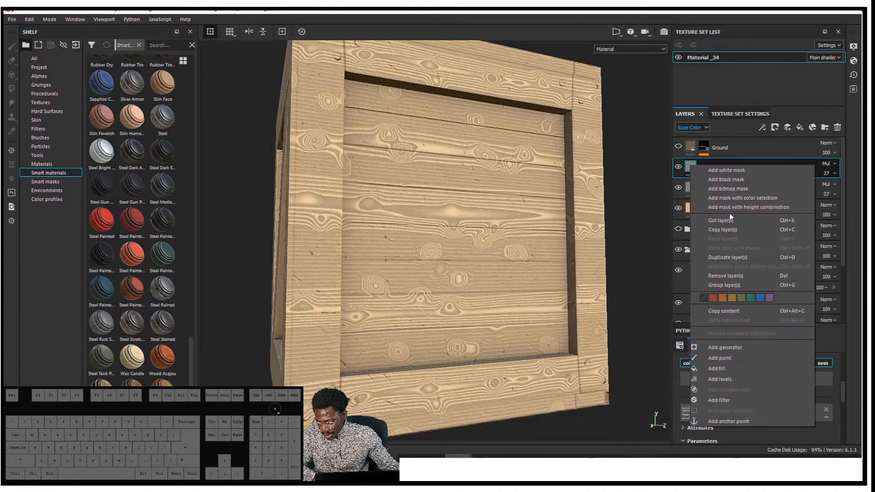
{"action": "left_click", "coordinate": [729, 348]}
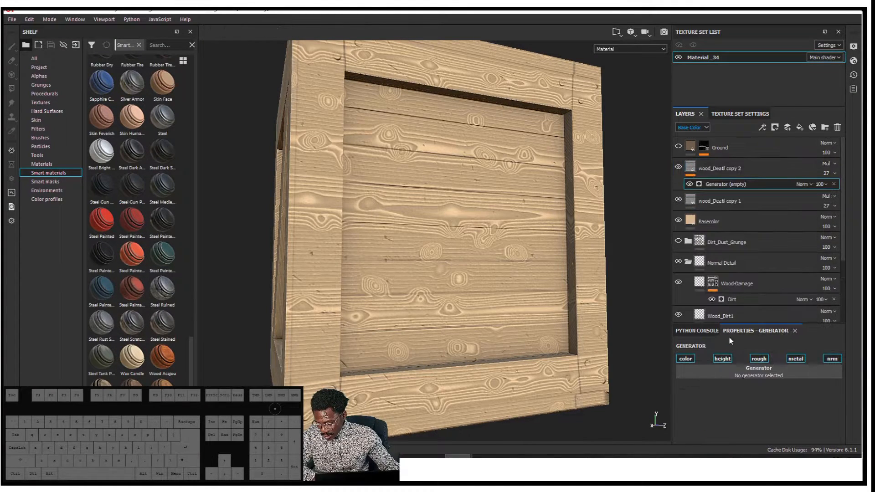
{"action": "left_click", "coordinate": [759, 374]}
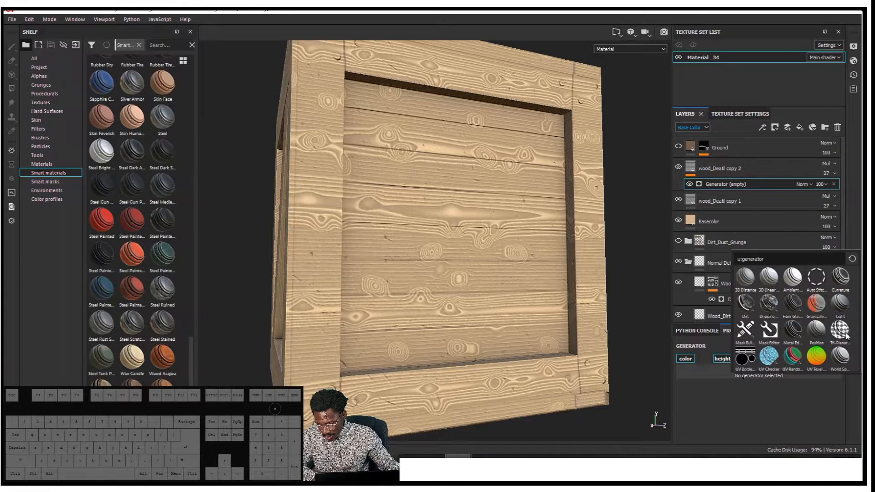
{"action": "left_click", "coordinate": [763, 184]}
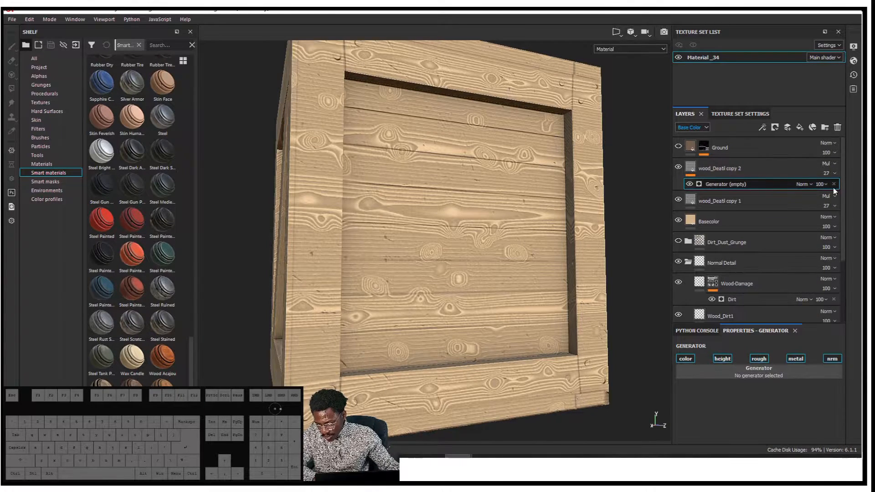
{"action": "left_click", "coordinate": [836, 184]}
Step: Add a filter to the wood_Deatil copy 2 layer and set it to Gradient
{"action": "right_click", "coordinate": [723, 176]}
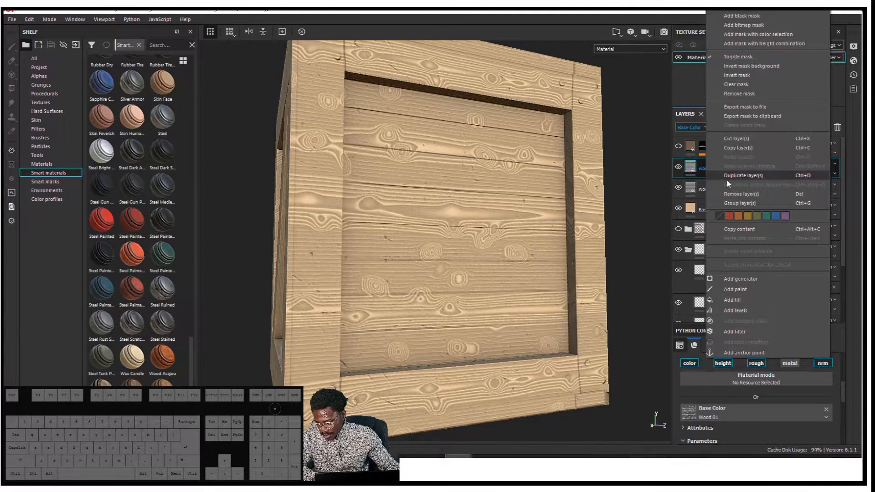
{"action": "left_click", "coordinate": [735, 332]}
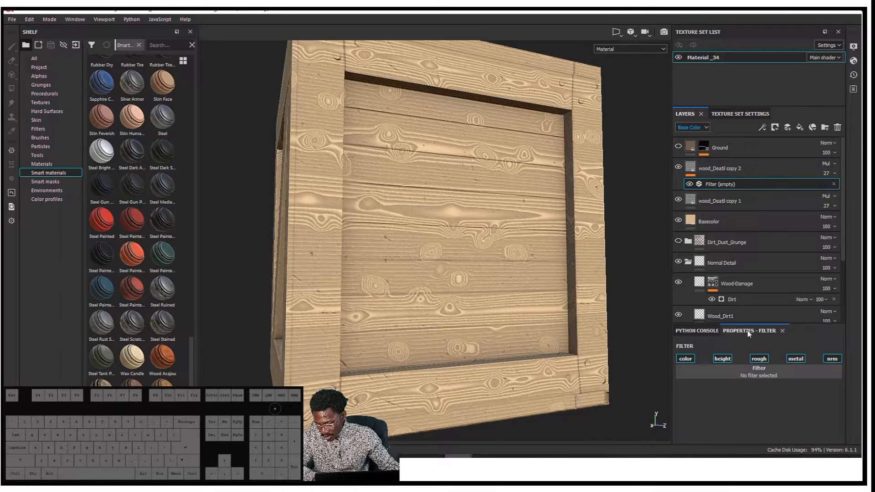
{"action": "left_click", "coordinate": [748, 370]}
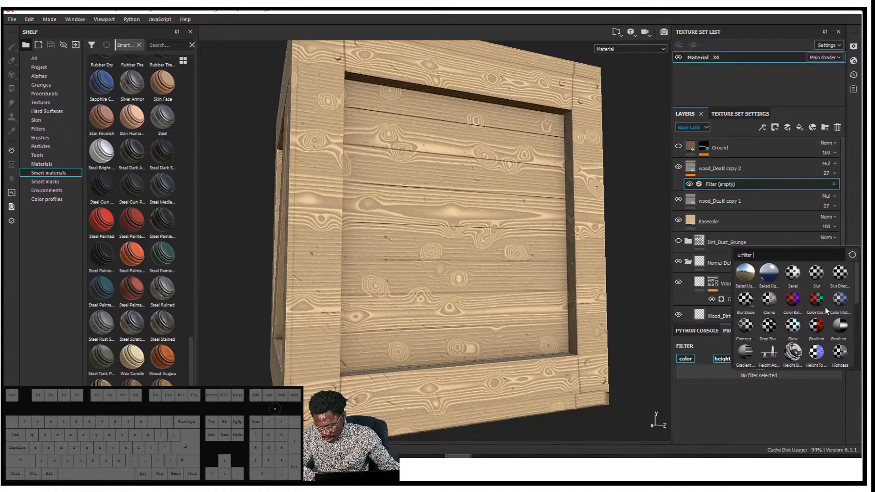
{"action": "left_click", "coordinate": [821, 326]}
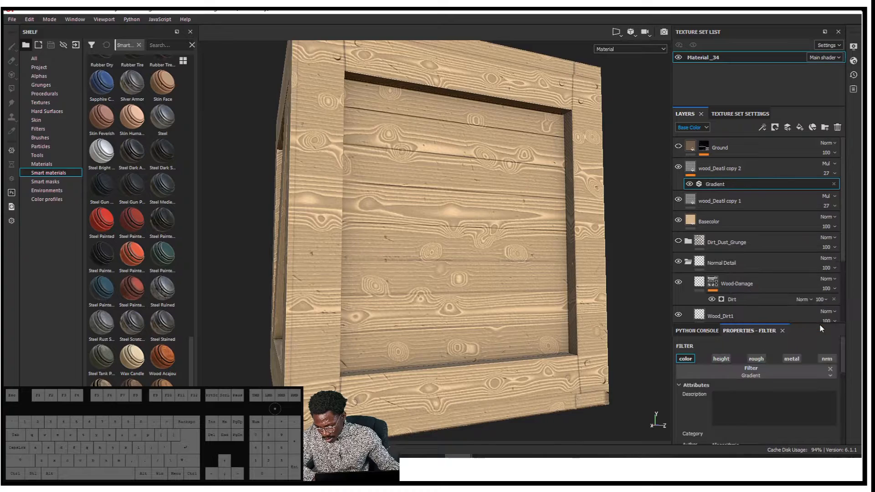
{"action": "scroll", "coordinate": [797, 399], "scroll_direction": "up", "scroll_amount": 2}
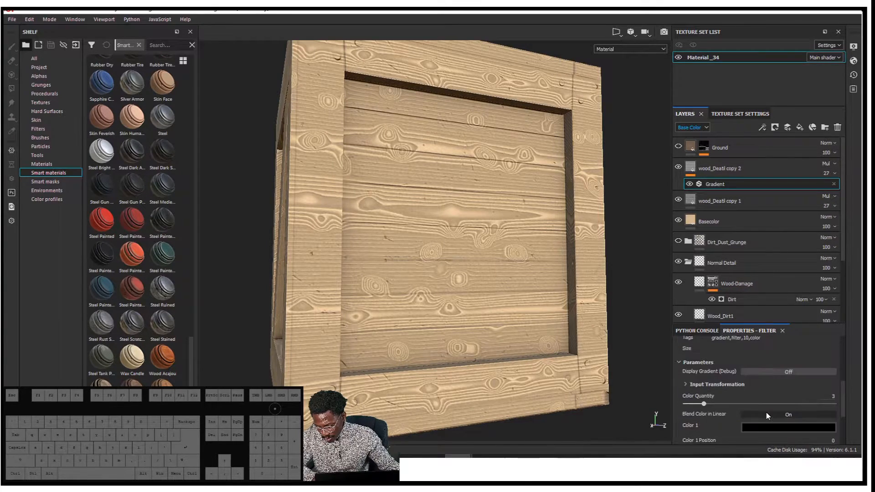
Step: Hide the wood_Deatil copy 1 and Basecolor layers to isolate the gradient-filtered wood layer
{"action": "left_click_drag", "start_coordinate": [564, 290], "coordinate": [586, 297], "text": "alt"}
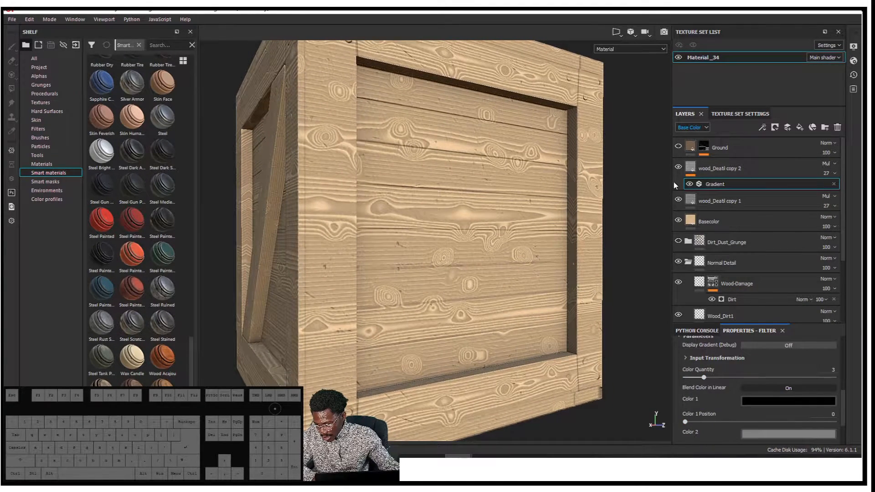
{"action": "left_click", "coordinate": [679, 196]}
{"action": "left_click", "coordinate": [679, 221]}
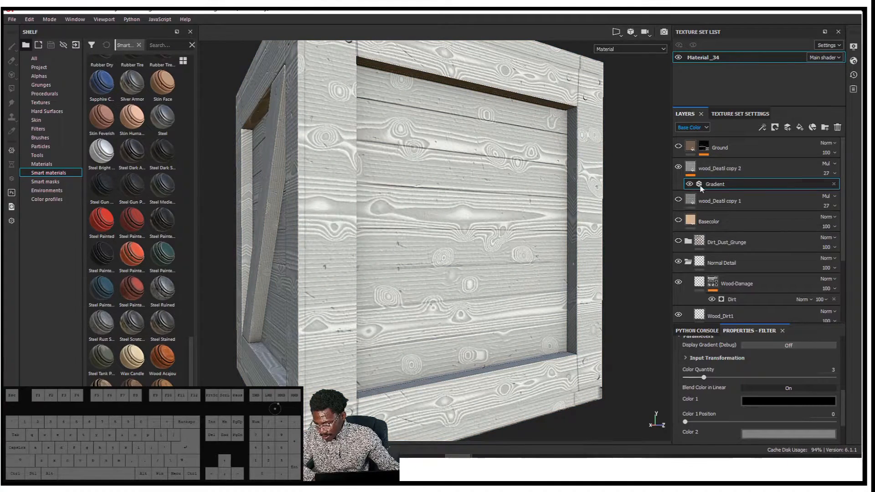
Step: Sample a light tan (R 0.878, G 0.761, B 0.612) as Color 1 of the Gradient filter
{"action": "scroll", "coordinate": [765, 393], "scroll_direction": "down", "scroll_amount": 2}
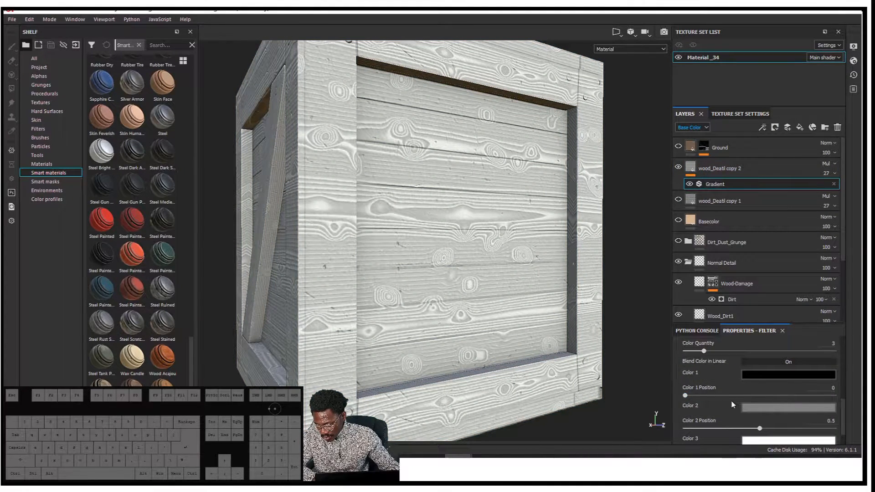
{"action": "left_click", "coordinate": [771, 375]}
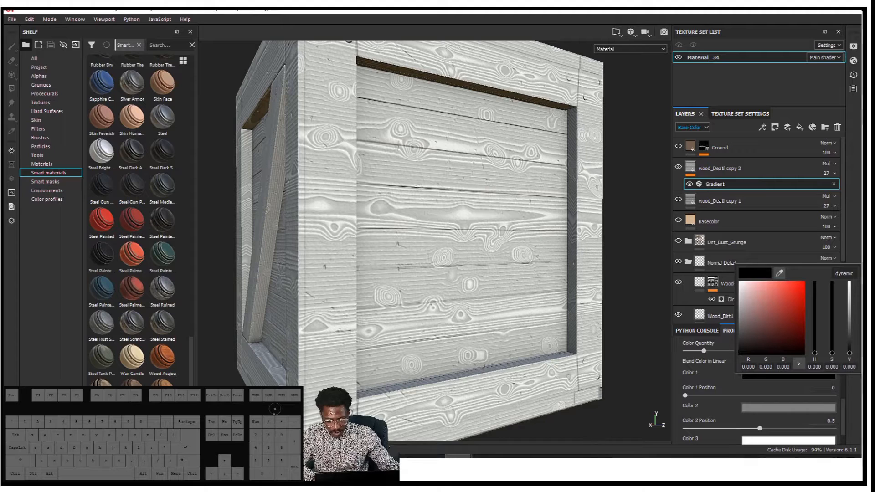
{"action": "left_click", "coordinate": [487, 465]}
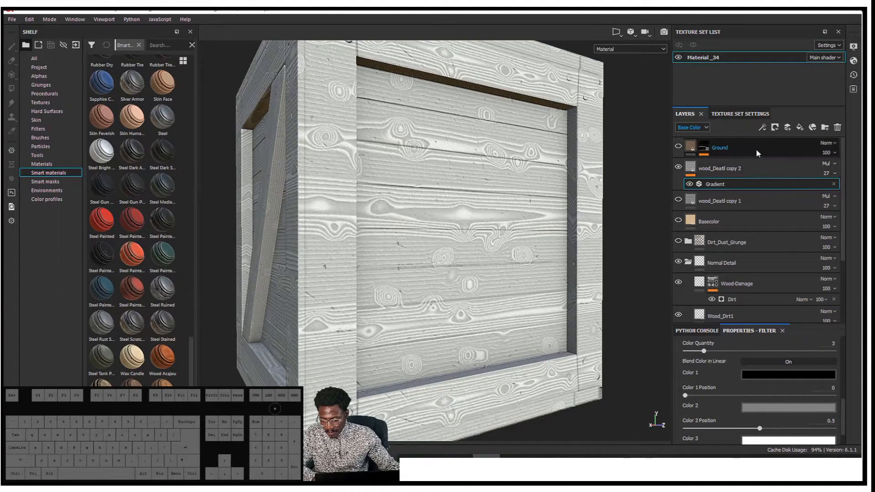
{"action": "scroll", "coordinate": [756, 149], "scroll_direction": "down", "scroll_amount": 1}
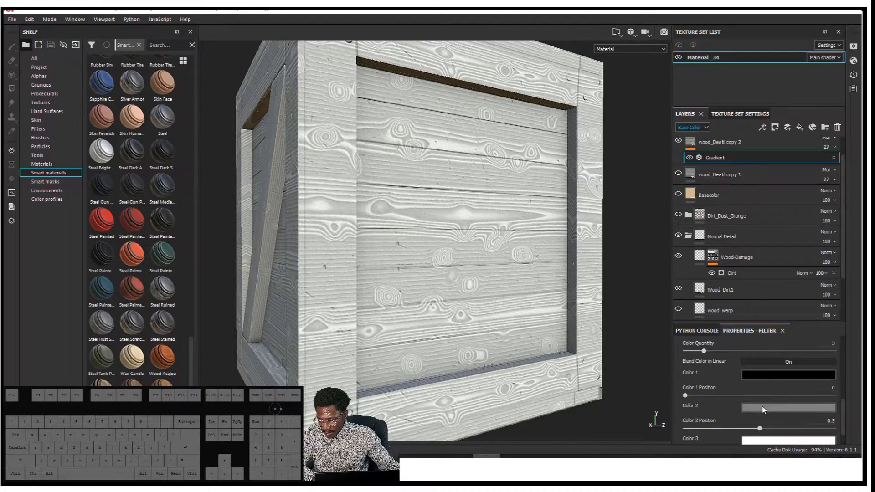
{"action": "left_click", "coordinate": [781, 375]}
{"action": "key", "text": "Escape"}
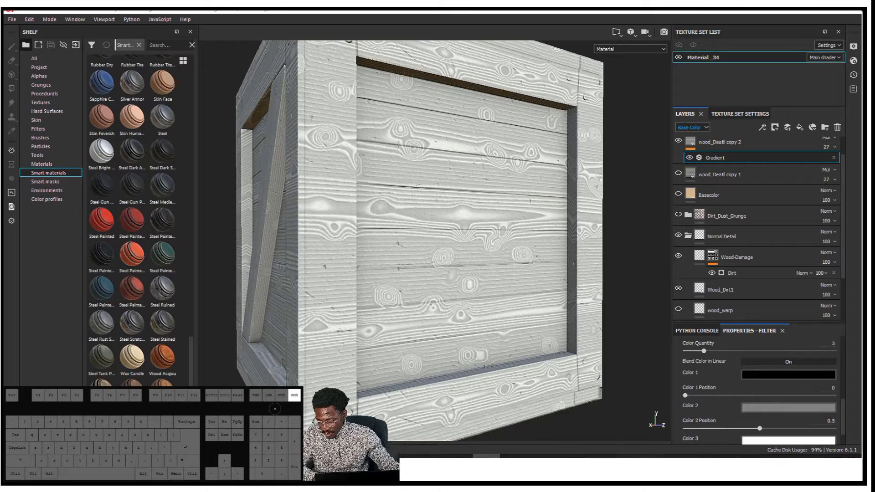
{"action": "left_click", "coordinate": [748, 375]}
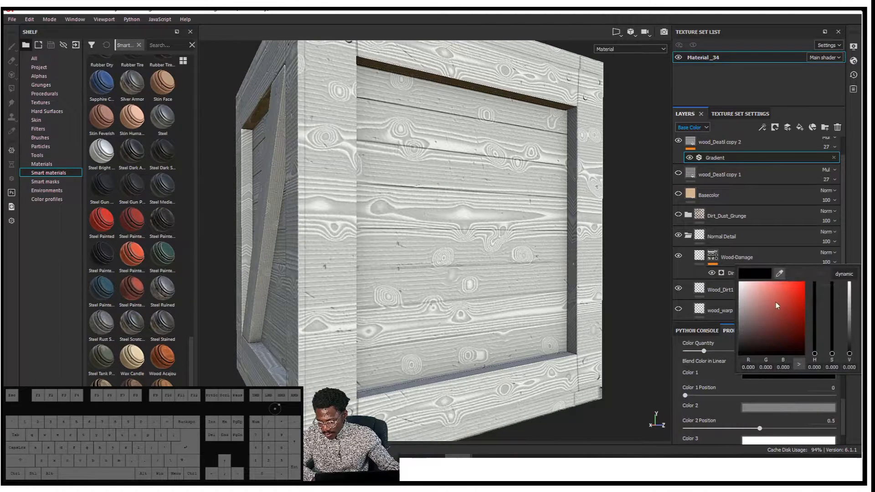
{"action": "left_click_drag", "start_coordinate": [780, 275], "coordinate": [874, 274]}
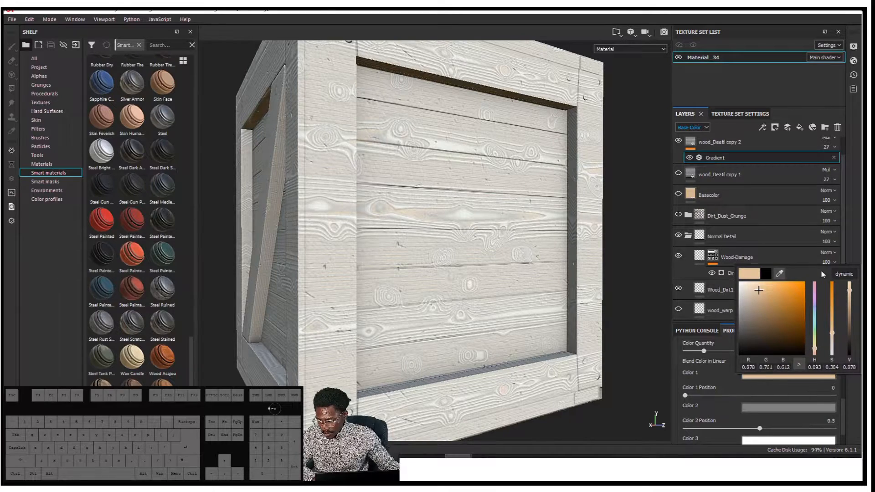
Step: Raise the wood_Deatil copy 2 layer's opacity to 100 and set its gradient's Color 2 to brown (R 0.651, G 0.431, B 0.239)
{"action": "left_click", "coordinate": [834, 147]}
{"action": "left_click_drag", "start_coordinate": [828, 163], "coordinate": [862, 165]}
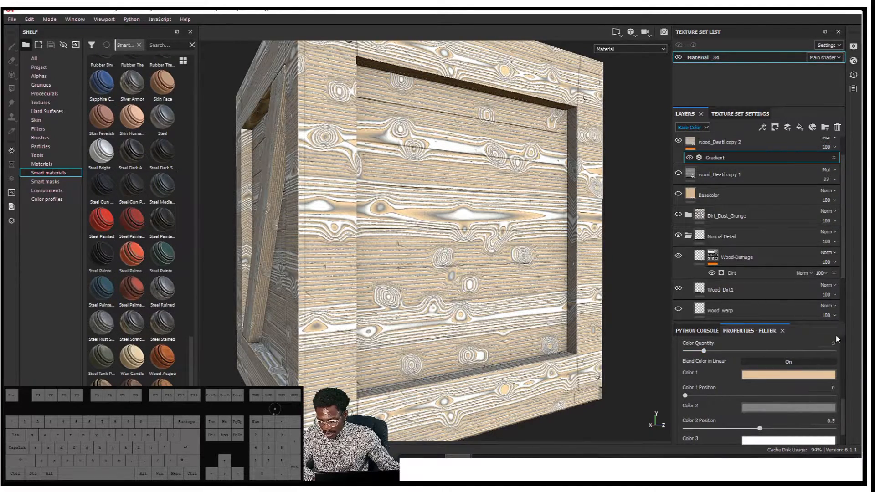
{"action": "left_click", "coordinate": [797, 411]}
{"action": "left_click_drag", "start_coordinate": [777, 319], "coordinate": [780, 343]}
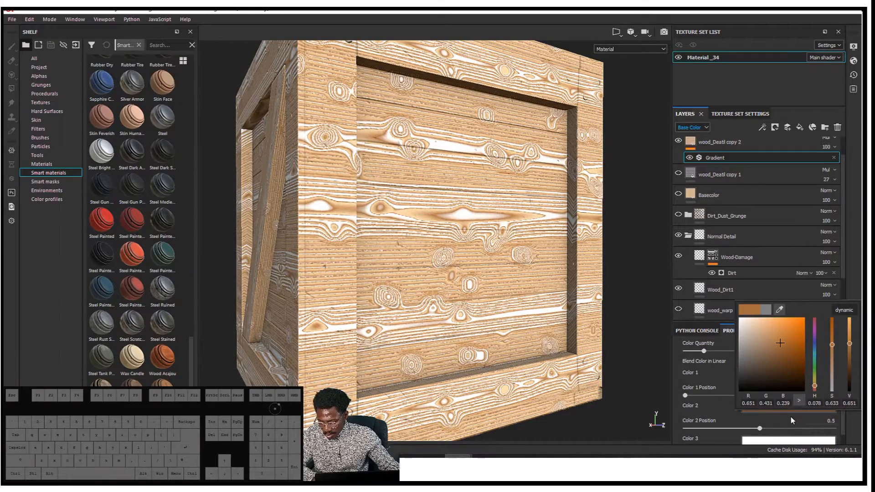
Step: Set Color 3 of the Gradient filter to a light tan brown and inspect the crate under different angles and lighting
{"action": "left_click", "coordinate": [810, 442]}
{"action": "left_click_drag", "start_coordinate": [780, 339], "coordinate": [552, 254]}
{"action": "left_click_drag", "start_coordinate": [756, 355], "coordinate": [760, 360]}
{"action": "mouse_move", "coordinate": [362, 297]}
{"action": "left_mouse_down", "text": "alt"}
{"action": "mouse_move", "coordinate": [369, 299]}
{"action": "mouse_move", "coordinate": [336, 324]}
{"action": "mouse_move", "coordinate": [371, 296]}
{"action": "left_mouse_up", "text": "alt"}
{"action": "right_click_drag", "start_coordinate": [372, 273], "coordinate": [457, 254], "text": "shift"}
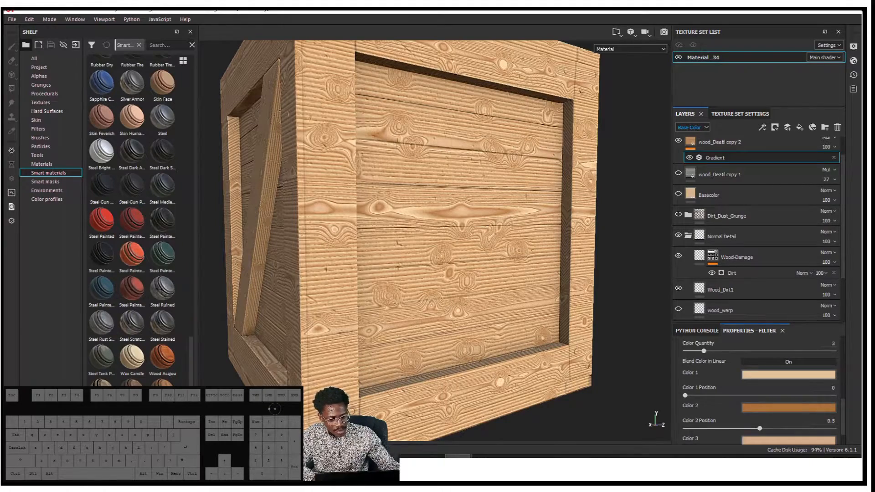
{"action": "left_click_drag", "start_coordinate": [440, 183], "coordinate": [410, 184], "text": "alt"}
{"action": "middle_click_drag", "start_coordinate": [410, 184], "coordinate": [397, 173], "text": "alt"}
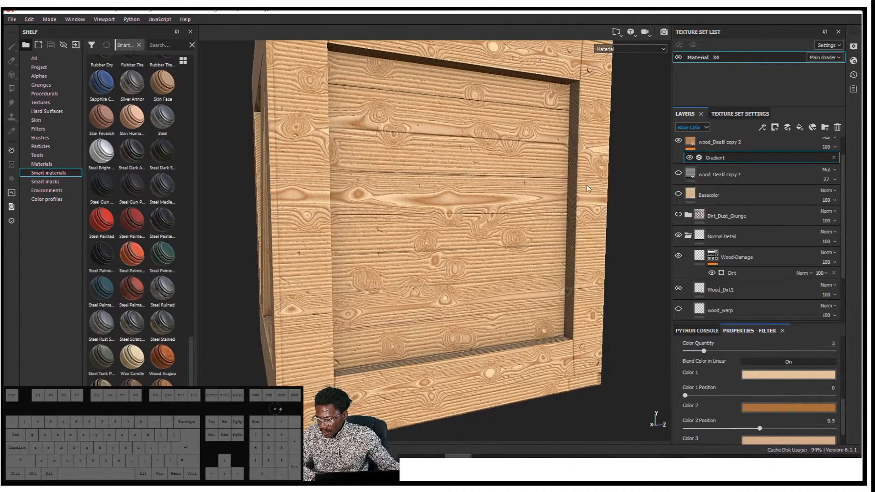
Step: Compare the crate with and without the wood_Deatil copy 1 layer, leaving that layer hidden
{"action": "left_click", "coordinate": [697, 176]}
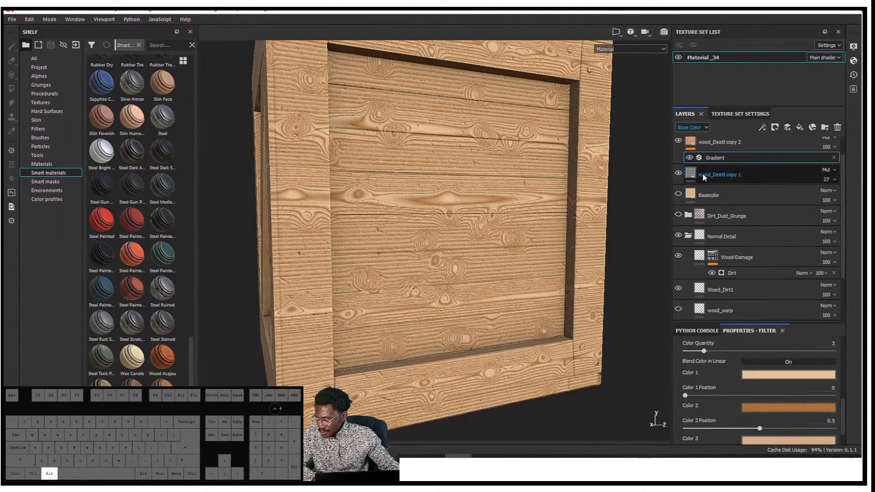
{"action": "right_click", "coordinate": [714, 175]}
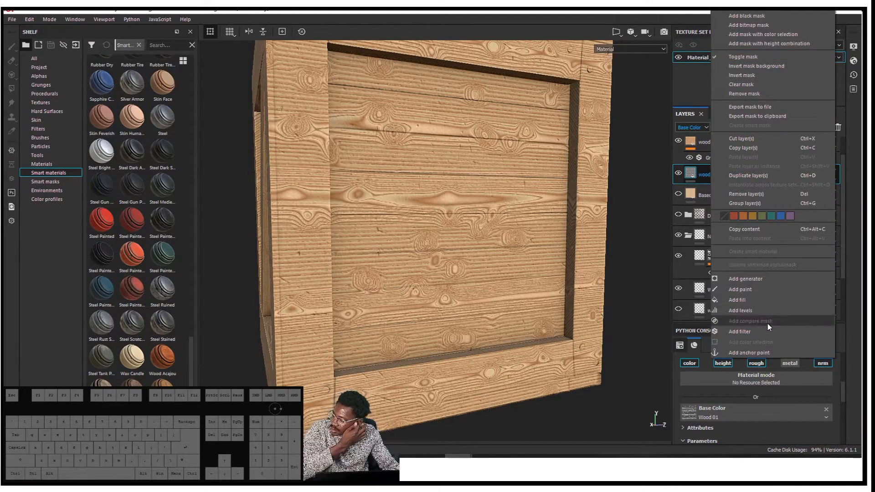
{"action": "left_click", "coordinate": [861, 140]}
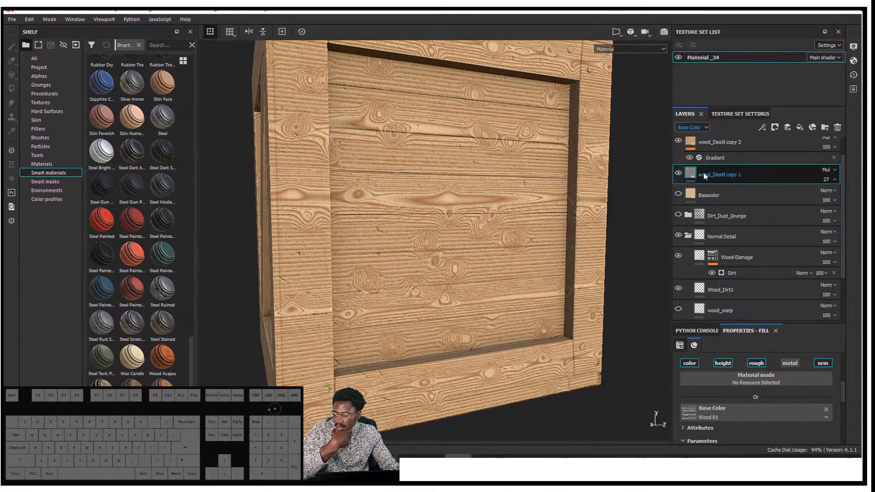
{"action": "left_click", "coordinate": [679, 173]}
{"action": "left_click", "coordinate": [679, 174]}
{"action": "left_click", "coordinate": [679, 173]}
{"action": "left_click", "coordinate": [680, 174]}
{"action": "left_click", "coordinate": [679, 173]}
{"action": "left_click", "coordinate": [679, 173]}
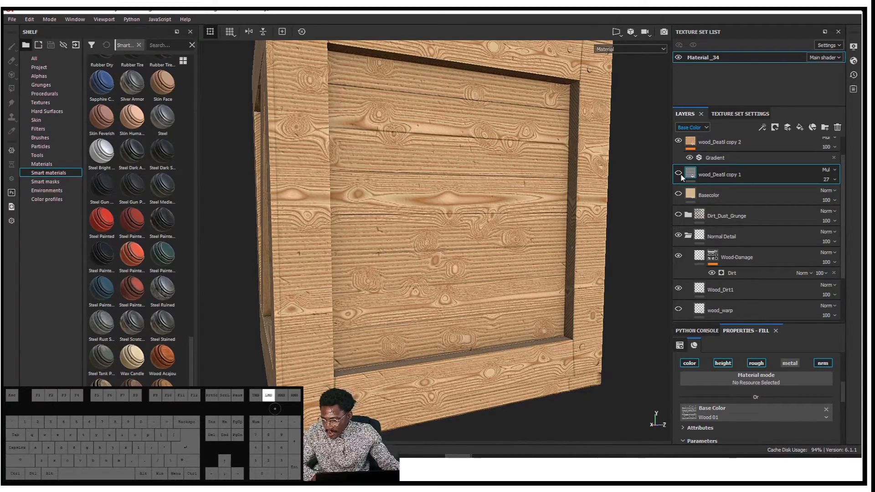
{"action": "left_click", "coordinate": [679, 174]}
Step: Show the Basecolor layer again beneath the wood detail layers
{"action": "scroll", "coordinate": [743, 181], "scroll_direction": "up", "scroll_amount": 1}
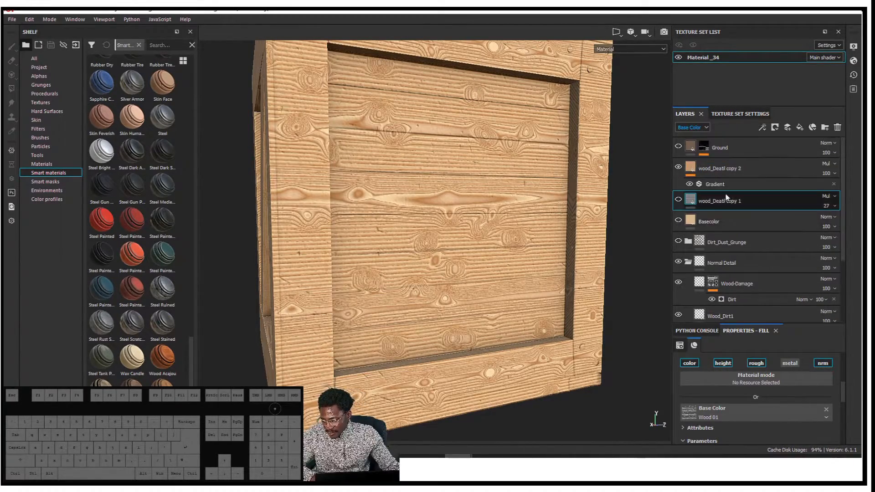
{"action": "left_click", "coordinate": [677, 221]}
{"action": "left_click", "coordinate": [724, 221]}
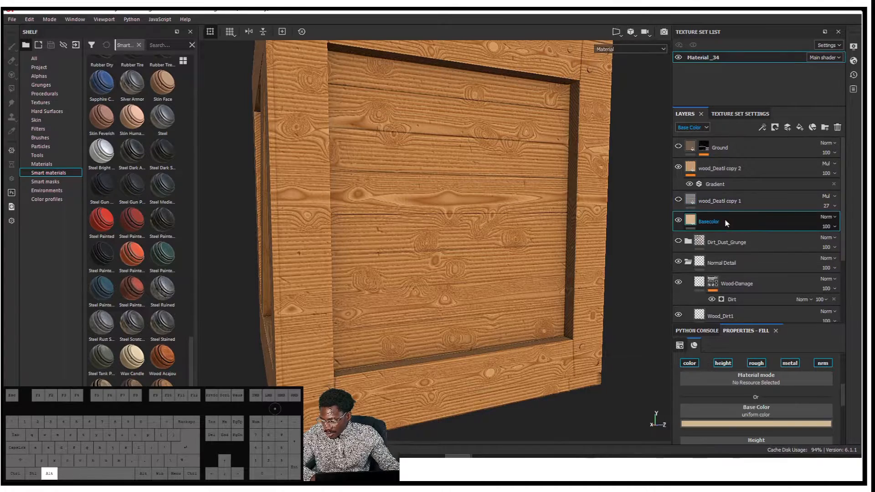
Step: Try the Normal blend mode on the wood_Deatil copy 2 layer, then return it to Multiply
{"action": "left_click", "coordinate": [729, 168]}
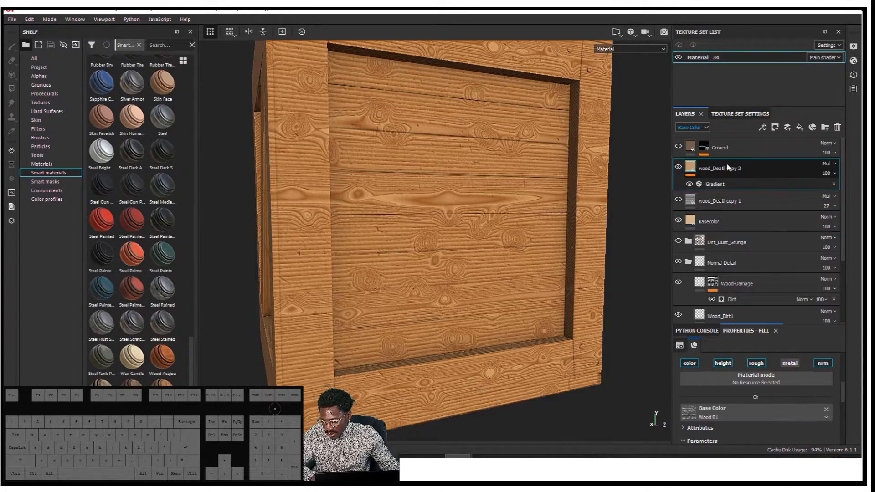
{"action": "left_click", "coordinate": [835, 165]}
{"action": "left_click", "coordinate": [833, 174]}
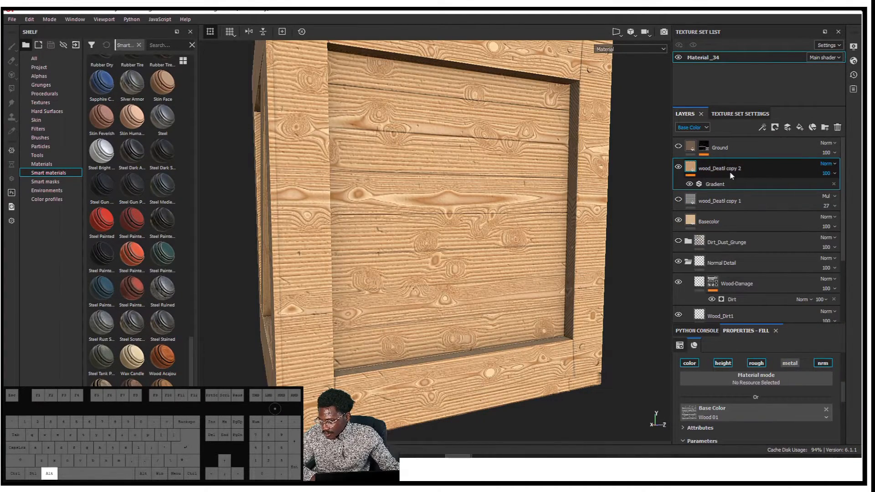
{"action": "left_click", "coordinate": [835, 164]}
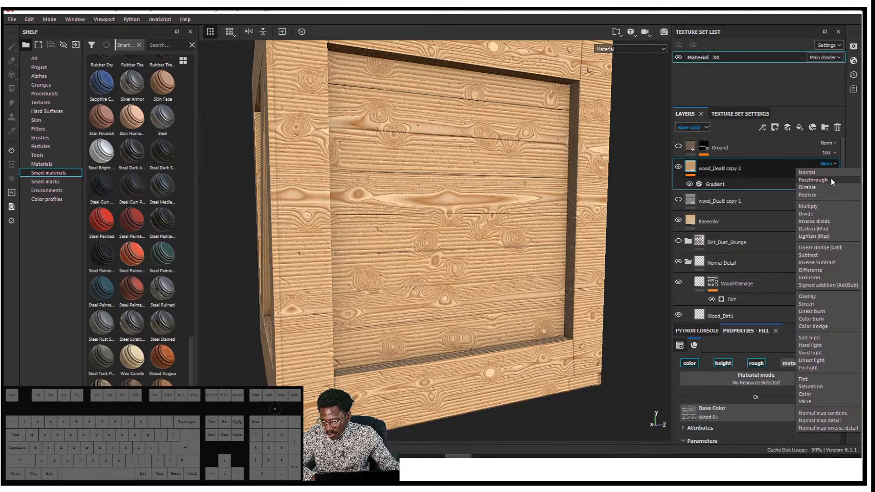
{"action": "left_click", "coordinate": [821, 206]}
Step: Move the wood_Deatil copy 1 layer above wood_Deatil copy 2 in the layer stack
{"action": "left_click", "coordinate": [780, 222]}
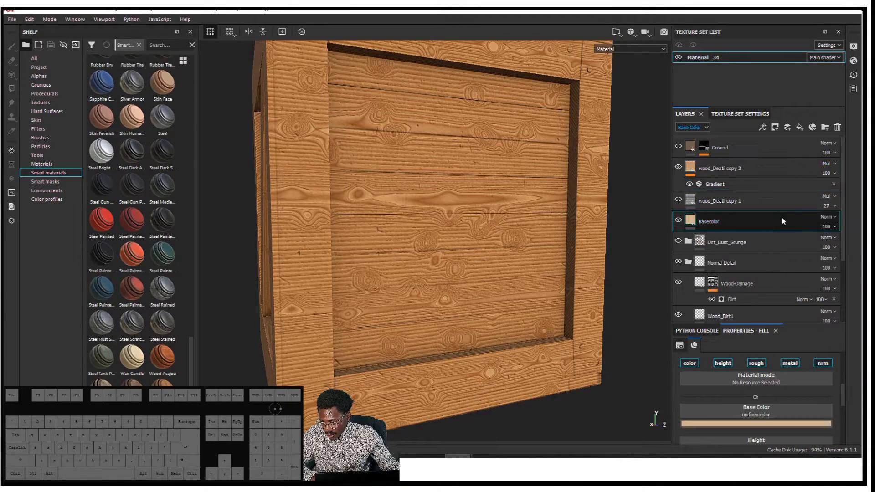
{"action": "left_click", "coordinate": [684, 201]}
{"action": "left_click_drag", "start_coordinate": [681, 201], "coordinate": [701, 173]}
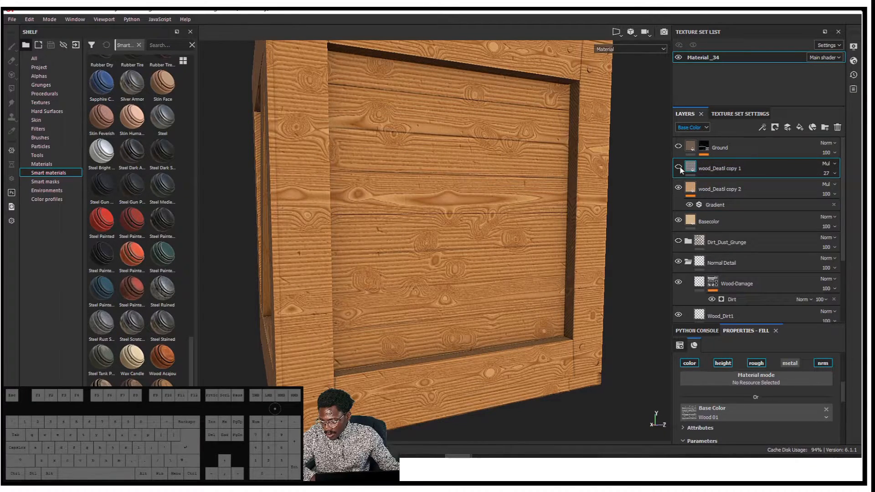
Step: Show the wood_Deatil copy 1 layer and change its blend mode to Disable
{"action": "left_click", "coordinate": [827, 163]}
{"action": "left_click", "coordinate": [820, 170]}
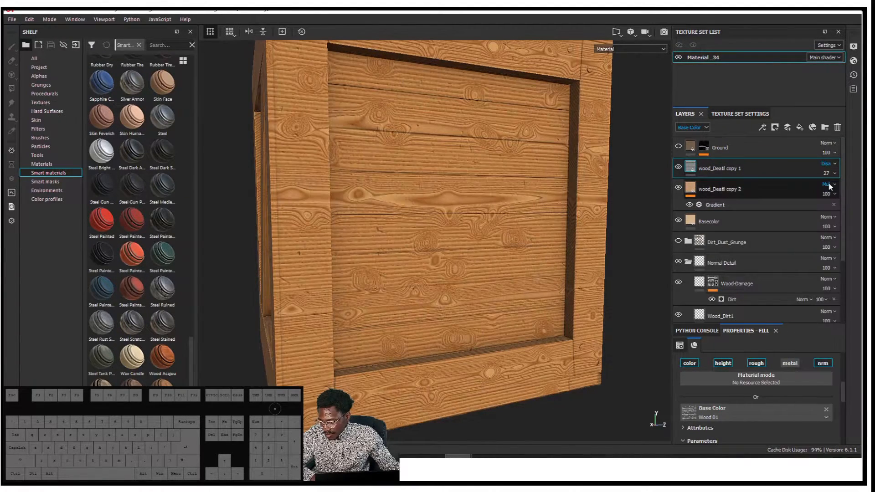
Step: Go through the blend modes for the wood_Deatil copy 1 layer and settle on Overlay
{"action": "key", "text": "Down"}
{"action": "key", "text": "Down"}
{"action": "key", "text": "Down"}
{"action": "key", "text": "Down"}
{"action": "key", "text": "Down"}
{"action": "key", "text": "Down"}
{"action": "key", "text": "Down"}
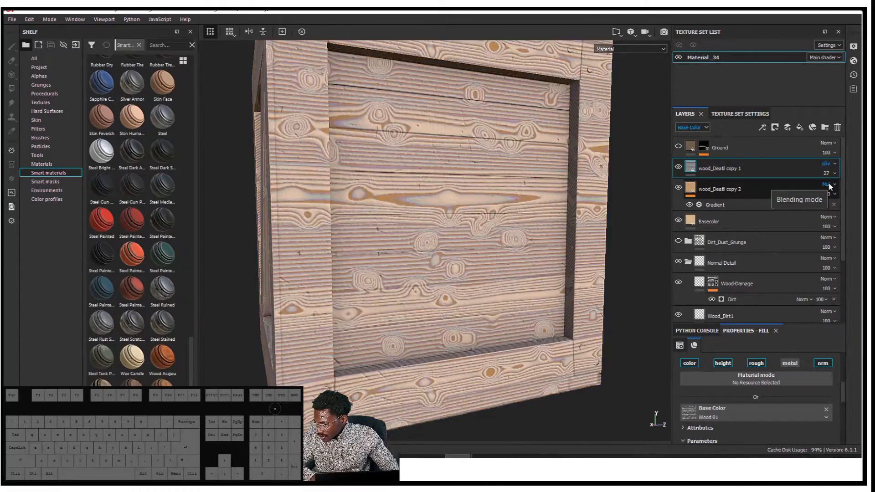
{"action": "key", "text": "Down"}
{"action": "key", "text": "Down"}
{"action": "key", "text": "Down"}
{"action": "key", "text": "Down"}
{"action": "key", "text": "Down"}
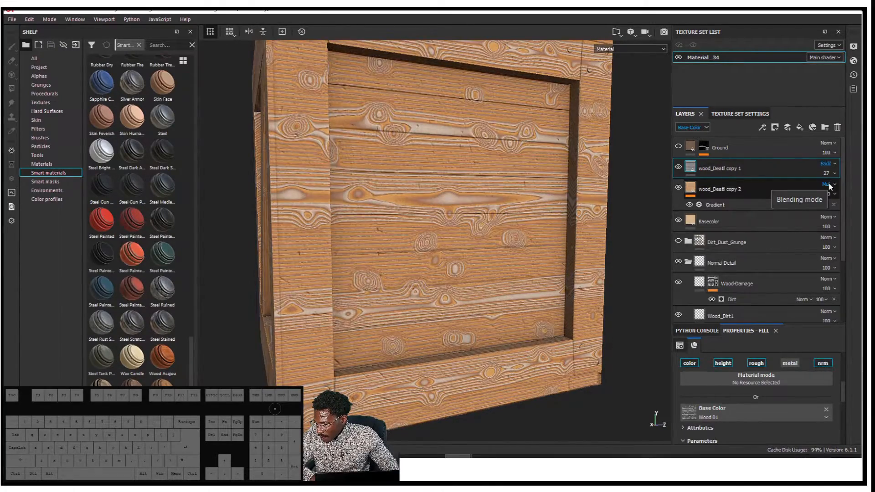
{"action": "key", "text": "Down"}
{"action": "key", "text": "Up"}
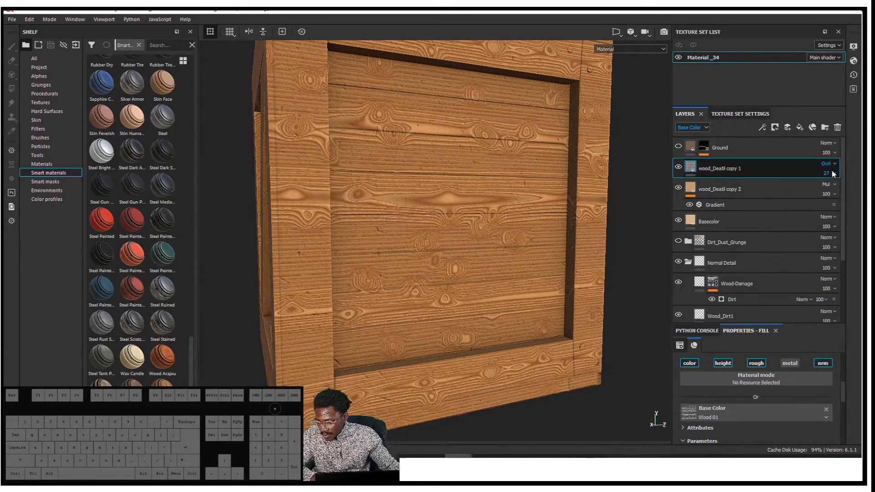
Step: Reduce the wood_Deatil copy 1 layer's opacity to 17, comparing the crate with the layer hidden and shown
{"action": "mouse_move", "coordinate": [830, 185]}
{"action": "left_mouse_down"}
{"action": "mouse_move", "coordinate": [853, 191]}
{"action": "mouse_move", "coordinate": [823, 199]}
{"action": "mouse_move", "coordinate": [830, 197]}
{"action": "left_mouse_up"}
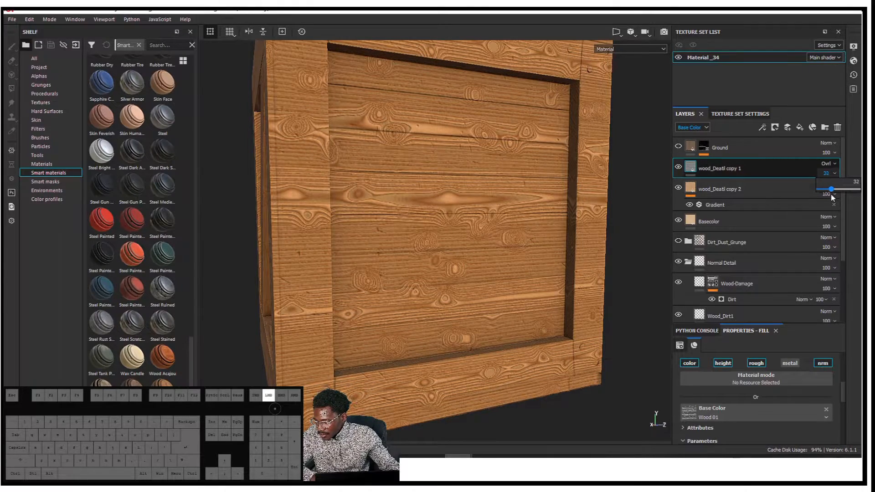
{"action": "left_click", "coordinate": [678, 167]}
{"action": "left_click", "coordinate": [678, 167]}
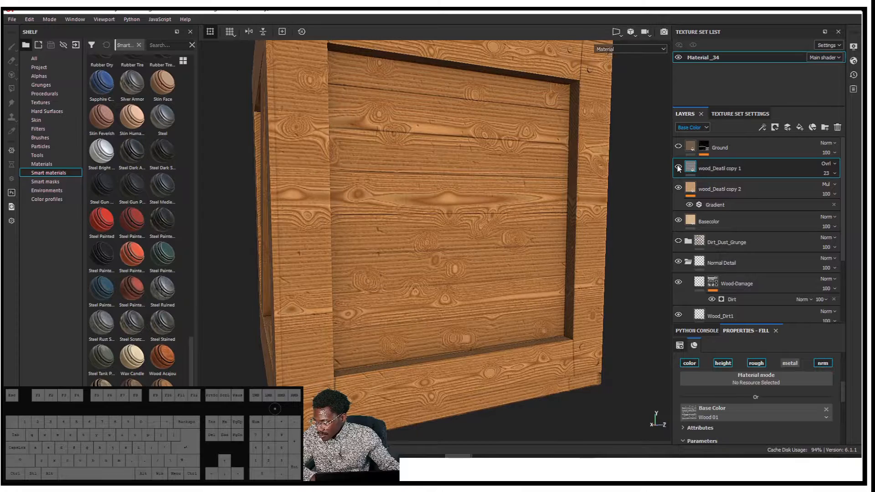
{"action": "left_click", "coordinate": [820, 195]}
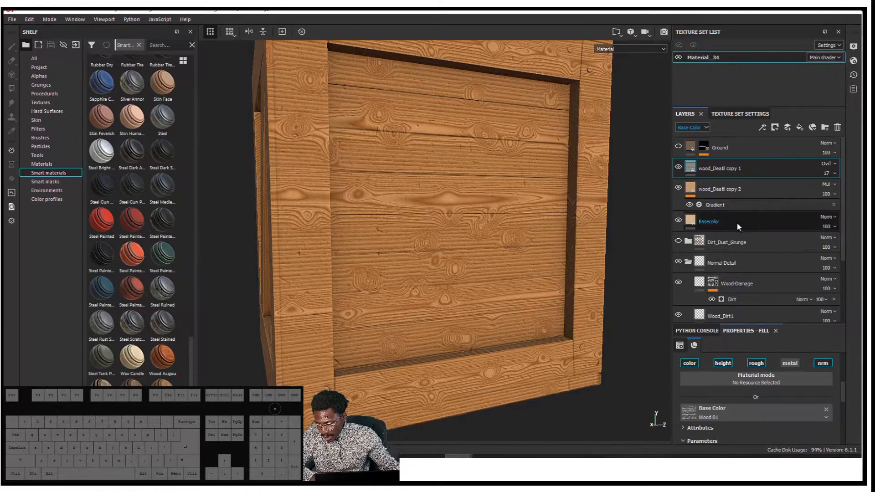
Step: Try adjusting the opacity of the wood_Deatil copy 2 layer, then return it to 100
{"action": "left_click", "coordinate": [835, 196]}
{"action": "left_click_drag", "start_coordinate": [836, 208], "coordinate": [859, 209]}
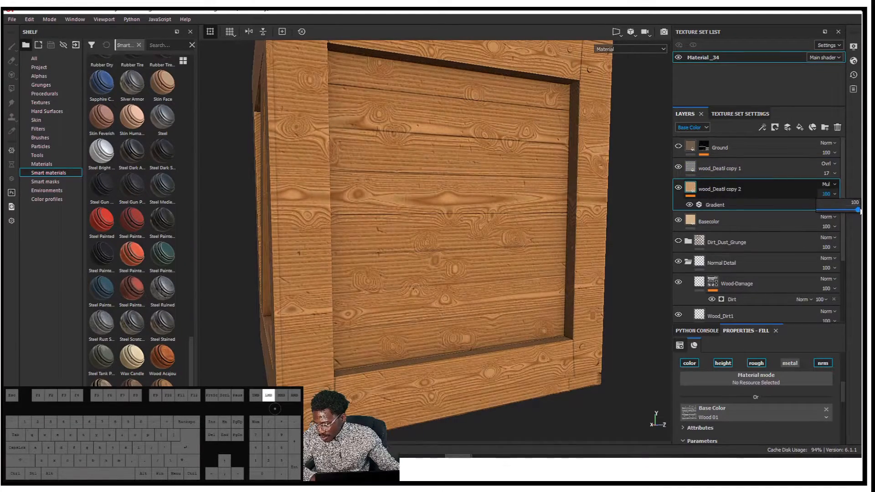
{"action": "left_click", "coordinate": [743, 168]}
Step: Inspect the wood grain on the crate's front and review the color settings of the wood_Deatil copy 2 layer's Gradient filter
{"action": "mouse_move", "coordinate": [445, 228]}
{"action": "right_mouse_down", "text": "shift"}
{"action": "mouse_move", "coordinate": [472, 213]}
{"action": "mouse_move", "coordinate": [513, 210]}
{"action": "mouse_move", "coordinate": [501, 213]}
{"action": "right_mouse_up", "text": "shift"}
{"action": "scroll", "coordinate": [501, 210], "scroll_direction": "down", "scroll_amount": 6}
{"action": "left_click_drag", "start_coordinate": [488, 195], "coordinate": [466, 201], "text": "alt"}
{"action": "middle_click_drag", "start_coordinate": [466, 201], "coordinate": [517, 197], "text": "alt"}
{"action": "scroll", "coordinate": [521, 177], "scroll_direction": "up", "scroll_amount": 4}
{"action": "left_click_drag", "start_coordinate": [522, 177], "coordinate": [577, 199], "text": "alt"}
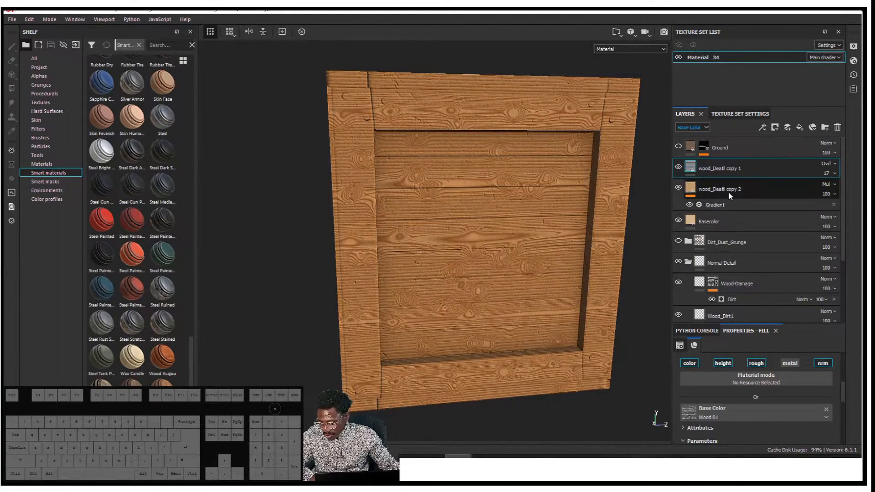
{"action": "left_click", "coordinate": [727, 205]}
{"action": "scroll", "coordinate": [809, 397], "scroll_direction": "down", "scroll_amount": 2}
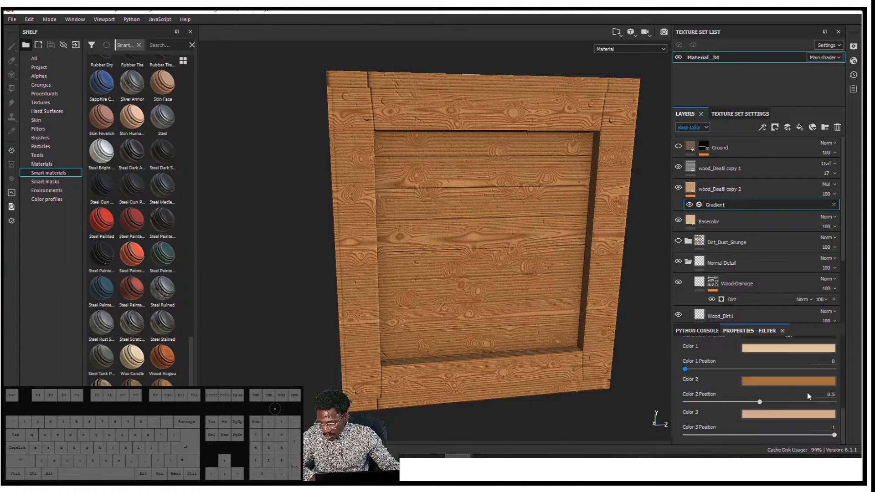
{"action": "scroll", "coordinate": [778, 373], "scroll_direction": "up", "scroll_amount": 2}
Step: Change the wood_Deatil copy 2 layer's blend mode to Normal and check the crate from several angles
{"action": "left_click", "coordinate": [807, 189]}
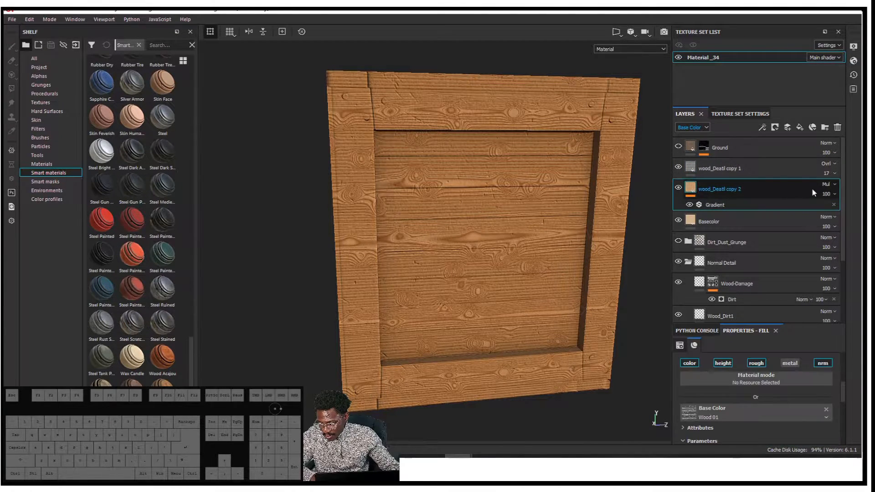
{"action": "left_click", "coordinate": [836, 185]}
{"action": "left_click", "coordinate": [807, 193]}
{"action": "left_click_drag", "start_coordinate": [479, 201], "coordinate": [548, 197], "text": "alt"}
{"action": "right_click_drag", "start_coordinate": [548, 198], "coordinate": [534, 198], "text": "shift"}
{"action": "left_click_drag", "start_coordinate": [534, 199], "coordinate": [525, 183], "text": "alt"}
{"action": "mouse_move", "coordinate": [549, 201]}
{"action": "right_mouse_down", "text": "shift"}
{"action": "mouse_move", "coordinate": [538, 201]}
{"action": "mouse_move", "coordinate": [550, 198]}
{"action": "right_mouse_up", "text": "shift"}
{"action": "left_click_drag", "start_coordinate": [567, 197], "coordinate": [506, 206], "text": "alt"}
Step: Move the Basecolor layer above wood_Deatil copy 2 and lower its opacity to 14
{"action": "left_click", "coordinate": [704, 222]}
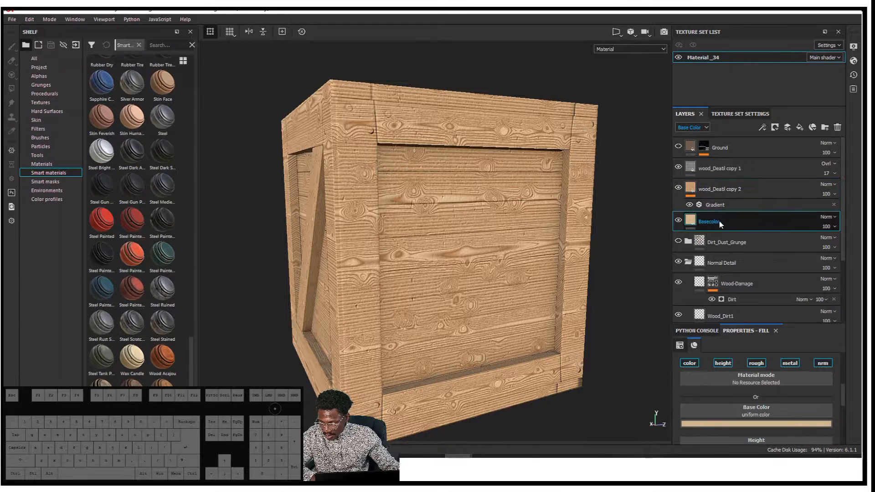
{"action": "left_click_drag", "start_coordinate": [766, 220], "coordinate": [771, 185]}
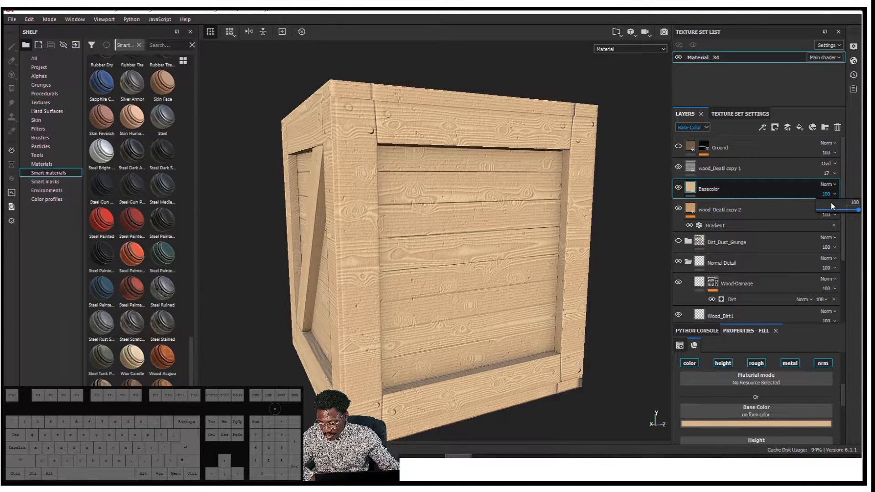
{"action": "left_click_drag", "start_coordinate": [859, 209], "coordinate": [826, 217]}
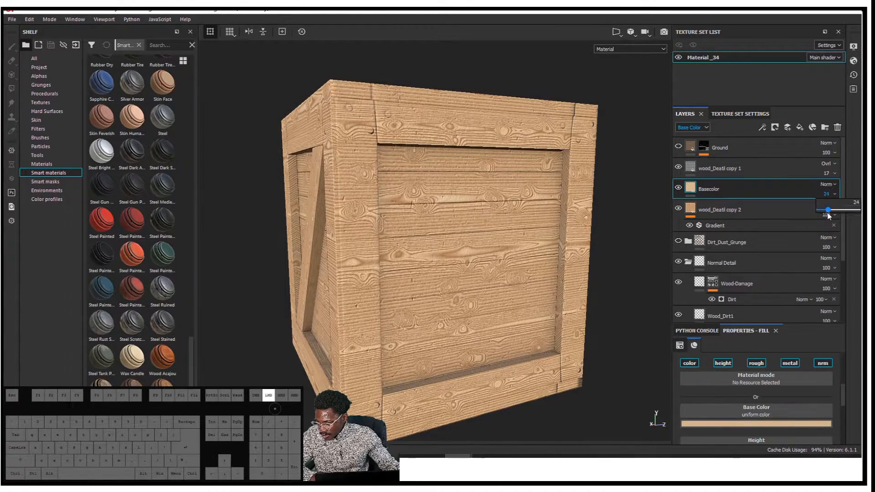
{"action": "left_click_drag", "start_coordinate": [449, 221], "coordinate": [486, 223], "text": "alt"}
{"action": "right_click_drag", "start_coordinate": [485, 224], "coordinate": [526, 227], "text": "shift"}
{"action": "left_click_drag", "start_coordinate": [471, 236], "coordinate": [433, 222], "text": "alt"}
{"action": "middle_click_drag", "start_coordinate": [433, 222], "coordinate": [436, 181], "text": "alt"}
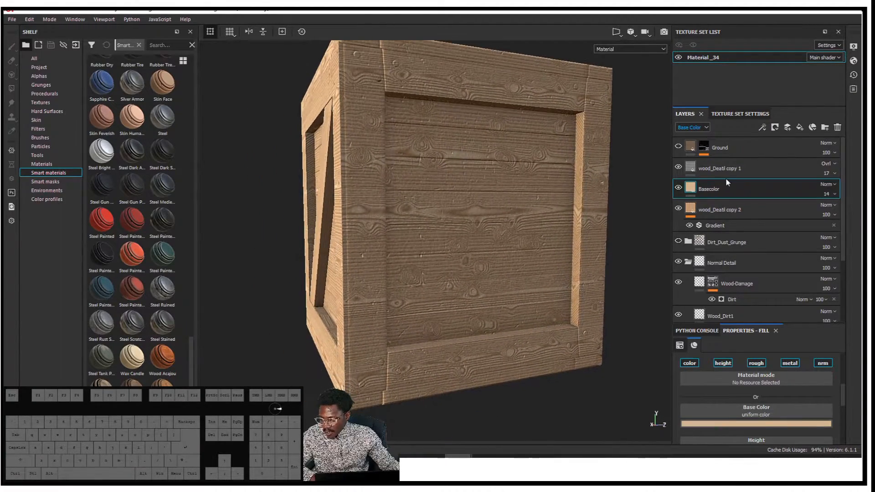
Step: Group the wood_Deatil copy 1, Basecolor and wood_Deatil copy 2 layers in a new folder named color
{"action": "left_click", "coordinate": [734, 210], "text": "ctrl"}
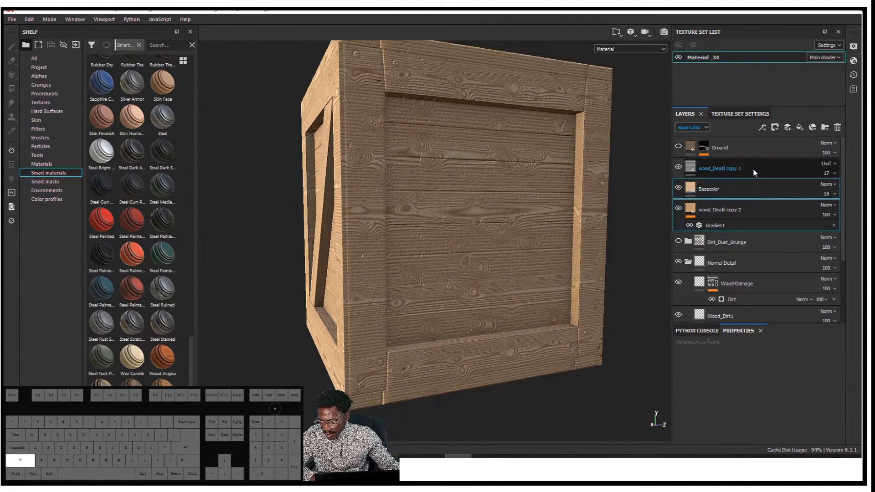
{"action": "left_click", "coordinate": [732, 169], "text": "ctrl"}
{"action": "left_click", "coordinate": [756, 171]}
{"action": "left_click", "coordinate": [748, 209], "text": "shift"}
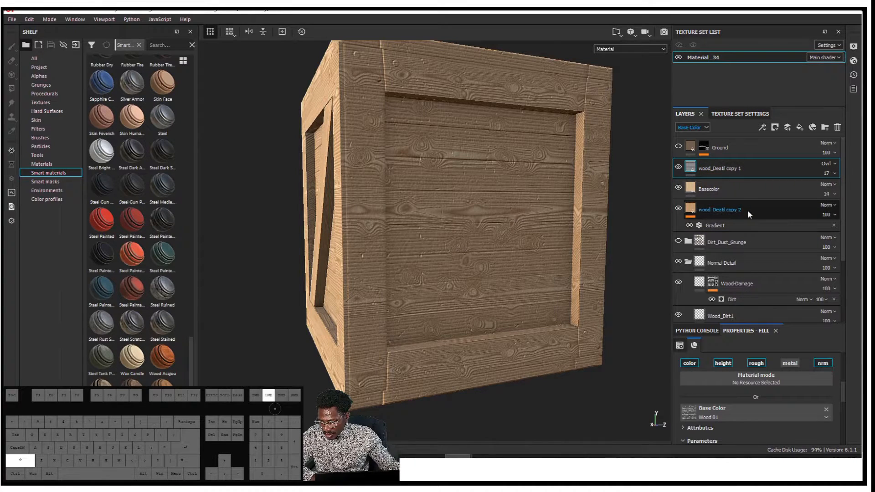
{"action": "left_click", "coordinate": [825, 127]}
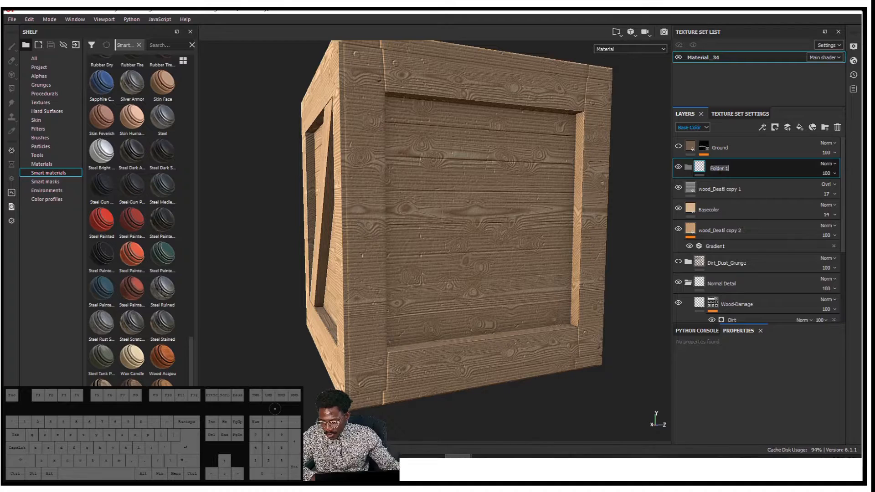
{"action": "key", "text": "Return"}
{"action": "left_click", "coordinate": [725, 230]}
{"action": "left_click", "coordinate": [728, 191], "text": "shift"}
{"action": "left_click_drag", "start_coordinate": [729, 190], "coordinate": [677, 171]}
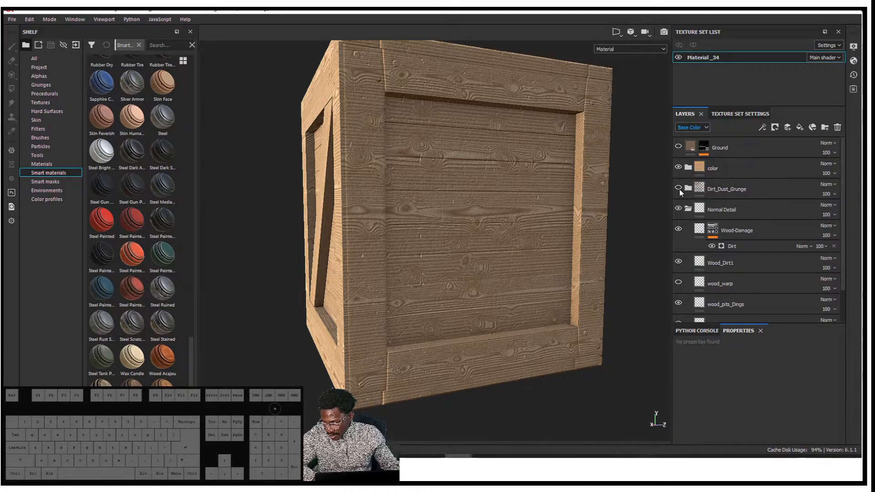
Step: Show the Dirt_Dust_Grunge folder, collapse Normal Detail, and place the color folder between the two
{"action": "left_click", "coordinate": [689, 208]}
{"action": "left_click_drag", "start_coordinate": [711, 169], "coordinate": [718, 204]}
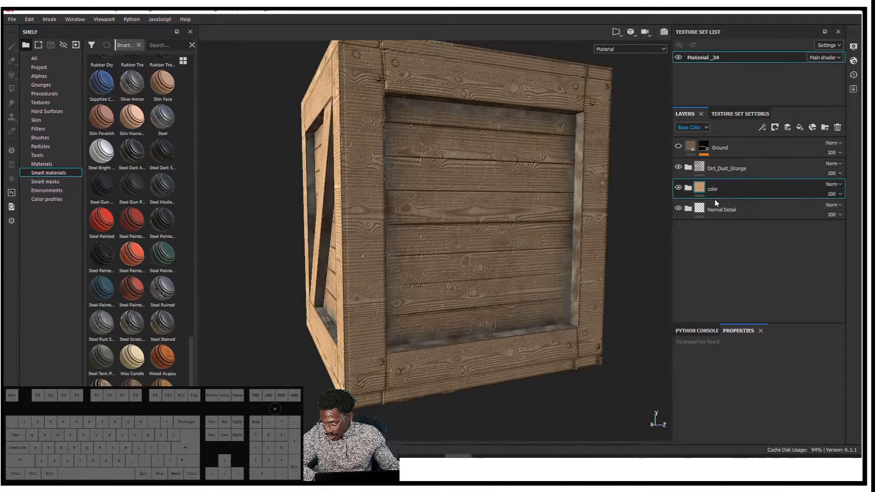
{"action": "left_click_drag", "start_coordinate": [452, 211], "coordinate": [449, 160], "text": "alt"}
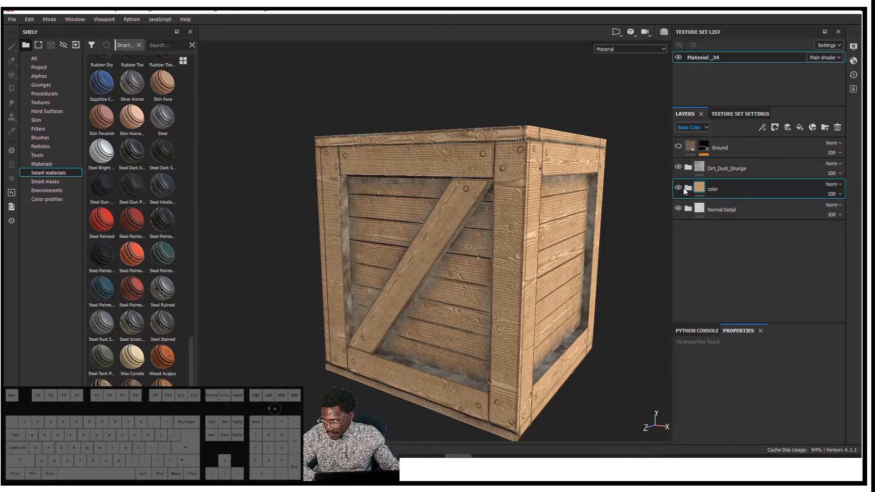
Step: Change the base color of the Dust layer in the Dirt_Dust_Grunge folder to a darker greyish brown
{"action": "left_click", "coordinate": [689, 189]}
{"action": "left_click", "coordinate": [688, 189]}
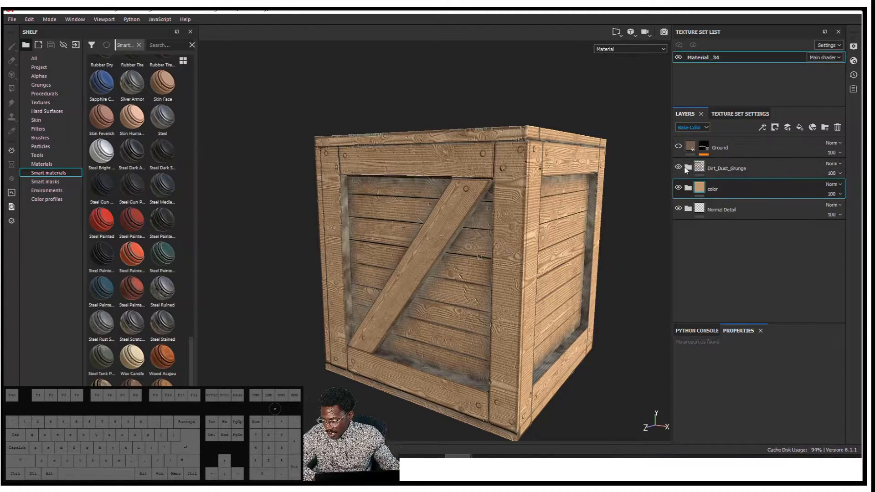
{"action": "left_click", "coordinate": [688, 168]}
{"action": "left_click_drag", "start_coordinate": [579, 194], "coordinate": [538, 192], "text": "alt"}
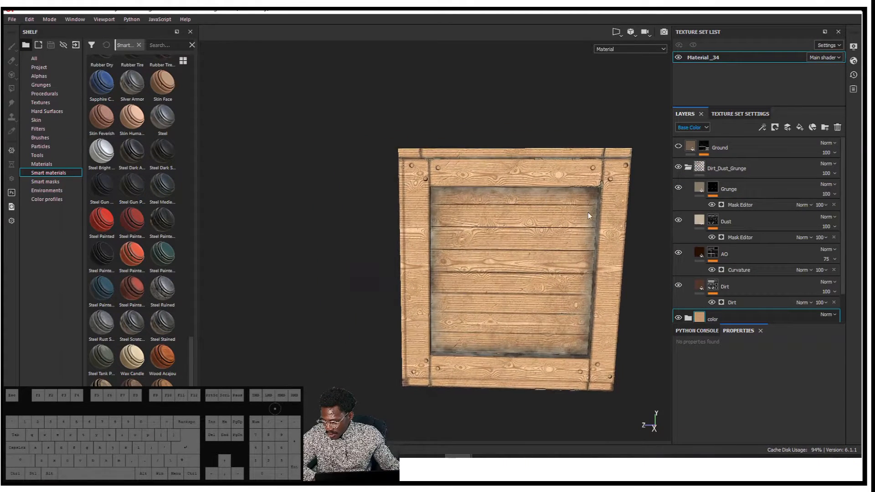
{"action": "left_click", "coordinate": [699, 221]}
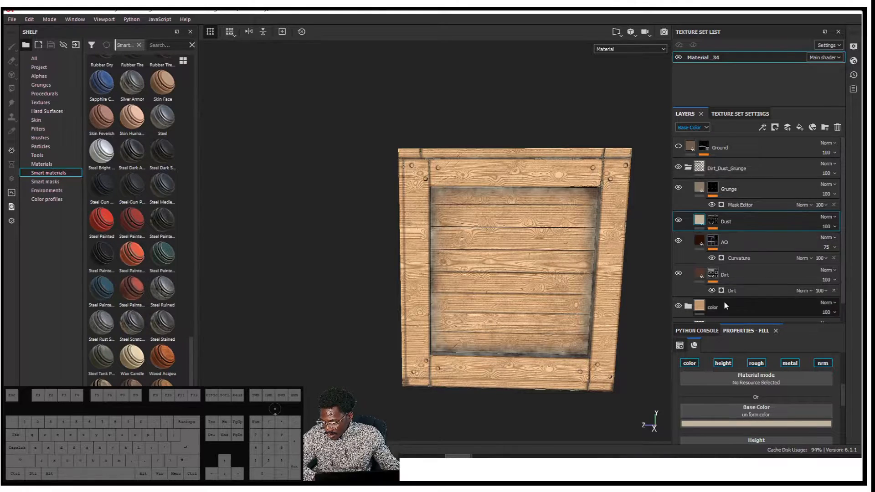
{"action": "scroll", "coordinate": [725, 302], "scroll_direction": "down", "scroll_amount": 1}
{"action": "left_click", "coordinate": [756, 426]}
{"action": "mouse_move", "coordinate": [763, 379]}
{"action": "left_mouse_down"}
{"action": "mouse_move", "coordinate": [788, 351]}
{"action": "mouse_move", "coordinate": [764, 338]}
{"action": "mouse_move", "coordinate": [748, 374]}
{"action": "mouse_move", "coordinate": [753, 357]}
{"action": "left_mouse_up"}
{"action": "mouse_move", "coordinate": [520, 315]}
{"action": "left_mouse_down", "text": "alt"}
{"action": "mouse_move", "coordinate": [479, 272]}
{"action": "mouse_move", "coordinate": [508, 286]}
{"action": "mouse_move", "coordinate": [511, 262]}
{"action": "mouse_move", "coordinate": [563, 233]}
{"action": "mouse_move", "coordinate": [610, 238]}
{"action": "mouse_move", "coordinate": [555, 238]}
{"action": "mouse_move", "coordinate": [565, 237]}
{"action": "left_mouse_up", "text": "alt"}
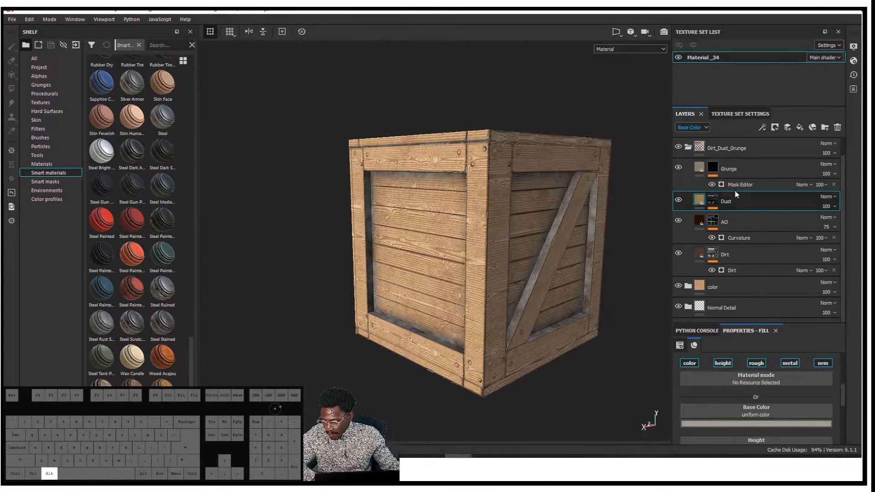
Step: Collapse the Dirt_Dust_Grunge folder and compare the crate with the folder hidden and shown
{"action": "scroll", "coordinate": [684, 191], "scroll_direction": "up", "scroll_amount": 1}
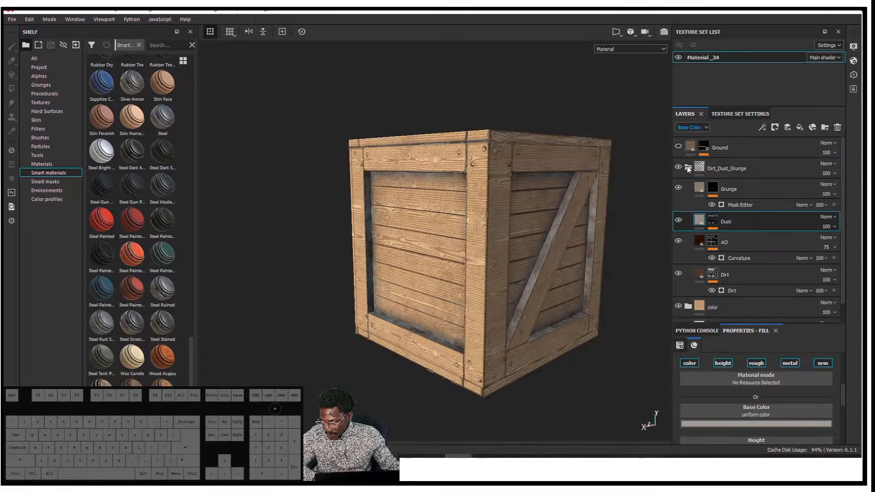
{"action": "left_click", "coordinate": [688, 168]}
{"action": "left_click", "coordinate": [678, 168]}
{"action": "left_click", "coordinate": [679, 169]}
{"action": "left_click_drag", "start_coordinate": [529, 235], "coordinate": [555, 245], "text": "alt"}
{"action": "right_click_drag", "start_coordinate": [520, 238], "coordinate": [540, 236], "text": "shift"}
{"action": "left_click_drag", "start_coordinate": [541, 236], "coordinate": [619, 244], "text": "alt"}
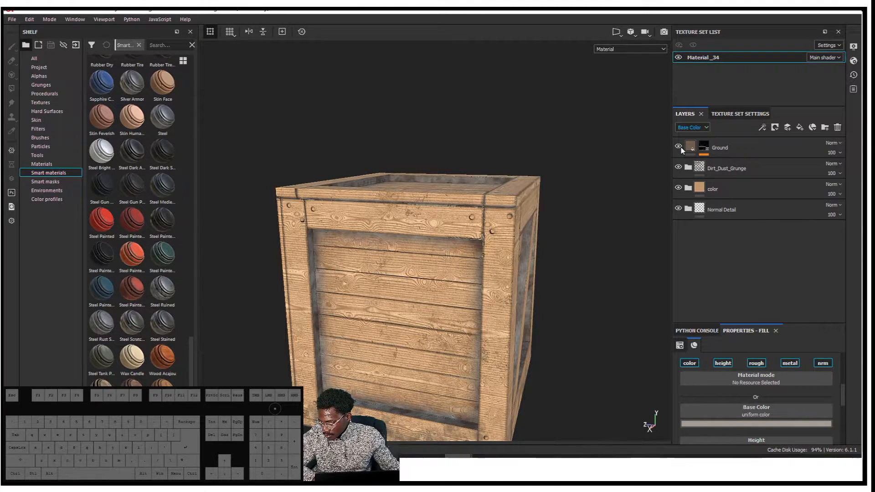
Step: Make the Ground layer visible and check its effect on the crate's other sides
{"action": "left_click_drag", "start_coordinate": [574, 206], "coordinate": [365, 211], "text": "alt"}
{"action": "left_click", "coordinate": [704, 146]}
{"action": "left_click", "coordinate": [678, 146]}
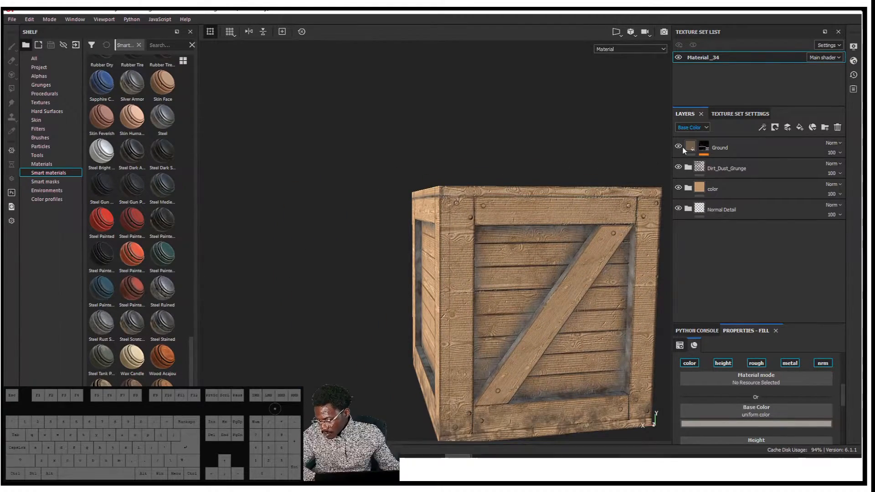
Step: Remove the Grunge Map 31 Bitmap and Mask Editor effects from the Ground layer's mask and rename the layer Grunge
{"action": "left_click", "coordinate": [704, 147]}
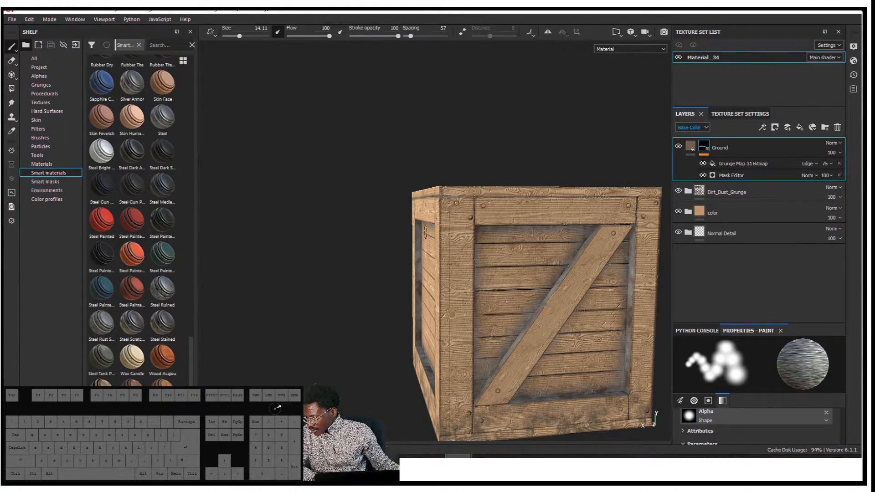
{"action": "left_click", "coordinate": [789, 165]}
{"action": "left_click", "coordinate": [766, 175]}
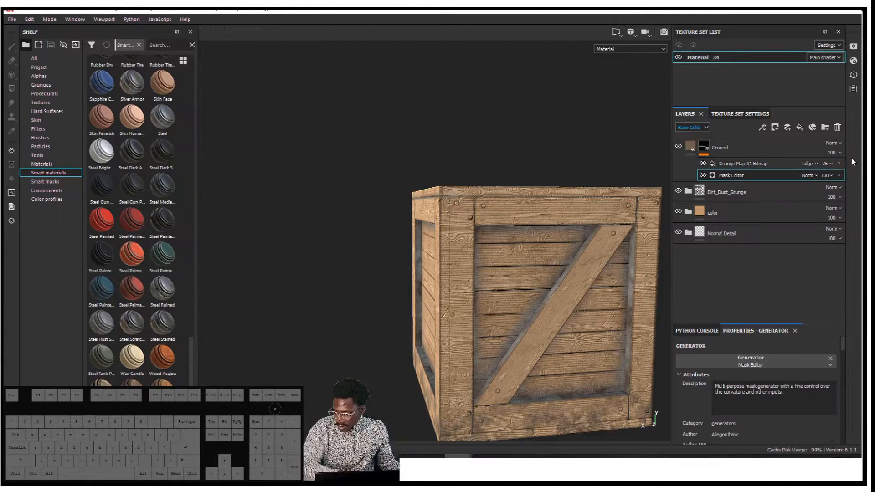
{"action": "left_click", "coordinate": [839, 163]}
{"action": "left_click", "coordinate": [840, 163]}
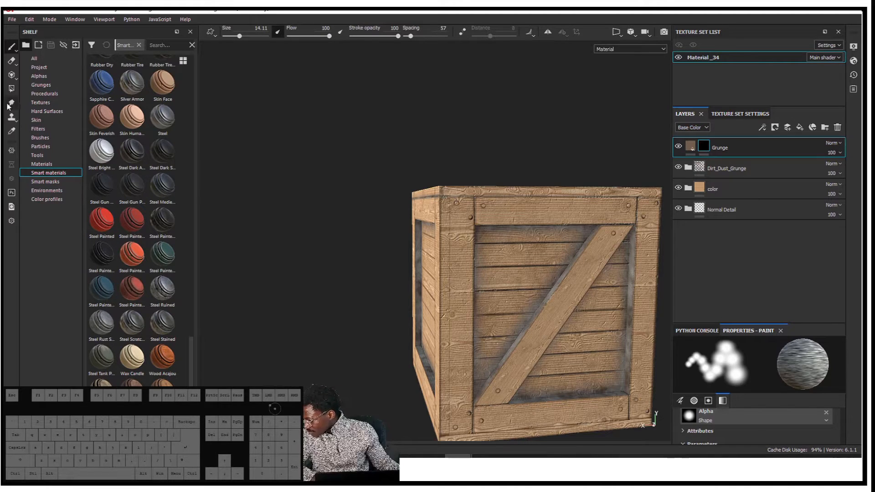
Step: Apply the Dirt Splashes smart mask to the top Grunge layer and inspect the stains on the crate
{"action": "left_click", "coordinate": [45, 182]}
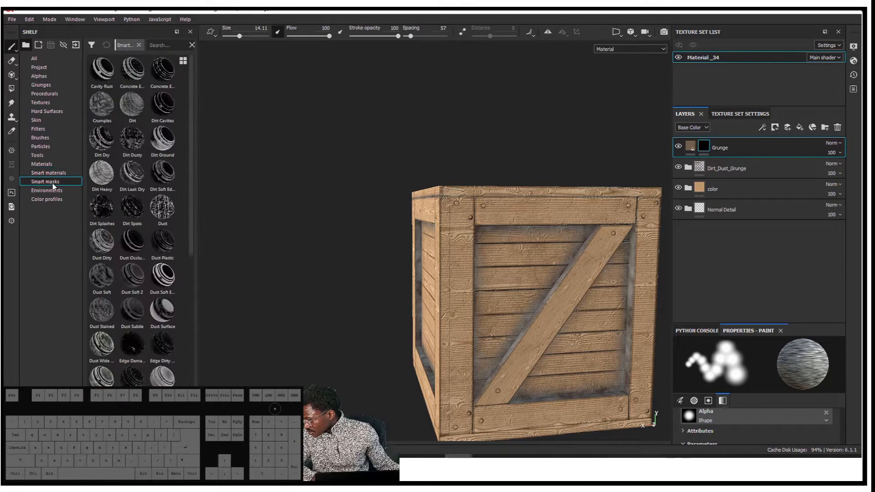
{"action": "scroll", "coordinate": [149, 183], "scroll_direction": "down", "scroll_amount": 8}
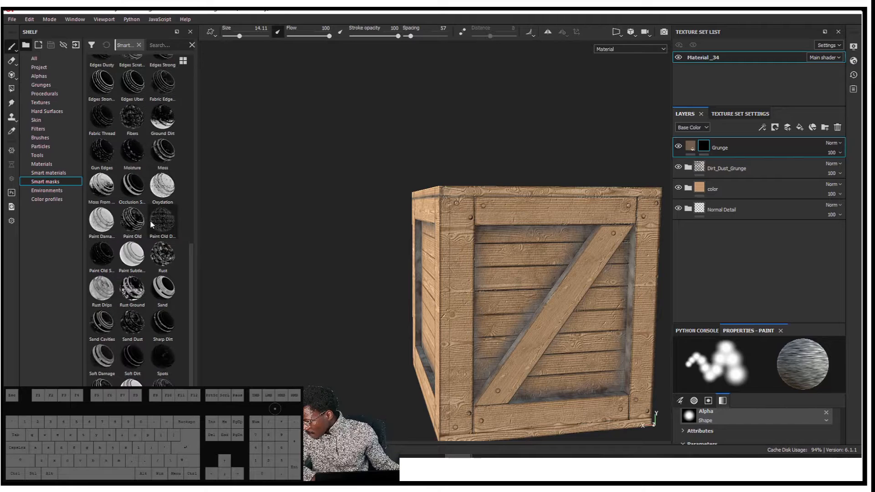
{"action": "scroll", "coordinate": [147, 250], "scroll_direction": "up", "scroll_amount": 5}
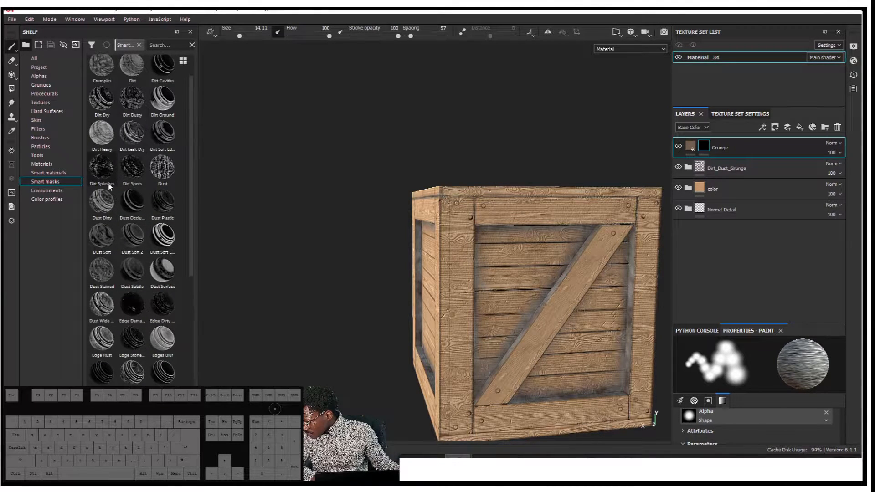
{"action": "left_click_drag", "start_coordinate": [96, 167], "coordinate": [313, 169]}
{"action": "left_click_drag", "start_coordinate": [93, 177], "coordinate": [141, 175]}
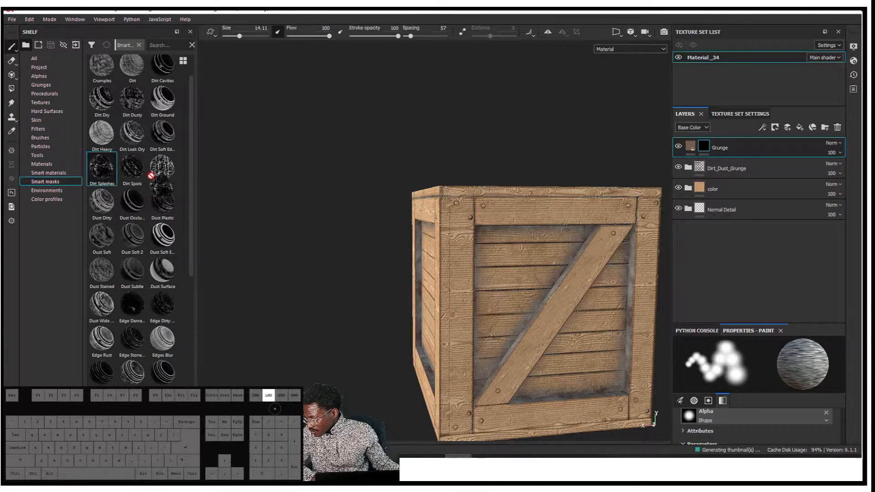
{"action": "left_click_drag", "start_coordinate": [662, 169], "coordinate": [704, 145]}
{"action": "left_click_drag", "start_coordinate": [529, 273], "coordinate": [664, 244], "text": "alt"}
{"action": "middle_click_drag", "start_coordinate": [487, 246], "coordinate": [567, 226], "text": "alt"}
{"action": "scroll", "coordinate": [423, 185], "scroll_direction": "up", "scroll_amount": 3}
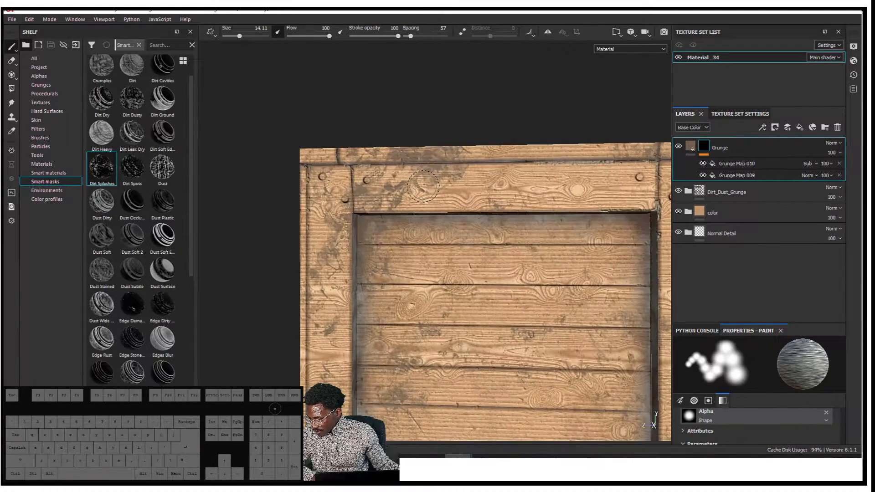
Step: Undo the Dirt Splashes mask, apply the Dirt Spots smart mask to the top Grunge layer instead and inspect the crate
{"action": "key", "text": "ctrl+z"}
{"action": "left_click_drag", "start_coordinate": [506, 172], "coordinate": [701, 146]}
{"action": "left_click_drag", "start_coordinate": [477, 242], "coordinate": [435, 161], "text": "alt"}
{"action": "scroll", "coordinate": [486, 242], "scroll_direction": "down", "scroll_amount": 3}
{"action": "middle_click_drag", "start_coordinate": [484, 216], "coordinate": [484, 157], "text": "alt"}
{"action": "right_click_drag", "start_coordinate": [484, 160], "coordinate": [574, 168], "text": "shift"}
{"action": "left_click_drag", "start_coordinate": [553, 171], "coordinate": [561, 152], "text": "alt"}
{"action": "middle_click_drag", "start_coordinate": [561, 153], "coordinate": [502, 136], "text": "alt"}
{"action": "left_click_drag", "start_coordinate": [502, 136], "coordinate": [505, 136], "text": "alt"}
{"action": "scroll", "coordinate": [505, 136], "scroll_direction": "down", "scroll_amount": 3}
{"action": "scroll", "coordinate": [505, 136], "scroll_direction": "down", "scroll_amount": 1}
{"action": "middle_click_drag", "start_coordinate": [505, 137], "coordinate": [495, 158], "text": "alt"}
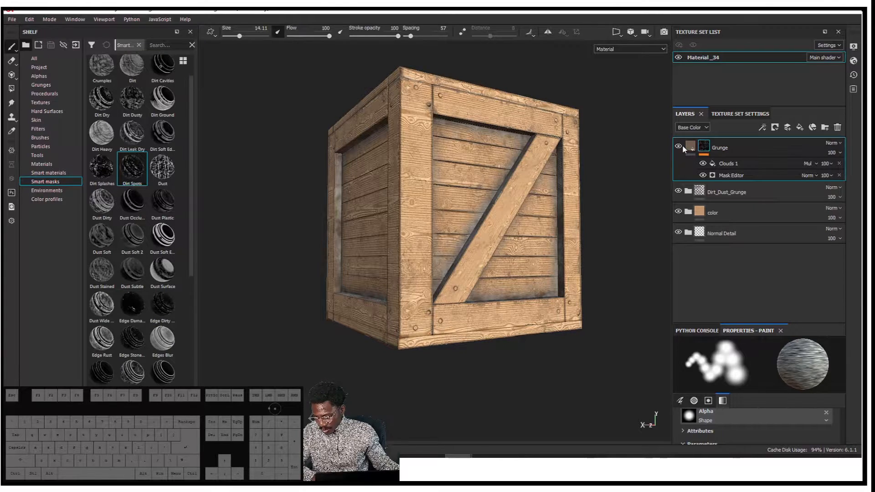
Step: Move the top Grunge layer into the bottom of the Dirt_Dust_Grunge folder, check the crate's sides and collapse the folder
{"action": "left_click_drag", "start_coordinate": [691, 150], "coordinate": [708, 197]}
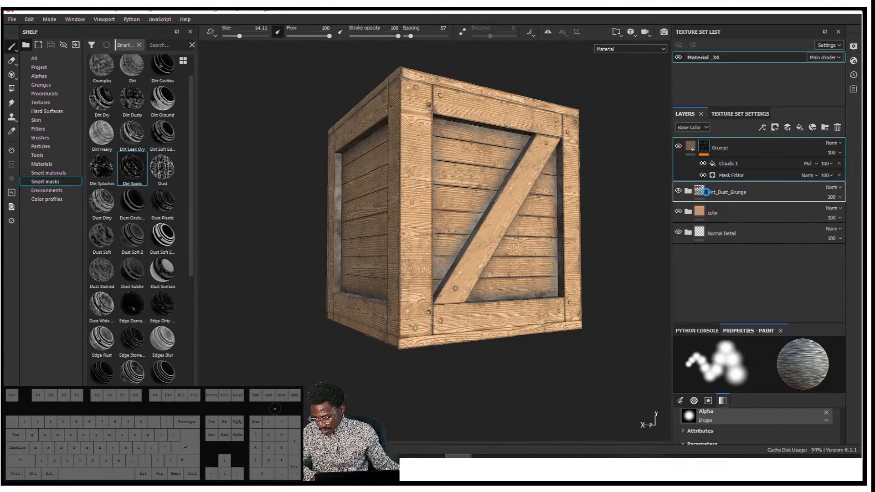
{"action": "left_click_drag", "start_coordinate": [655, 202], "coordinate": [511, 205], "text": "alt"}
{"action": "right_click_drag", "start_coordinate": [511, 206], "coordinate": [511, 203], "text": "shift"}
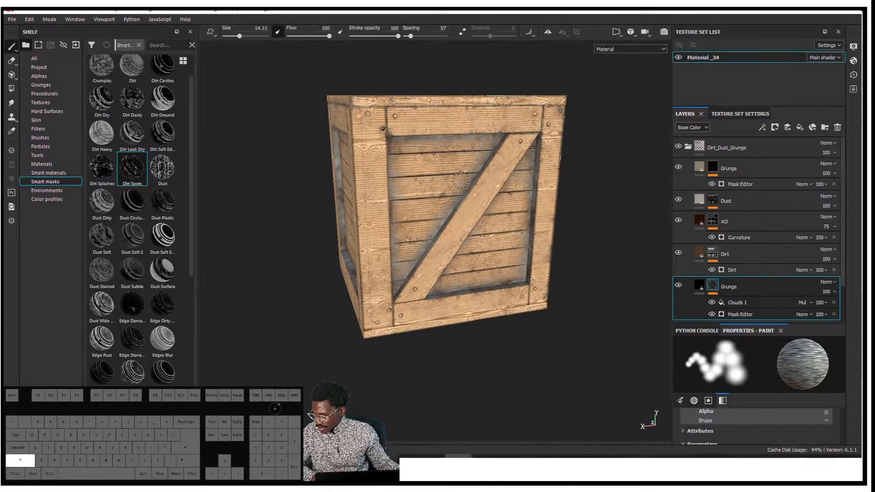
{"action": "left_click_drag", "start_coordinate": [465, 122], "coordinate": [534, 171], "text": "alt"}
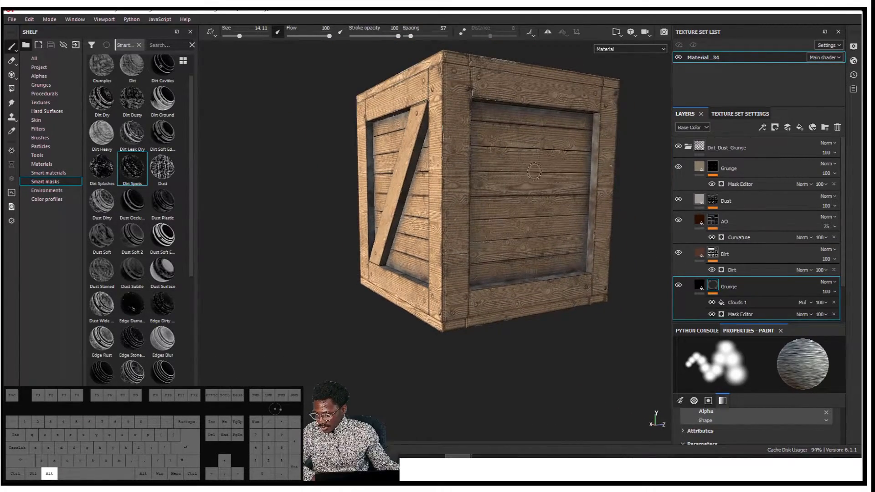
{"action": "left_click", "coordinate": [687, 148]}
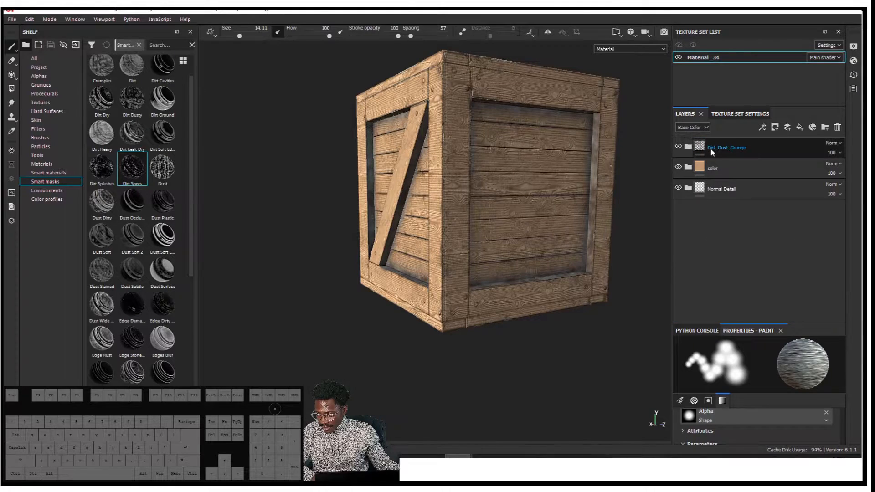
Step: Create a new folder above all the others and name it Wood_Crate_Mat
{"action": "left_click", "coordinate": [825, 128]}
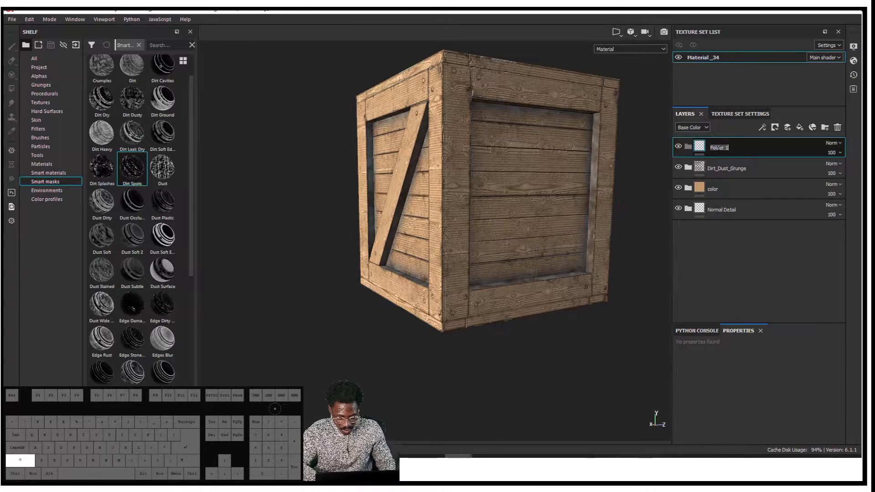
{"action": "type", "text": "Woo"}
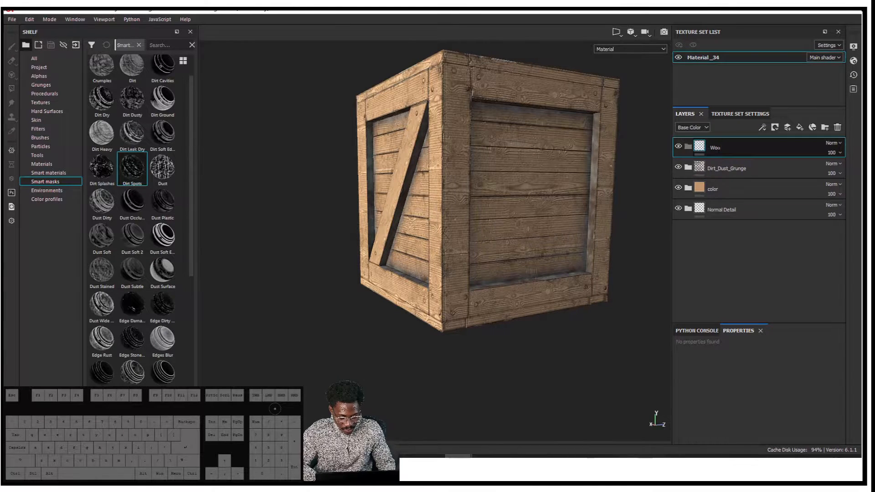
{"action": "type", "text": "d"}
{"action": "key", "text": "Return"}
{"action": "type", "text": "_Crate_"}
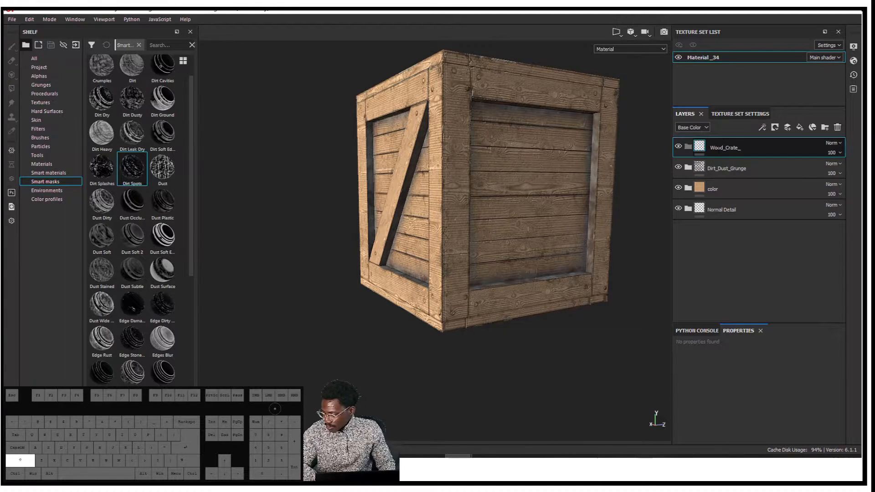
{"action": "type", "text": "MA"}
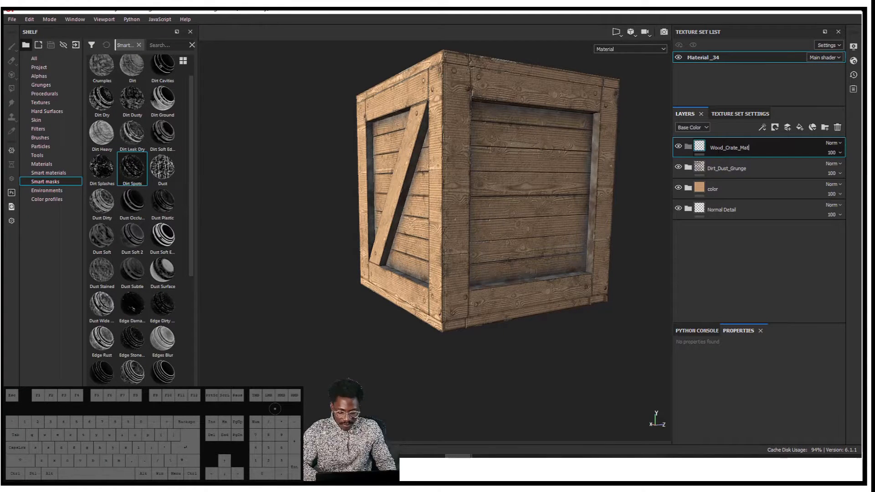
{"action": "key", "text": "Return"}
Step: Move the Dirt_Dust_Grunge, color and Normal Detail folders into Wood_Crate_Mat and collapse it
{"action": "left_click", "coordinate": [740, 208]}
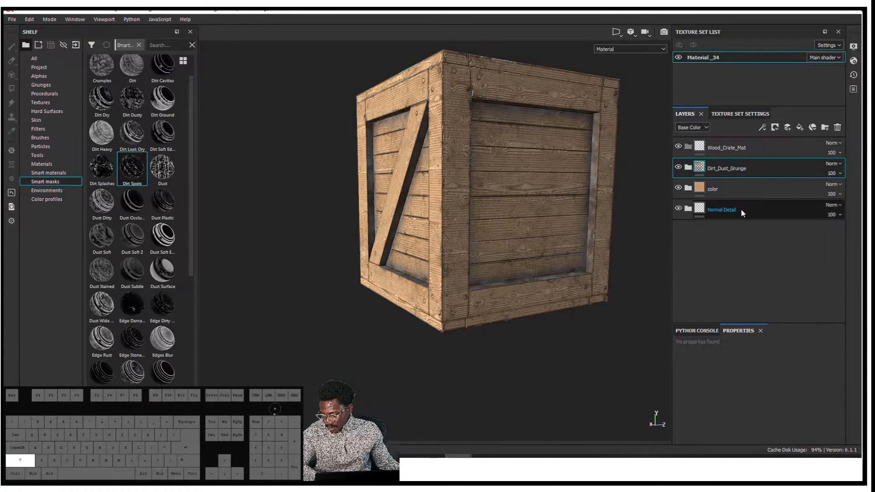
{"action": "left_click", "coordinate": [738, 177], "text": "shift"}
{"action": "left_click", "coordinate": [731, 147], "text": "shift"}
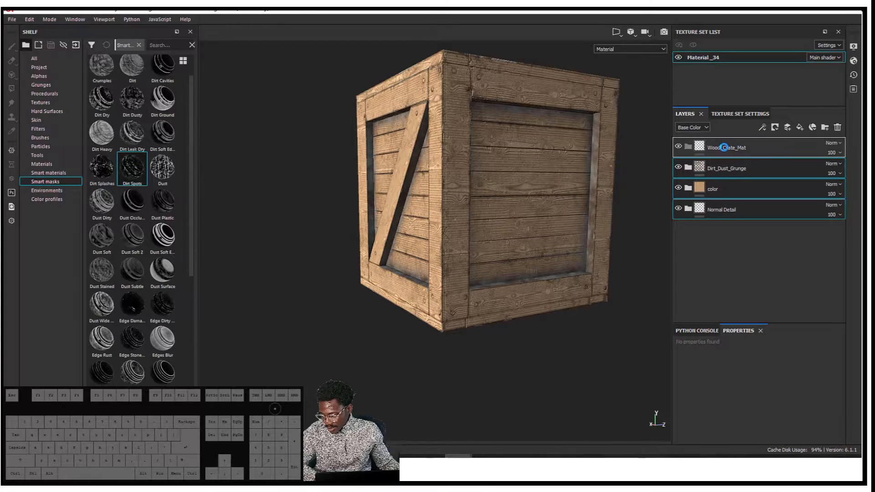
{"action": "left_click_drag", "start_coordinate": [716, 161], "coordinate": [718, 148]}
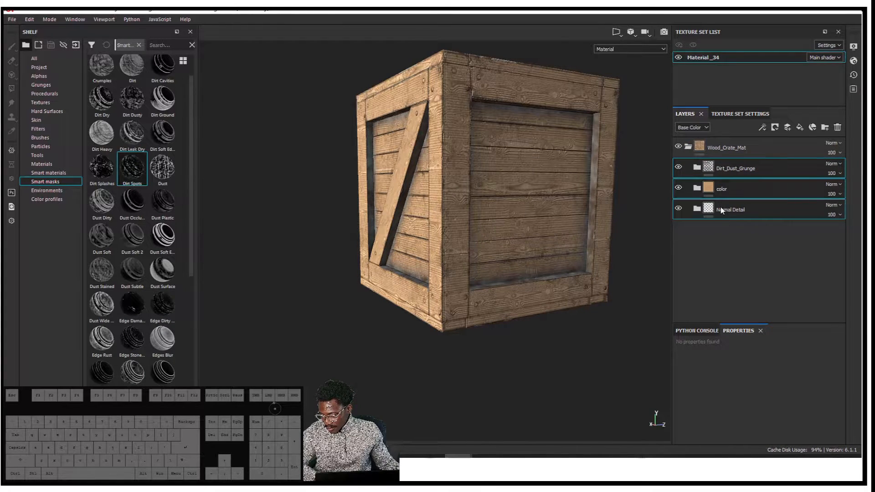
{"action": "left_click", "coordinate": [689, 147]}
Step: Create a smart material from the Wood_Crate_Mat folder, locate it in the library and delete the original folder from the layer stack
{"action": "right_click", "coordinate": [739, 149]}
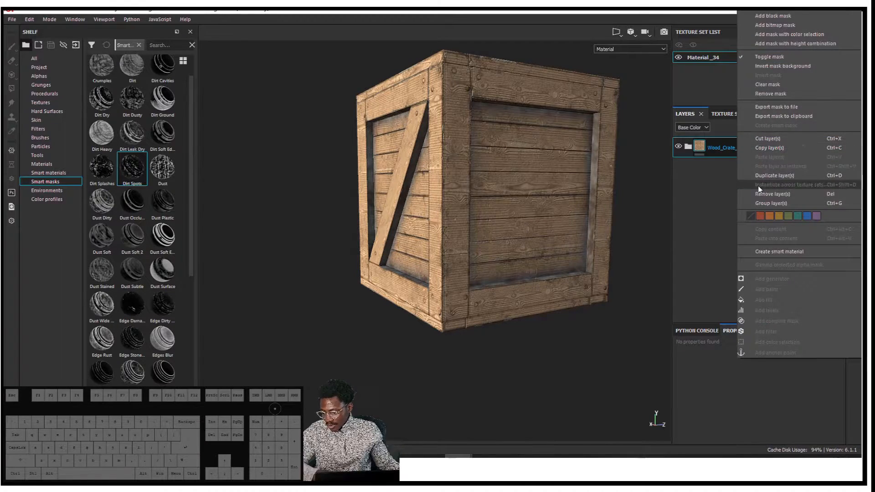
{"action": "left_click", "coordinate": [790, 252]}
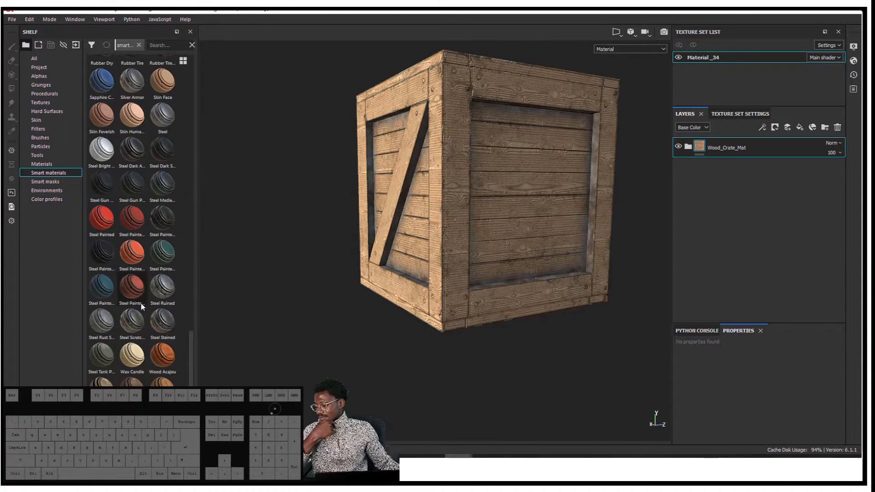
{"action": "scroll", "coordinate": [146, 301], "scroll_direction": "down", "scroll_amount": 1}
{"action": "scroll", "coordinate": [146, 315], "scroll_direction": "up", "scroll_amount": 3}
{"action": "scroll", "coordinate": [205, 303], "scroll_direction": "up", "scroll_amount": 1}
{"action": "scroll", "coordinate": [163, 319], "scroll_direction": "down", "scroll_amount": 3}
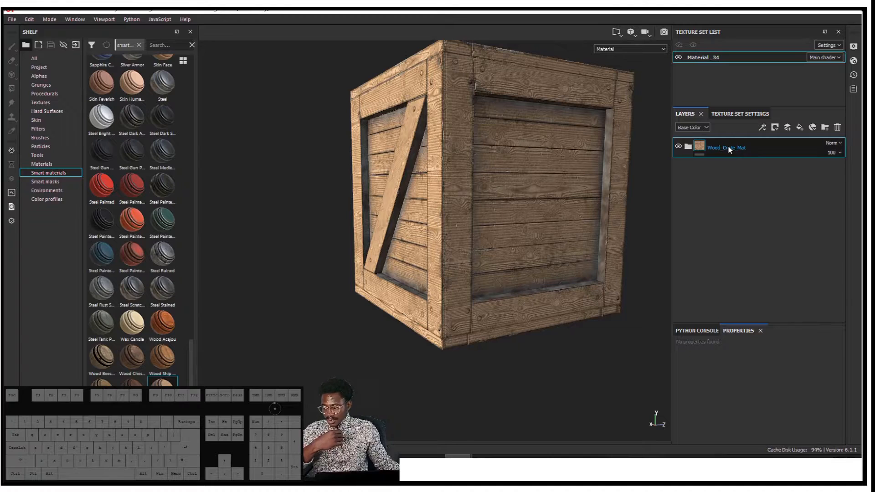
{"action": "key", "text": "Delete"}
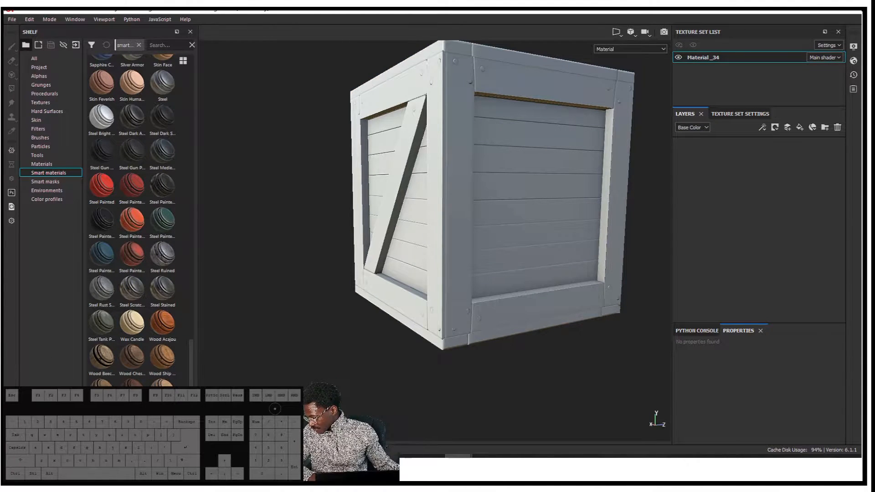
Step: Try the saved Wood_Crate_Mat smart material on the whole crate, look at another side and undo it
{"action": "left_click_drag", "start_coordinate": [163, 388], "coordinate": [715, 165]}
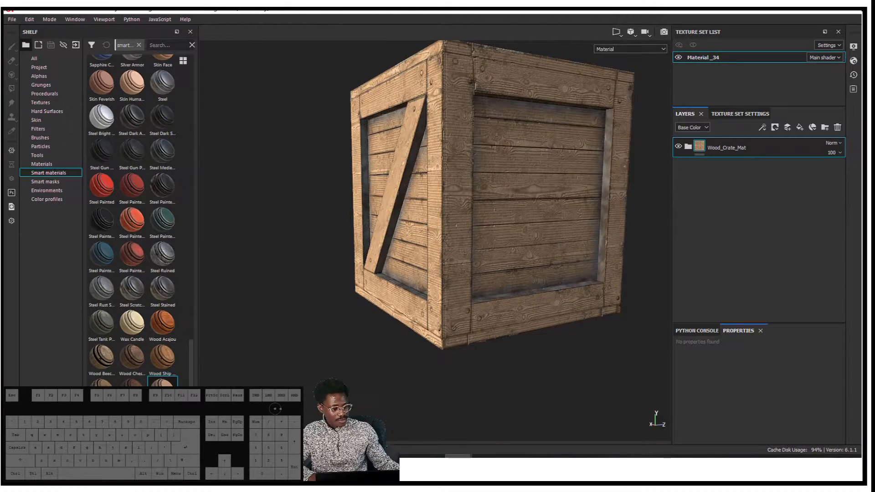
{"action": "left_click_drag", "start_coordinate": [442, 191], "coordinate": [504, 199], "text": "alt"}
{"action": "middle_click_drag", "start_coordinate": [504, 199], "coordinate": [512, 223], "text": "alt"}
{"action": "key", "text": "ctrl+z"}
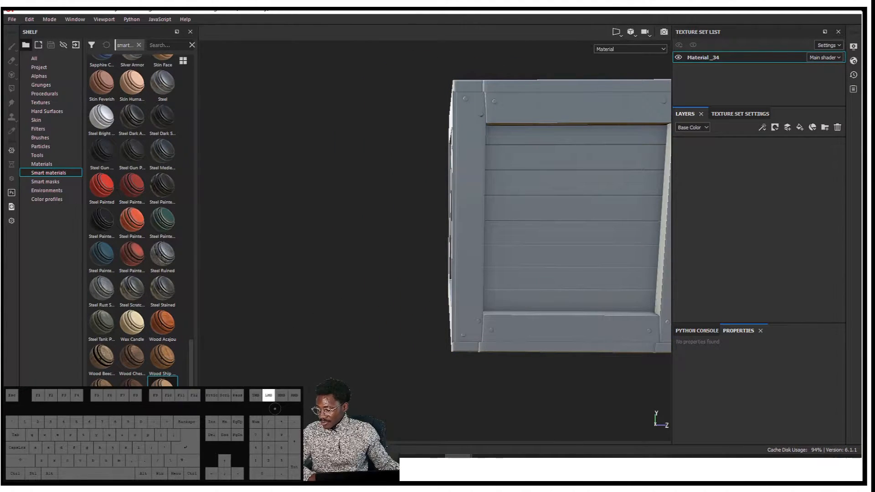
Step: Apply the Wood_Crate_Mat smart material to a single inner plank through a color ID mask and inspect the crate's sides
{"action": "left_click_drag", "start_coordinate": [191, 382], "coordinate": [559, 206], "text": "ctrl"}
{"action": "left_click_drag", "start_coordinate": [367, 223], "coordinate": [406, 218], "text": "alt"}
{"action": "middle_click_drag", "start_coordinate": [405, 218], "coordinate": [285, 212], "text": "alt"}
{"action": "left_click_drag", "start_coordinate": [285, 211], "coordinate": [411, 206], "text": "alt"}
{"action": "middle_click_drag", "start_coordinate": [411, 205], "coordinate": [586, 219], "text": "alt"}
{"action": "middle_click_drag", "start_coordinate": [502, 199], "coordinate": [449, 210], "text": "alt"}
{"action": "scroll", "coordinate": [509, 204], "scroll_direction": "down", "scroll_amount": 1, "text": "alt"}
{"action": "left_click_drag", "start_coordinate": [506, 200], "coordinate": [446, 206], "text": "alt"}
{"action": "middle_click_drag", "start_coordinate": [447, 206], "coordinate": [310, 223], "text": "alt"}
{"action": "left_click_drag", "start_coordinate": [397, 232], "coordinate": [351, 233], "text": "alt"}
Step: In Wood_Crate_Mat's color folder, set the Basecolor layer to a dark orange-brown, about RGB 0.317, 0.152, 0.011
{"action": "left_click", "coordinate": [689, 149]}
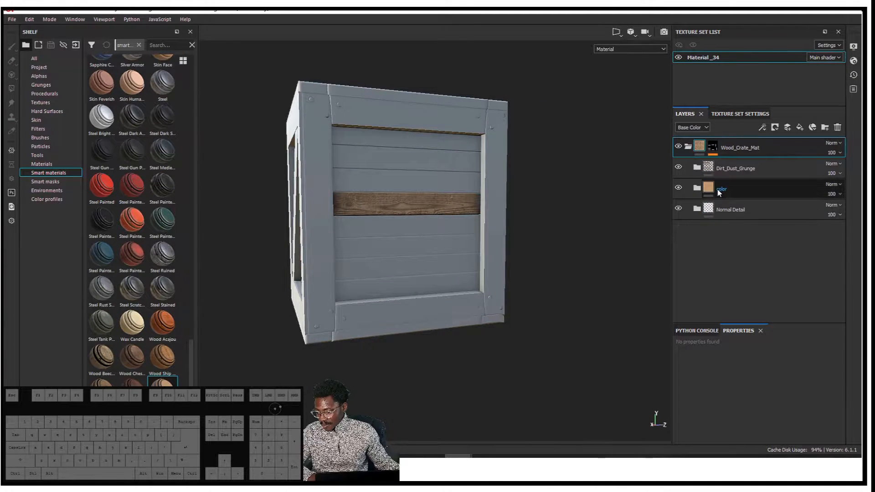
{"action": "left_click", "coordinate": [714, 189]}
{"action": "left_click", "coordinate": [698, 188]}
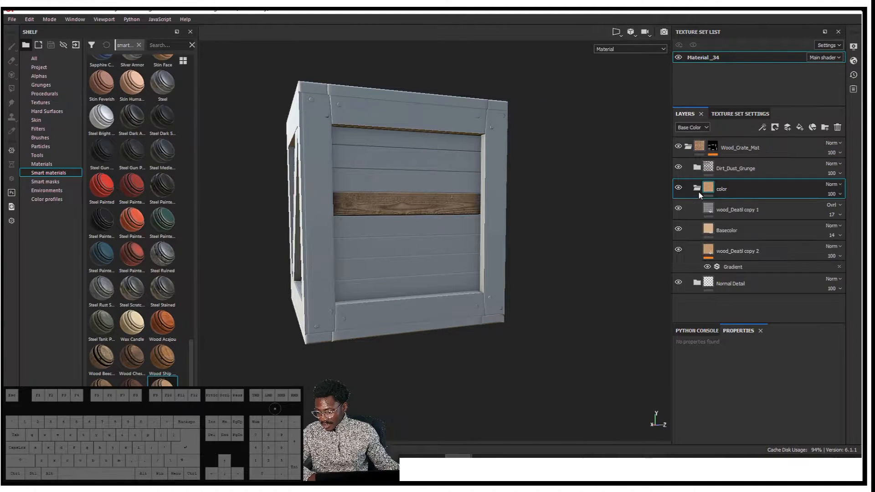
{"action": "left_click", "coordinate": [726, 232]}
{"action": "left_click", "coordinate": [757, 424]}
{"action": "left_click", "coordinate": [773, 365]}
{"action": "left_click_drag", "start_coordinate": [775, 366], "coordinate": [793, 366]}
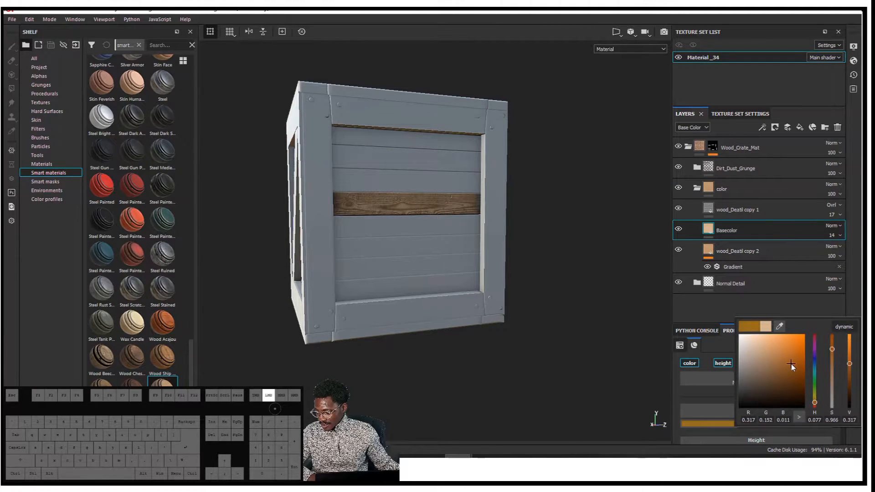
Step: Darken Color 1 of the Gradient filter on wood_Deatil copy 2 to a medium brown and check the masked planks
{"action": "left_click", "coordinate": [733, 267]}
{"action": "scroll", "coordinate": [805, 356], "scroll_direction": "down", "scroll_amount": 3}
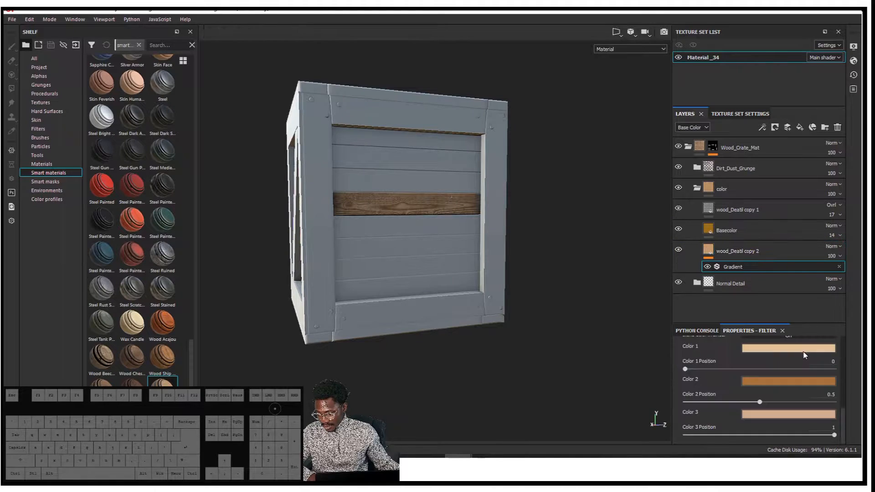
{"action": "left_click", "coordinate": [779, 350]}
{"action": "mouse_move", "coordinate": [775, 378]}
{"action": "left_mouse_down"}
{"action": "mouse_move", "coordinate": [764, 387]}
{"action": "mouse_move", "coordinate": [773, 392]}
{"action": "left_mouse_up"}
{"action": "left_click_drag", "start_coordinate": [529, 303], "coordinate": [592, 309], "text": "alt"}
{"action": "middle_click_drag", "start_coordinate": [291, 258], "coordinate": [383, 254], "text": "alt"}
{"action": "right_click_drag", "start_coordinate": [383, 254], "coordinate": [402, 239], "text": "shift"}
{"action": "left_click_drag", "start_coordinate": [401, 239], "coordinate": [440, 233], "text": "alt"}
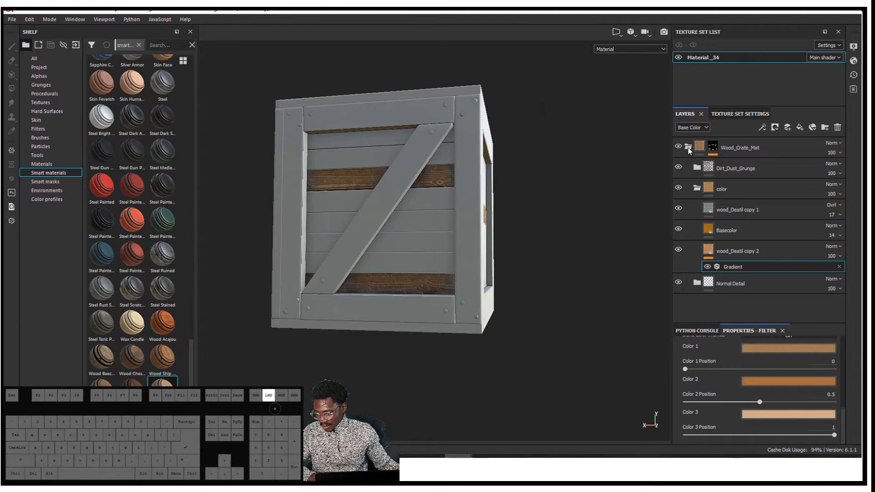
Step: Apply a second Wood_Crate_Mat smart material to the diagonal brace through a color ID mask
{"action": "left_click", "coordinate": [688, 146]}
{"action": "left_click", "coordinate": [707, 155]}
{"action": "left_click_drag", "start_coordinate": [356, 221], "coordinate": [429, 212], "text": "alt"}
{"action": "left_click", "coordinate": [689, 147]}
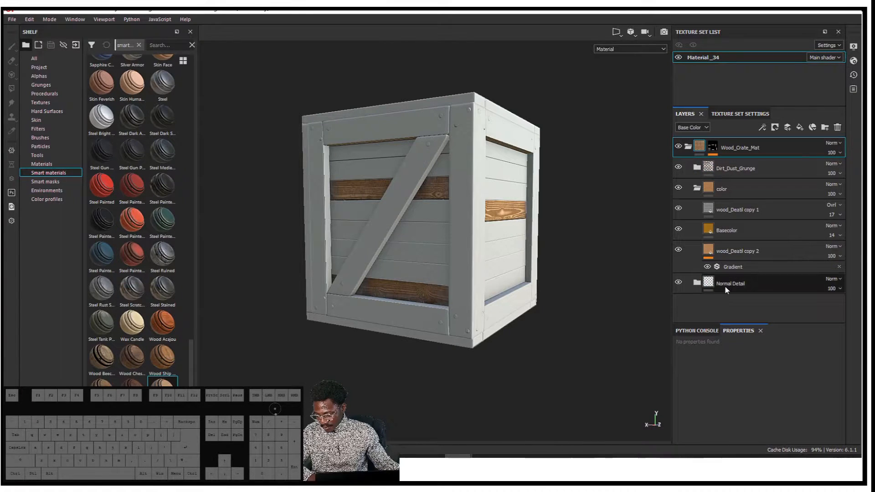
{"action": "left_click_drag", "start_coordinate": [133, 382], "coordinate": [392, 231], "text": "ctrl"}
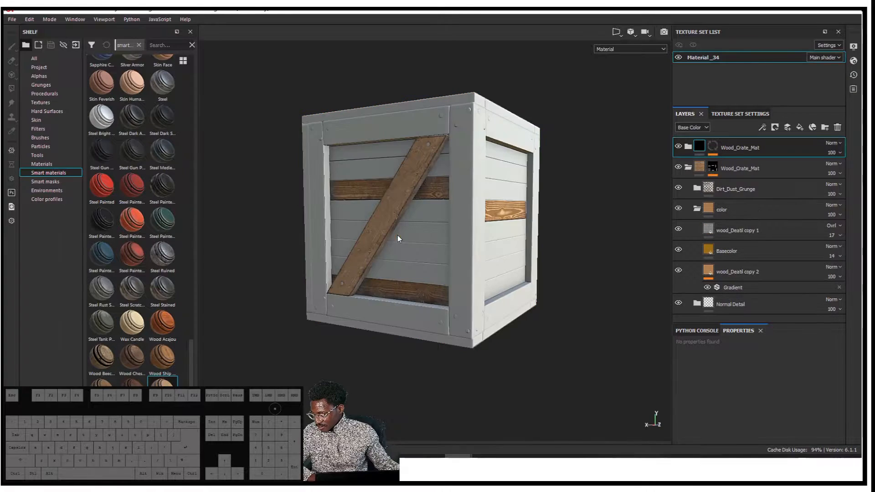
Step: Try the Wood_Crate_Mat smart material on more inner planks, undo those additions and collapse the lower Wood_Crate_Mat folder
{"action": "left_click_drag", "start_coordinate": [163, 390], "coordinate": [570, 228], "text": "ctrl"}
{"action": "key", "text": "ctrl"}
{"action": "left_click_drag", "start_coordinate": [162, 383], "coordinate": [428, 192], "text": "ctrl"}
{"action": "mouse_move", "coordinate": [531, 199]}
{"action": "left_mouse_down", "text": "alt"}
{"action": "mouse_move", "coordinate": [506, 200]}
{"action": "mouse_move", "coordinate": [416, 163]}
{"action": "left_mouse_up", "text": "alt"}
{"action": "scroll", "coordinate": [413, 217], "scroll_direction": "up", "scroll_amount": 4}
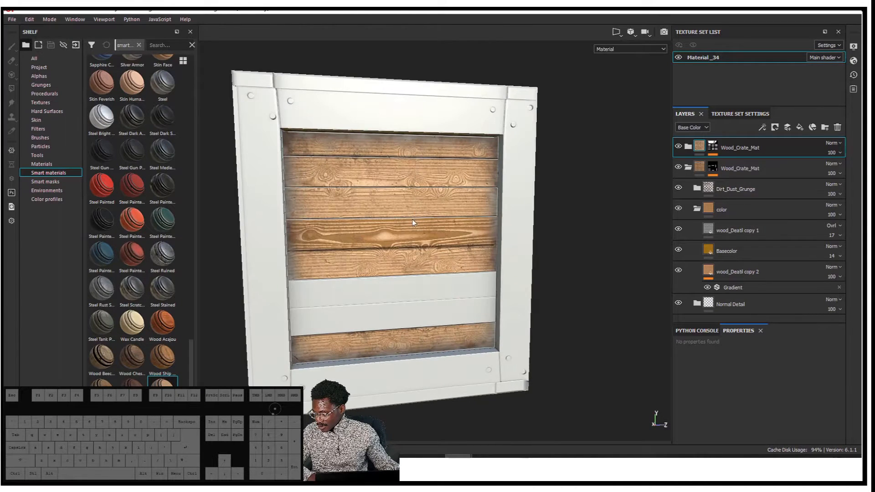
{"action": "left_click", "coordinate": [689, 168]}
{"action": "key", "text": "ctrl+z"}
{"action": "key", "text": "ctrl+z"}
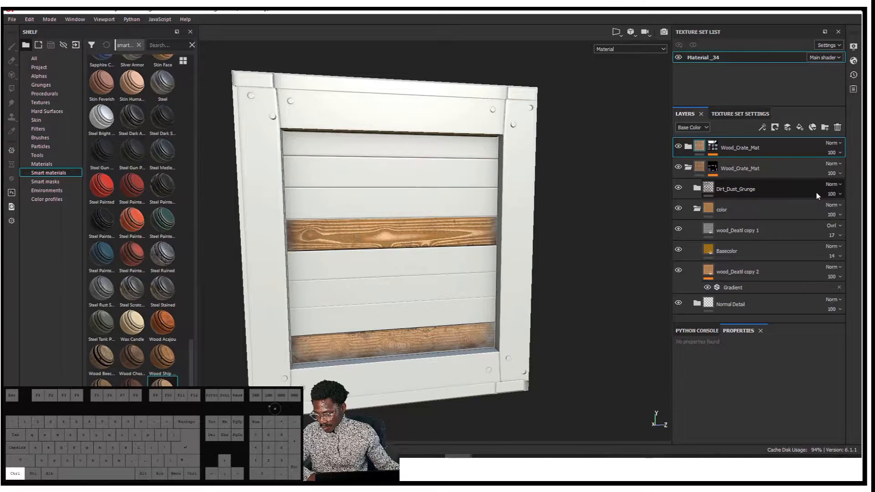
{"action": "key", "text": "ctrl+z"}
{"action": "left_click", "coordinate": [689, 168]}
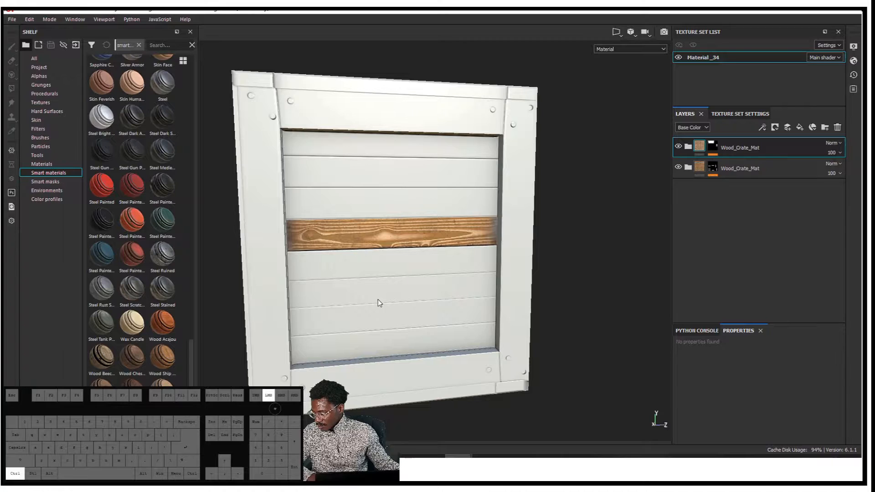
Step: Try adding a lower plank to the top Wood_Crate_Mat mask, open its Color selection settings and undo the addition
{"action": "left_click", "coordinate": [371, 312], "text": "ctrl"}
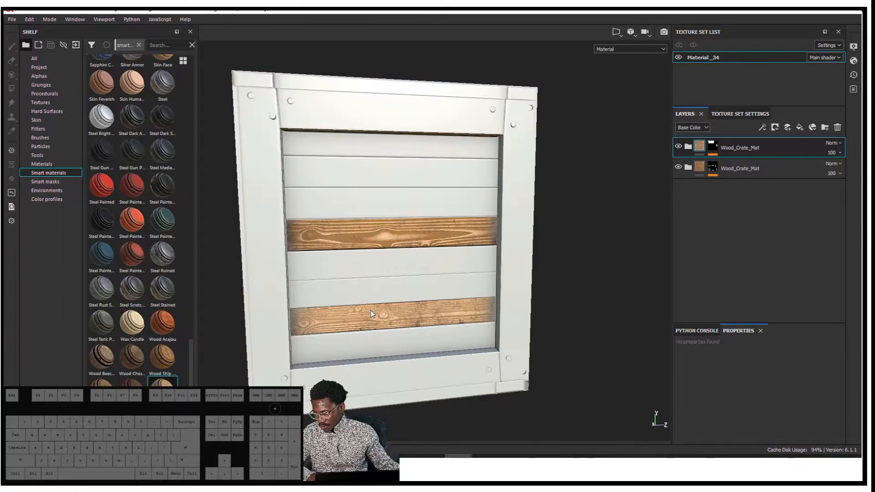
{"action": "left_click", "coordinate": [715, 148]}
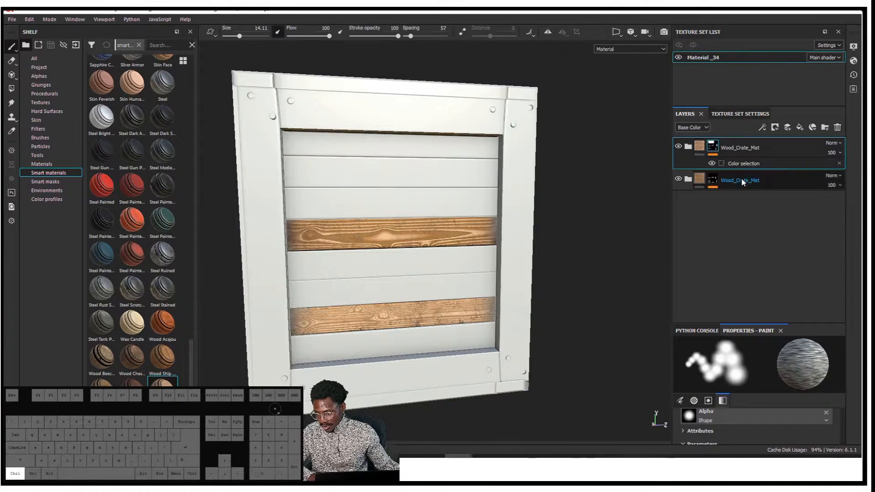
{"action": "left_click", "coordinate": [811, 164]}
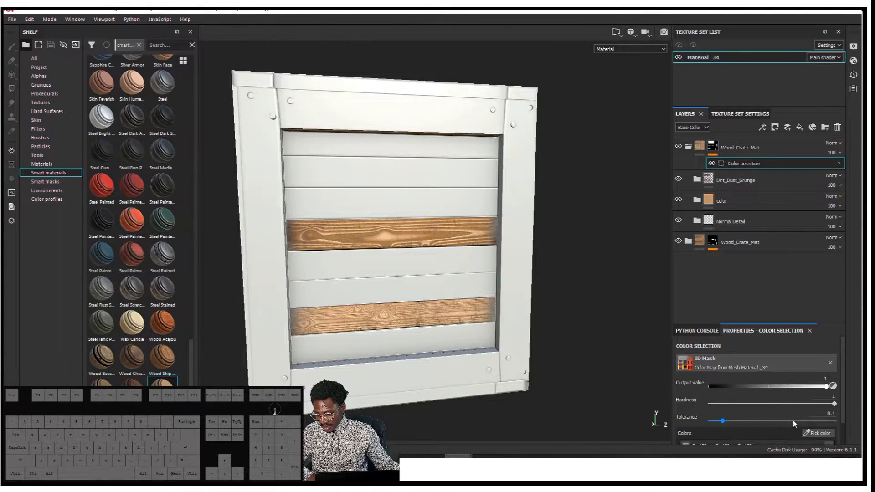
{"action": "scroll", "coordinate": [775, 392], "scroll_direction": "down", "scroll_amount": 1}
{"action": "key", "text": "ctrl+z"}
{"action": "left_click_drag", "start_coordinate": [466, 250], "coordinate": [502, 255], "text": "alt"}
{"action": "left_click", "coordinate": [690, 146]}
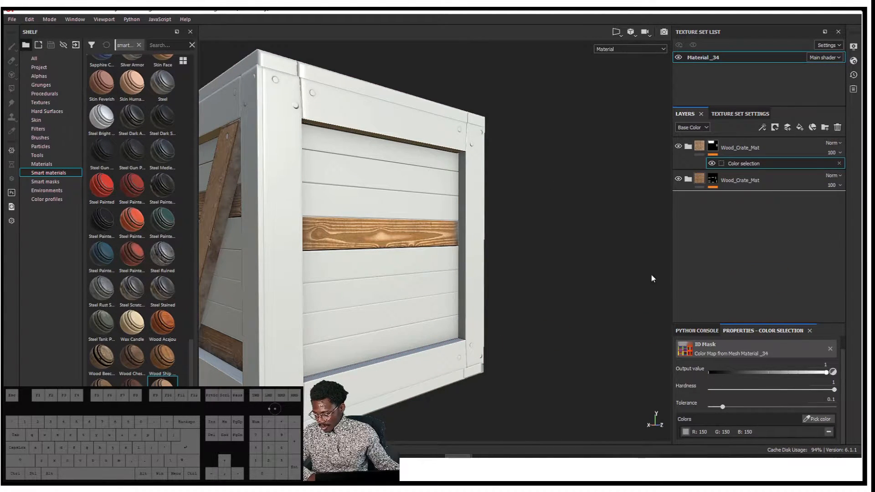
Step: Add another Wood_Crate_Mat smart material at the bottom of the layer stack and give it a black mask
{"action": "left_click_drag", "start_coordinate": [547, 280], "coordinate": [433, 294], "text": "alt"}
{"action": "right_click", "coordinate": [740, 202]}
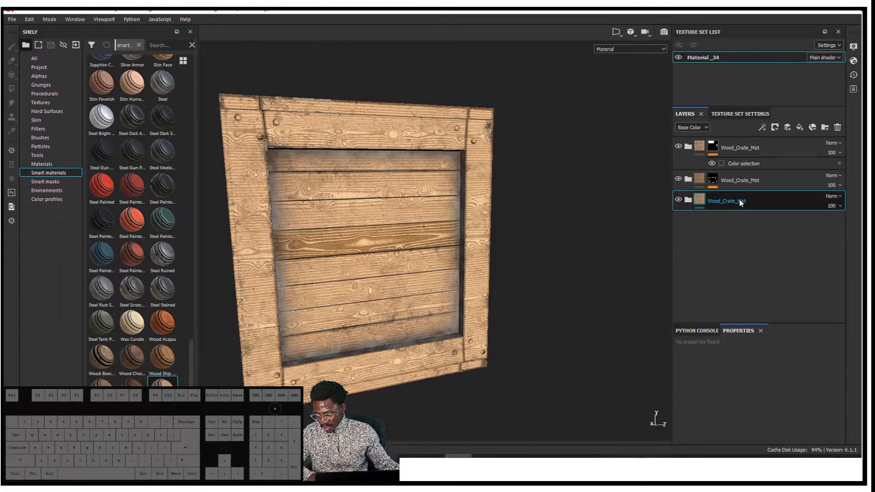
{"action": "left_click", "coordinate": [713, 223]}
{"action": "right_click", "coordinate": [725, 201]}
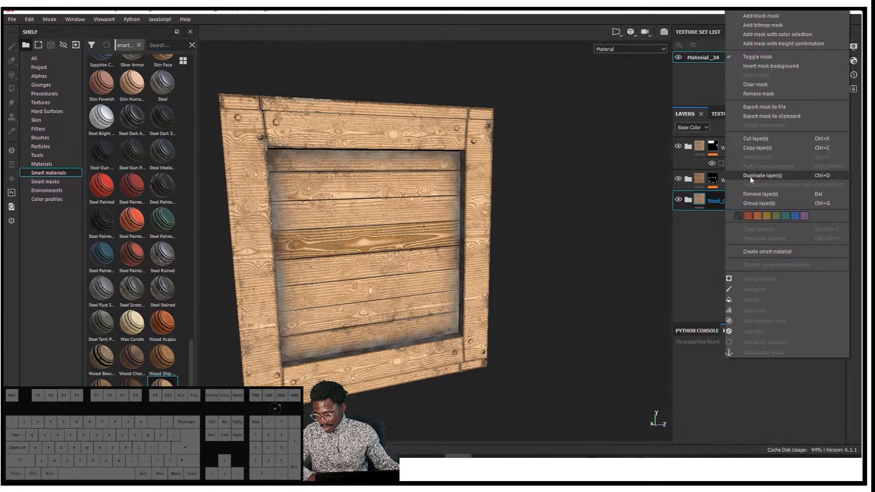
{"action": "left_click", "coordinate": [760, 16]}
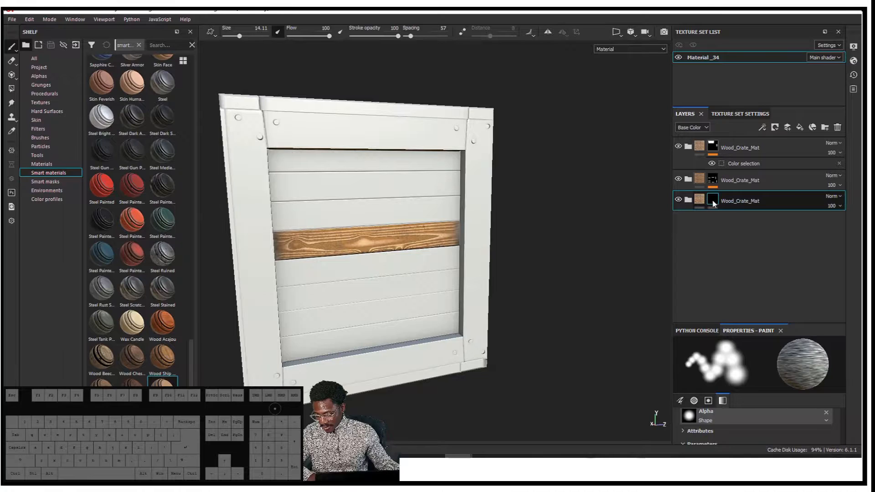
Step: Add a color selection to the bottom Wood_Crate_Mat mask and pick the ID color of the vertical corner planks on the braced side
{"action": "right_click", "coordinate": [713, 200]}
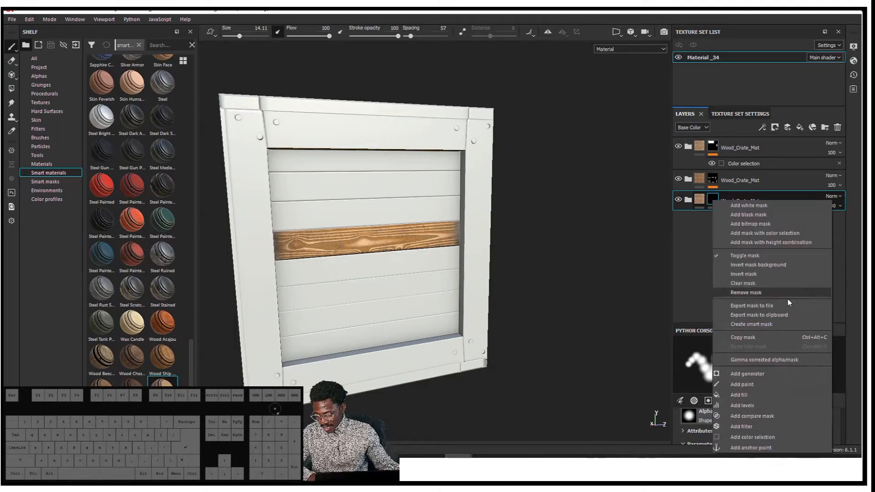
{"action": "left_click", "coordinate": [765, 437]}
{"action": "left_click_drag", "start_coordinate": [438, 300], "coordinate": [465, 233], "text": "alt"}
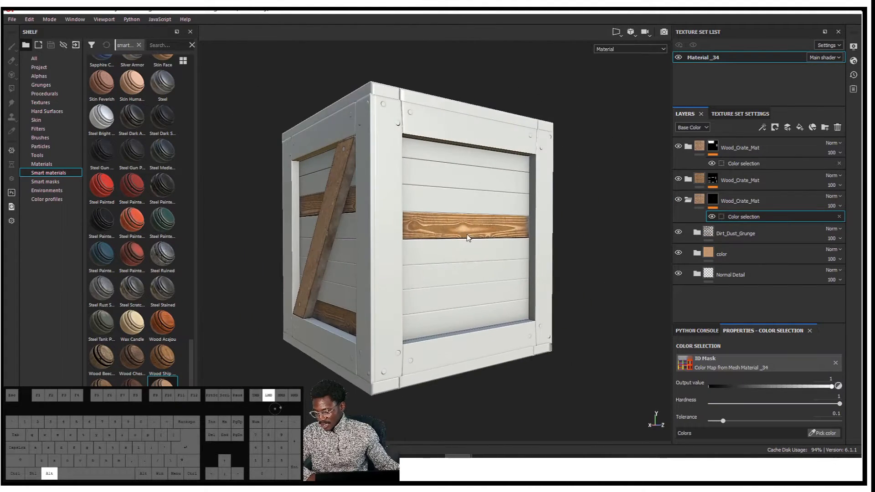
{"action": "right_click_drag", "start_coordinate": [466, 234], "coordinate": [449, 237], "text": "alt"}
{"action": "middle_click_drag", "start_coordinate": [449, 237], "coordinate": [433, 208], "text": "alt"}
{"action": "left_click", "coordinate": [821, 433]}
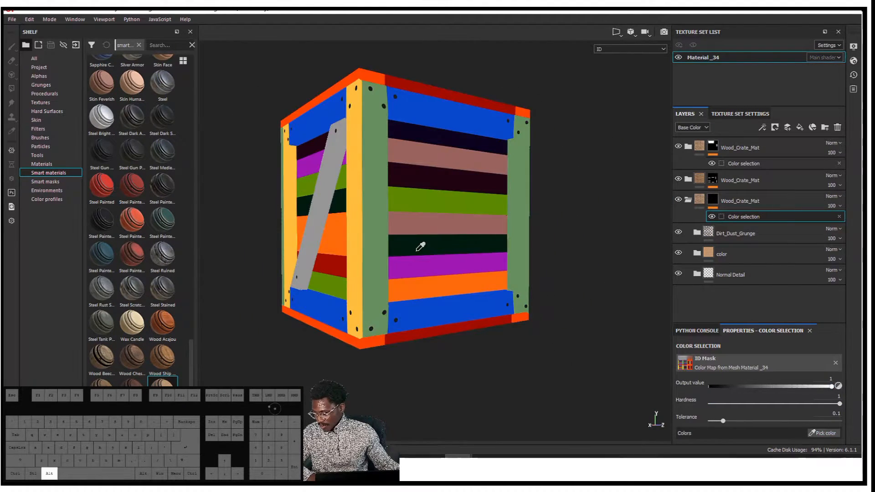
{"action": "left_click", "coordinate": [374, 224]}
{"action": "left_click_drag", "start_coordinate": [285, 231], "coordinate": [351, 244], "text": "alt"}
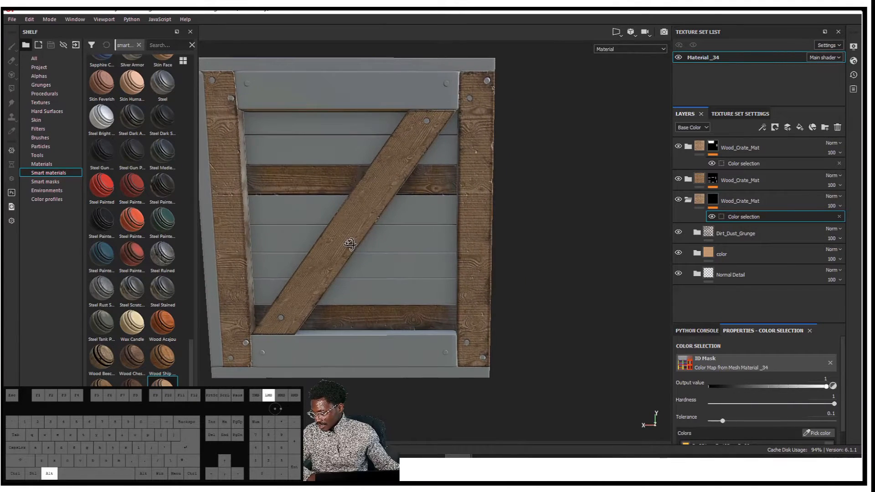
{"action": "left_click", "coordinate": [716, 196]}
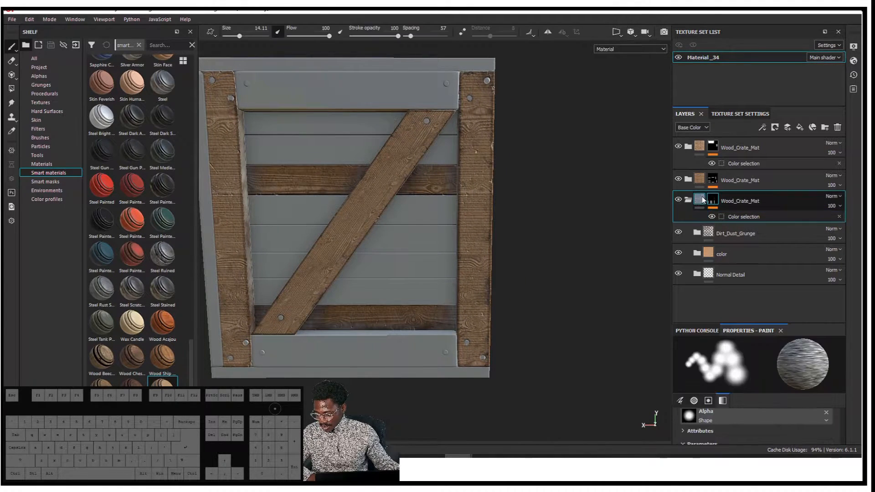
{"action": "left_click", "coordinate": [699, 199]}
{"action": "left_click", "coordinate": [690, 200]}
{"action": "left_click", "coordinate": [689, 201]}
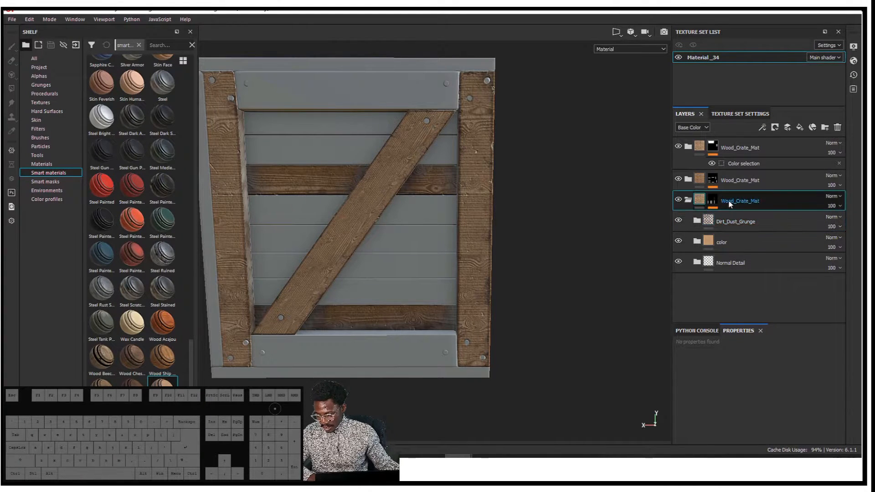
{"action": "left_click", "coordinate": [689, 200]}
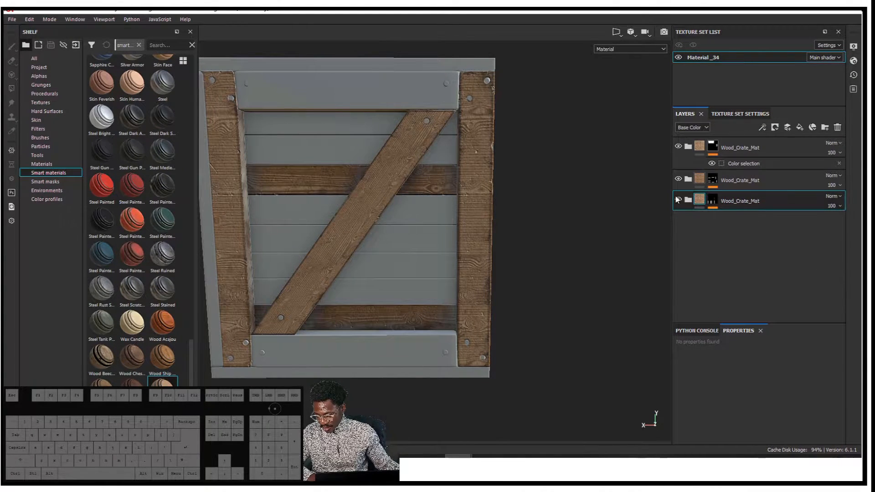
{"action": "left_click_drag", "start_coordinate": [465, 229], "coordinate": [524, 218], "text": "alt"}
{"action": "left_click", "coordinate": [712, 201]}
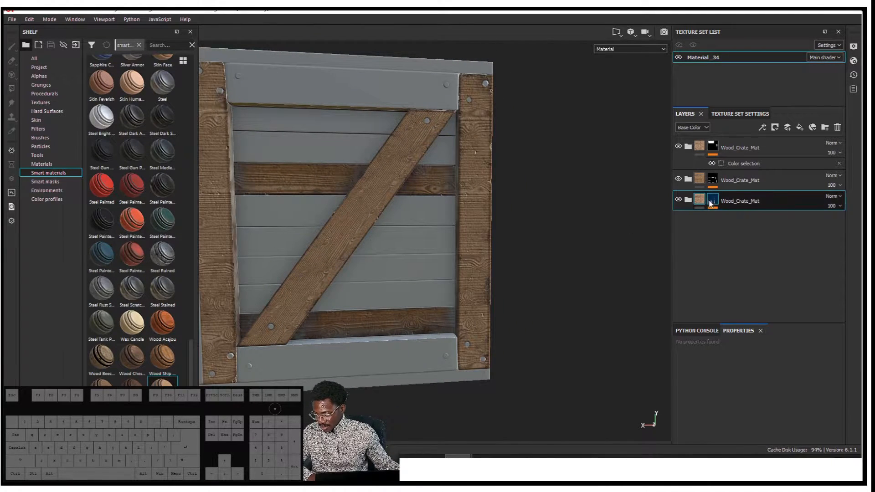
{"action": "left_click", "coordinate": [679, 199]}
Step: In the bottom Wood_Crate_Mat's color folder, change Color 3 of the wood_Deatil copy 2 Gradient filter to a darker brown
{"action": "left_click", "coordinate": [688, 202]}
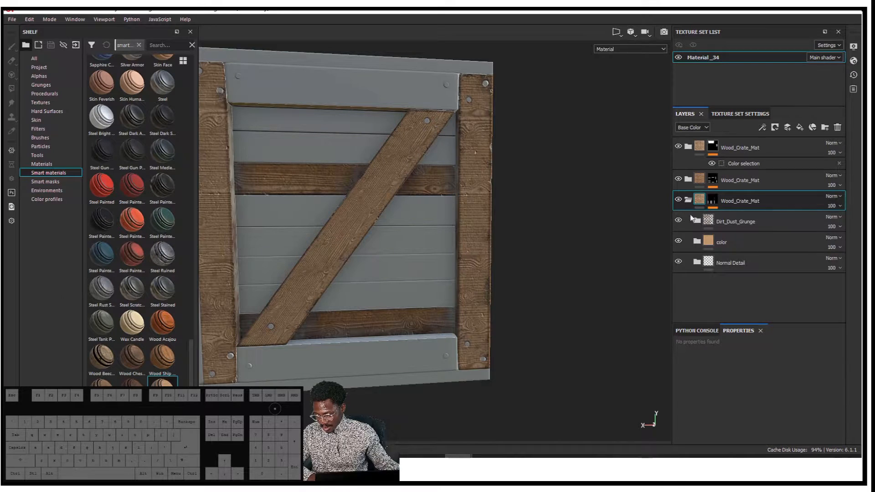
{"action": "left_click", "coordinate": [697, 242]}
{"action": "scroll", "coordinate": [740, 311], "scroll_direction": "down", "scroll_amount": 1}
{"action": "scroll", "coordinate": [740, 311], "scroll_direction": "down", "scroll_amount": 1}
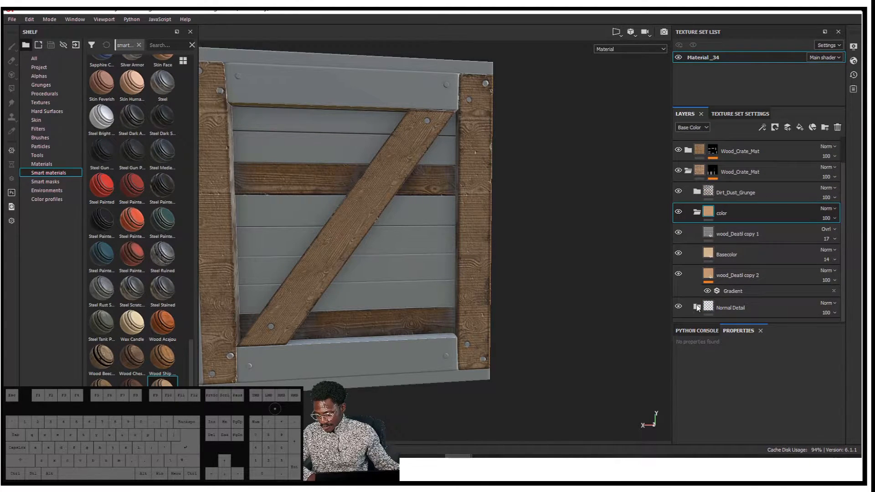
{"action": "left_click", "coordinate": [737, 272]}
{"action": "scroll", "coordinate": [800, 405], "scroll_direction": "down", "scroll_amount": 4}
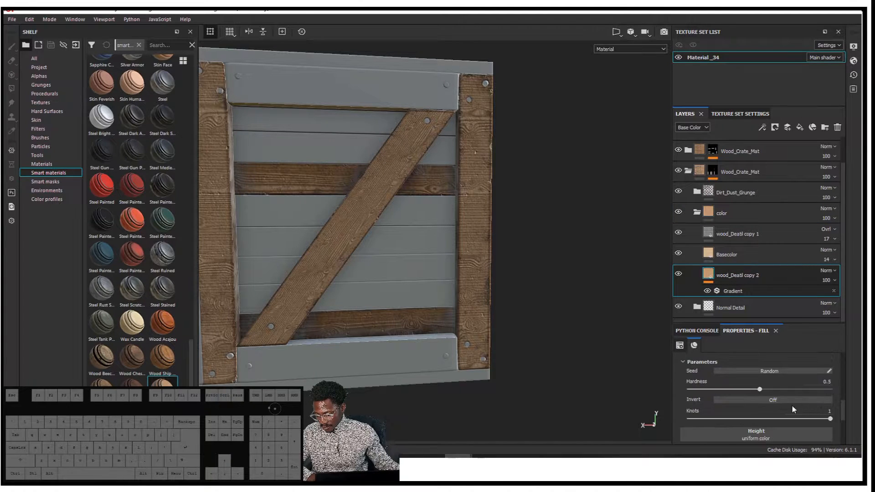
{"action": "scroll", "coordinate": [716, 370], "scroll_direction": "up", "scroll_amount": 2}
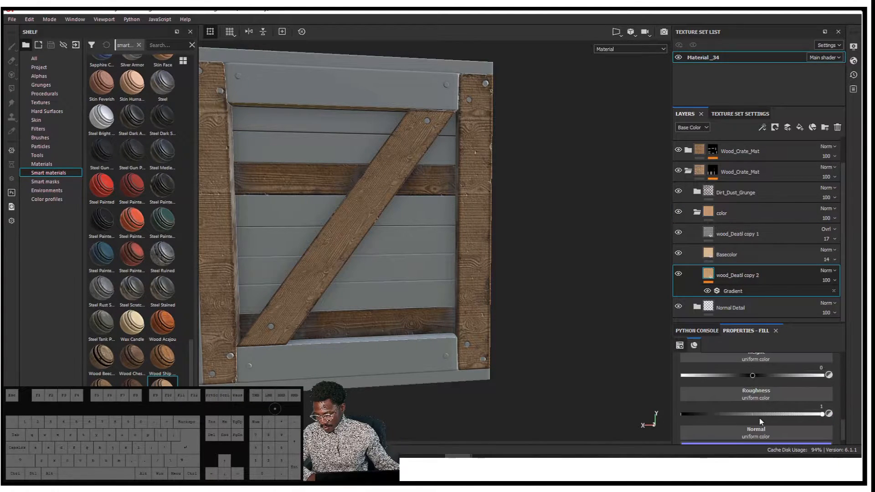
{"action": "left_click", "coordinate": [733, 292]}
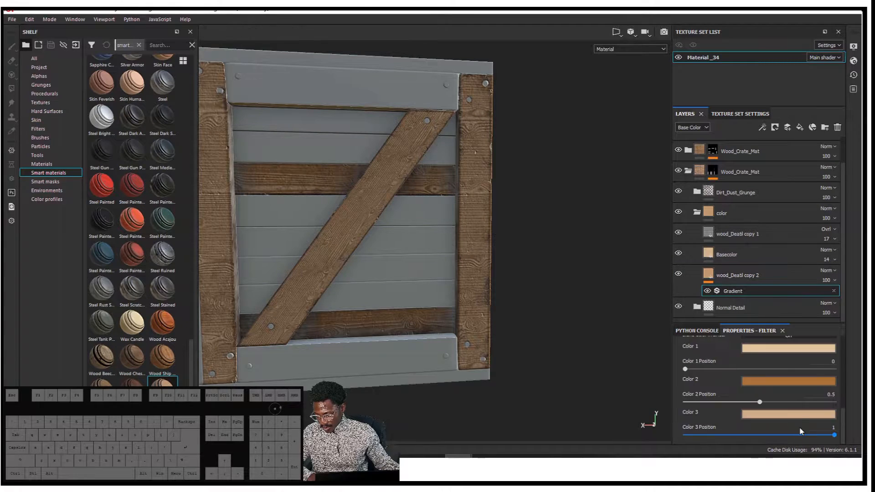
{"action": "left_click", "coordinate": [781, 415]}
{"action": "left_click_drag", "start_coordinate": [776, 356], "coordinate": [768, 357]}
{"action": "left_click_drag", "start_coordinate": [515, 264], "coordinate": [424, 275], "text": "alt"}
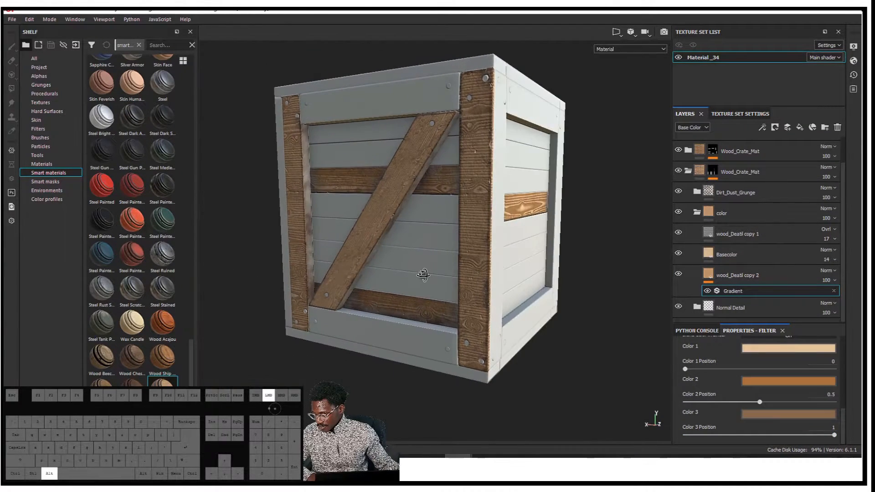
{"action": "middle_click_drag", "start_coordinate": [424, 275], "coordinate": [439, 312], "text": "alt"}
{"action": "right_click_drag", "start_coordinate": [456, 297], "coordinate": [455, 274], "text": "shift"}
{"action": "left_click_drag", "start_coordinate": [436, 280], "coordinate": [469, 261], "text": "alt"}
{"action": "scroll", "coordinate": [721, 249], "scroll_direction": "up", "scroll_amount": 2}
{"action": "scroll", "coordinate": [722, 252], "scroll_direction": "down", "scroll_amount": 1}
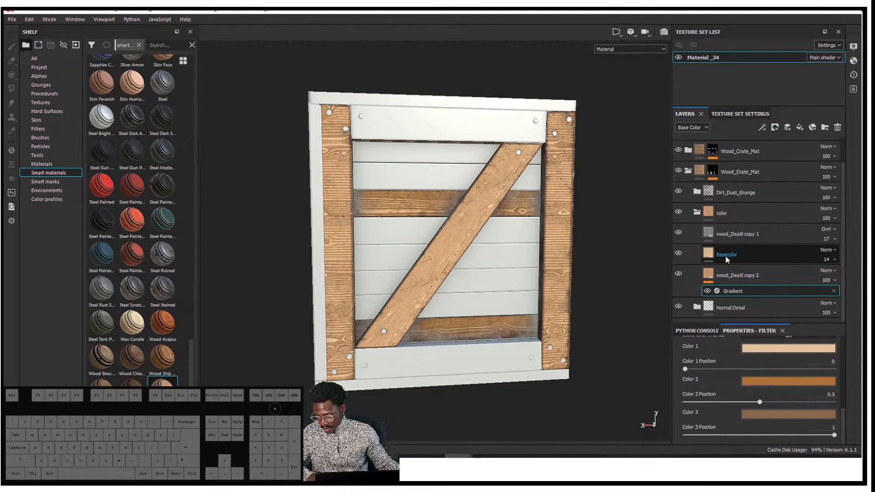
Step: Expand the bottom material's Normal Detail folder and toggle layer visibility to examine which layers affect the vertical planks
{"action": "left_click", "coordinate": [732, 279]}
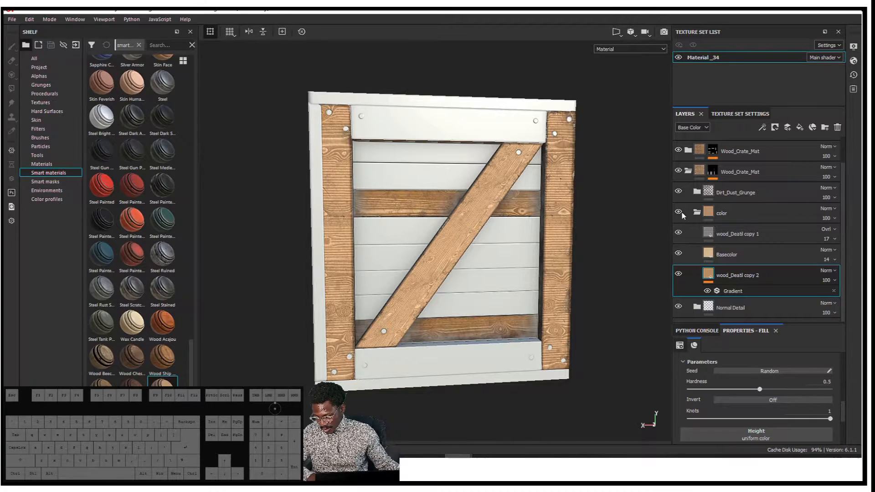
{"action": "left_click", "coordinate": [697, 212]}
{"action": "left_click", "coordinate": [745, 261]}
{"action": "left_click", "coordinate": [697, 261]}
{"action": "scroll", "coordinate": [729, 293], "scroll_direction": "down", "scroll_amount": 2}
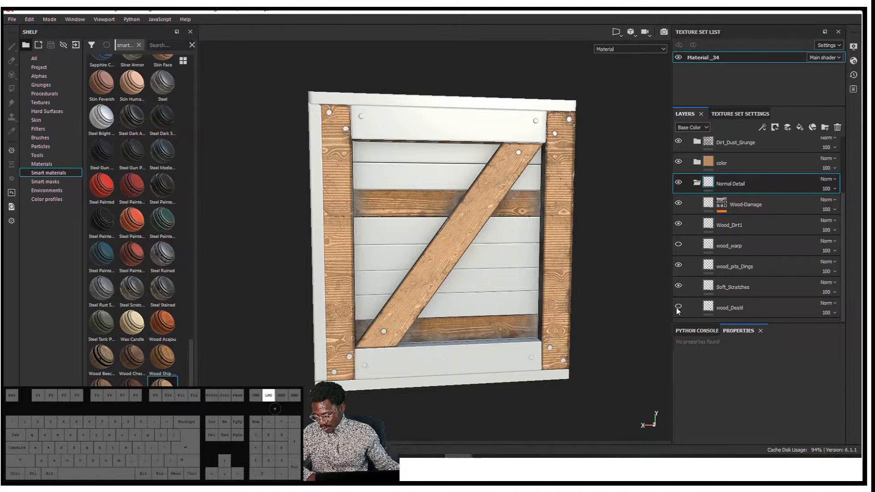
{"action": "scroll", "coordinate": [690, 180], "scroll_direction": "up", "scroll_amount": 3}
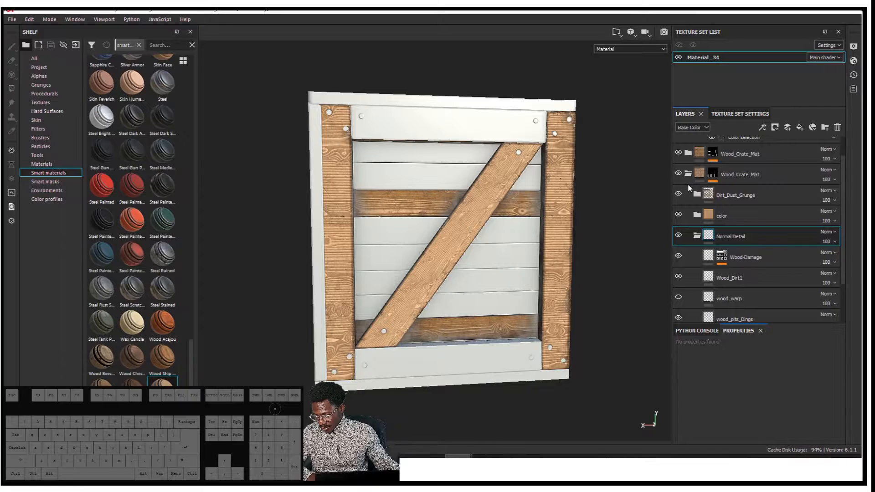
{"action": "scroll", "coordinate": [686, 197], "scroll_direction": "down", "scroll_amount": 3}
{"action": "left_click", "coordinate": [691, 305]}
{"action": "scroll", "coordinate": [699, 191], "scroll_direction": "up", "scroll_amount": 5}
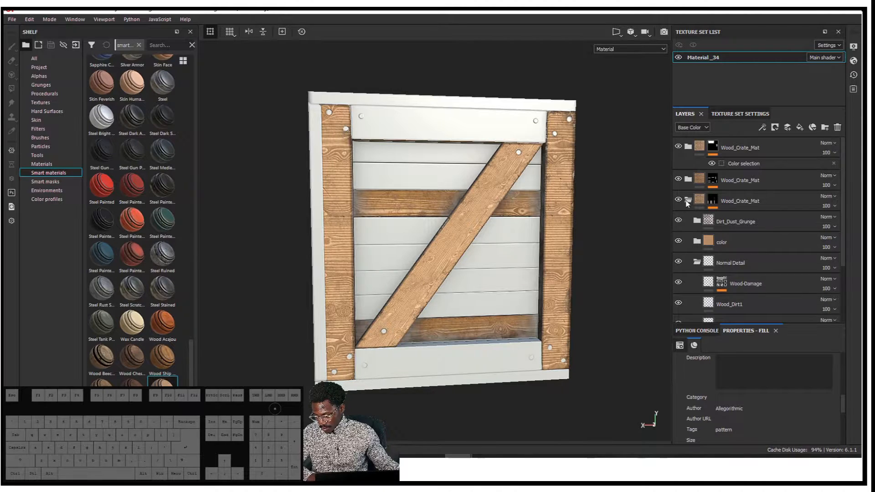
{"action": "left_click", "coordinate": [689, 200]}
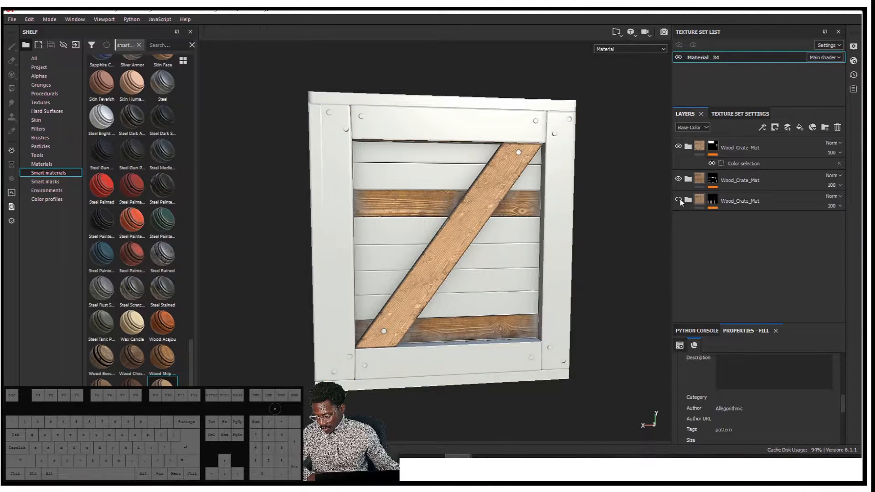
Step: Set the UV rotation of the wood_Deatil layer in the bottom material's Normal Detail folder to 90
{"action": "left_click", "coordinate": [688, 199]}
{"action": "left_click", "coordinate": [696, 312]}
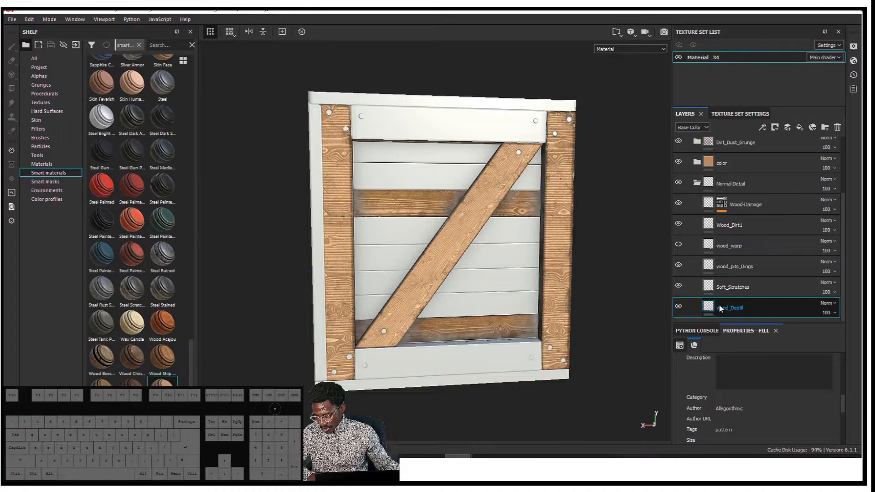
{"action": "scroll", "coordinate": [751, 371], "scroll_direction": "up", "scroll_amount": 10}
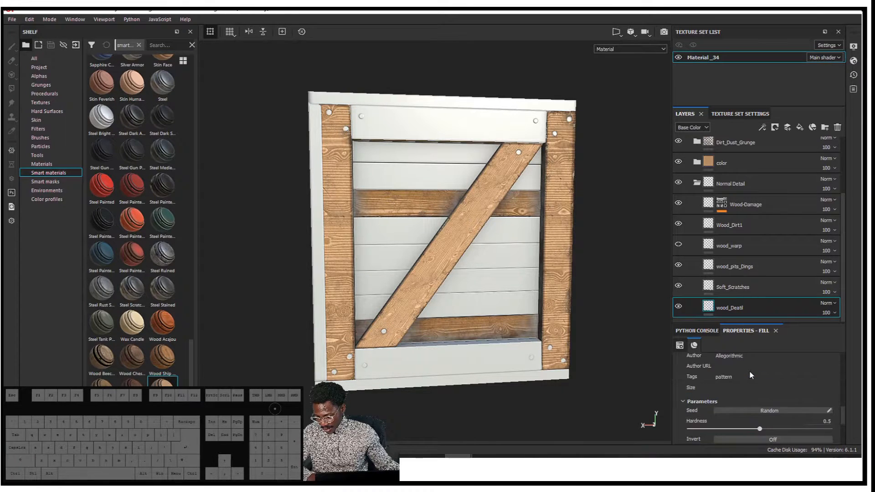
{"action": "scroll", "coordinate": [751, 372], "scroll_direction": "down", "scroll_amount": 2}
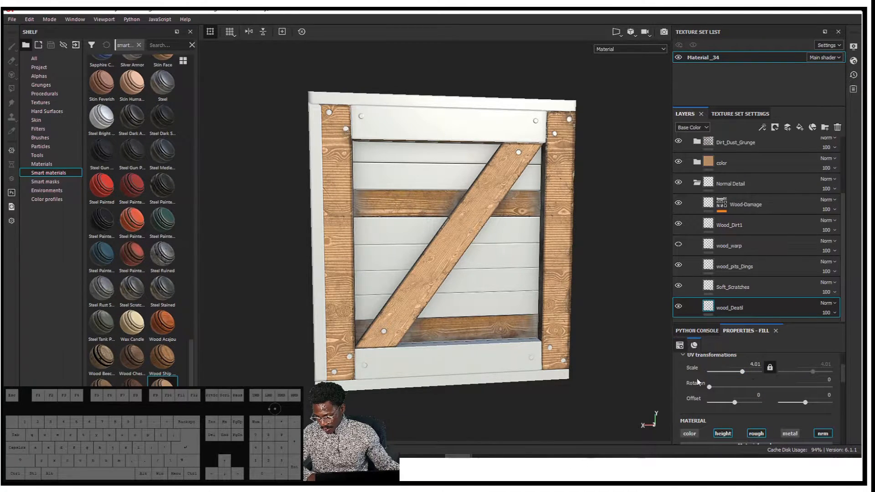
{"action": "left_click", "coordinate": [829, 380]}
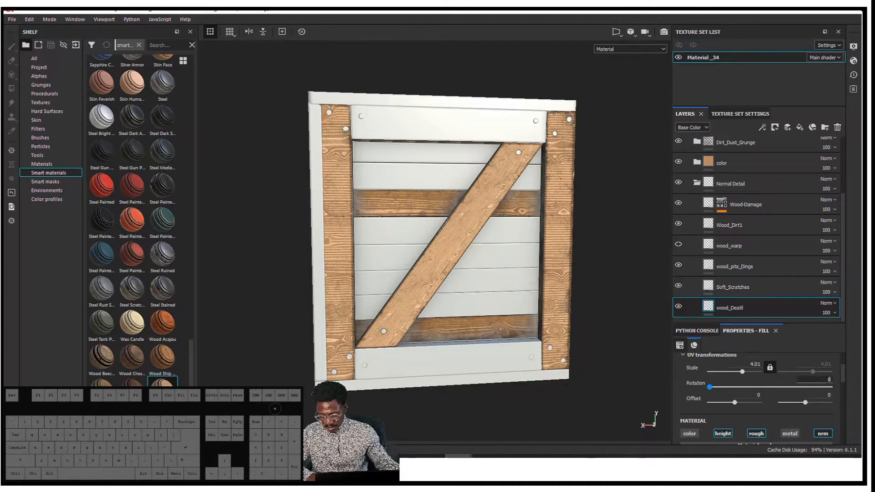
{"action": "type", "text": "90"}
{"action": "key", "text": "Return"}
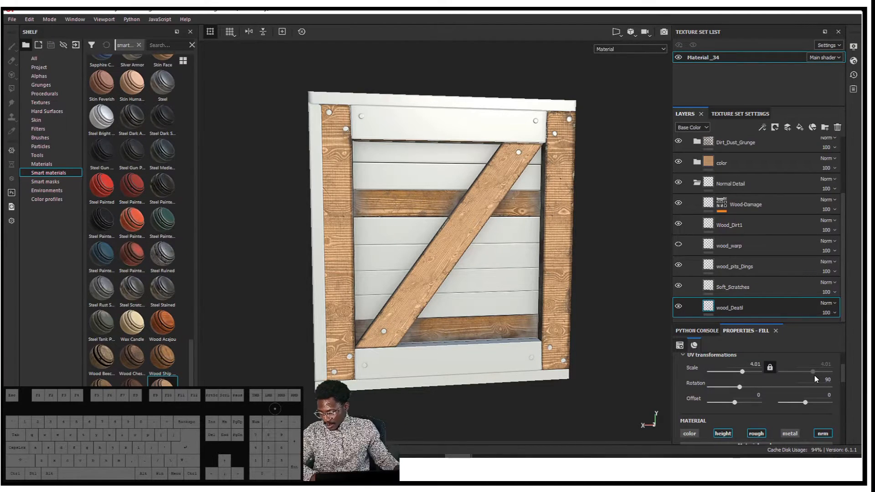
{"action": "mouse_move", "coordinate": [600, 254]}
{"action": "right_mouse_down", "text": "alt"}
{"action": "mouse_move", "coordinate": [546, 234]}
{"action": "mouse_move", "coordinate": [597, 248]}
{"action": "right_mouse_up", "text": "alt"}
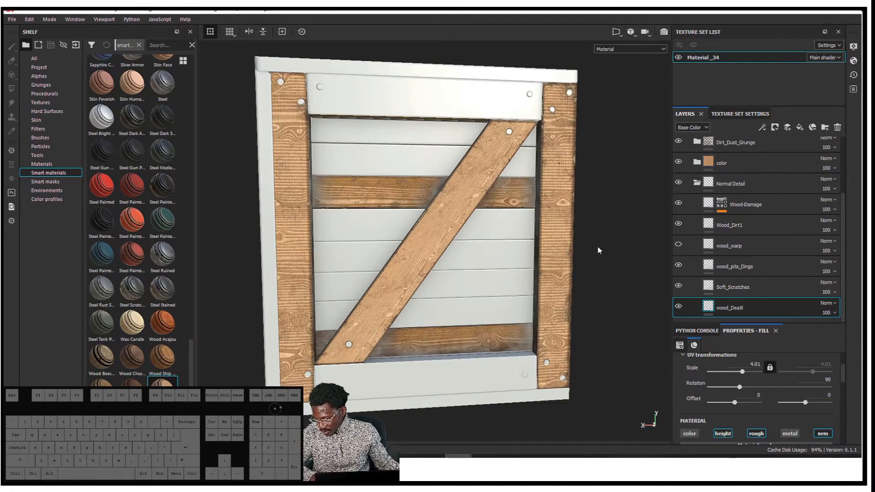
Step: Set the UV rotation of the Soft_Scratches layer to 90
{"action": "left_click", "coordinate": [742, 289]}
{"action": "left_click", "coordinate": [814, 379]}
{"action": "left_click", "coordinate": [815, 380]}
{"action": "key", "text": "Return"}
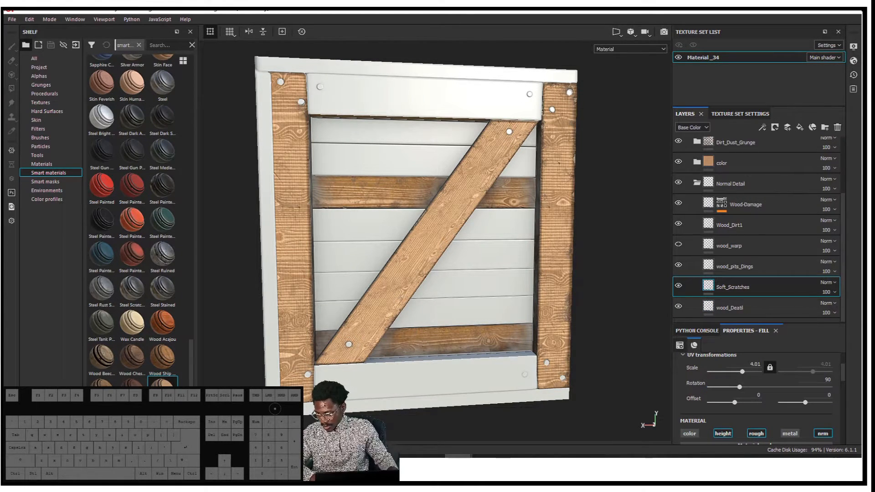
Step: Turn on the wood_warp layer and toggle the wood_pits_Dings layer and color folder to compare their effect on the vertical planks
{"action": "left_click", "coordinate": [739, 268]}
{"action": "left_click", "coordinate": [678, 265]}
{"action": "left_click", "coordinate": [678, 266]}
{"action": "left_click", "coordinate": [679, 246]}
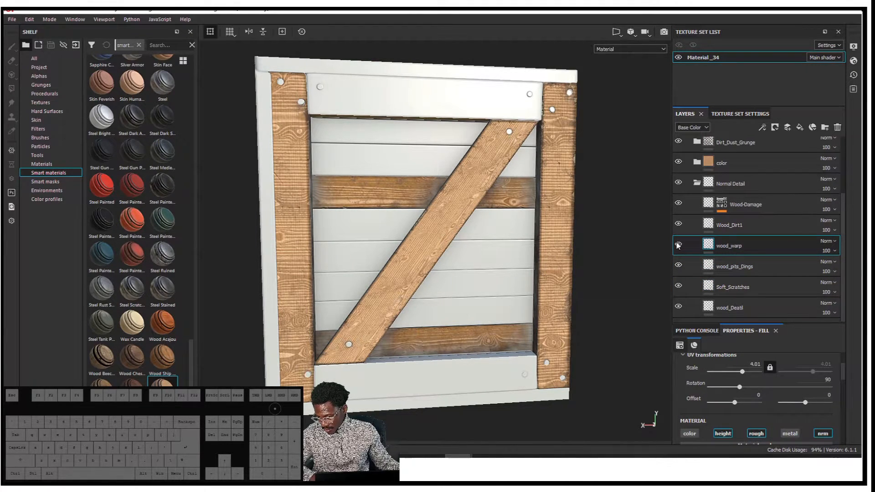
{"action": "left_click", "coordinate": [679, 225]}
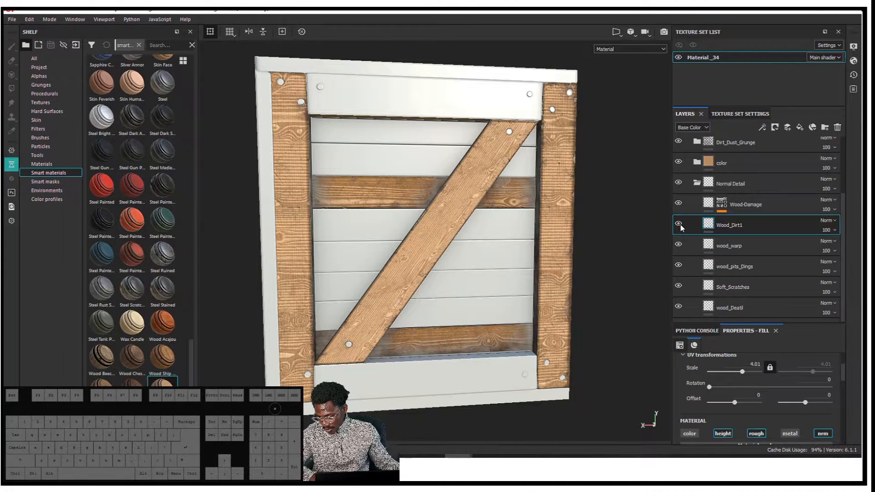
{"action": "scroll", "coordinate": [679, 225], "scroll_direction": "up", "scroll_amount": 2}
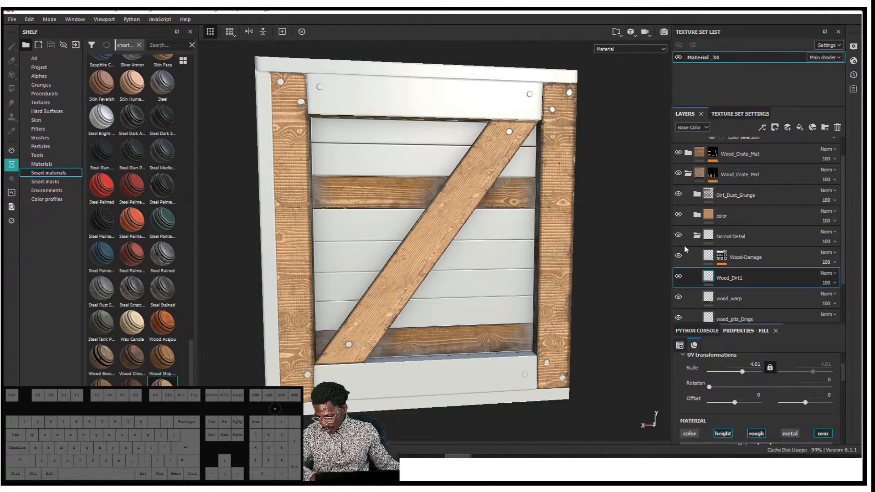
{"action": "left_click", "coordinate": [679, 215]}
{"action": "left_click", "coordinate": [679, 215]}
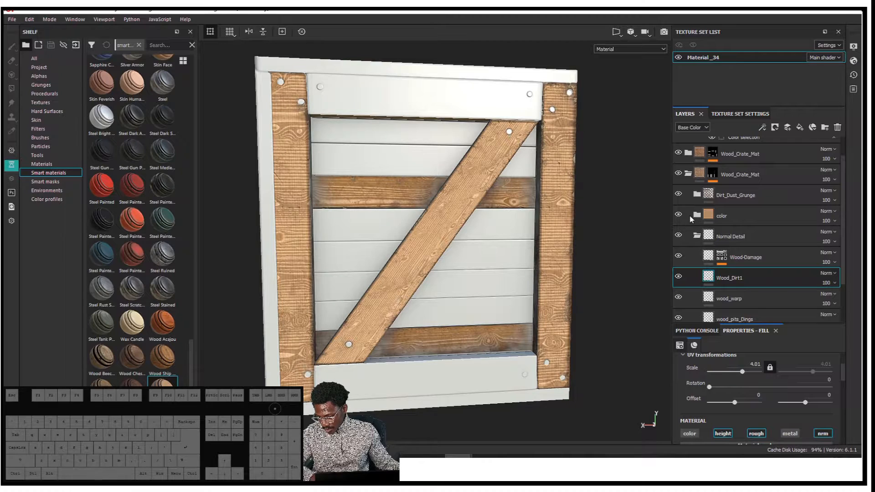
Step: Set the UV rotation of the color folder's Basecolor and wood_Deatil copy 2 layers to 90 in the bottom Wood_Crate_Mat
{"action": "left_click", "coordinate": [696, 216]}
{"action": "left_click", "coordinate": [730, 255]}
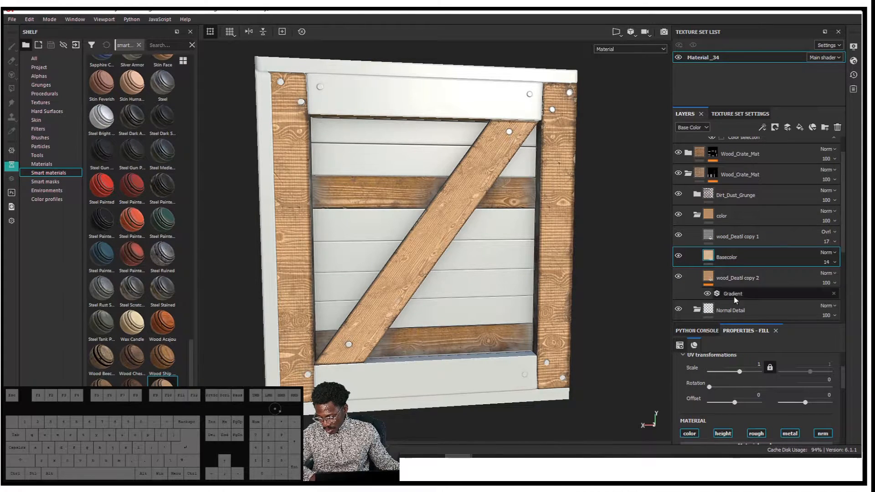
{"action": "left_click_drag", "start_coordinate": [822, 380], "coordinate": [853, 377]}
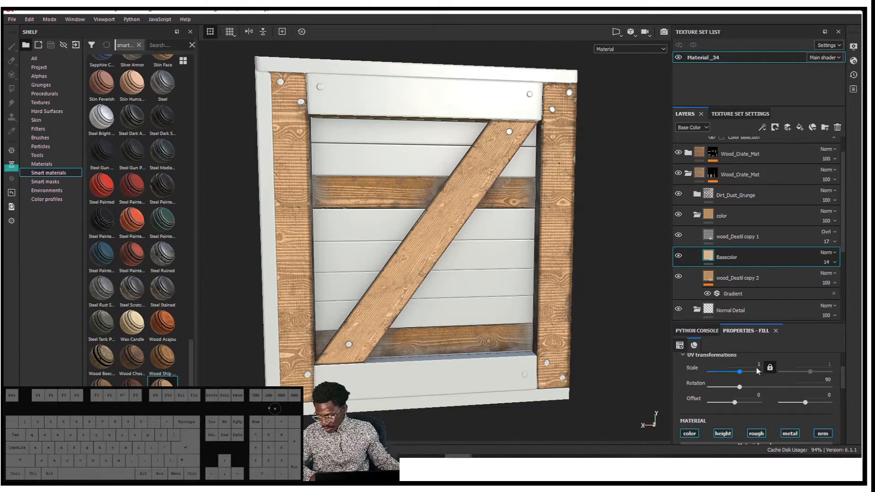
{"action": "left_click", "coordinate": [749, 282]}
{"action": "left_click", "coordinate": [818, 378]}
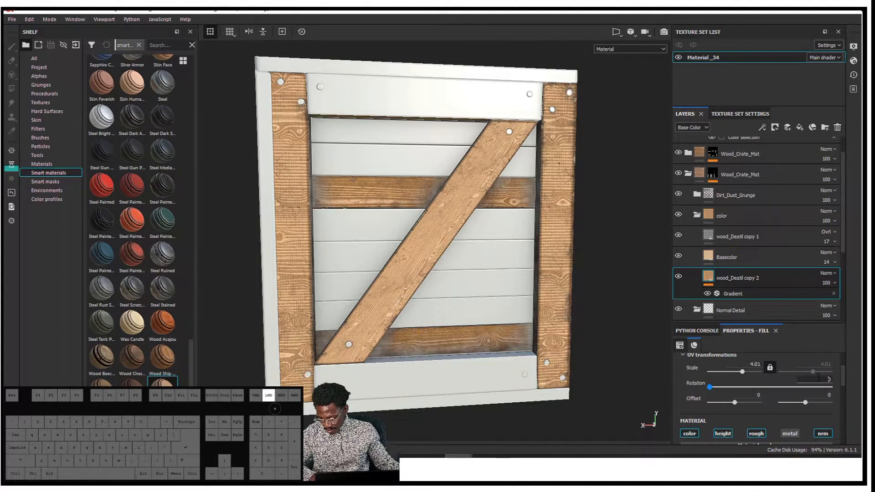
{"action": "key", "text": "Return"}
{"action": "mouse_move", "coordinate": [546, 239]}
{"action": "left_mouse_down", "text": "alt"}
{"action": "mouse_move", "coordinate": [527, 244]}
{"action": "mouse_move", "coordinate": [549, 238]}
{"action": "left_mouse_up", "text": "alt"}
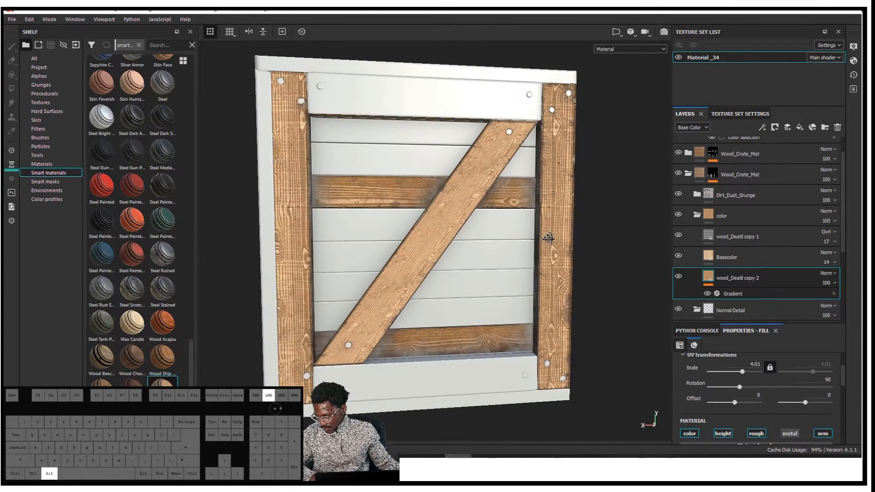
Step: Open the UV rotation of the color folder's wood_Deatil copy 1 layer and inspect the crate's plank grain from several angles
{"action": "left_click", "coordinate": [730, 238]}
{"action": "left_click", "coordinate": [821, 379]}
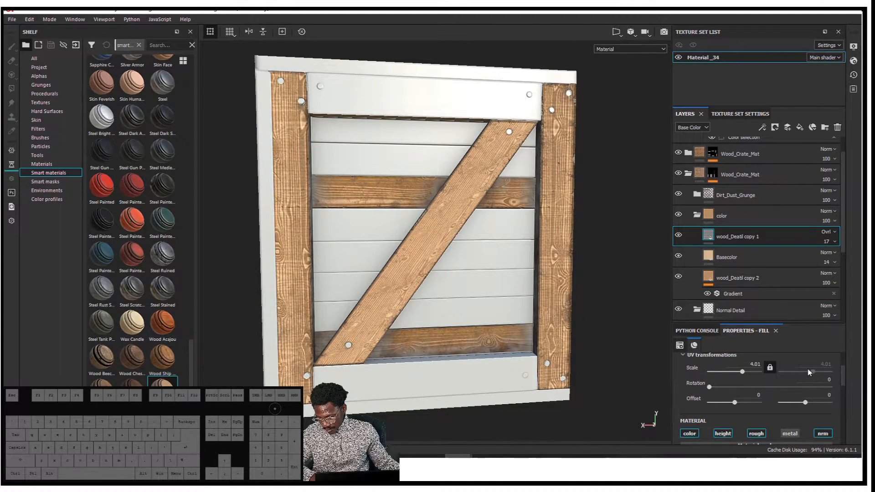
{"action": "key", "text": "Return"}
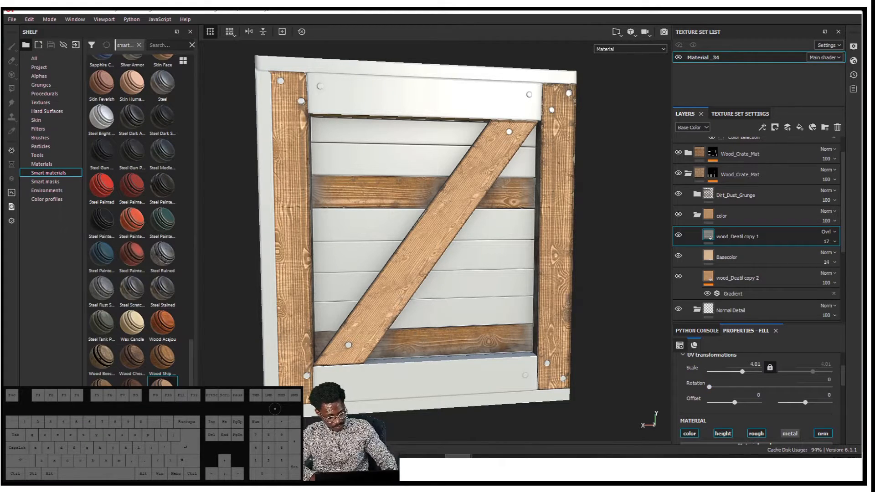
{"action": "left_click_drag", "start_coordinate": [559, 268], "coordinate": [500, 260], "text": "alt"}
{"action": "right_click_drag", "start_coordinate": [500, 260], "coordinate": [486, 263], "text": "shift"}
{"action": "left_click_drag", "start_coordinate": [486, 263], "coordinate": [552, 261], "text": "alt"}
{"action": "left_click_drag", "start_coordinate": [505, 302], "coordinate": [470, 271], "text": "alt"}
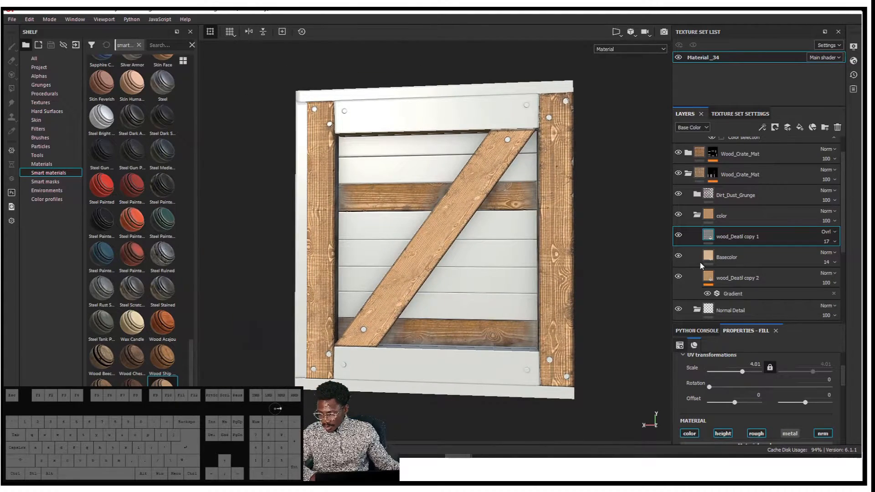
Step: Toggle the color folder's Basecolor and wood_Deatil copy 2 layers to compare their effect on the vertical planks
{"action": "left_click", "coordinate": [738, 277]}
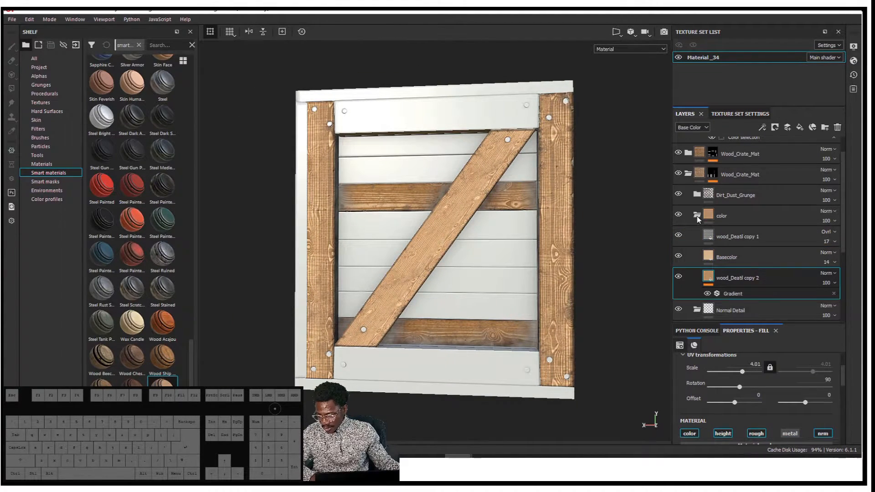
{"action": "scroll", "coordinate": [697, 216], "scroll_direction": "down", "scroll_amount": 1}
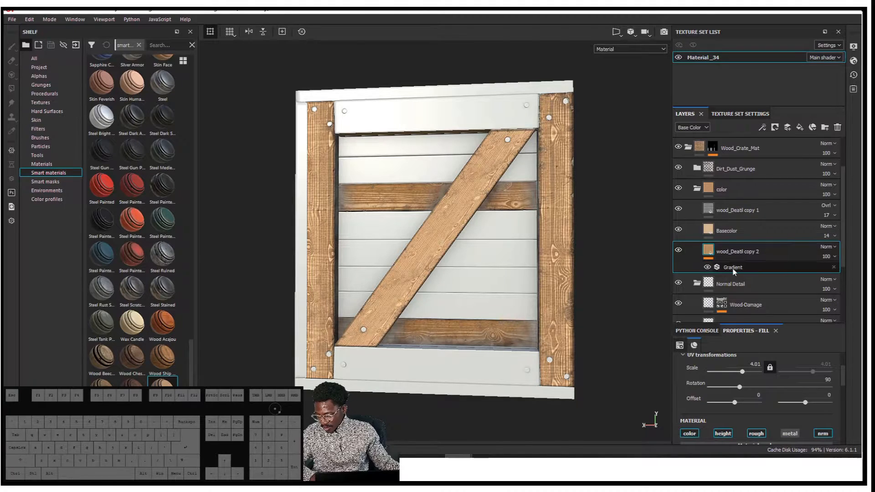
{"action": "left_click", "coordinate": [729, 284]}
{"action": "left_click", "coordinate": [714, 237]}
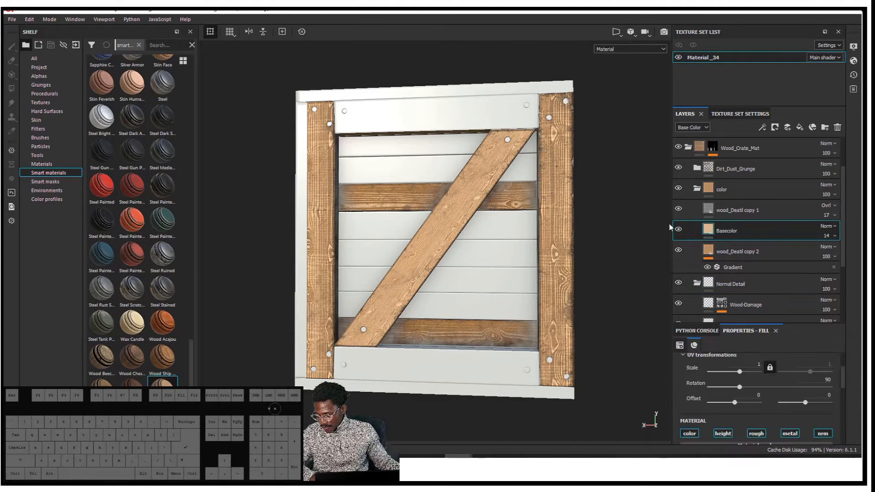
{"action": "left_click", "coordinate": [679, 231]}
{"action": "left_click", "coordinate": [679, 231]}
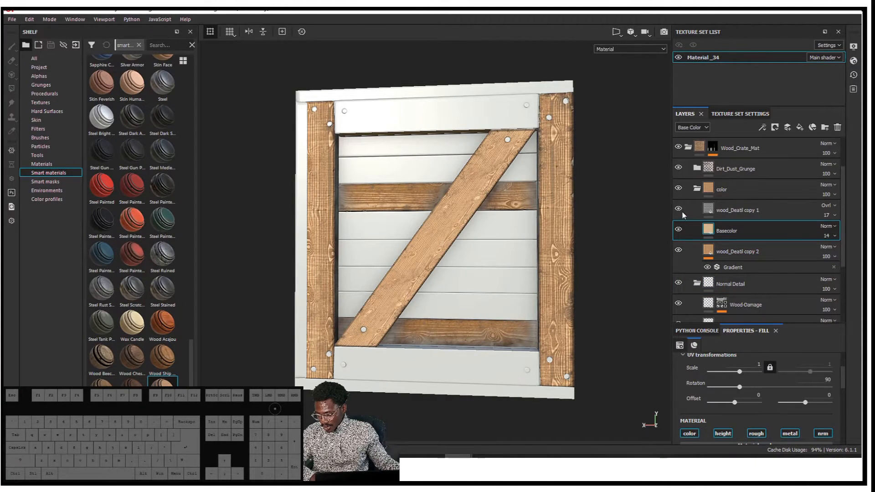
{"action": "left_click", "coordinate": [678, 250]}
{"action": "left_click", "coordinate": [678, 250]}
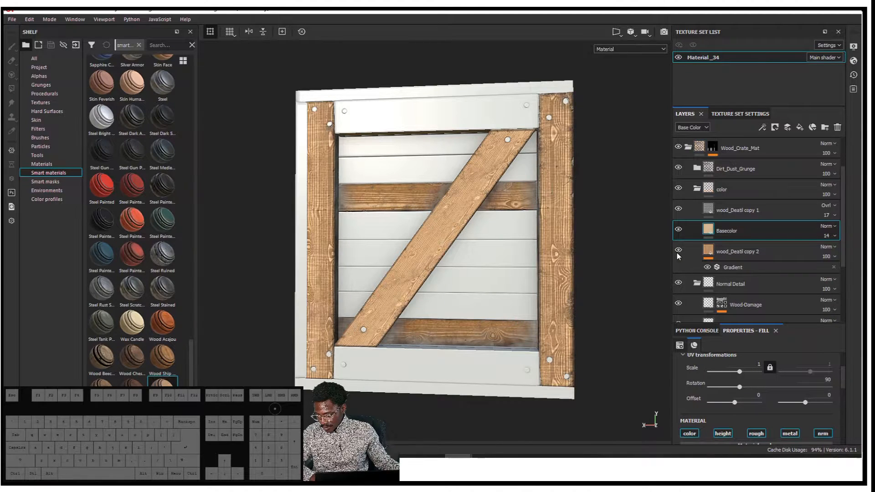
{"action": "left_click", "coordinate": [678, 251]}
{"action": "left_click", "coordinate": [679, 251]}
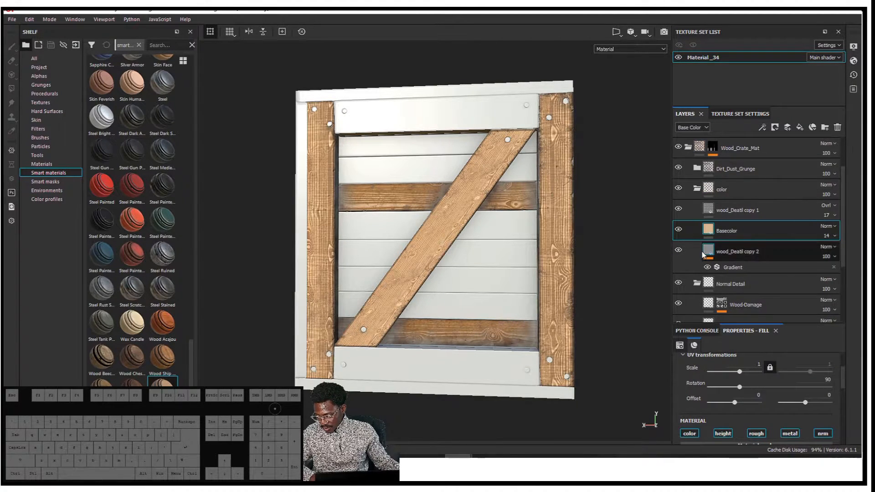
Step: Edit the UV rotation of the Normal Detail folder's Wood_Dirt1 and wood_pits_Dings layers, and check the rotation of Soft_Scratches
{"action": "scroll", "coordinate": [707, 246], "scroll_direction": "down", "scroll_amount": 4}
{"action": "left_click", "coordinate": [727, 228]}
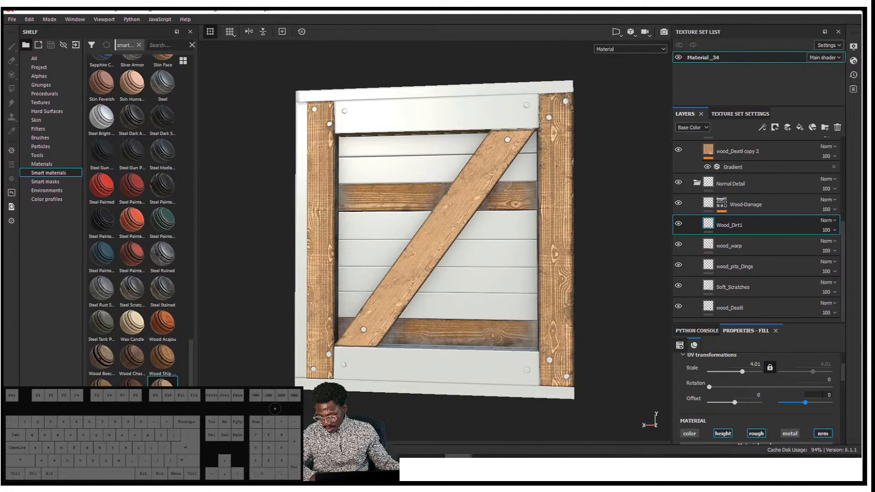
{"action": "left_click_drag", "start_coordinate": [831, 395], "coordinate": [790, 390]}
{"action": "left_click", "coordinate": [829, 380]}
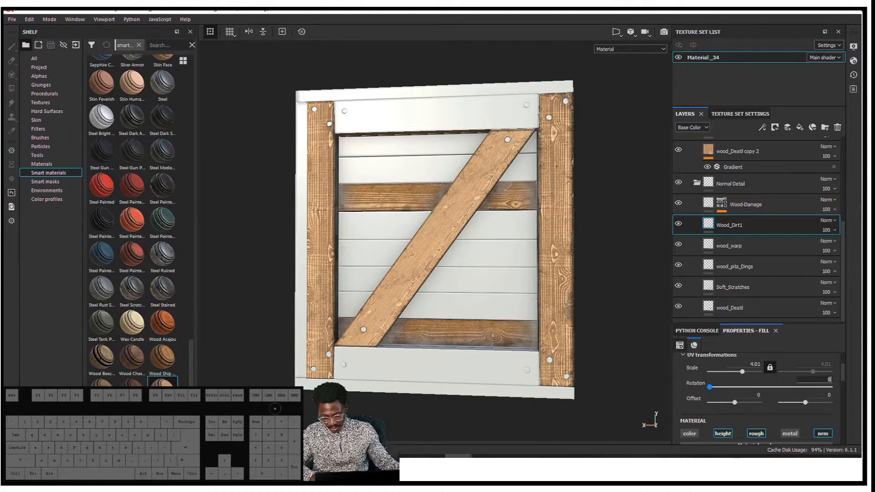
{"action": "left_click", "coordinate": [759, 249]}
{"action": "left_click", "coordinate": [805, 268]}
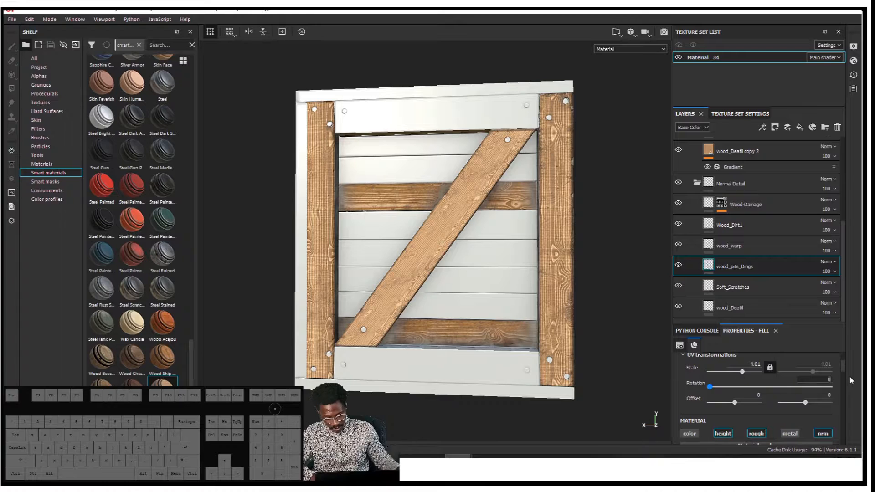
{"action": "key", "text": "Return"}
{"action": "left_click", "coordinate": [781, 283]}
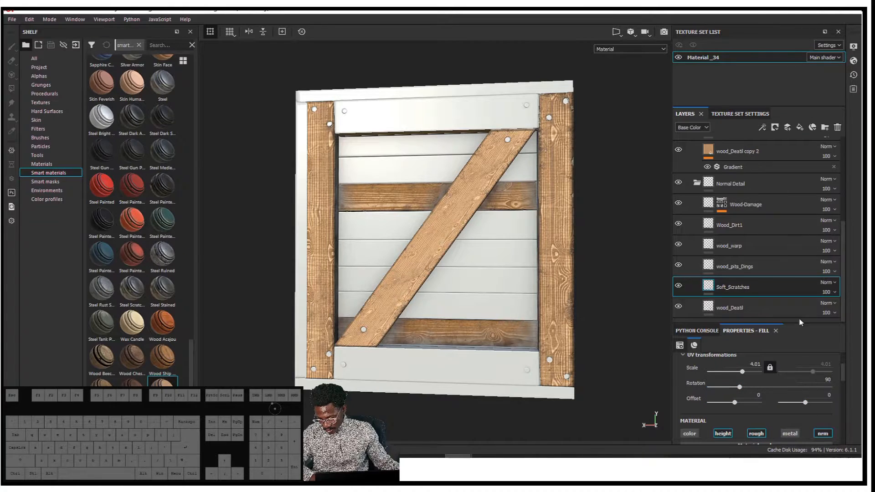
Step: Collapse the color folder and the bottom Wood_Crate_Mat folder to tidy the layer stack
{"action": "scroll", "coordinate": [793, 265], "scroll_direction": "up", "scroll_amount": 3}
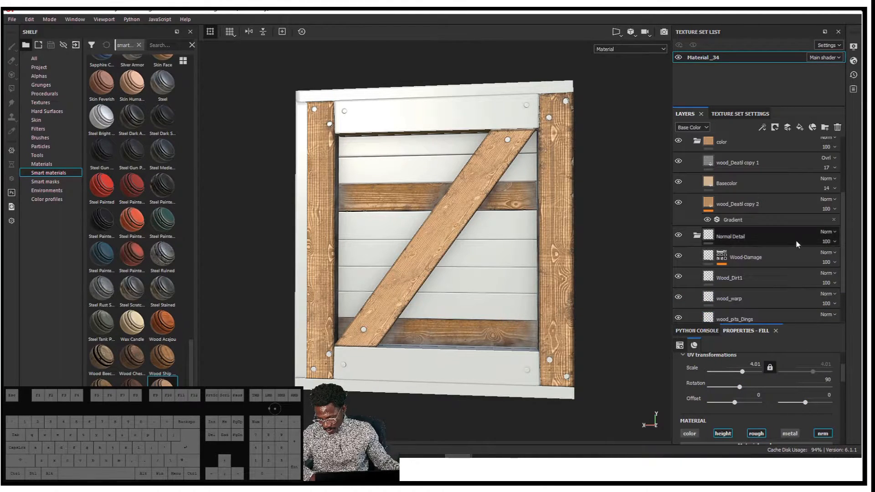
{"action": "left_click", "coordinate": [764, 184]}
{"action": "scroll", "coordinate": [763, 184], "scroll_direction": "up", "scroll_amount": 3}
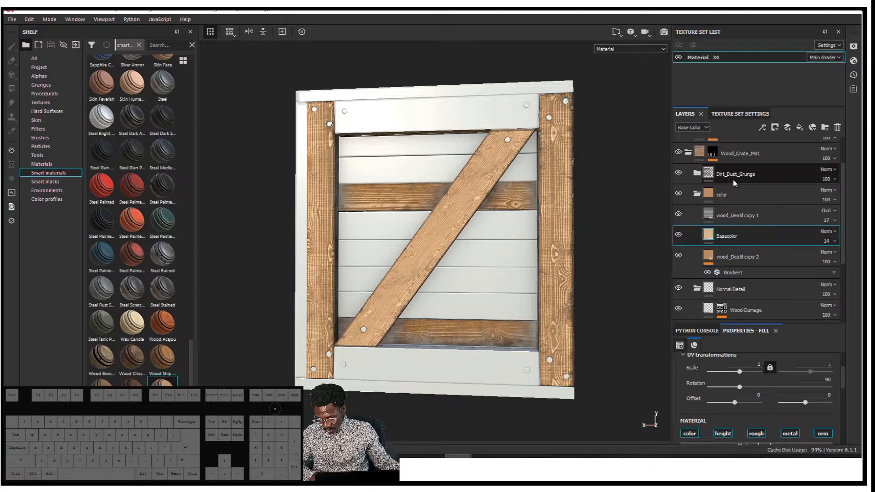
{"action": "left_click", "coordinate": [697, 194]}
{"action": "left_click_drag", "start_coordinate": [536, 241], "coordinate": [565, 243], "text": "alt"}
{"action": "right_click_drag", "start_coordinate": [565, 243], "coordinate": [556, 227], "text": "shift"}
{"action": "left_click_drag", "start_coordinate": [556, 227], "coordinate": [495, 227], "text": "alt"}
{"action": "left_click", "coordinate": [689, 153]}
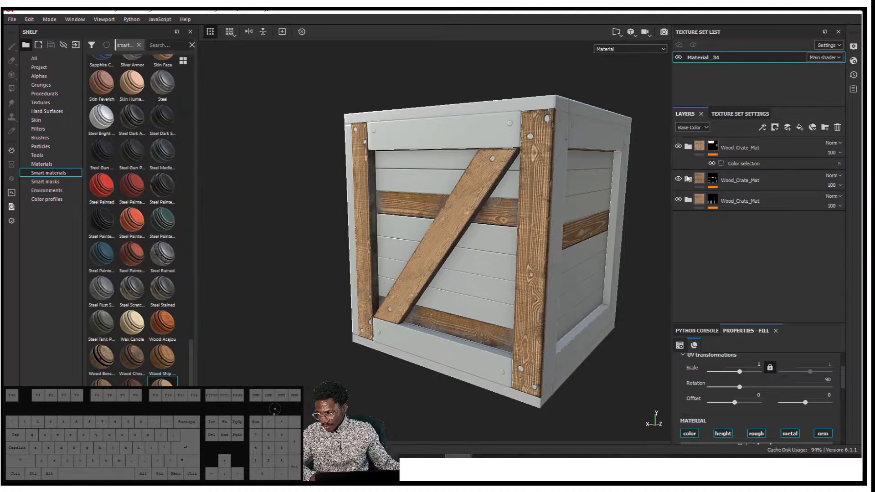
Step: Open the color selection settings of the bottom Wood_Crate_Mat's mask
{"action": "left_click_drag", "start_coordinate": [643, 204], "coordinate": [438, 211], "text": "alt"}
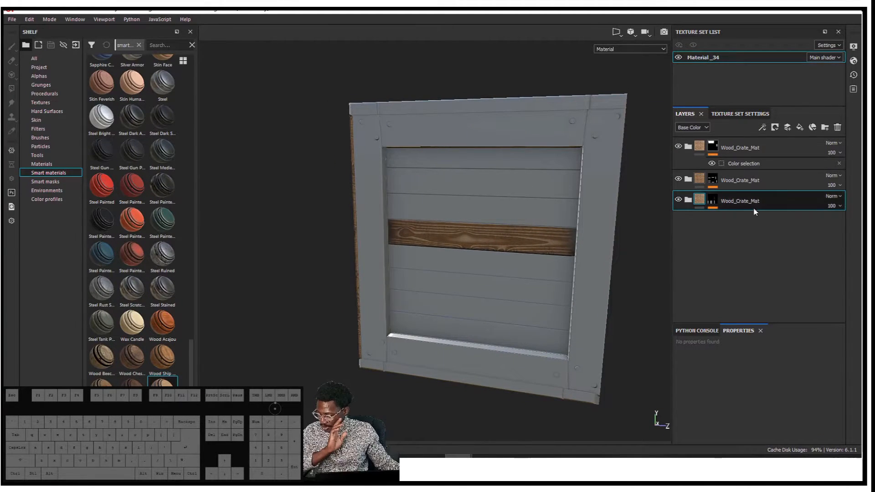
{"action": "left_click", "coordinate": [714, 201]}
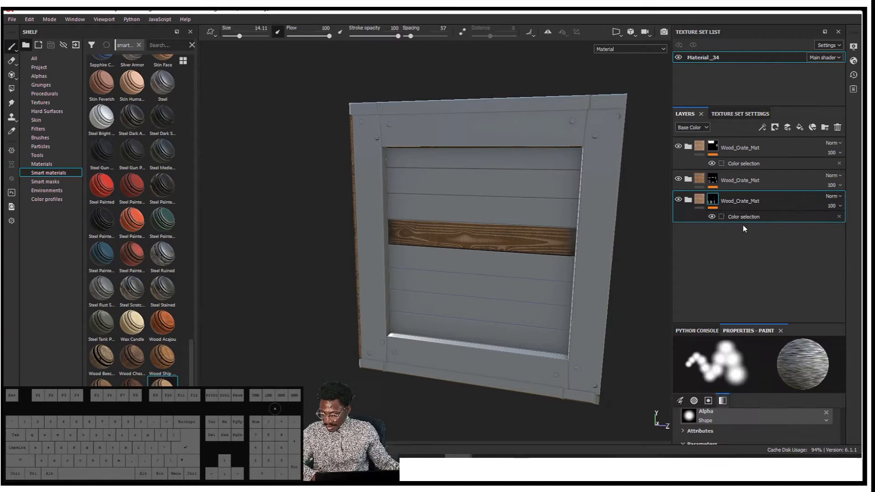
{"action": "left_click", "coordinate": [743, 216]}
{"action": "scroll", "coordinate": [811, 411], "scroll_direction": "down", "scroll_amount": 1}
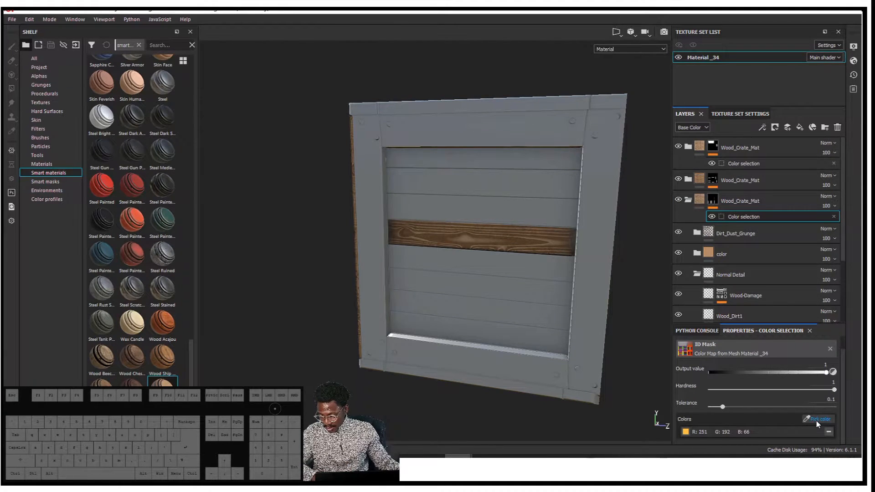
Step: Try adding the adjacent side's vertical plank ID color to the bottom Wood_Crate_Mat's mask and check the crate's top
{"action": "left_click", "coordinate": [816, 420]}
{"action": "left_click", "coordinate": [567, 306]}
{"action": "key", "text": "ctrl+z"}
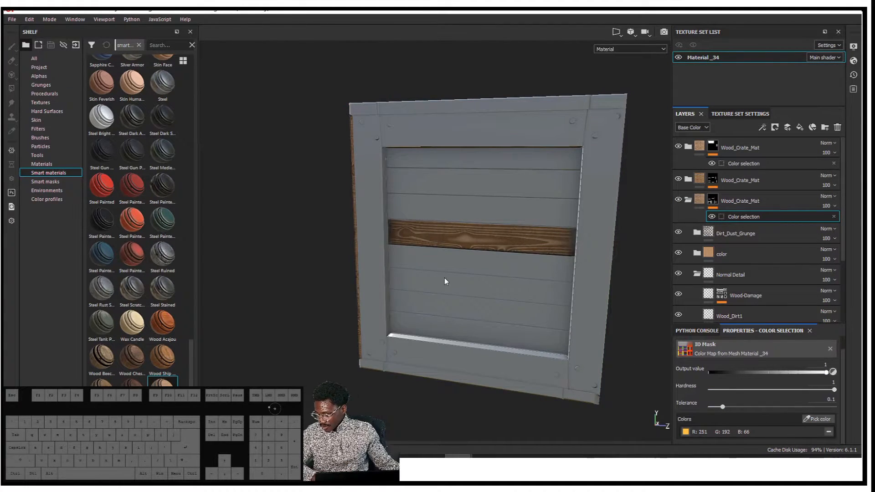
{"action": "left_click", "coordinate": [816, 419]}
{"action": "left_click", "coordinate": [604, 249]}
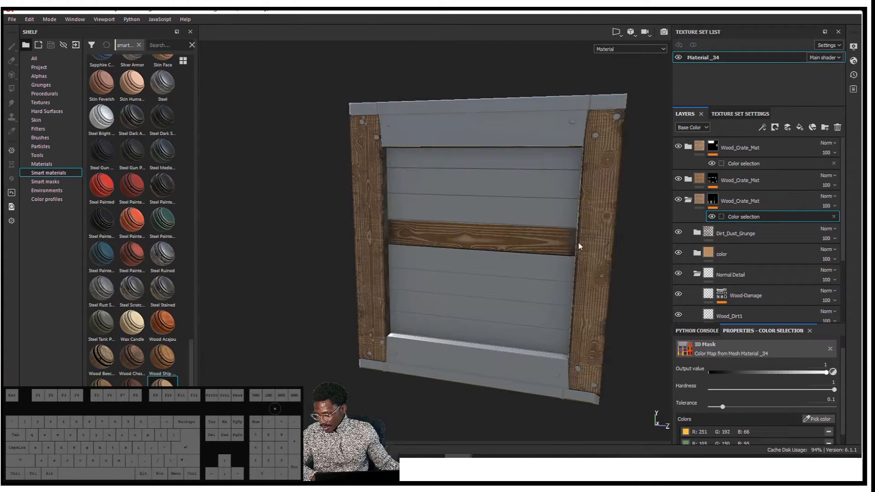
{"action": "left_click_drag", "start_coordinate": [294, 258], "coordinate": [387, 173], "text": "alt"}
{"action": "scroll", "coordinate": [398, 218], "scroll_direction": "down", "scroll_amount": 2}
{"action": "scroll", "coordinate": [387, 175], "scroll_direction": "down", "scroll_amount": 3}
{"action": "left_click_drag", "start_coordinate": [395, 211], "coordinate": [776, 342], "text": "alt"}
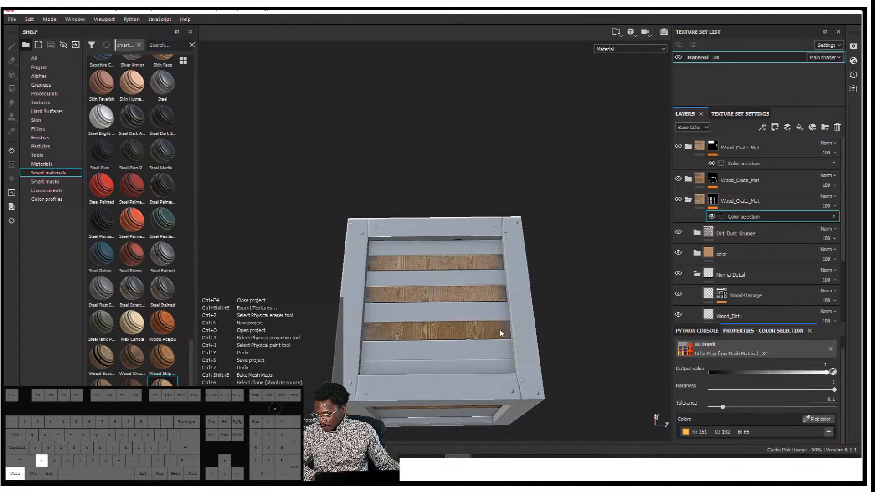
Step: Add the green ID color of the side's vertical corner planks to the bottom Wood_Crate_Mat's color selection and check the crate's top
{"action": "mouse_move", "coordinate": [564, 333]}
{"action": "left_mouse_down", "text": "alt"}
{"action": "mouse_move", "coordinate": [405, 248]}
{"action": "mouse_move", "coordinate": [382, 282]}
{"action": "left_mouse_up", "text": "alt"}
{"action": "left_click", "coordinate": [376, 283]}
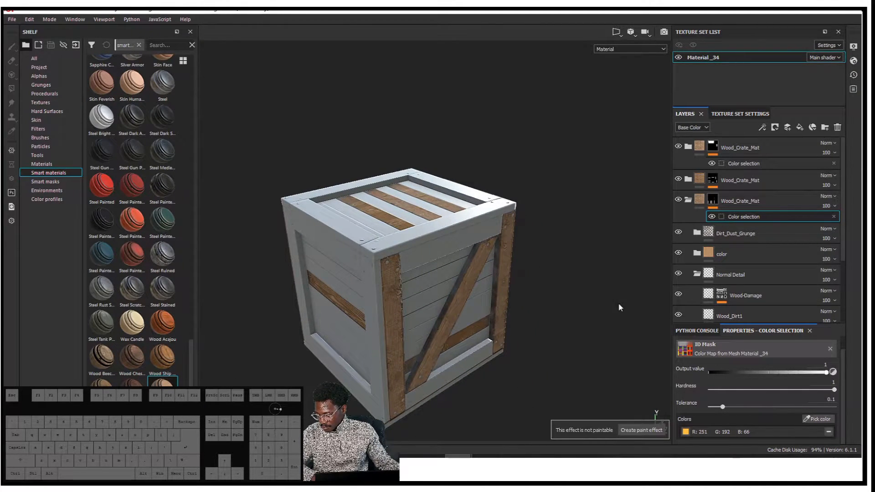
{"action": "left_click", "coordinate": [817, 419]}
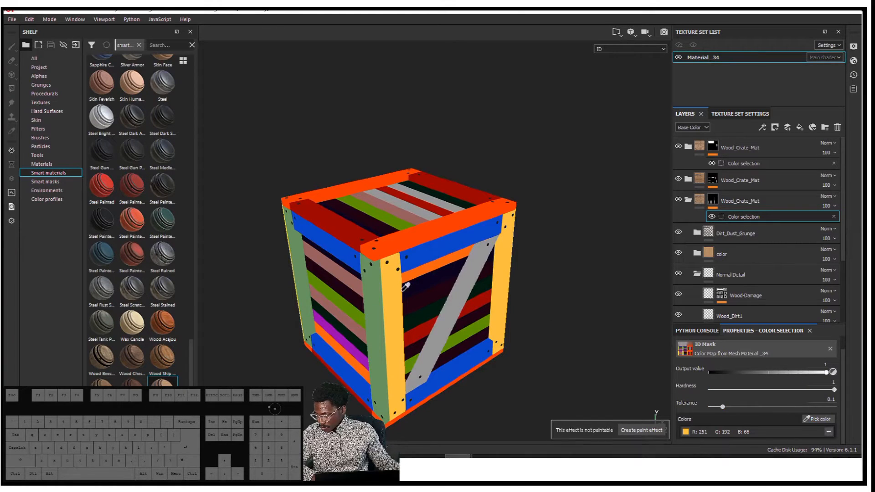
{"action": "left_click", "coordinate": [373, 294]}
{"action": "left_click_drag", "start_coordinate": [374, 294], "coordinate": [535, 253], "text": "alt"}
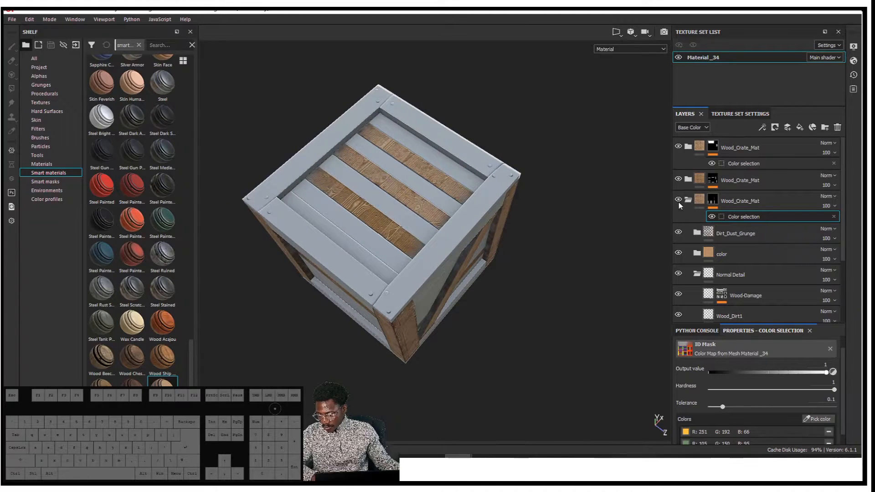
Step: Collapse the bottom Wood_Crate_Mat folder and toggle the visibility of the upper two to see which planks each covers
{"action": "left_click", "coordinate": [688, 199]}
{"action": "left_click", "coordinate": [678, 181]}
{"action": "left_click", "coordinate": [678, 180]}
{"action": "left_click", "coordinate": [678, 180]}
{"action": "left_click", "coordinate": [678, 180]}
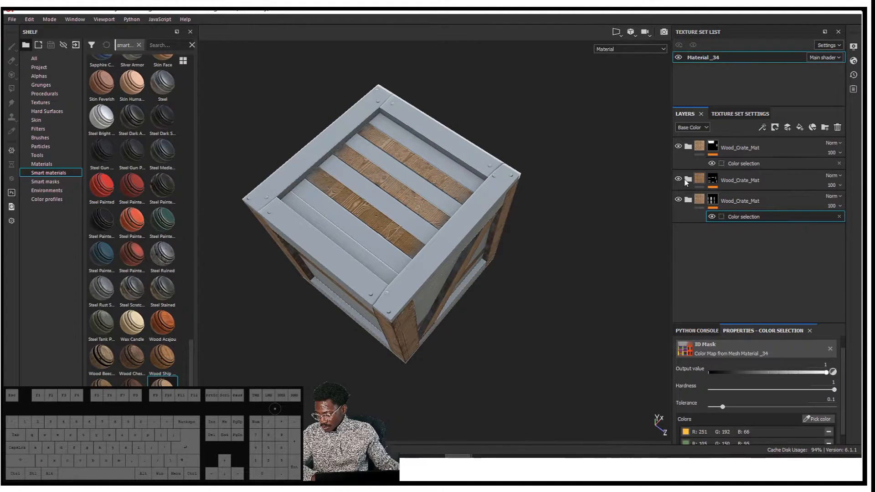
{"action": "left_click", "coordinate": [688, 146]}
{"action": "left_click", "coordinate": [688, 147]}
{"action": "left_click", "coordinate": [678, 146]}
{"action": "left_click", "coordinate": [678, 147]}
Step: Add another Wood_Crate_Mat smart material beneath the three existing ones and toggle its visibility to compare the result
{"action": "left_click_drag", "start_coordinate": [572, 214], "coordinate": [515, 196], "text": "alt"}
{"action": "middle_click_drag", "start_coordinate": [515, 196], "coordinate": [455, 191], "text": "alt"}
{"action": "scroll", "coordinate": [456, 191], "scroll_direction": "up", "scroll_amount": 3}
{"action": "left_click_drag", "start_coordinate": [458, 203], "coordinate": [503, 262], "text": "alt"}
{"action": "right_click_drag", "start_coordinate": [426, 251], "coordinate": [414, 246], "text": "shift"}
{"action": "left_click_drag", "start_coordinate": [414, 246], "coordinate": [413, 250], "text": "alt"}
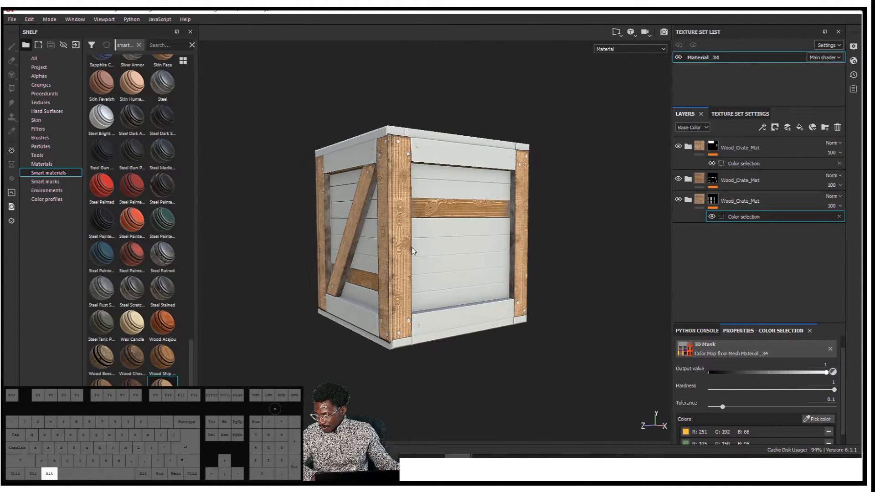
{"action": "middle_click_drag", "start_coordinate": [413, 250], "coordinate": [405, 254], "text": "alt"}
{"action": "left_click_drag", "start_coordinate": [162, 358], "coordinate": [738, 261]}
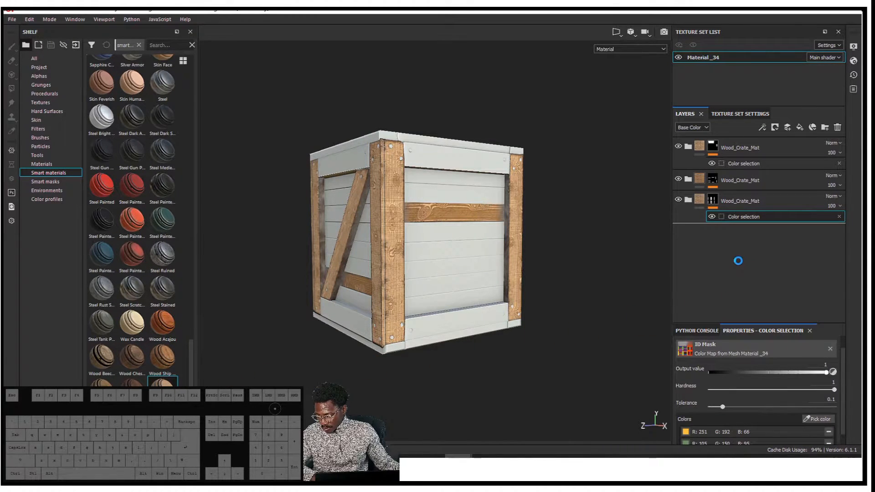
{"action": "mouse_move", "coordinate": [657, 236]}
{"action": "left_mouse_down", "text": "alt"}
{"action": "mouse_move", "coordinate": [426, 231]}
{"action": "mouse_move", "coordinate": [603, 232]}
{"action": "mouse_move", "coordinate": [574, 245]}
{"action": "mouse_move", "coordinate": [658, 231]}
{"action": "left_mouse_up", "text": "alt"}
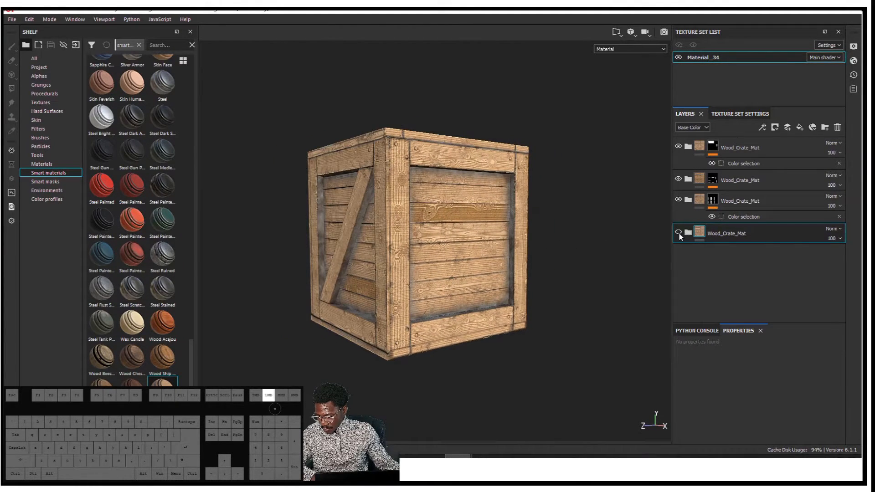
{"action": "left_click", "coordinate": [679, 233]}
{"action": "left_click", "coordinate": [679, 233]}
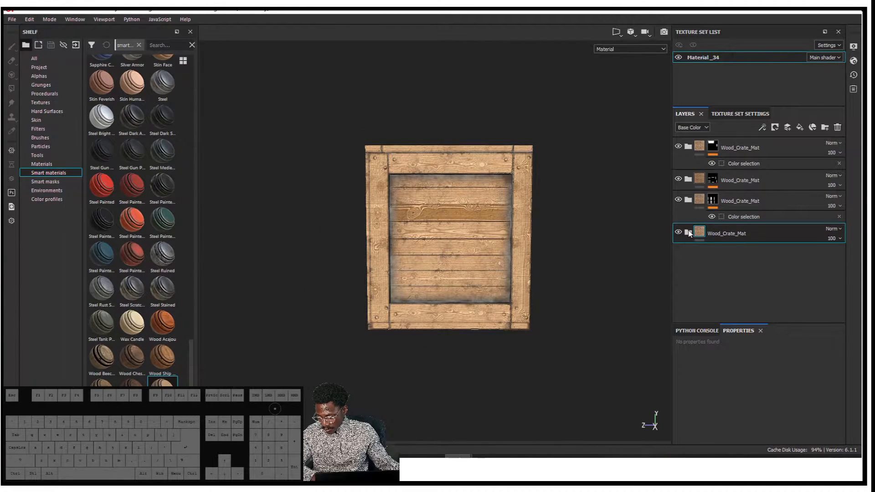
Step: Add a black mask to the new bottom Wood_Crate_Mat and enlarge the properties area
{"action": "left_click", "coordinate": [689, 233]}
{"action": "left_click", "coordinate": [697, 233]}
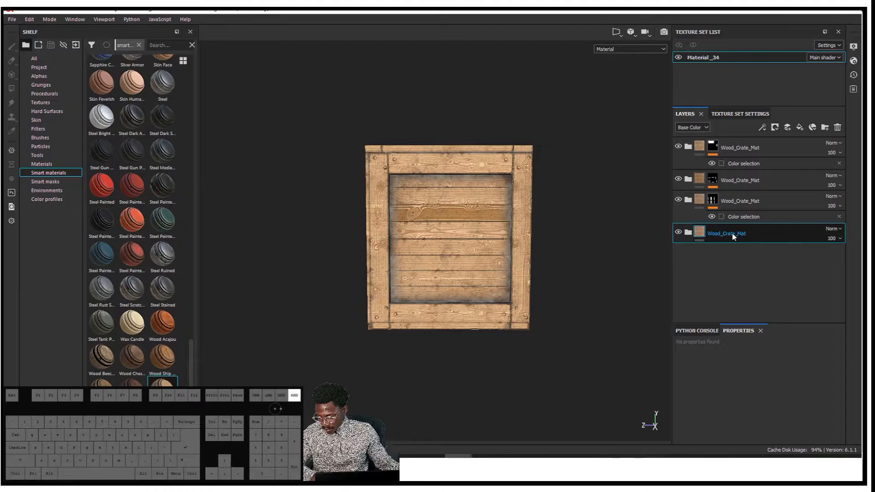
{"action": "right_click", "coordinate": [732, 233]}
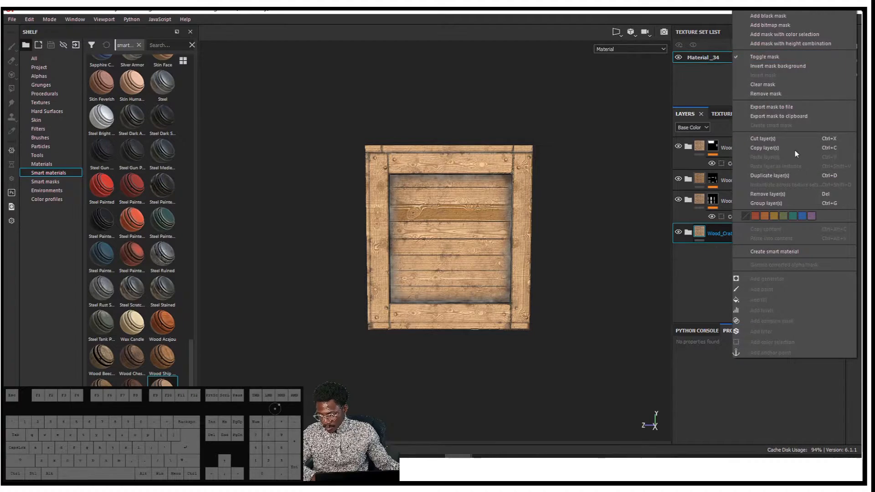
{"action": "left_click", "coordinate": [798, 16]}
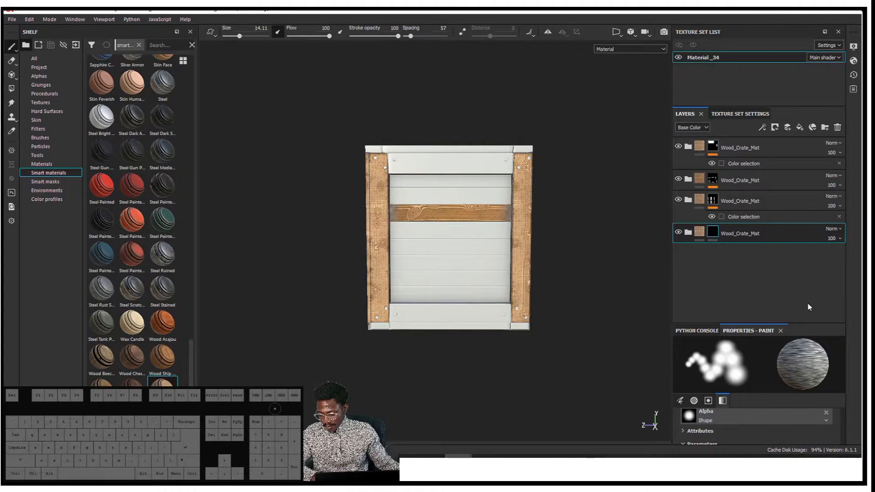
{"action": "scroll", "coordinate": [775, 415], "scroll_direction": "down", "scroll_amount": 3}
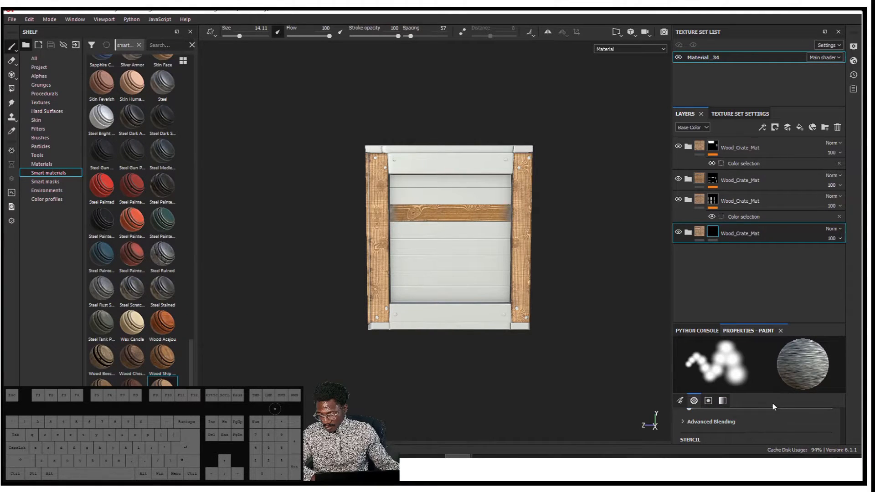
{"action": "mouse_move", "coordinate": [808, 323]}
{"action": "left_mouse_down"}
{"action": "mouse_move", "coordinate": [807, 299]}
{"action": "mouse_move", "coordinate": [784, 264]}
{"action": "left_mouse_up"}
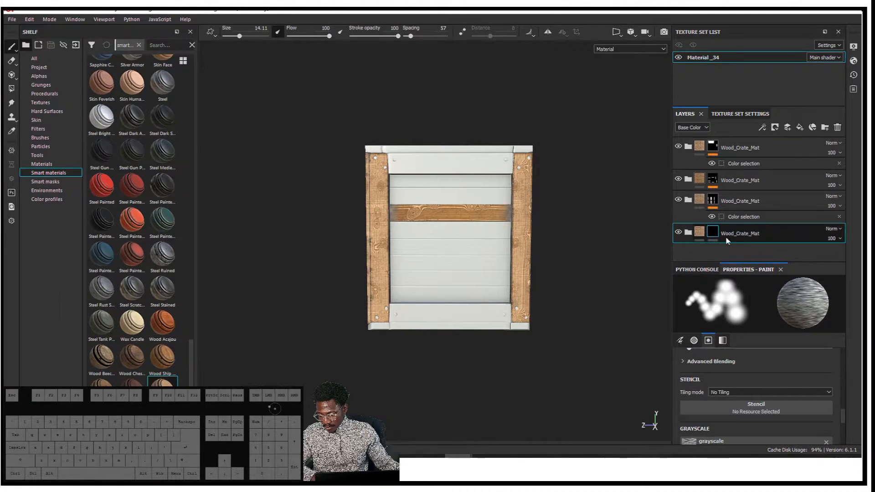
{"action": "right_click", "coordinate": [717, 234]}
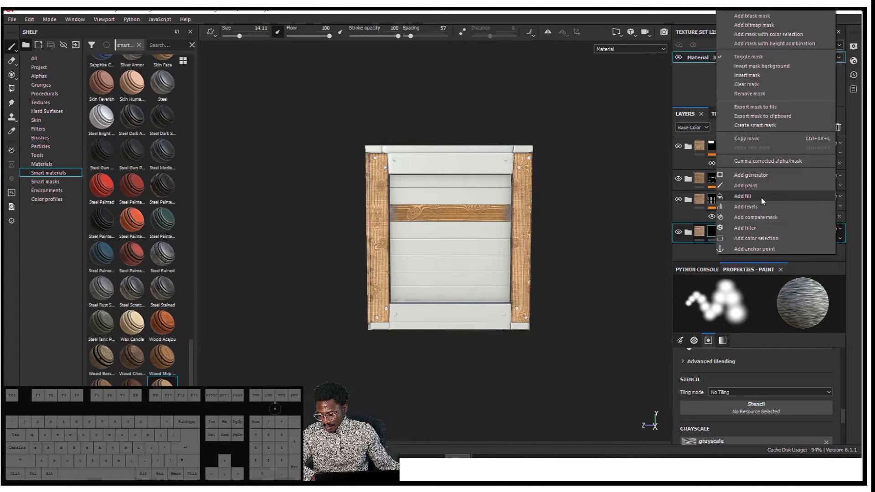
{"action": "left_click", "coordinate": [764, 176]}
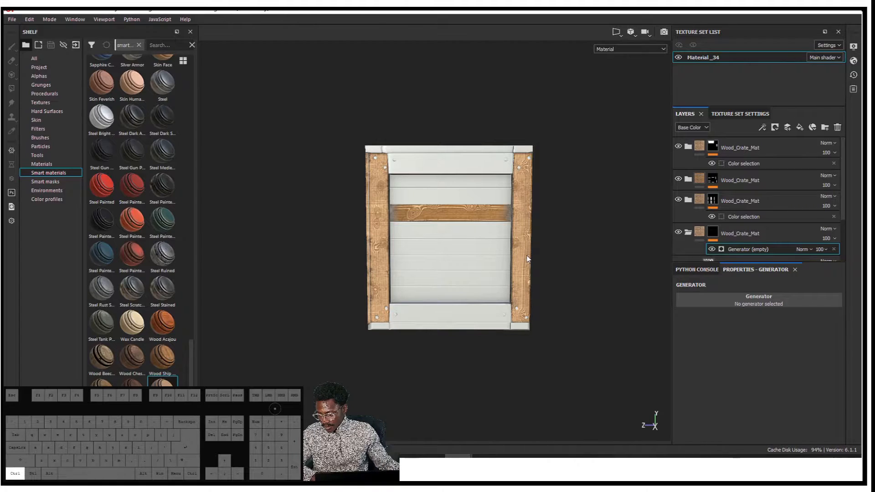
{"action": "key", "text": "ctrl+z"}
Step: Add a color selection to the black mask of the bottom Wood_Crate_Mat and open its settings
{"action": "right_click", "coordinate": [711, 233]}
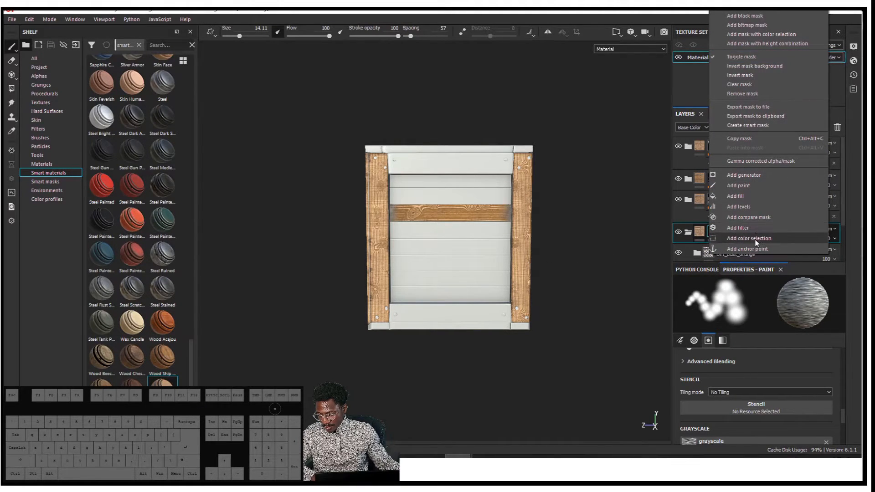
{"action": "left_click", "coordinate": [754, 240]}
{"action": "scroll", "coordinate": [739, 228], "scroll_direction": "down", "scroll_amount": 2}
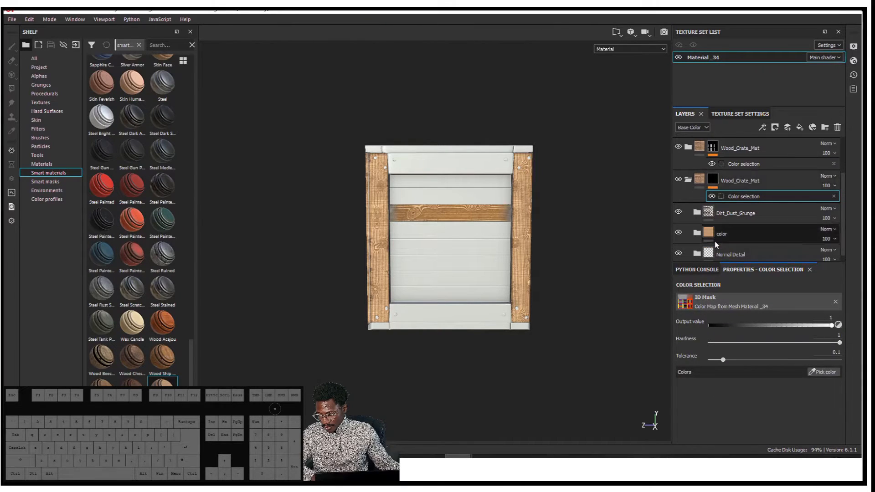
{"action": "left_click", "coordinate": [714, 186]}
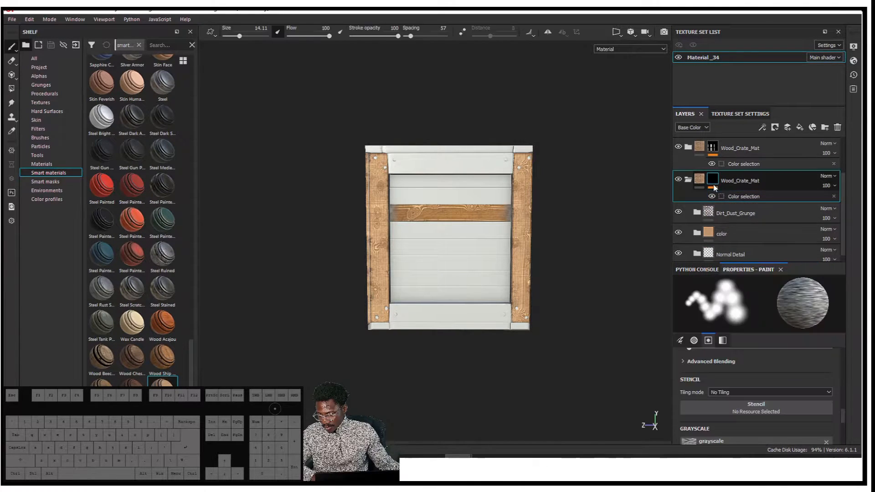
{"action": "scroll", "coordinate": [689, 183], "scroll_direction": "up", "scroll_amount": 2}
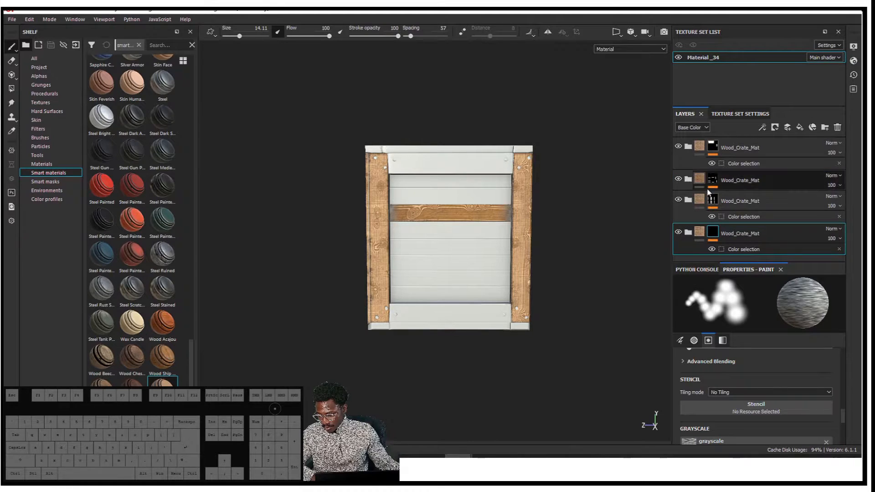
{"action": "left_click", "coordinate": [721, 251]}
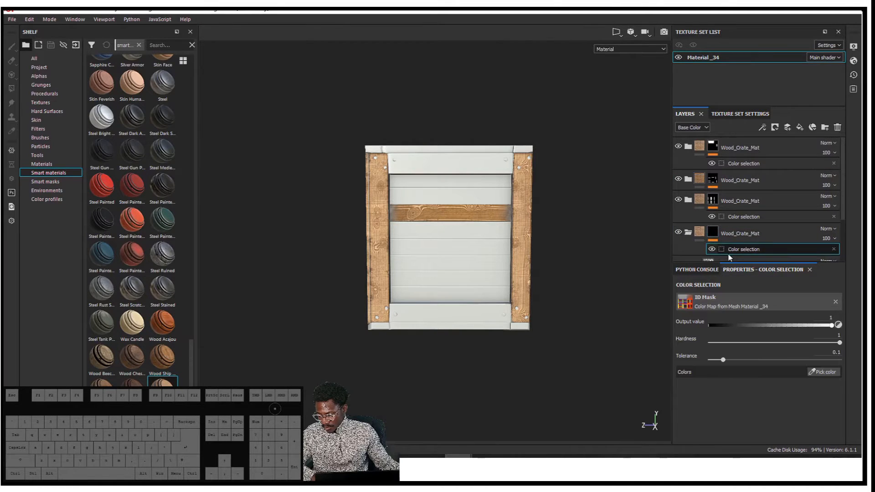
Step: Pick the purple plank ID color (150, 0, 174) for the bottom Wood_Crate_Mat's color selection and view the covered planks
{"action": "left_click", "coordinate": [823, 372]}
{"action": "left_click", "coordinate": [492, 247]}
{"action": "left_click_drag", "start_coordinate": [491, 250], "coordinate": [505, 224], "text": "alt"}
{"action": "right_click_drag", "start_coordinate": [504, 224], "coordinate": [461, 233], "text": "alt"}
{"action": "mouse_move", "coordinate": [460, 233]}
{"action": "left_mouse_down", "text": "alt"}
{"action": "mouse_move", "coordinate": [391, 228]}
{"action": "mouse_move", "coordinate": [492, 244]}
{"action": "mouse_move", "coordinate": [474, 248]}
{"action": "mouse_move", "coordinate": [370, 219]}
{"action": "mouse_move", "coordinate": [510, 189]}
{"action": "mouse_move", "coordinate": [453, 196]}
{"action": "mouse_move", "coordinate": [557, 201]}
{"action": "mouse_move", "coordinate": [478, 201]}
{"action": "mouse_move", "coordinate": [509, 199]}
{"action": "mouse_move", "coordinate": [564, 221]}
{"action": "mouse_move", "coordinate": [461, 238]}
{"action": "left_mouse_up", "text": "alt"}
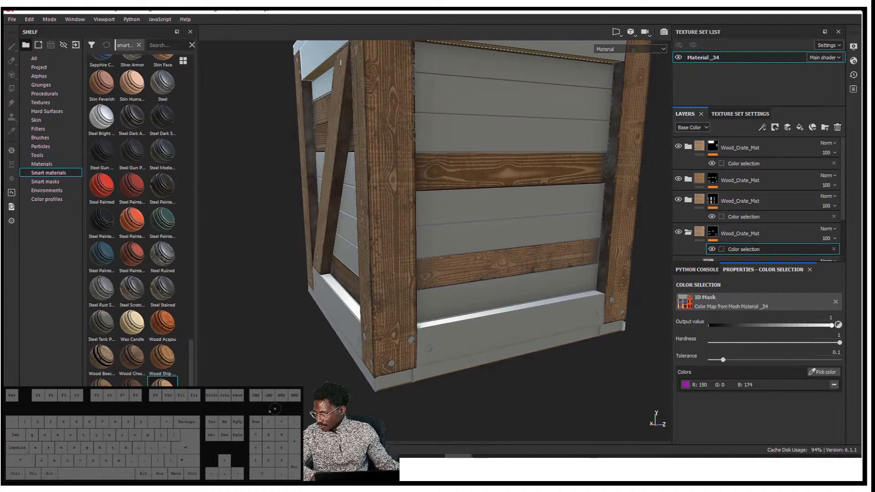
{"action": "left_click", "coordinate": [489, 269], "text": "ctrl"}
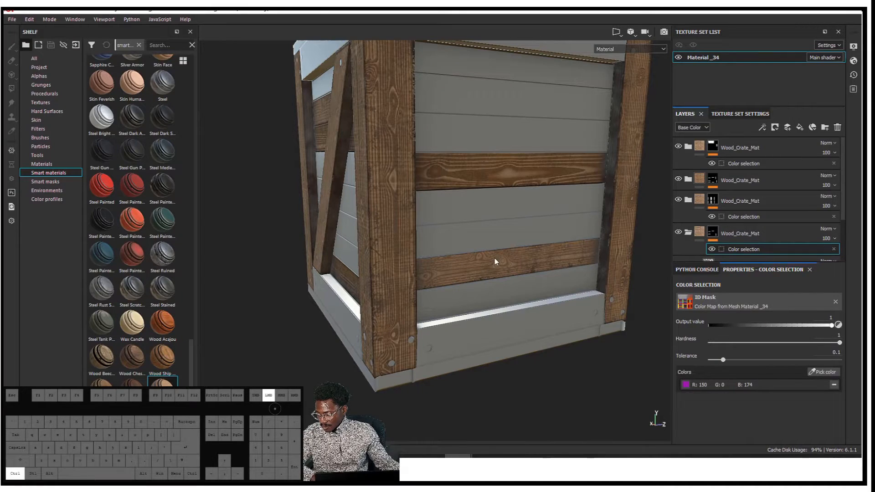
Step: Add another Wood_Crate_Mat smart material beneath the four existing ones, collapse the folder above it and view the whole crate
{"action": "left_click", "coordinate": [687, 229]}
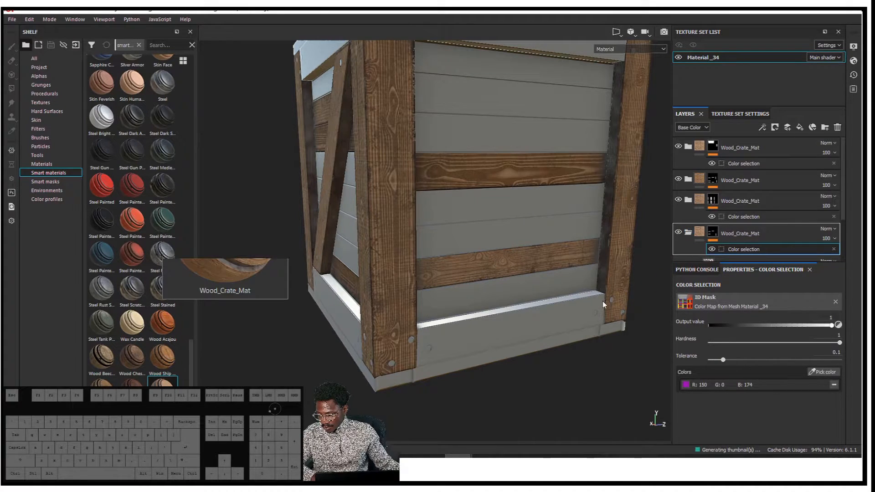
{"action": "left_click", "coordinate": [690, 234], "text": "ctrl"}
{"action": "left_click", "coordinate": [691, 233]}
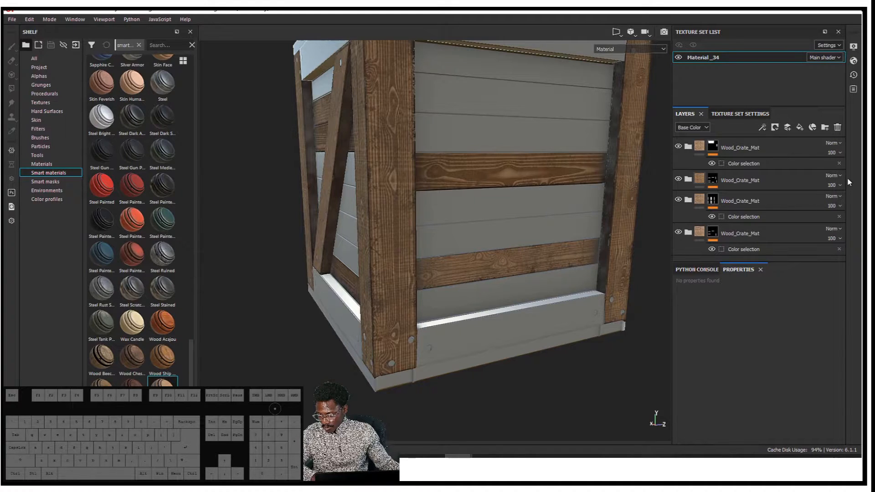
{"action": "scroll", "coordinate": [842, 225], "scroll_direction": "down", "scroll_amount": 3}
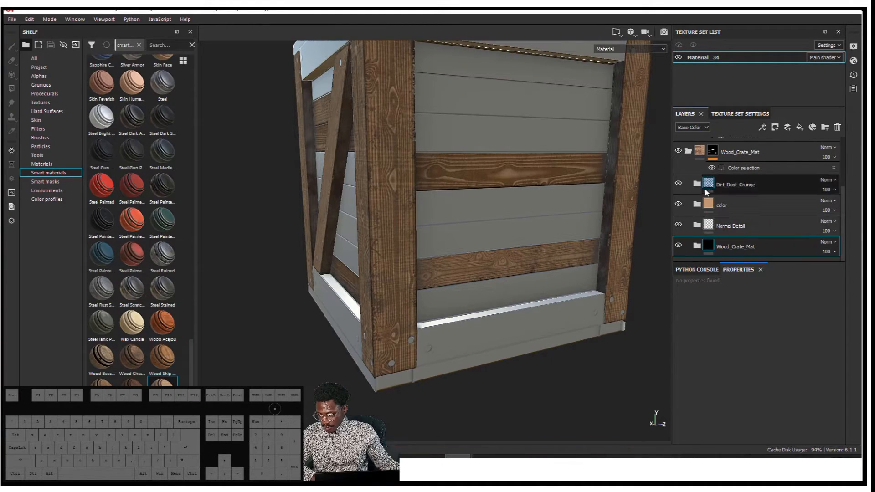
{"action": "scroll", "coordinate": [697, 197], "scroll_direction": "up", "scroll_amount": 1}
{"action": "left_click", "coordinate": [688, 185]}
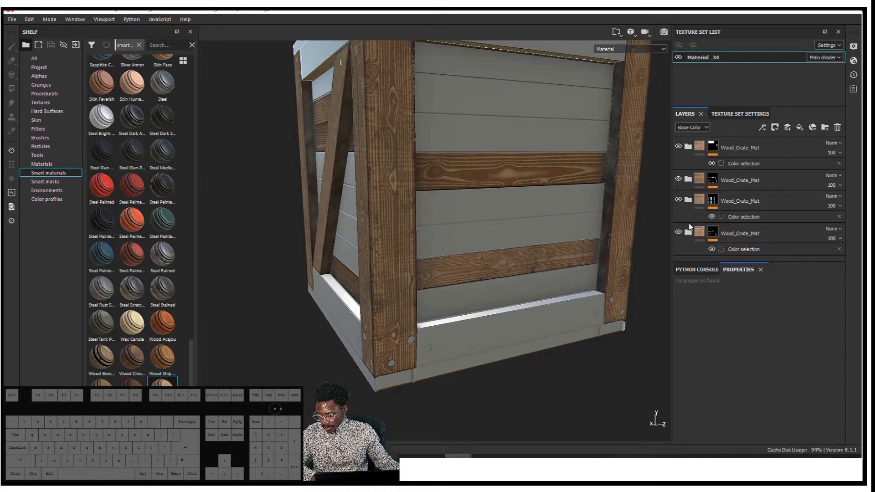
{"action": "left_click_drag", "start_coordinate": [162, 382], "coordinate": [447, 301]}
{"action": "left_click_drag", "start_coordinate": [529, 226], "coordinate": [526, 233]}
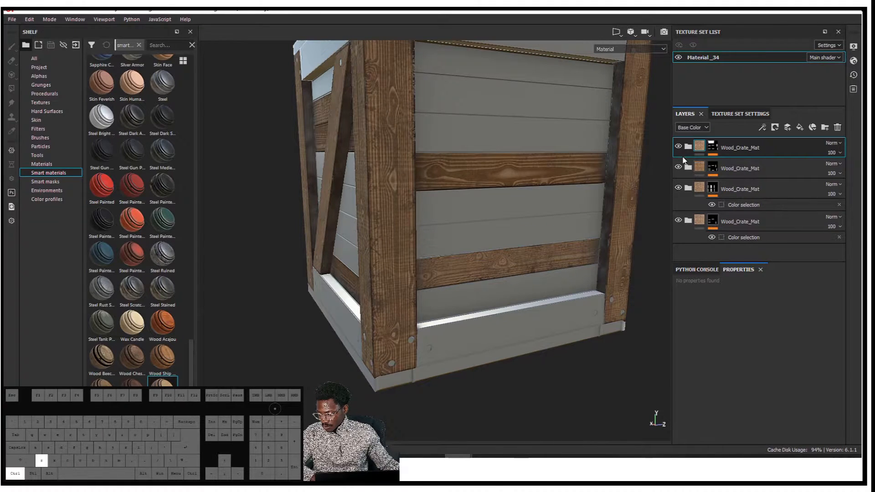
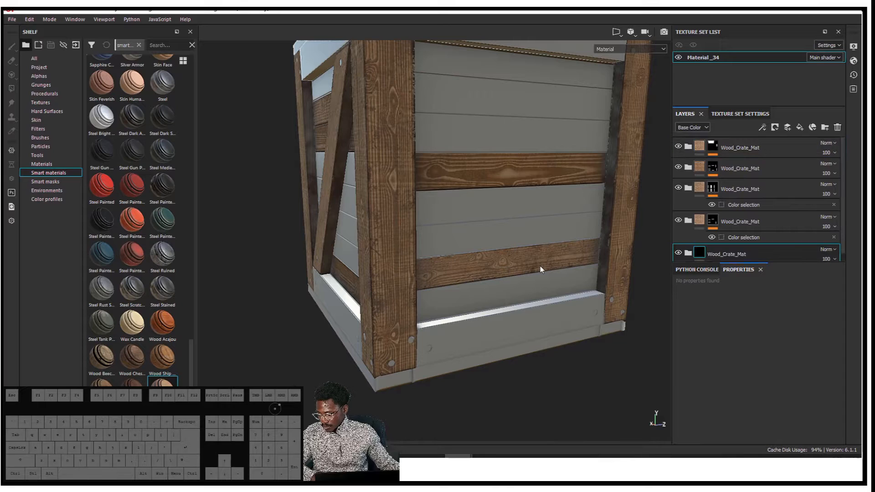
{"action": "left_click_drag", "start_coordinate": [412, 274], "coordinate": [712, 264], "text": "alt"}
{"action": "scroll", "coordinate": [451, 230], "scroll_direction": "down", "scroll_amount": 5}
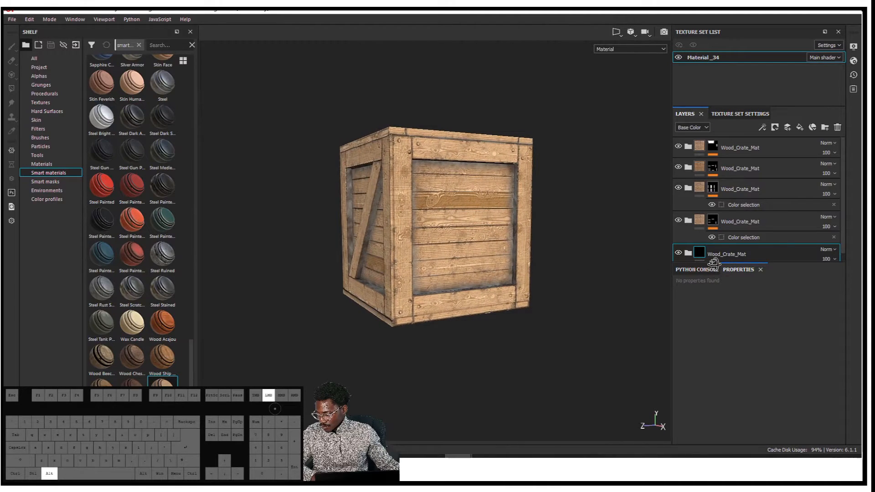
{"action": "left_click_drag", "start_coordinate": [799, 263], "coordinate": [704, 255], "text": "alt"}
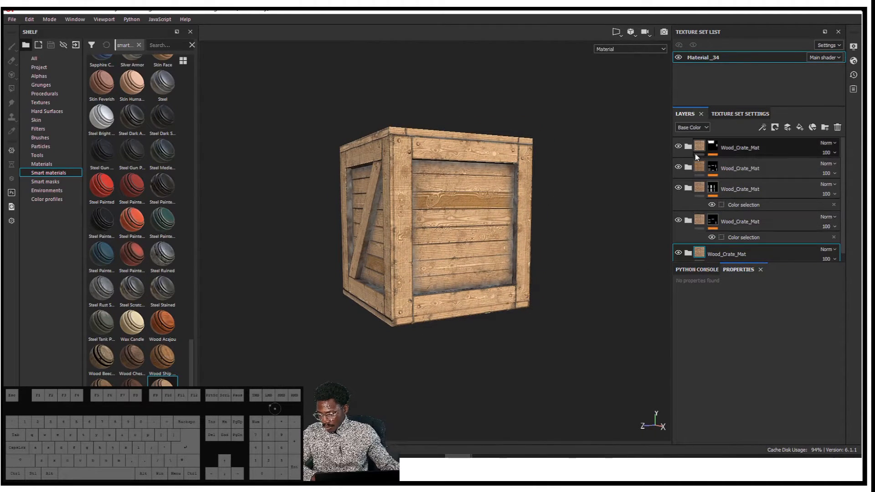
Step: Open the topmost Wood_Crate_Mat's color selection and hide the new unmasked Wood_Crate_Mat at the bottom of the stack
{"action": "left_click", "coordinate": [713, 155]}
{"action": "left_click_drag", "start_coordinate": [712, 155], "coordinate": [717, 192], "text": "alt"}
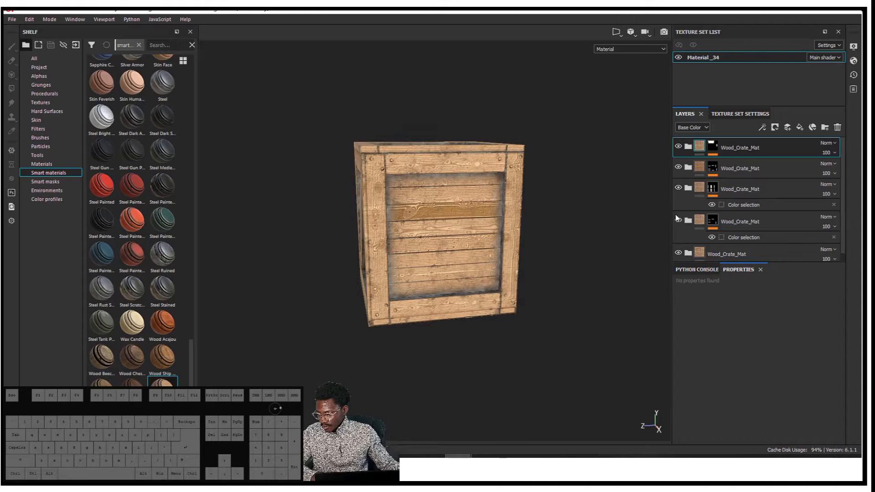
{"action": "left_click", "coordinate": [715, 147]}
{"action": "left_click", "coordinate": [738, 164]}
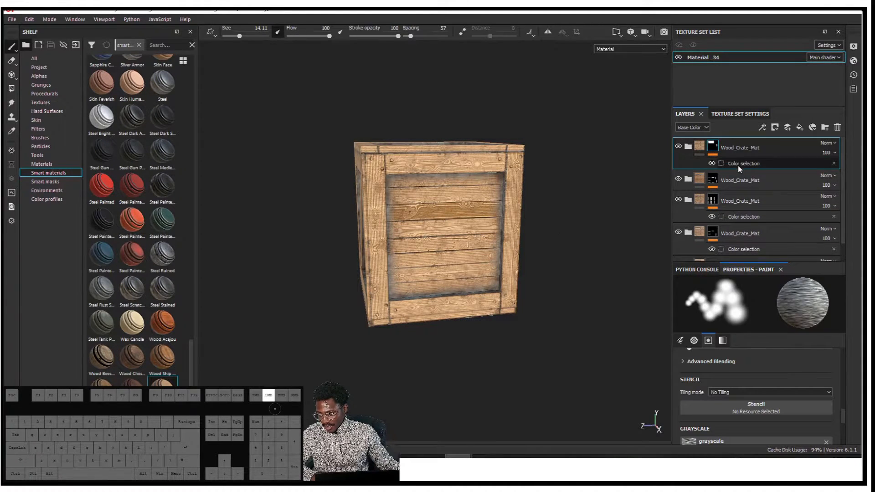
{"action": "left_click_drag", "start_coordinate": [581, 309], "coordinate": [456, 301], "text": "alt"}
{"action": "scroll", "coordinate": [677, 256], "scroll_direction": "down", "scroll_amount": 3}
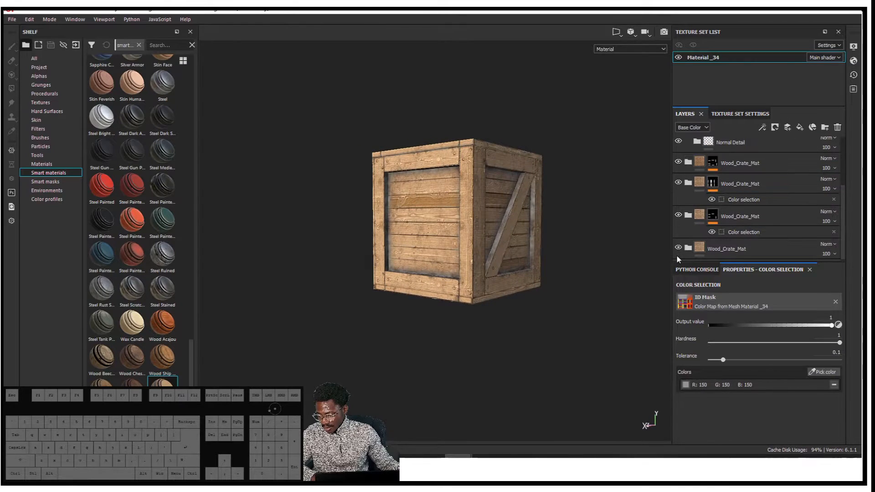
{"action": "left_click", "coordinate": [679, 249]}
{"action": "left_click_drag", "start_coordinate": [523, 248], "coordinate": [483, 245], "text": "alt"}
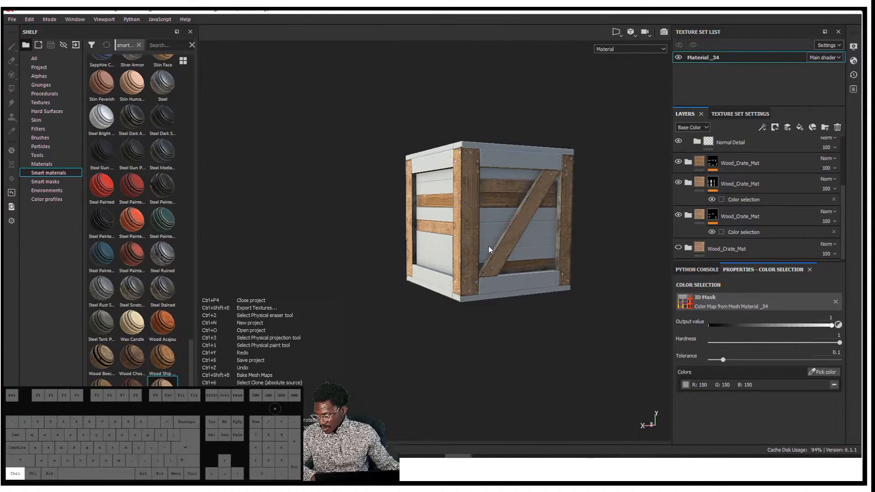
{"action": "scroll", "coordinate": [714, 172], "scroll_direction": "up", "scroll_amount": 4}
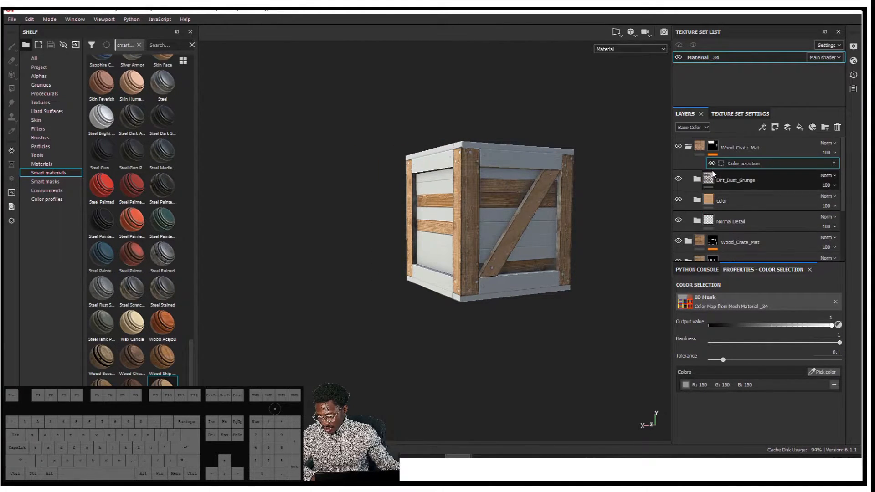
Step: Add the red plank ID color (150, 0, 0) to the topmost Wood_Crate_Mat's color selection
{"action": "left_click", "coordinate": [825, 372]}
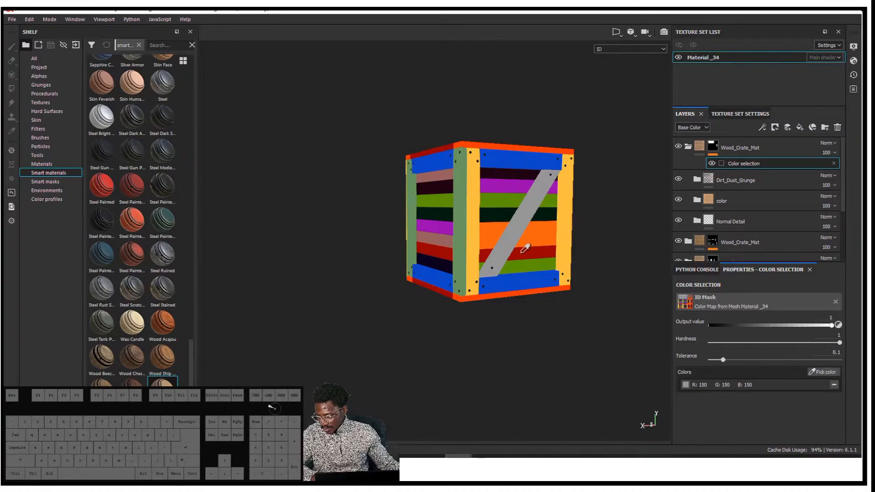
{"action": "left_click", "coordinate": [480, 230]}
{"action": "left_click_drag", "start_coordinate": [406, 250], "coordinate": [595, 239], "text": "alt"}
{"action": "scroll", "coordinate": [597, 249], "scroll_direction": "up", "scroll_amount": 2}
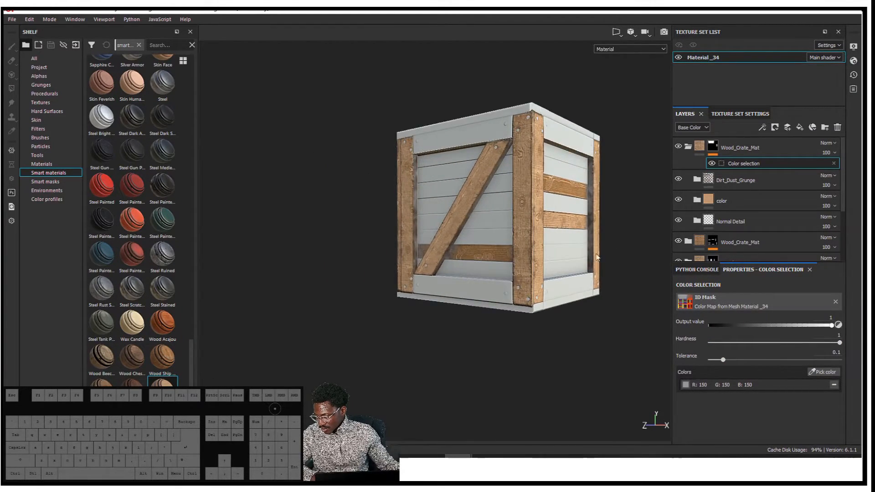
{"action": "left_click", "coordinate": [827, 372]}
{"action": "left_click", "coordinate": [504, 221]}
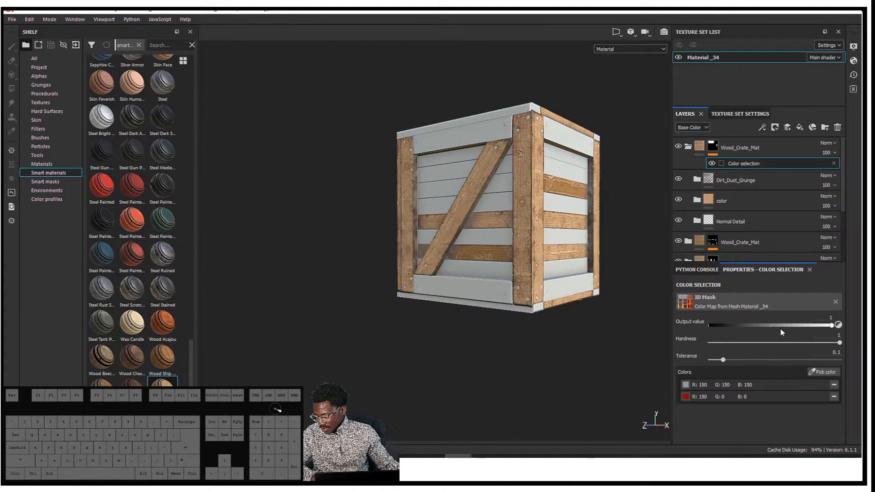
Step: Add the dark green (2, 29, 15) and dark maroon (29, 2, 17) plank ID colors to the topmost Wood_Crate_Mat's color selection
{"action": "left_click", "coordinate": [826, 372]}
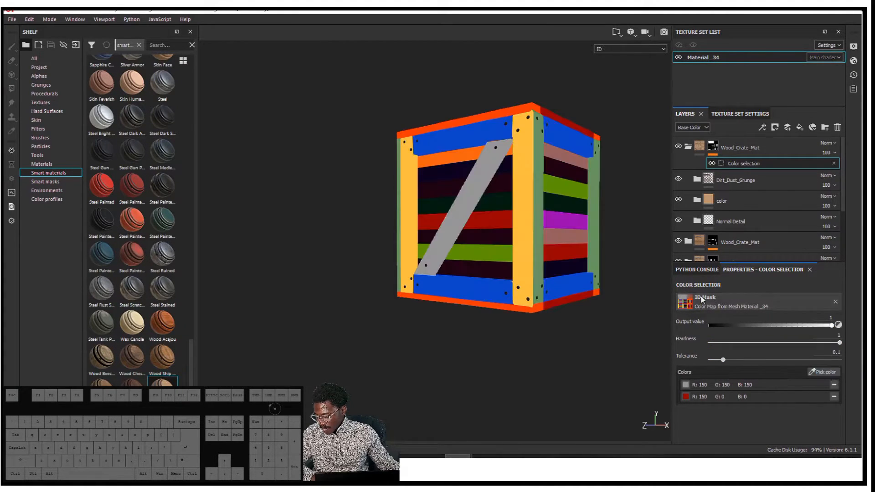
{"action": "left_click", "coordinate": [505, 196]}
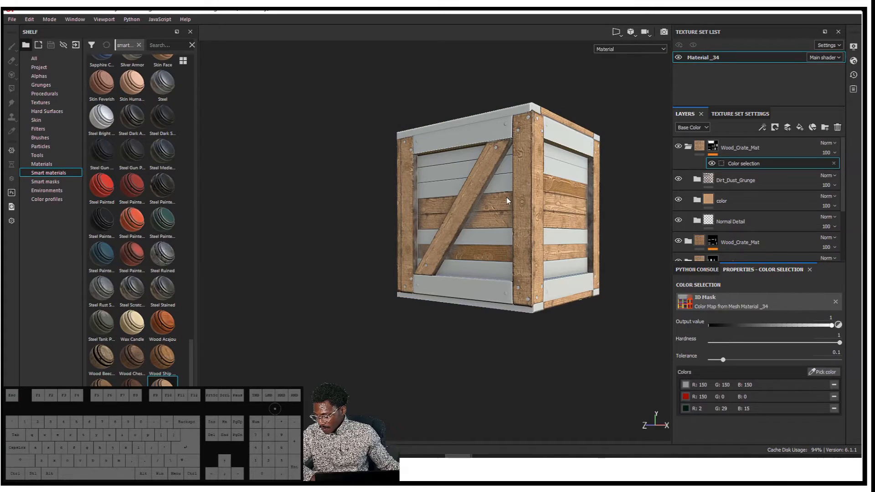
{"action": "left_click", "coordinate": [826, 373]}
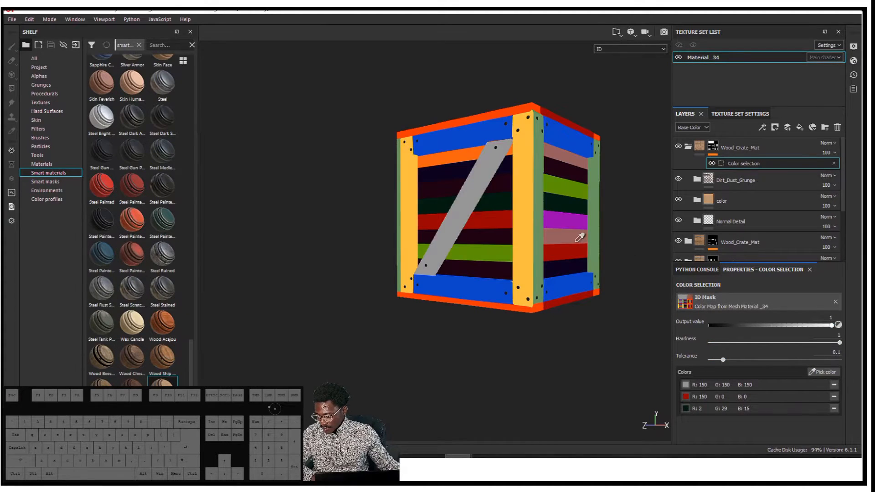
{"action": "left_click", "coordinate": [475, 273]}
{"action": "left_click_drag", "start_coordinate": [595, 237], "coordinate": [498, 229], "text": "alt"}
{"action": "left_click", "coordinate": [821, 373]}
{"action": "left_click", "coordinate": [580, 239]}
{"action": "left_click_drag", "start_coordinate": [581, 242], "coordinate": [547, 230], "text": "alt"}
{"action": "key", "text": "ctrl+z"}
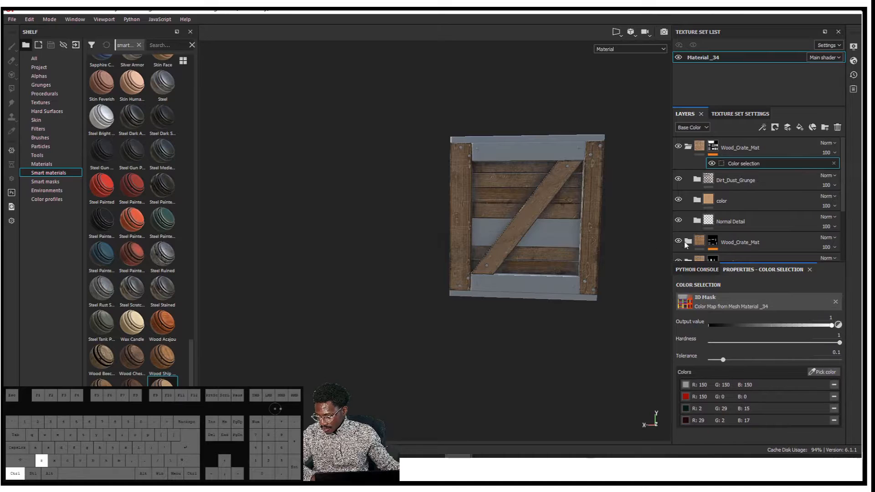
Step: Collapse the topmost Wood_Crate_Mat folder and toggle the visibility of the upper two materials to compare their planks
{"action": "left_click", "coordinate": [688, 147]}
{"action": "left_click", "coordinate": [678, 147]}
{"action": "left_click", "coordinate": [678, 179]}
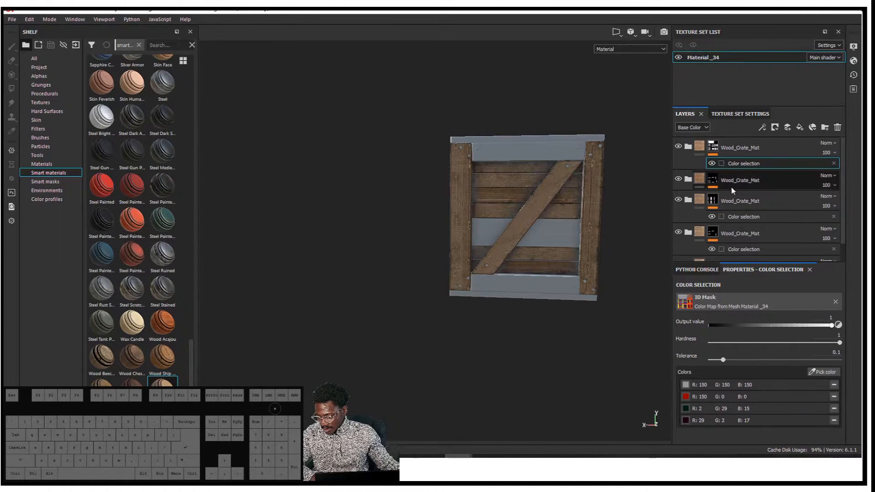
{"action": "left_click", "coordinate": [678, 179]}
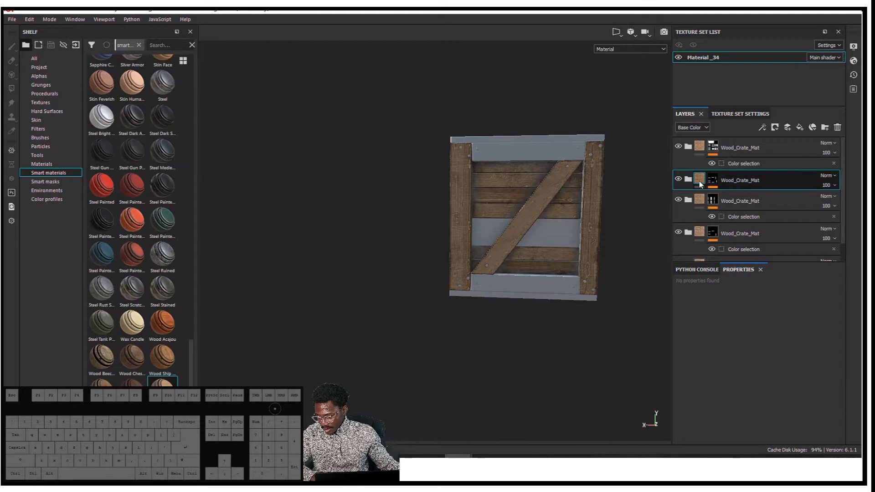
Step: Add the orange plank ID color (255, 96, 18) to the second Wood_Crate_Mat's color selection and inspect the adjacent sides
{"action": "left_click", "coordinate": [714, 182]}
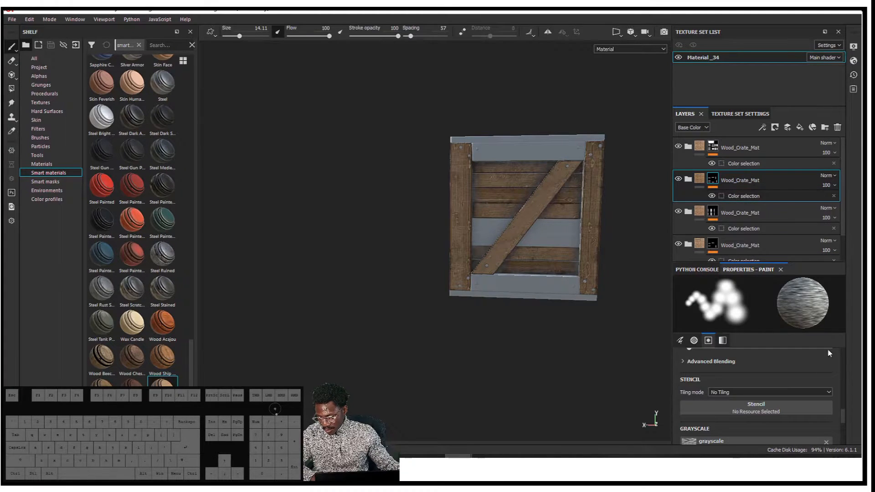
{"action": "left_click", "coordinate": [740, 197]}
{"action": "left_click", "coordinate": [823, 371]}
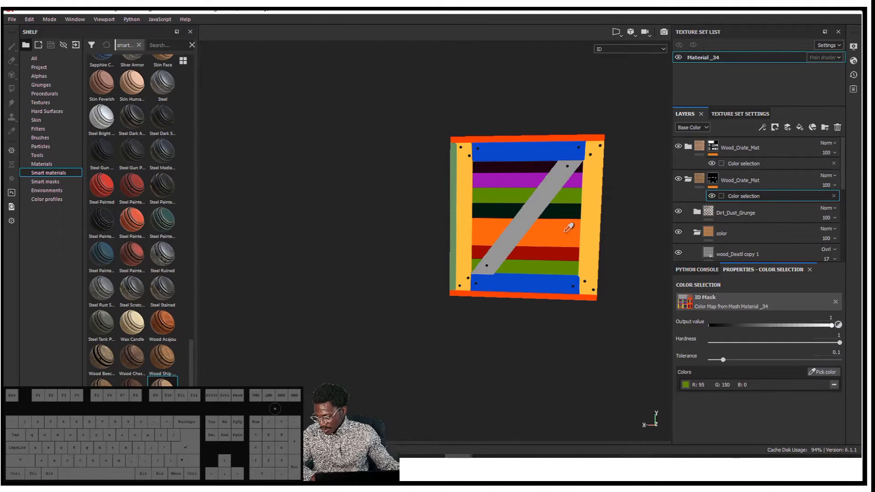
{"action": "left_click", "coordinate": [552, 238]}
{"action": "left_click_drag", "start_coordinate": [552, 252], "coordinate": [742, 343], "text": "alt"}
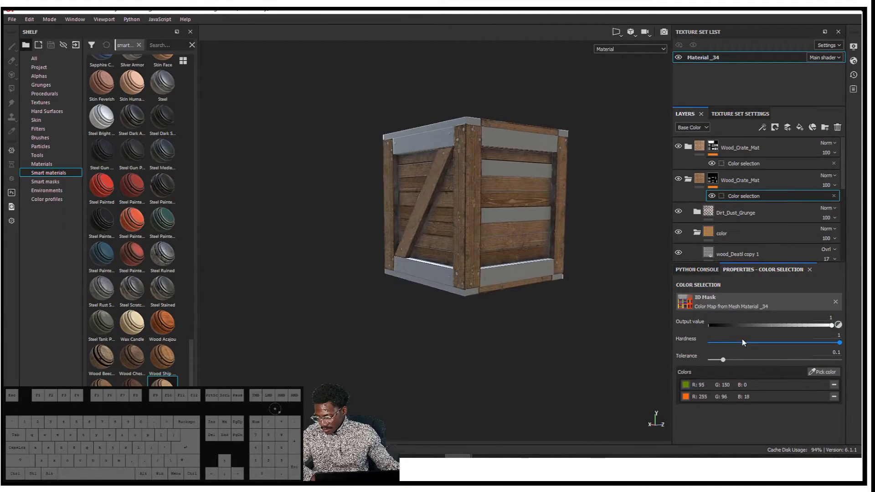
Step: Add the dusty pink plank ID color (150, 95, 95) to the second Wood_Crate_Mat's color selection and inspect the planks up close
{"action": "left_click", "coordinate": [816, 372]}
{"action": "left_click", "coordinate": [523, 165]}
{"action": "left_click_drag", "start_coordinate": [524, 172], "coordinate": [564, 196], "text": "alt"}
{"action": "middle_click_drag", "start_coordinate": [564, 196], "coordinate": [522, 181], "text": "alt"}
{"action": "scroll", "coordinate": [542, 194], "scroll_direction": "up", "scroll_amount": 10}
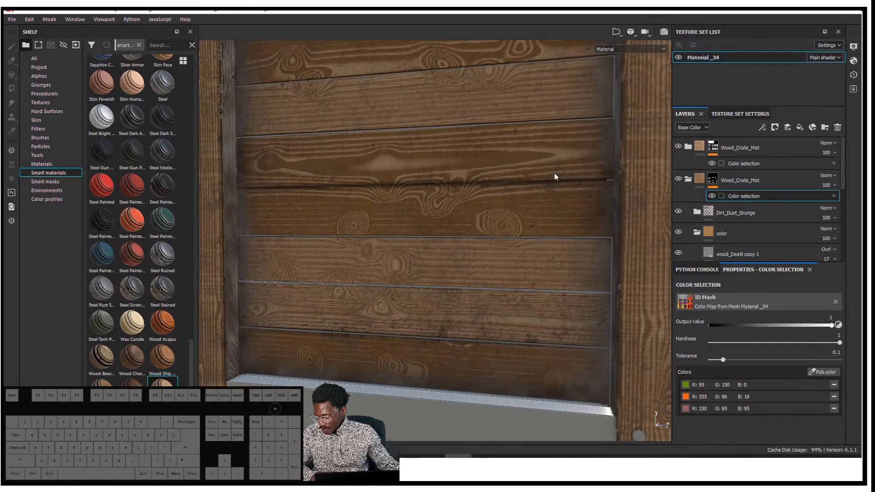
Step: Inspect the plank grain up close and across the adjacent braced side of the crate
{"action": "scroll", "coordinate": [529, 183], "scroll_direction": "down", "scroll_amount": 8}
{"action": "scroll", "coordinate": [461, 166], "scroll_direction": "up", "scroll_amount": 8}
{"action": "left_click_drag", "start_coordinate": [444, 165], "coordinate": [514, 154], "text": "alt"}
{"action": "middle_click_drag", "start_coordinate": [513, 153], "coordinate": [510, 112], "text": "alt"}
{"action": "scroll", "coordinate": [510, 112], "scroll_direction": "down", "scroll_amount": 5}
{"action": "left_click_drag", "start_coordinate": [509, 112], "coordinate": [533, 148], "text": "alt"}
{"action": "middle_click_drag", "start_coordinate": [532, 148], "coordinate": [665, 177], "text": "alt"}
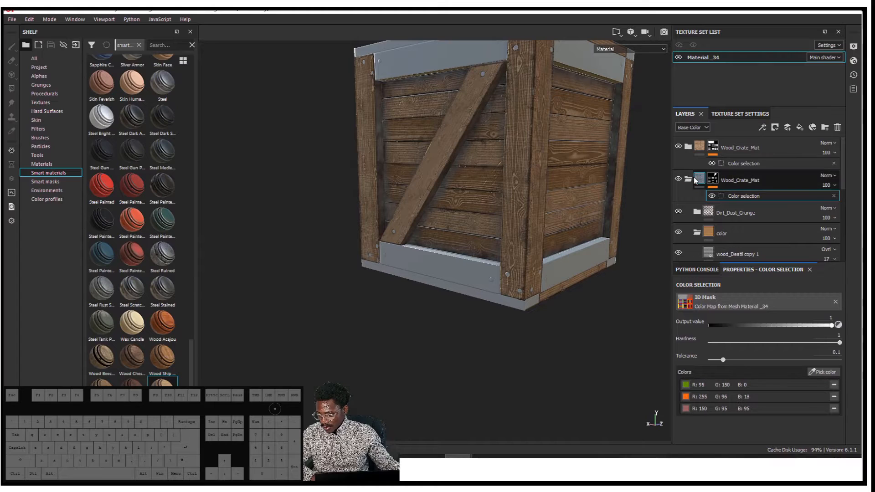
Step: Select the second Wood_Crate_Mat, leave its folder expanded and examine the side planks next to the corner post
{"action": "key", "text": "Delete"}
{"action": "left_click", "coordinate": [679, 180]}
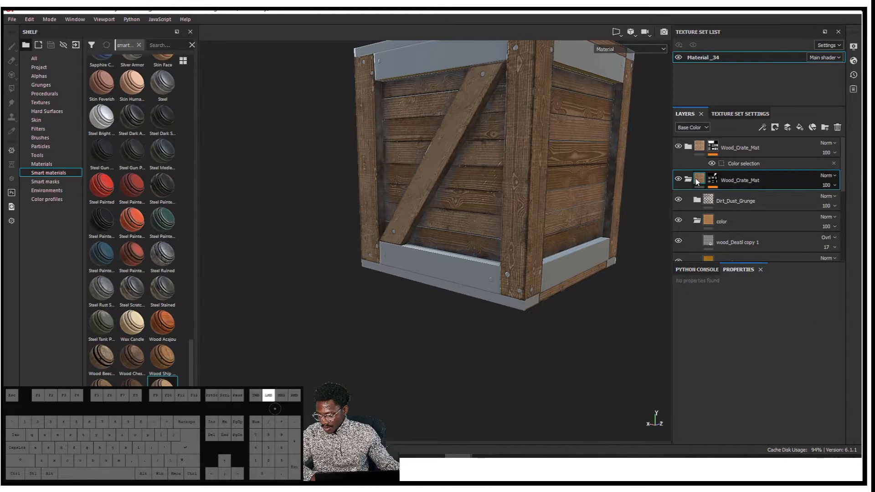
{"action": "left_click", "coordinate": [697, 182]}
{"action": "left_click", "coordinate": [689, 180]}
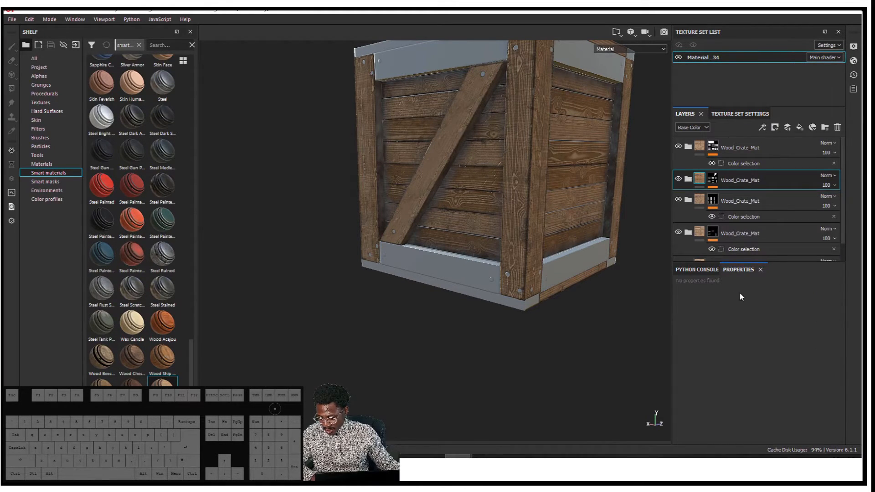
{"action": "left_click", "coordinate": [688, 180]}
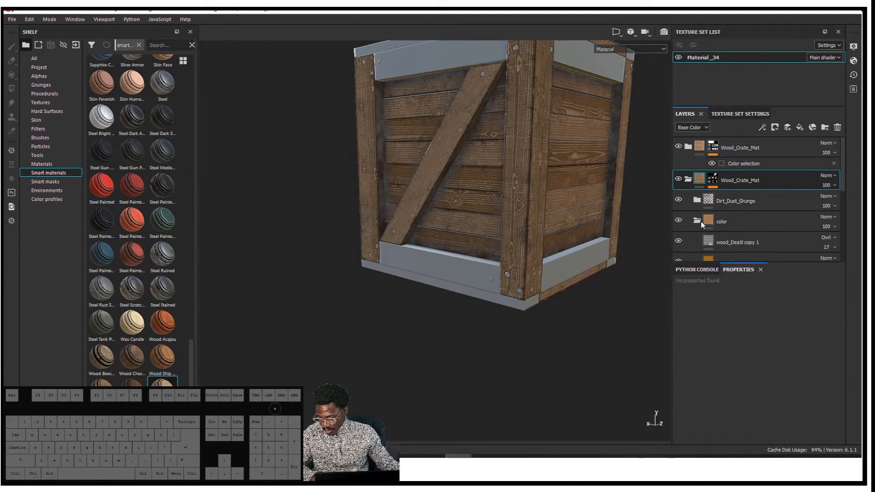
{"action": "left_click_drag", "start_coordinate": [593, 197], "coordinate": [538, 178], "text": "alt"}
{"action": "scroll", "coordinate": [533, 176], "scroll_direction": "up", "scroll_amount": 1}
{"action": "scroll", "coordinate": [449, 162], "scroll_direction": "up", "scroll_amount": 5}
{"action": "left_click_drag", "start_coordinate": [642, 178], "coordinate": [670, 182], "text": "alt"}
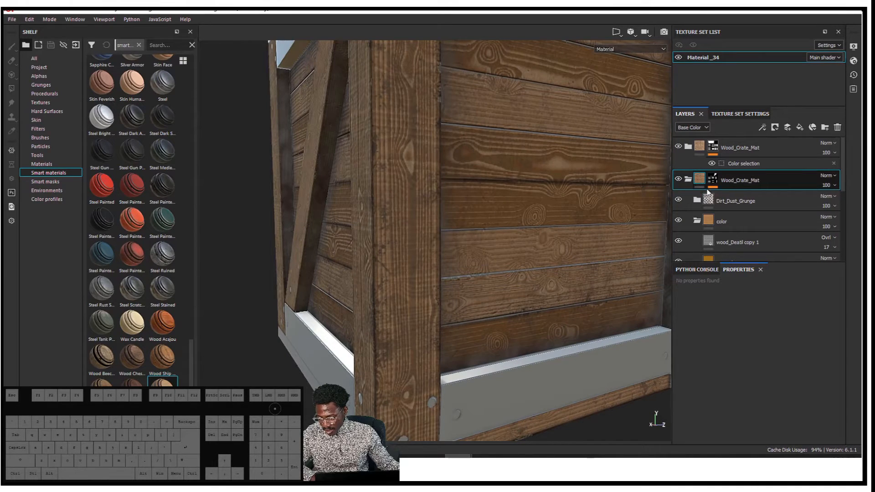
Step: Select the fourth Wood_Crate_Mat and toggle its visibility to identify the planks it covers
{"action": "scroll", "coordinate": [718, 215], "scroll_direction": "down", "scroll_amount": 5}
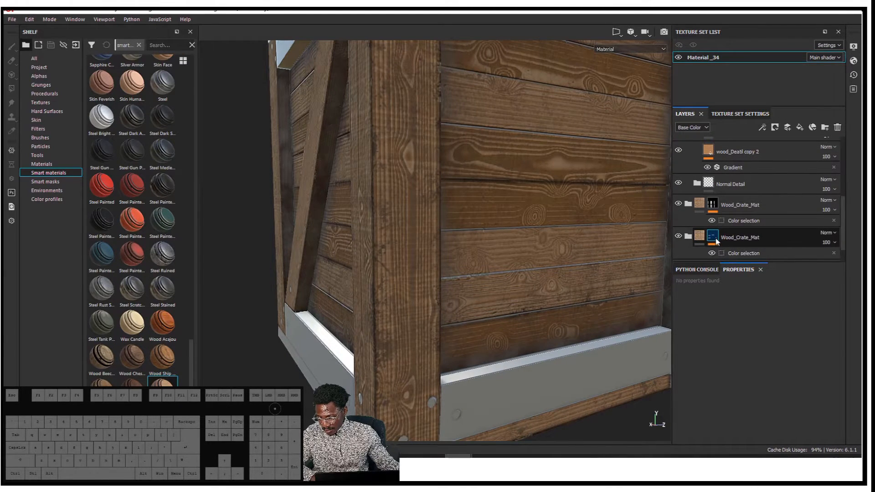
{"action": "scroll", "coordinate": [717, 242], "scroll_direction": "down", "scroll_amount": 1}
{"action": "left_click", "coordinate": [701, 220]}
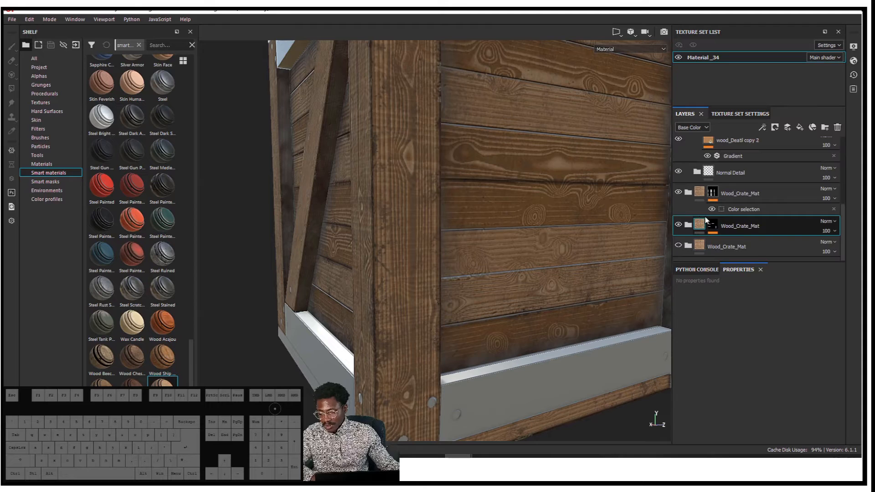
{"action": "left_click", "coordinate": [679, 225]}
{"action": "left_click", "coordinate": [680, 224]}
{"action": "left_click", "coordinate": [679, 226]}
{"action": "left_click", "coordinate": [679, 225]}
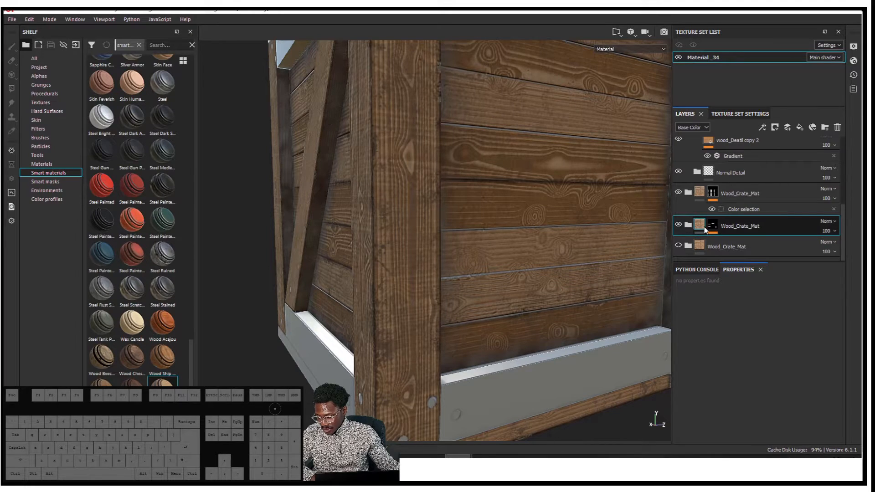
Step: Check the fourth Wood_Crate_Mat's contents, and leave the second and fourth material folders collapsed
{"action": "left_click", "coordinate": [689, 225]}
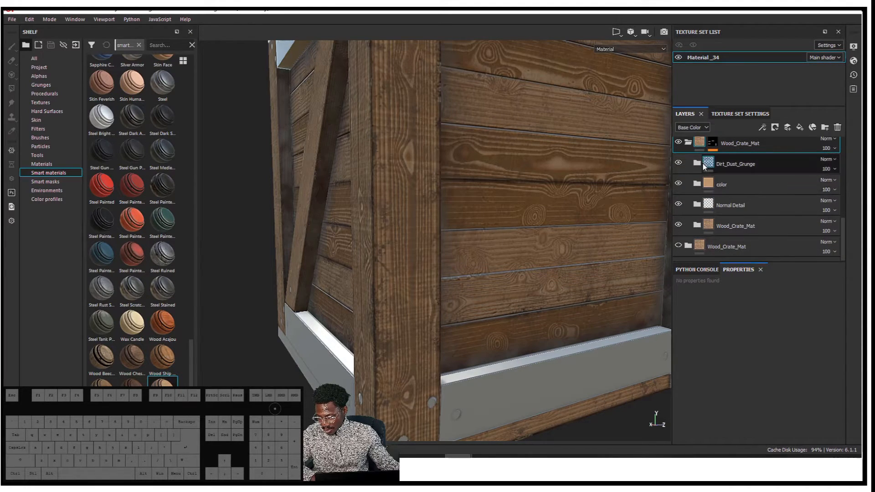
{"action": "scroll", "coordinate": [688, 150], "scroll_direction": "up", "scroll_amount": 2}
{"action": "left_click", "coordinate": [688, 197]}
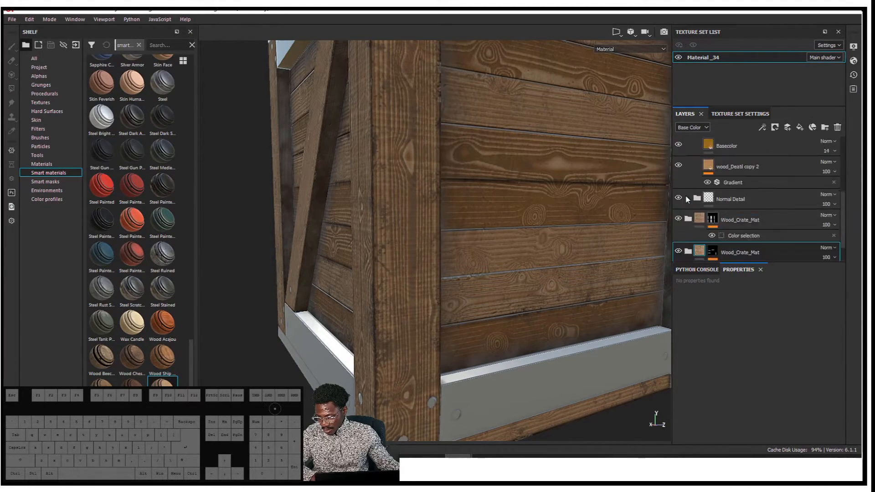
{"action": "scroll", "coordinate": [685, 189], "scroll_direction": "up", "scroll_amount": 1}
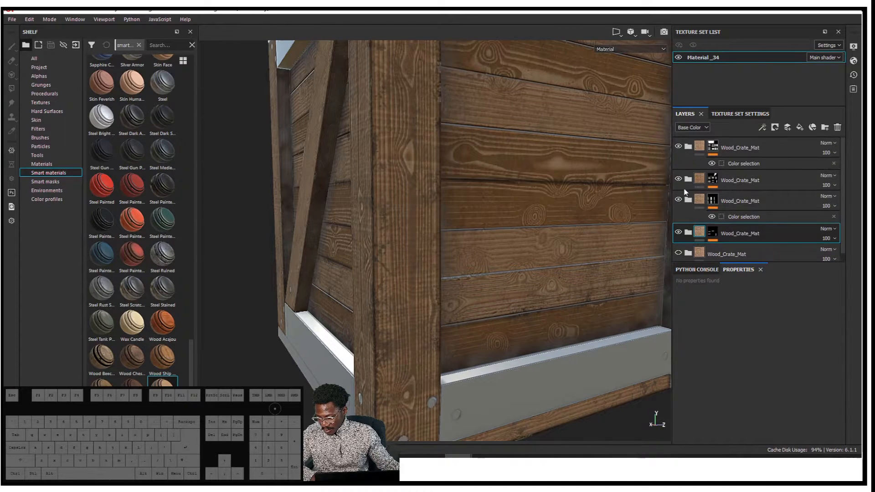
Step: Isolate the topmost Wood_Crate_Mat by hiding the second, third and fourth Wood_Crate_Mat materials
{"action": "left_click", "coordinate": [689, 147]}
{"action": "left_click", "coordinate": [678, 147]}
{"action": "left_click", "coordinate": [678, 147]}
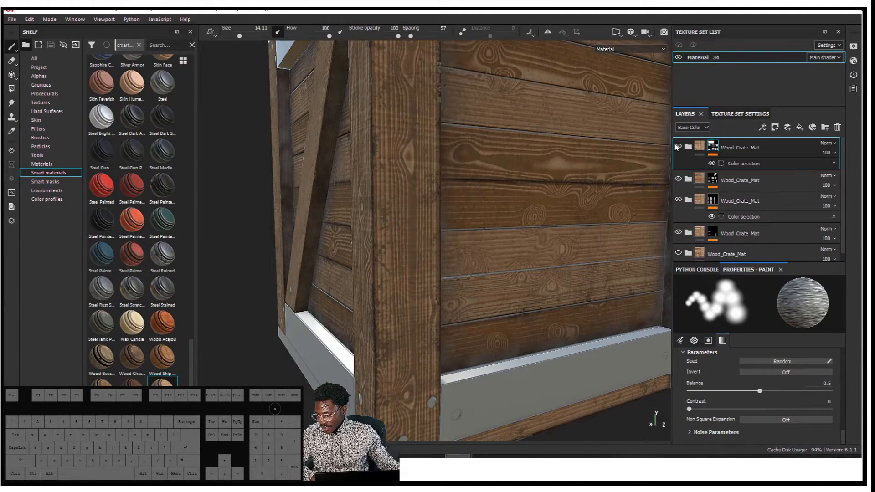
{"action": "left_click", "coordinate": [678, 178]}
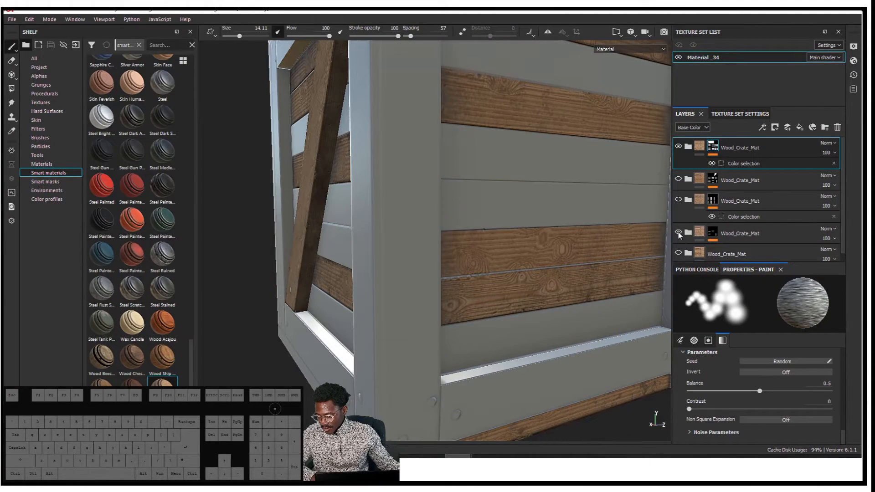
{"action": "left_click", "coordinate": [678, 233]}
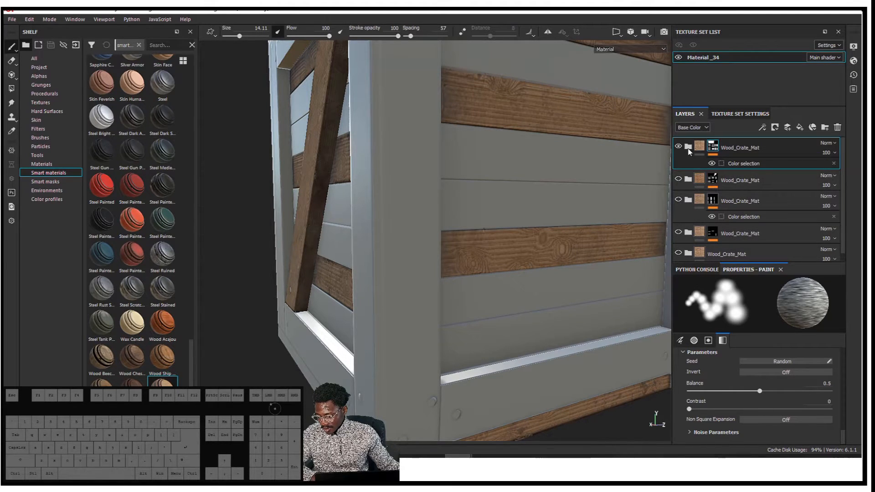
Step: Expand the topmost Wood_Crate_Mat and its Normal Detail folder to reach the detail fill layers
{"action": "left_click", "coordinate": [689, 148]}
{"action": "scroll", "coordinate": [529, 192], "scroll_direction": "up", "scroll_amount": 5}
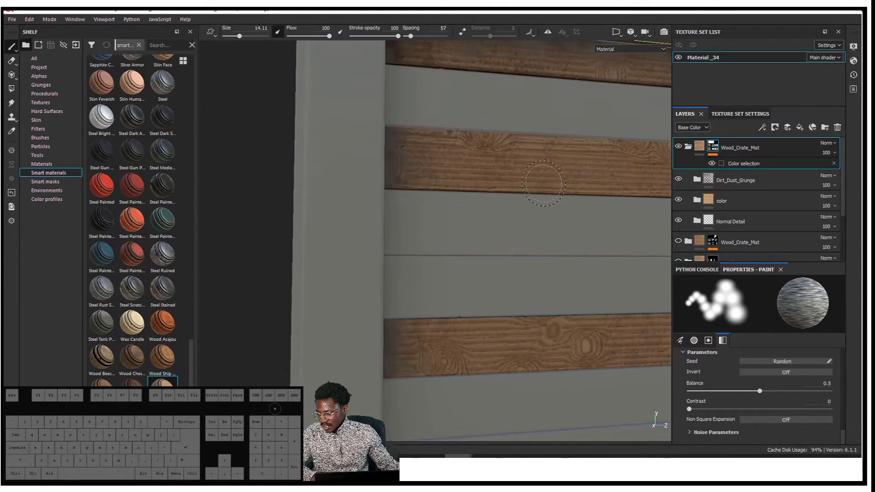
{"action": "left_click", "coordinate": [689, 147]}
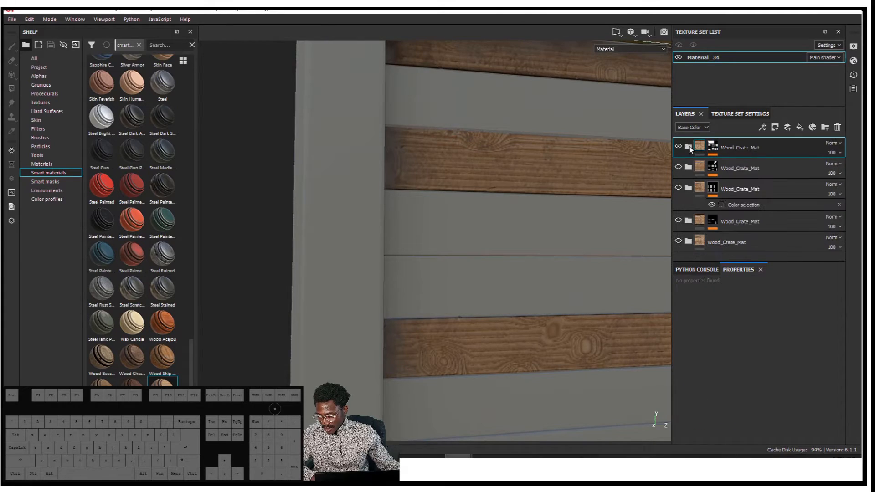
{"action": "left_click", "coordinate": [689, 147]}
{"action": "scroll", "coordinate": [697, 179], "scroll_direction": "down", "scroll_amount": 3}
{"action": "scroll", "coordinate": [698, 169], "scroll_direction": "up", "scroll_amount": 1}
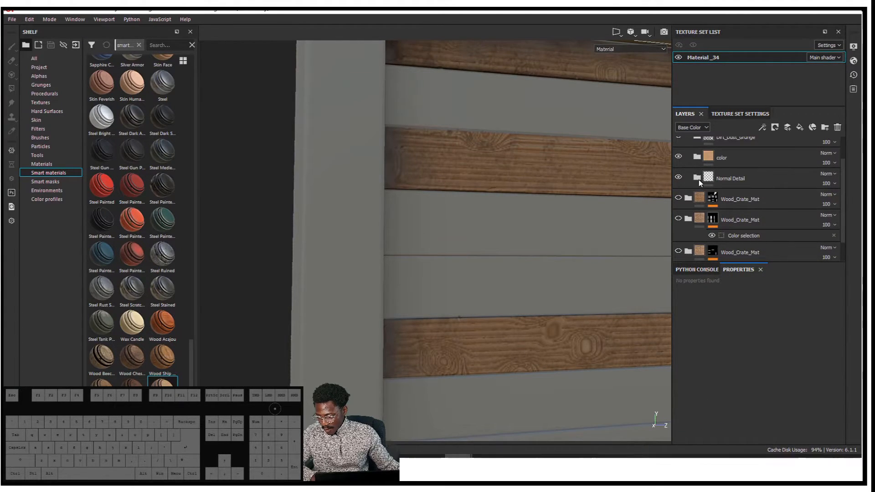
{"action": "left_click", "coordinate": [698, 178]}
{"action": "scroll", "coordinate": [702, 179], "scroll_direction": "down", "scroll_amount": 2}
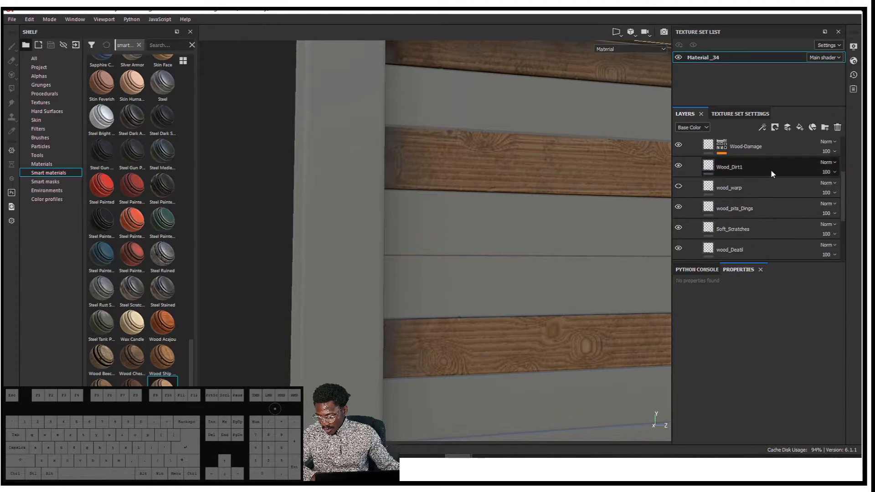
Step: Set the UV rotation of the wood_Deatil fill layer in the Normal Detail folder to 180
{"action": "left_click", "coordinate": [786, 165]}
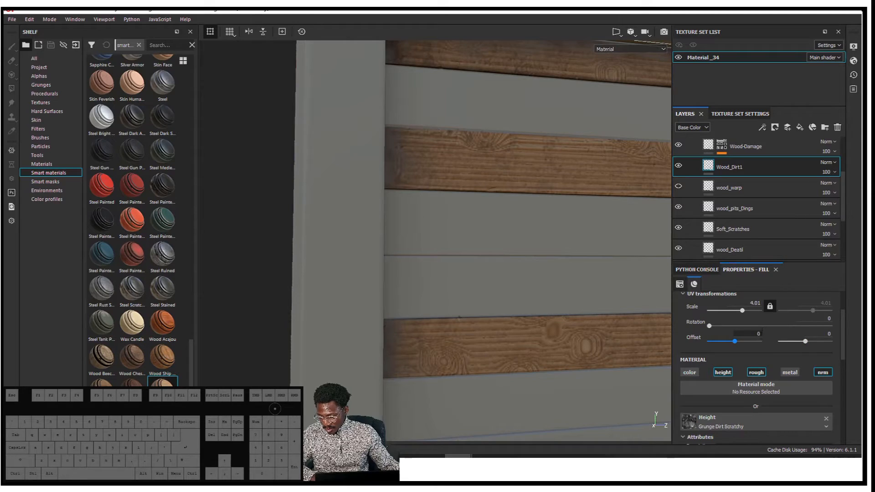
{"action": "scroll", "coordinate": [751, 206], "scroll_direction": "up", "scroll_amount": 2}
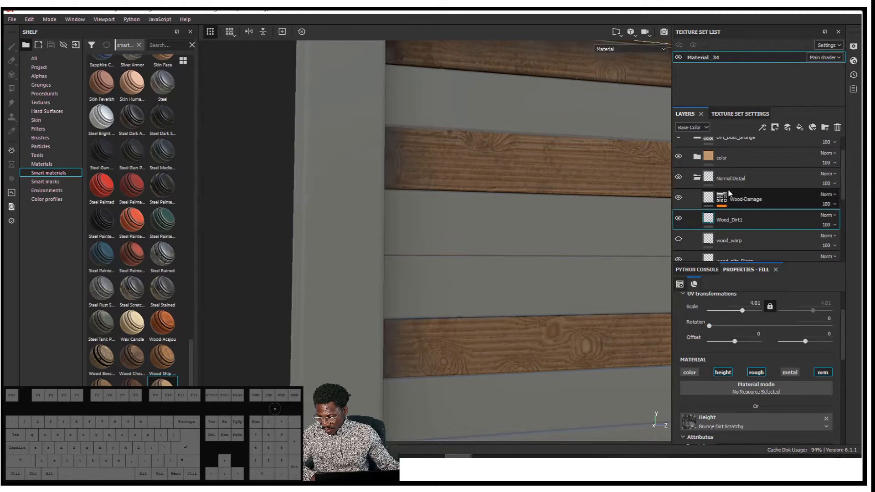
{"action": "scroll", "coordinate": [702, 219], "scroll_direction": "down", "scroll_amount": 4}
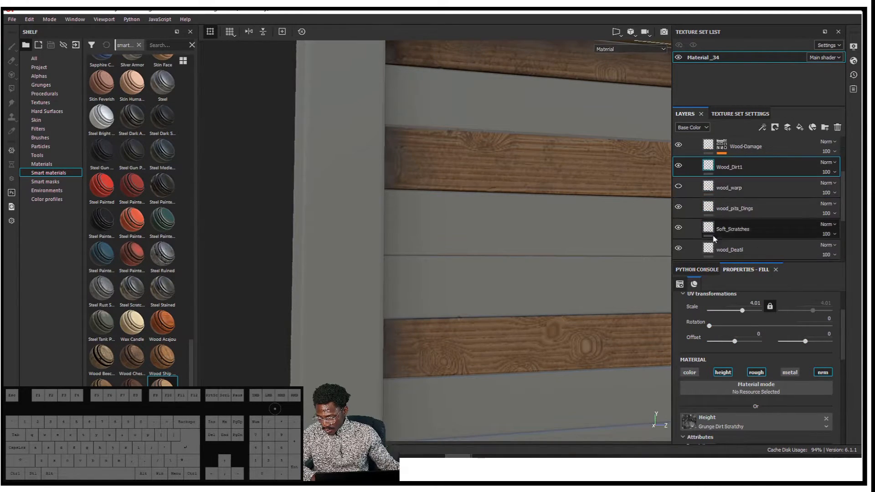
{"action": "left_click", "coordinate": [694, 201]}
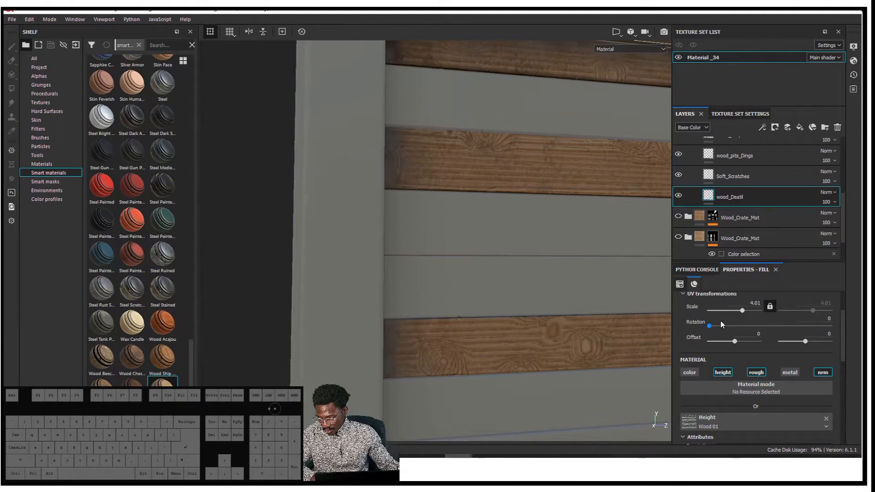
{"action": "left_click_drag", "start_coordinate": [714, 329], "coordinate": [775, 326]}
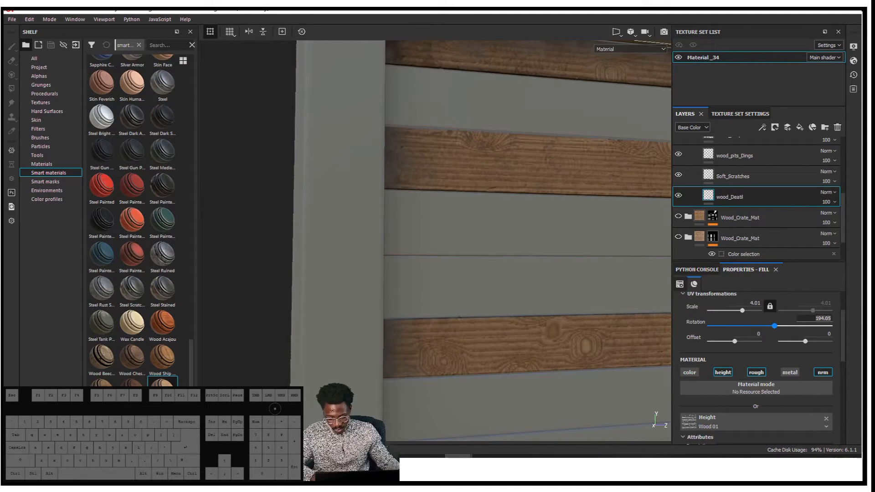
{"action": "key", "text": "Return"}
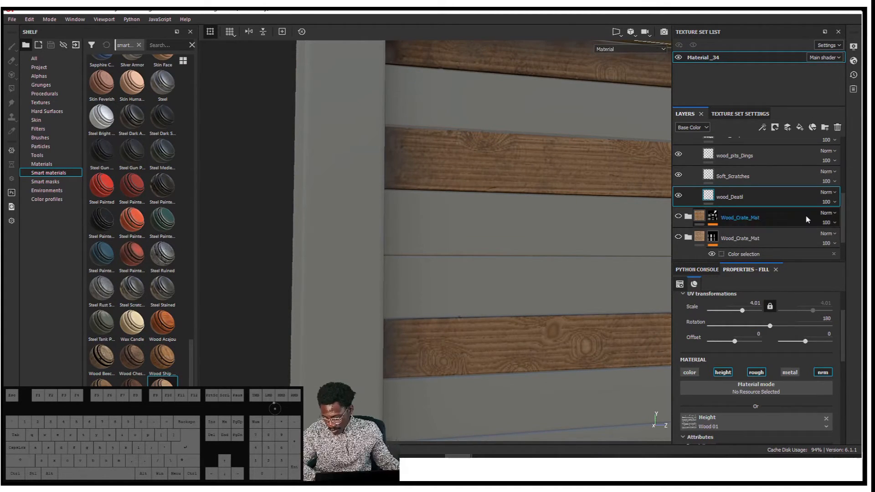
Step: Set the UV rotation of the Soft_Scratches and wood_pits_Dings fill layers to 180
{"action": "left_click", "coordinate": [747, 177]}
{"action": "left_click", "coordinate": [816, 321]}
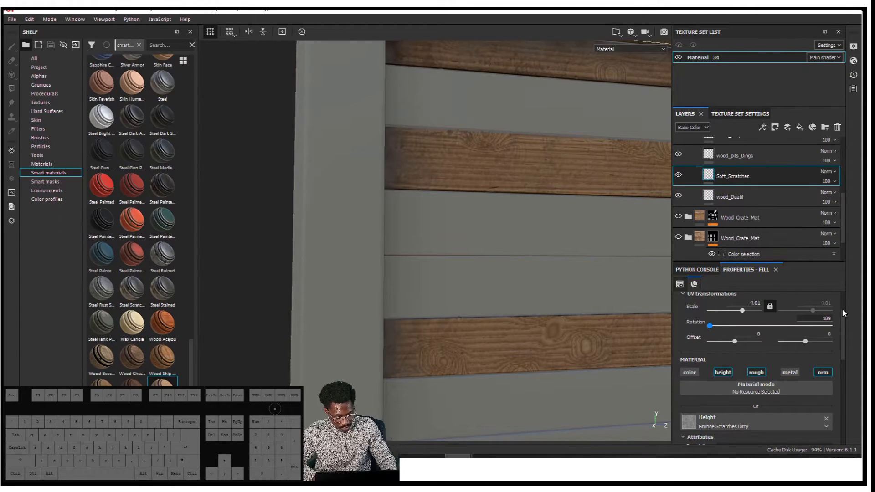
{"action": "type", "text": "180"}
{"action": "key", "text": "Return"}
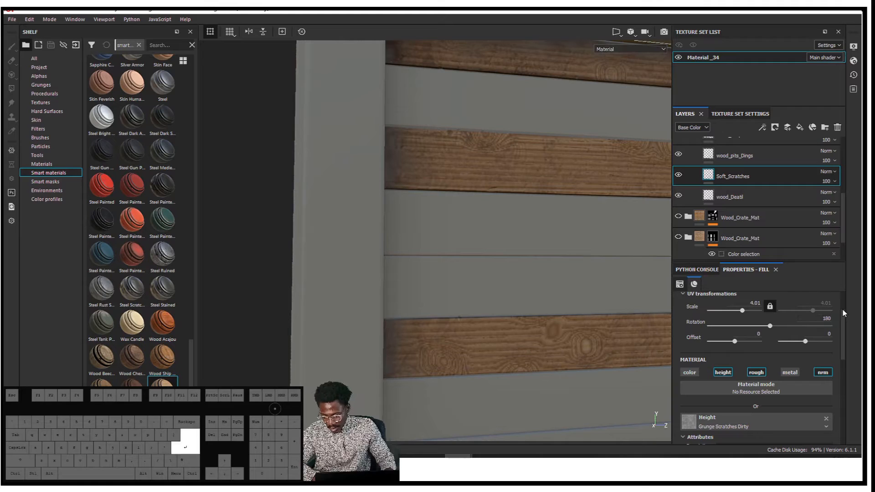
{"action": "left_click", "coordinate": [747, 155]}
{"action": "left_click", "coordinate": [816, 319]}
{"action": "type", "text": "180"}
{"action": "key", "text": "Return"}
Step: Set the UV rotation of the wood_warp and Wood_Dirt1 fill layers to 180
{"action": "scroll", "coordinate": [805, 326], "scroll_direction": "up", "scroll_amount": 2}
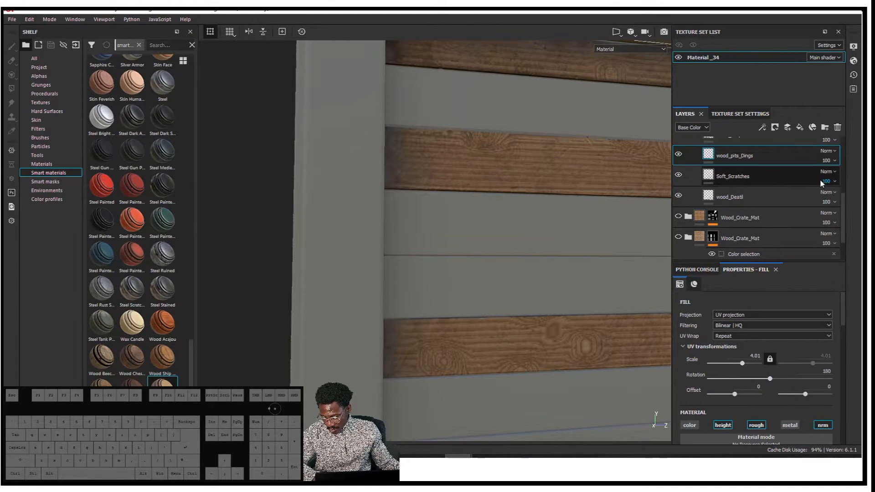
{"action": "scroll", "coordinate": [792, 202], "scroll_direction": "up", "scroll_amount": 3}
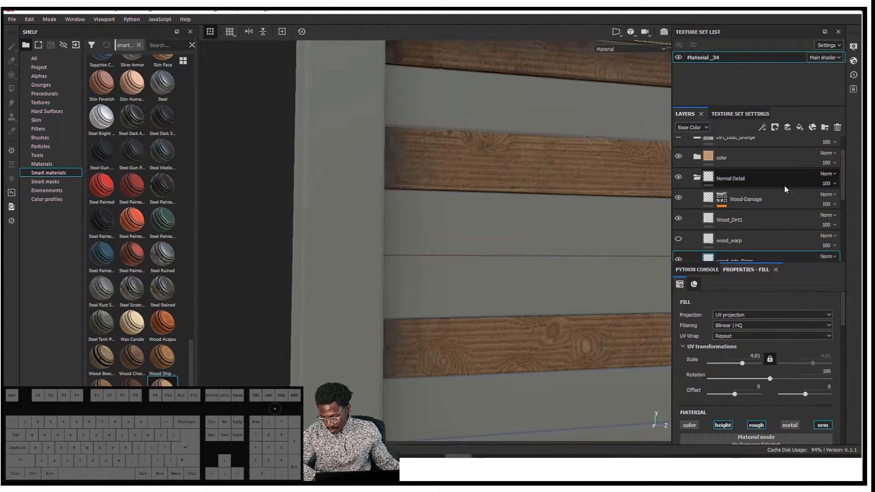
{"action": "left_click", "coordinate": [775, 243]}
{"action": "left_click", "coordinate": [822, 372]}
{"action": "key", "text": "Return"}
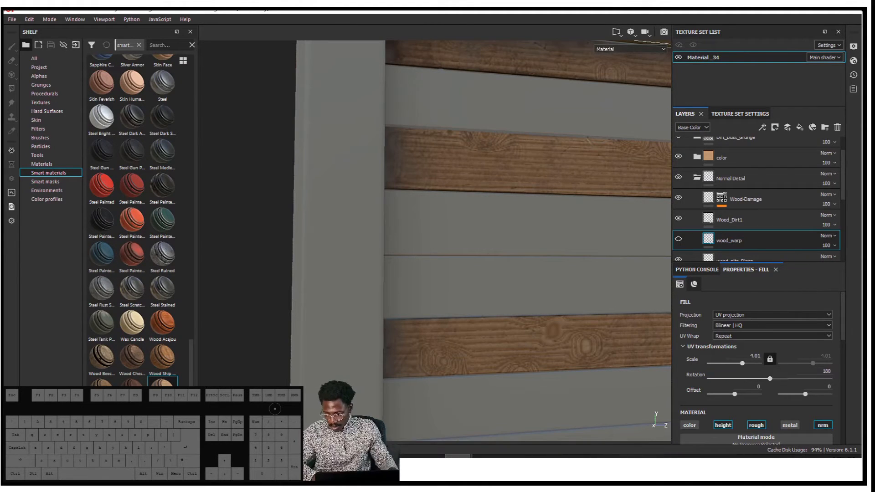
{"action": "left_click", "coordinate": [806, 216]}
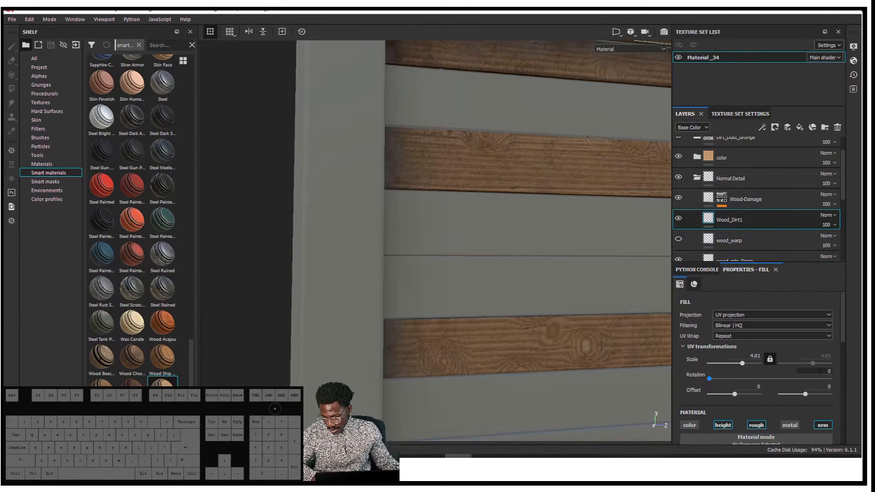
{"action": "left_click", "coordinate": [820, 372]}
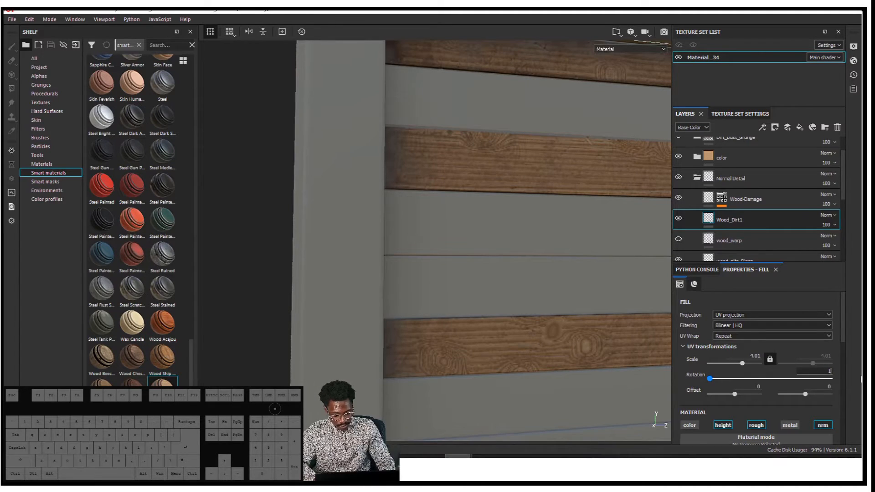
{"action": "type", "text": "180"}
{"action": "key", "text": "Return"}
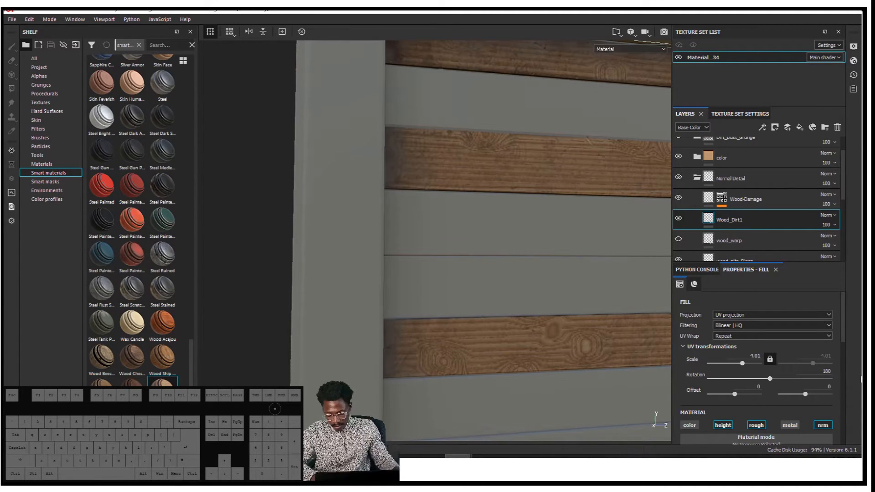
Step: Set the UV rotation of the Wood-Damage fill layer to 180 and select the material's color folder
{"action": "left_click", "coordinate": [795, 198]}
{"action": "left_click", "coordinate": [808, 373]}
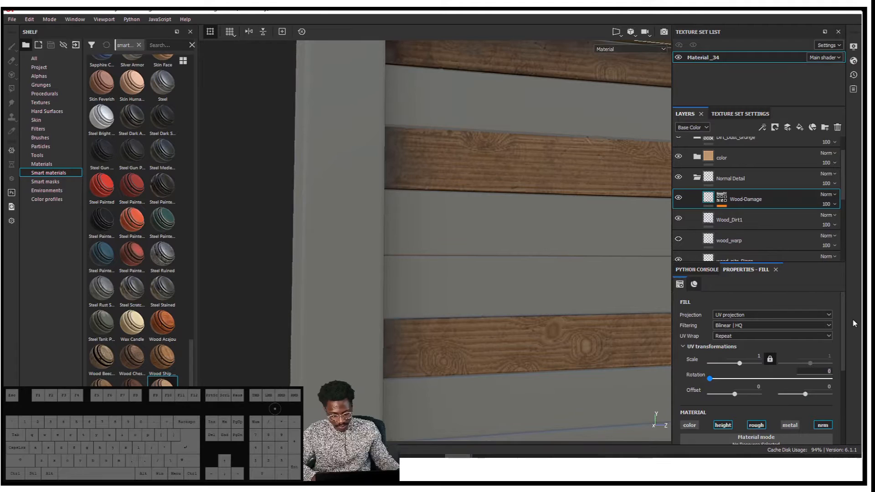
{"action": "key", "text": "Return"}
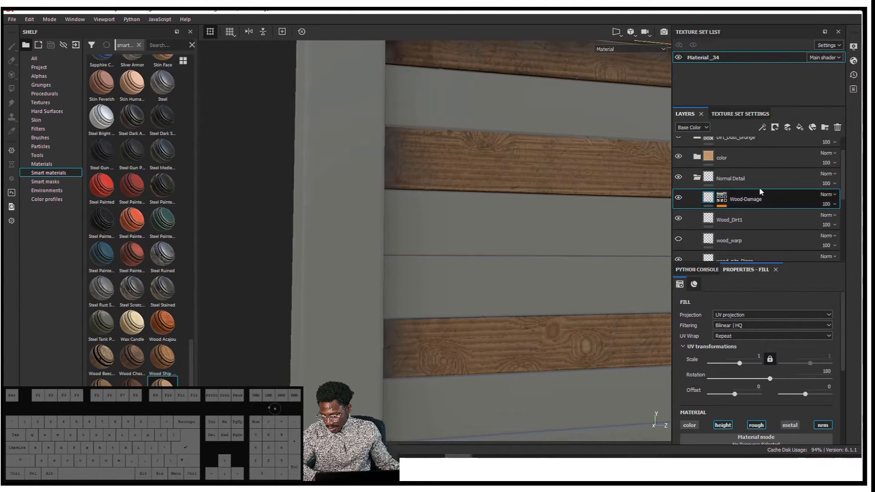
{"action": "left_click", "coordinate": [784, 157]}
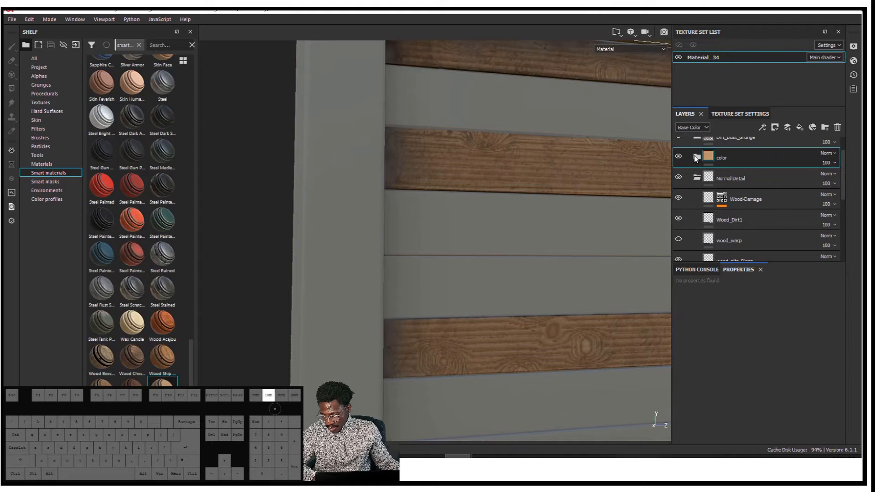
Step: Set the UV rotation of the wood_Deatil copy 1 and Basecolor fill layers in the color folder to 180
{"action": "left_click", "coordinate": [769, 181]}
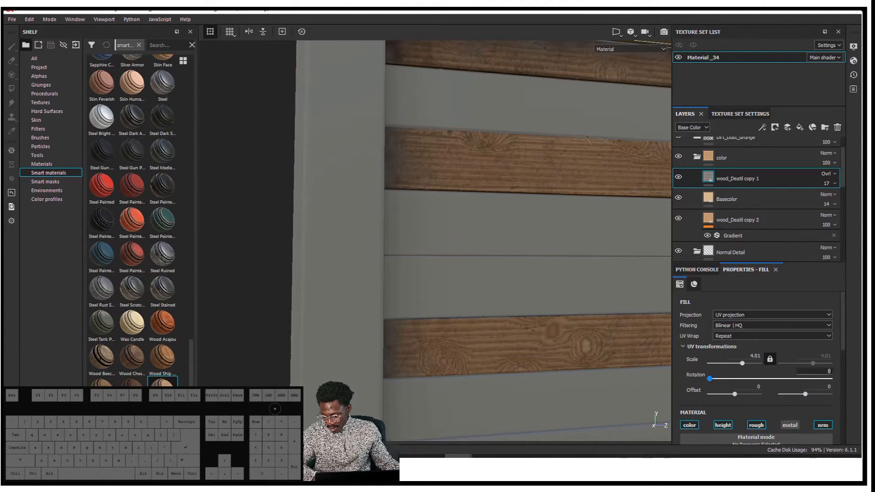
{"action": "type", "text": "180"}
{"action": "key", "text": "Return"}
{"action": "left_click", "coordinate": [769, 203]}
{"action": "left_click", "coordinate": [805, 377]}
{"action": "type", "text": "180"}
{"action": "key", "text": "Return"}
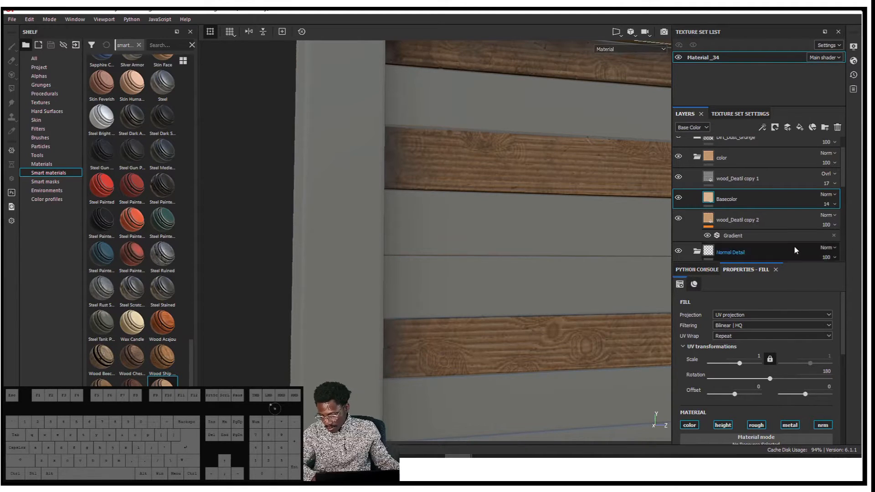
Step: Set the UV rotation of the wood_Deatil copy 2 fill layer to 180
{"action": "left_click", "coordinate": [764, 223]}
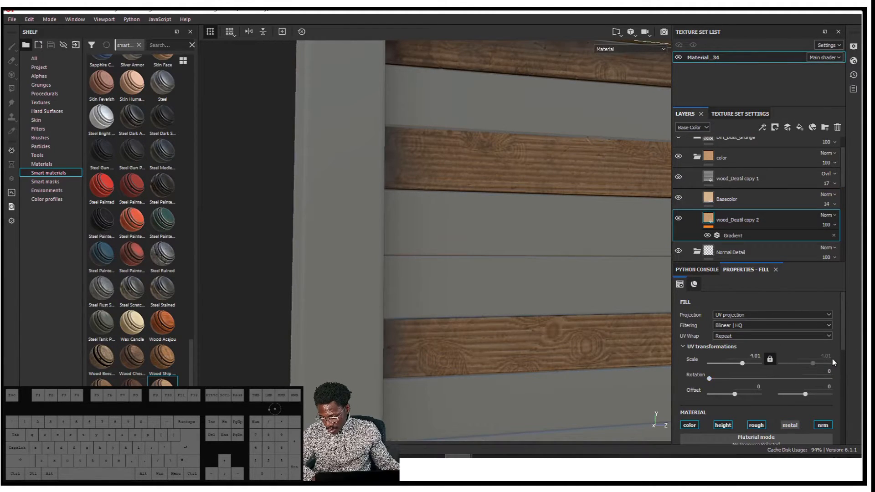
{"action": "left_click", "coordinate": [822, 372]}
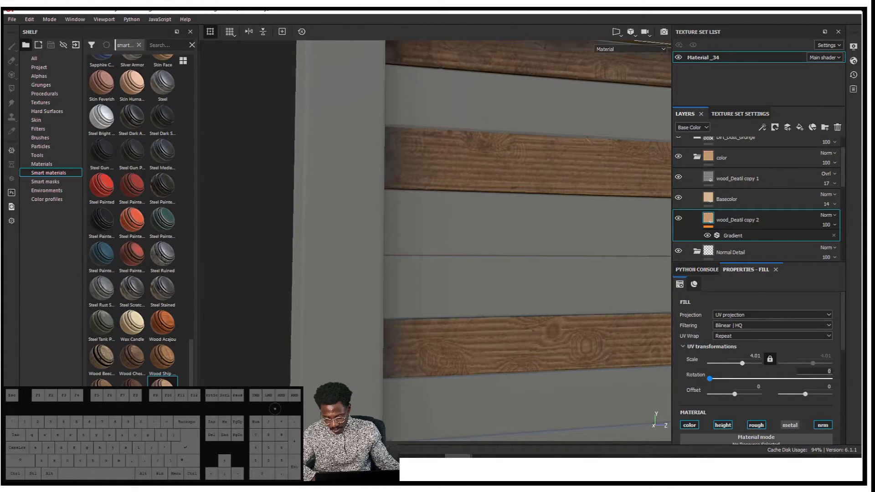
{"action": "key", "text": "Return"}
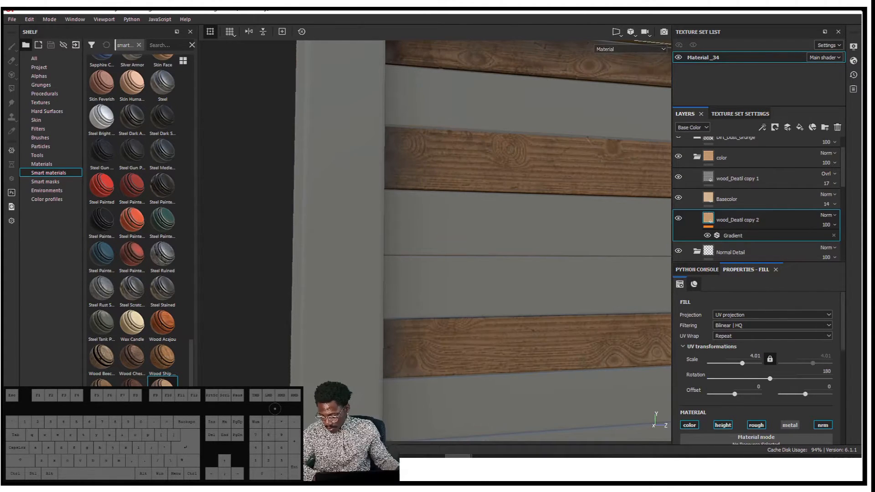
{"action": "scroll", "coordinate": [564, 306], "scroll_direction": "down", "scroll_amount": 6}
{"action": "left_click_drag", "start_coordinate": [574, 300], "coordinate": [600, 295], "text": "alt"}
{"action": "scroll", "coordinate": [696, 154], "scroll_direction": "up", "scroll_amount": 2}
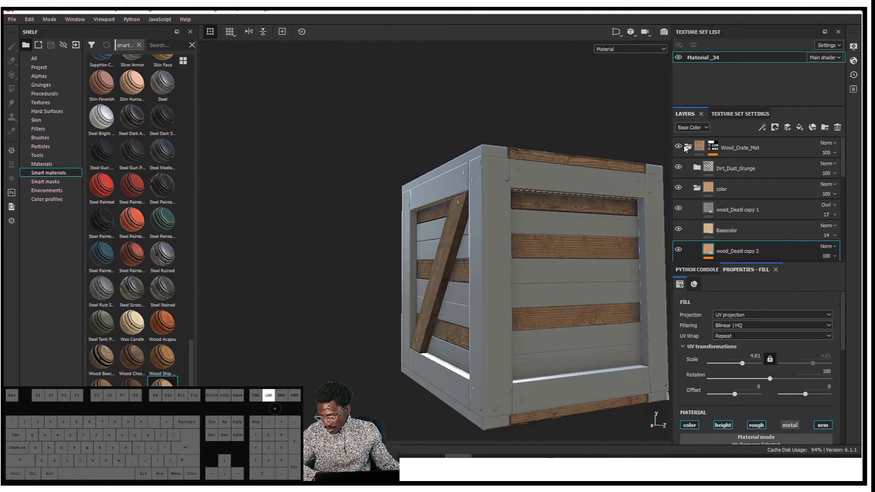
Step: Collapse the topmost Wood_Crate_Mat folder and show the Wood_Crate_Mat directly beneath it
{"action": "left_click", "coordinate": [688, 147]}
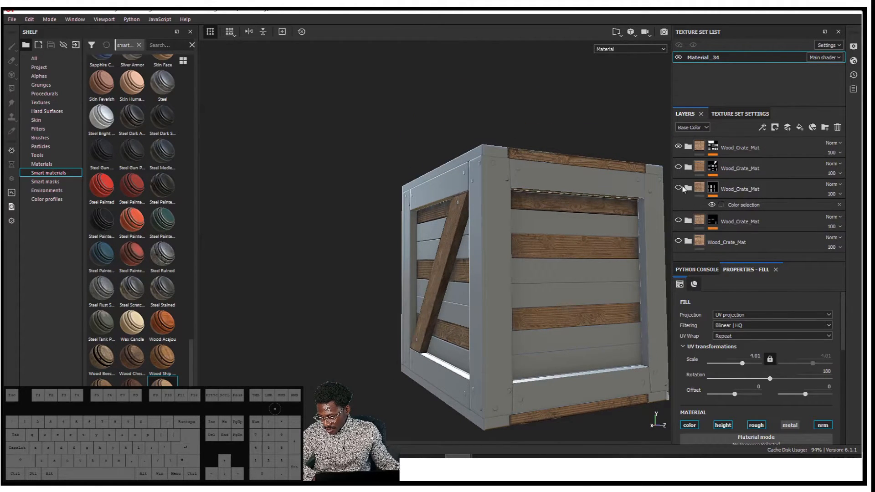
{"action": "left_click", "coordinate": [678, 169]}
{"action": "left_click_drag", "start_coordinate": [609, 195], "coordinate": [586, 204], "text": "alt"}
{"action": "scroll", "coordinate": [575, 278], "scroll_direction": "down", "scroll_amount": 2}
{"action": "scroll", "coordinate": [575, 278], "scroll_direction": "up", "scroll_amount": 6}
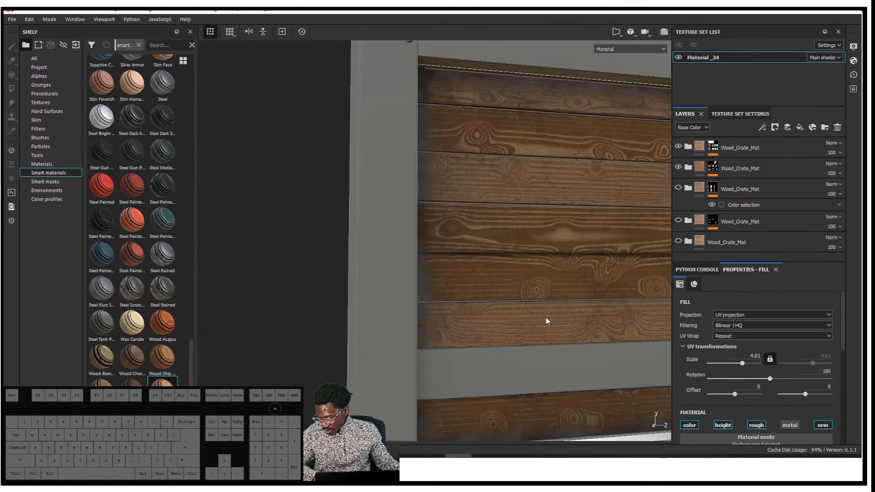
Step: Examine the color and grain variation of the planks on the crate's different sides
{"action": "middle_click_drag", "start_coordinate": [576, 298], "coordinate": [543, 303], "text": "alt"}
{"action": "left_click_drag", "start_coordinate": [543, 303], "coordinate": [560, 279], "text": "alt"}
{"action": "scroll", "coordinate": [539, 271], "scroll_direction": "down", "scroll_amount": 6}
{"action": "scroll", "coordinate": [539, 273], "scroll_direction": "down", "scroll_amount": 3}
{"action": "mouse_move", "coordinate": [456, 267]}
{"action": "left_mouse_down", "text": "alt"}
{"action": "mouse_move", "coordinate": [553, 264]}
{"action": "mouse_move", "coordinate": [457, 266]}
{"action": "left_mouse_up", "text": "alt"}
{"action": "scroll", "coordinate": [437, 287], "scroll_direction": "up", "scroll_amount": 6}
{"action": "left_click_drag", "start_coordinate": [408, 297], "coordinate": [514, 295], "text": "alt"}
{"action": "right_click_drag", "start_coordinate": [516, 297], "coordinate": [504, 278], "text": "shift"}
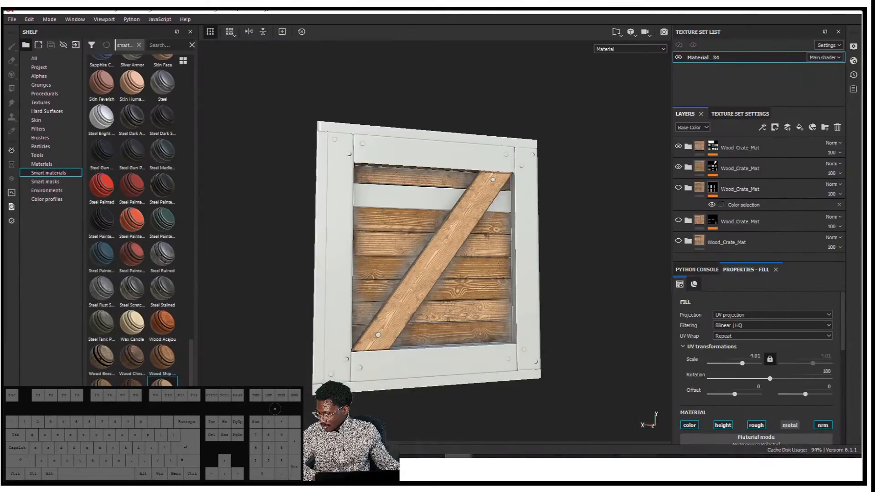
{"action": "left_click_drag", "start_coordinate": [442, 293], "coordinate": [435, 220], "text": "alt"}
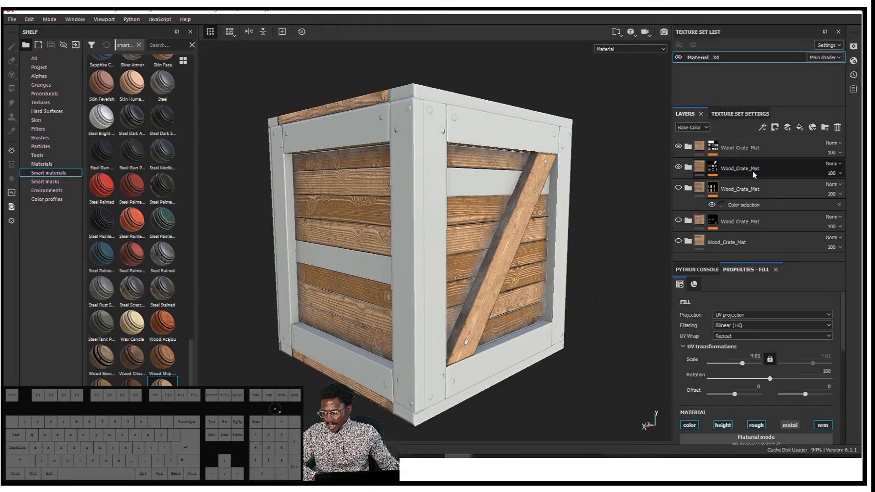
{"action": "left_click_drag", "start_coordinate": [440, 142], "coordinate": [482, 132], "text": "alt"}
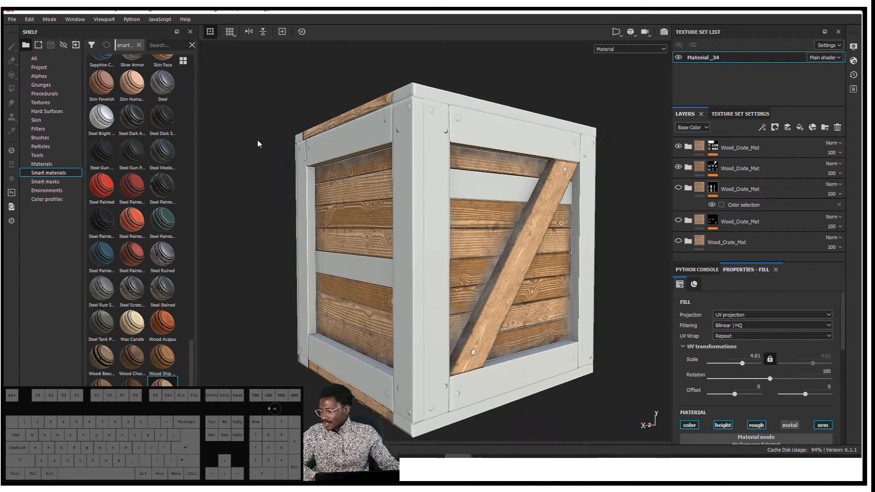
Step: Add a fill layer above the topmost Wood_Crate_Mat material
{"action": "scroll", "coordinate": [149, 279], "scroll_direction": "up", "scroll_amount": 3}
{"action": "left_click", "coordinate": [777, 174]}
{"action": "left_click", "coordinate": [770, 151]}
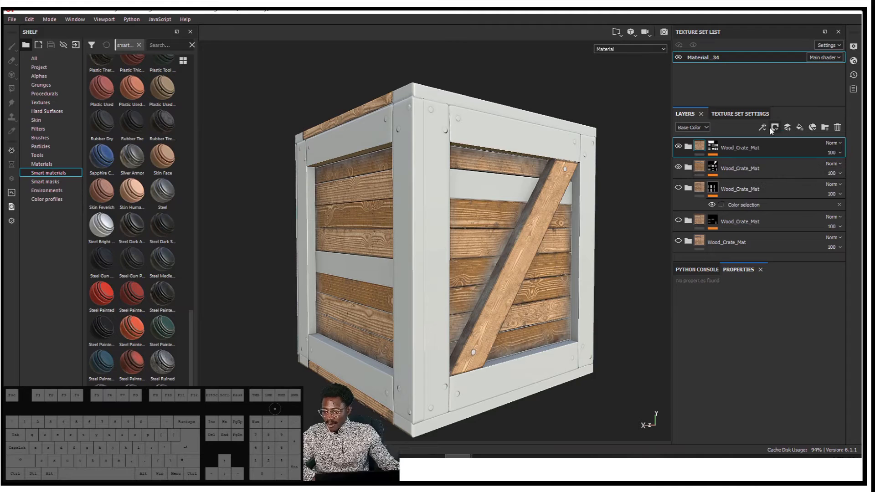
{"action": "left_click", "coordinate": [801, 128]}
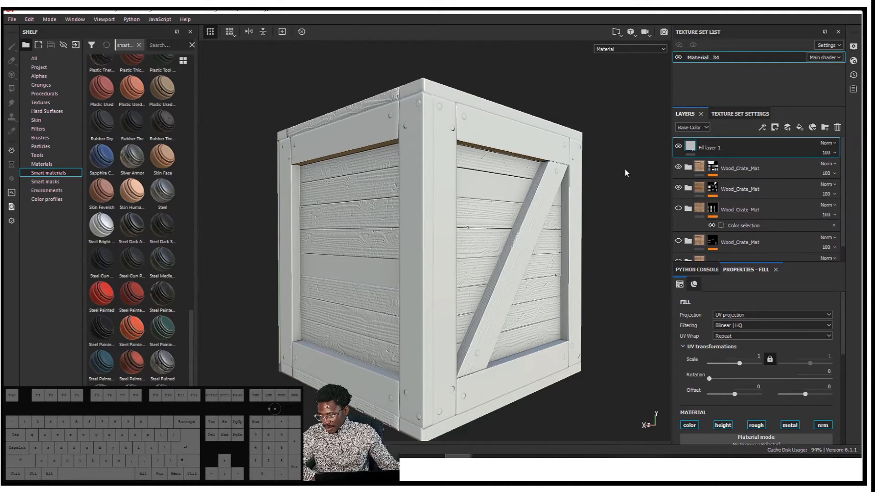
{"action": "left_click_drag", "start_coordinate": [532, 201], "coordinate": [560, 189], "text": "alt"}
{"action": "right_click_drag", "start_coordinate": [561, 190], "coordinate": [538, 198], "text": "shift"}
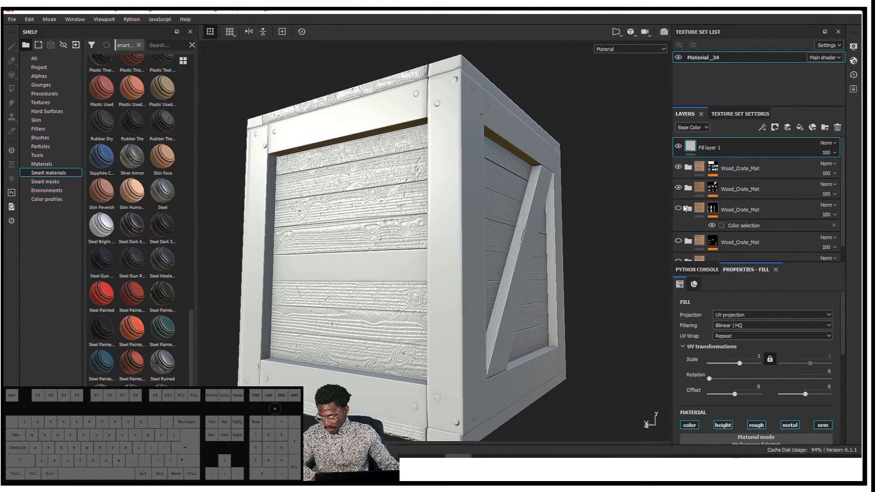
Step: Show the third and fourth Wood_Crate_Mat materials, and turn the bottommost one on and off again
{"action": "left_click", "coordinate": [679, 209]}
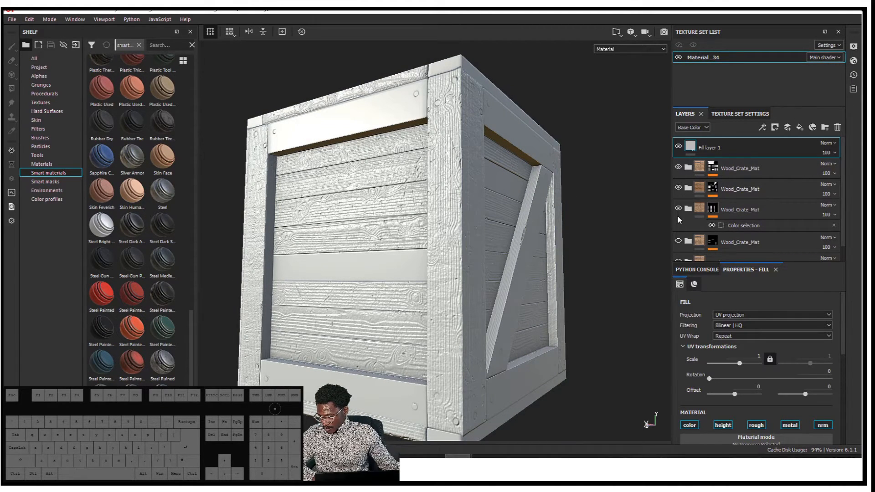
{"action": "left_click", "coordinate": [679, 242]}
{"action": "scroll", "coordinate": [680, 244], "scroll_direction": "down", "scroll_amount": 1}
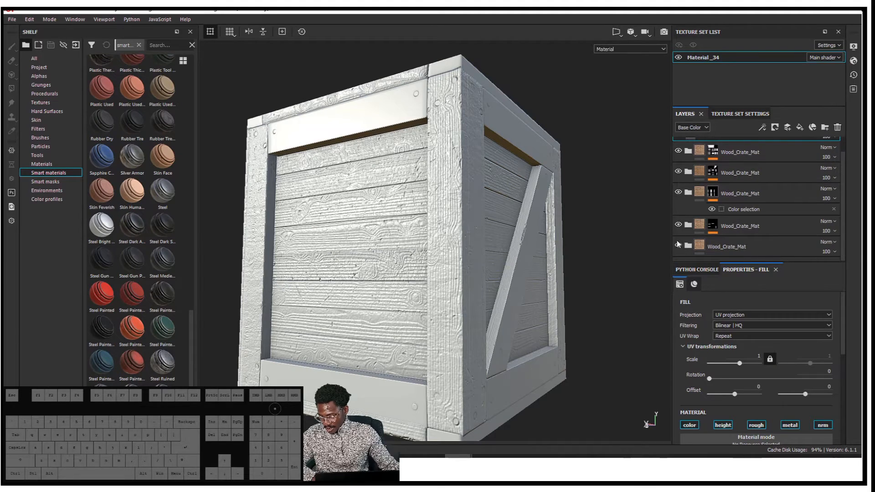
{"action": "left_click", "coordinate": [678, 247]}
{"action": "left_click_drag", "start_coordinate": [577, 231], "coordinate": [626, 207], "text": "alt"}
{"action": "left_click", "coordinate": [678, 246]}
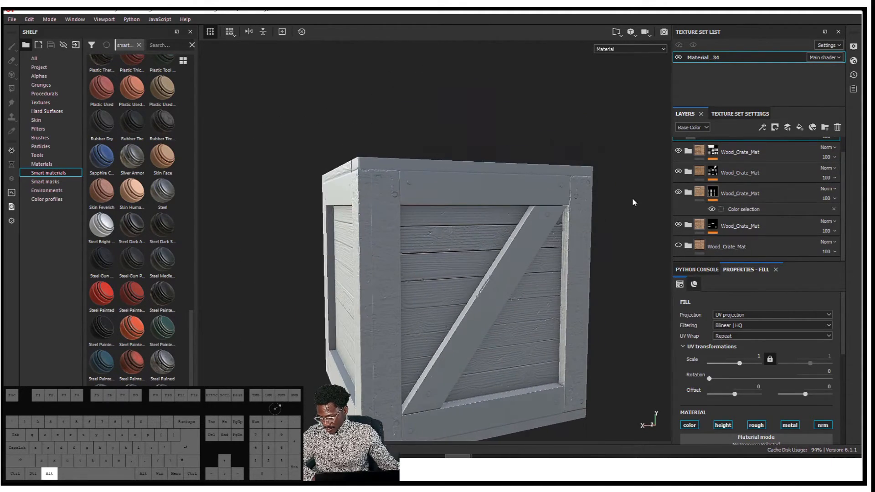
Step: Hide all the Wood_Crate_Mat materials and rename the new fill layer as Nail
{"action": "scroll", "coordinate": [725, 183], "scroll_direction": "up", "scroll_amount": 1}
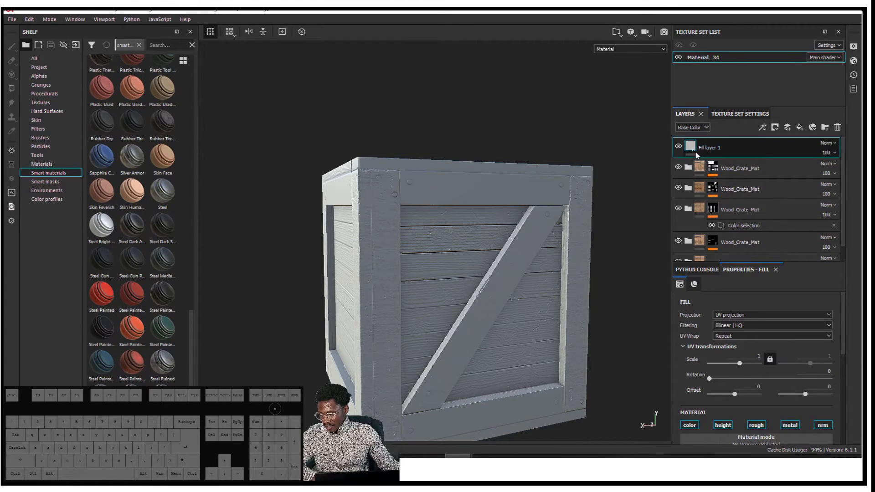
{"action": "scroll", "coordinate": [679, 234], "scroll_direction": "down", "scroll_amount": 1}
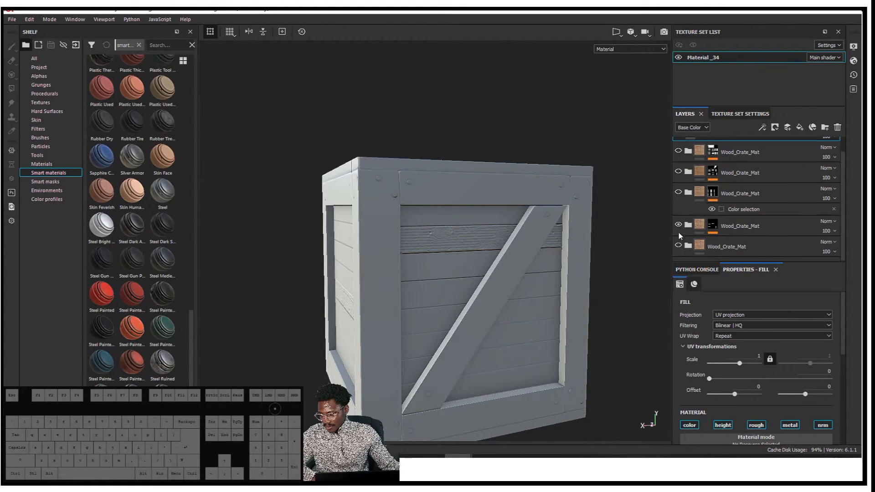
{"action": "scroll", "coordinate": [693, 196], "scroll_direction": "up", "scroll_amount": 1}
{"action": "double_click", "coordinate": [707, 148]}
{"action": "type", "text": "Ne"}
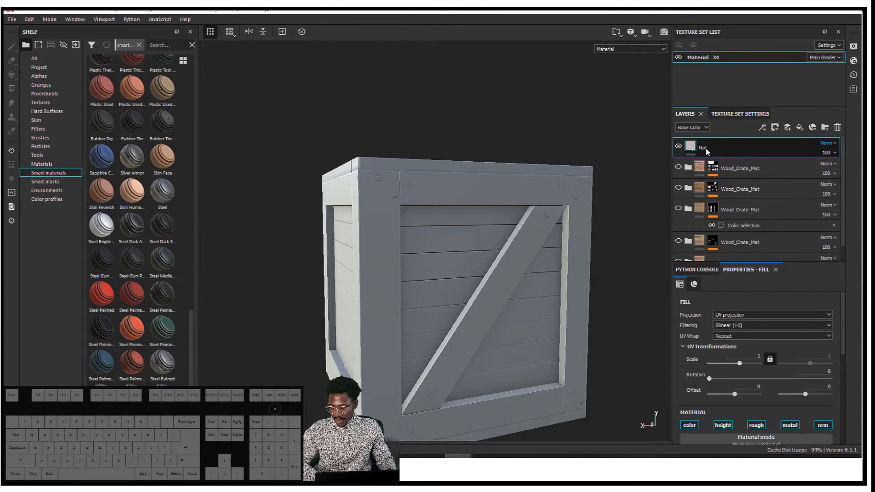
Step: Set the Nail layer's base color to a dark slate blue
{"action": "left_click_drag", "start_coordinate": [560, 163], "coordinate": [576, 169], "text": "alt"}
{"action": "mouse_move", "coordinate": [502, 212]}
{"action": "left_mouse_down", "text": "alt"}
{"action": "mouse_move", "coordinate": [527, 214]}
{"action": "mouse_move", "coordinate": [510, 202]}
{"action": "mouse_move", "coordinate": [497, 210]}
{"action": "left_mouse_up", "text": "alt"}
{"action": "scroll", "coordinate": [719, 401], "scroll_direction": "down", "scroll_amount": 3}
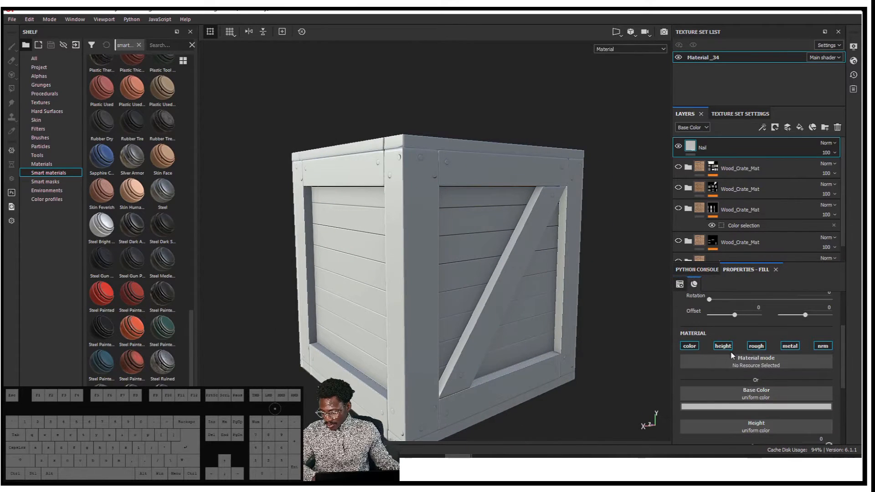
{"action": "left_click", "coordinate": [719, 407]}
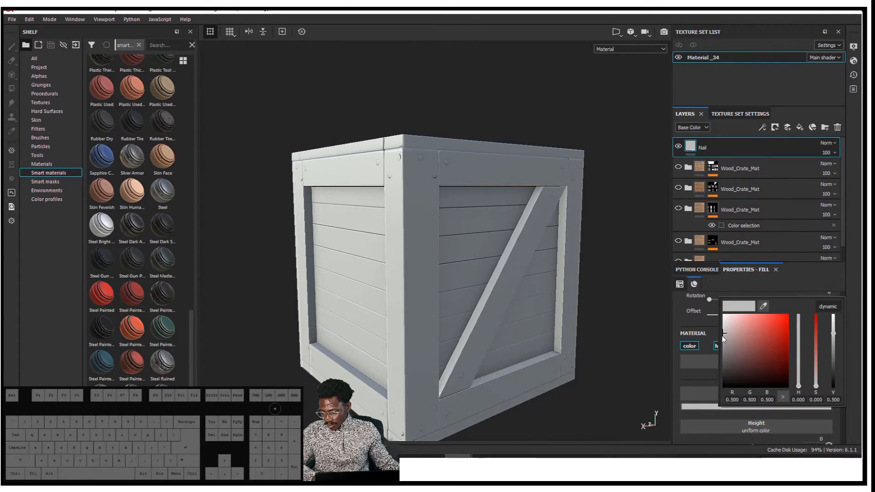
{"action": "left_click_drag", "start_coordinate": [724, 339], "coordinate": [731, 364]}
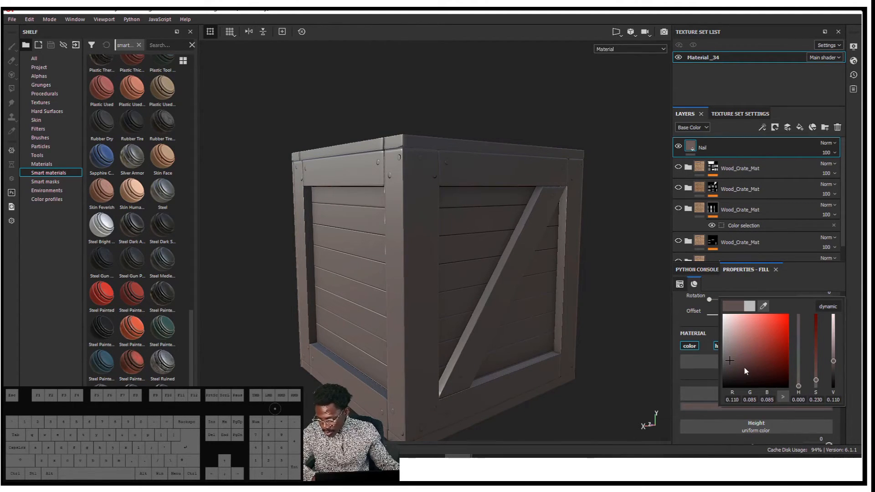
{"action": "left_click_drag", "start_coordinate": [799, 386], "coordinate": [800, 347]}
{"action": "left_click_drag", "start_coordinate": [733, 364], "coordinate": [738, 366]}
{"action": "left_click_drag", "start_coordinate": [520, 271], "coordinate": [559, 254], "text": "alt"}
{"action": "right_click_drag", "start_coordinate": [559, 254], "coordinate": [551, 232], "text": "shift"}
{"action": "scroll", "coordinate": [551, 234], "scroll_direction": "down", "scroll_amount": 3}
{"action": "left_click_drag", "start_coordinate": [551, 233], "coordinate": [481, 233], "text": "alt"}
{"action": "middle_click_drag", "start_coordinate": [481, 232], "coordinate": [504, 201], "text": "alt"}
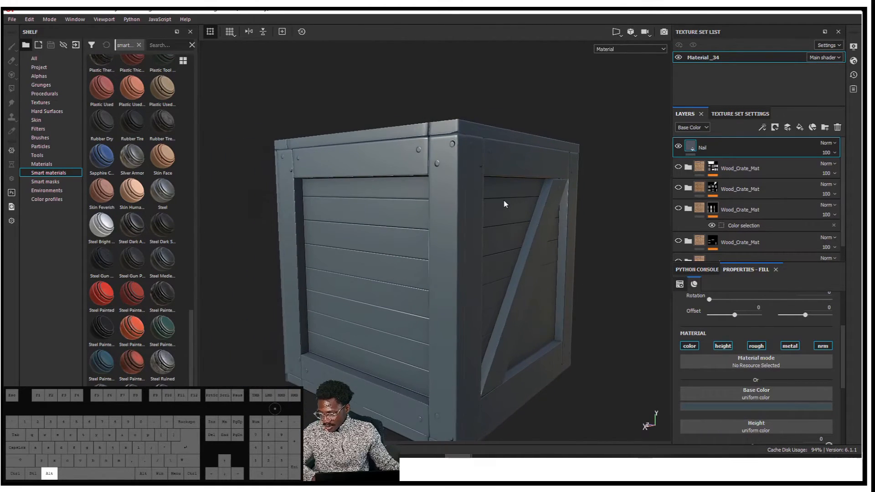
{"action": "scroll", "coordinate": [505, 201], "scroll_direction": "up", "scroll_amount": 2}
Step: Lower the Nail layer's roughness to about 0.2
{"action": "scroll", "coordinate": [797, 356], "scroll_direction": "down", "scroll_amount": 2}
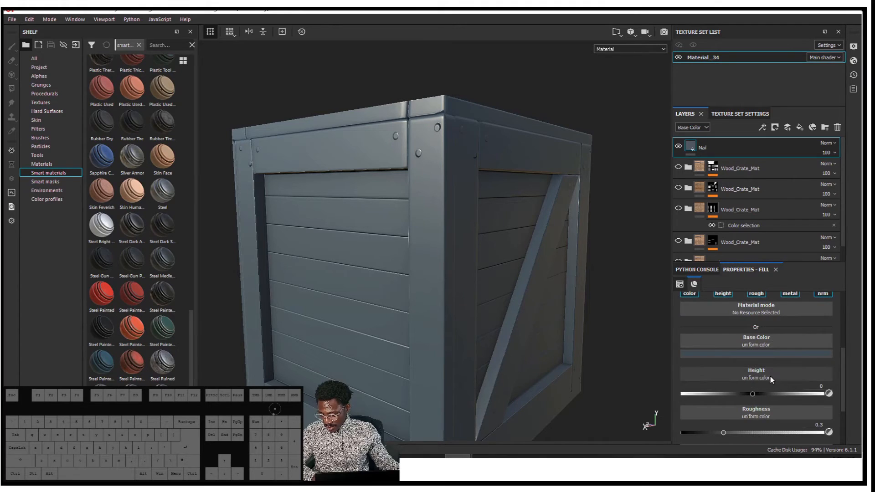
{"action": "scroll", "coordinate": [771, 375], "scroll_direction": "down", "scroll_amount": 2}
{"action": "left_click_drag", "start_coordinate": [732, 407], "coordinate": [708, 408]}
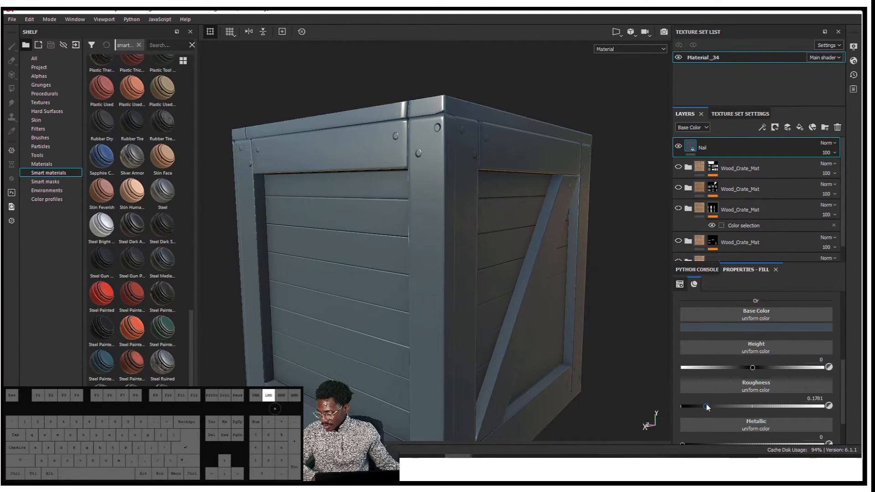
{"action": "left_click_drag", "start_coordinate": [565, 353], "coordinate": [541, 359], "text": "alt"}
Step: Set the Nail layer's metallic value to 1 and check its reflections on the crate
{"action": "scroll", "coordinate": [753, 397], "scroll_direction": "down", "scroll_amount": 2}
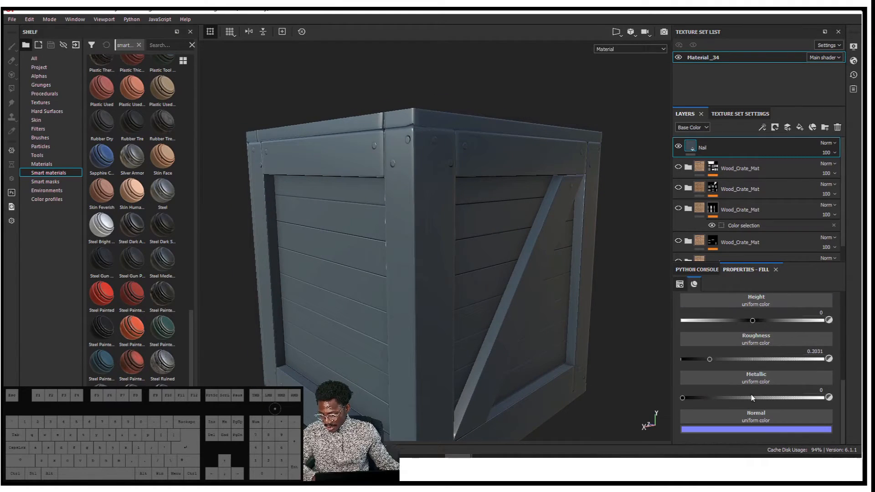
{"action": "left_click_drag", "start_coordinate": [682, 398], "coordinate": [822, 400]}
{"action": "left_click_drag", "start_coordinate": [501, 315], "coordinate": [571, 236], "text": "alt"}
{"action": "right_click_drag", "start_coordinate": [571, 236], "coordinate": [512, 204], "text": "shift"}
{"action": "middle_click_drag", "start_coordinate": [513, 204], "coordinate": [541, 187], "text": "alt"}
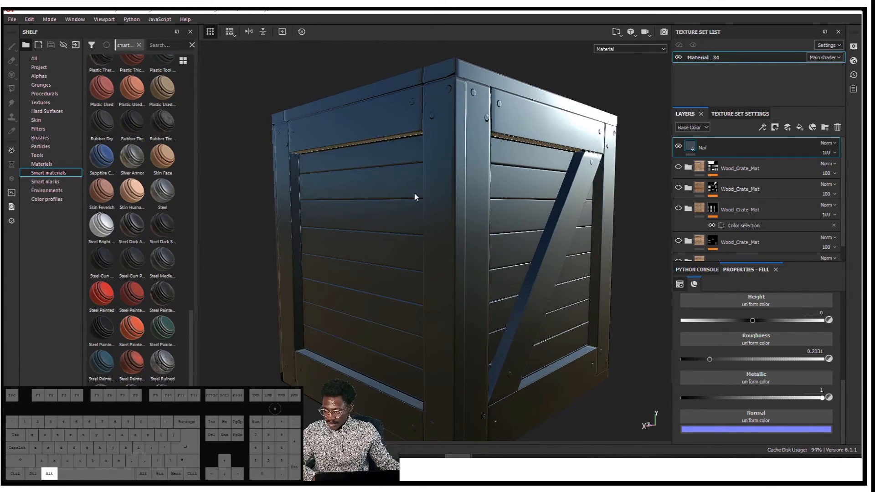
{"action": "left_click_drag", "start_coordinate": [417, 199], "coordinate": [431, 224], "text": "alt"}
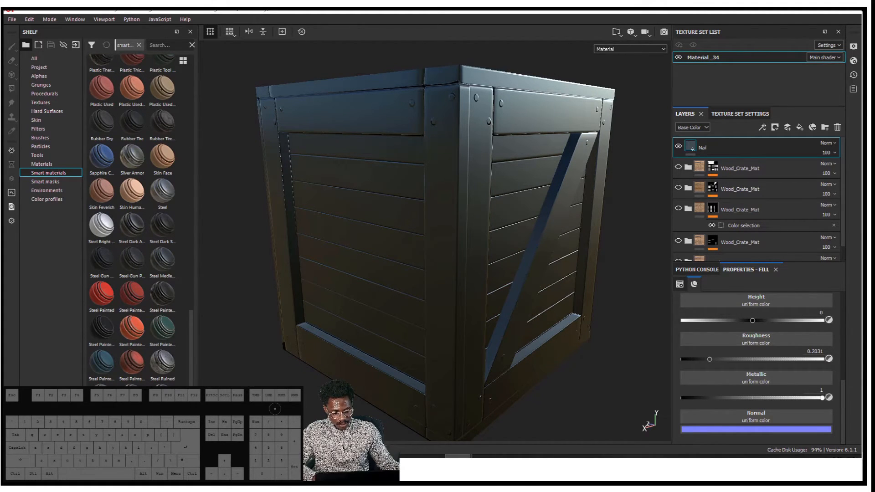
{"action": "right_click_drag", "start_coordinate": [497, 228], "coordinate": [453, 205], "text": "shift"}
{"action": "left_click_drag", "start_coordinate": [454, 205], "coordinate": [543, 264], "text": "alt"}
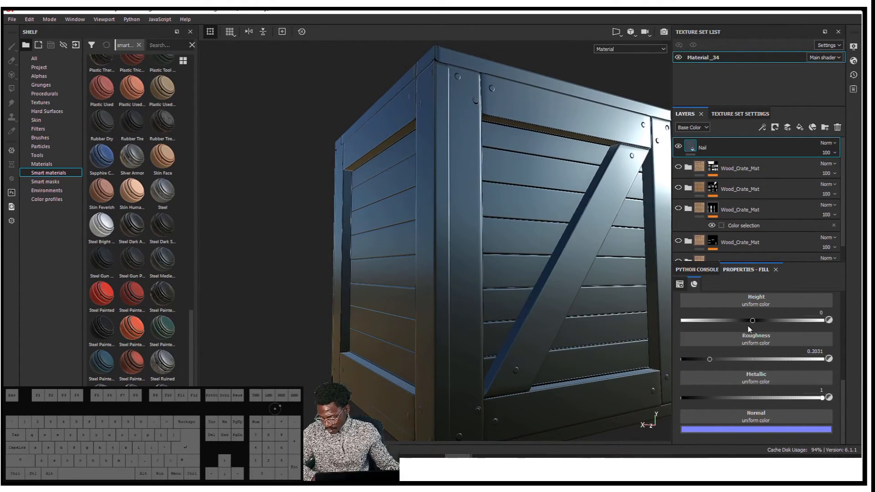
Step: Reduce the Nail layer's roughness slightly to 0.1781
{"action": "scroll", "coordinate": [757, 369], "scroll_direction": "up", "scroll_amount": 1}
{"action": "mouse_move", "coordinate": [711, 387]}
{"action": "left_mouse_down"}
{"action": "mouse_move", "coordinate": [691, 388]}
{"action": "mouse_move", "coordinate": [707, 390]}
{"action": "left_mouse_up"}
{"action": "left_click_drag", "start_coordinate": [464, 362], "coordinate": [500, 338], "text": "alt"}
{"action": "right_click_drag", "start_coordinate": [504, 326], "coordinate": [508, 309], "text": "shift"}
{"action": "left_click_drag", "start_coordinate": [508, 308], "coordinate": [426, 149], "text": "alt"}
{"action": "scroll", "coordinate": [435, 168], "scroll_direction": "down", "scroll_amount": 4}
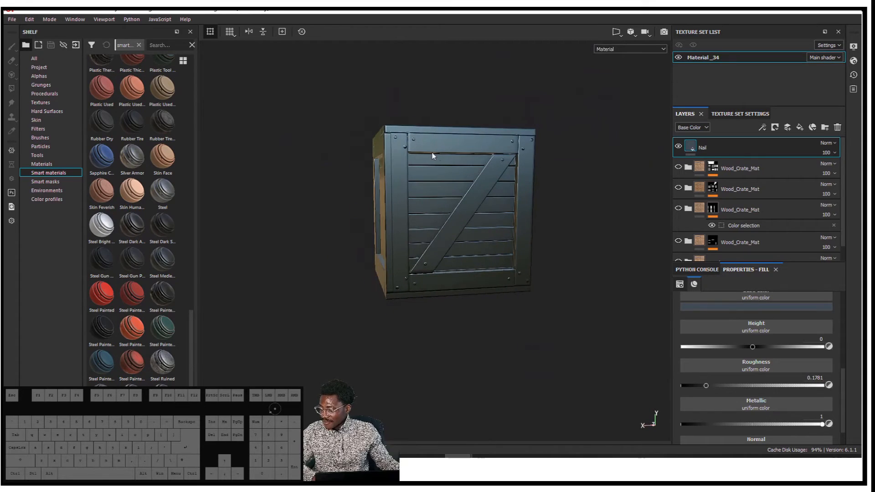
{"action": "middle_click_drag", "start_coordinate": [473, 131], "coordinate": [494, 162], "text": "alt"}
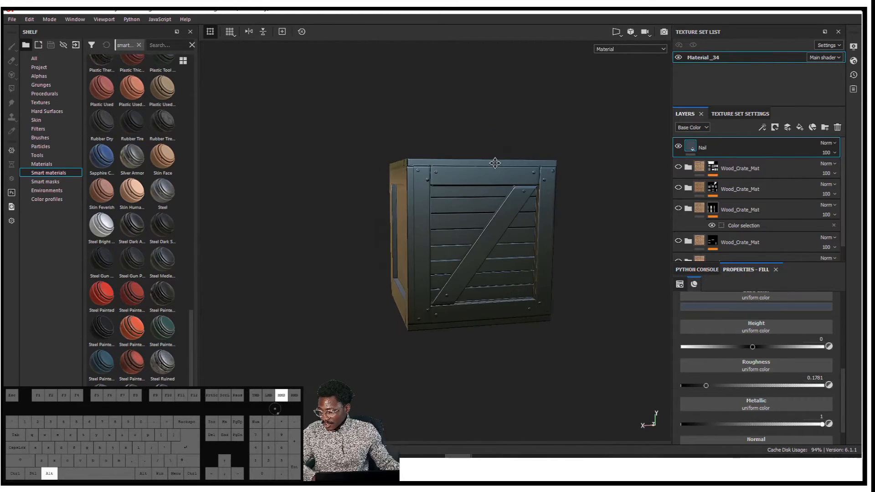
Step: Add a black mask to the Nail layer
{"action": "right_click", "coordinate": [713, 152]}
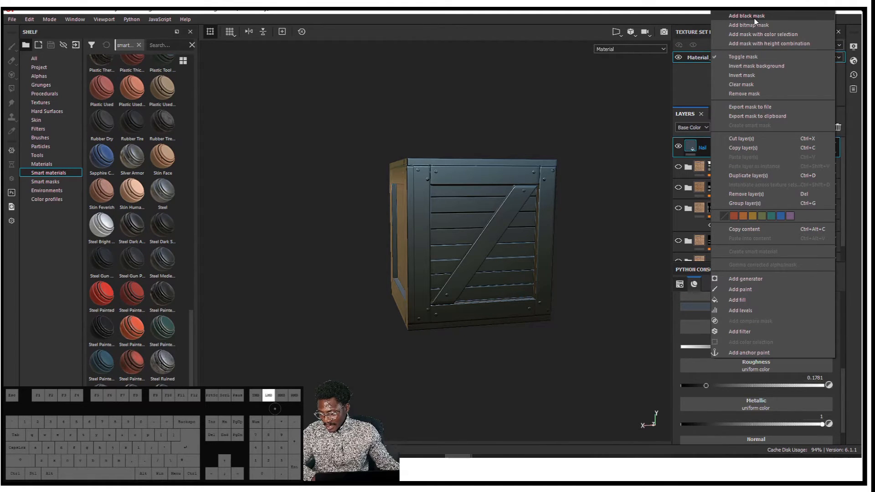
{"action": "left_click", "coordinate": [755, 16]}
{"action": "left_click_drag", "start_coordinate": [484, 249], "coordinate": [545, 229], "text": "alt"}
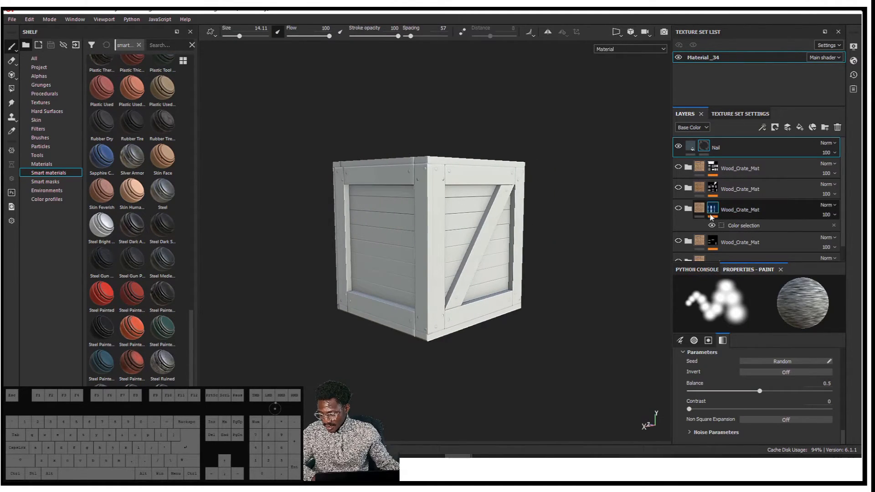
Step: Add a color selection to the Nail layer's mask and pick the dark nail color from the crate's ID map
{"action": "right_click", "coordinate": [705, 146]}
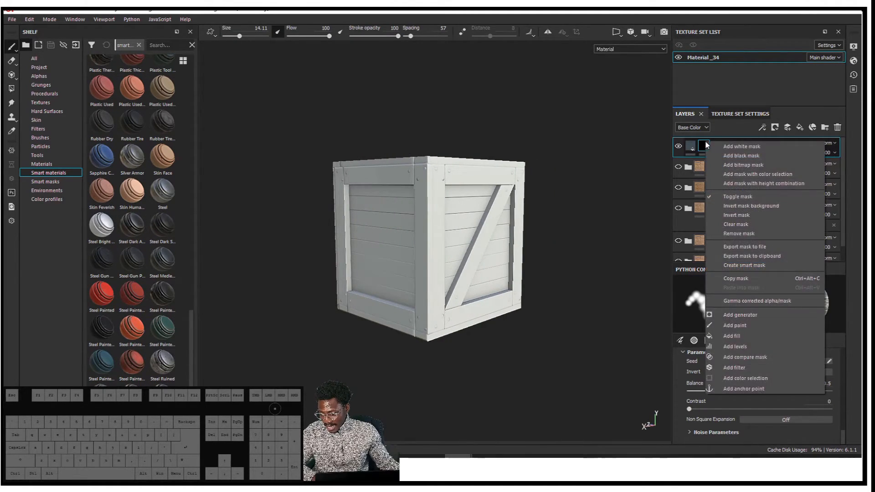
{"action": "left_click", "coordinate": [764, 382]}
{"action": "left_click", "coordinate": [811, 375]}
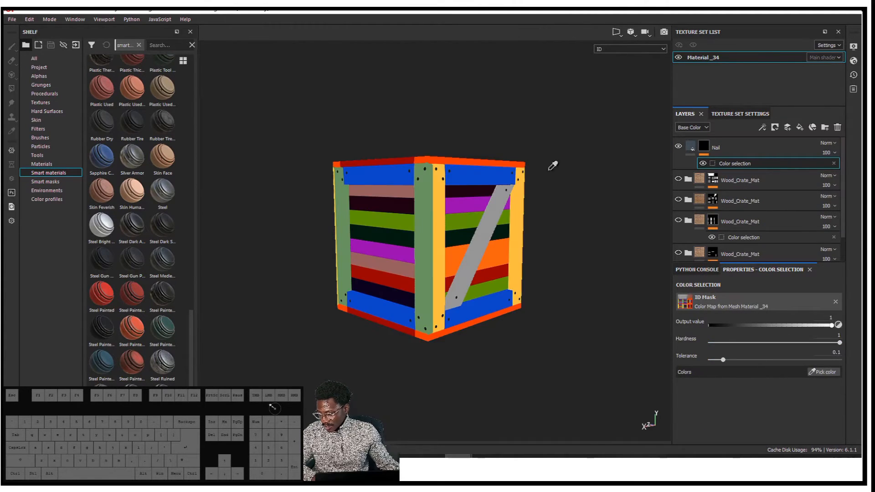
{"action": "scroll", "coordinate": [433, 171], "scroll_direction": "up", "scroll_amount": 5}
{"action": "left_click", "coordinate": [429, 181]}
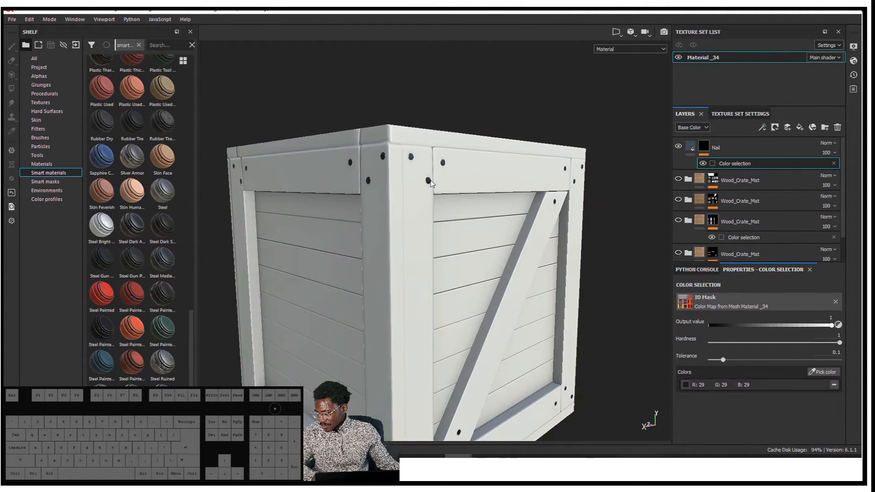
Step: Turn on the visibility of all five Wood_Crate_Mat layers
{"action": "left_click_drag", "start_coordinate": [432, 196], "coordinate": [499, 227], "text": "alt"}
{"action": "right_click_drag", "start_coordinate": [499, 227], "coordinate": [579, 197], "text": "shift"}
{"action": "left_click_drag", "start_coordinate": [573, 197], "coordinate": [617, 191], "text": "alt"}
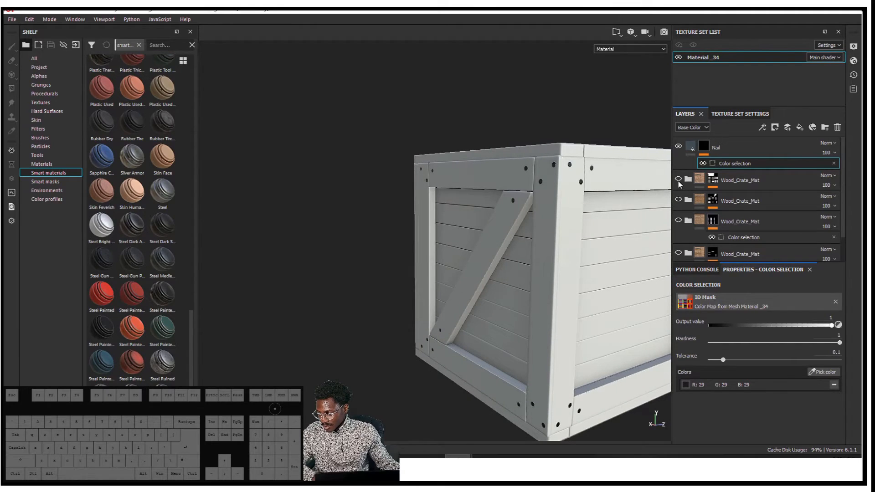
{"action": "left_click", "coordinate": [678, 179]}
{"action": "left_click", "coordinate": [679, 200]}
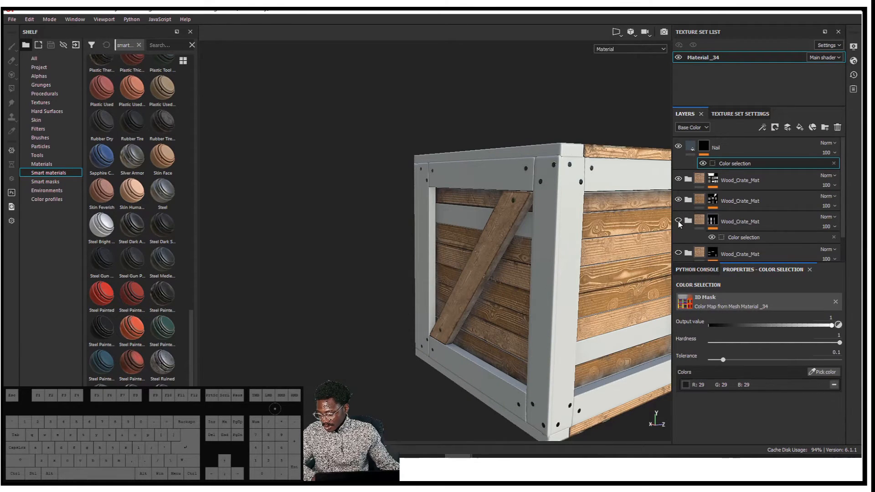
{"action": "left_click", "coordinate": [680, 221]}
{"action": "scroll", "coordinate": [679, 254], "scroll_direction": "down", "scroll_amount": 1}
{"action": "left_click", "coordinate": [679, 225]}
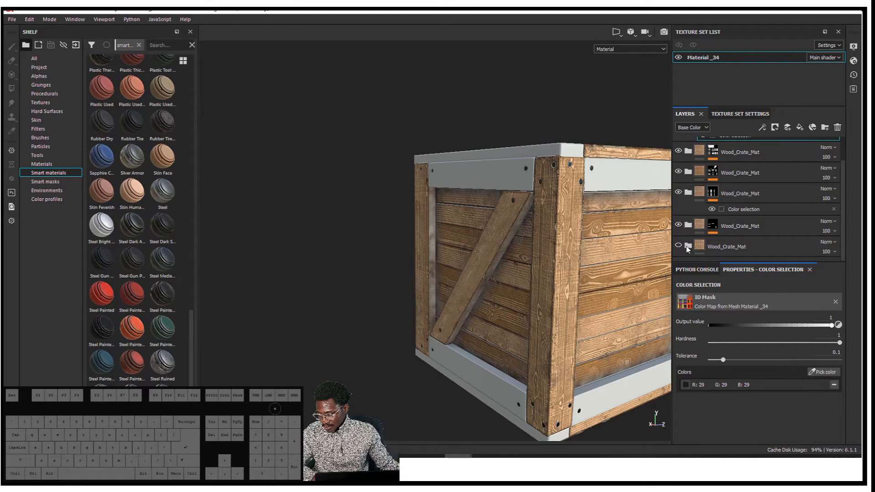
{"action": "left_click", "coordinate": [679, 246]}
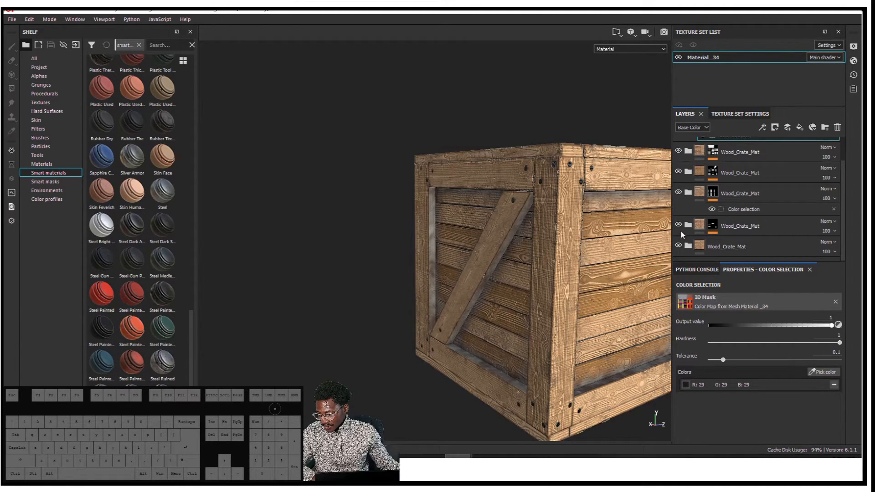
Step: Hide the four masked Wood_Crate_Mat layers, keeping only the unmasked base one visible
{"action": "left_click", "coordinate": [679, 192]}
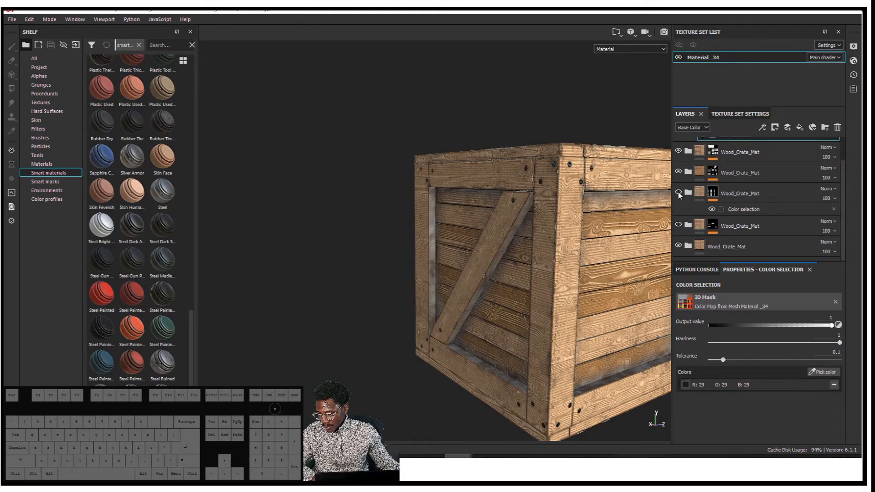
{"action": "left_click", "coordinate": [679, 225]}
{"action": "left_click", "coordinate": [678, 192]}
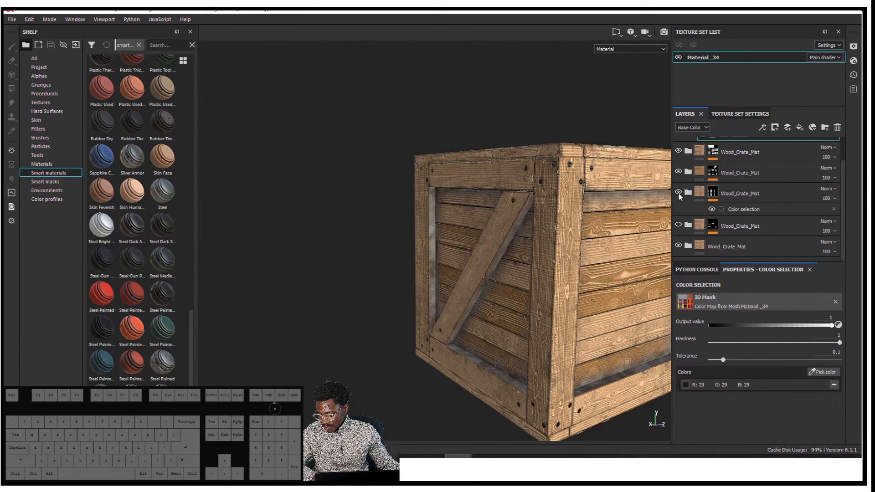
{"action": "left_click", "coordinate": [678, 172]}
{"action": "scroll", "coordinate": [681, 178], "scroll_direction": "up", "scroll_amount": 1}
{"action": "left_click", "coordinate": [679, 179]}
Step: Examine the crate's nails and base wood from several angles and under different lighting directions
{"action": "left_click_drag", "start_coordinate": [579, 206], "coordinate": [588, 204], "text": "alt"}
{"action": "scroll", "coordinate": [588, 204], "scroll_direction": "down", "scroll_amount": 3}
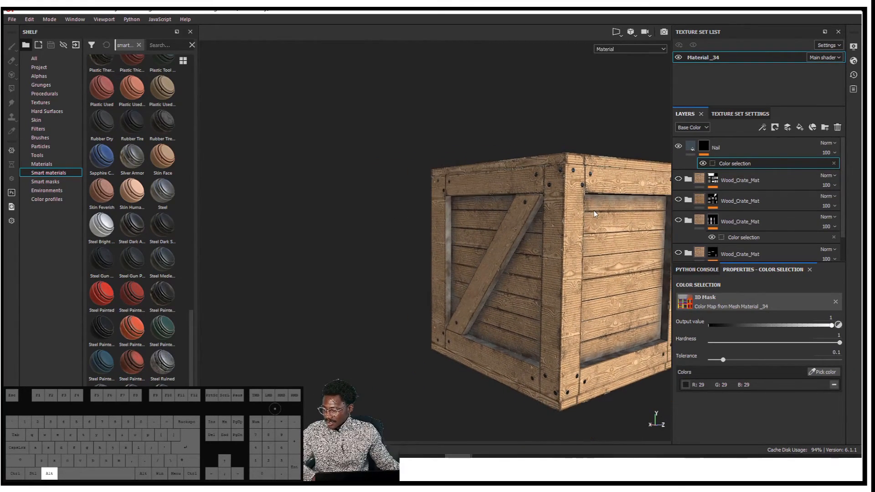
{"action": "middle_click_drag", "start_coordinate": [595, 211], "coordinate": [564, 205], "text": "alt"}
{"action": "right_click_drag", "start_coordinate": [563, 205], "coordinate": [552, 204], "text": "shift"}
{"action": "right_click_drag", "start_coordinate": [521, 203], "coordinate": [524, 195], "text": "shift"}
{"action": "left_click_drag", "start_coordinate": [523, 196], "coordinate": [537, 160], "text": "alt"}
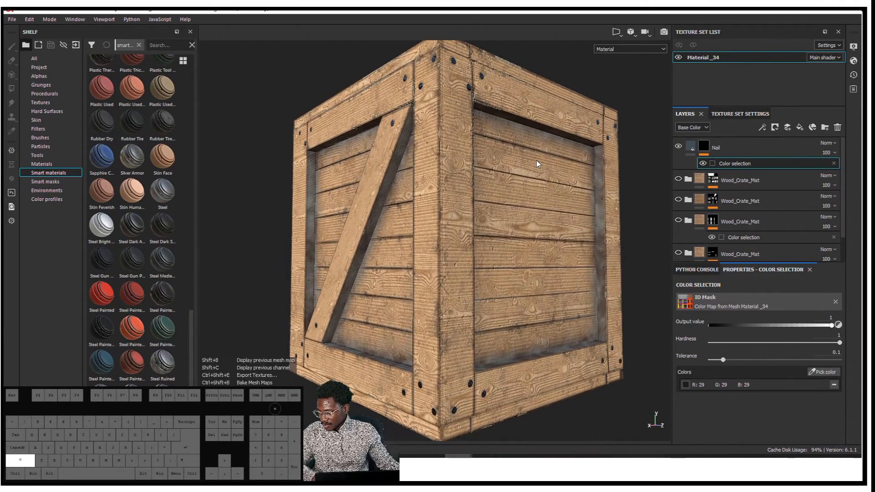
{"action": "scroll", "coordinate": [537, 160], "scroll_direction": "up", "scroll_amount": 1}
{"action": "scroll", "coordinate": [537, 160], "scroll_direction": "down", "scroll_amount": 3}
{"action": "right_click_drag", "start_coordinate": [537, 162], "coordinate": [426, 167], "text": "shift"}
{"action": "left_click", "coordinate": [727, 146]}
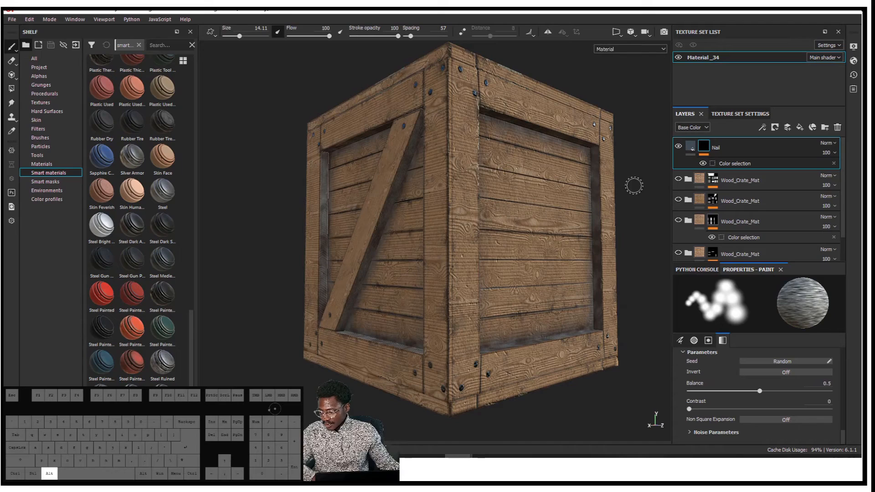
{"action": "left_click_drag", "start_coordinate": [555, 211], "coordinate": [581, 182], "text": "alt"}
{"action": "right_click_drag", "start_coordinate": [581, 182], "coordinate": [546, 172], "text": "shift"}
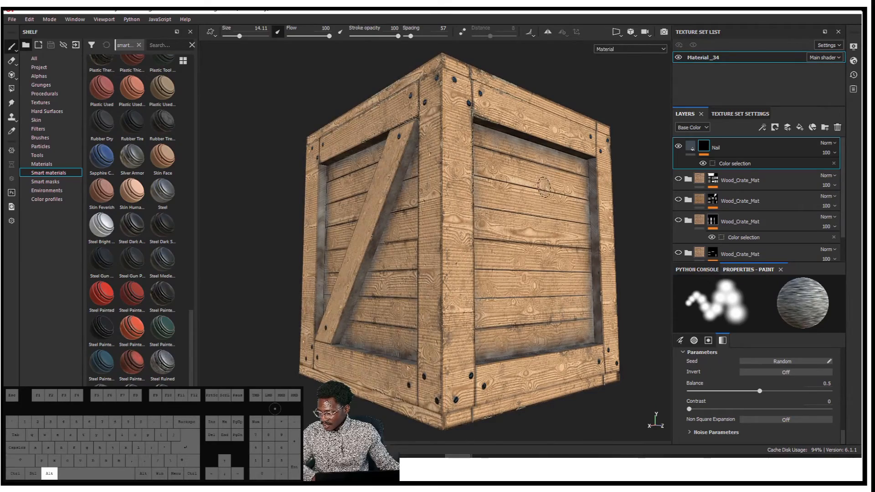
{"action": "left_click_drag", "start_coordinate": [546, 172], "coordinate": [540, 173], "text": "alt"}
{"action": "left_click_drag", "start_coordinate": [558, 207], "coordinate": [526, 174], "text": "alt"}
{"action": "middle_click_drag", "start_coordinate": [514, 187], "coordinate": [515, 186], "text": "alt"}
{"action": "left_click_drag", "start_coordinate": [515, 185], "coordinate": [516, 185], "text": "alt"}
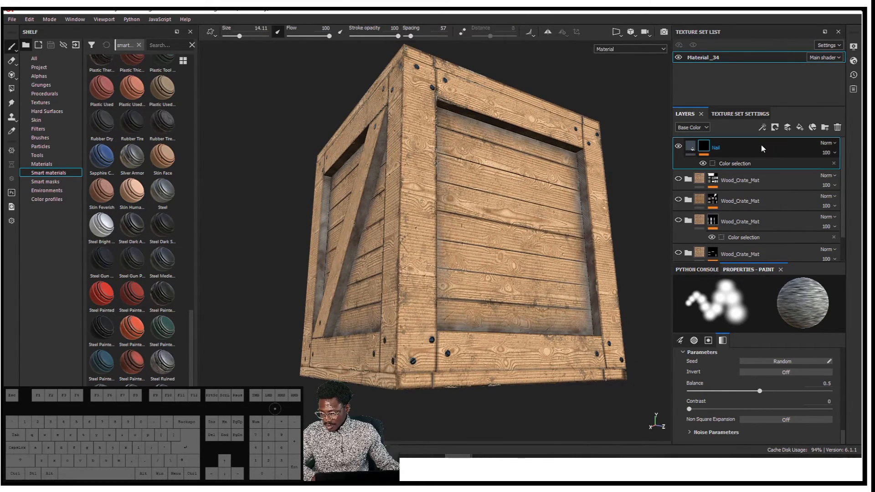
Step: Add a new paint layer above the Nail layer
{"action": "left_click", "coordinate": [789, 128]}
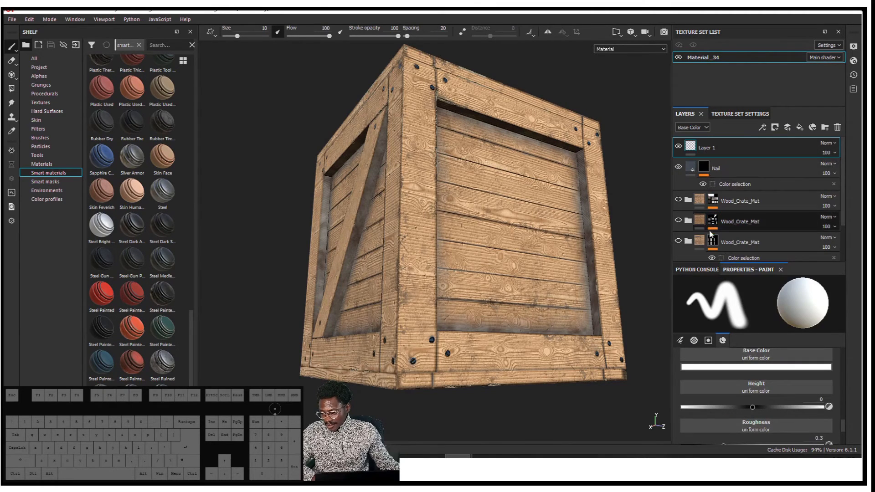
{"action": "scroll", "coordinate": [766, 401], "scroll_direction": "up", "scroll_amount": 3}
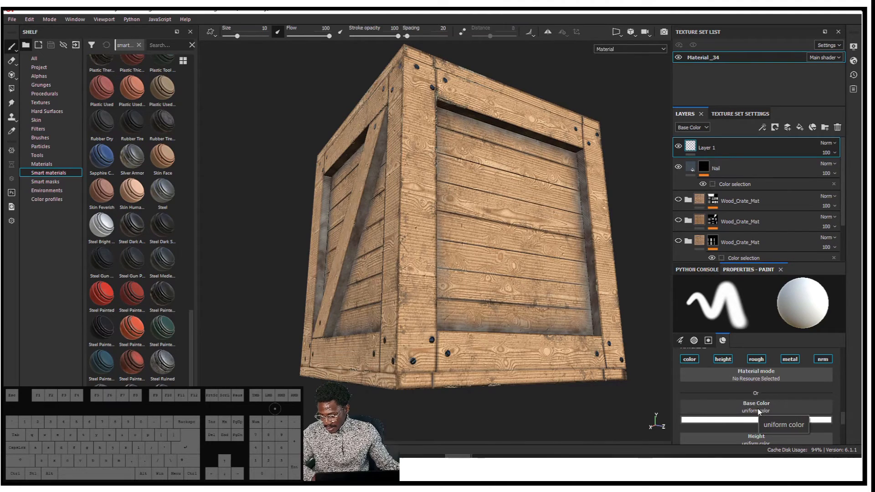
{"action": "scroll", "coordinate": [783, 410], "scroll_direction": "down", "scroll_amount": 4}
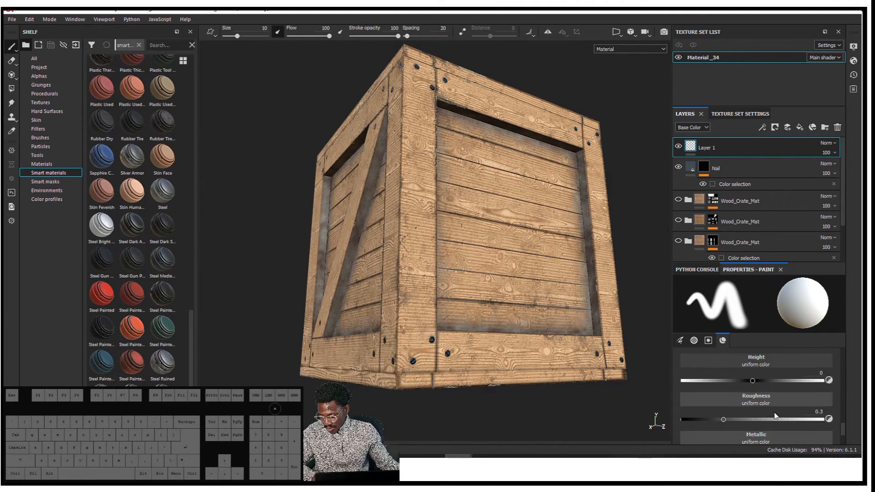
{"action": "scroll", "coordinate": [771, 403], "scroll_direction": "up", "scroll_amount": 2}
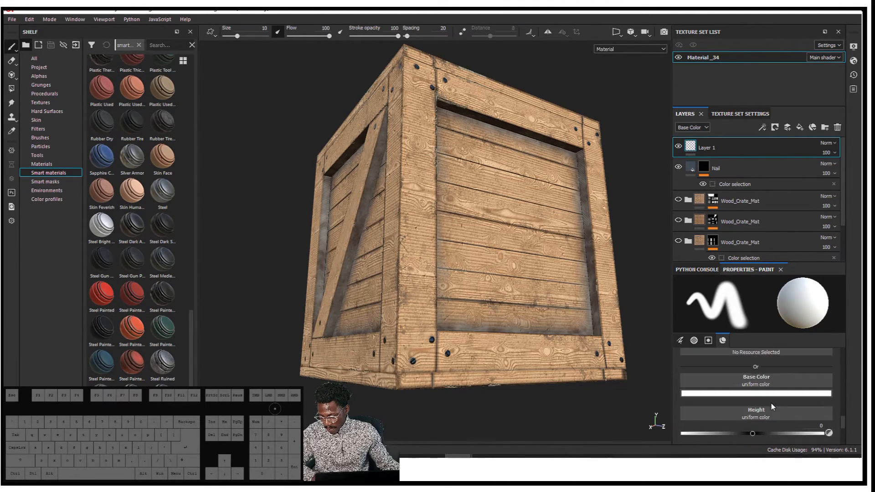
{"action": "left_click", "coordinate": [763, 377]}
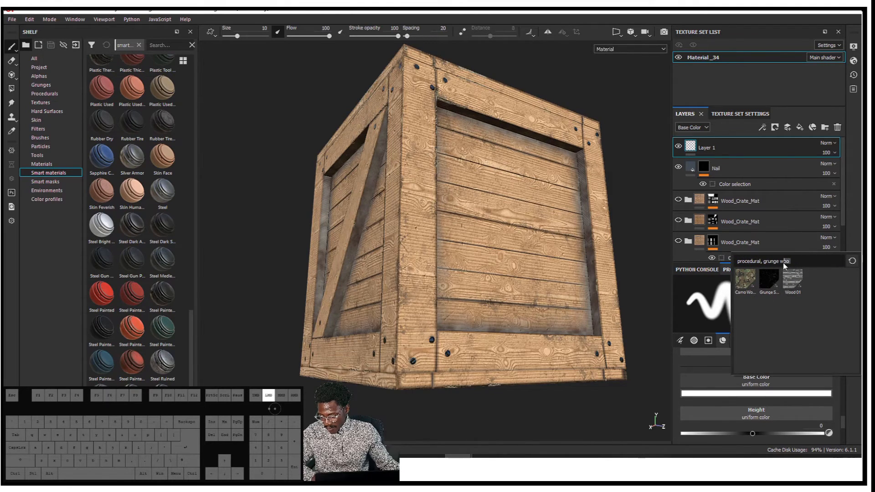
{"action": "key", "text": "BackSpace"}
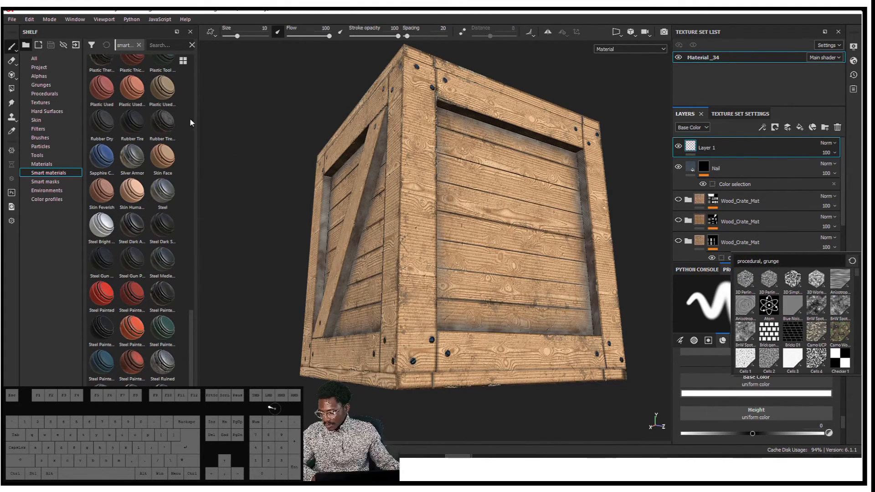
Step: Search the alphas for "caut" and load the Sign Caution alpha into the brush
{"action": "left_click", "coordinate": [38, 76]}
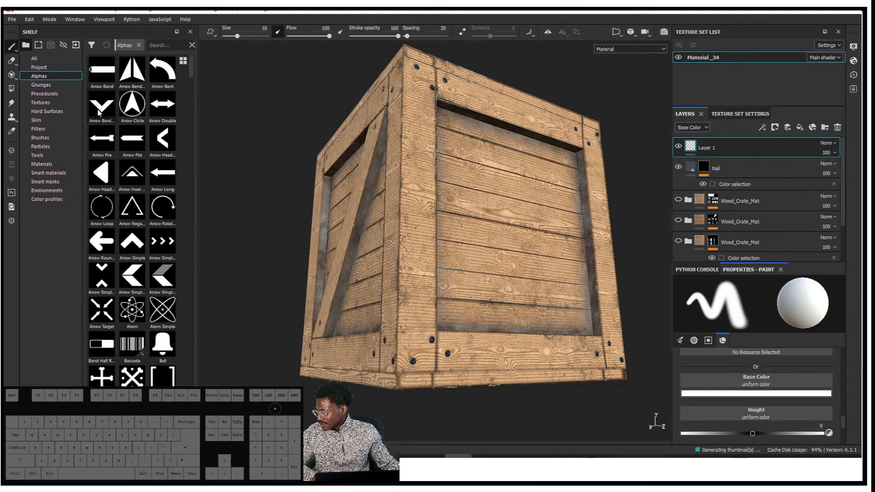
{"action": "scroll", "coordinate": [126, 161], "scroll_direction": "down", "scroll_amount": 3}
{"action": "left_click", "coordinate": [168, 45]}
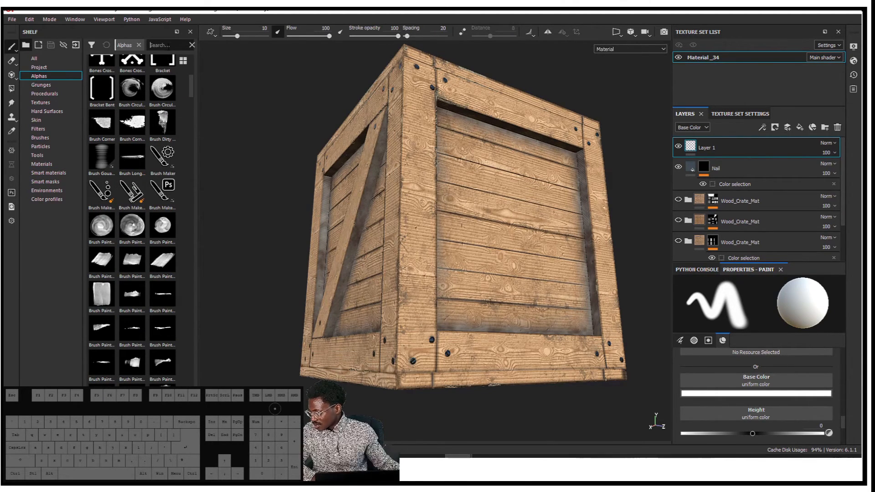
{"action": "type", "text": "caut"}
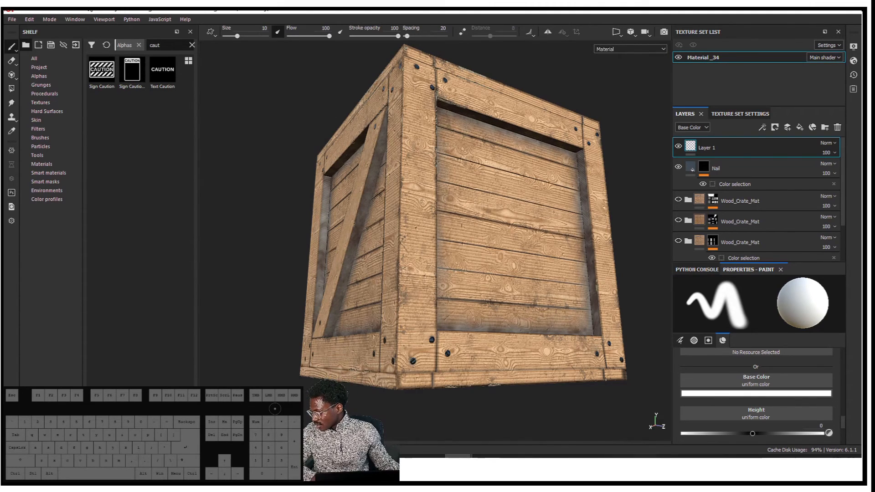
{"action": "left_click", "coordinate": [102, 70]}
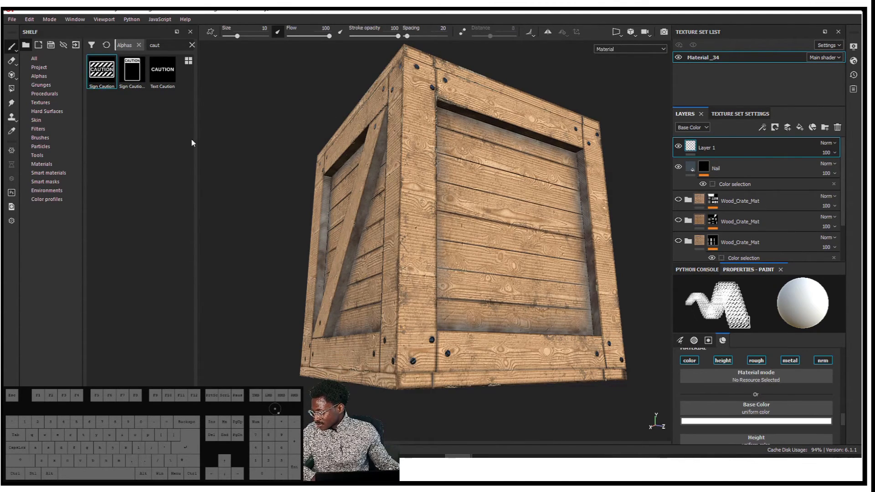
Step: Enlarge the brush to size 100 and stamp the white caution sign once on the center of the crate side without a diagonal brace
{"action": "mouse_move", "coordinate": [501, 256]}
{"action": "left_mouse_down", "text": "alt"}
{"action": "mouse_move", "coordinate": [504, 231]}
{"action": "mouse_move", "coordinate": [530, 242]}
{"action": "left_mouse_up", "text": "alt"}
{"action": "key", "text": "bracketright"}
{"action": "key", "text": "bracketright"}
{"action": "key", "text": "bracketright"}
{"action": "key", "text": "bracketright"}
{"action": "key", "text": "bracketright"}
{"action": "key", "text": "bracketright"}
{"action": "key", "text": "bracketright"}
{"action": "key", "text": "bracketright"}
{"action": "key", "text": "bracketright"}
{"action": "key", "text": "bracketright"}
{"action": "key", "text": "bracketright"}
{"action": "key", "text": "bracketright"}
{"action": "key", "text": "bracketright"}
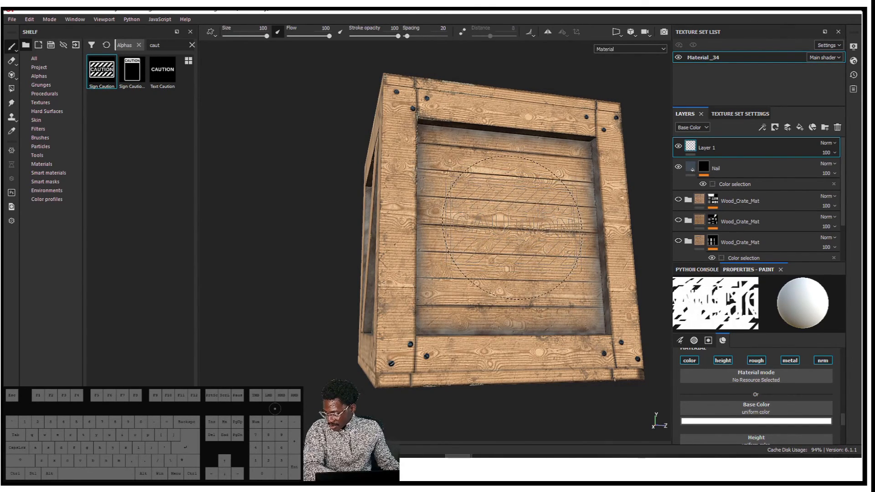
{"action": "left_click", "coordinate": [513, 228]}
Step: Examine the stamped caution sign and the crate's sides and top from several angles and under different lighting
{"action": "mouse_move", "coordinate": [312, 229]}
{"action": "left_mouse_down", "text": "alt"}
{"action": "mouse_move", "coordinate": [328, 210]}
{"action": "mouse_move", "coordinate": [371, 189]}
{"action": "left_mouse_up", "text": "alt"}
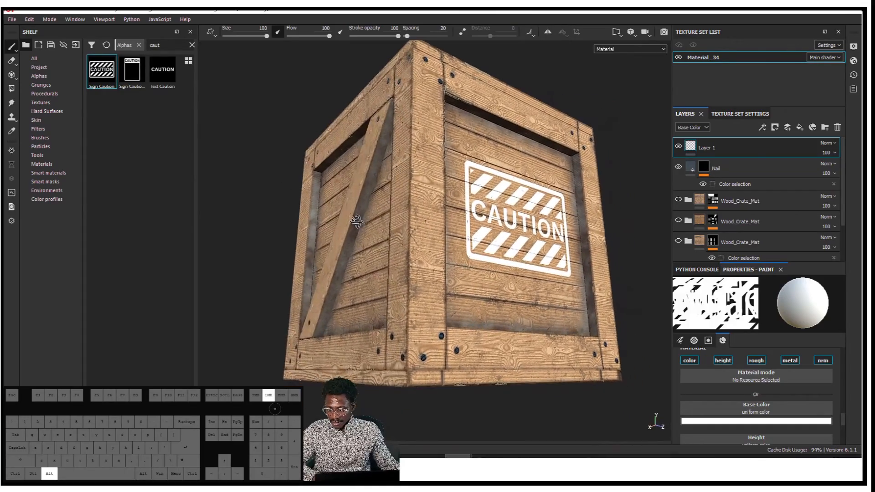
{"action": "middle_click_drag", "start_coordinate": [372, 189], "coordinate": [348, 228], "text": "alt"}
{"action": "left_click_drag", "start_coordinate": [347, 228], "coordinate": [472, 336], "text": "alt"}
{"action": "right_click_drag", "start_coordinate": [472, 283], "coordinate": [679, 246], "text": "alt"}
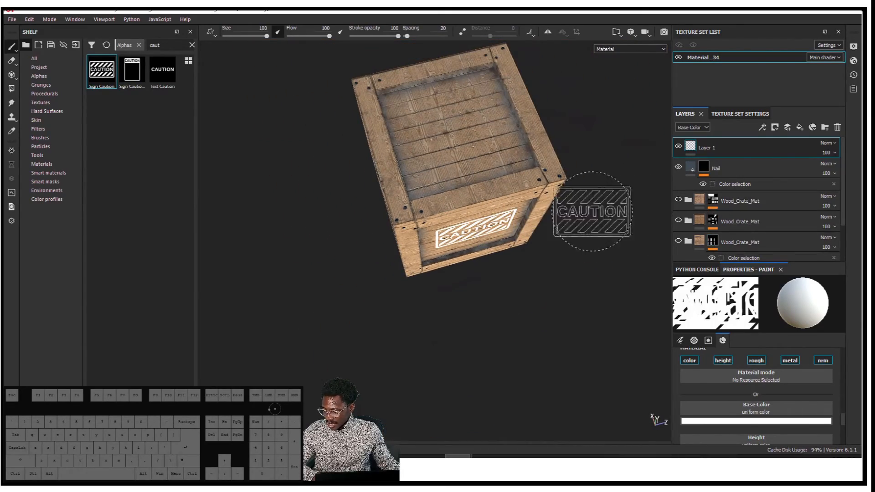
{"action": "left_click_drag", "start_coordinate": [534, 212], "coordinate": [464, 129], "text": "alt"}
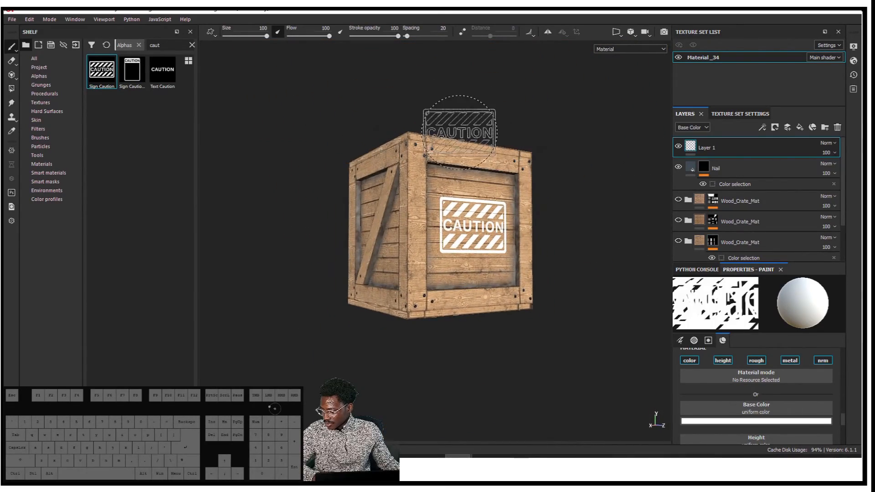
{"action": "scroll", "coordinate": [460, 132], "scroll_direction": "up", "scroll_amount": 3}
{"action": "middle_click_drag", "start_coordinate": [463, 131], "coordinate": [518, 111], "text": "alt"}
{"action": "scroll", "coordinate": [498, 133], "scroll_direction": "up", "scroll_amount": 1}
{"action": "scroll", "coordinate": [517, 112], "scroll_direction": "up", "scroll_amount": 2}
{"action": "middle_click_drag", "start_coordinate": [518, 178], "coordinate": [521, 120], "text": "alt"}
{"action": "right_click_drag", "start_coordinate": [520, 120], "coordinate": [493, 121], "text": "shift"}
{"action": "middle_click_drag", "start_coordinate": [494, 120], "coordinate": [481, 167], "text": "alt"}
{"action": "scroll", "coordinate": [481, 159], "scroll_direction": "down", "scroll_amount": 1}
{"action": "left_click_drag", "start_coordinate": [478, 137], "coordinate": [488, 147], "text": "alt"}
{"action": "middle_click_drag", "start_coordinate": [484, 143], "coordinate": [482, 159], "text": "alt"}
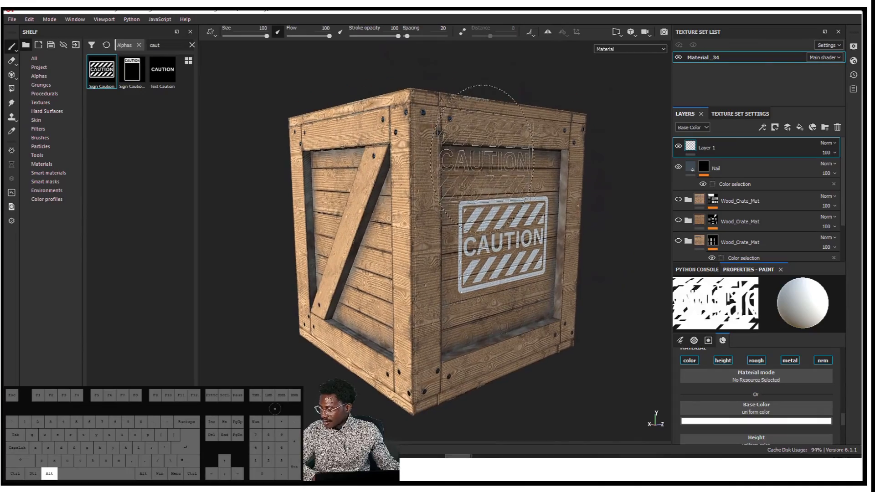
{"action": "scroll", "coordinate": [482, 160], "scroll_direction": "up", "scroll_amount": 1}
{"action": "mouse_move", "coordinate": [512, 167]}
{"action": "right_mouse_down", "text": "shift"}
{"action": "mouse_move", "coordinate": [488, 168]}
{"action": "mouse_move", "coordinate": [520, 168]}
{"action": "right_mouse_up", "text": "shift"}
{"action": "middle_click_drag", "start_coordinate": [490, 182], "coordinate": [507, 153], "text": "alt"}
{"action": "left_click_drag", "start_coordinate": [495, 170], "coordinate": [501, 152], "text": "alt"}
{"action": "middle_click_drag", "start_coordinate": [501, 151], "coordinate": [462, 159], "text": "alt"}
{"action": "left_click_drag", "start_coordinate": [462, 157], "coordinate": [486, 175], "text": "alt"}
{"action": "middle_click_drag", "start_coordinate": [464, 138], "coordinate": [482, 141], "text": "alt"}
{"action": "right_click_drag", "start_coordinate": [482, 141], "coordinate": [476, 133], "text": "shift"}
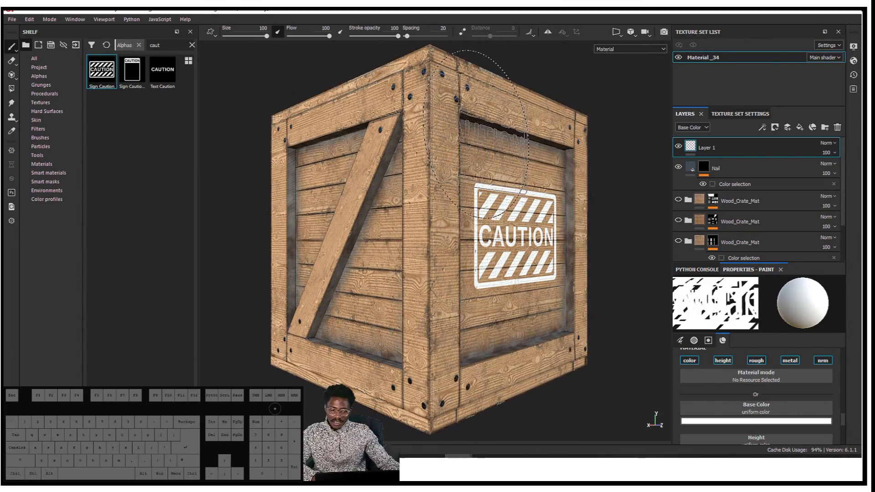